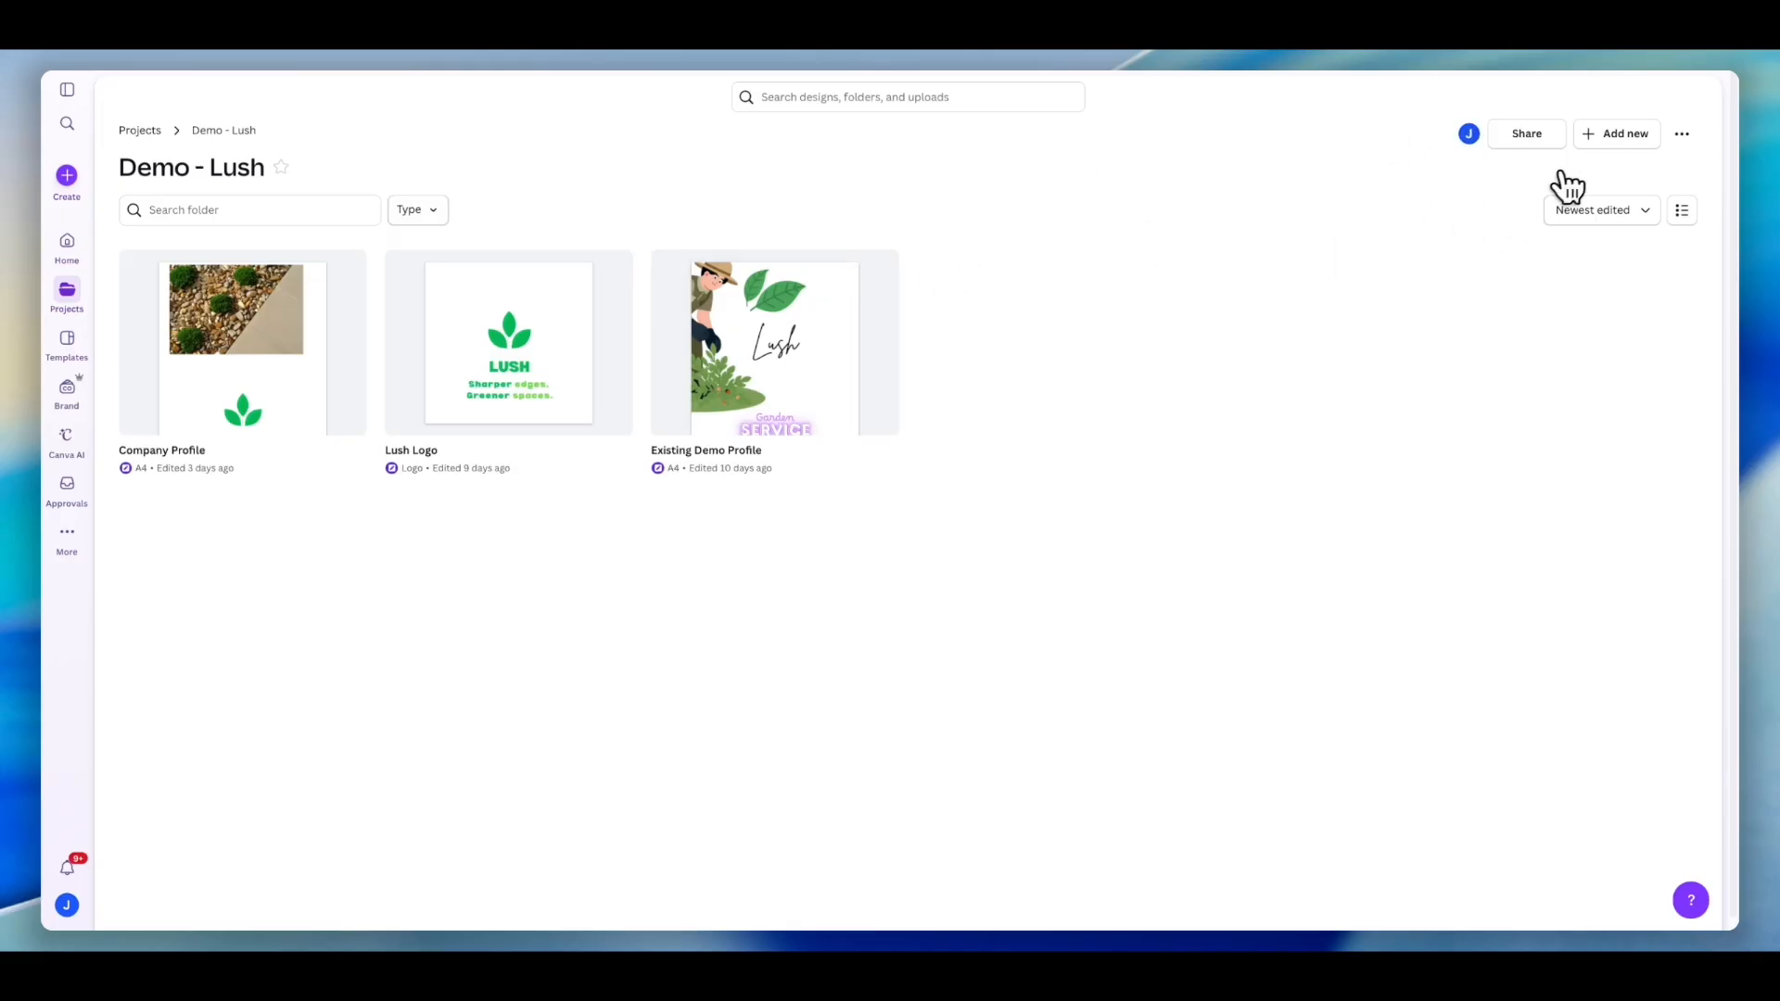
pyautogui.click(1611, 141)
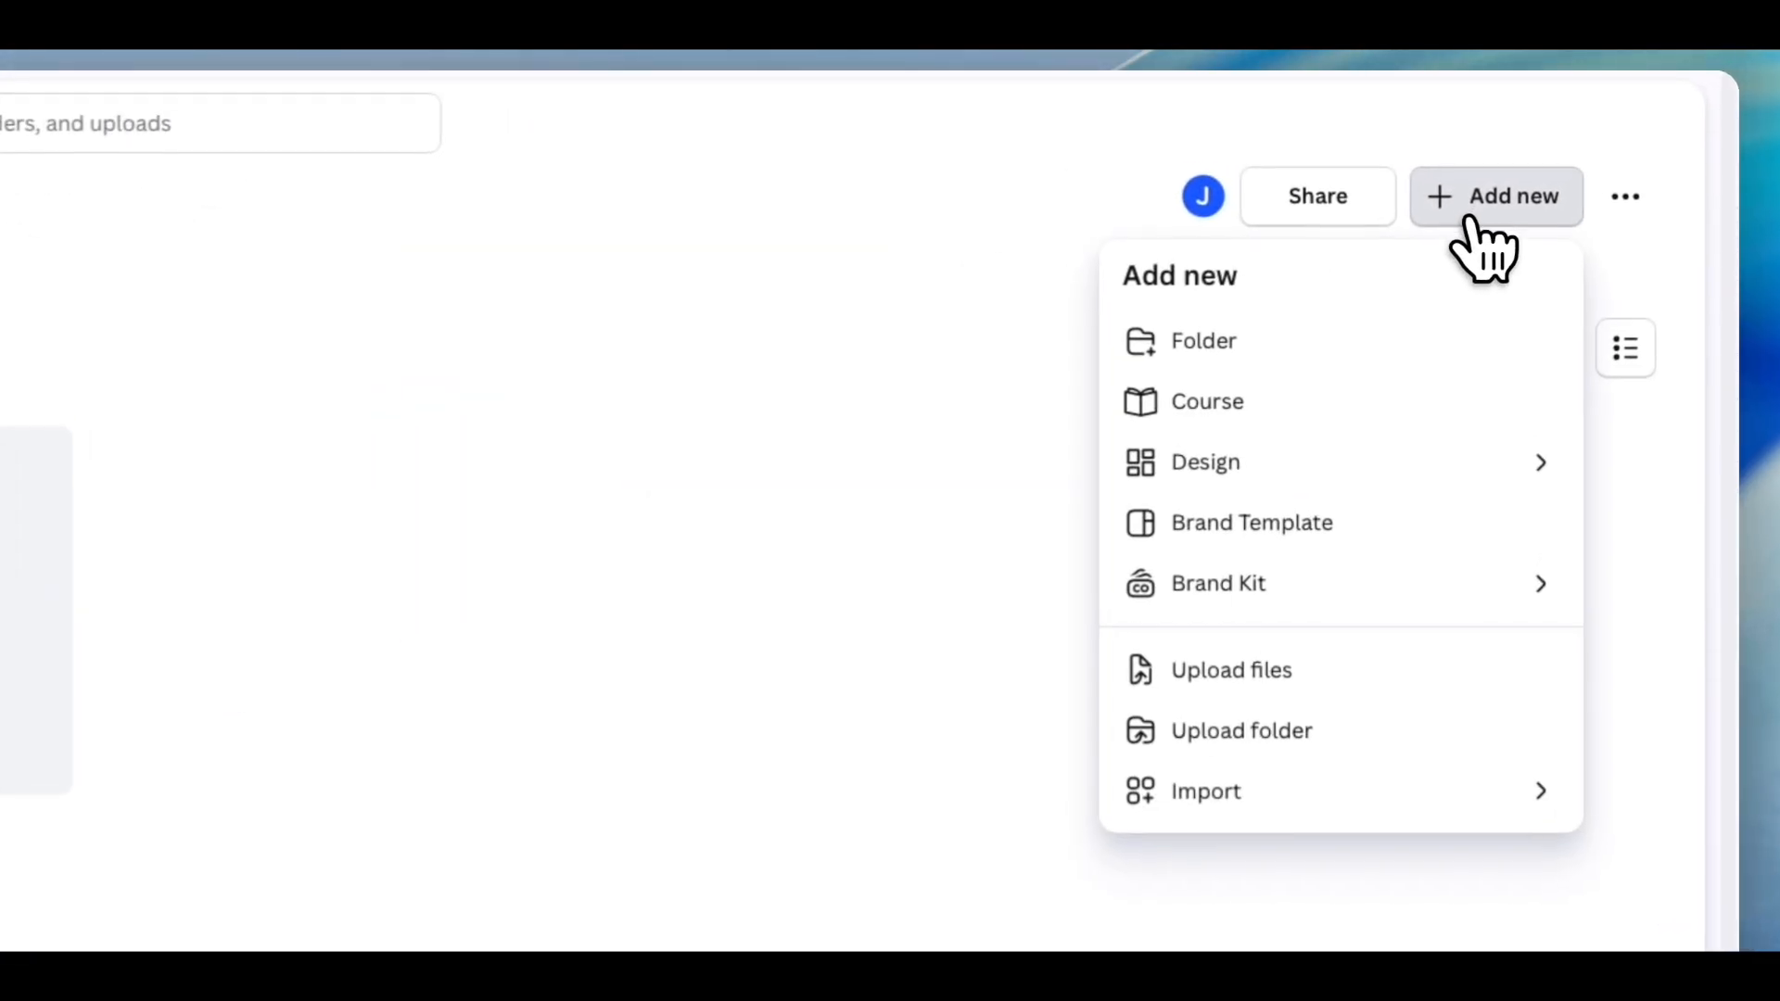
pyautogui.click(1317, 459)
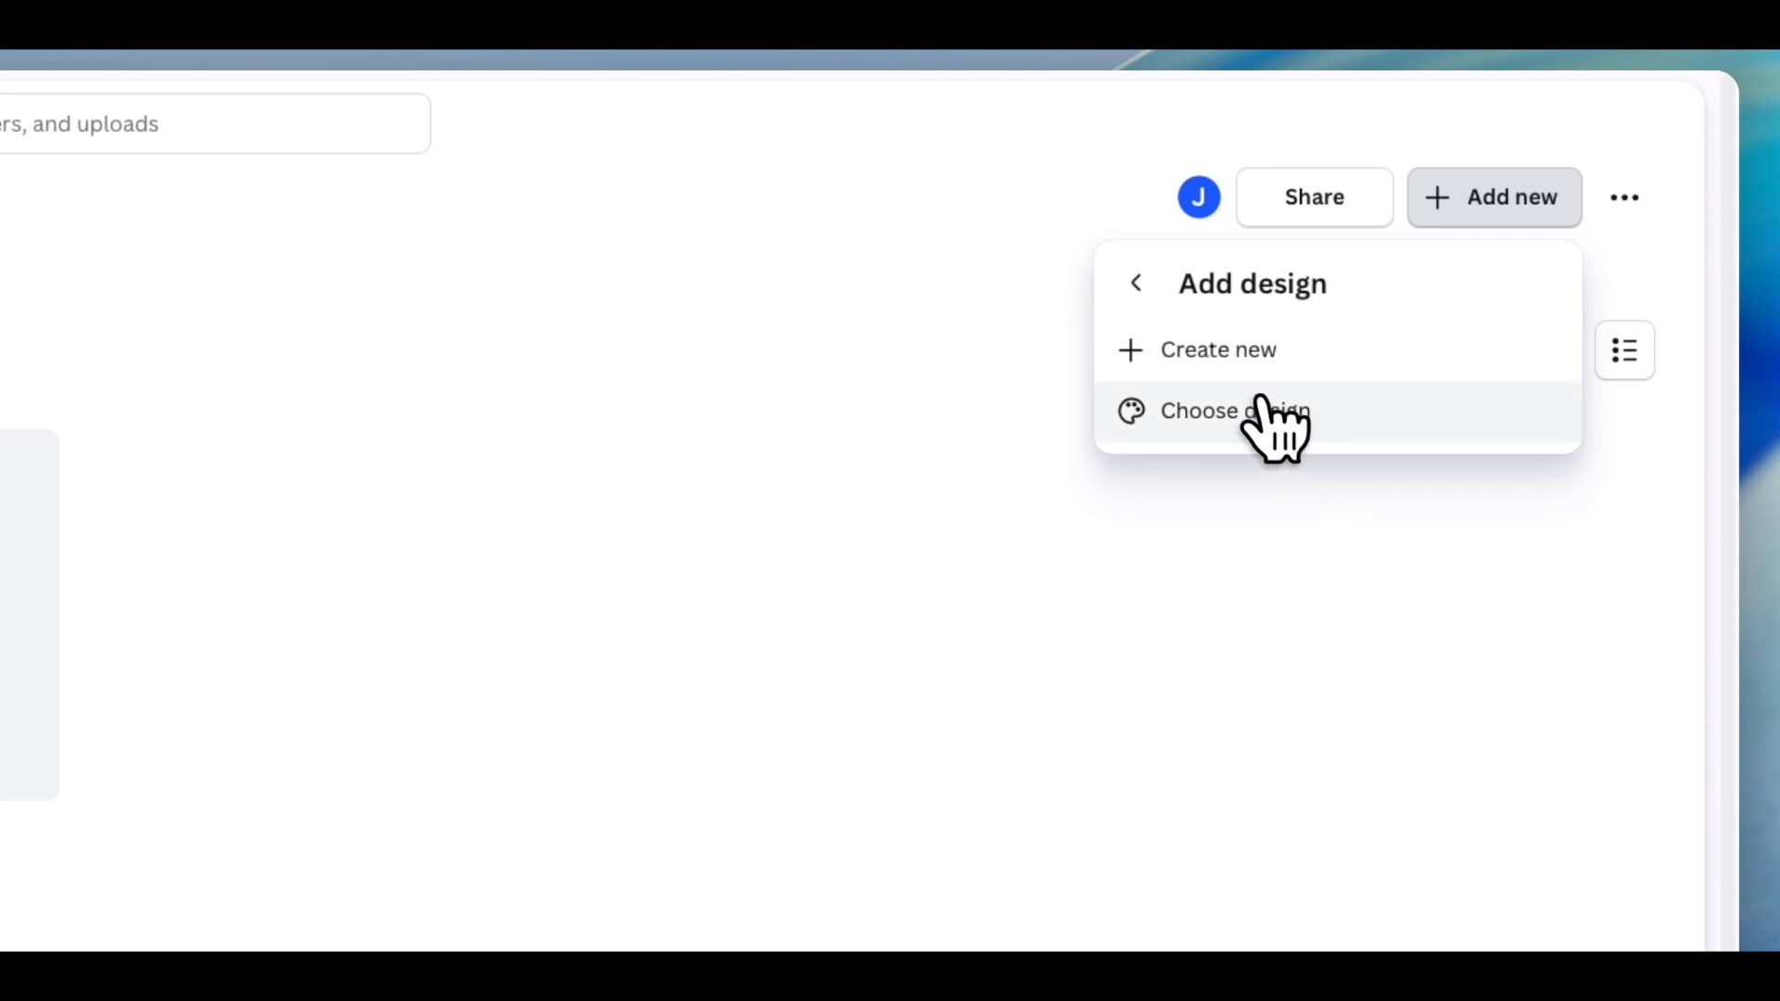
pyautogui.click(1236, 356)
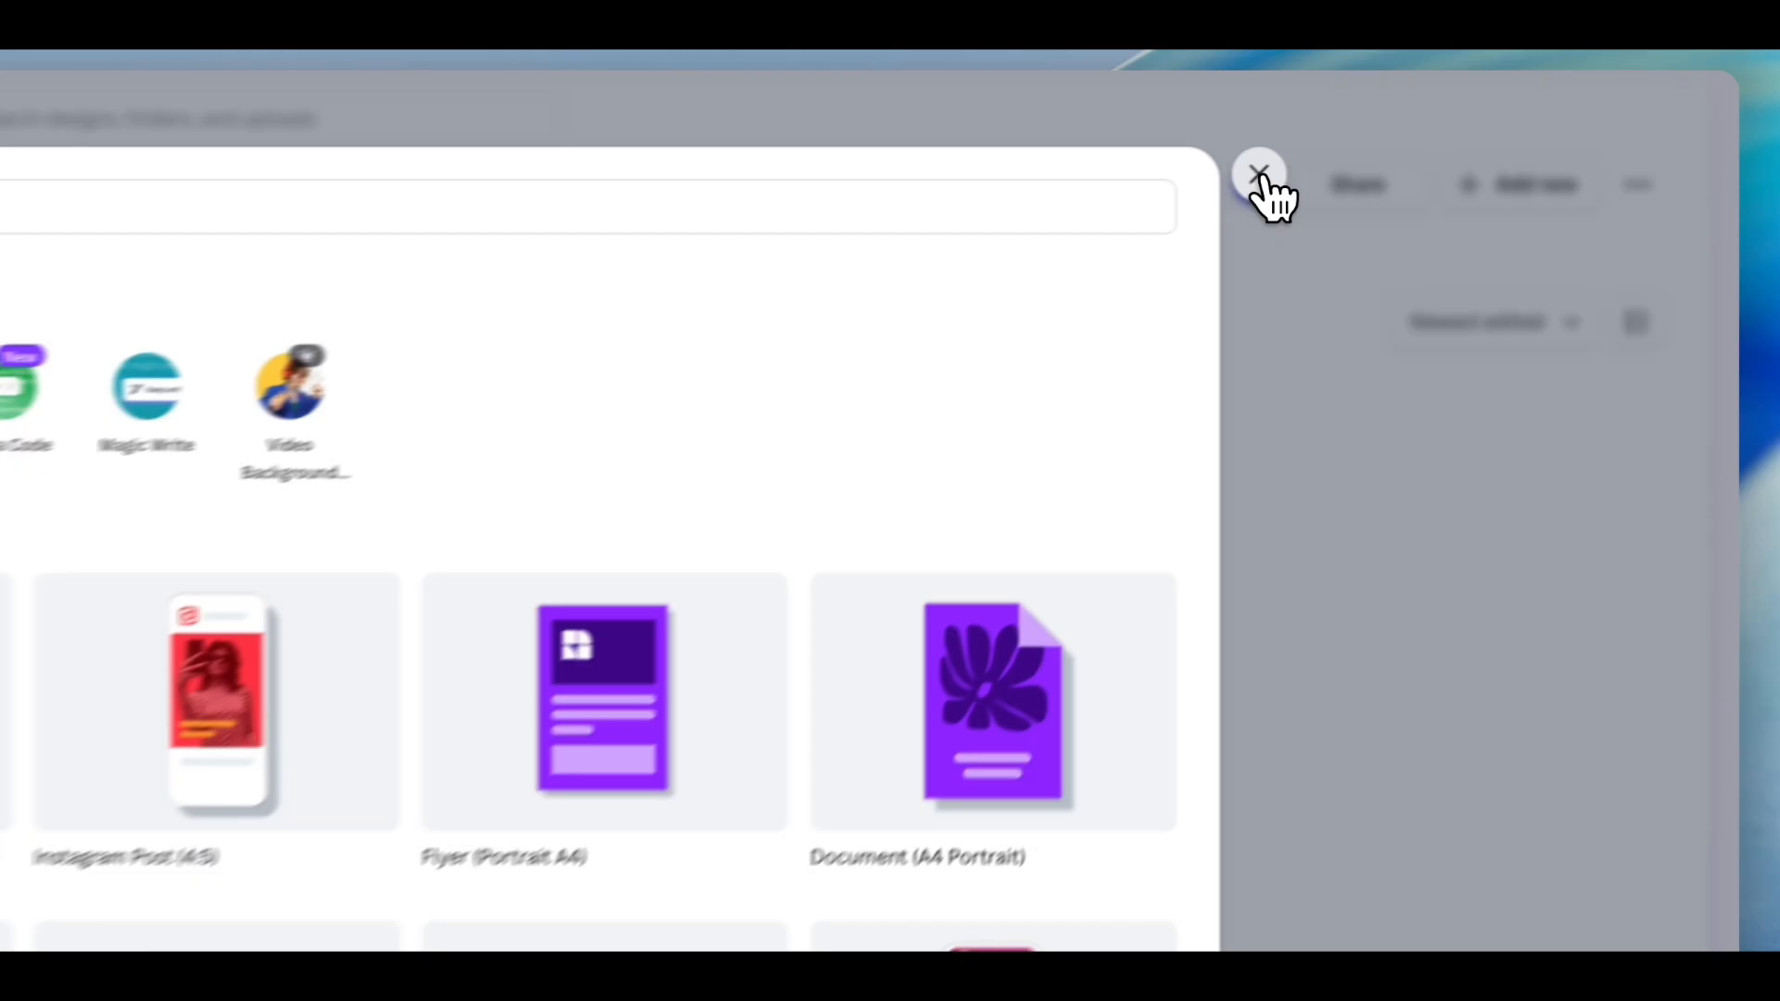
pyautogui.click(1263, 176)
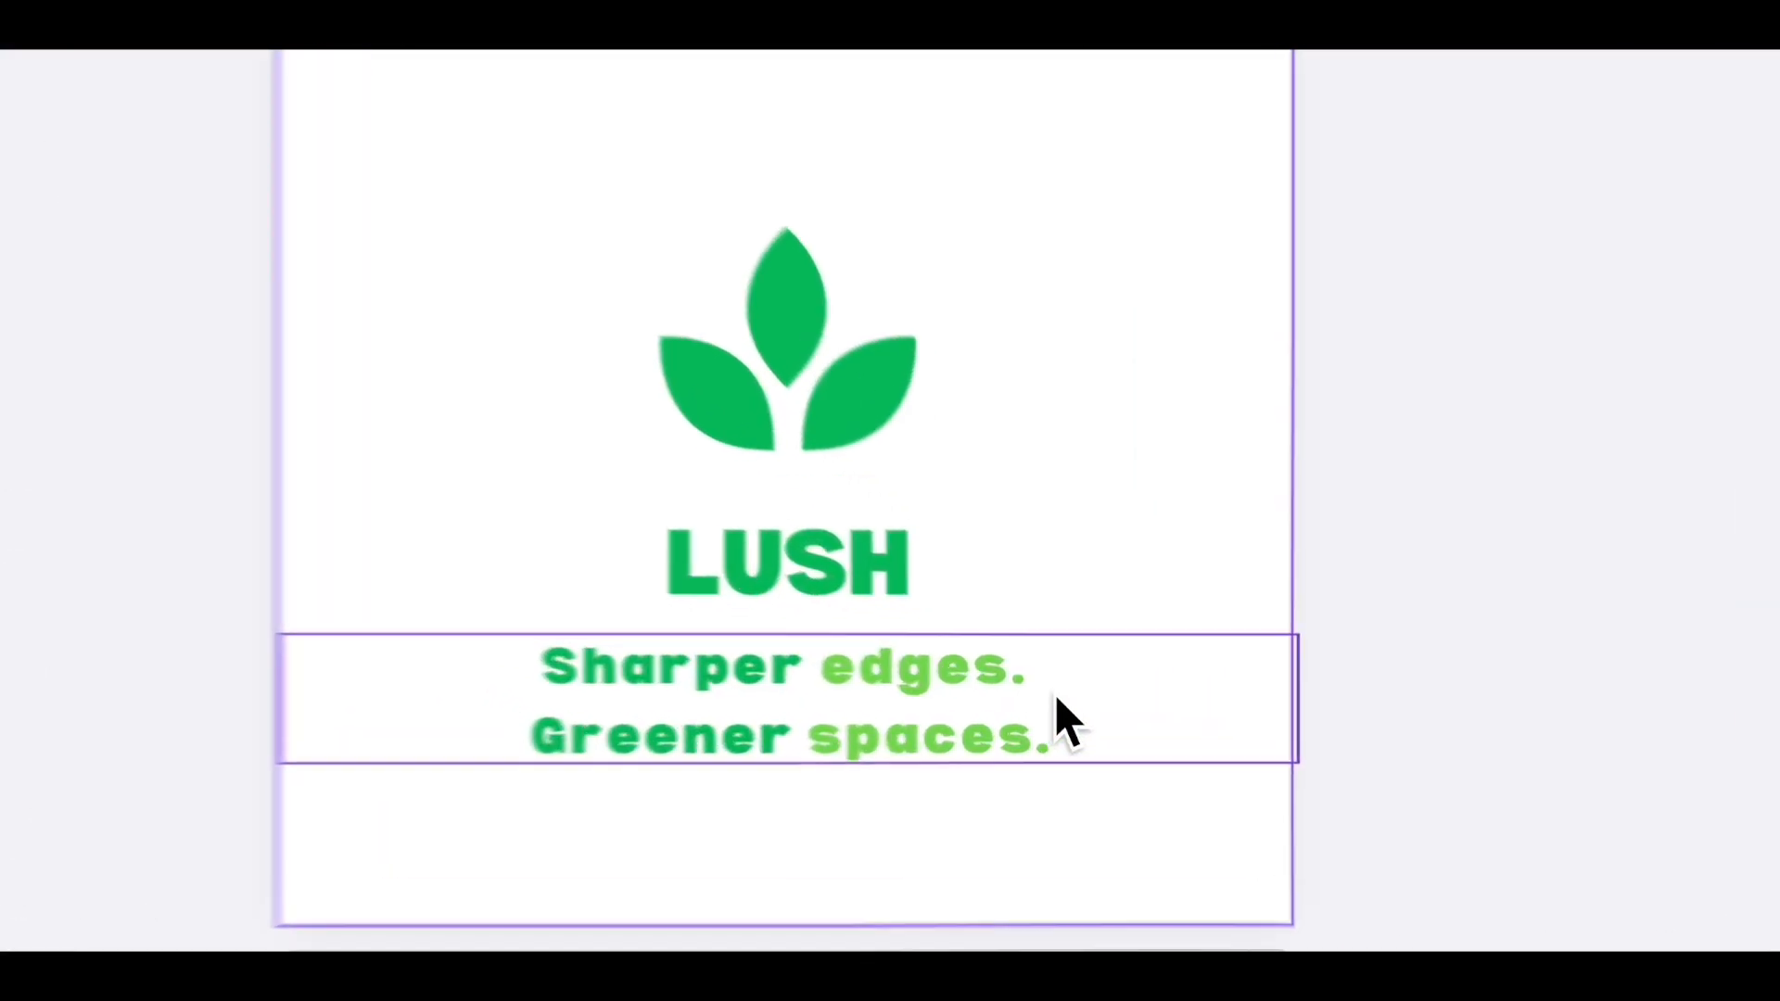
# - Inspect the font and text colour of the LUSH heading and tagline in the Lush Logo design
pyautogui.click(1089, 705)
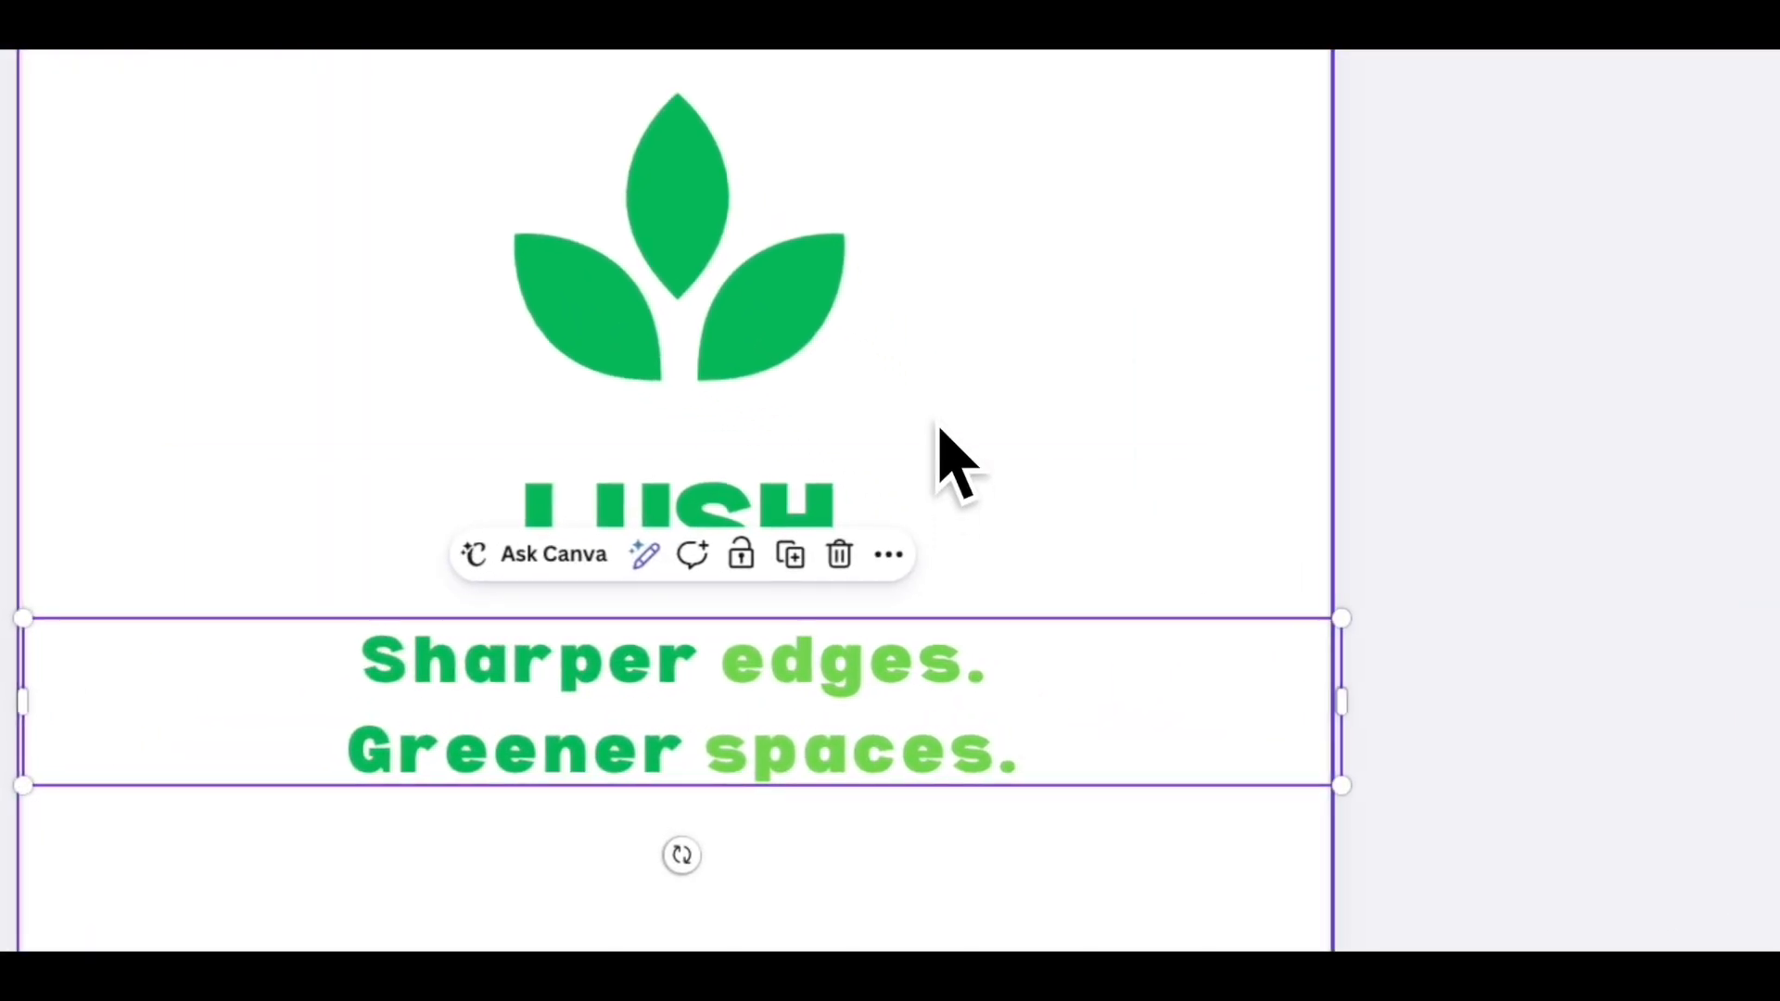
pyautogui.click(755, 505)
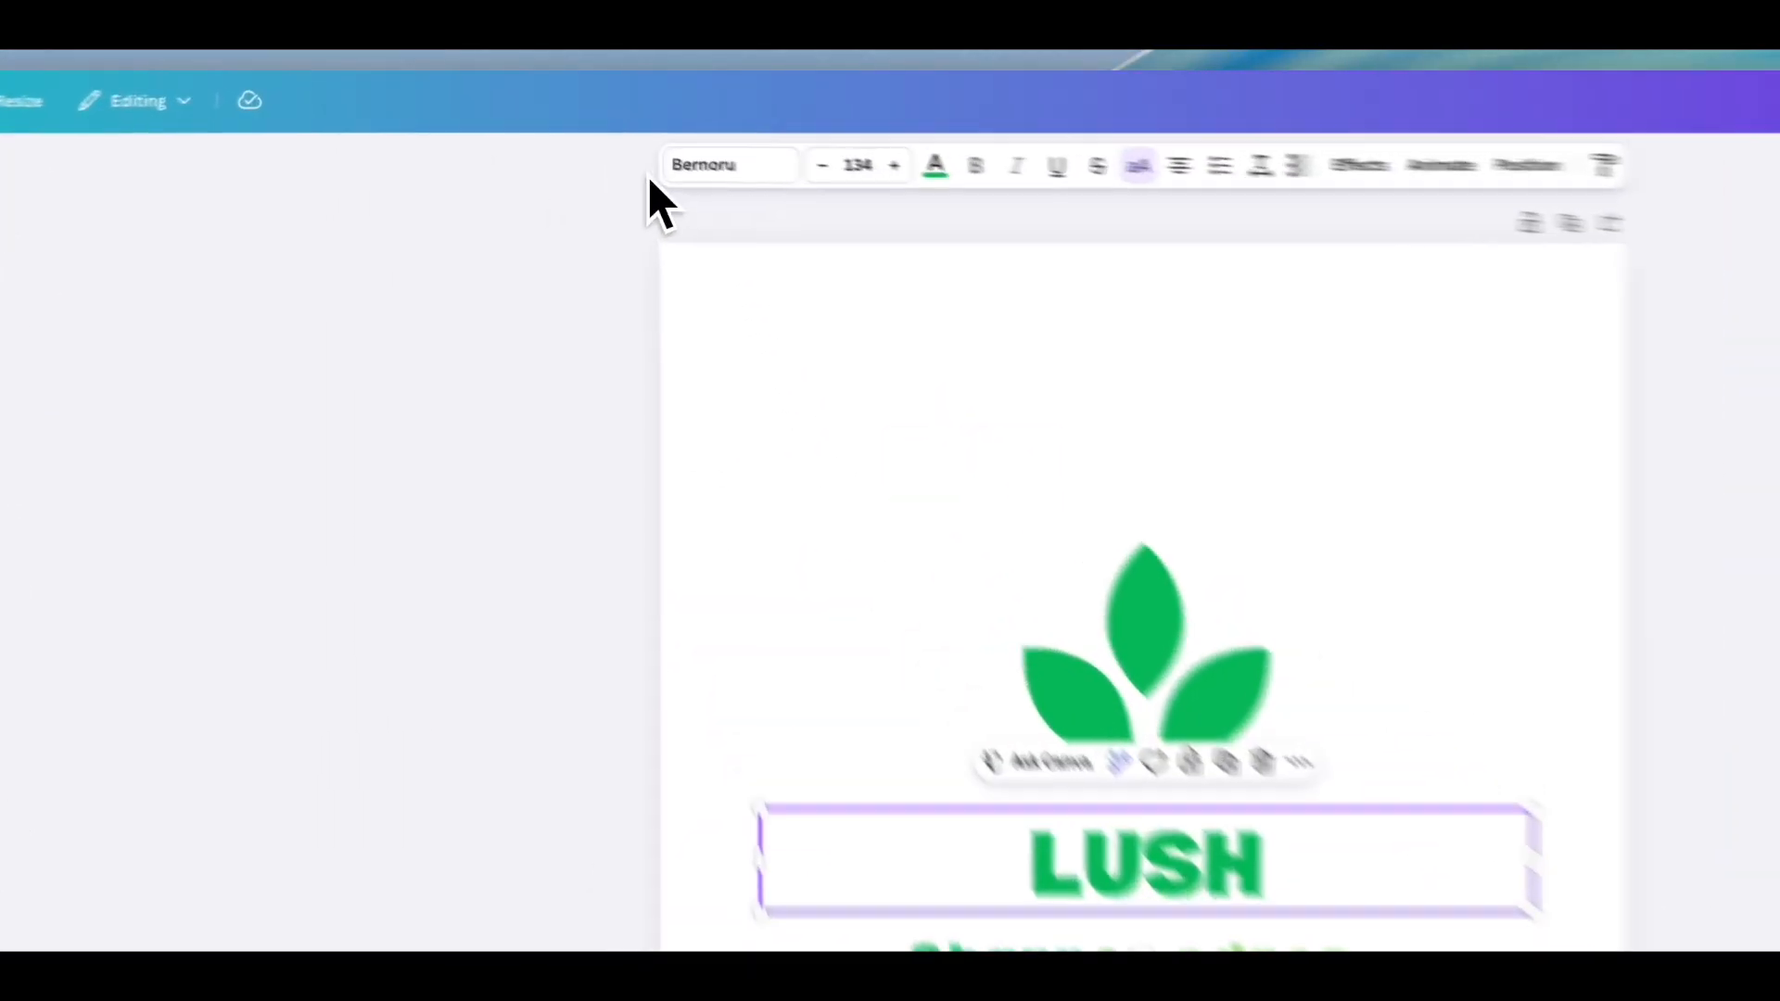
pyautogui.click(589, 142)
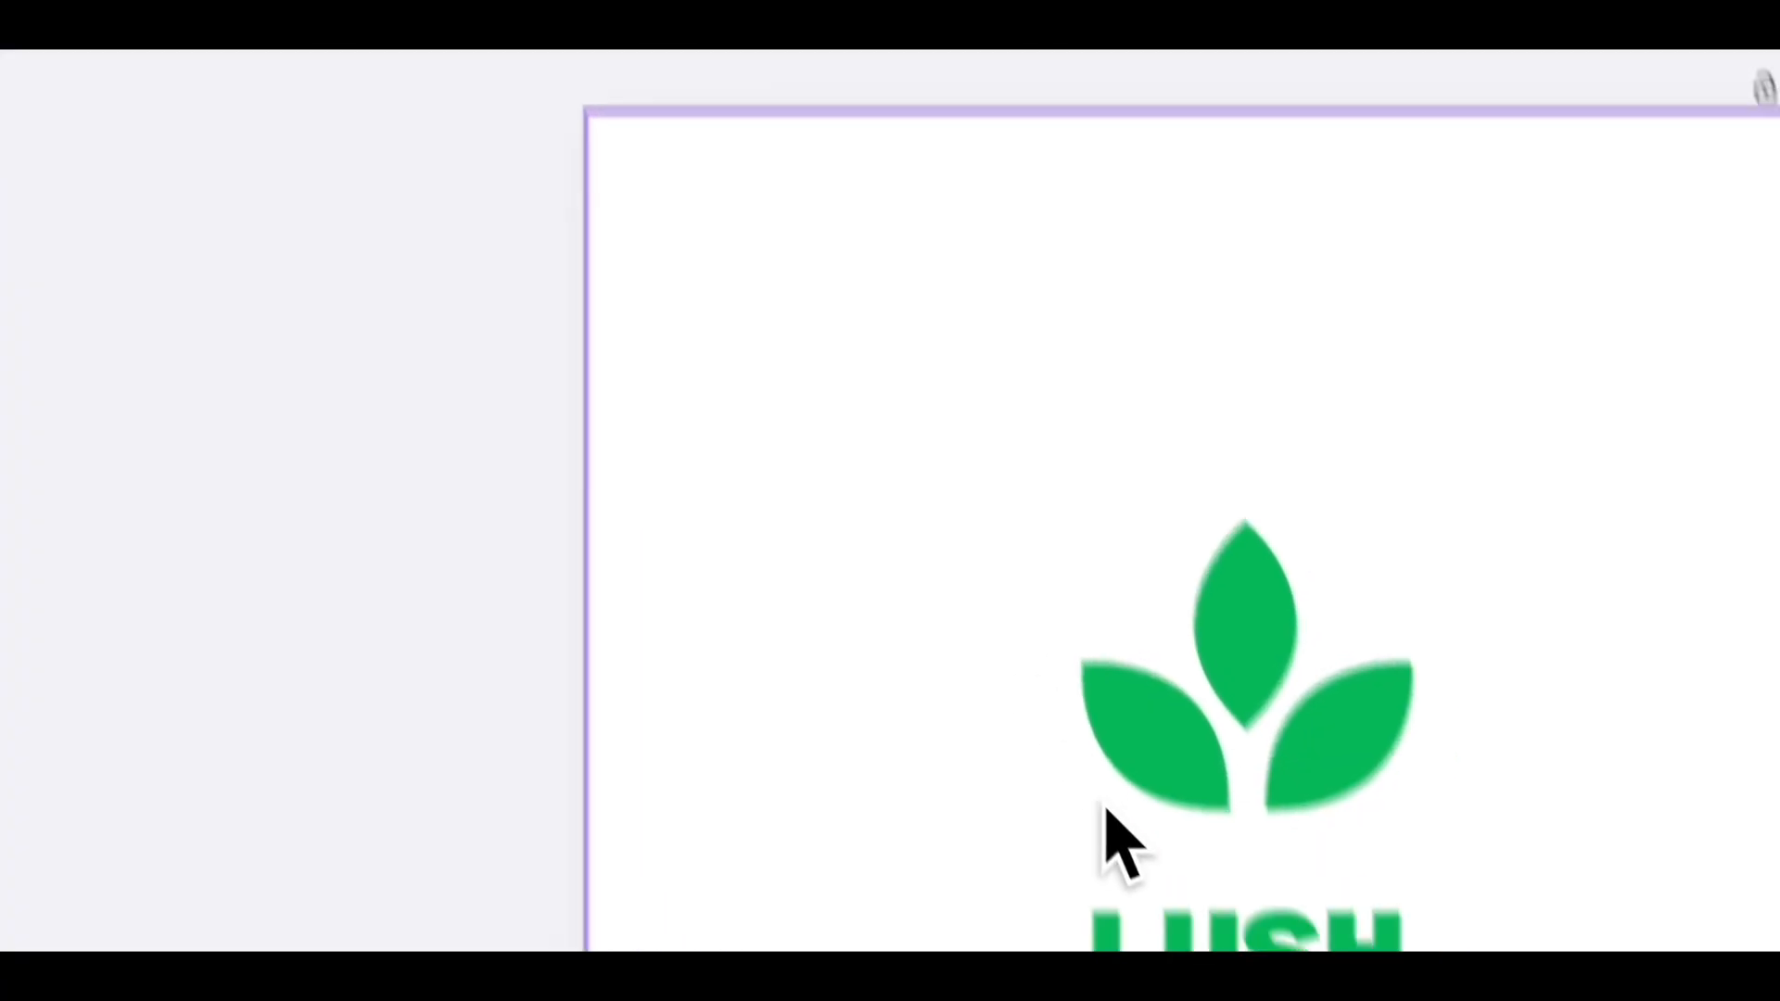
pyautogui.click(1043, 747)
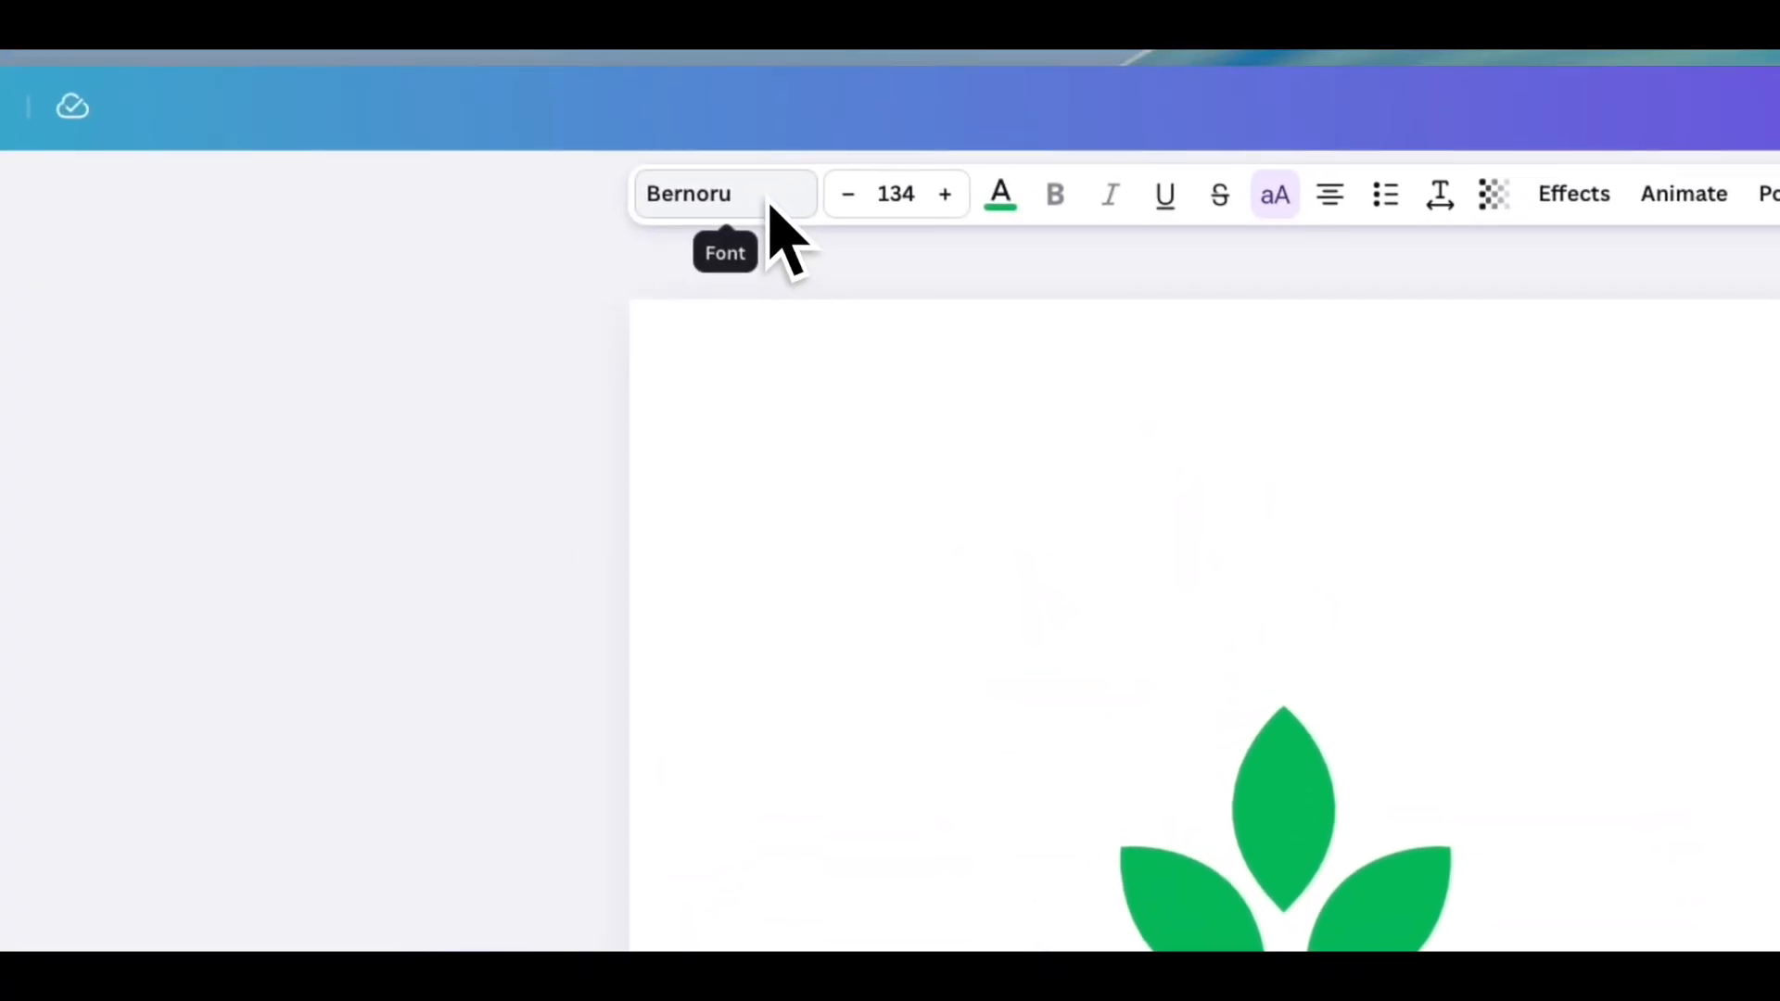
pyautogui.click(1015, 222)
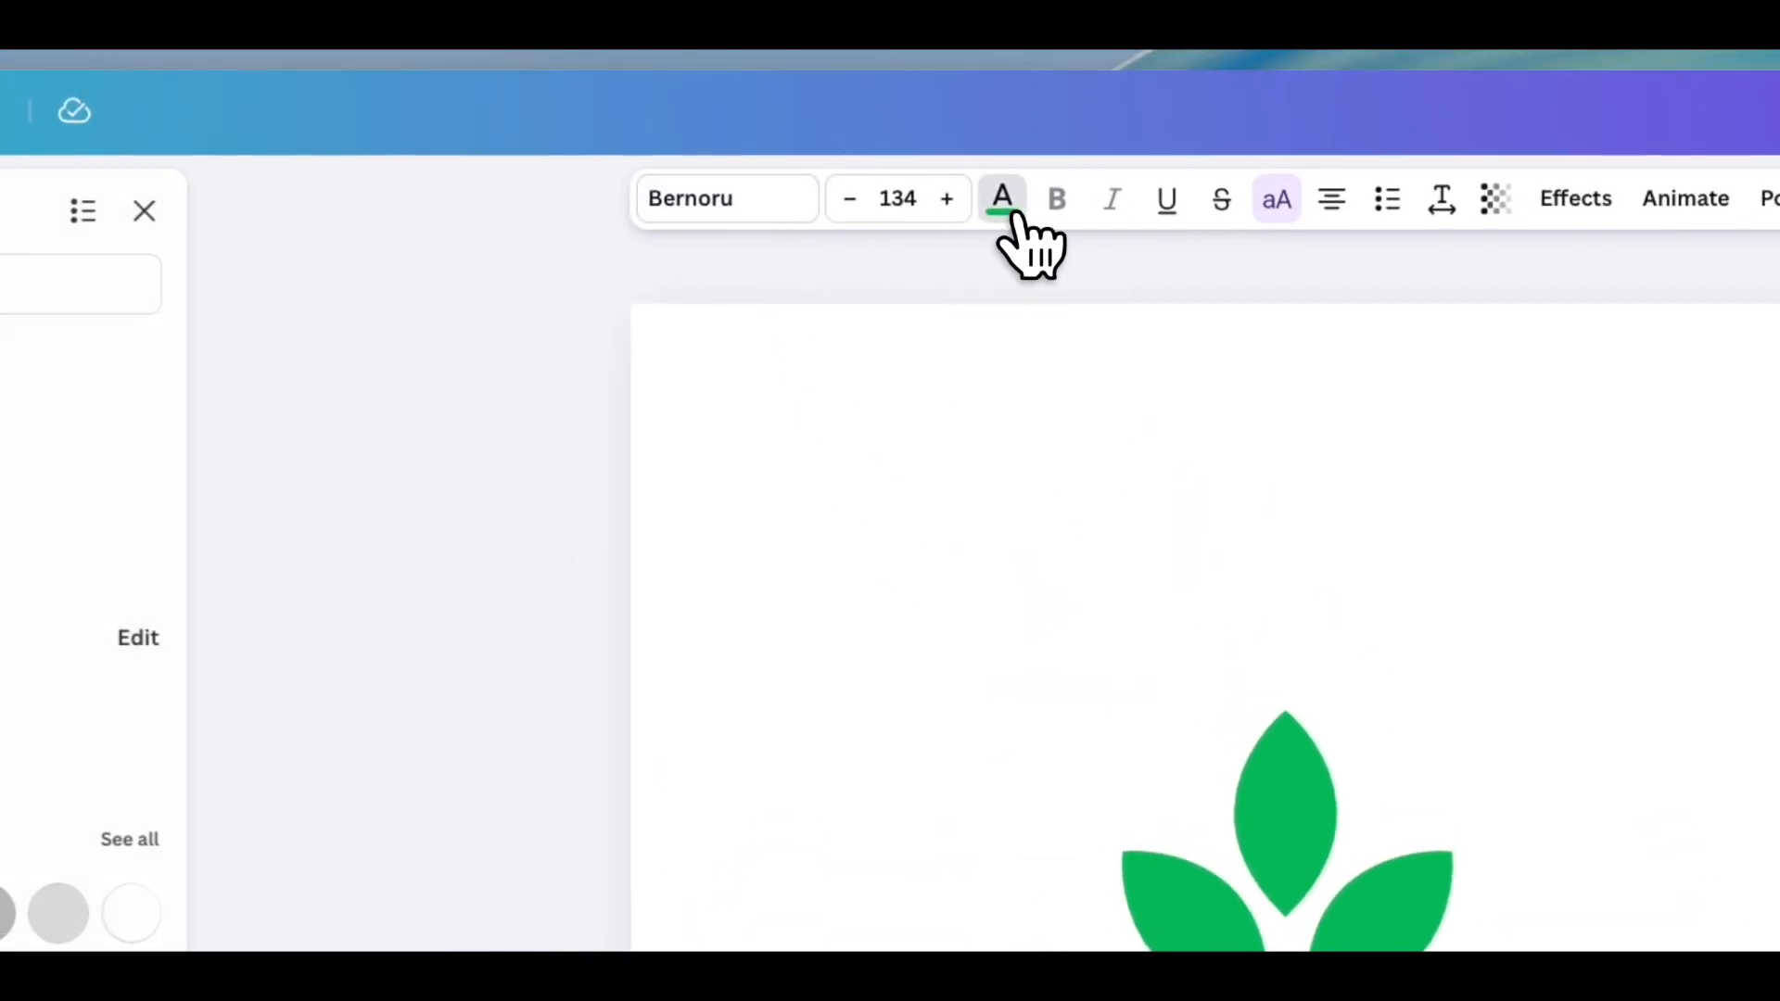
pyautogui.click(1015, 222)
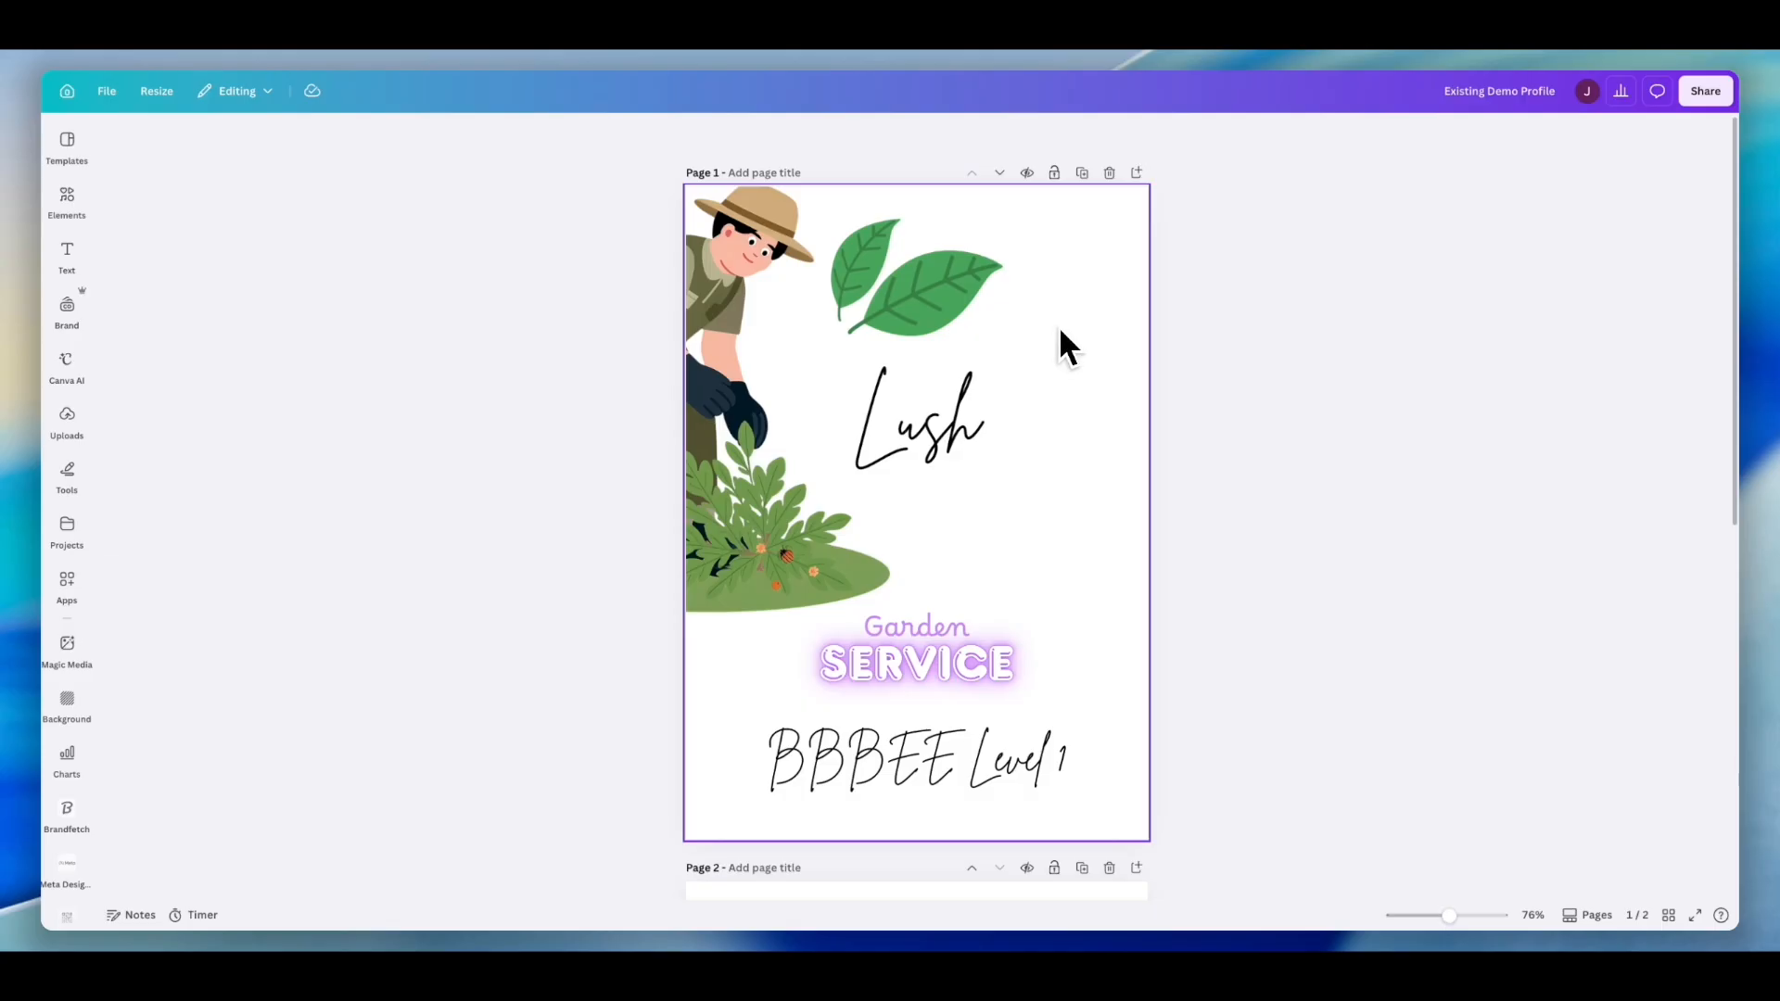
# - Scroll through both pages of the Existing Demo Profile design to review its content
pyautogui.scroll(-1, 1059, 326)
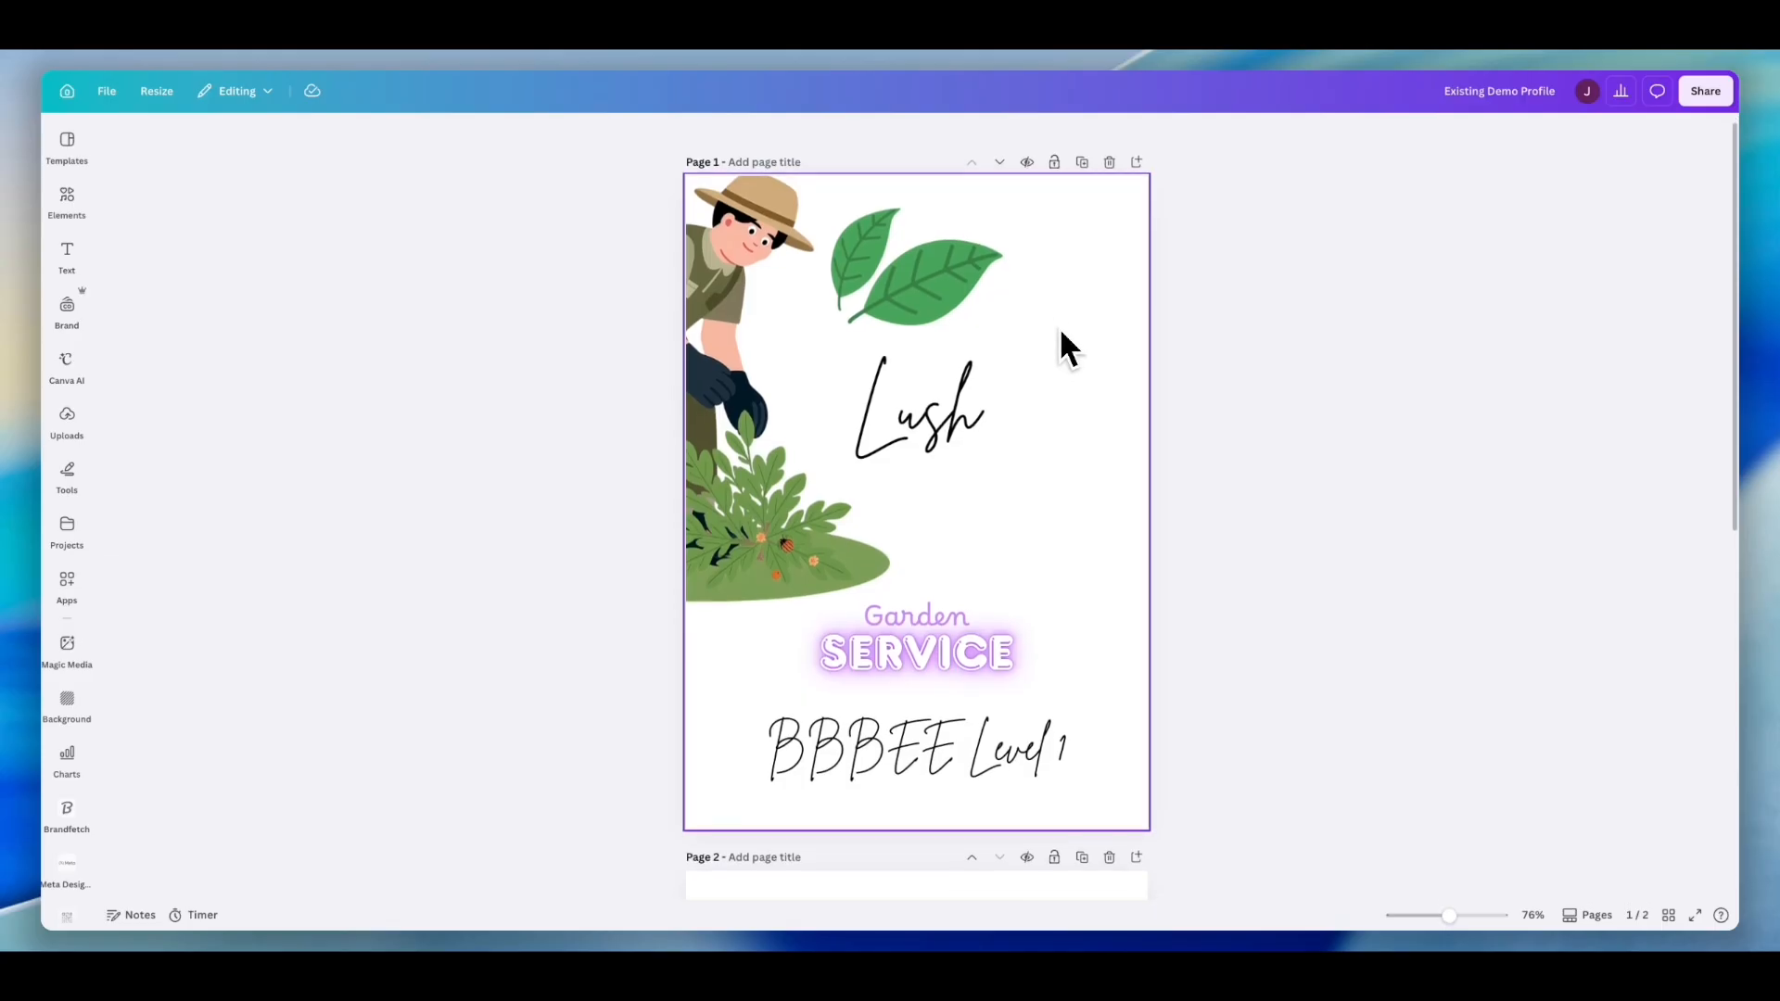
pyautogui.scroll(-1, 1059, 326)
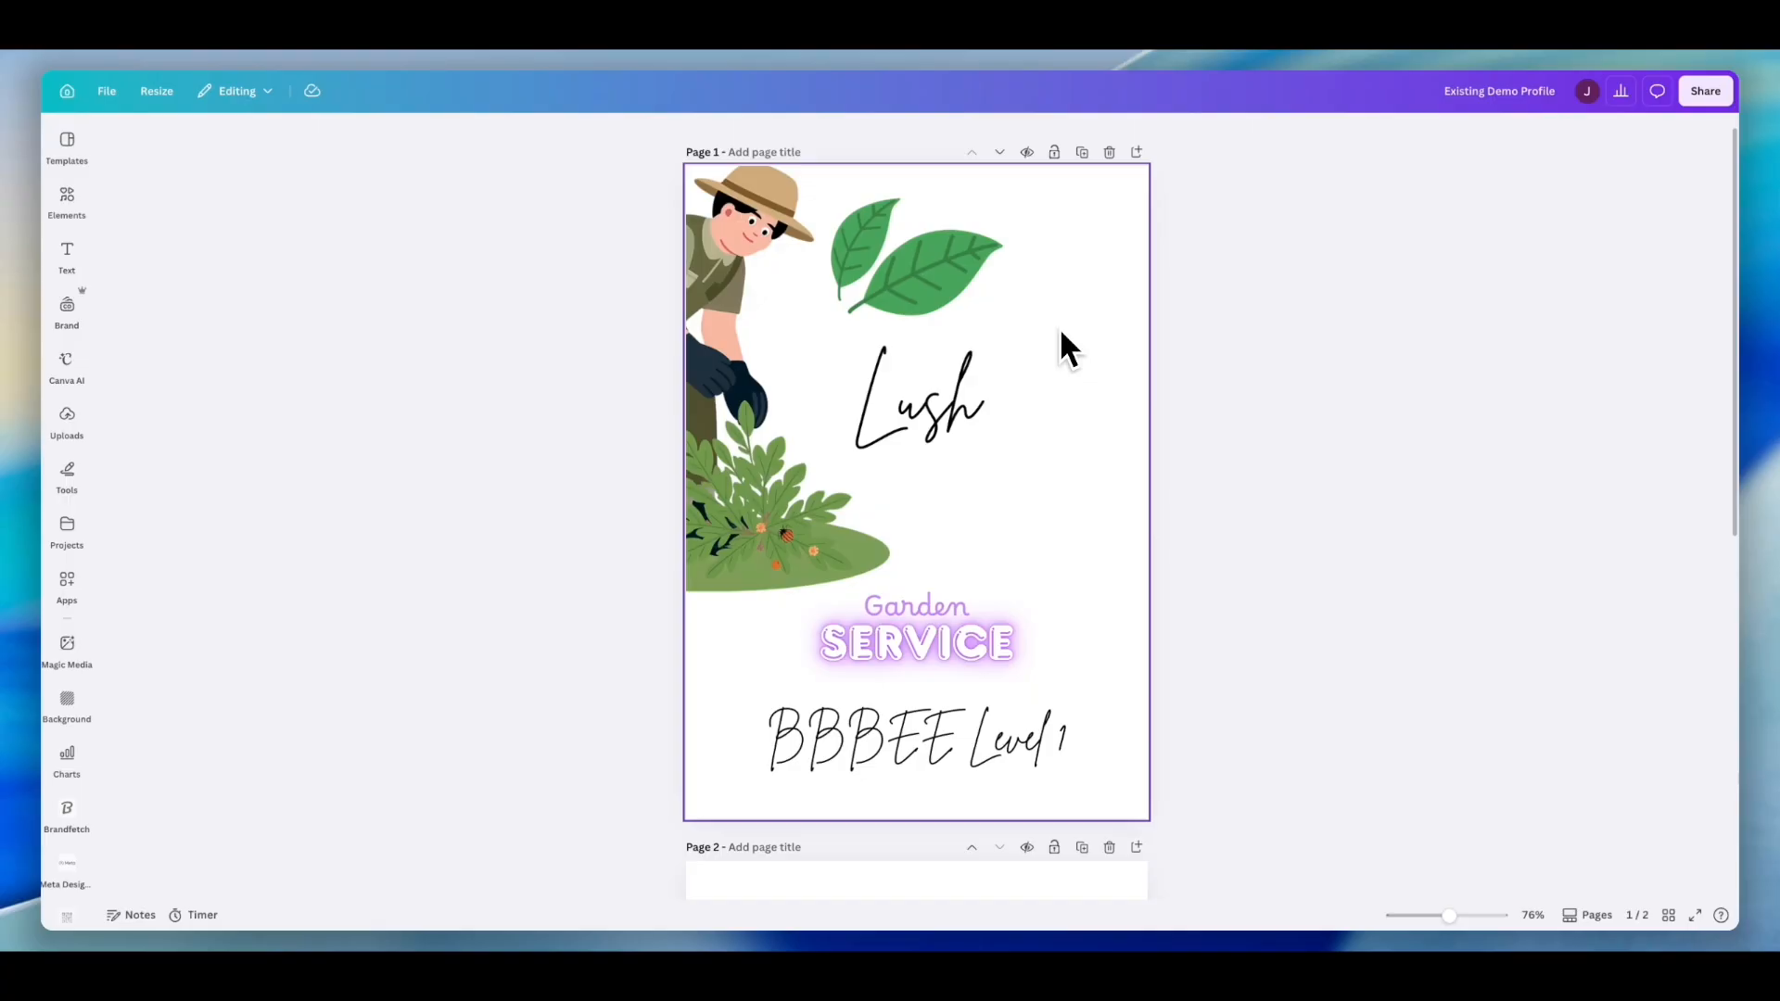
pyautogui.scroll(-5, 1059, 327)
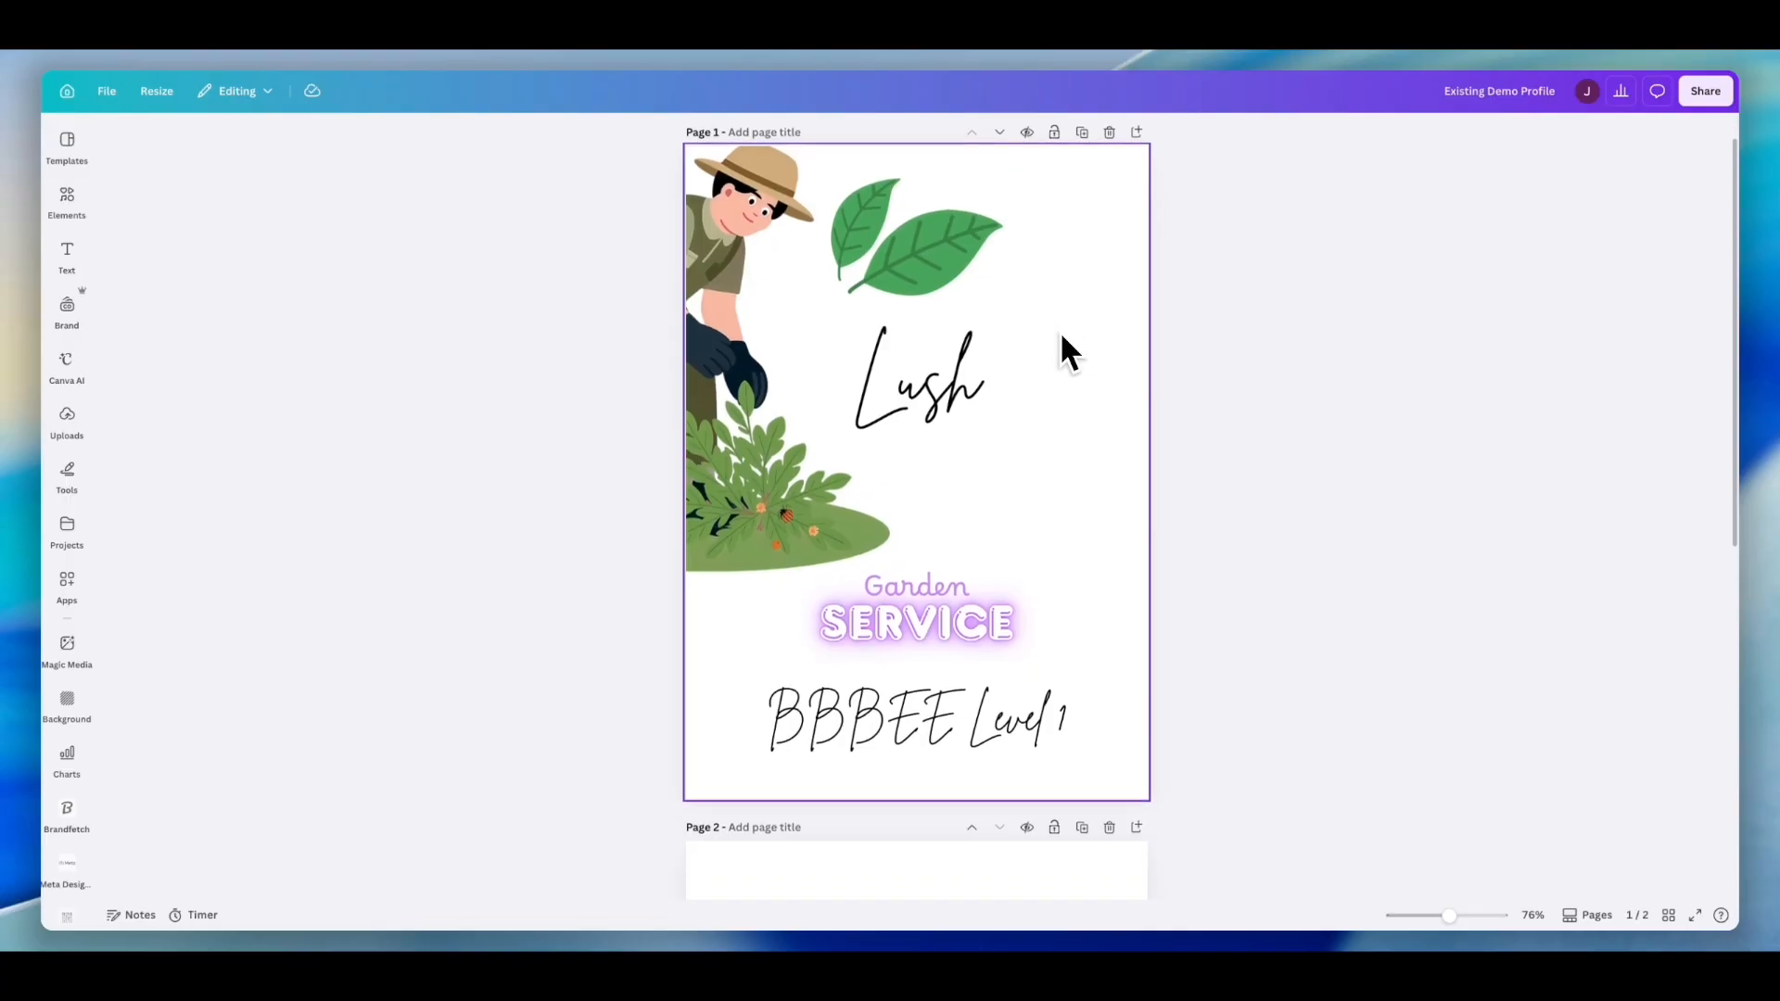
pyautogui.scroll(-1, 1061, 337)
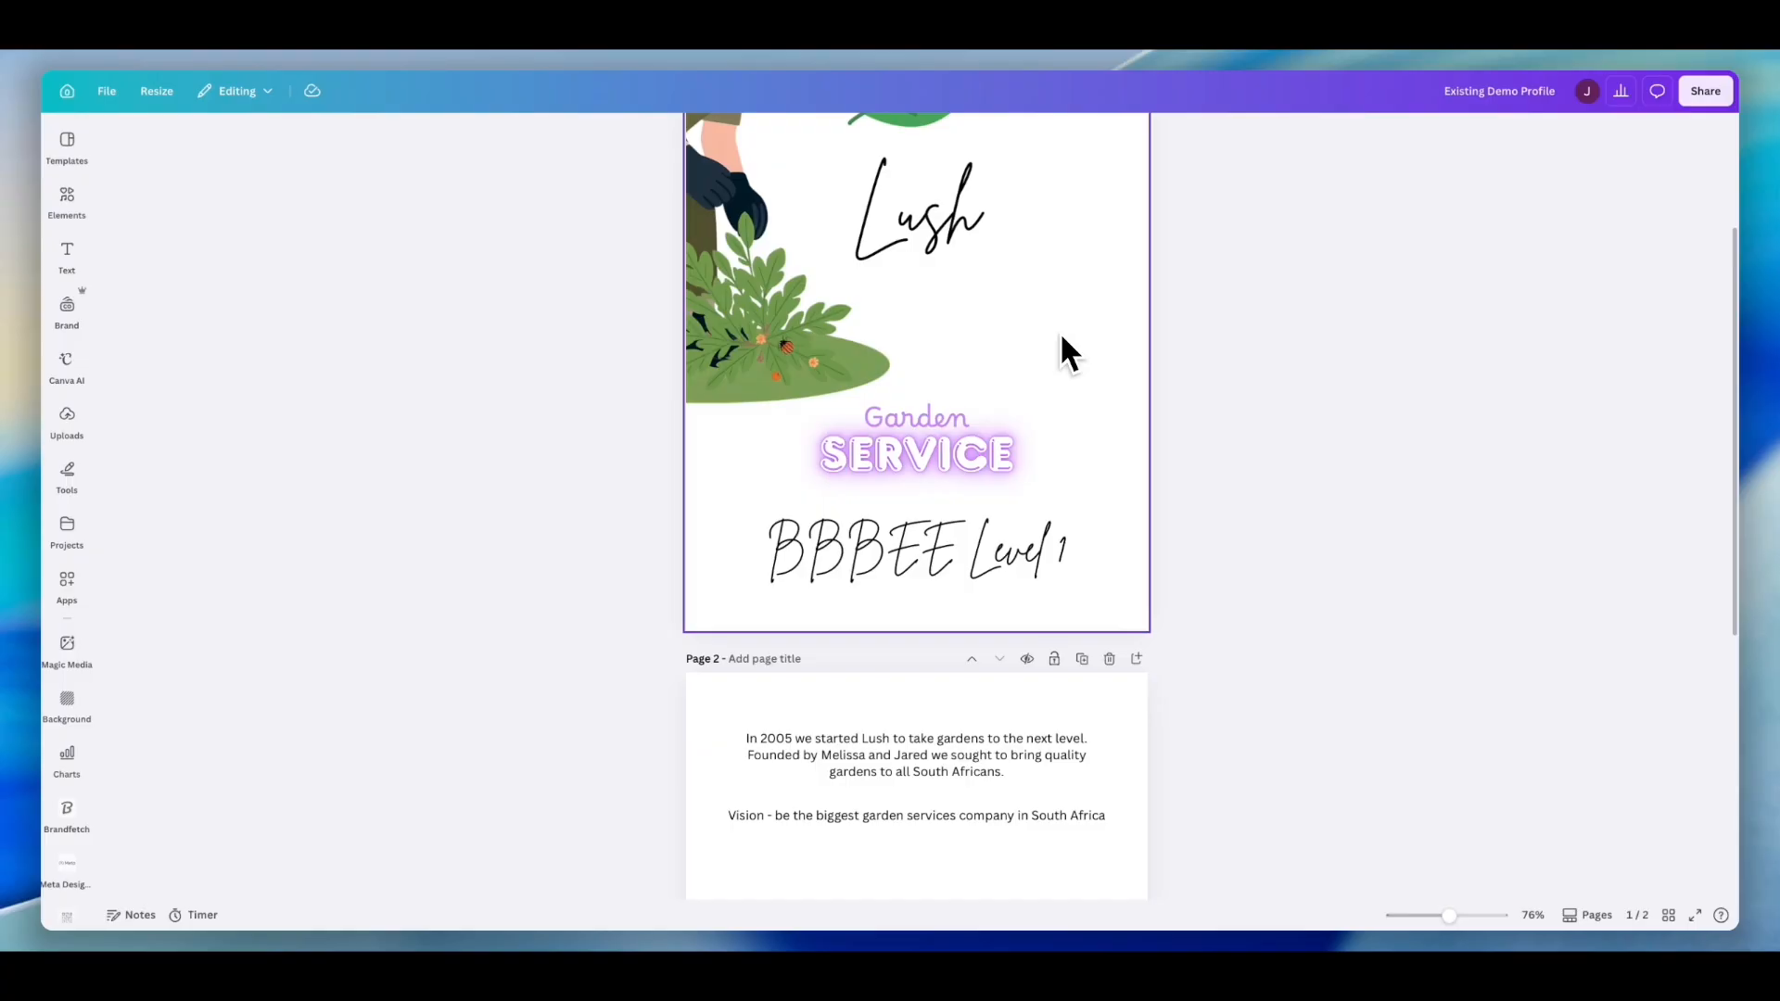
pyautogui.scroll(-3, 1060, 332)
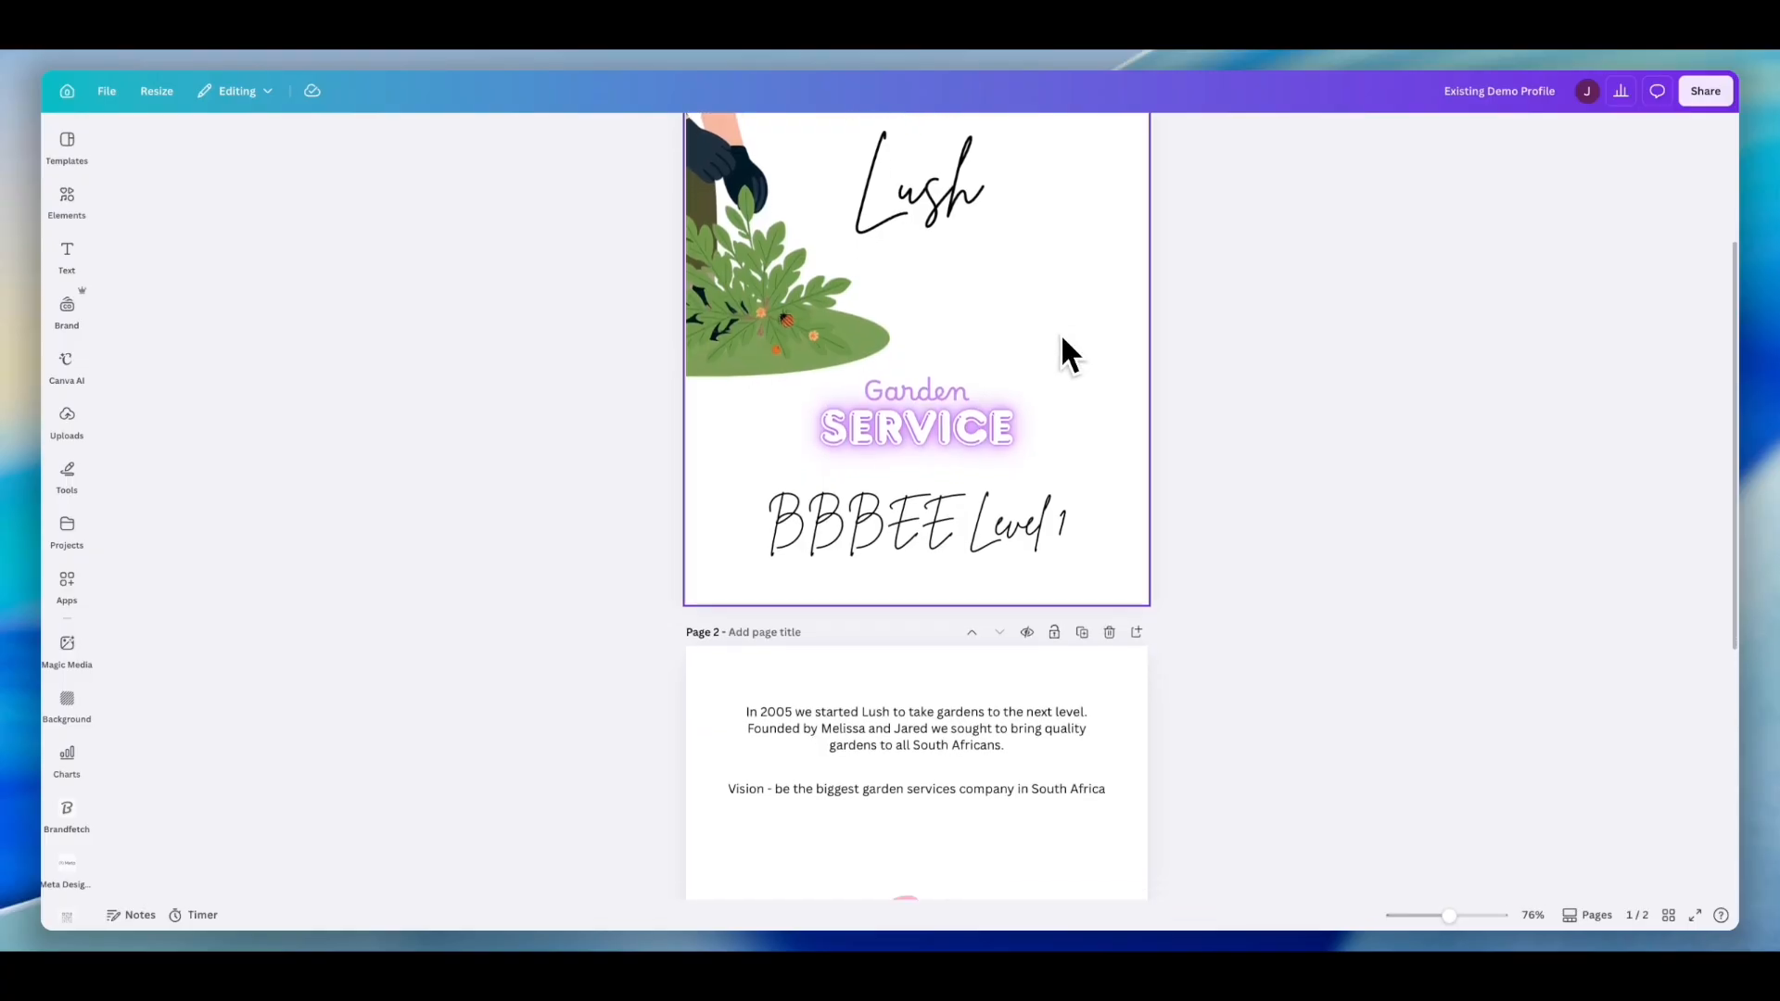
pyautogui.scroll(-4, 1063, 342)
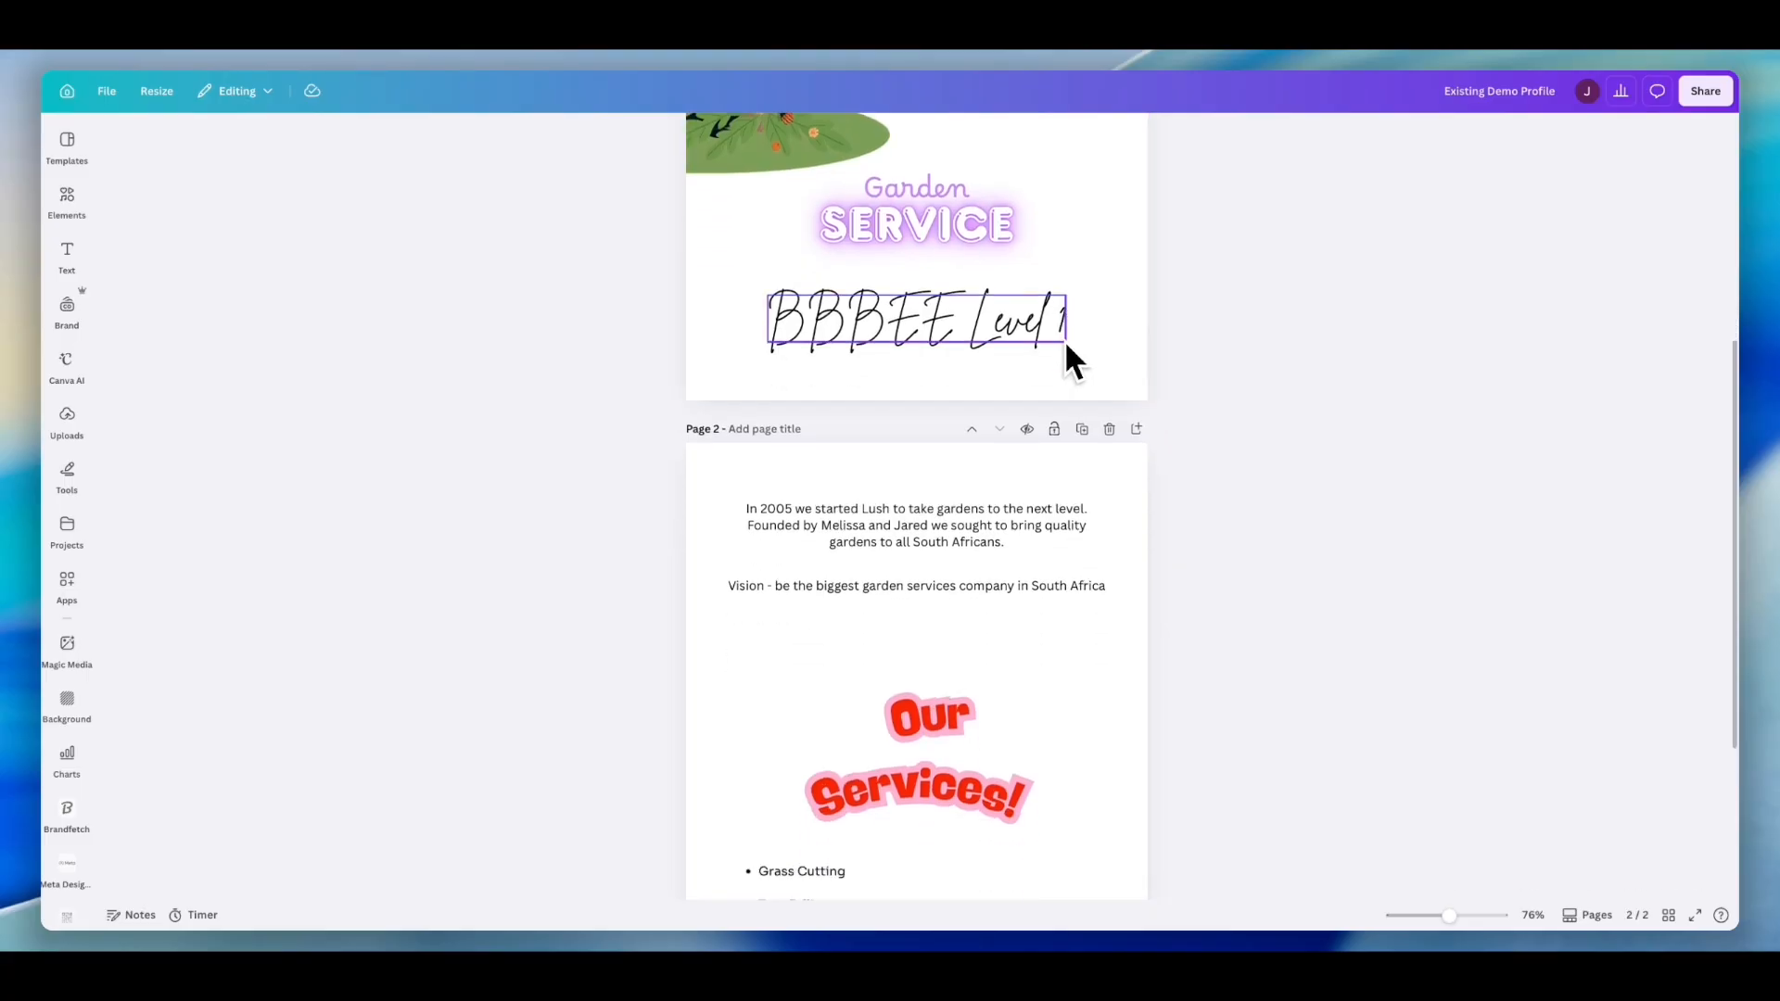
pyautogui.scroll(-2, 1067, 346)
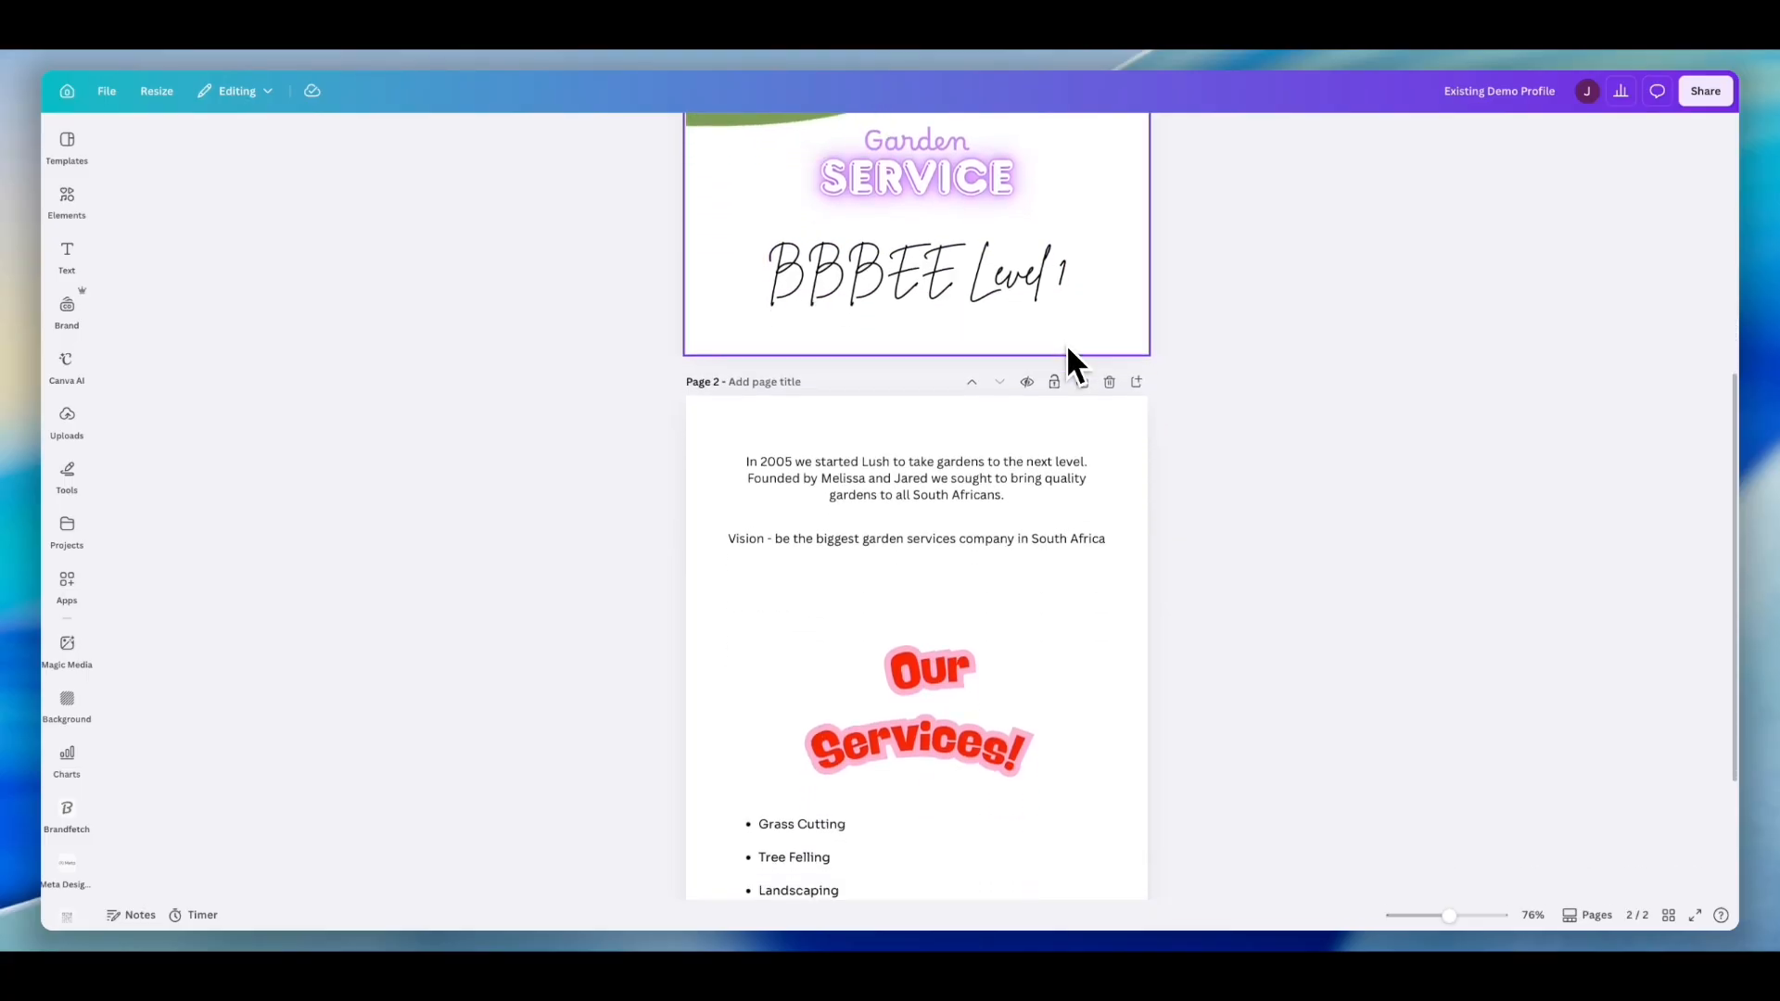
pyautogui.scroll(-5, 1066, 344)
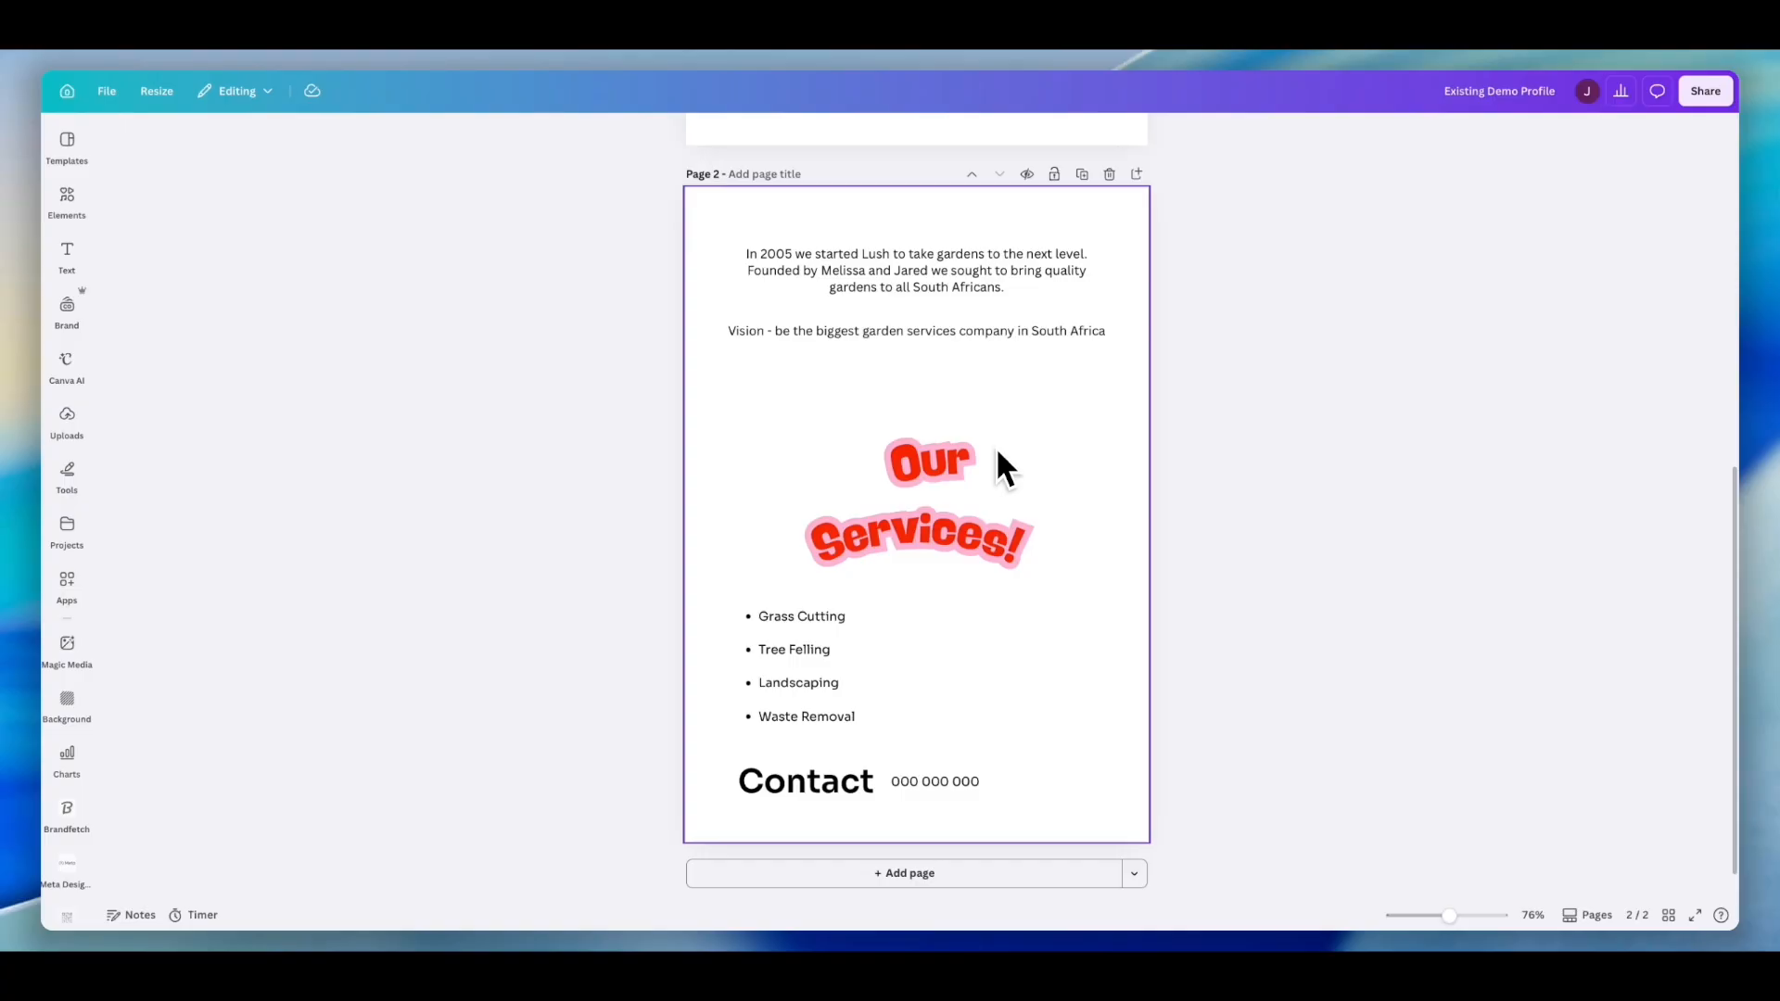
pyautogui.scroll(7, 995, 447)
pyautogui.scroll(1, 998, 454)
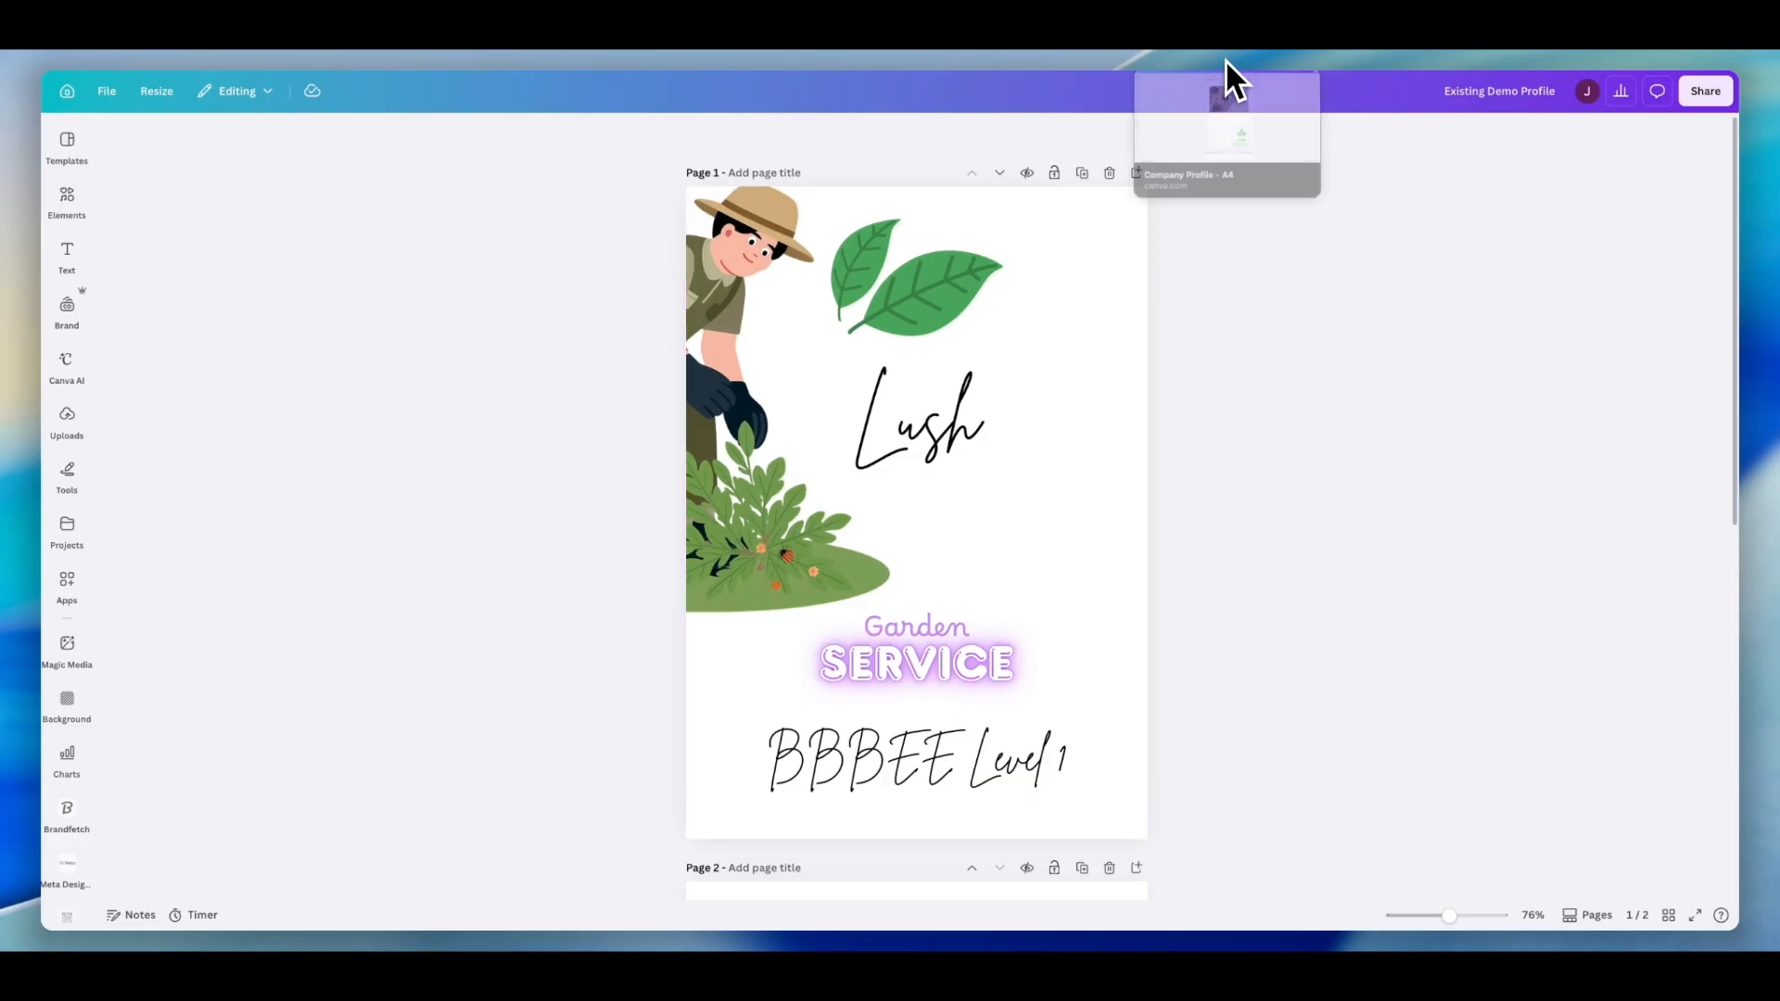
# - Switch to the Company Profile design and open the Elements panel
pyautogui.click(1226, 59)
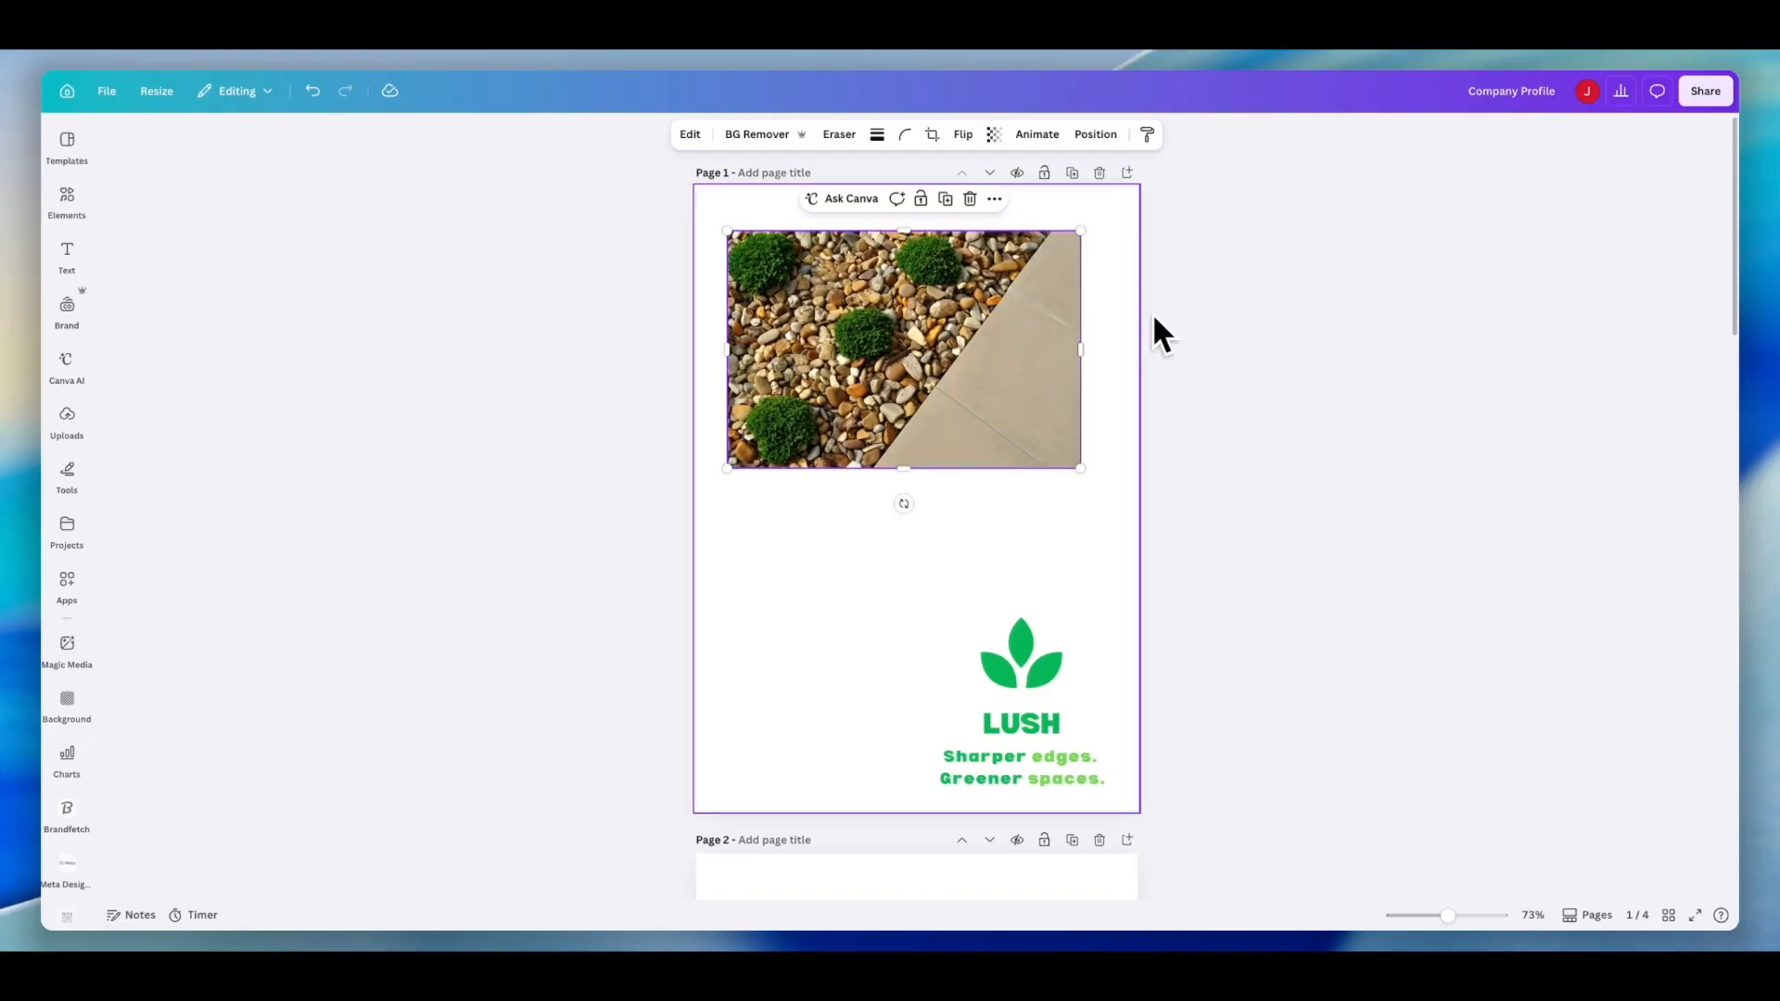
pyautogui.click(68, 202)
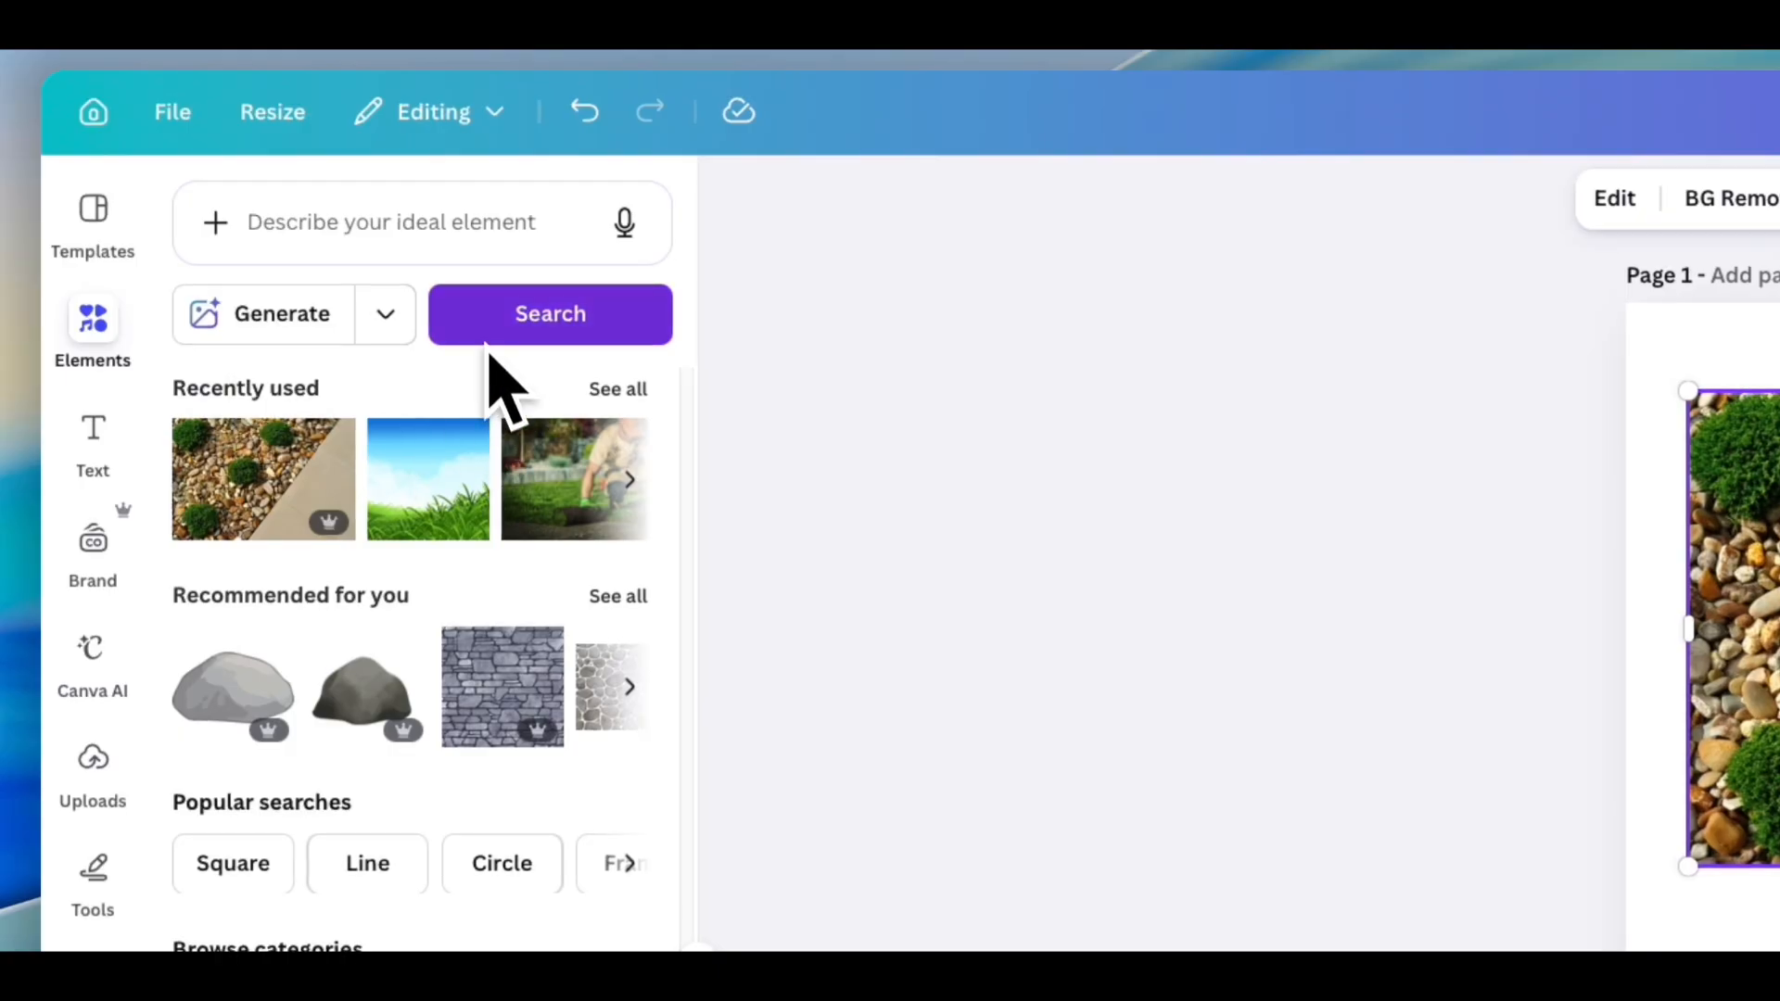
pyautogui.click(457, 224)
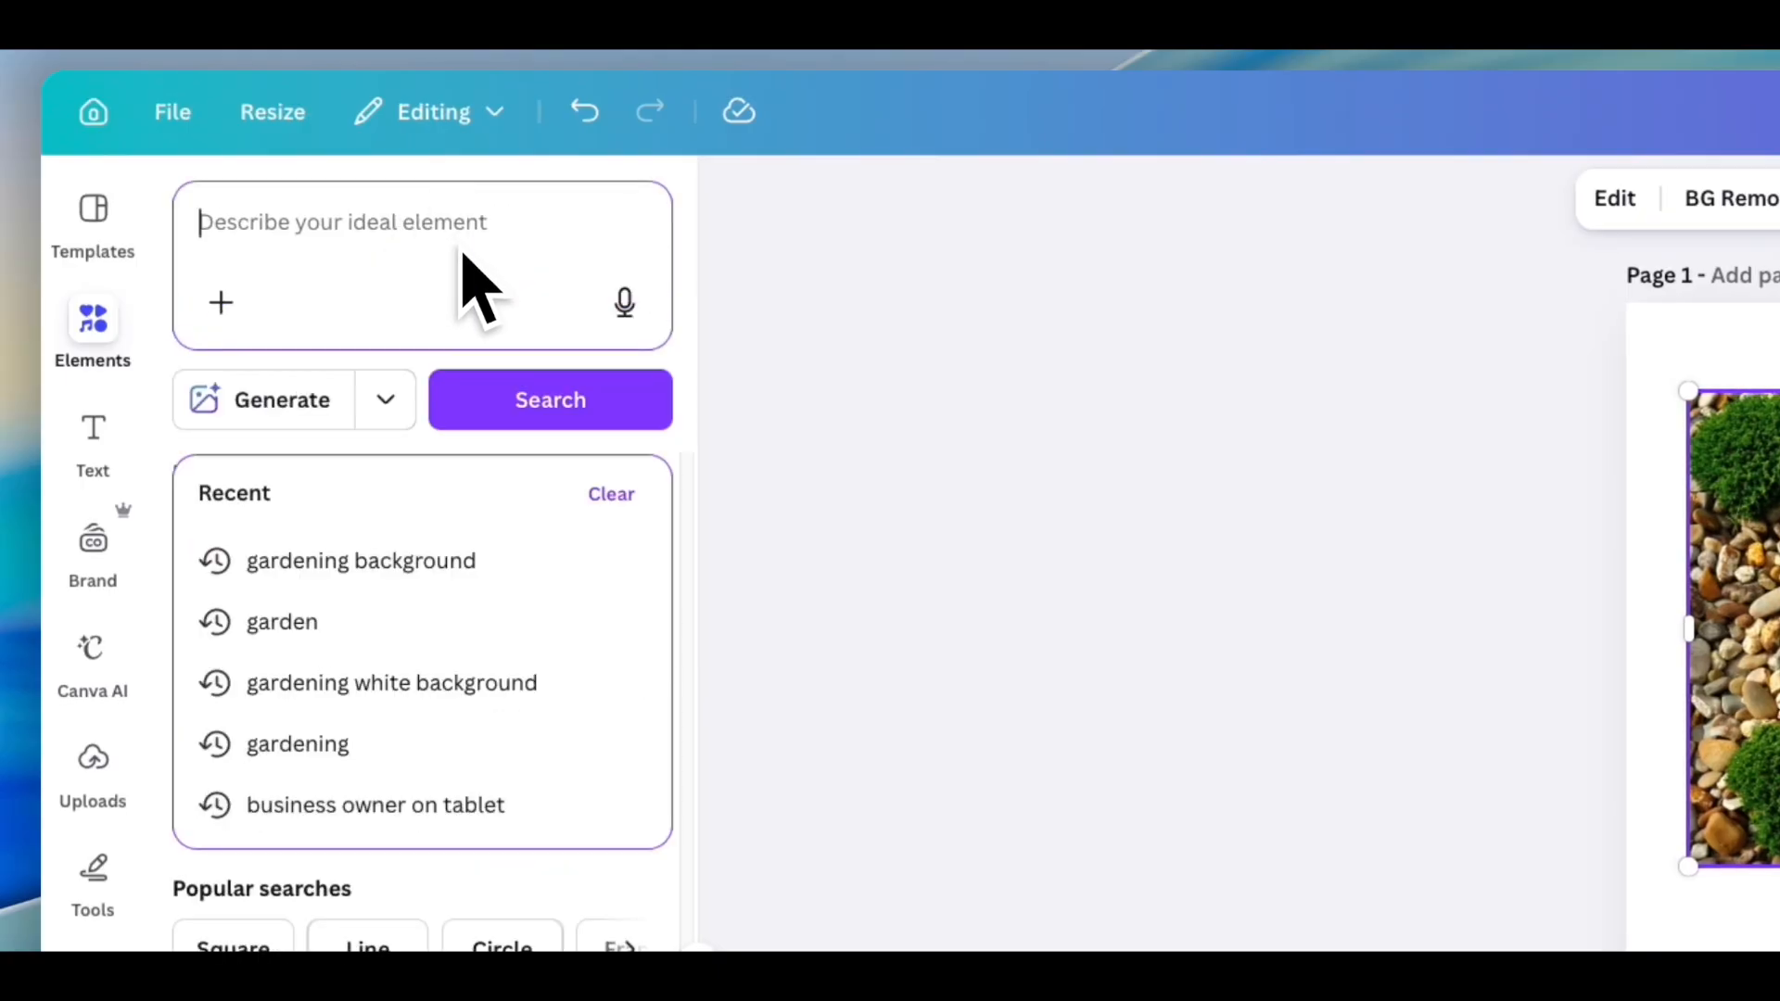
pyautogui.click(1024, 584)
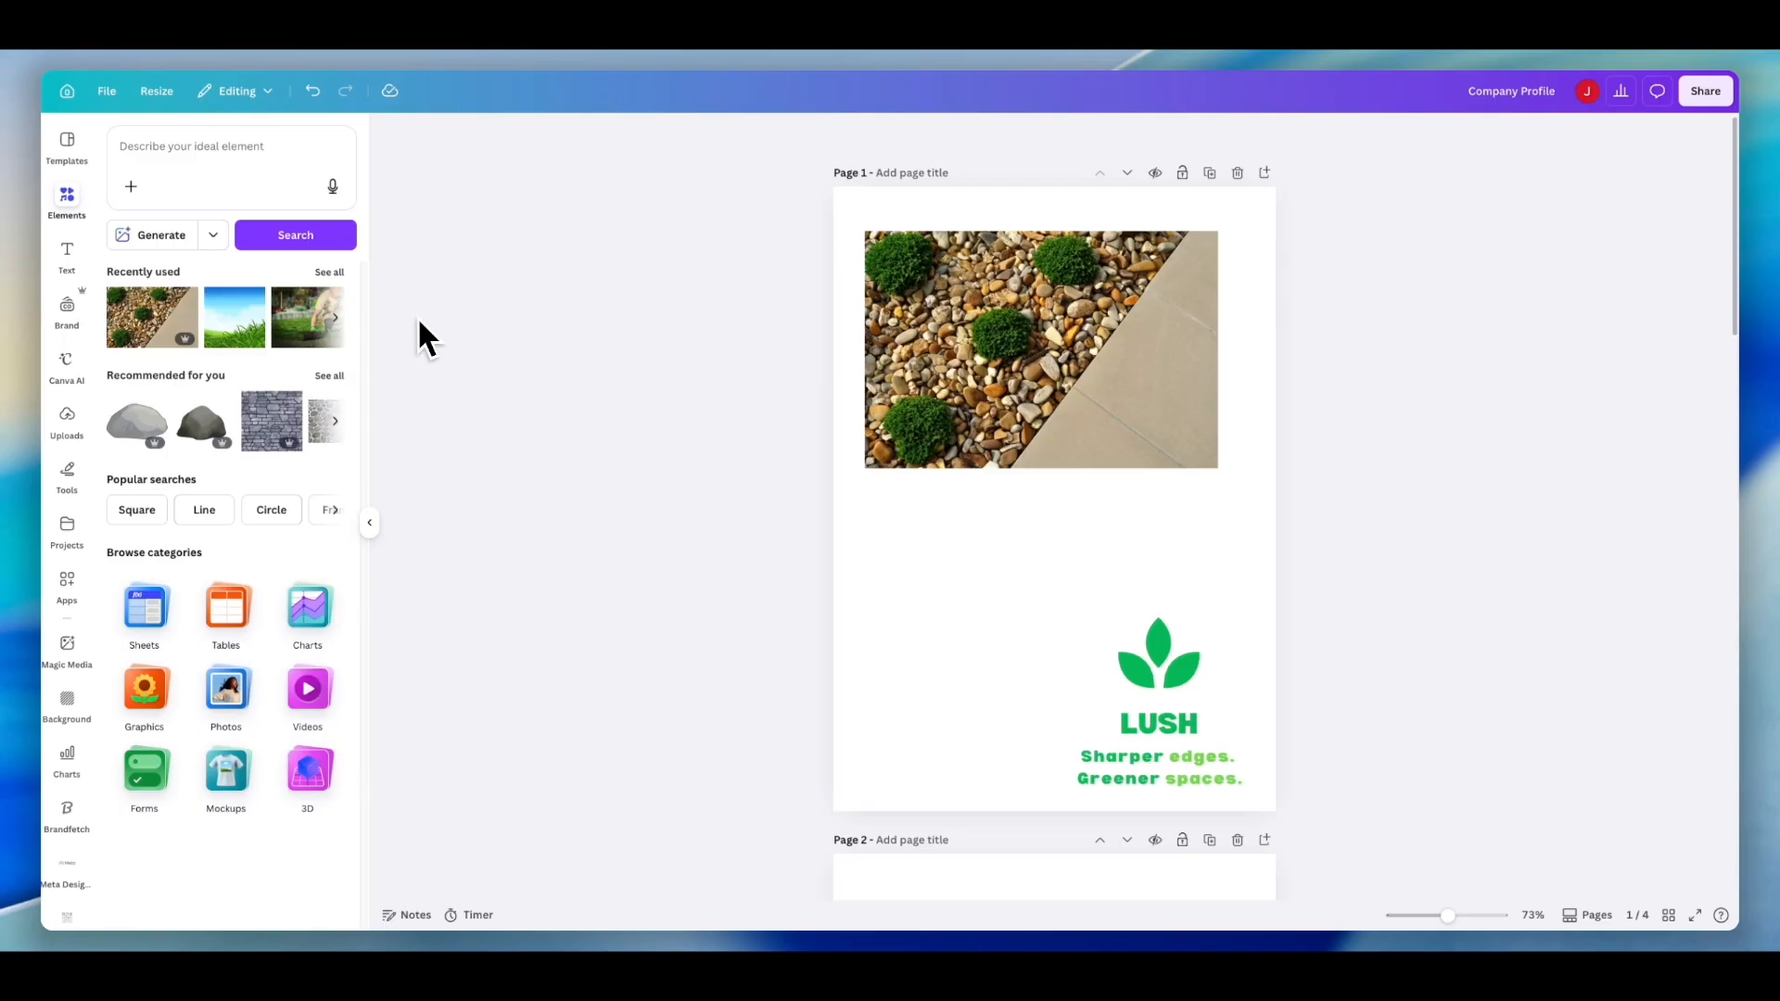
# - Set the gravel photo as page 1's background and detach it from the background again
pyautogui.click(937, 349)
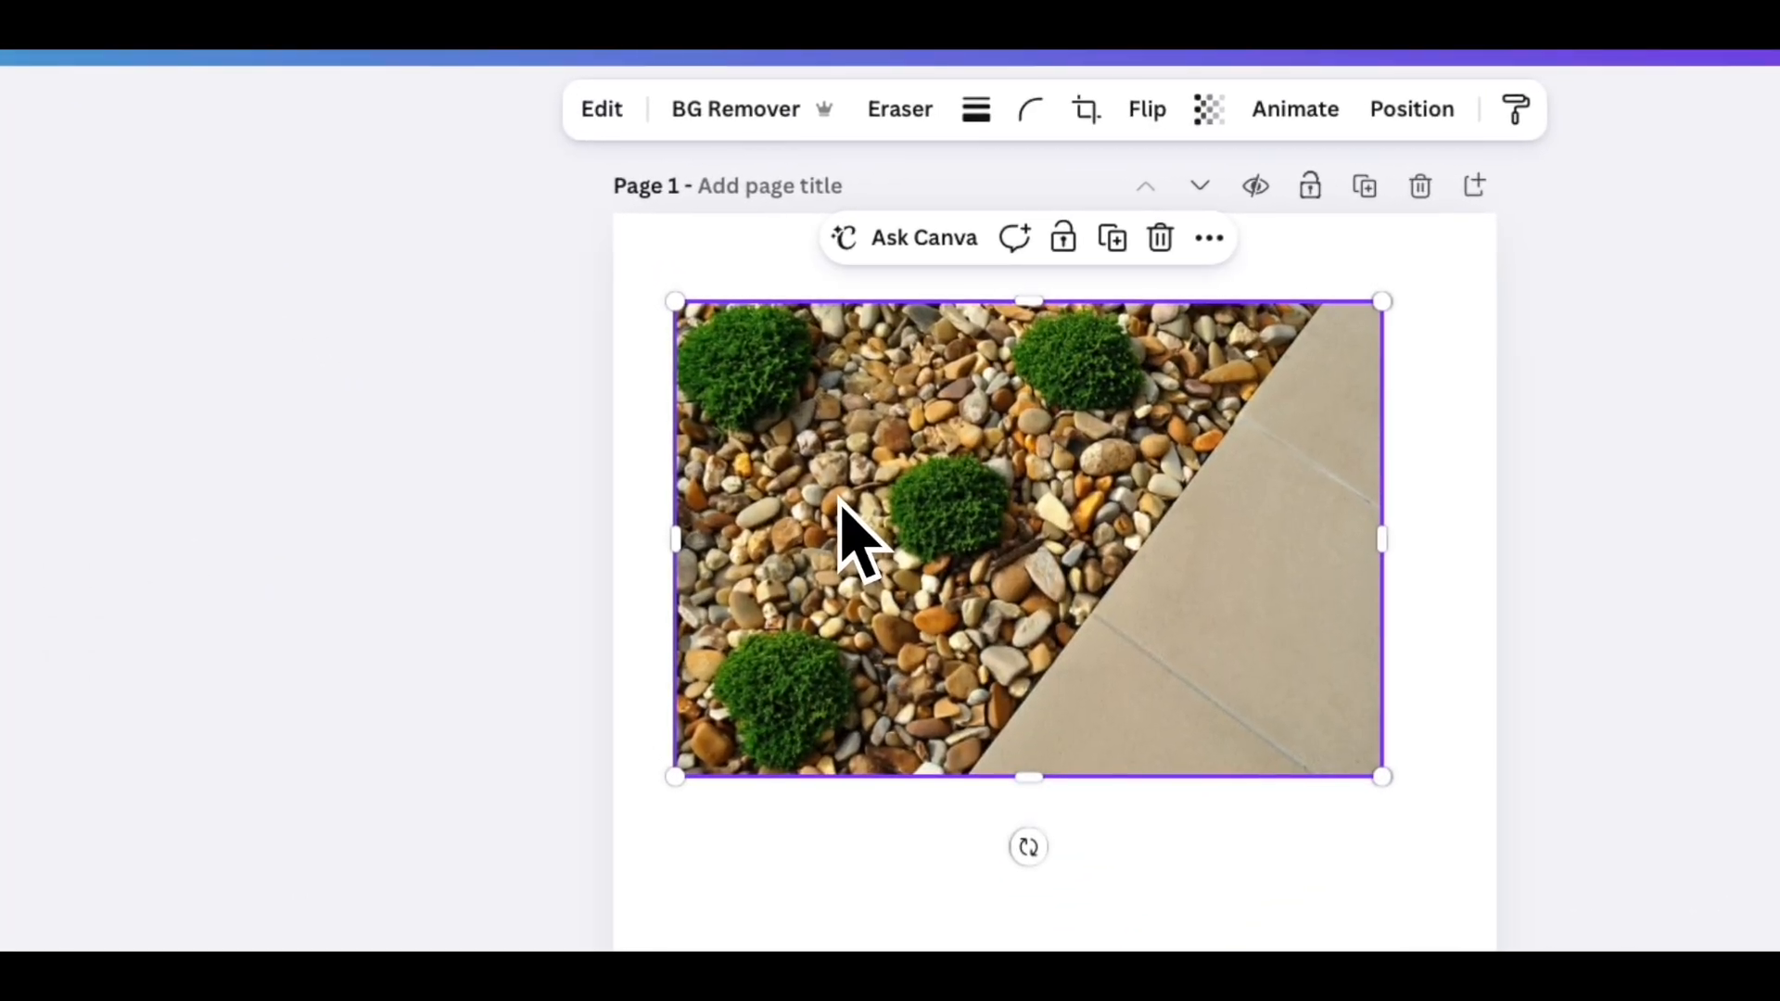
pyautogui.rightClick(951, 501)
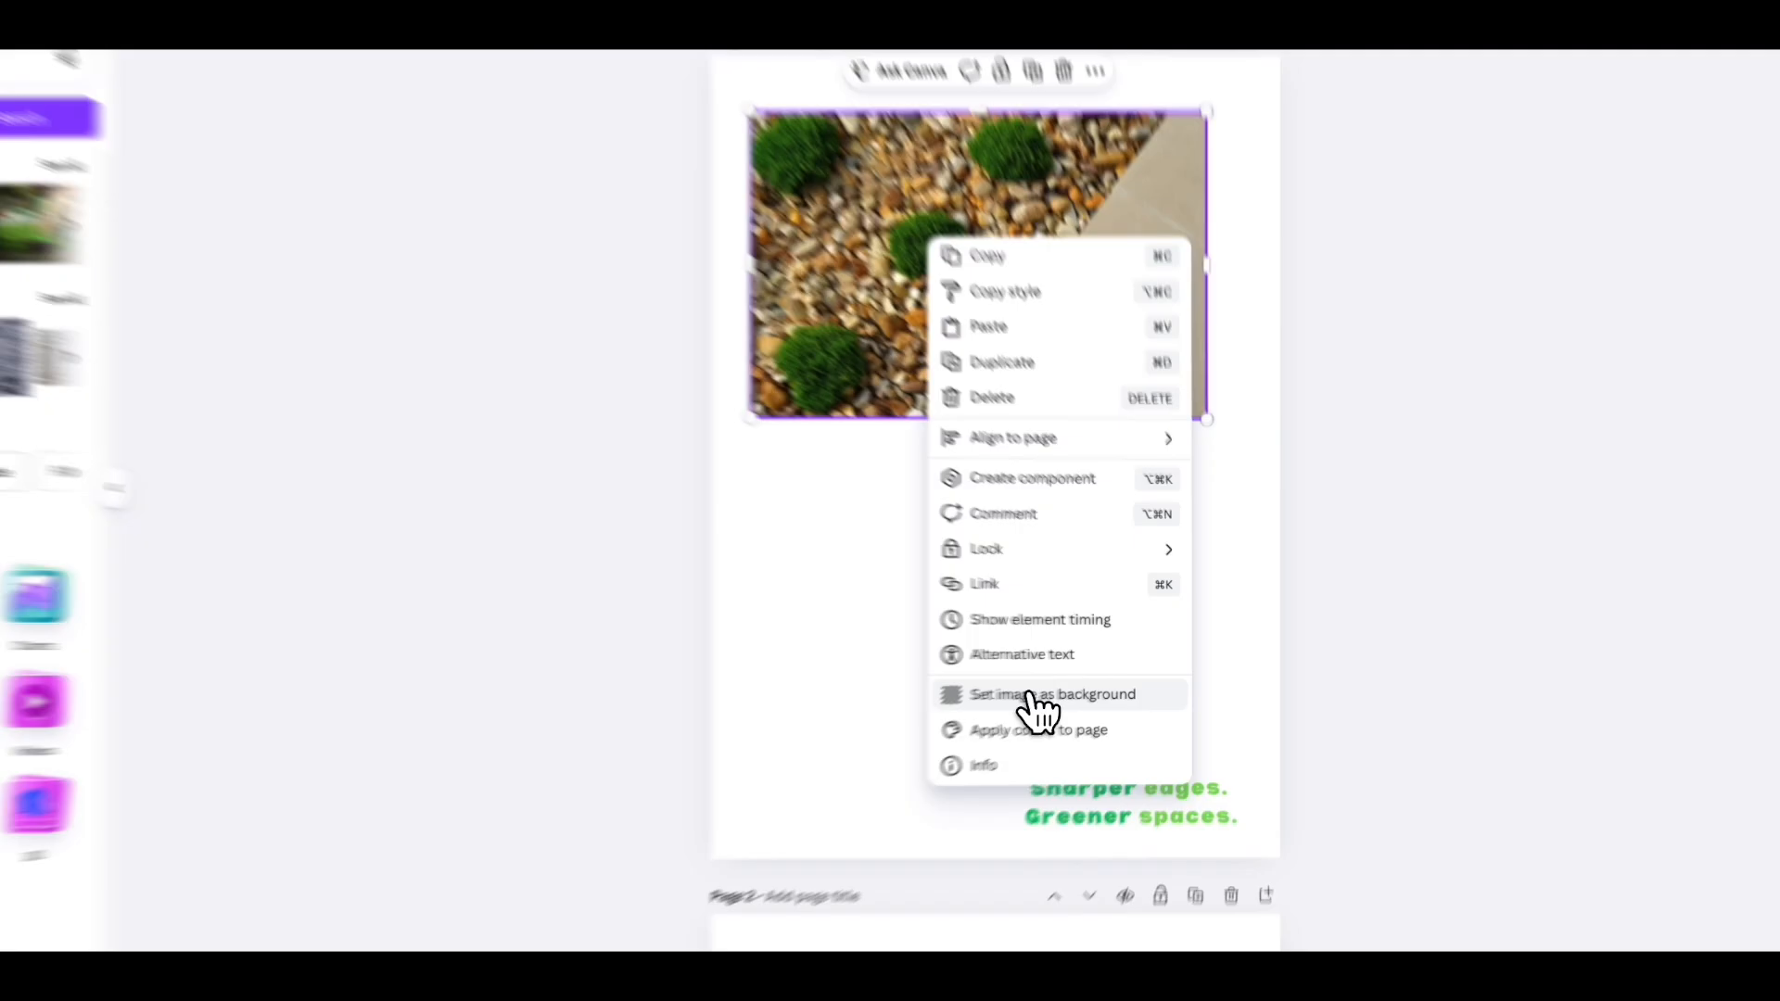
pyautogui.click(1081, 686)
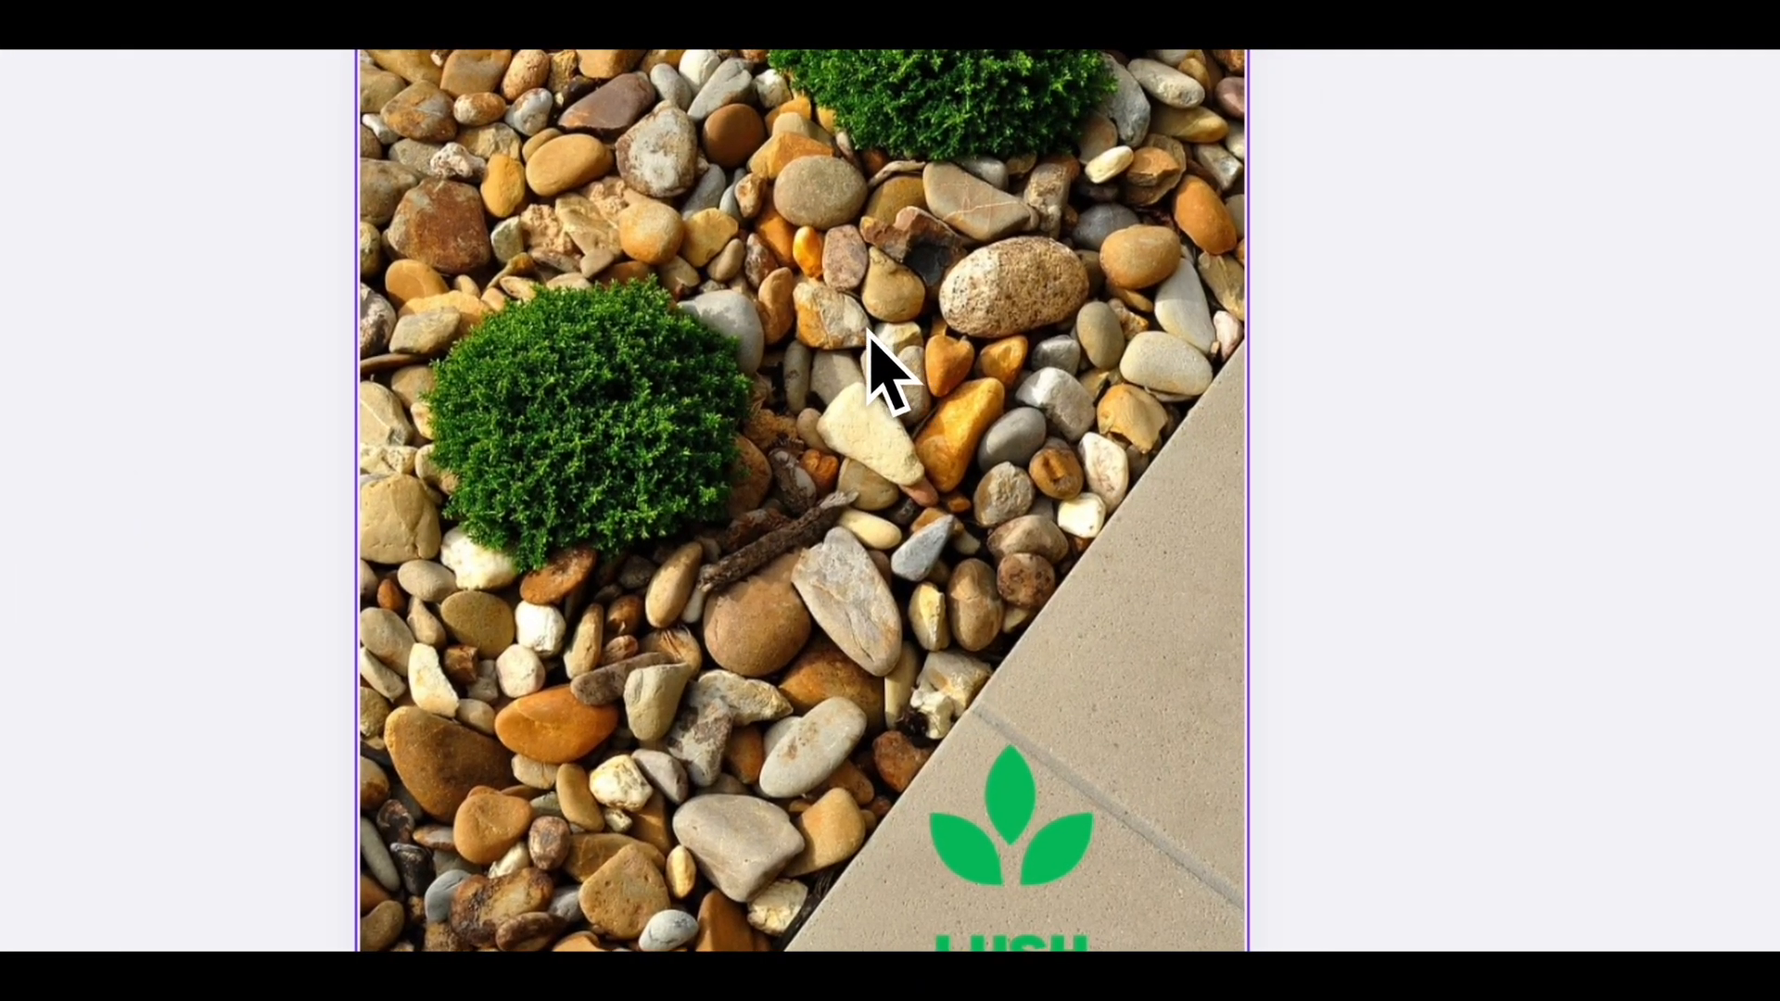
pyautogui.rightClick(820, 292)
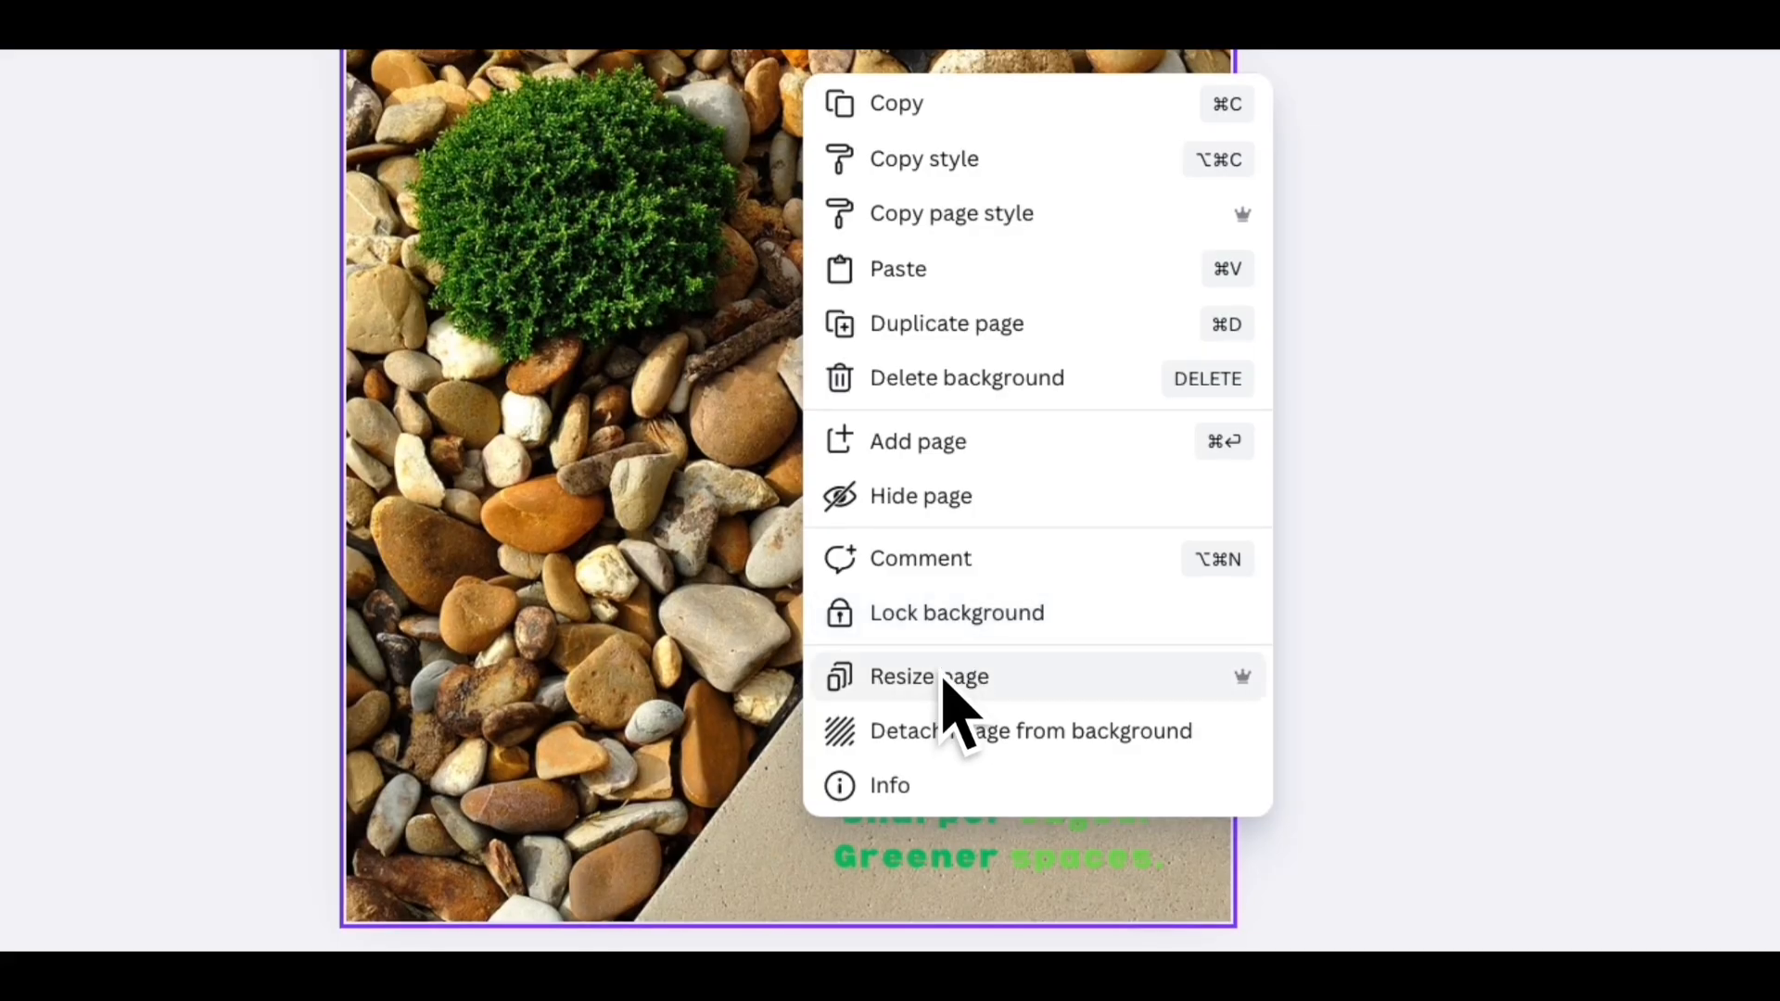
pyautogui.click(950, 737)
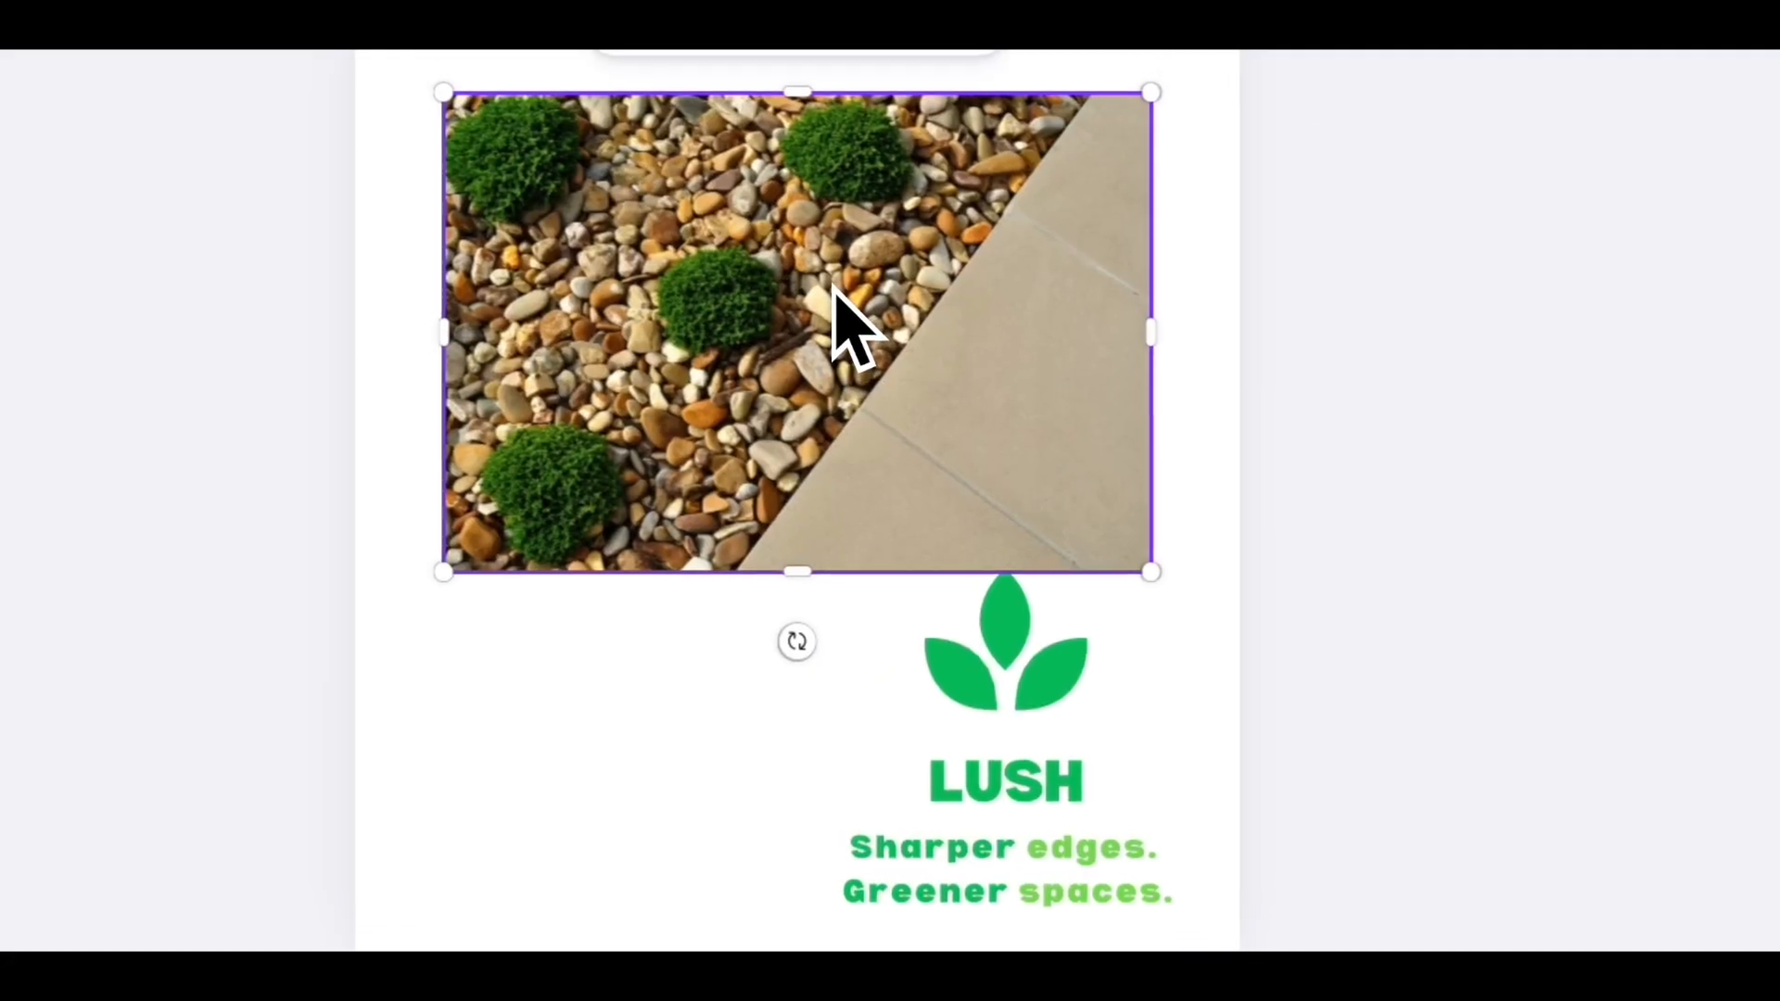
# - Set the gravel photo as page 1's background behind the Lush logo
pyautogui.rightClick(831, 268)
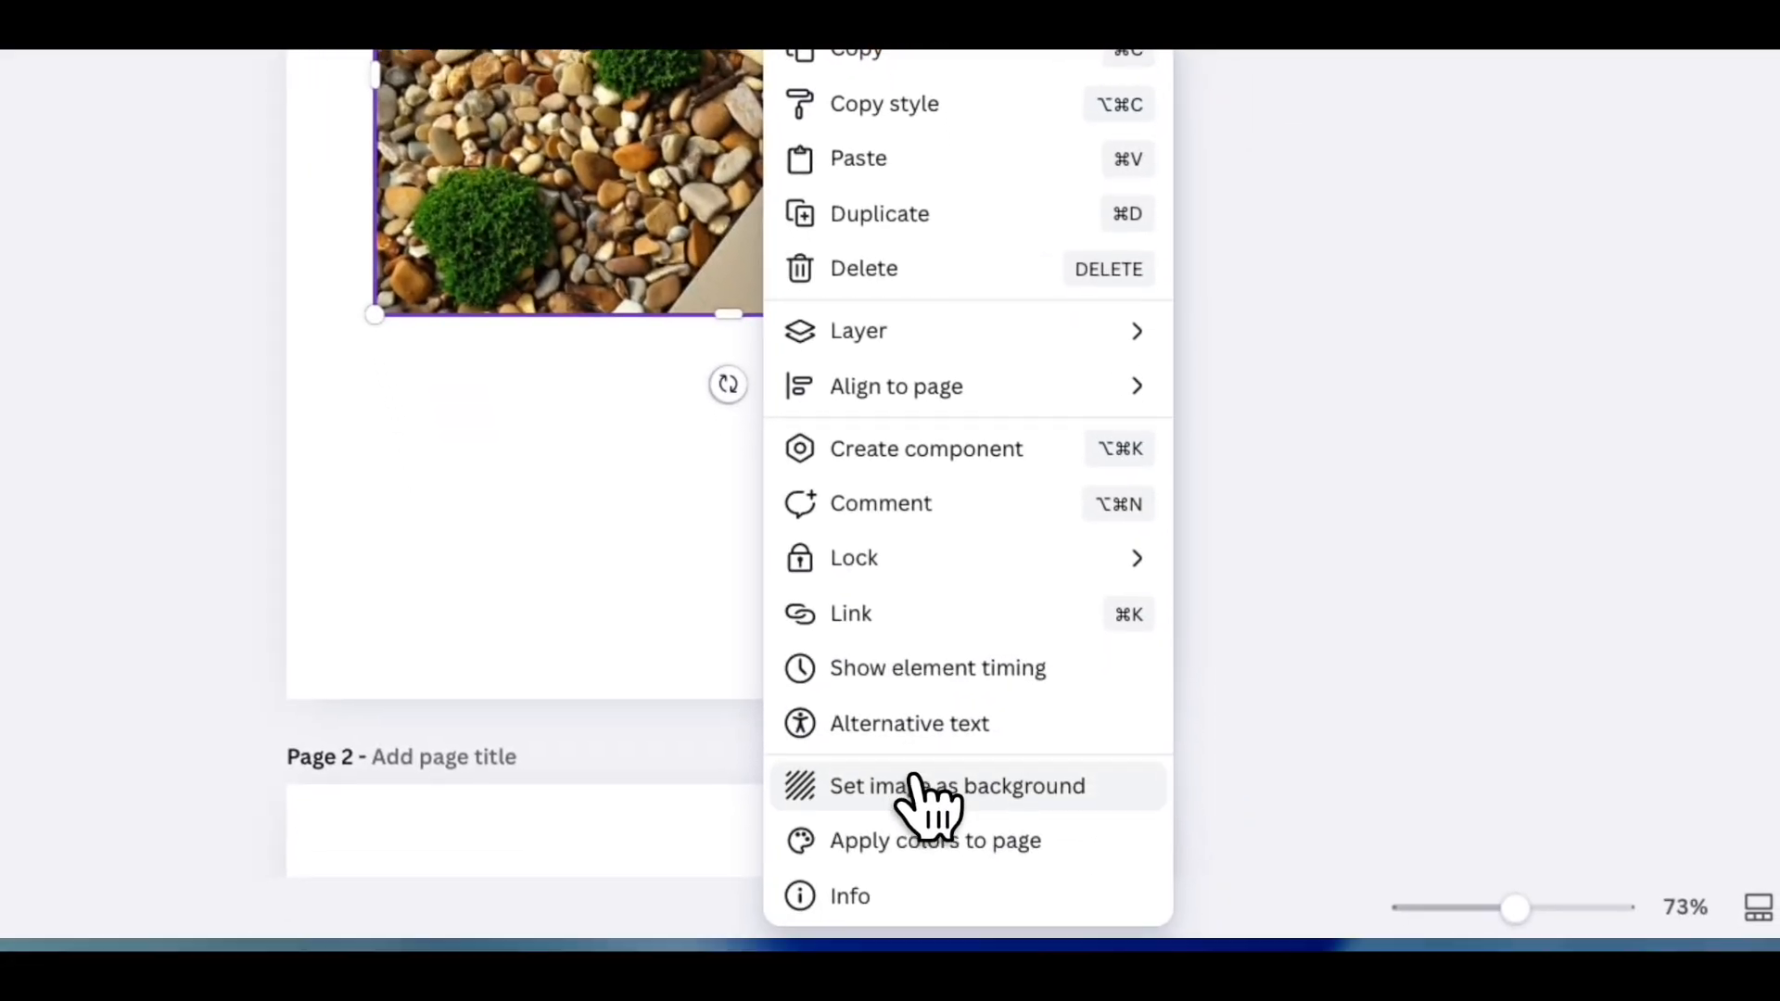
pyautogui.click(914, 776)
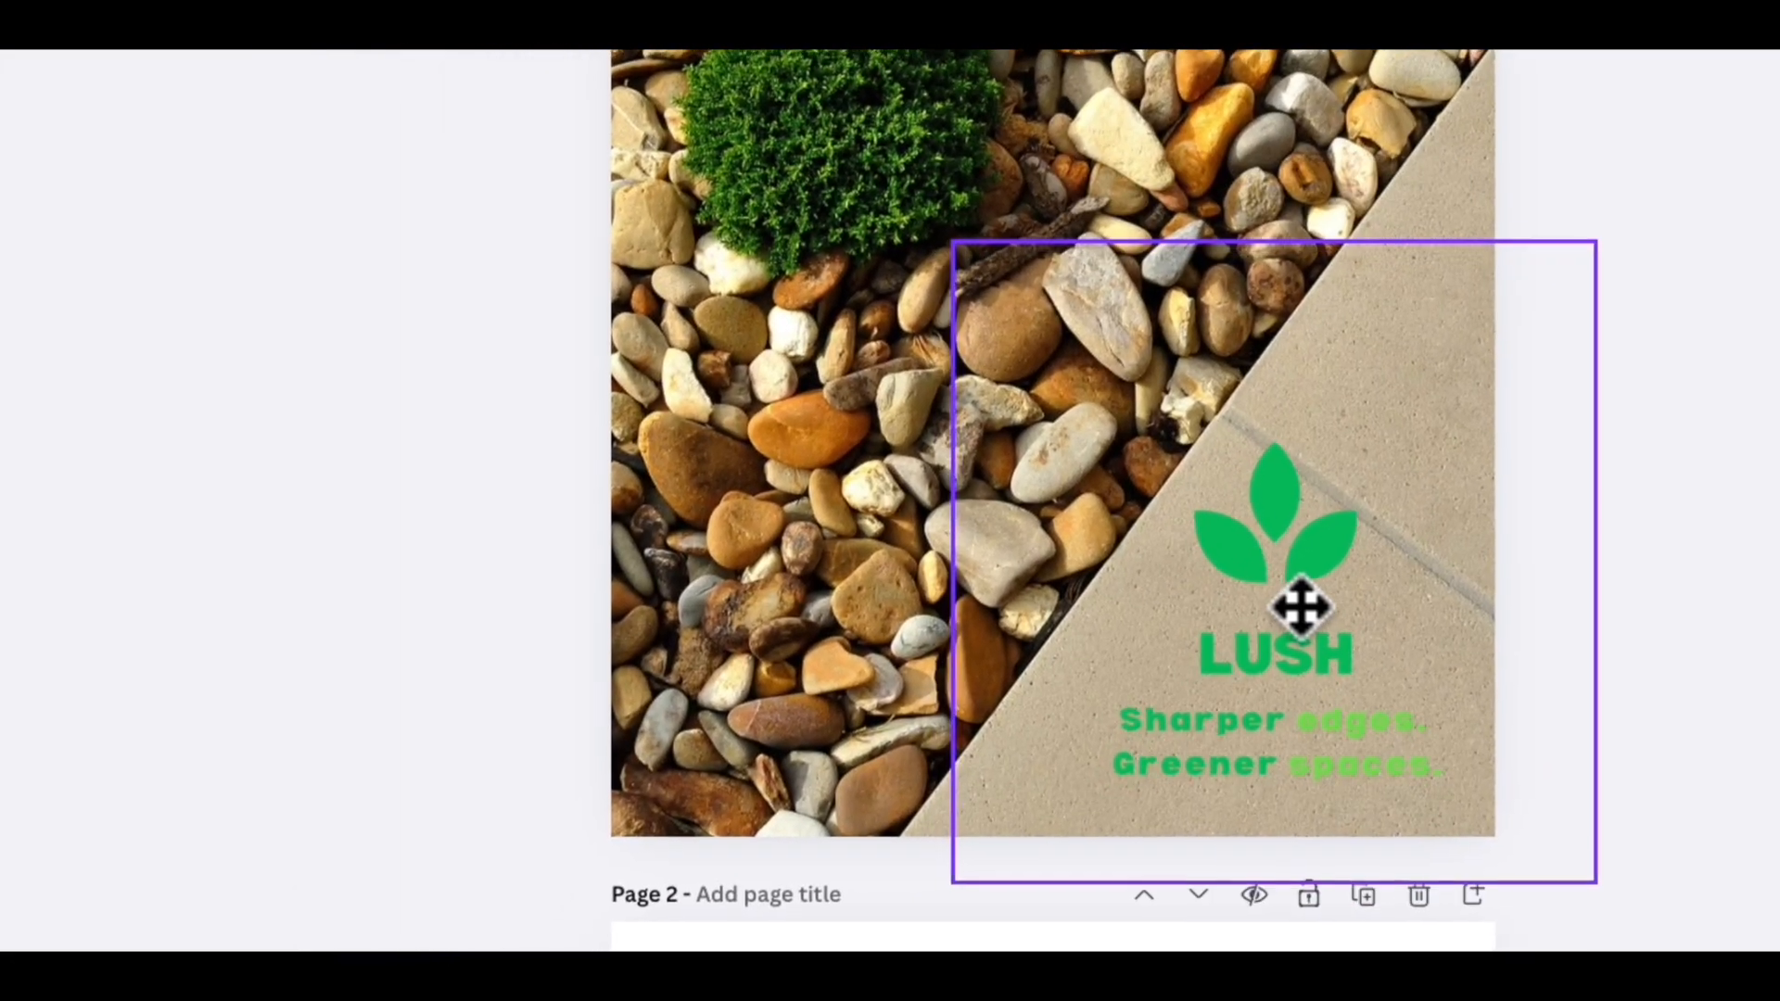
pyautogui.click(1301, 607)
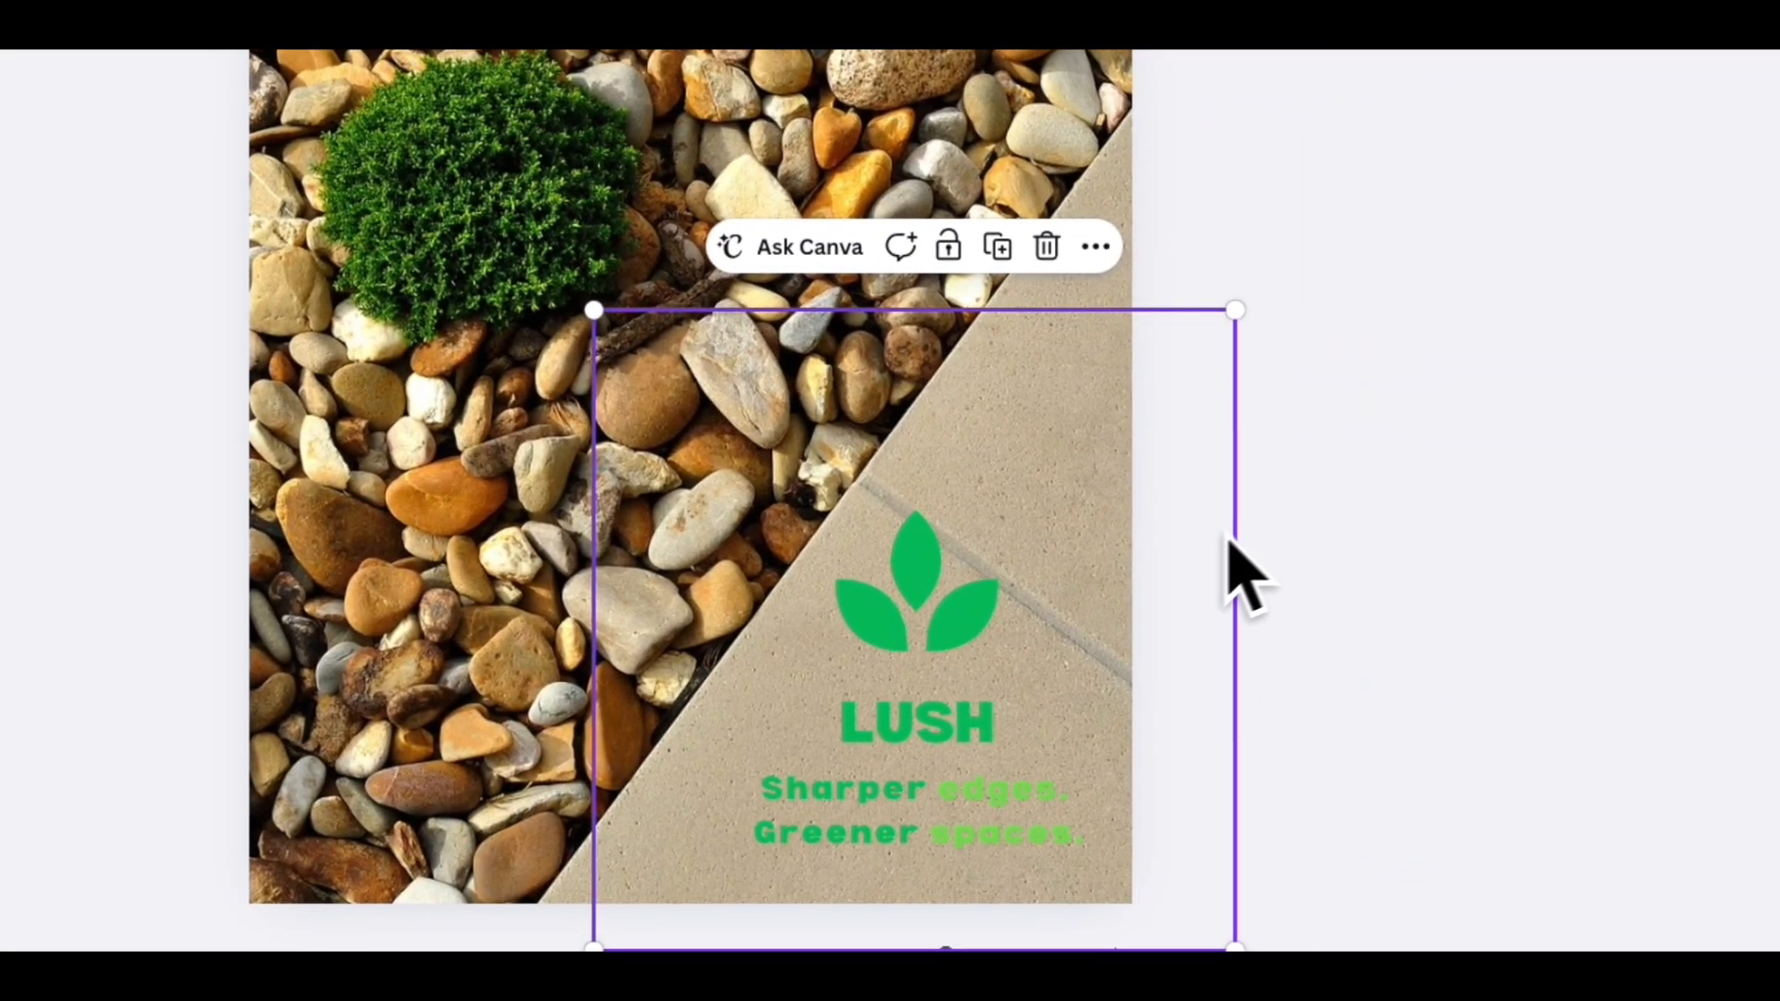
pyautogui.click(1321, 577)
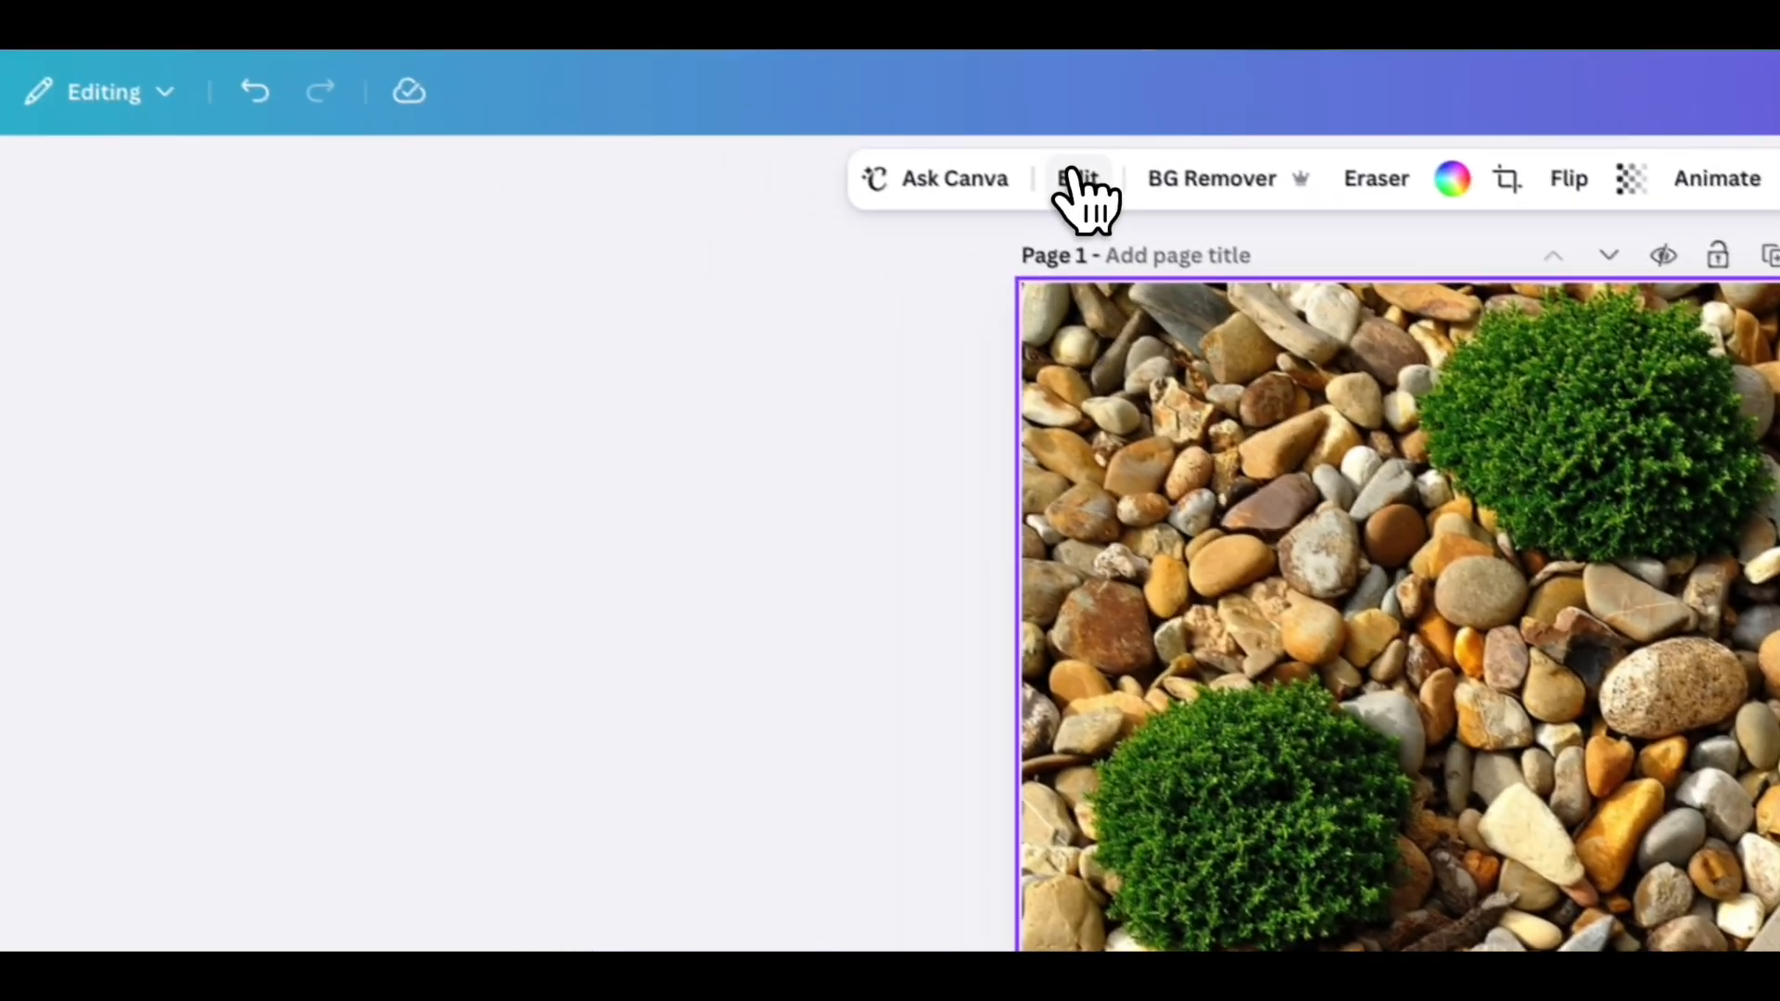
# - Open the image editing Adjust settings for the background photo
pyautogui.click(1080, 183)
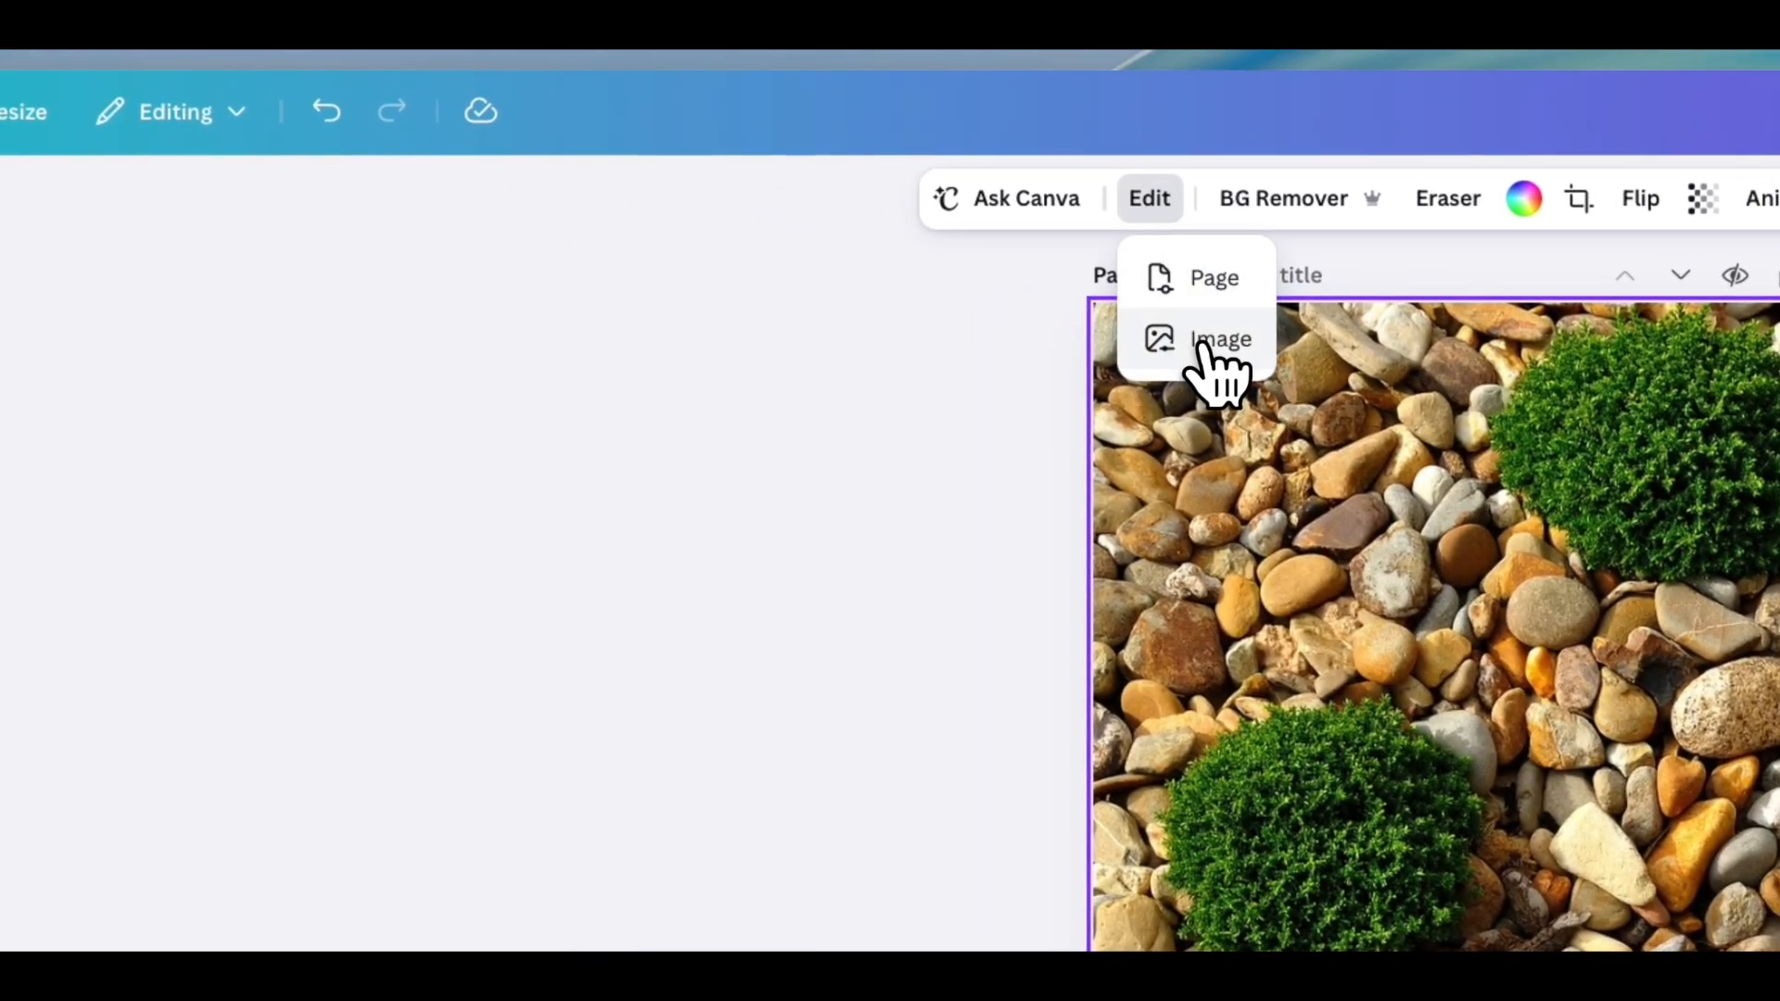
pyautogui.click(1205, 342)
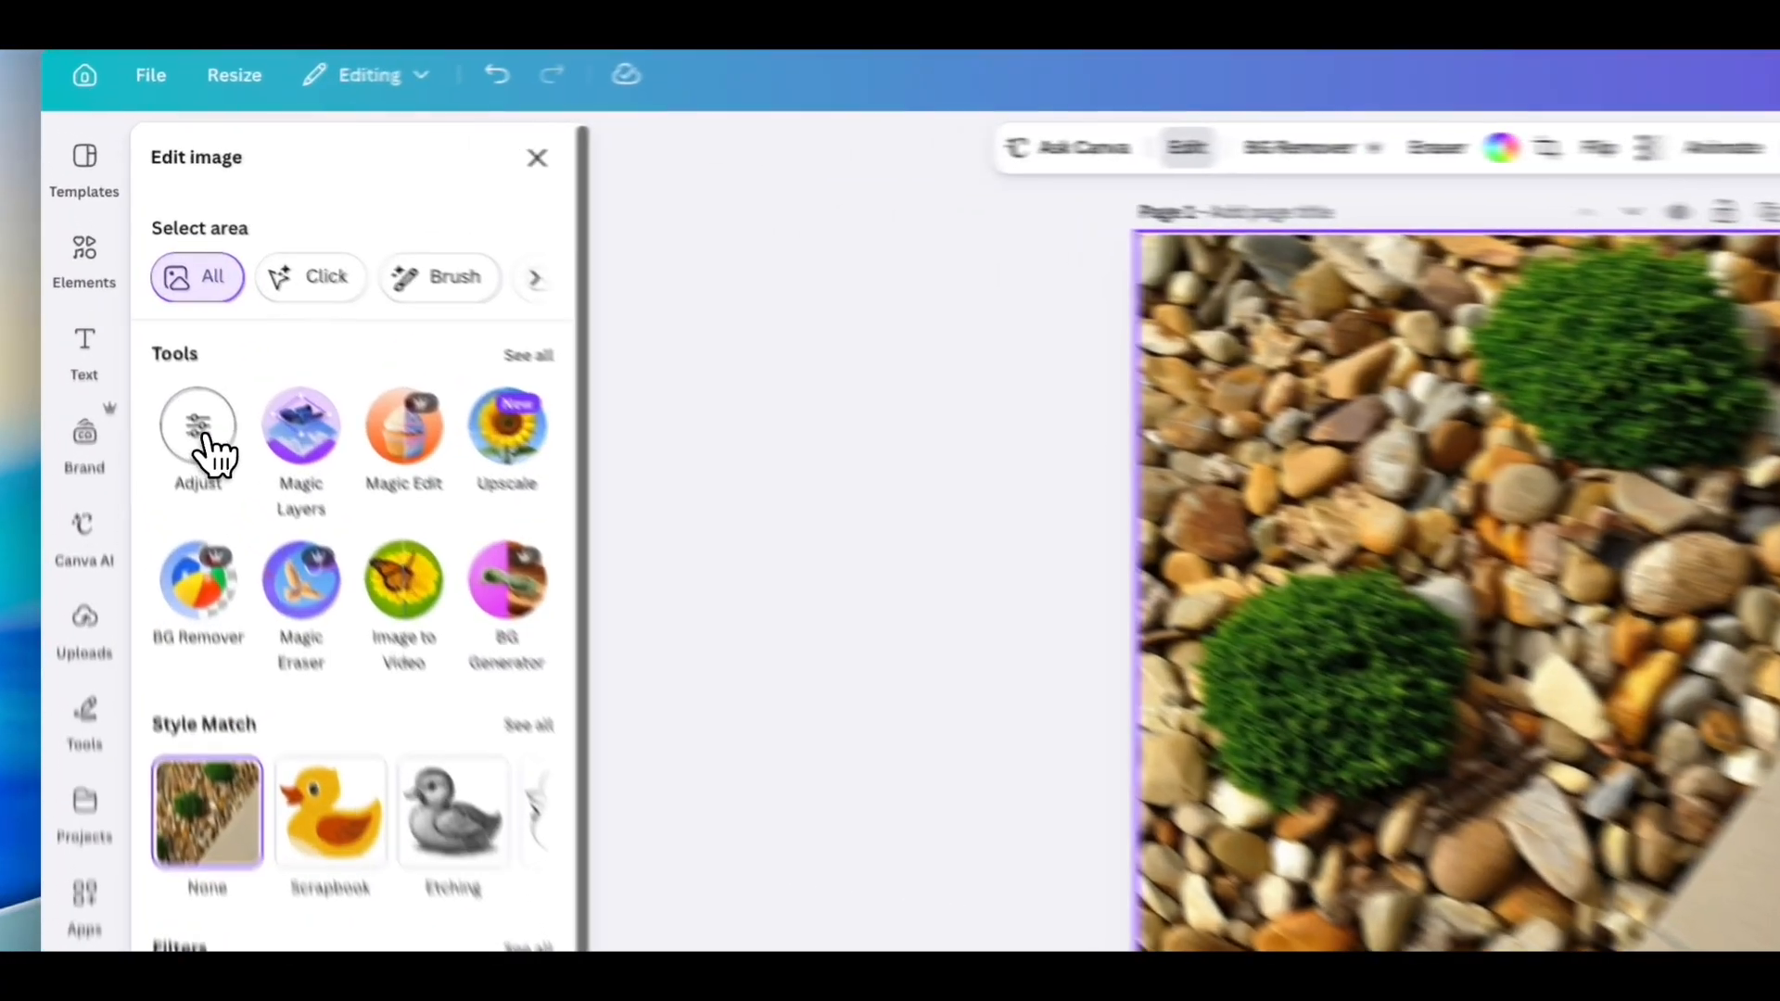
pyautogui.click(135, 302)
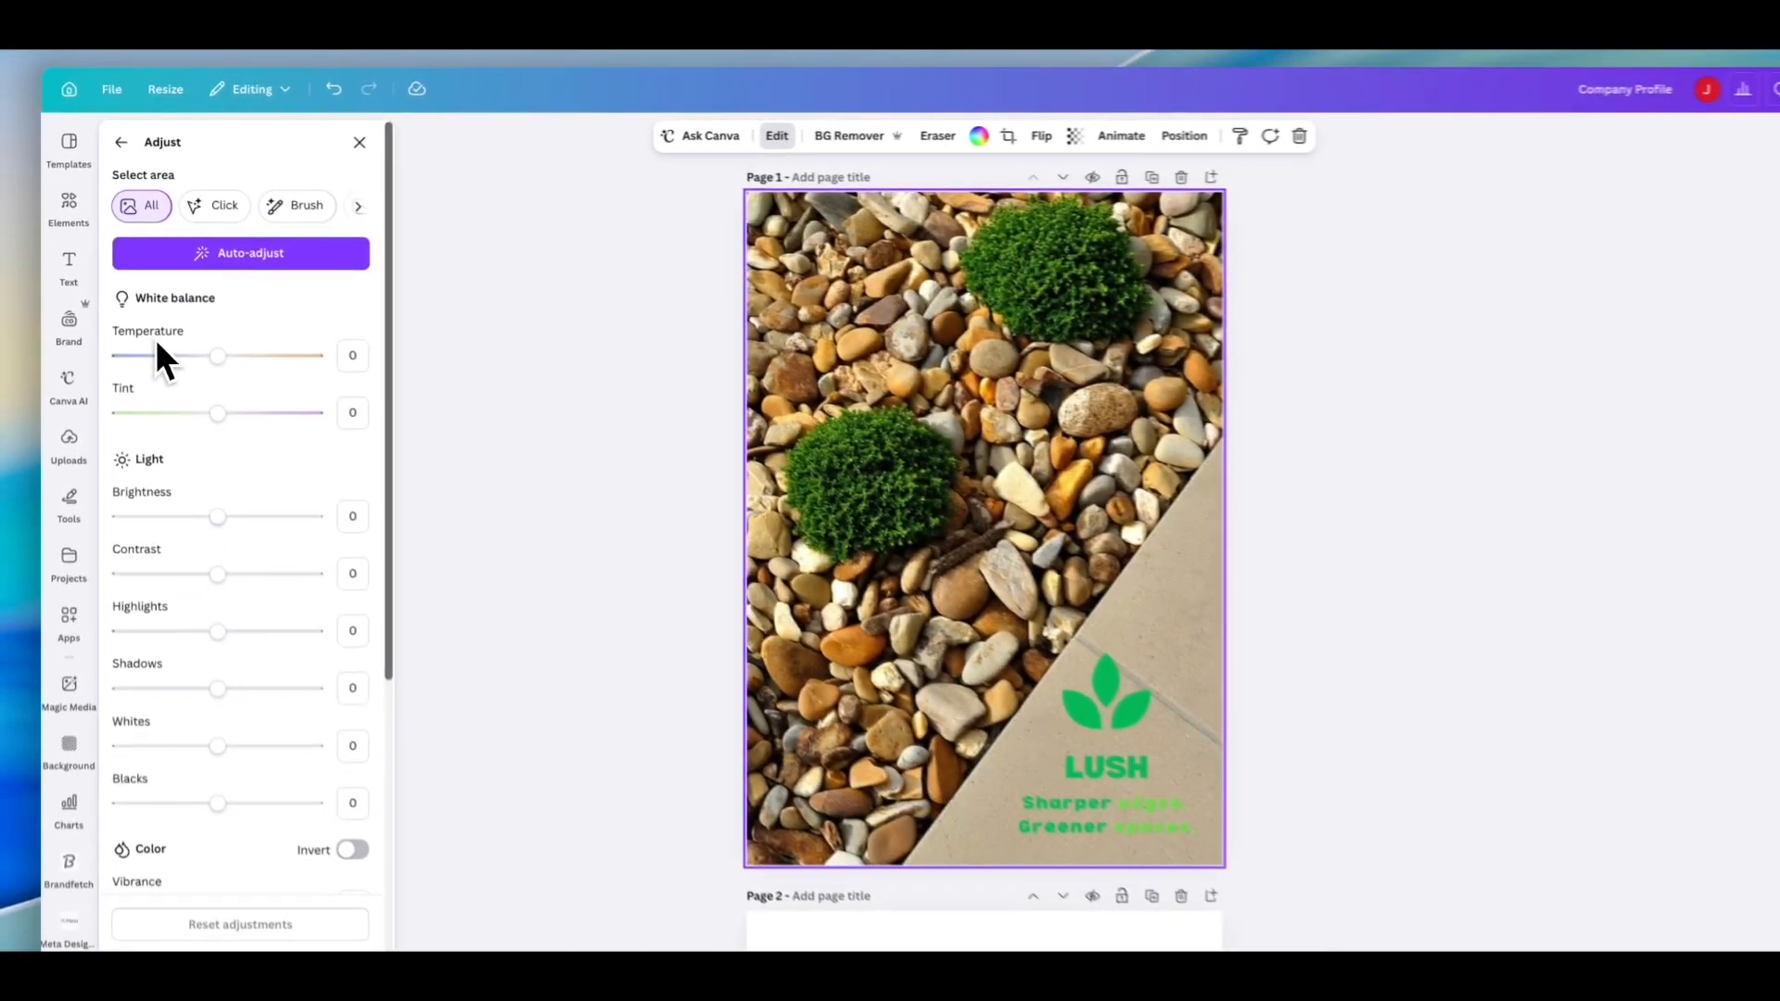
# - Increase the background photo's vignette to 78
pyautogui.scroll(-2, 254, 676)
pyautogui.scroll(-3, 194, 389)
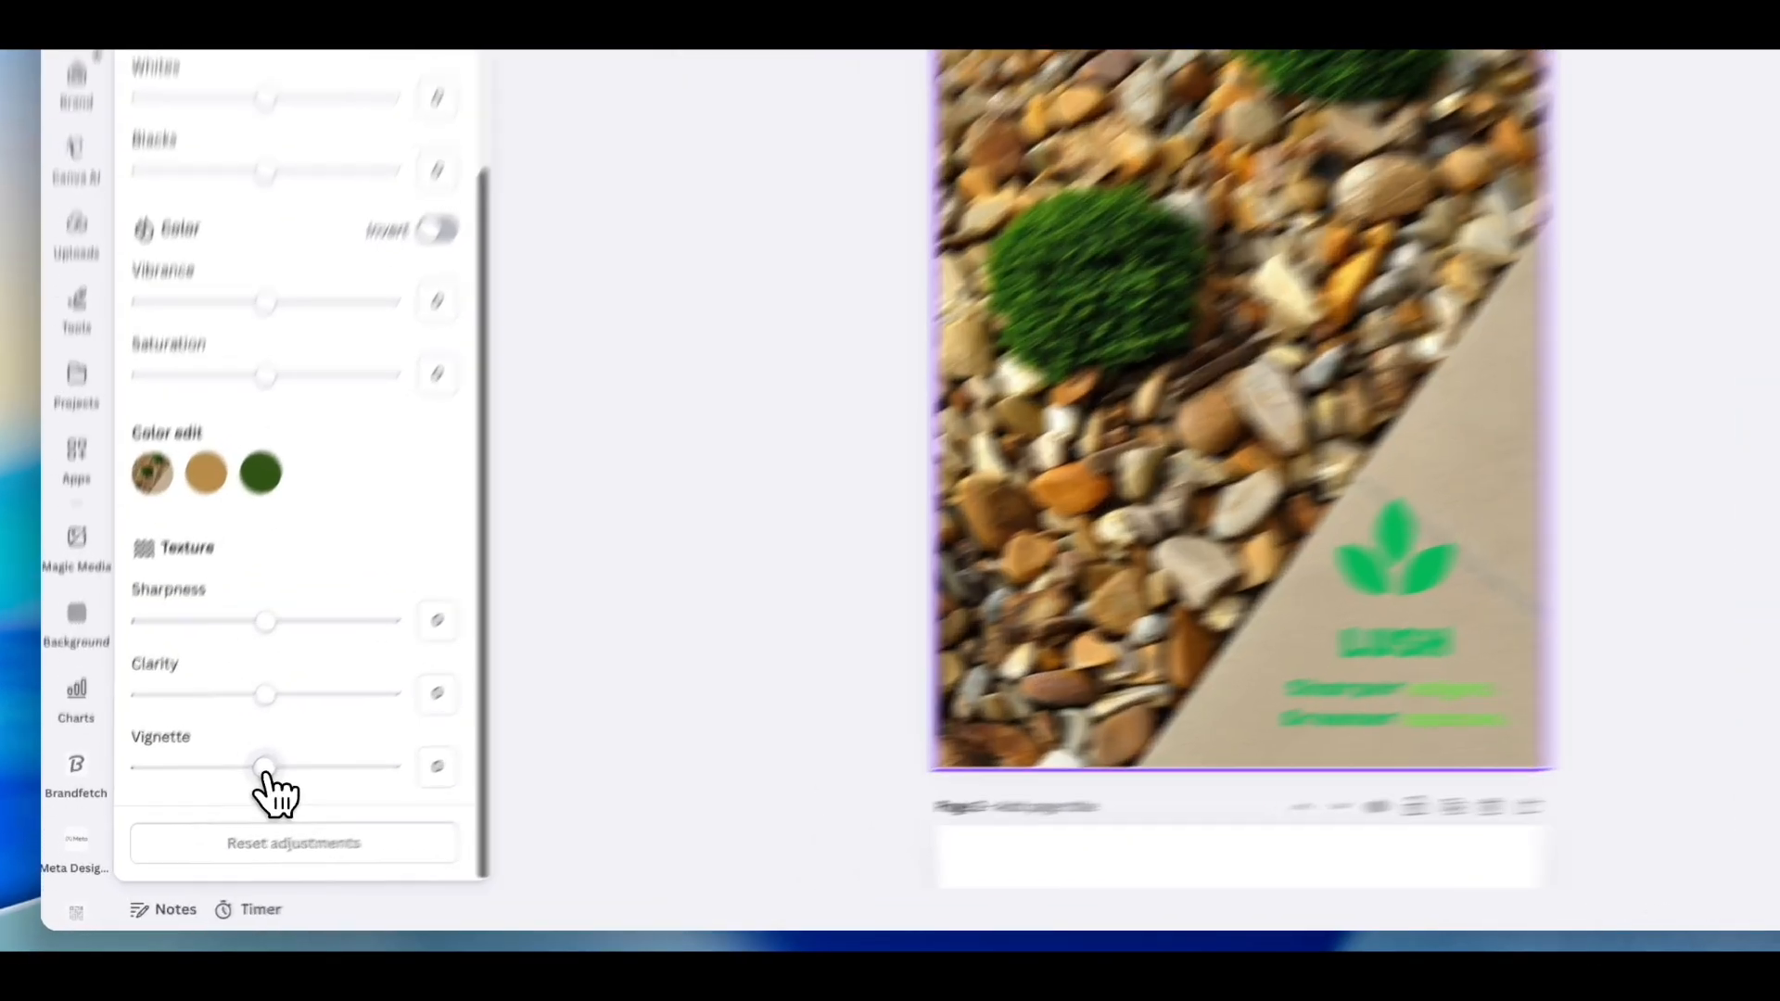
pyautogui.moveTo(205, 813); pyautogui.dragTo(223, 813)
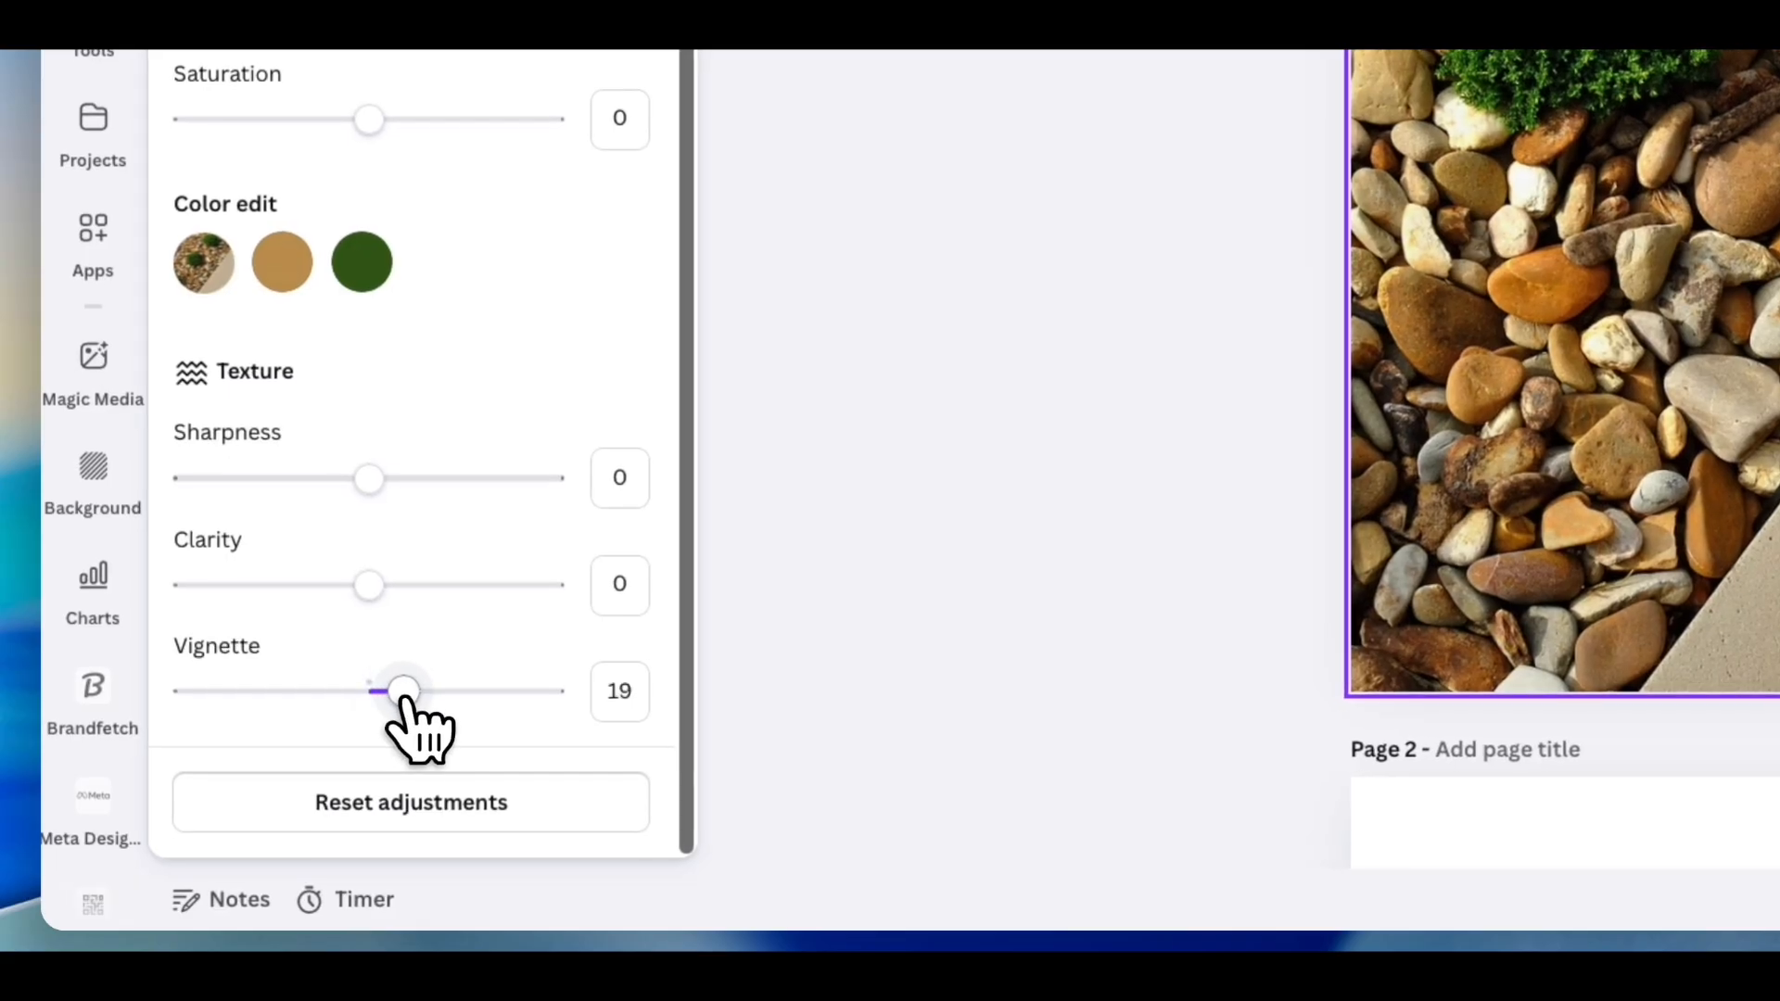
pyautogui.moveTo(404, 696); pyautogui.dragTo(436, 701)
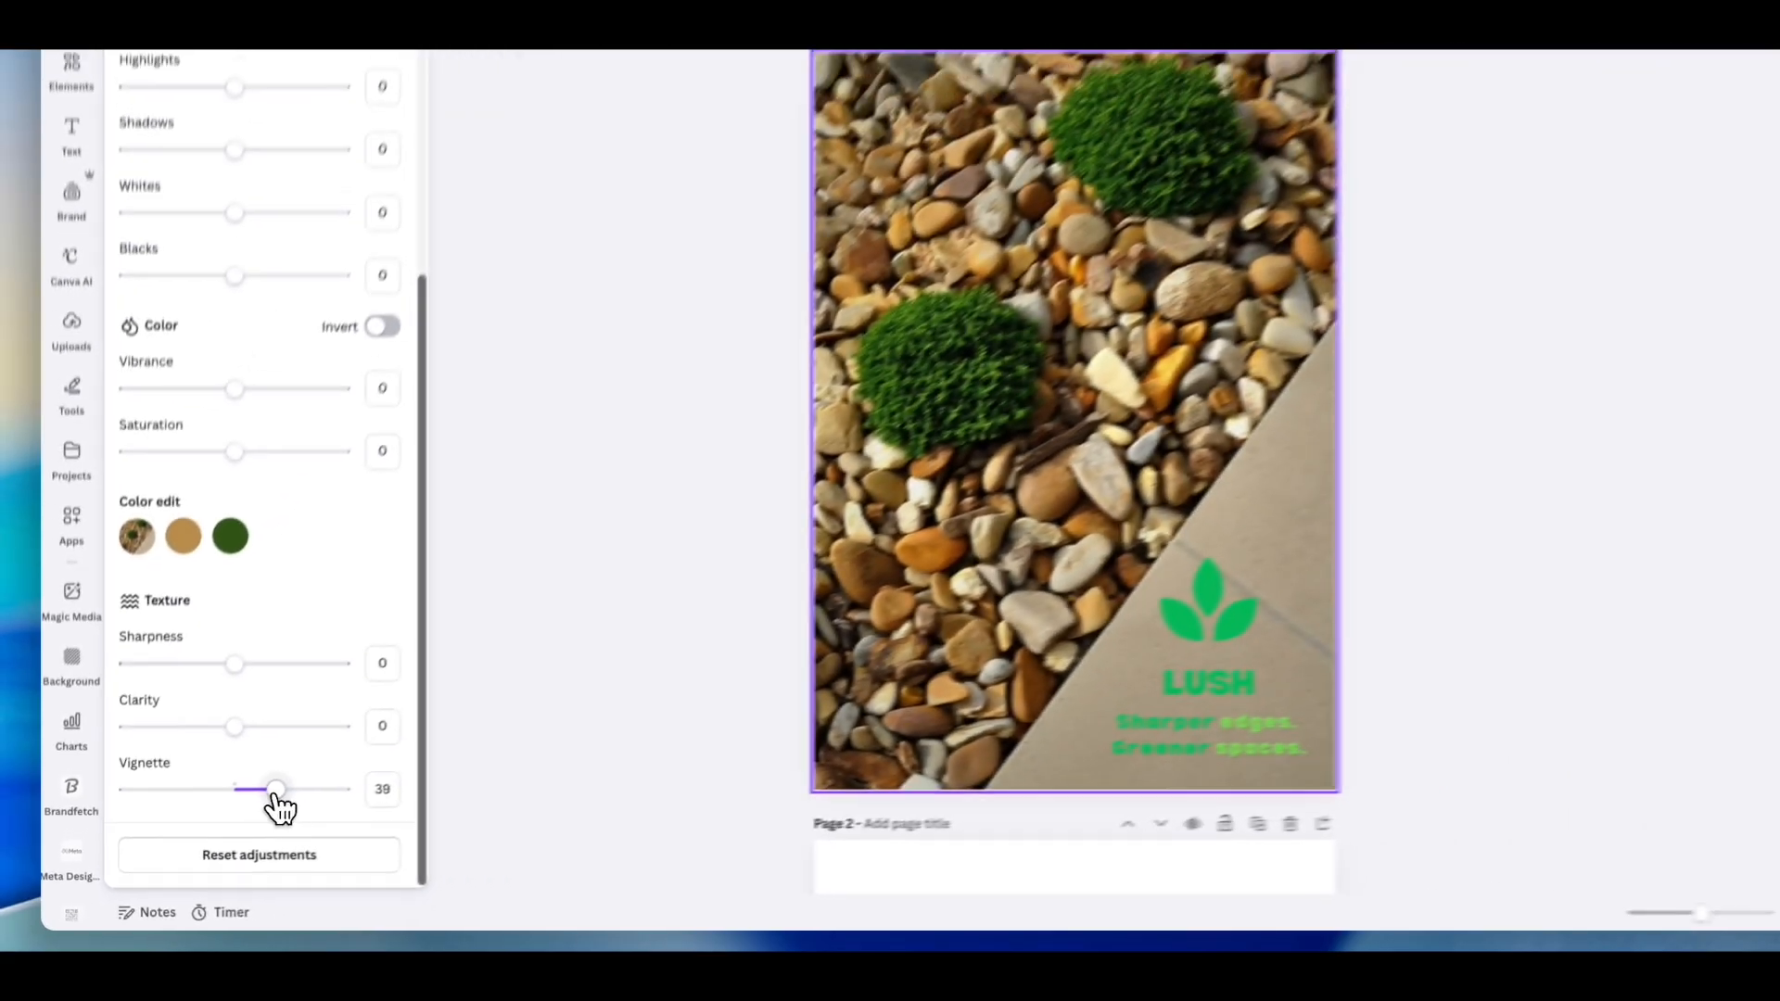
pyautogui.moveTo(276, 796); pyautogui.dragTo(303, 806)
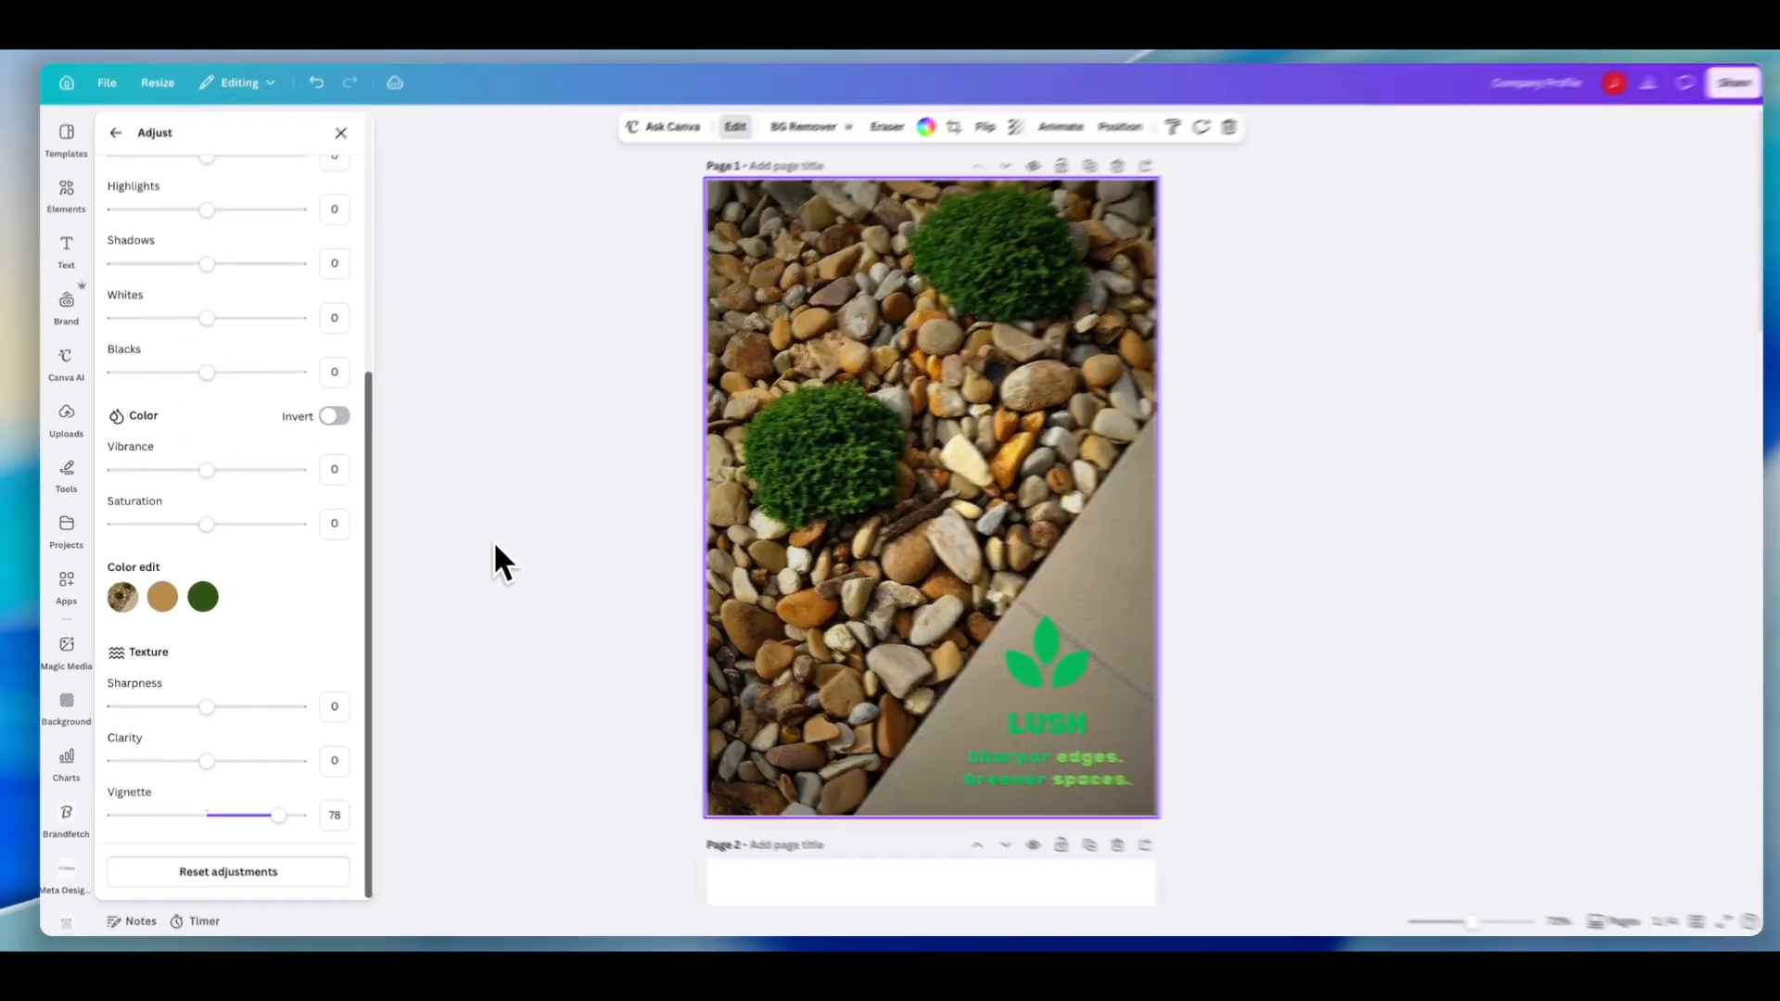
pyautogui.click(498, 536)
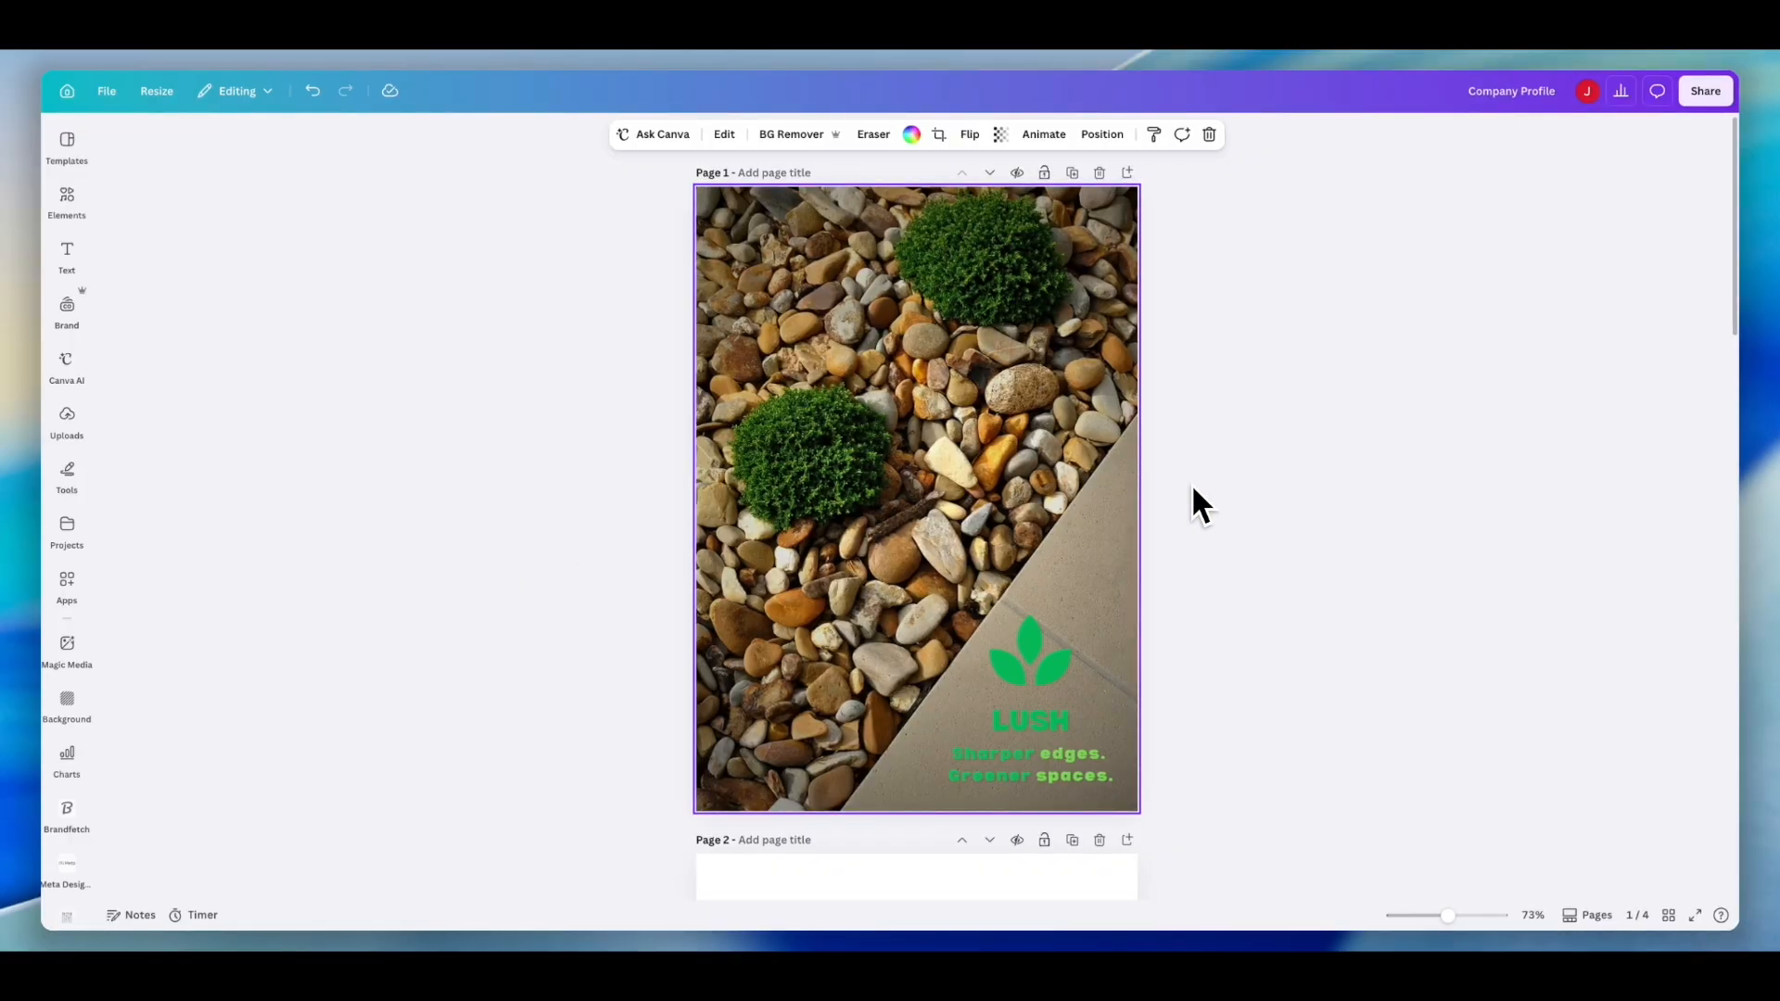
# - Color the page 2 "Table of Contents" heading with the design's green #00bf63
pyautogui.scroll(-2, 1193, 484)
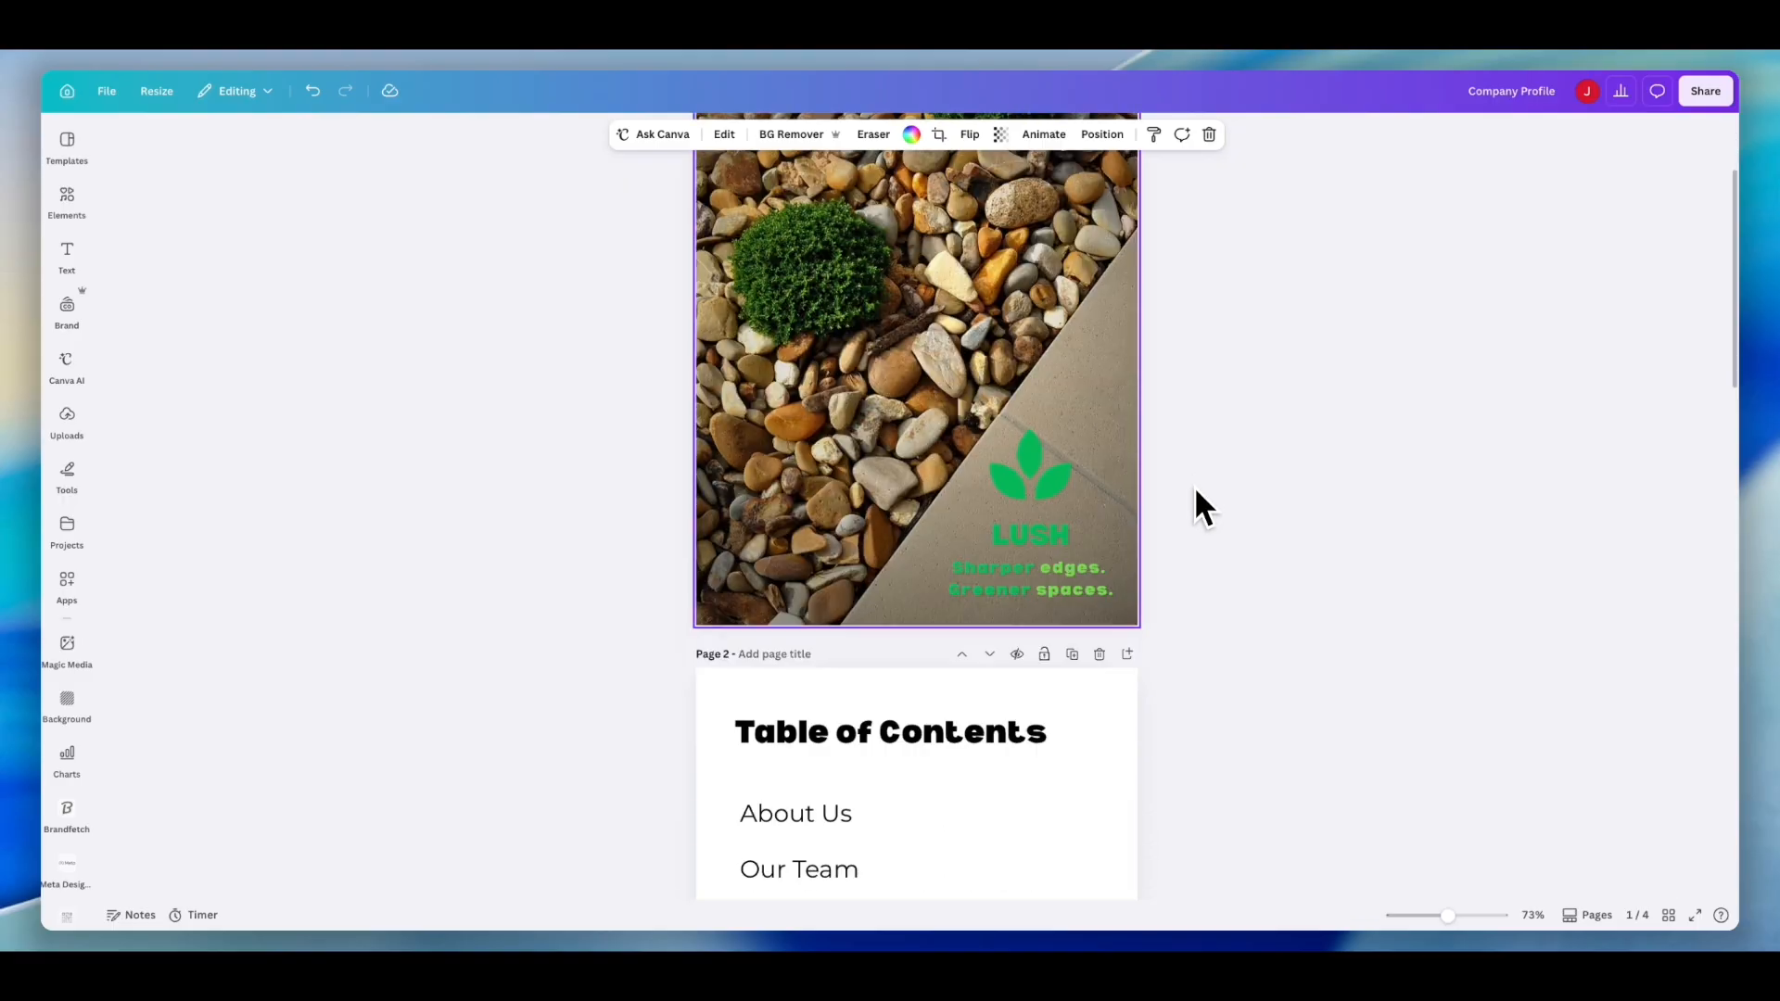
pyautogui.scroll(-2, 1194, 486)
pyautogui.scroll(-1, 1194, 485)
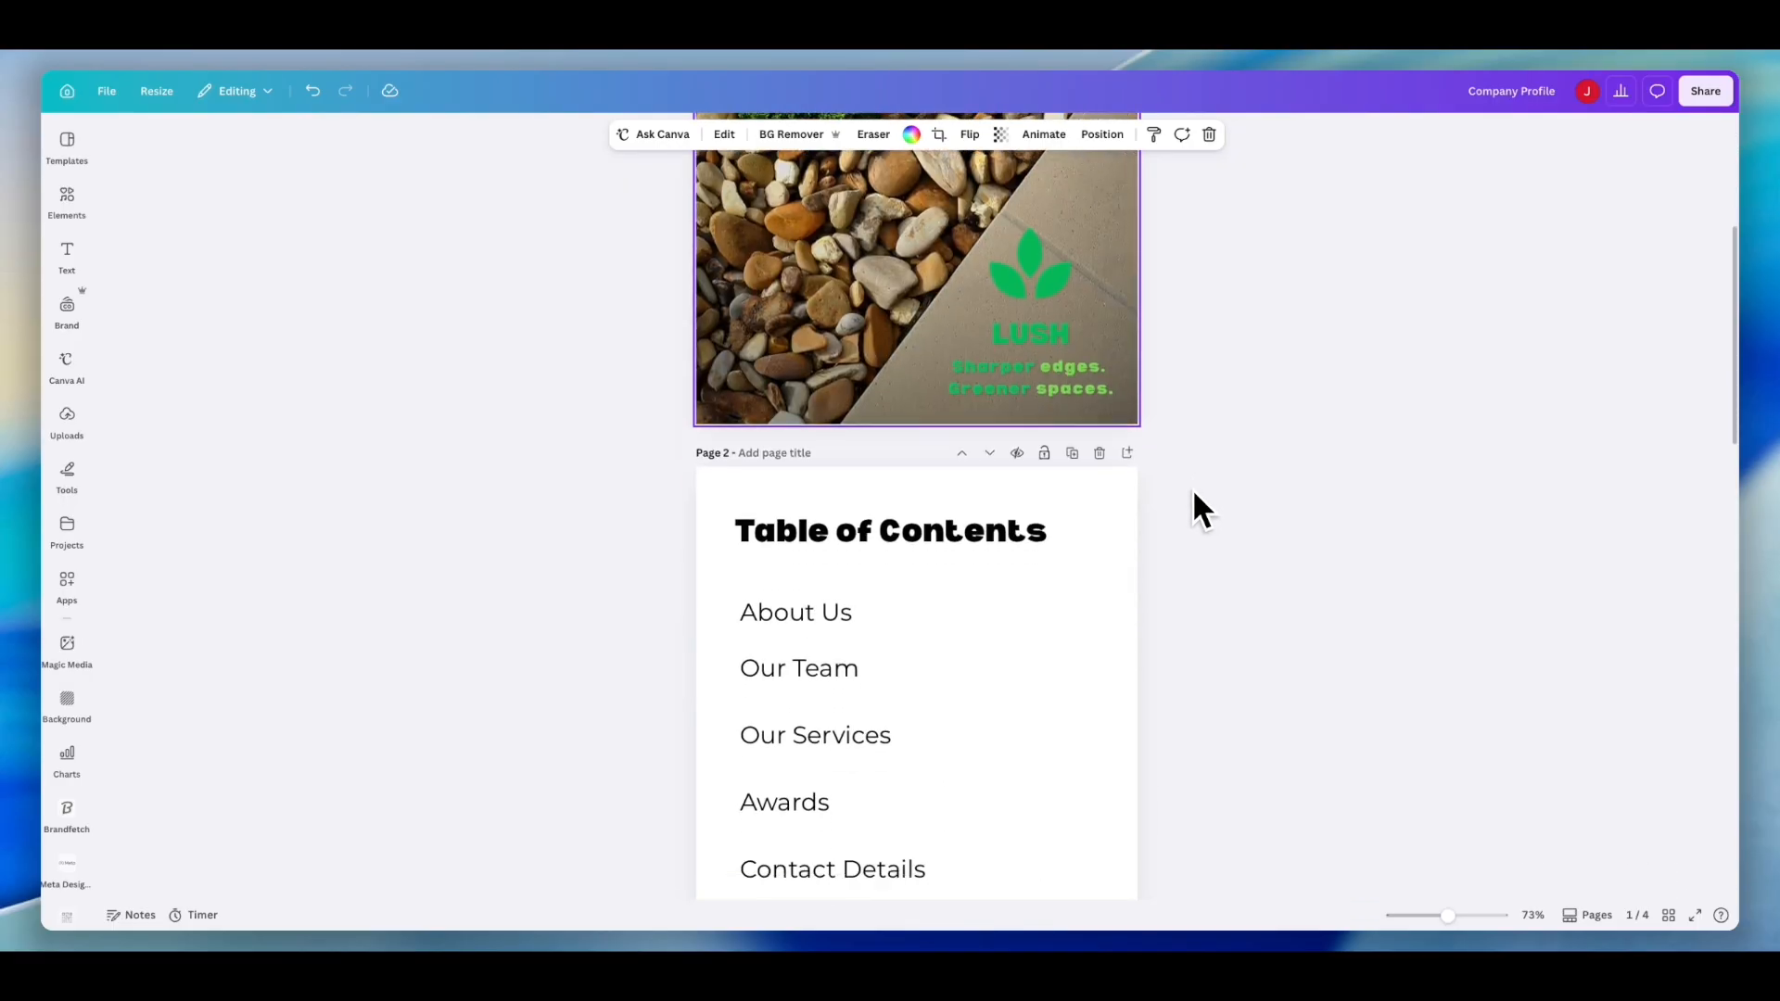
pyautogui.scroll(-1, 1190, 484)
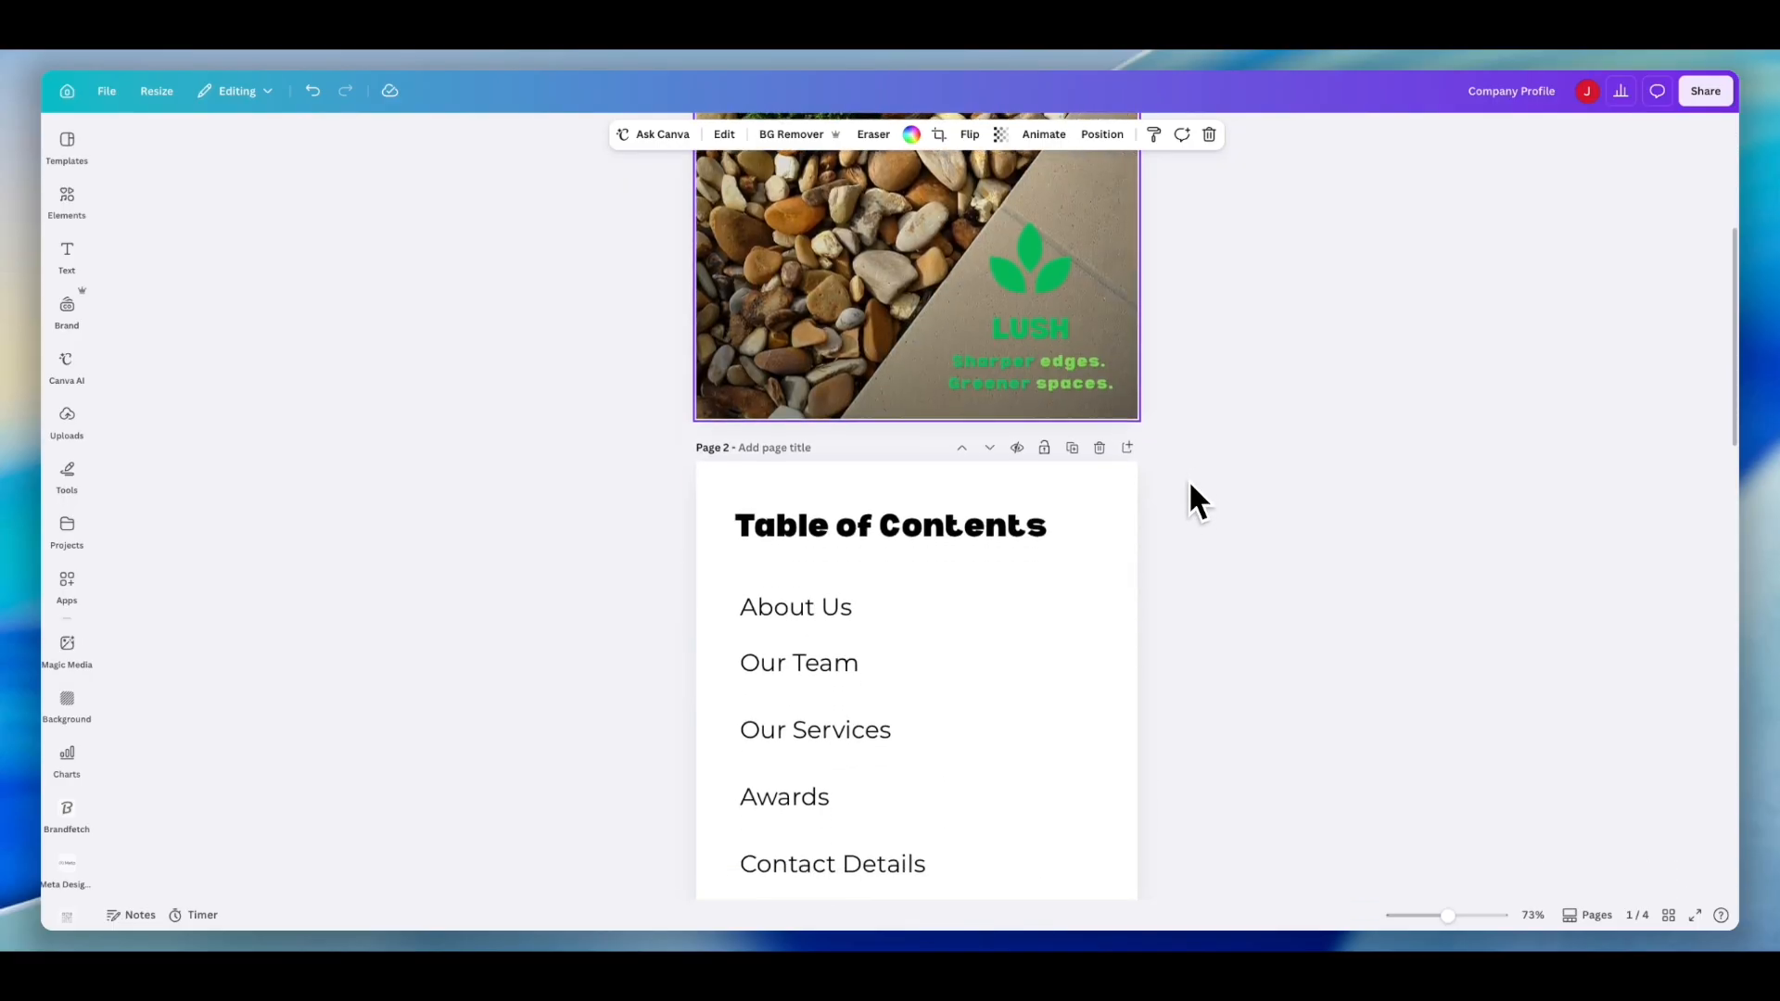
pyautogui.scroll(-1, 1189, 485)
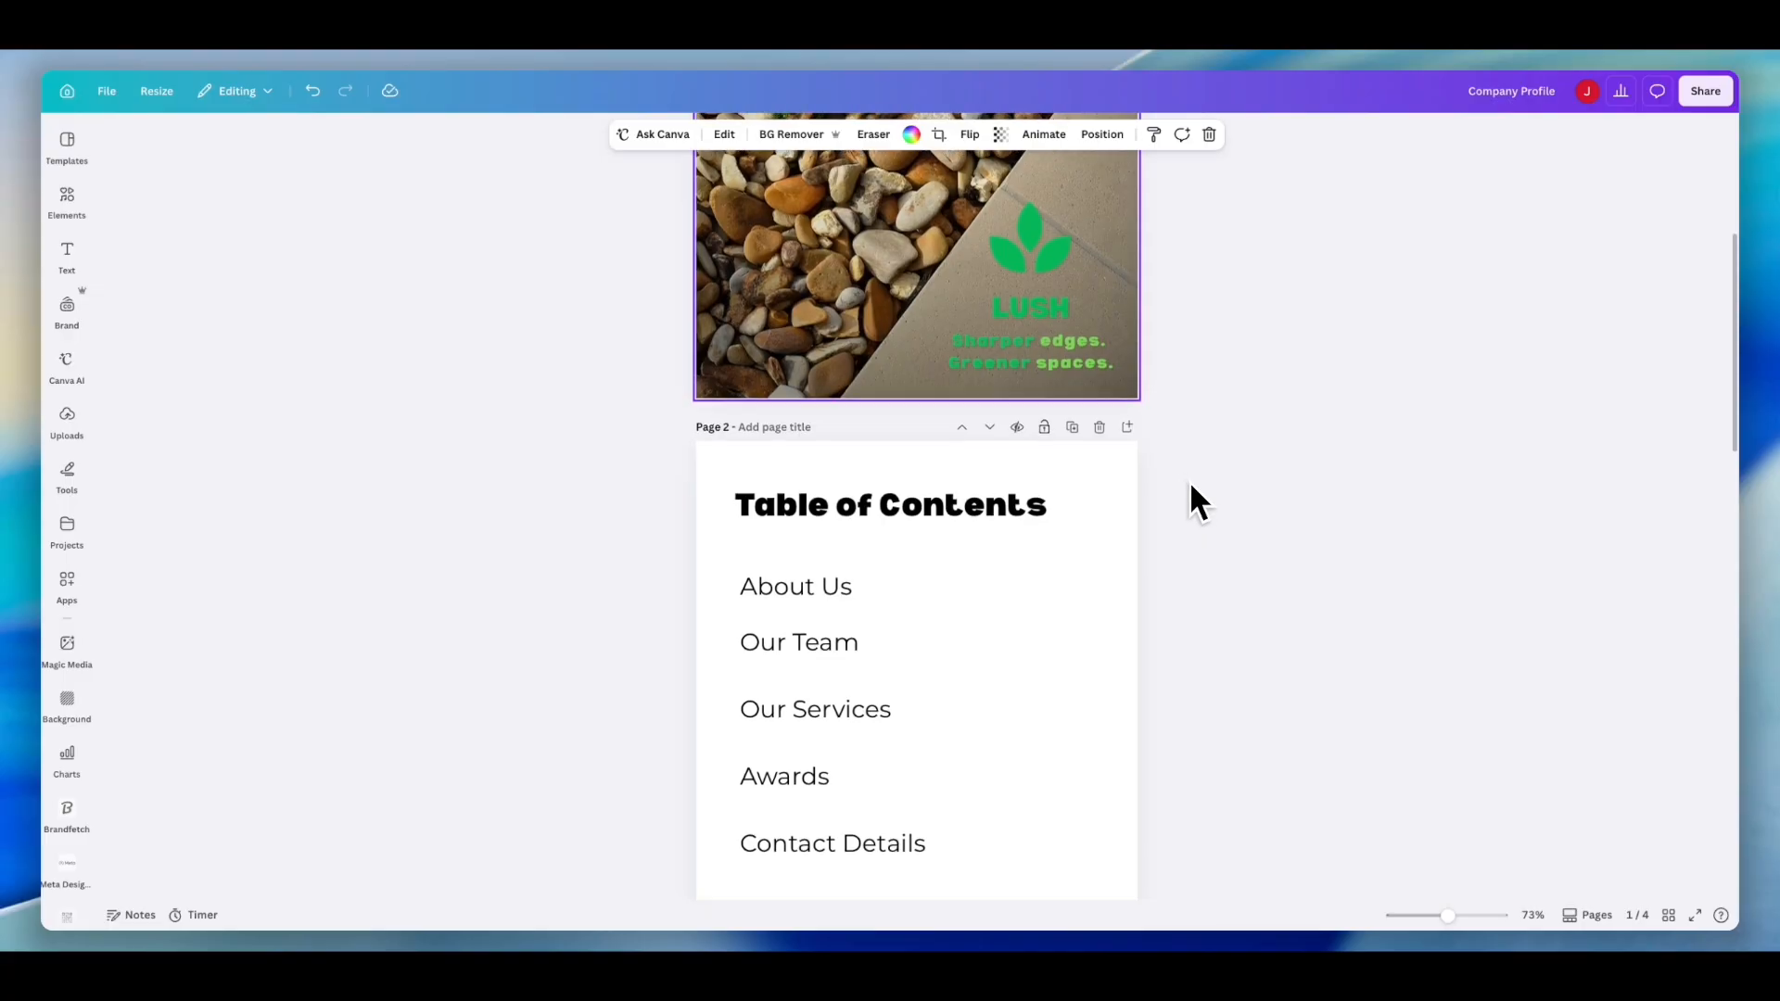
pyautogui.scroll(-1, 1193, 486)
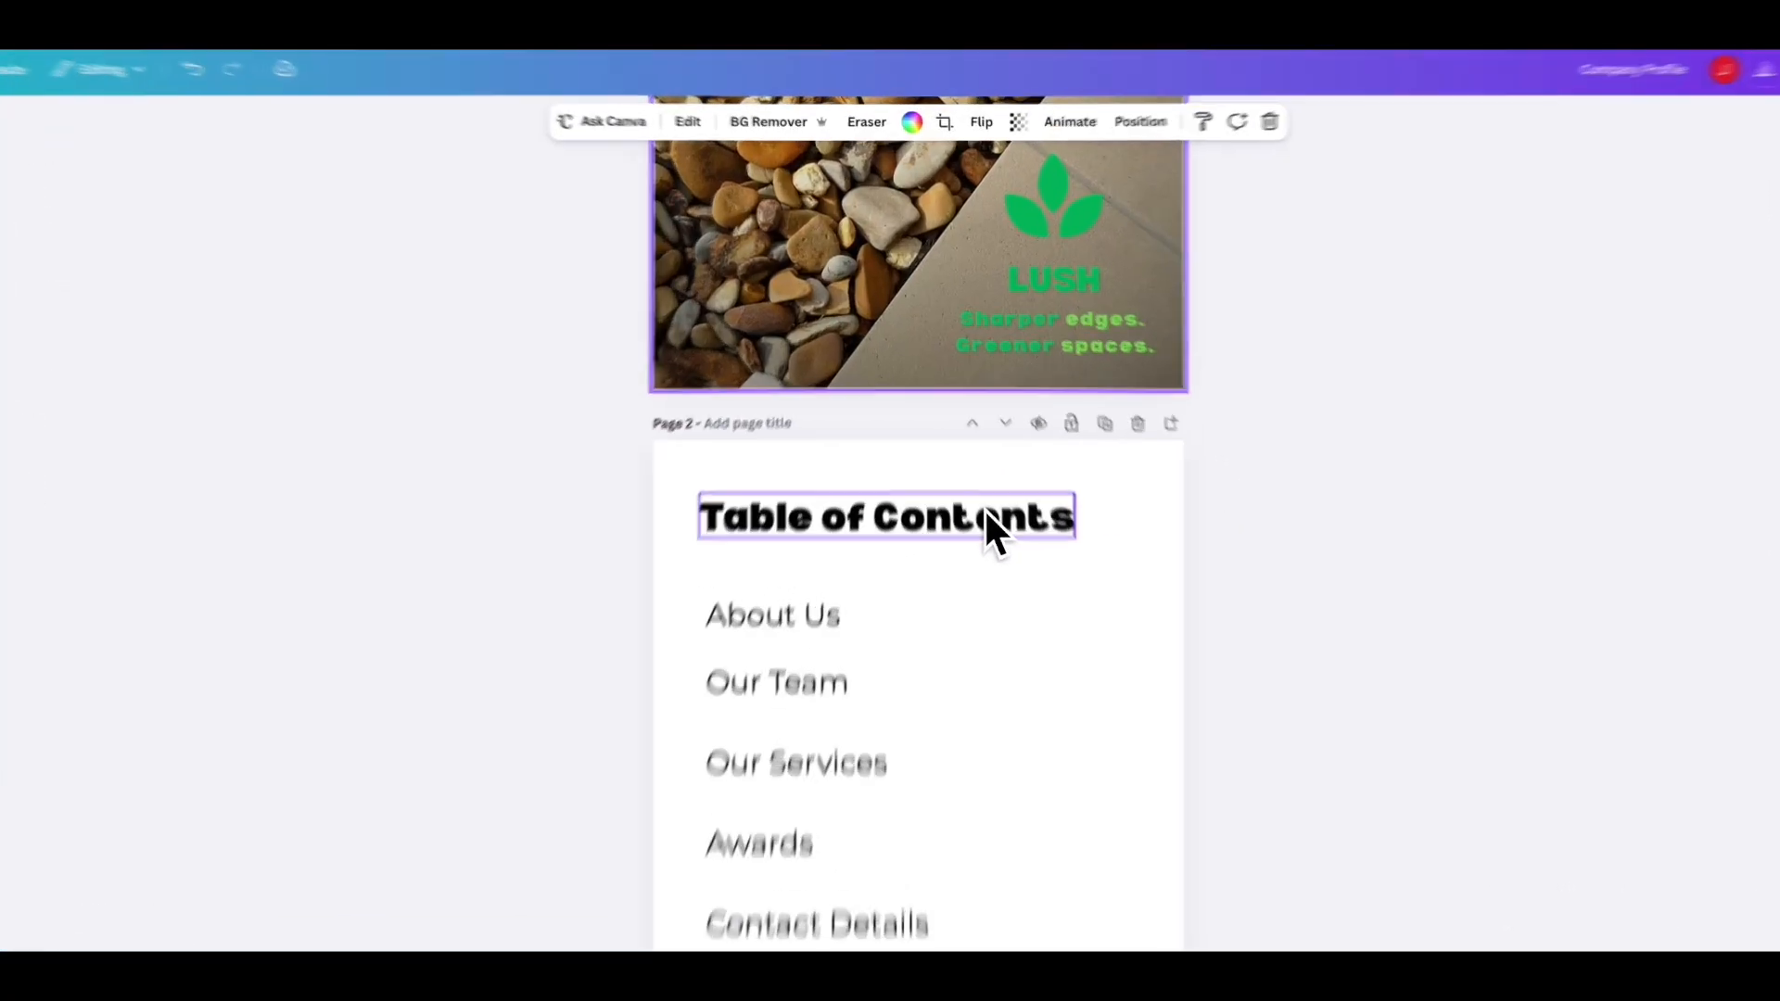
pyautogui.click(973, 461)
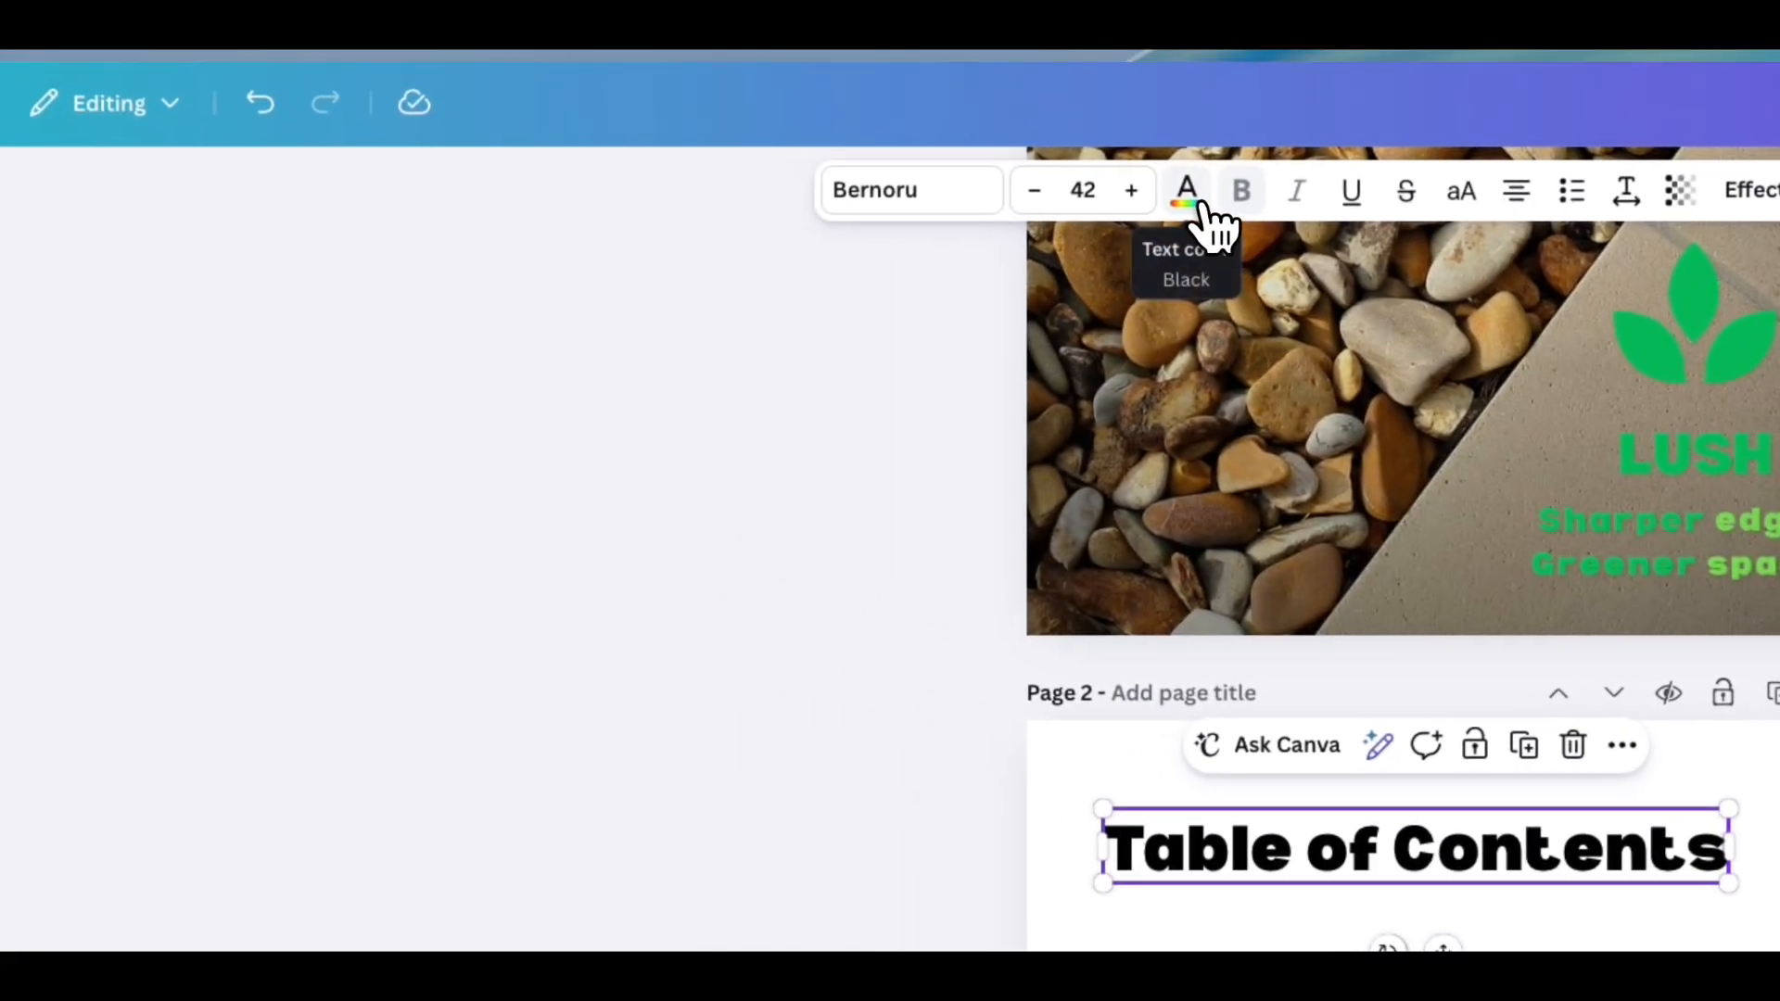
pyautogui.click(877, 122)
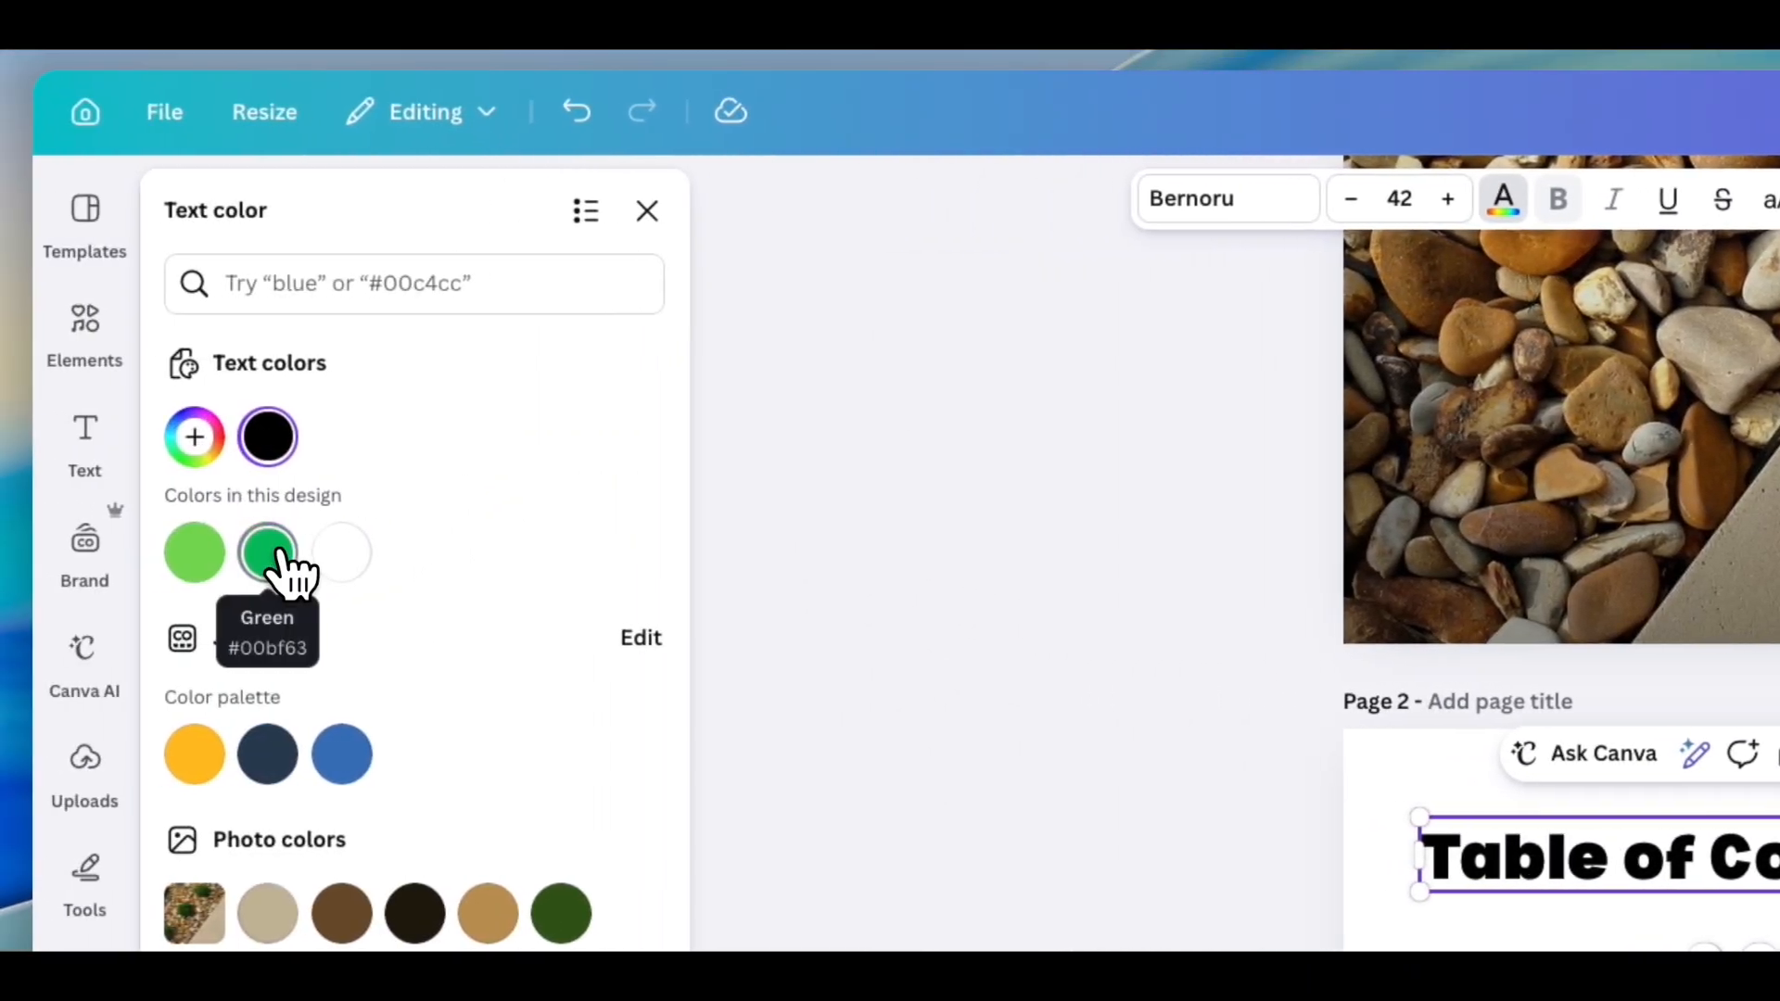
pyautogui.click(199, 553)
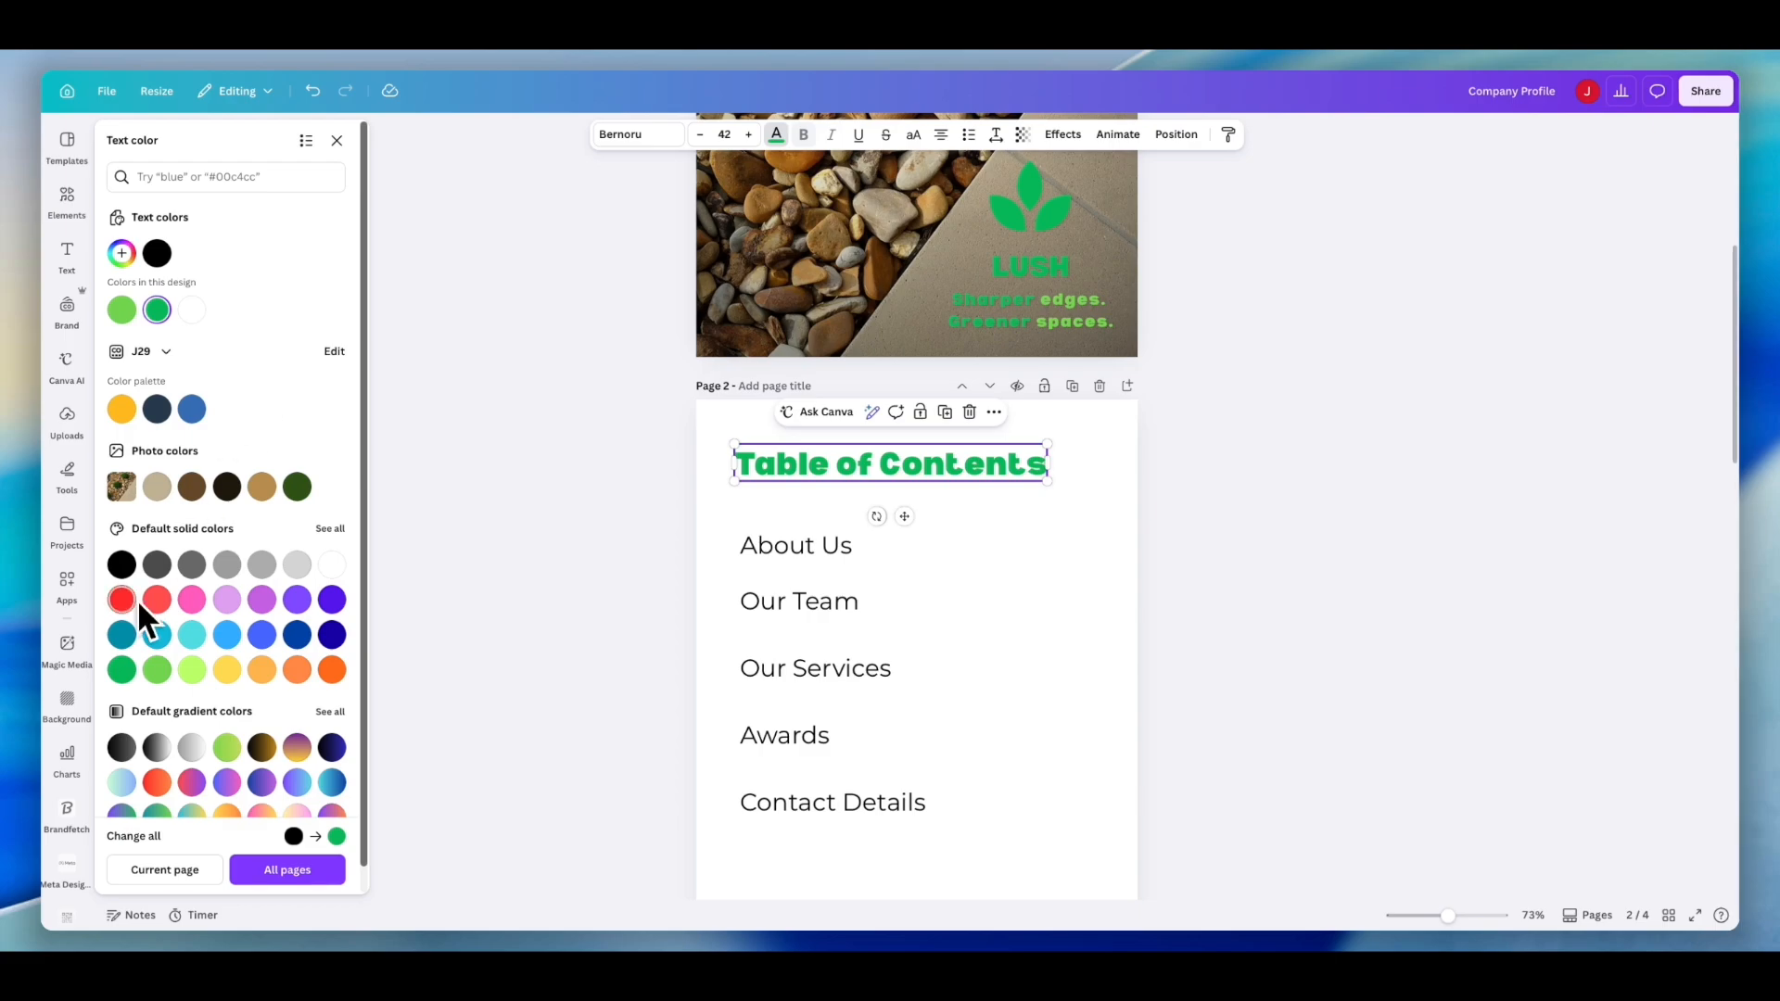
pyautogui.click(297, 486)
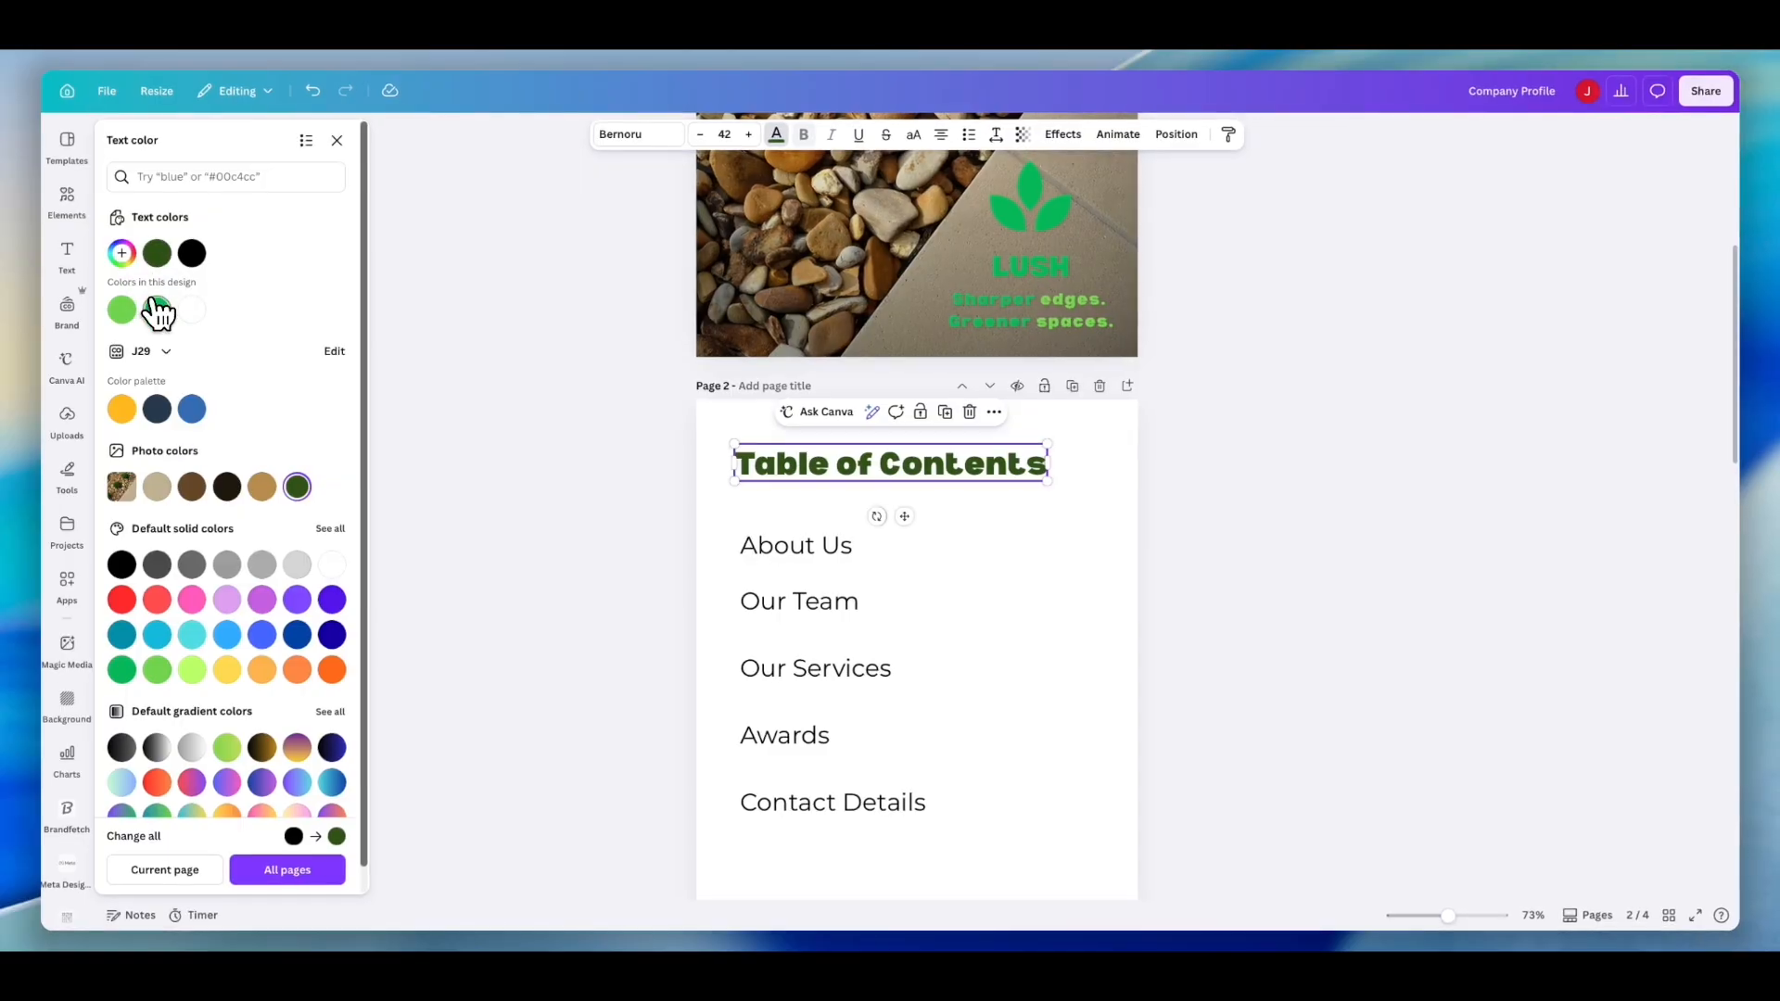
pyautogui.click(158, 307)
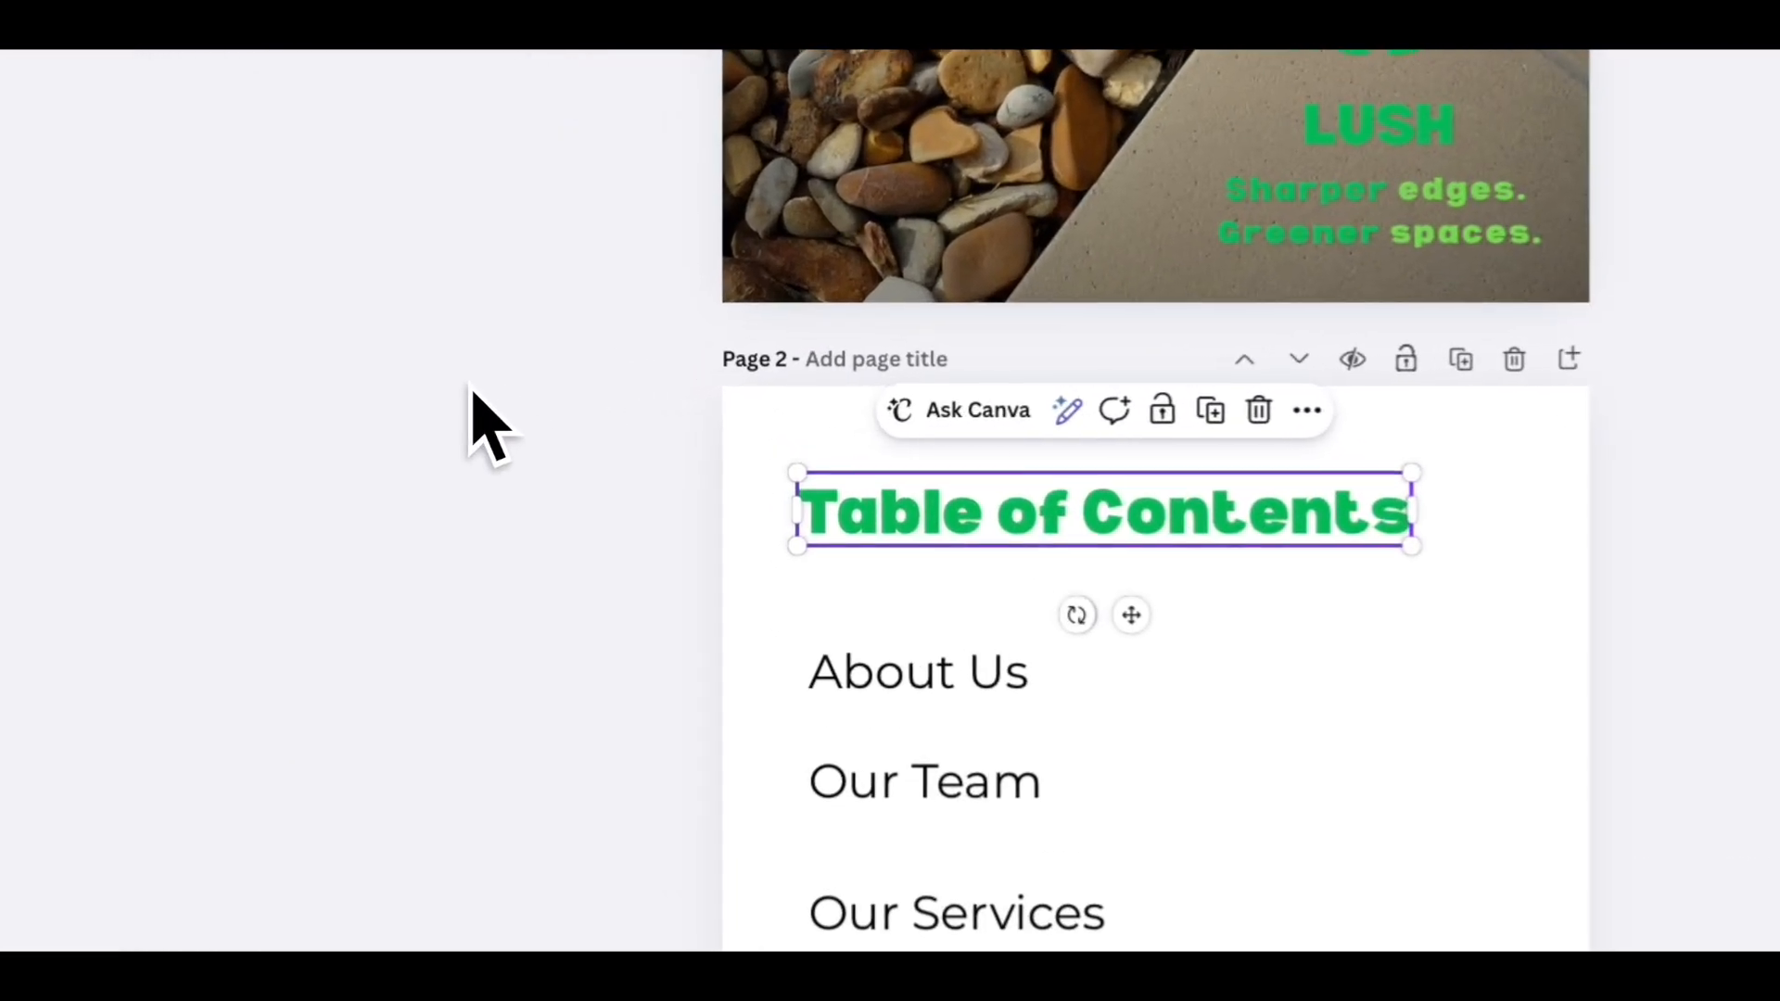
pyautogui.click(1344, 718)
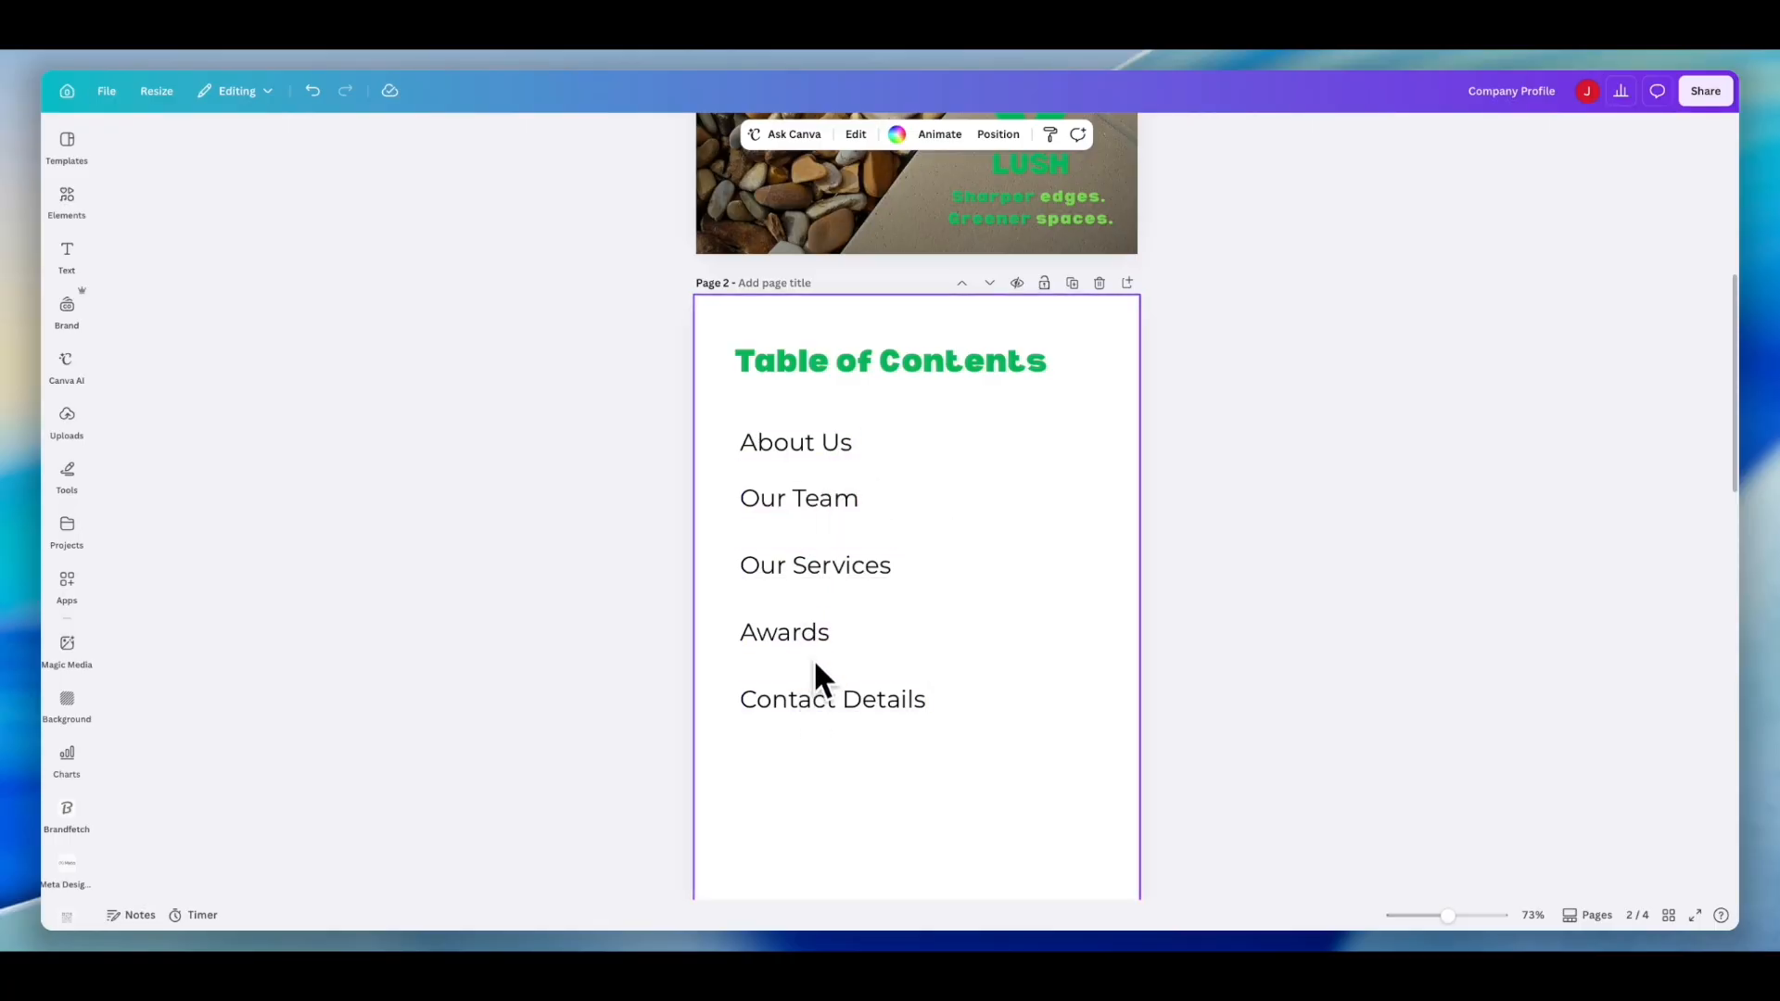
# - Move the Awards and Contact Details entries up so the table of contents items are evenly spaced
pyautogui.moveTo(803, 567); pyautogui.dragTo(803, 555)
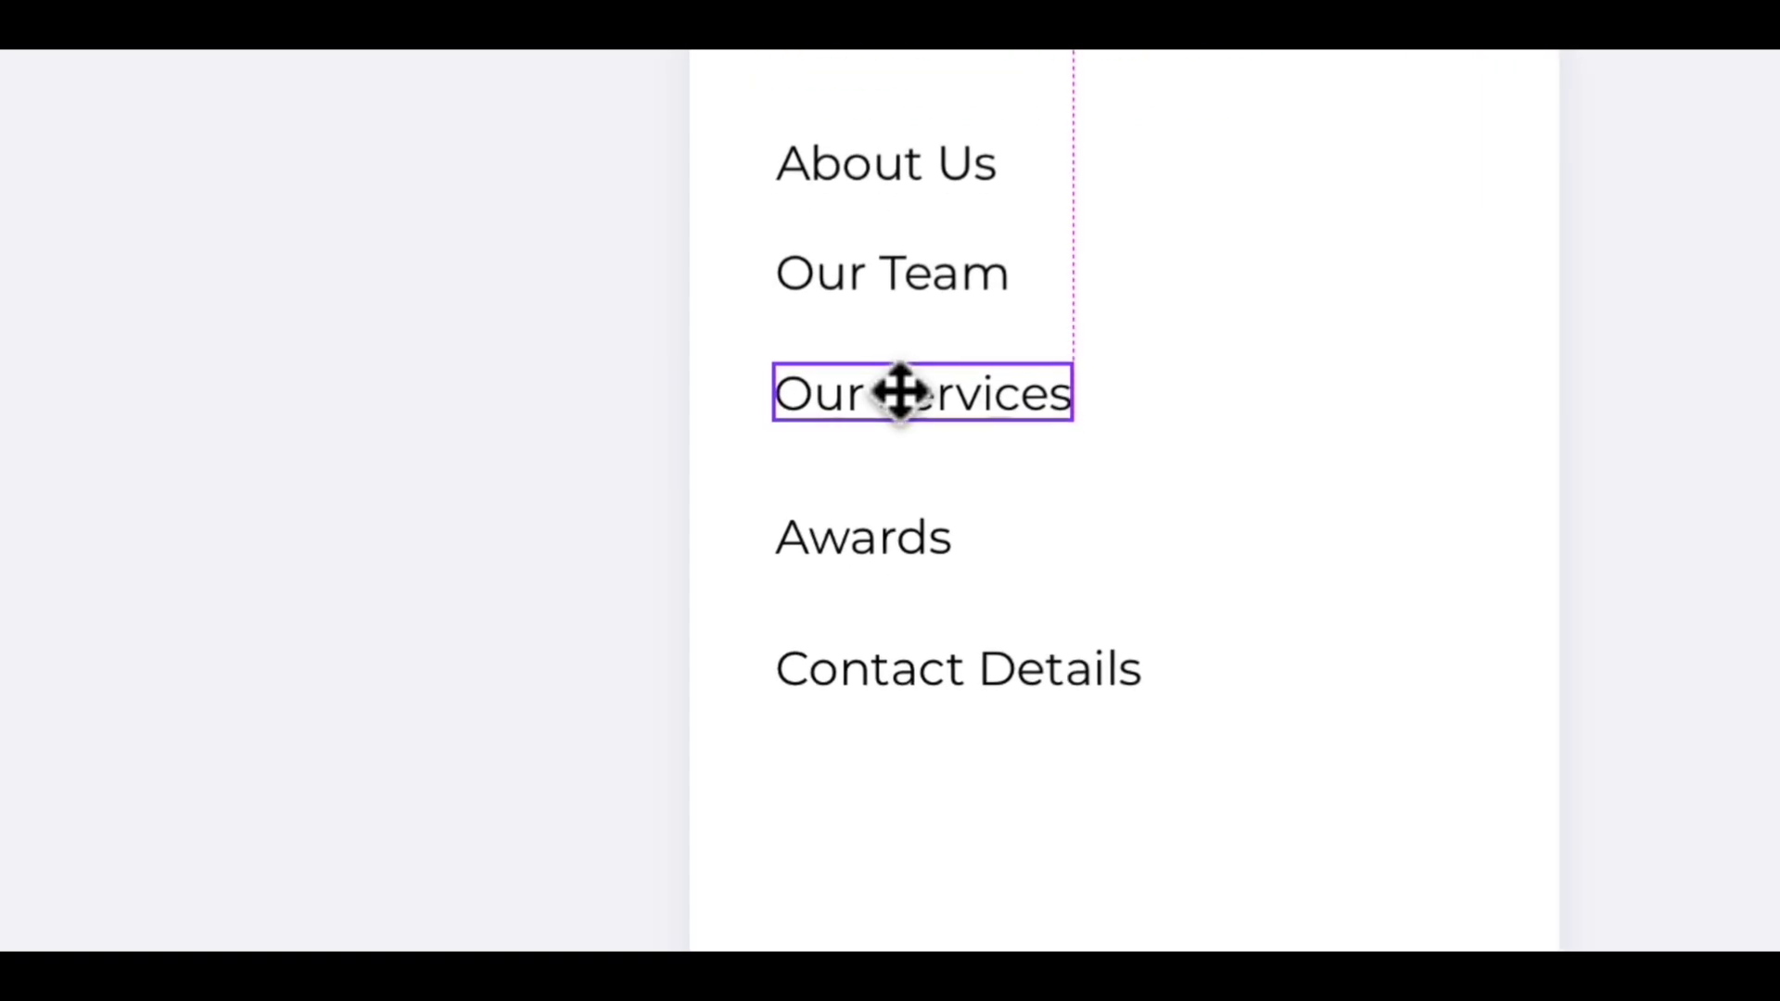
pyautogui.moveTo(902, 378); pyautogui.dragTo(904, 380)
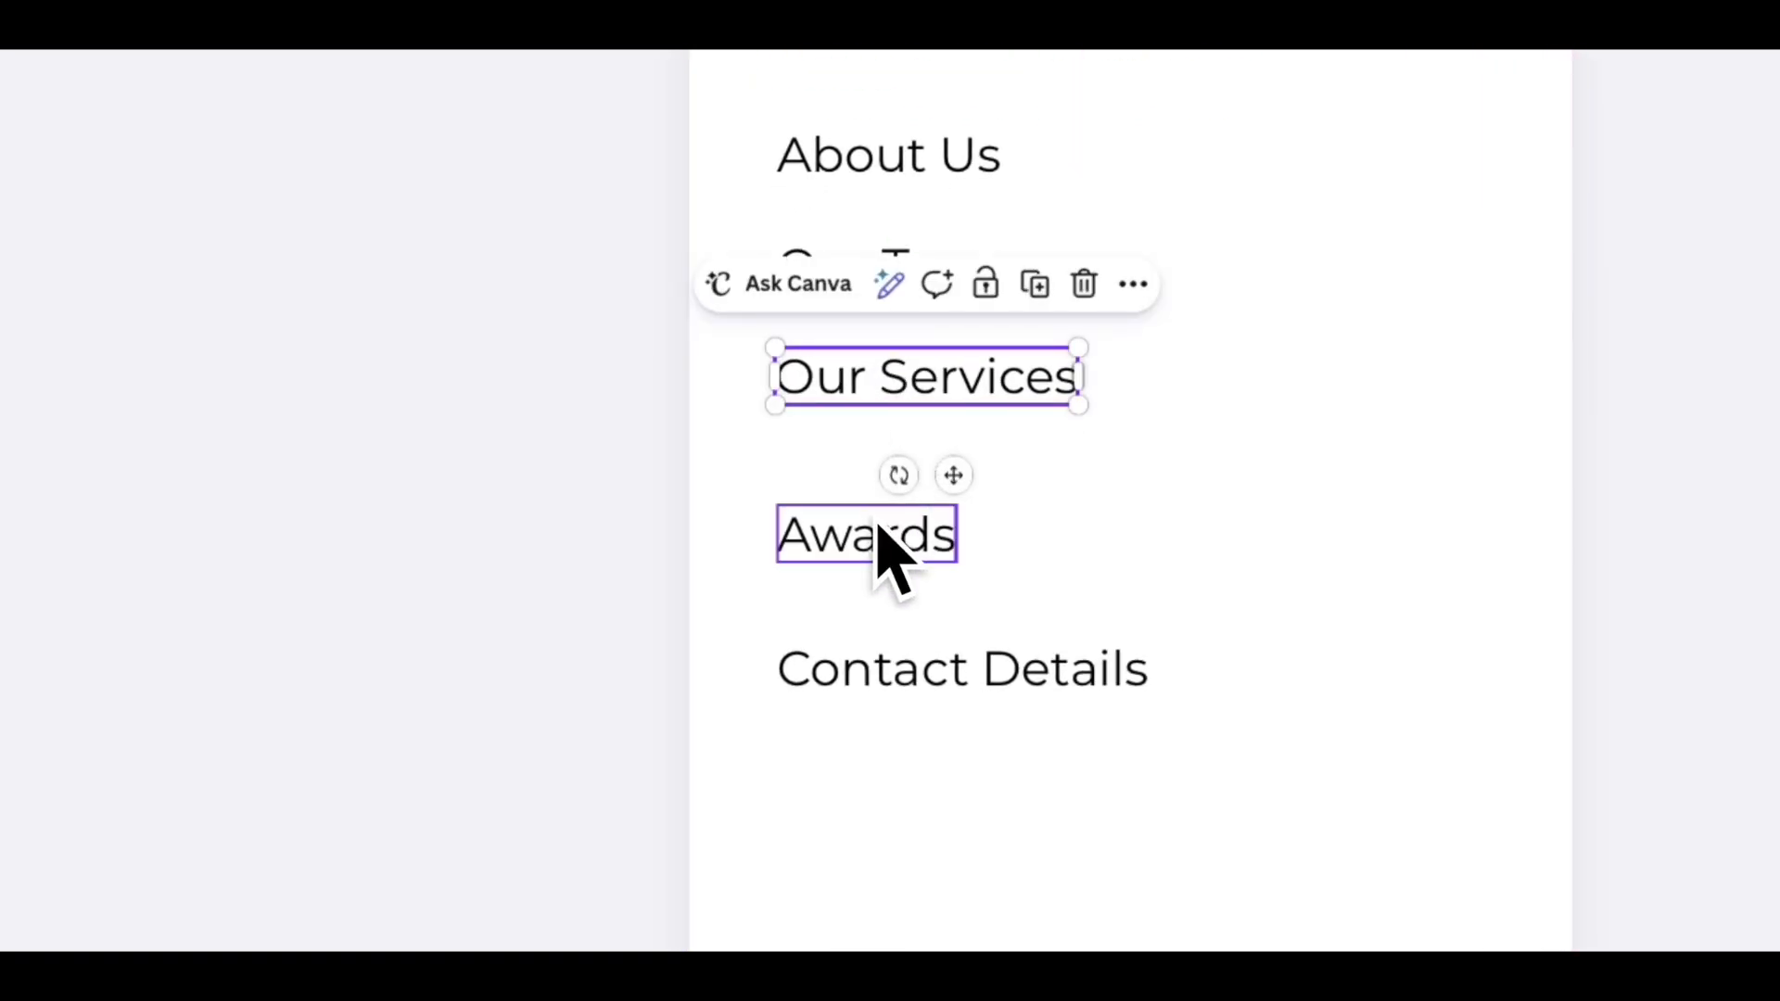
pyautogui.moveTo(878, 530); pyautogui.dragTo(873, 482)
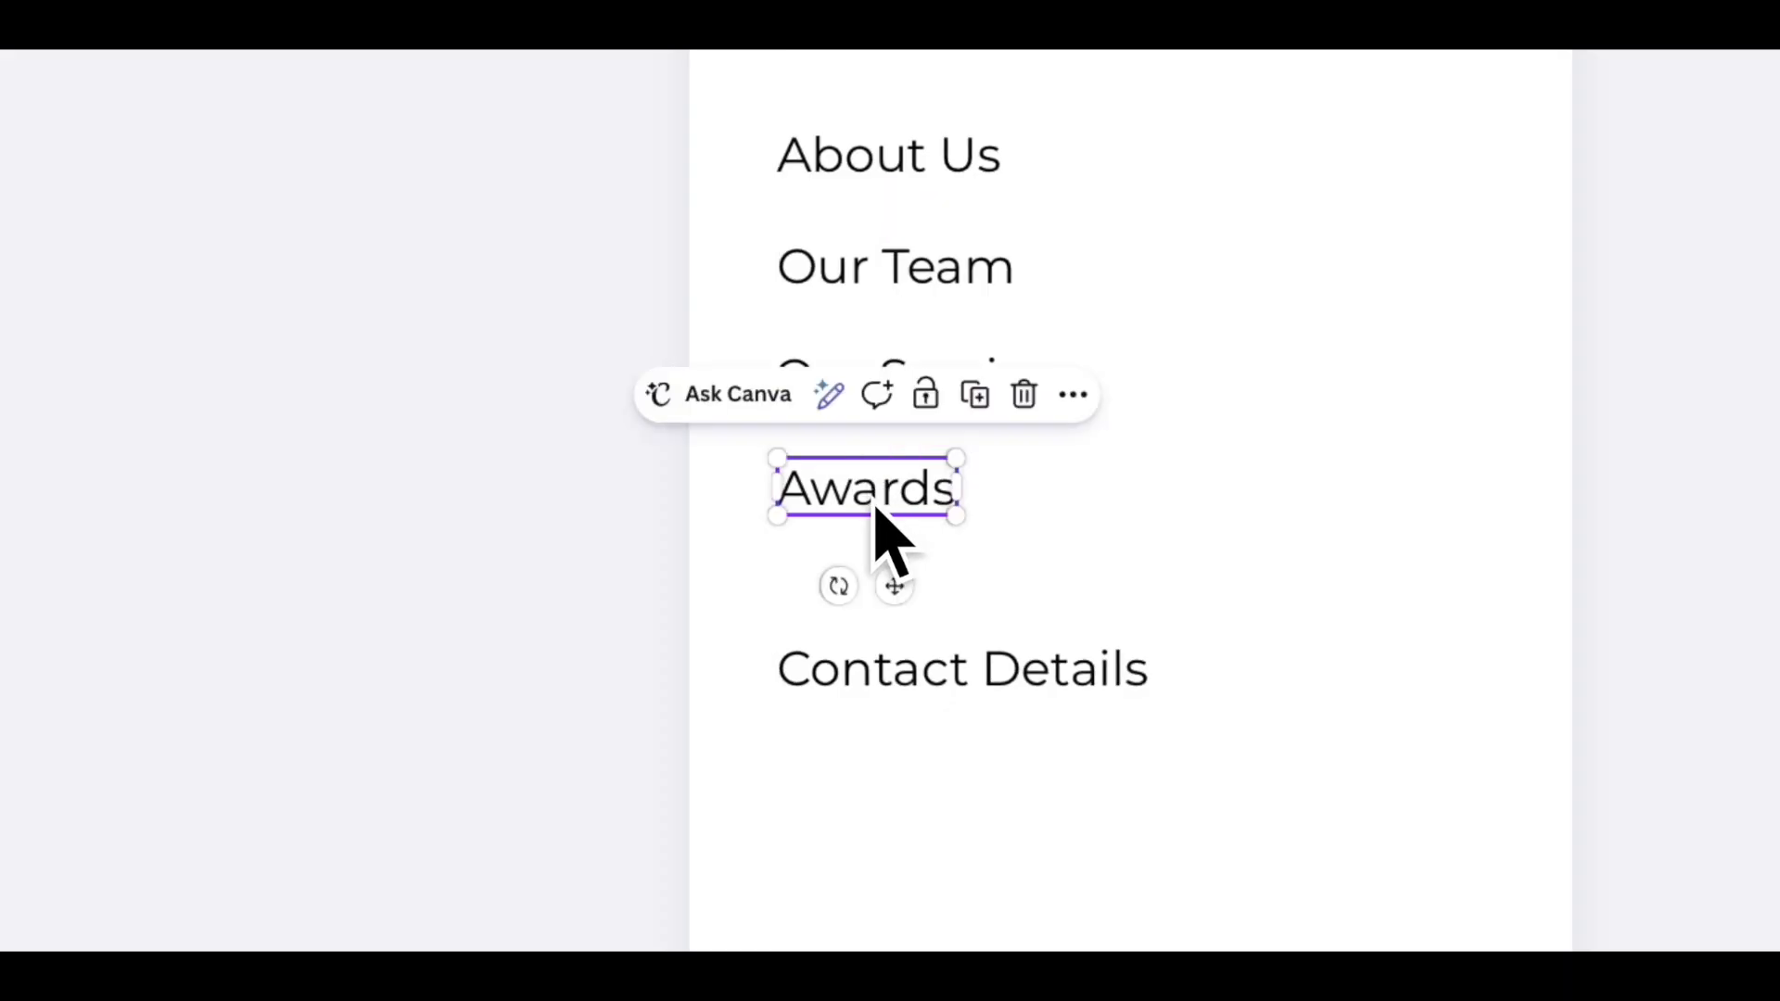
pyautogui.moveTo(878, 659); pyautogui.dragTo(867, 598)
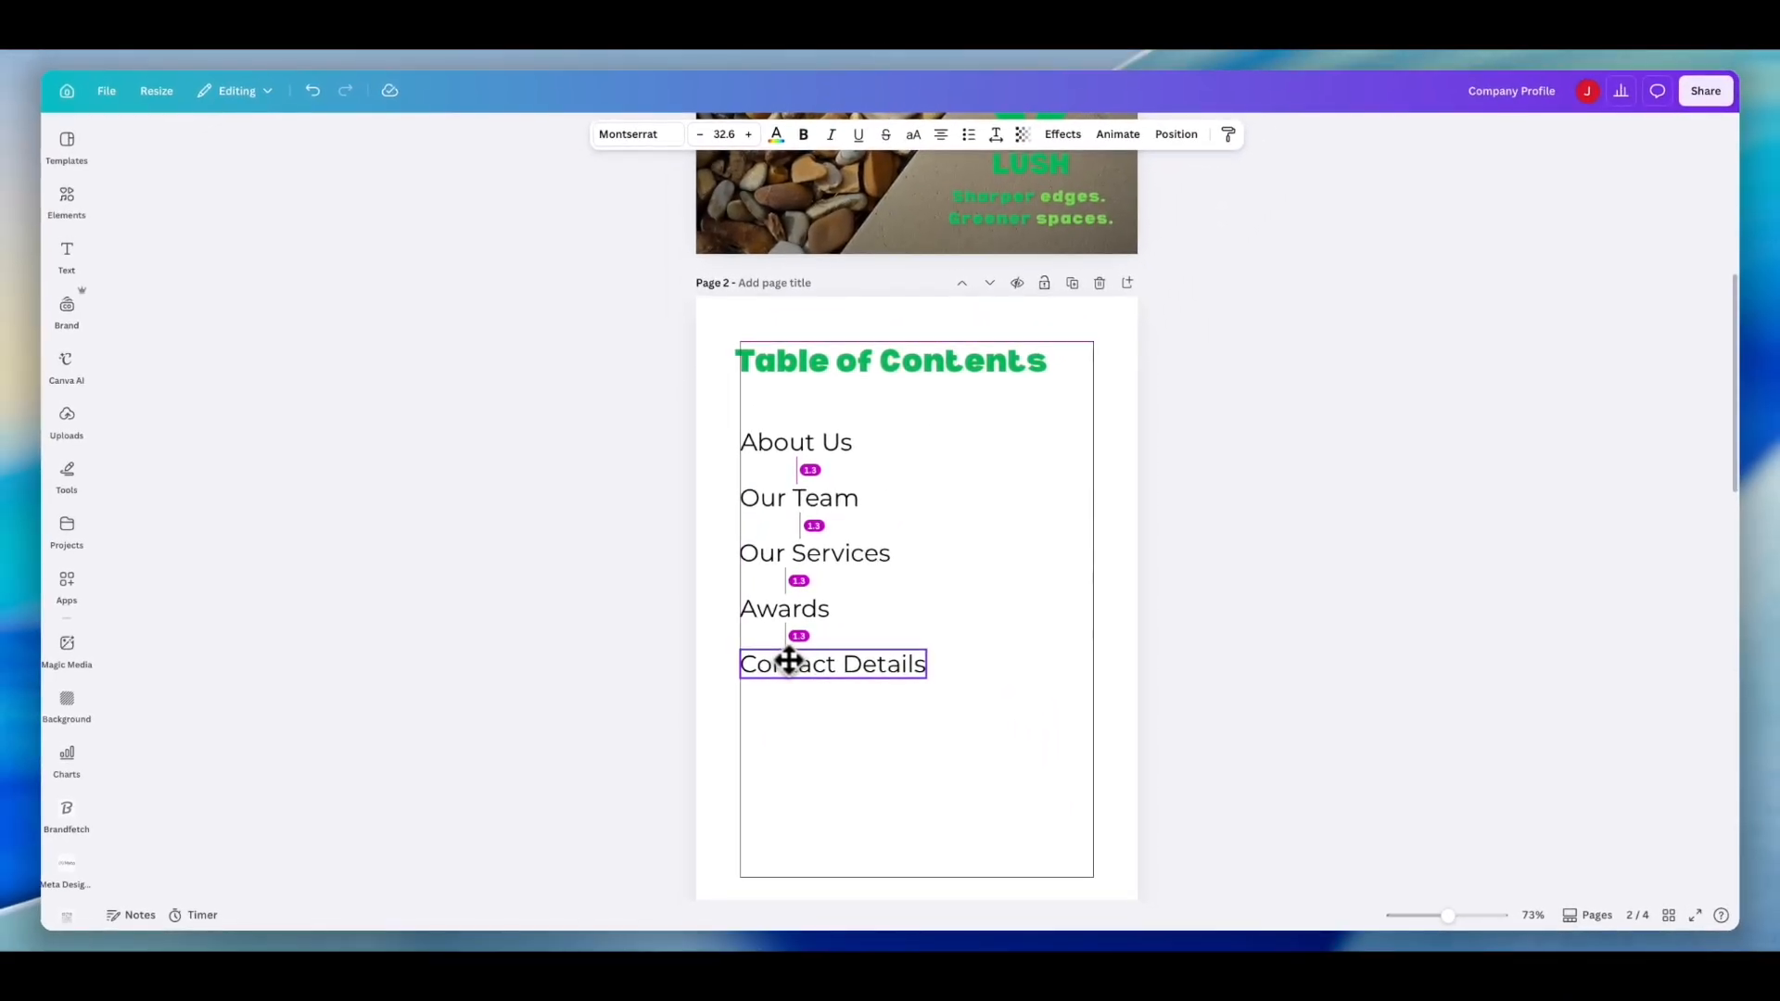
pyautogui.moveTo(789, 660); pyautogui.dragTo(786, 660)
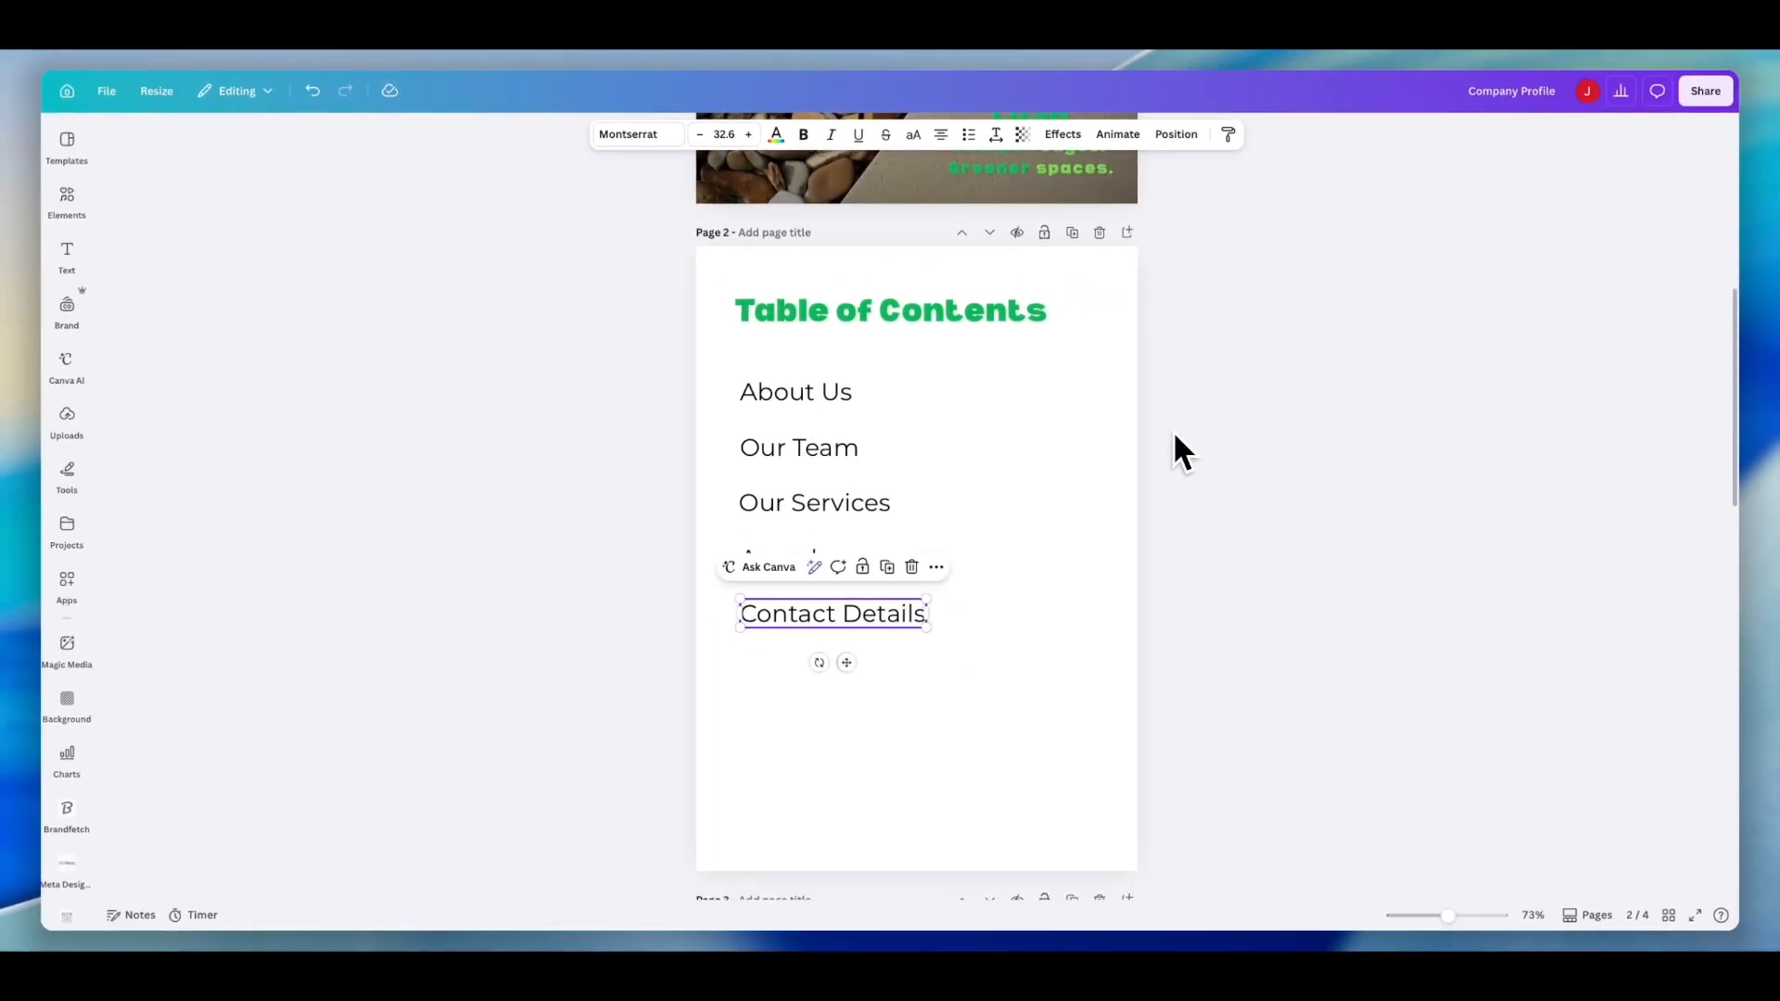
pyautogui.scroll(-3, 1177, 438)
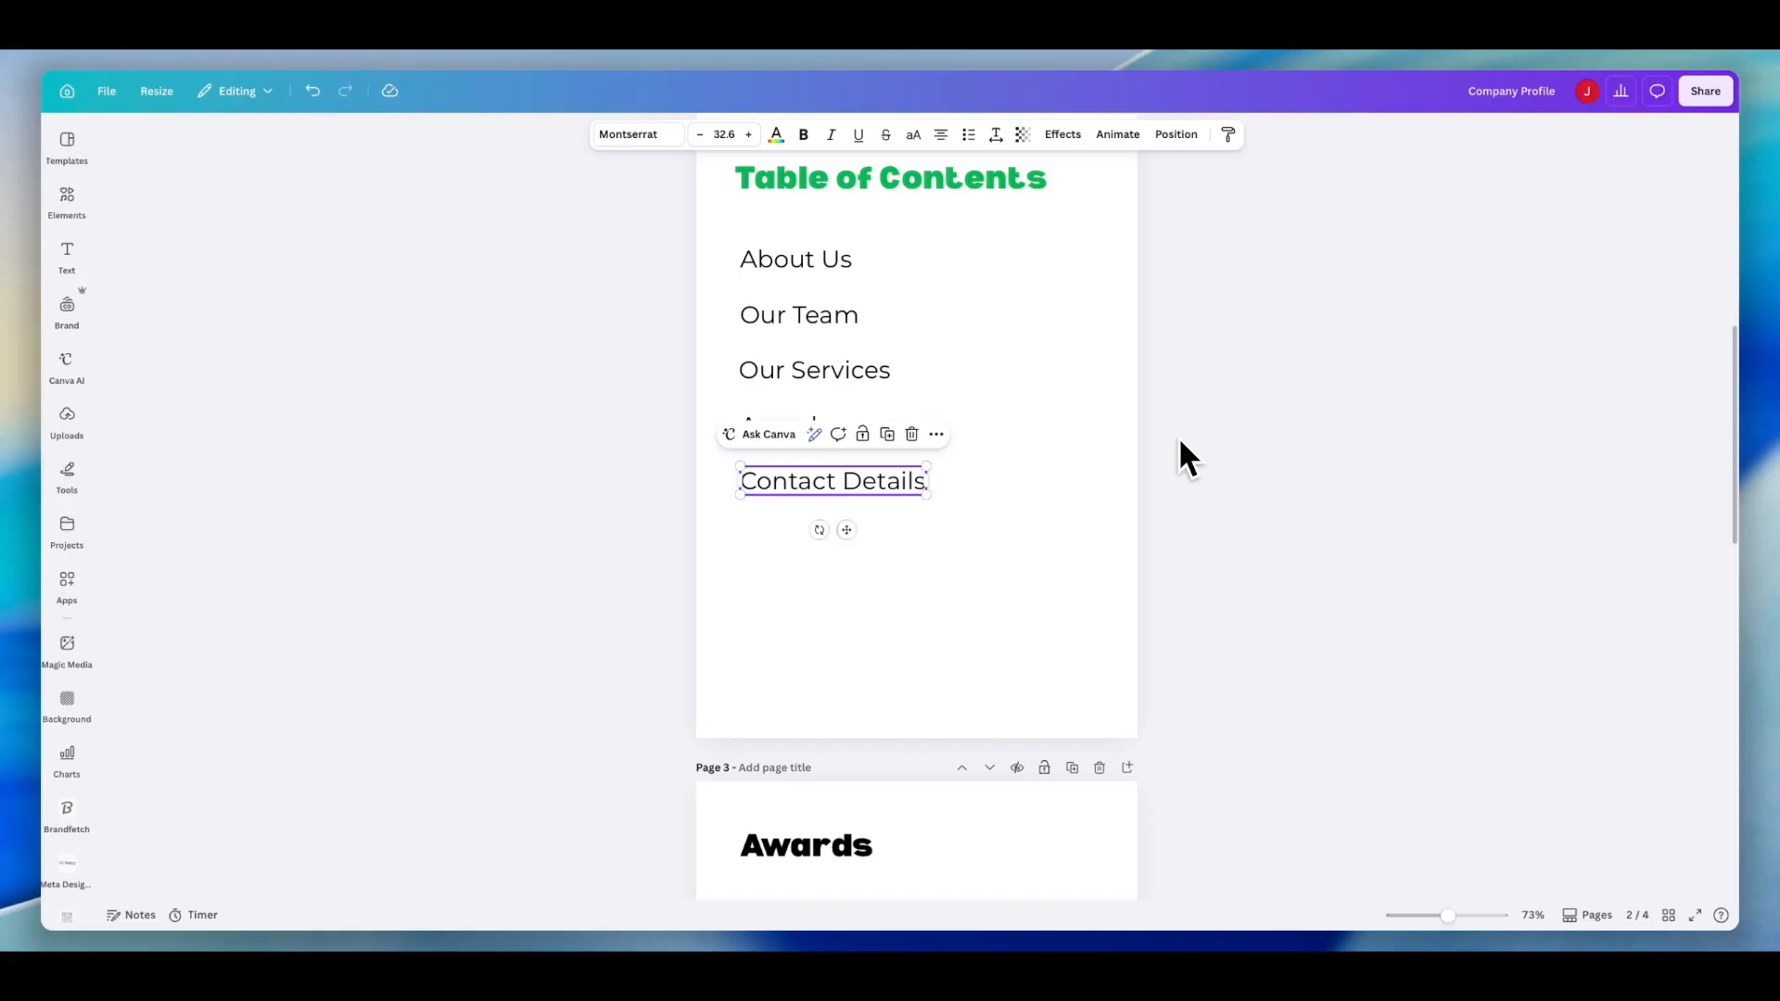
pyautogui.scroll(1, 1179, 440)
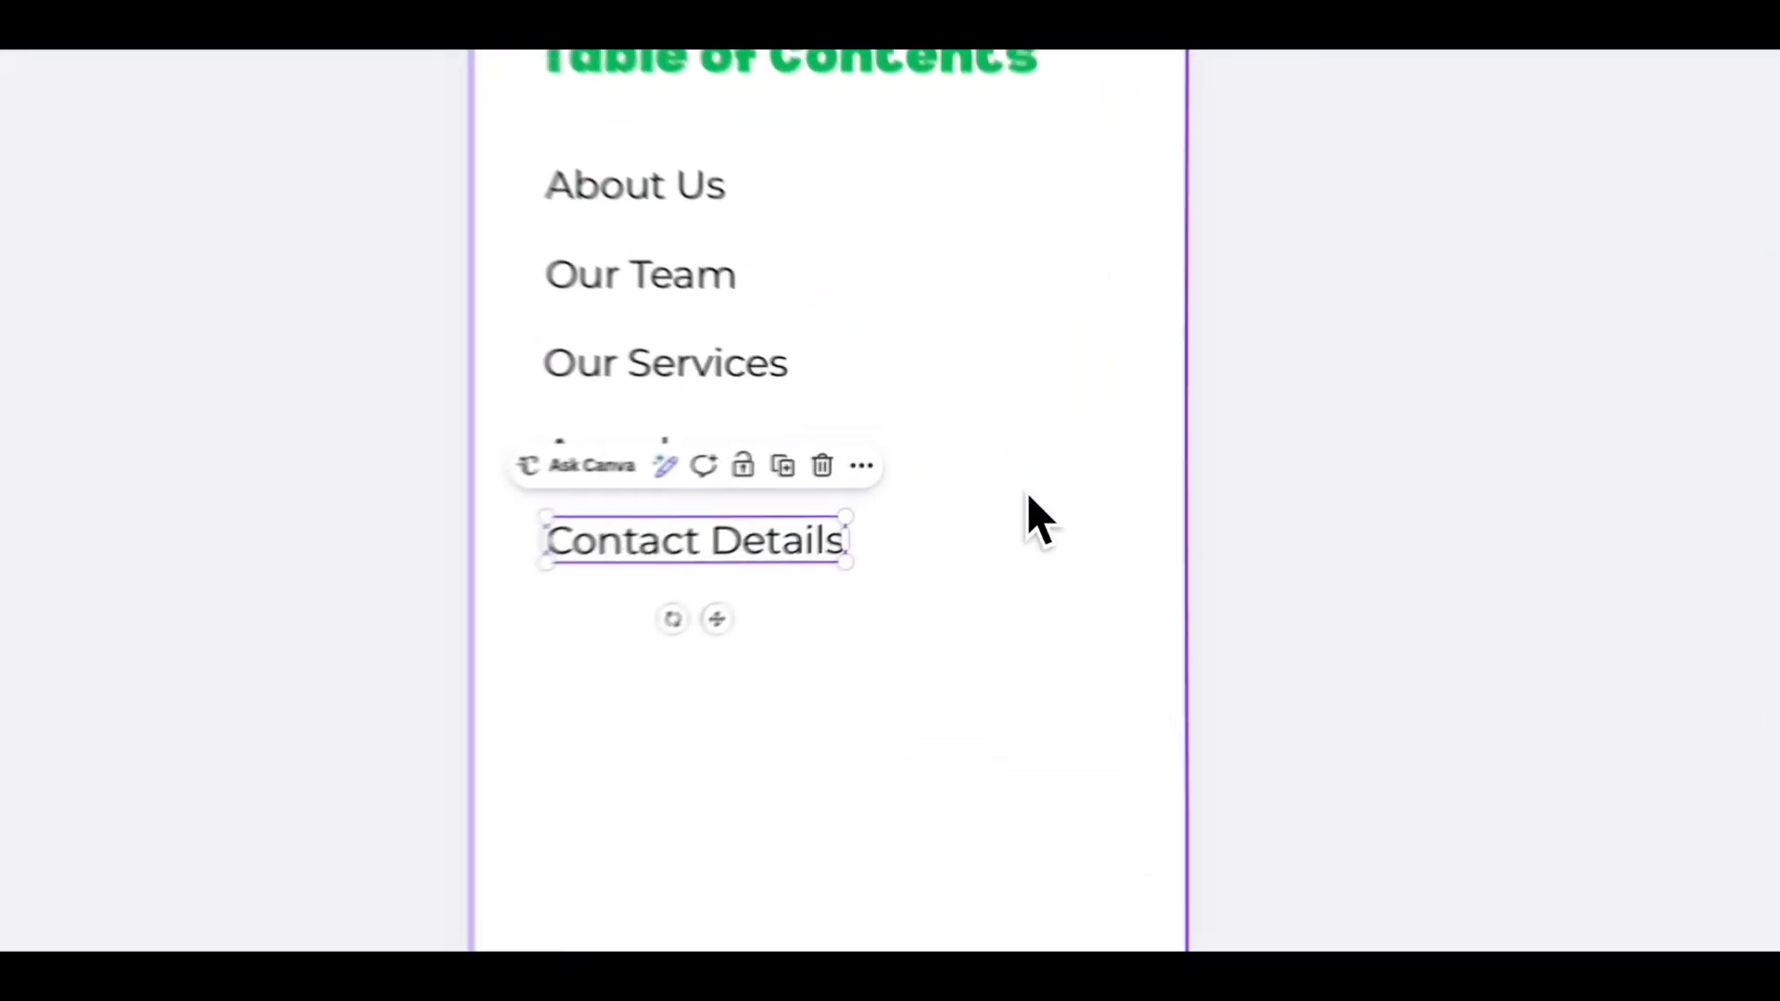
pyautogui.click(1039, 480)
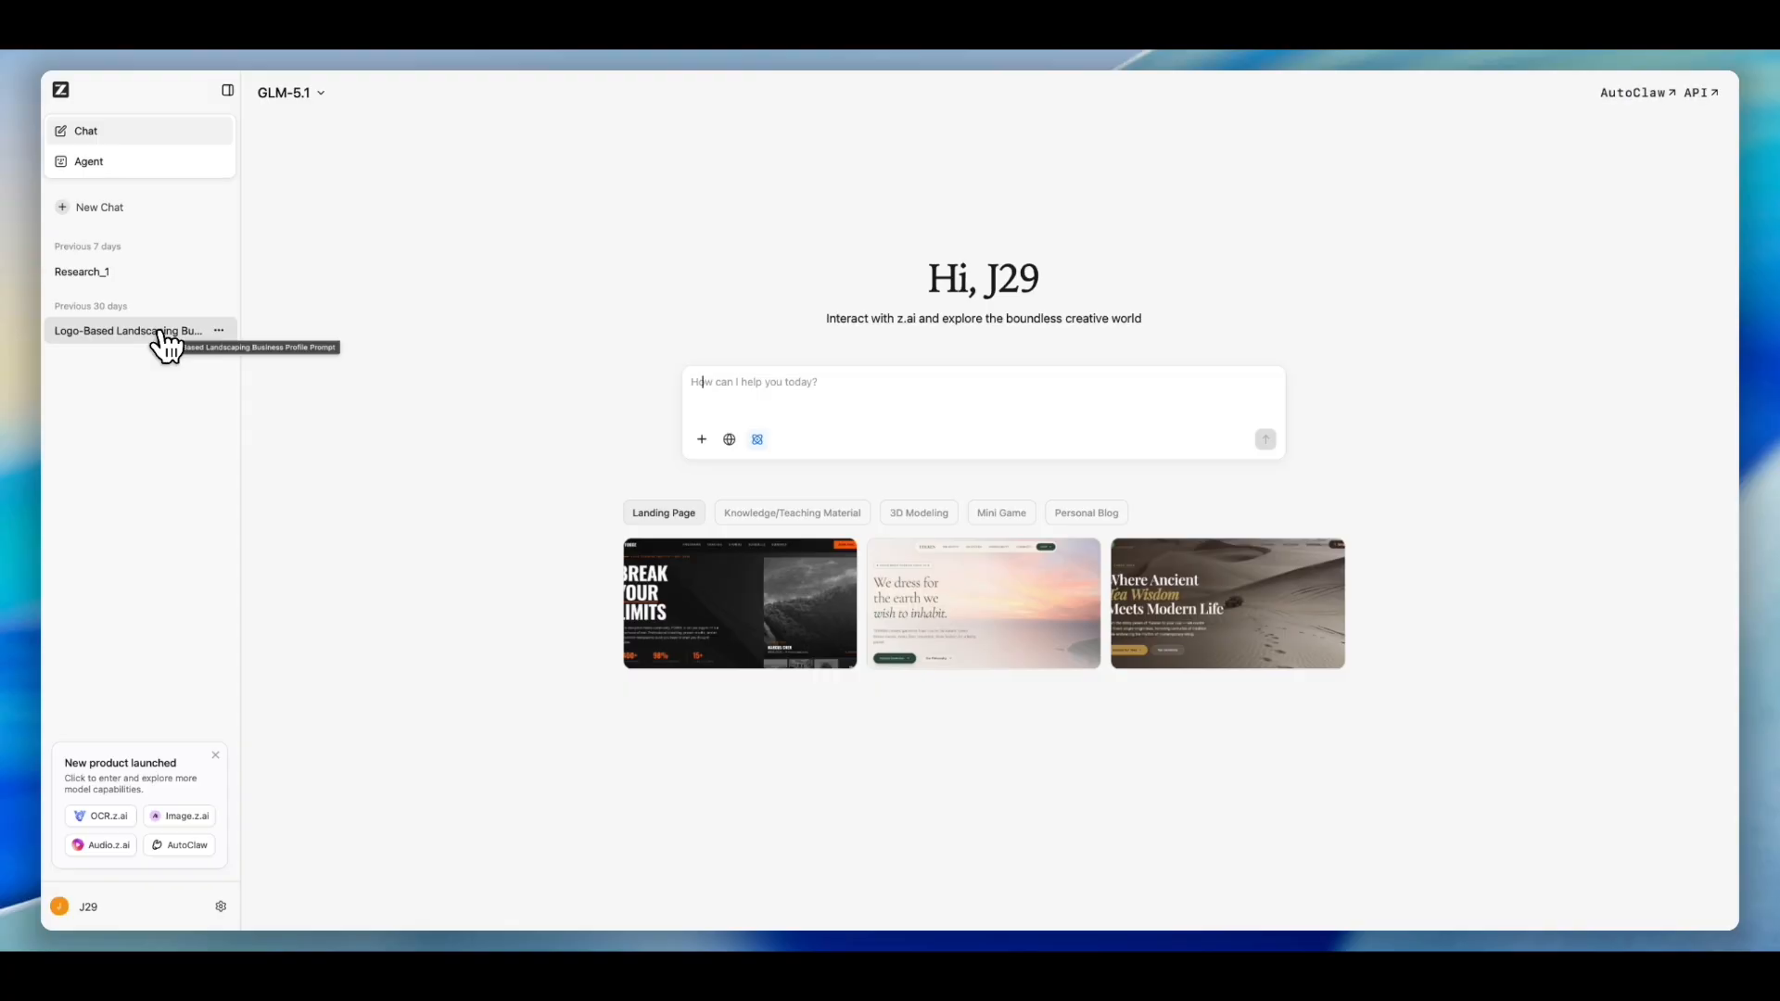
# - Switch to z.ai, open the logo-based landscaping business profile chat and review the original request message
pyautogui.click(161, 334)
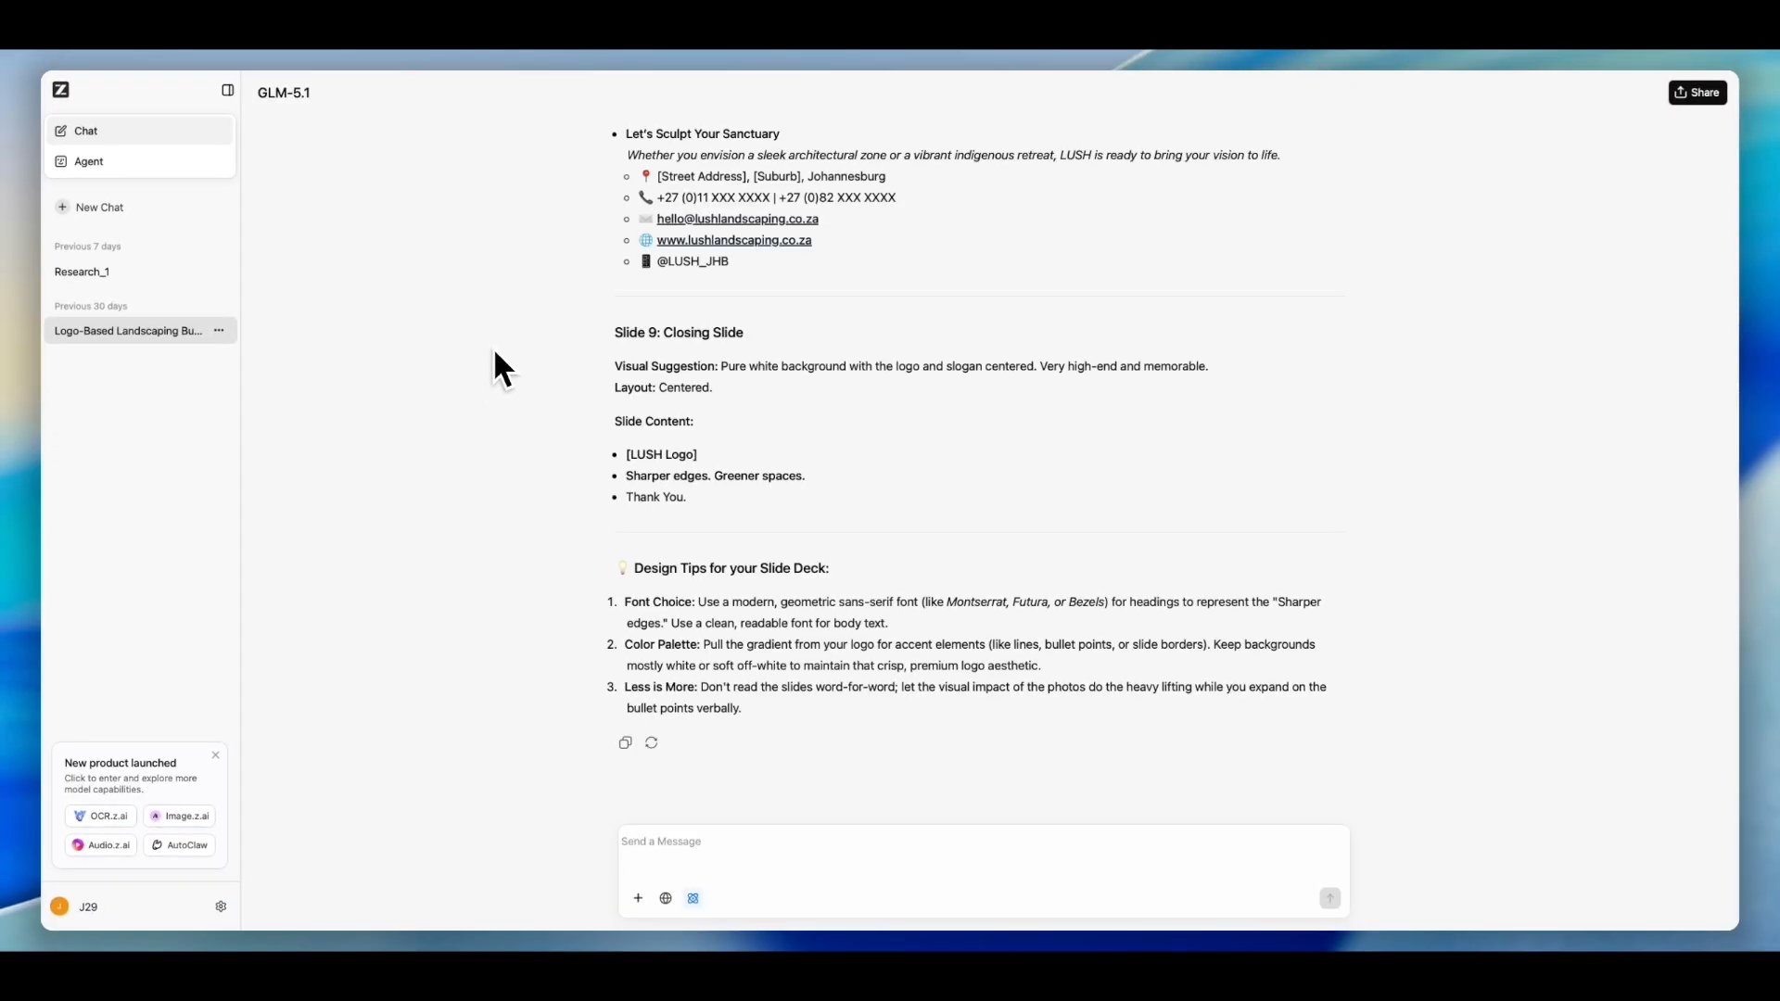
pyautogui.scroll(20, 905, 437)
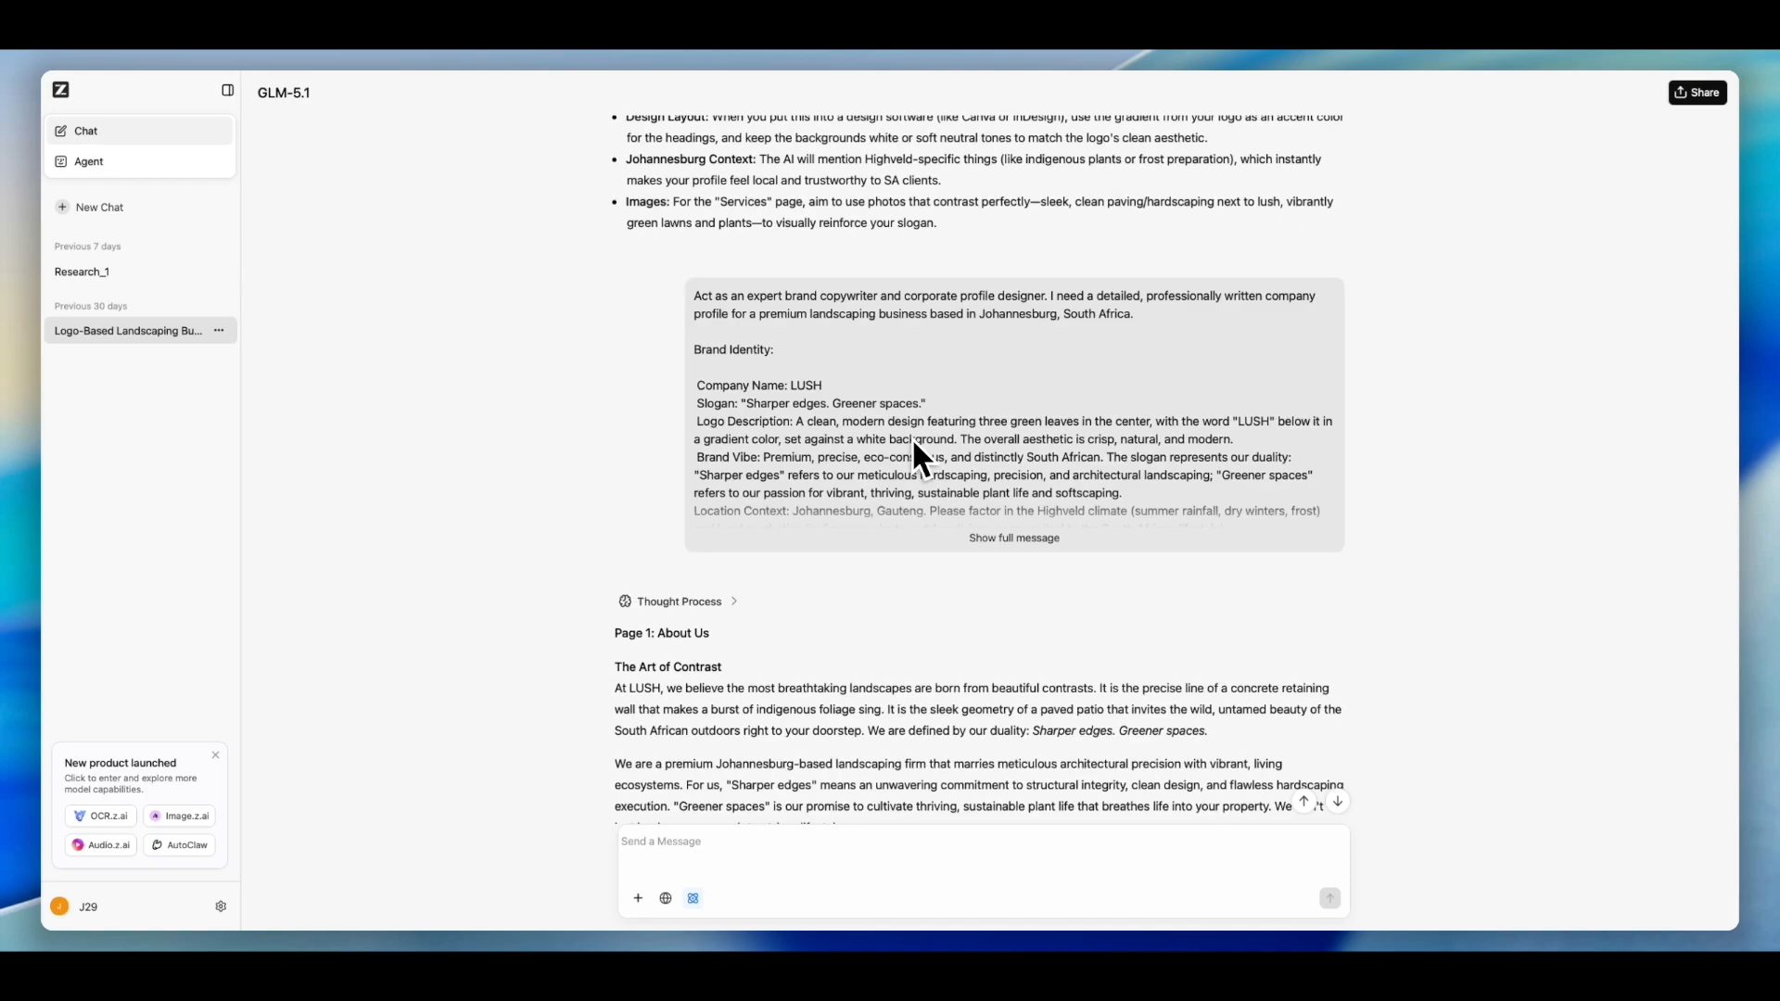
pyautogui.scroll(10, 912, 437)
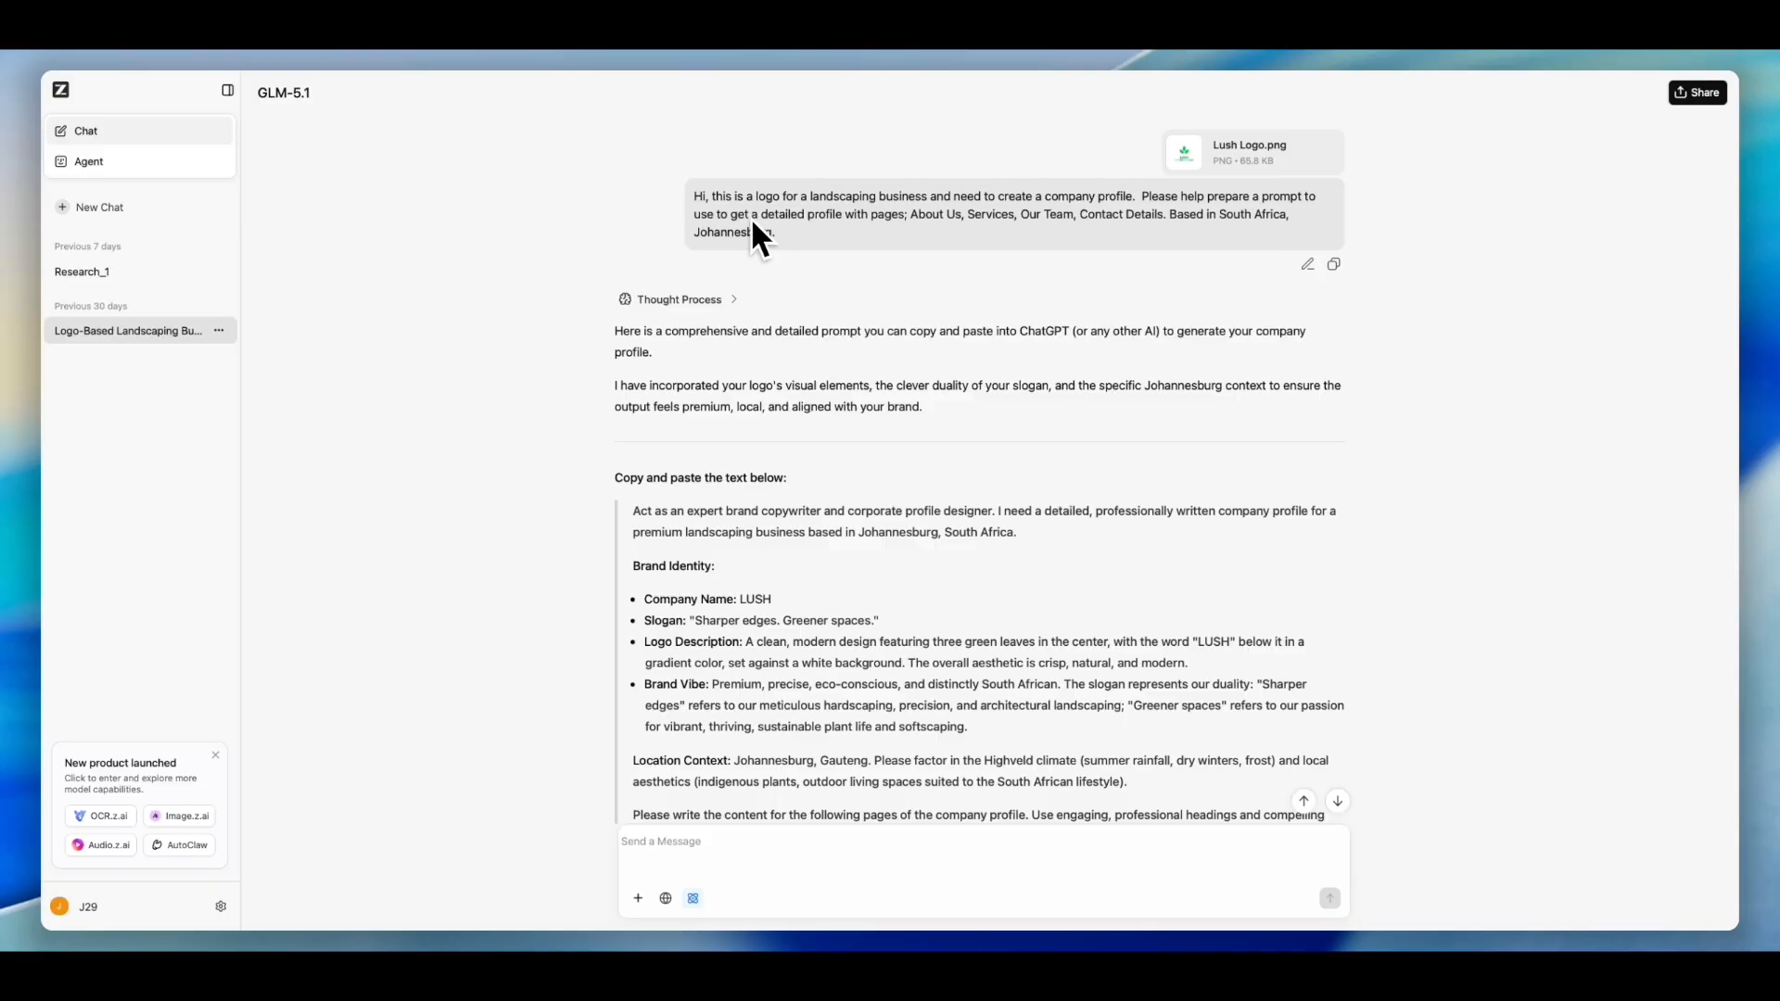
pyautogui.moveTo(697, 195); pyautogui.dragTo(795, 224)
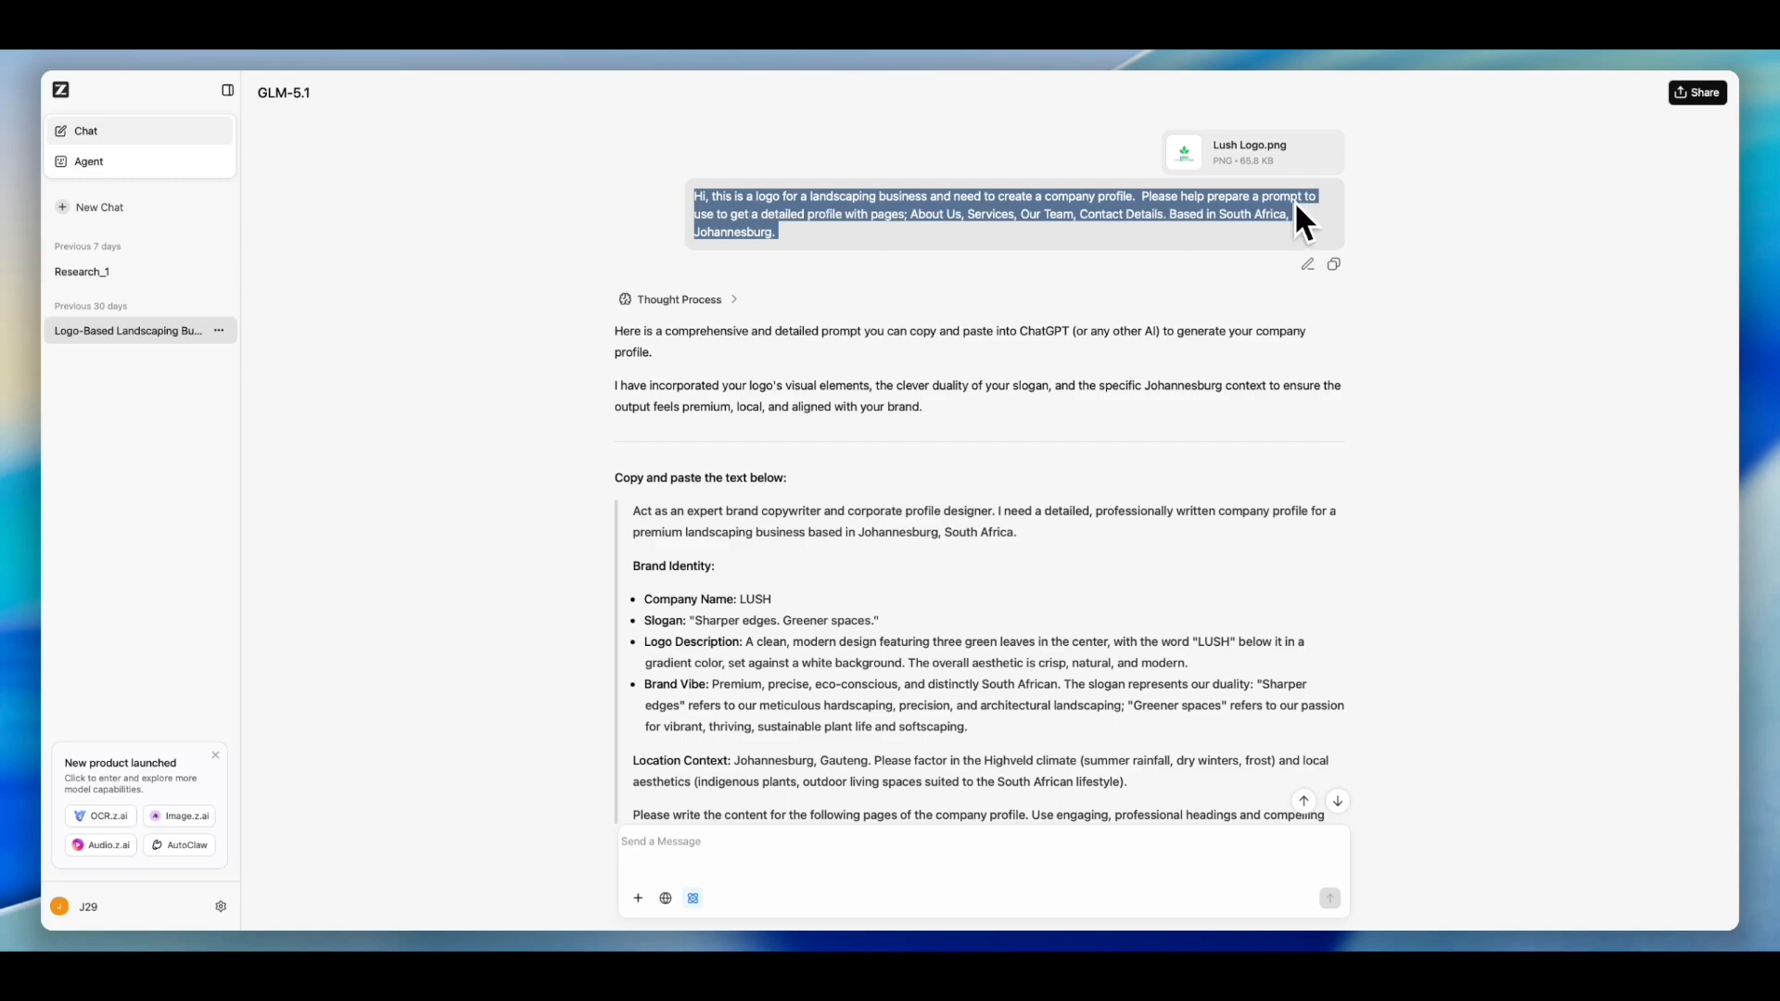
pyautogui.click(895, 273)
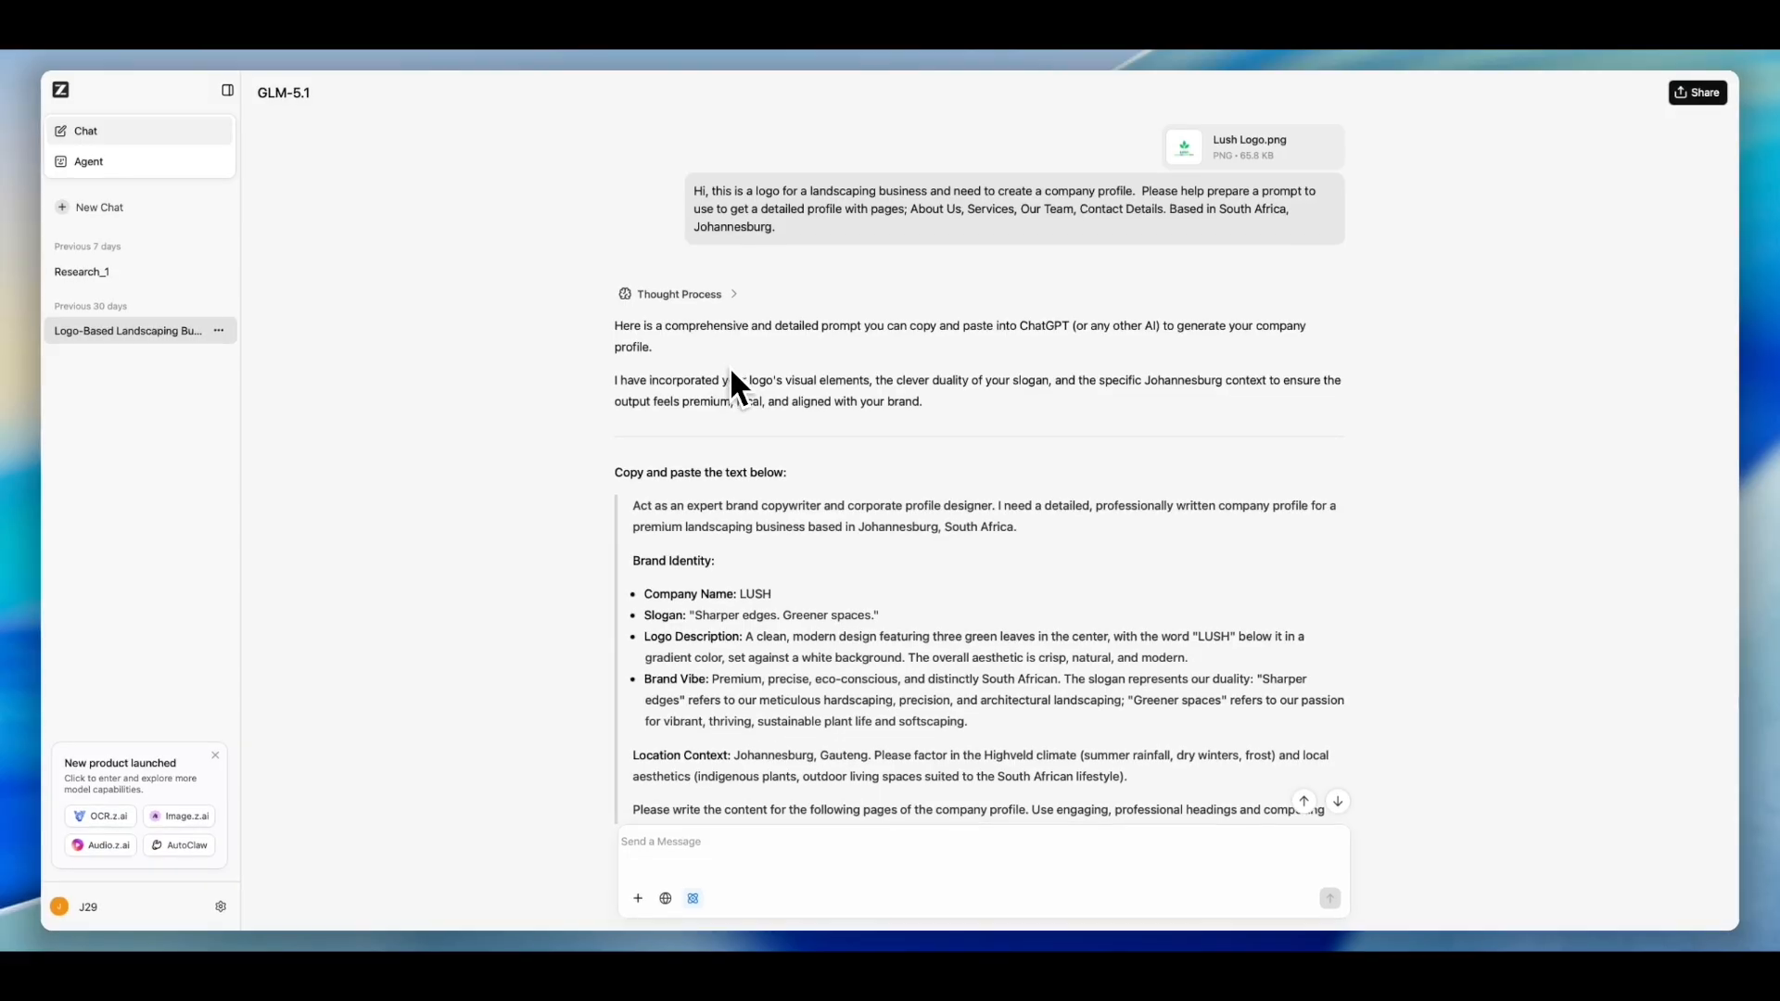
# - Read through the generated company profile prompt's brand identity and page sections
pyautogui.scroll(-1, 732, 373)
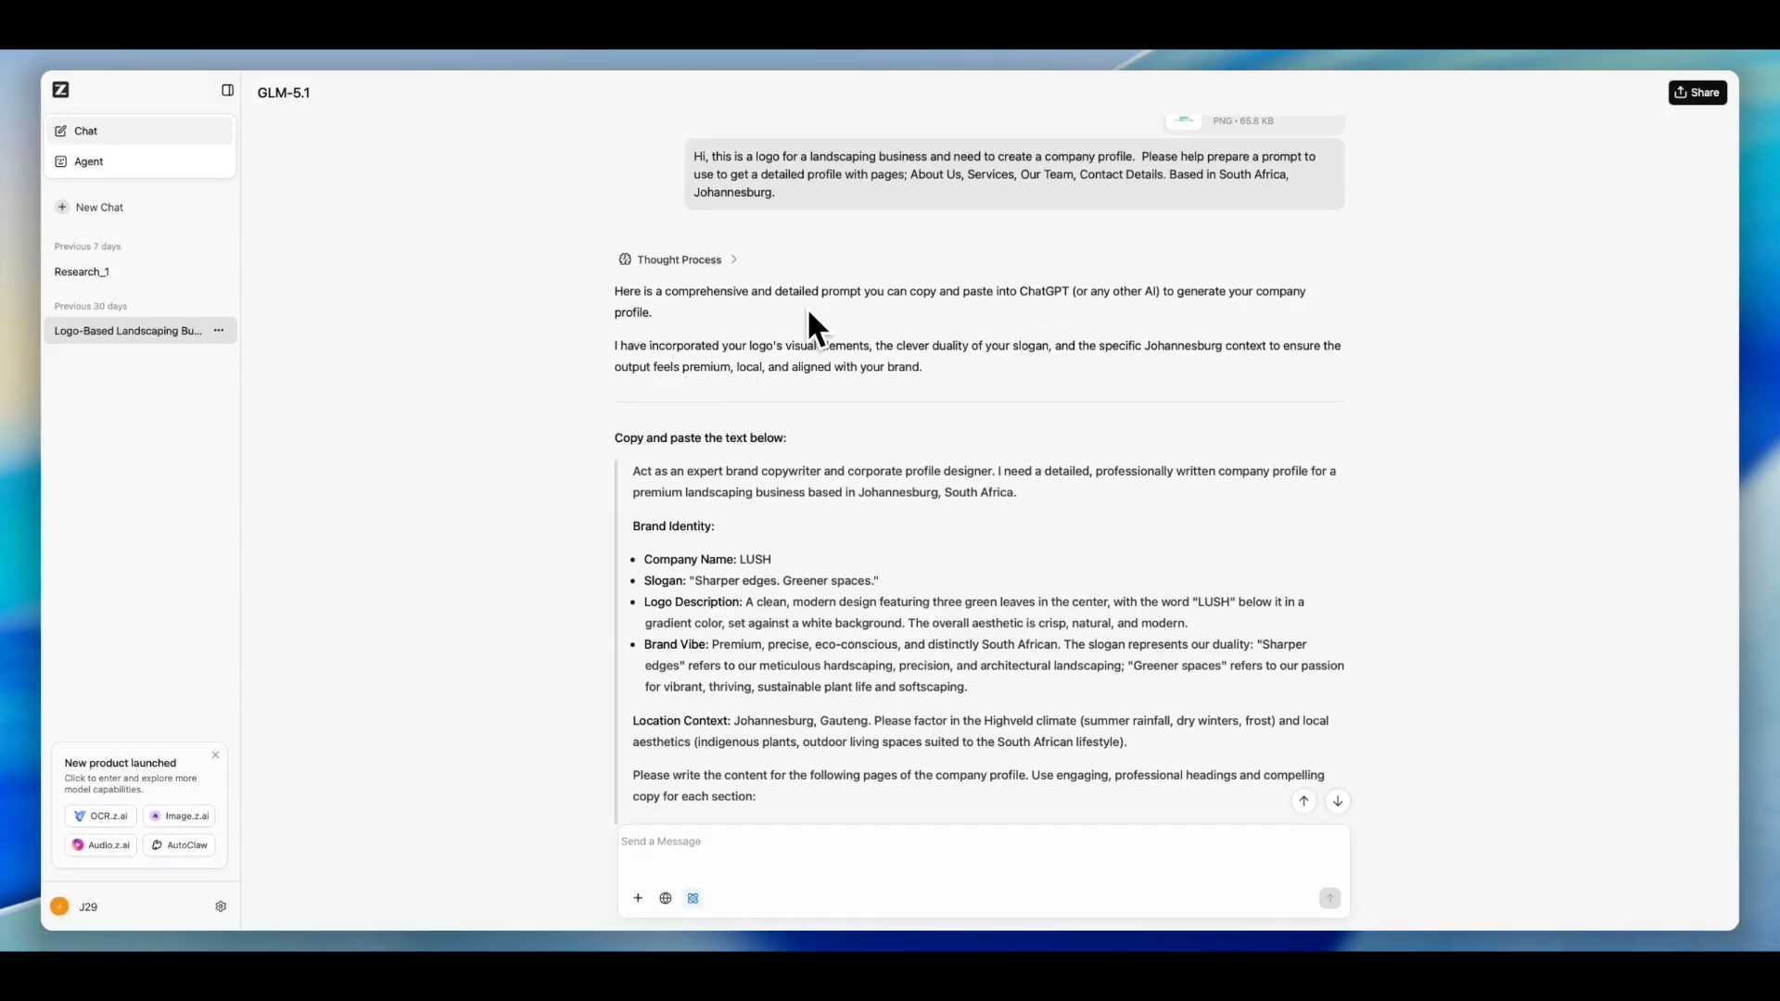
pyautogui.scroll(-3, 843, 323)
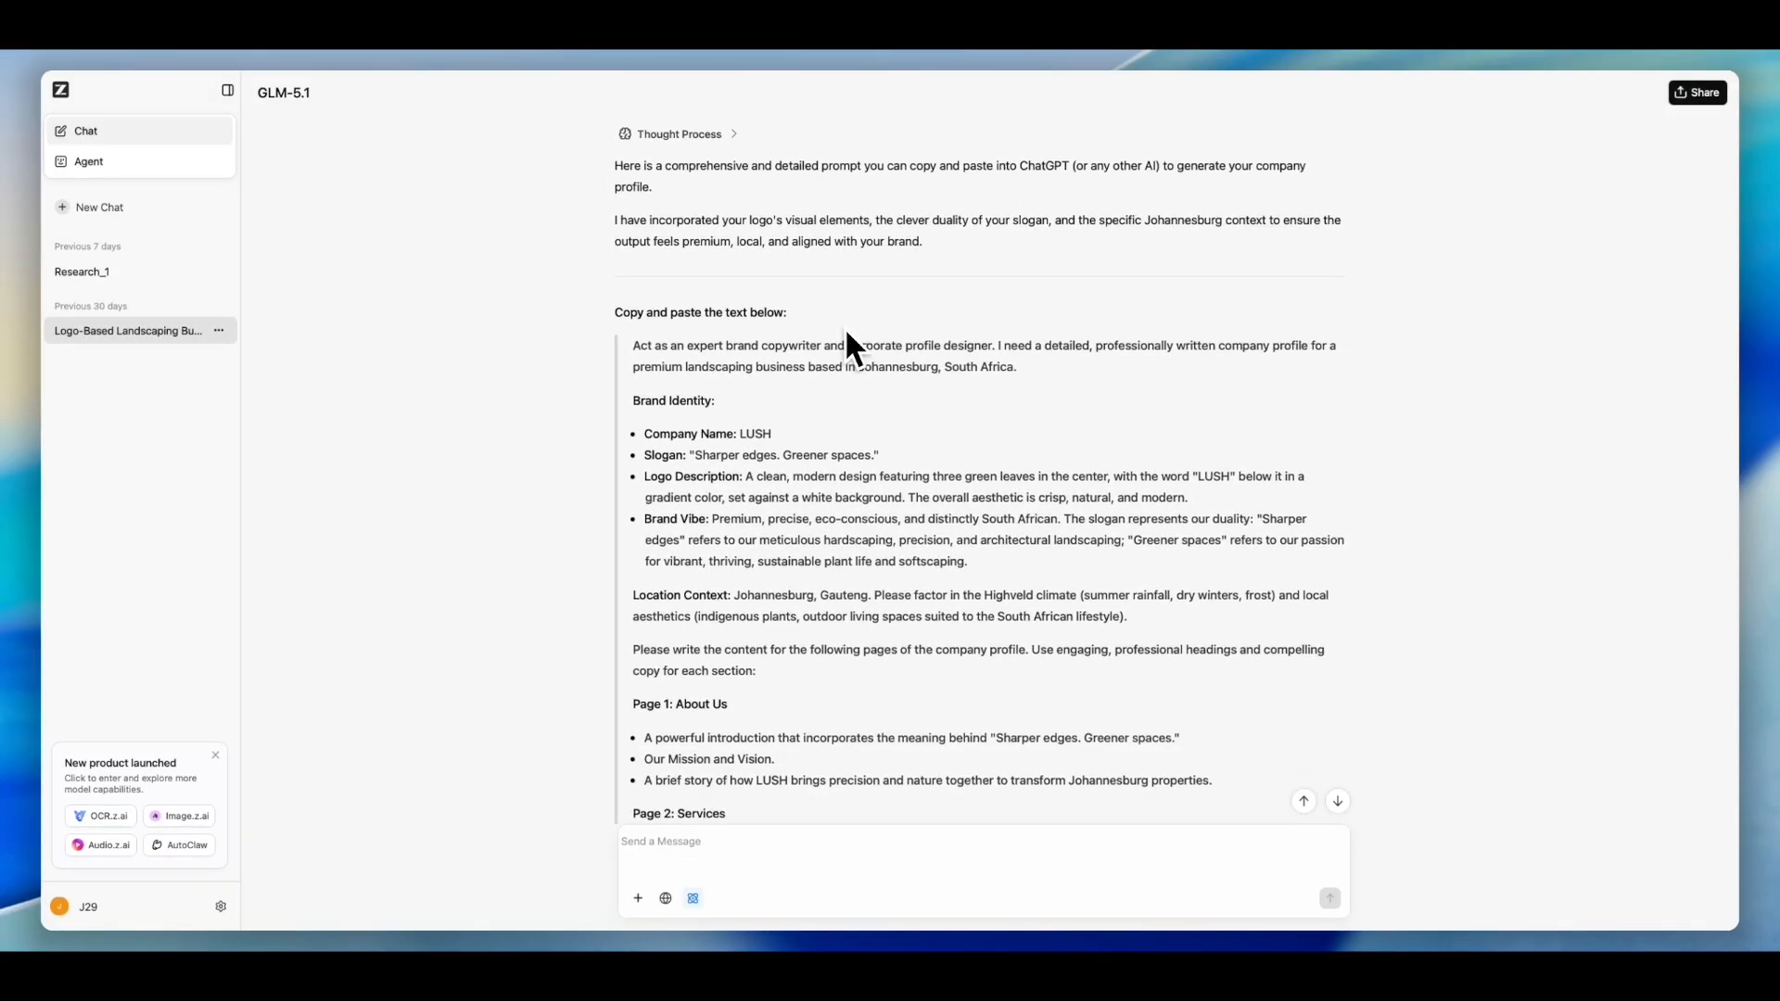
pyautogui.scroll(-2, 851, 350)
pyautogui.scroll(-1, 775, 298)
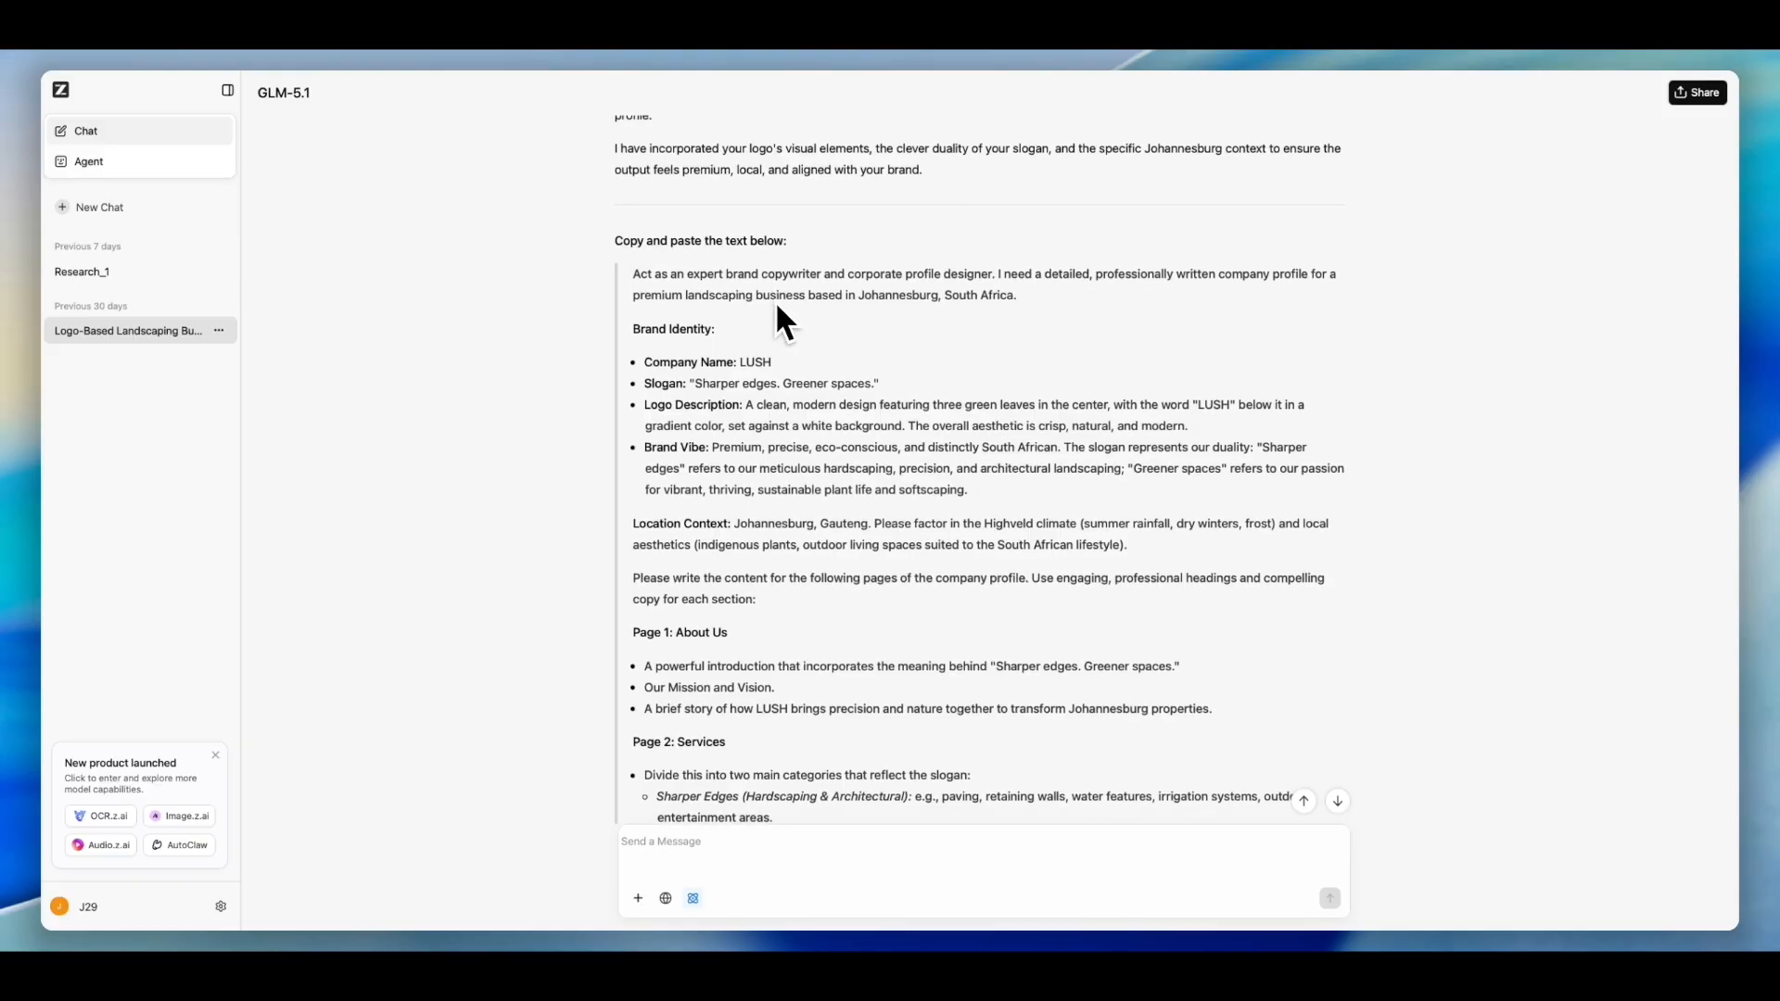
pyautogui.scroll(-1, 777, 304)
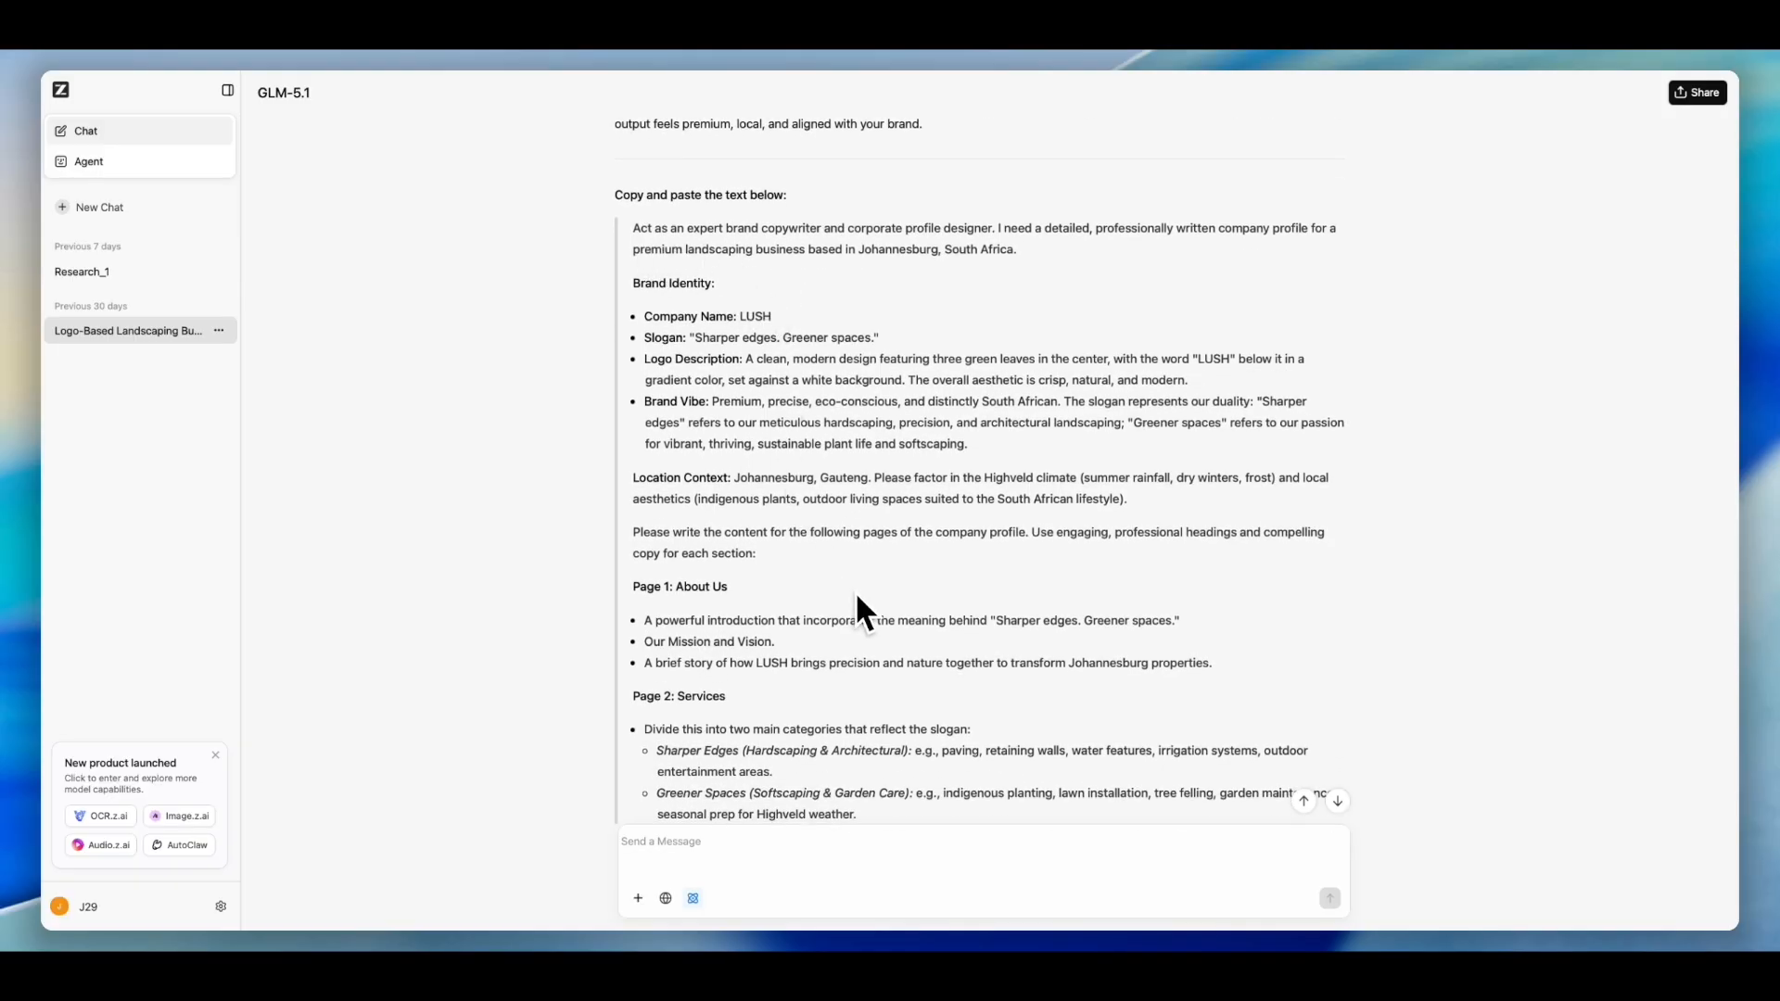
pyautogui.scroll(-1, 876, 582)
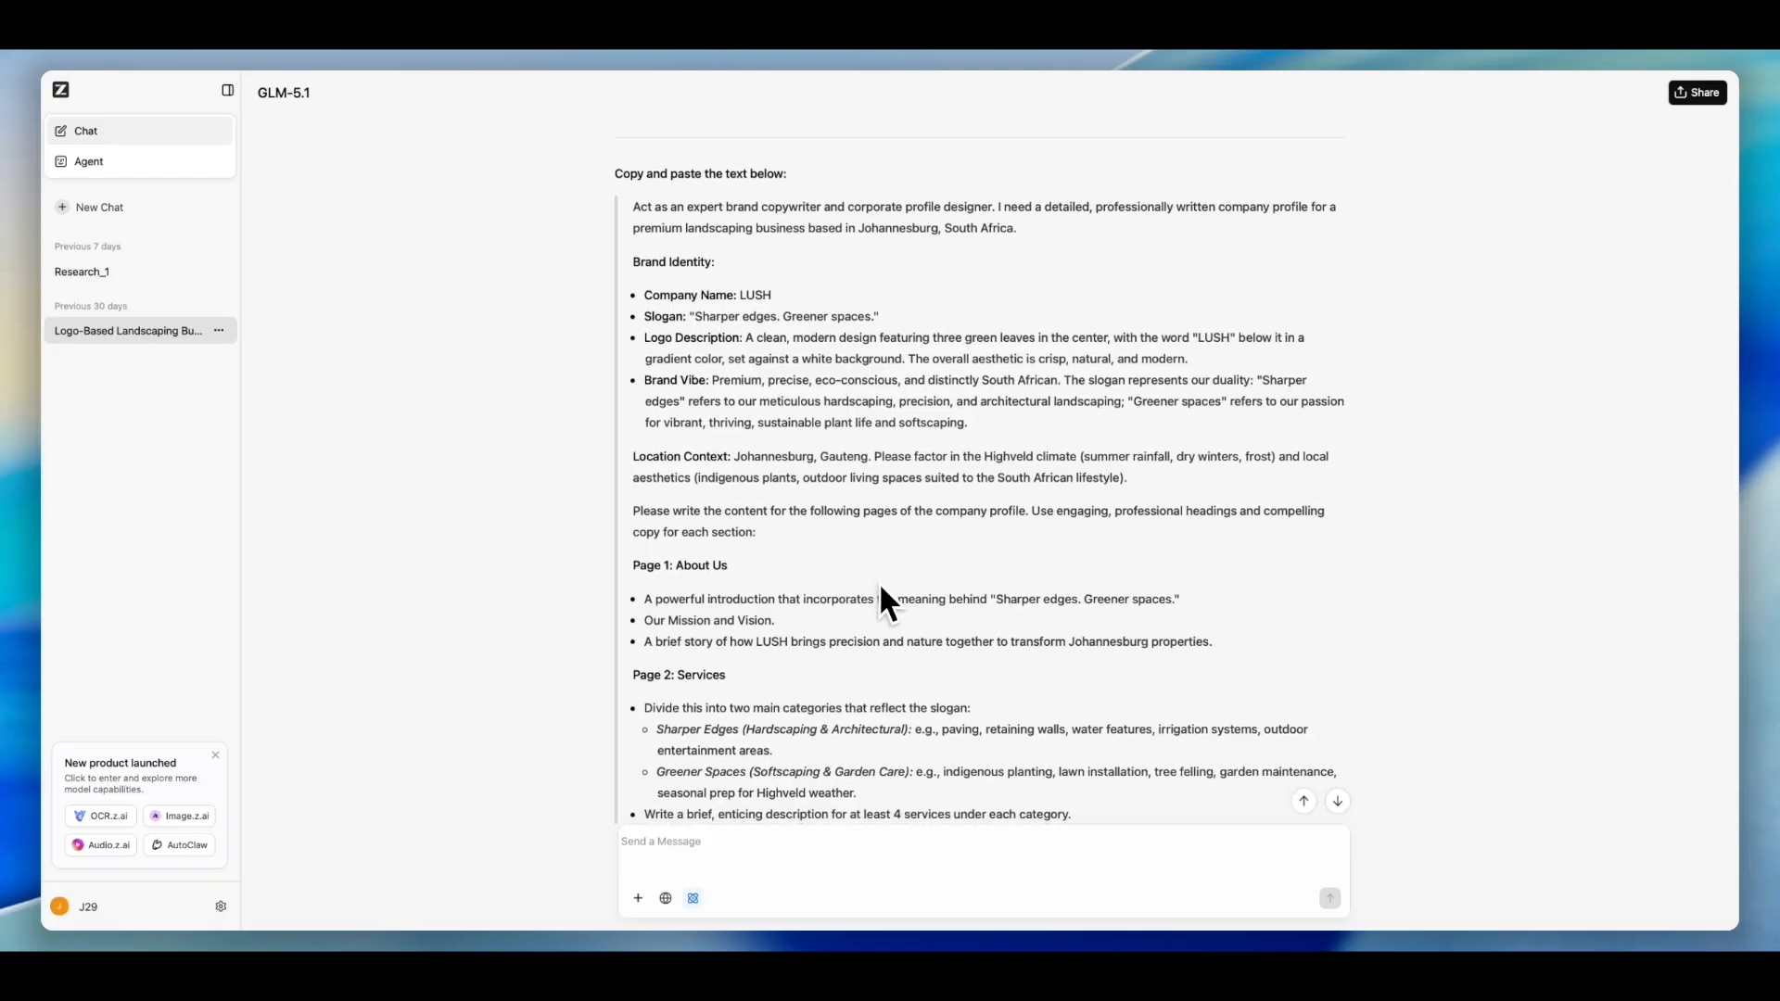
pyautogui.scroll(-2, 881, 593)
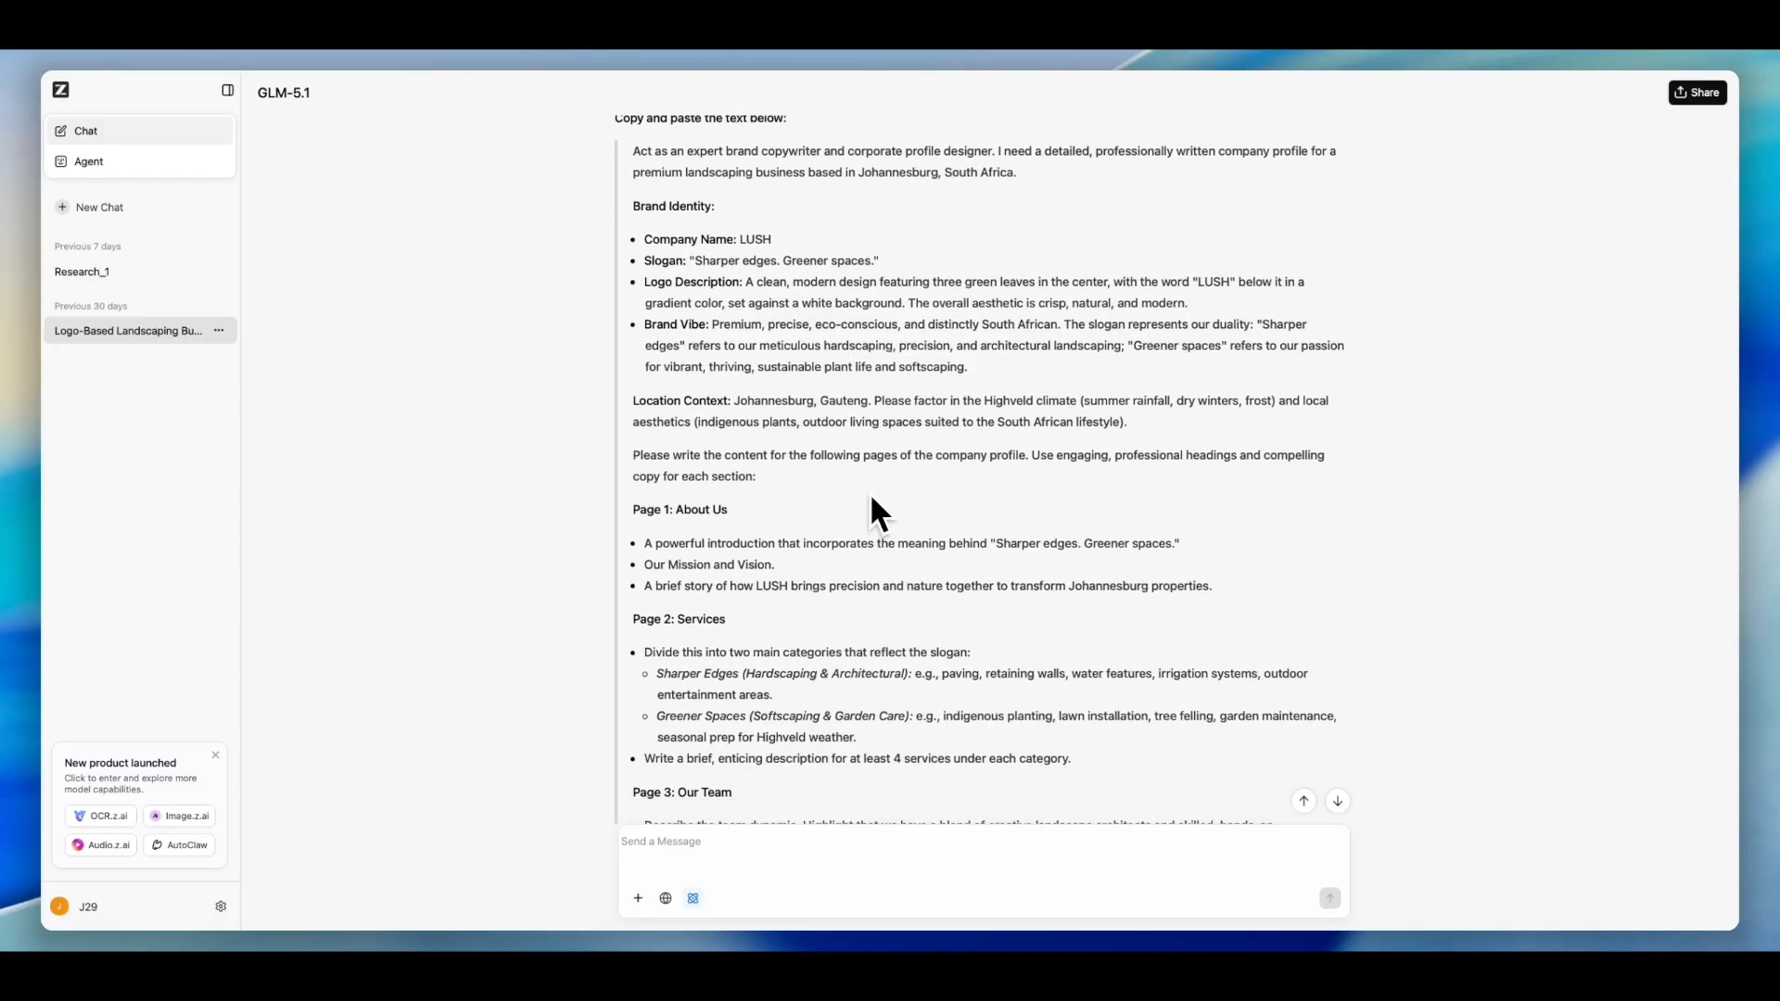
pyautogui.scroll(-1, 872, 498)
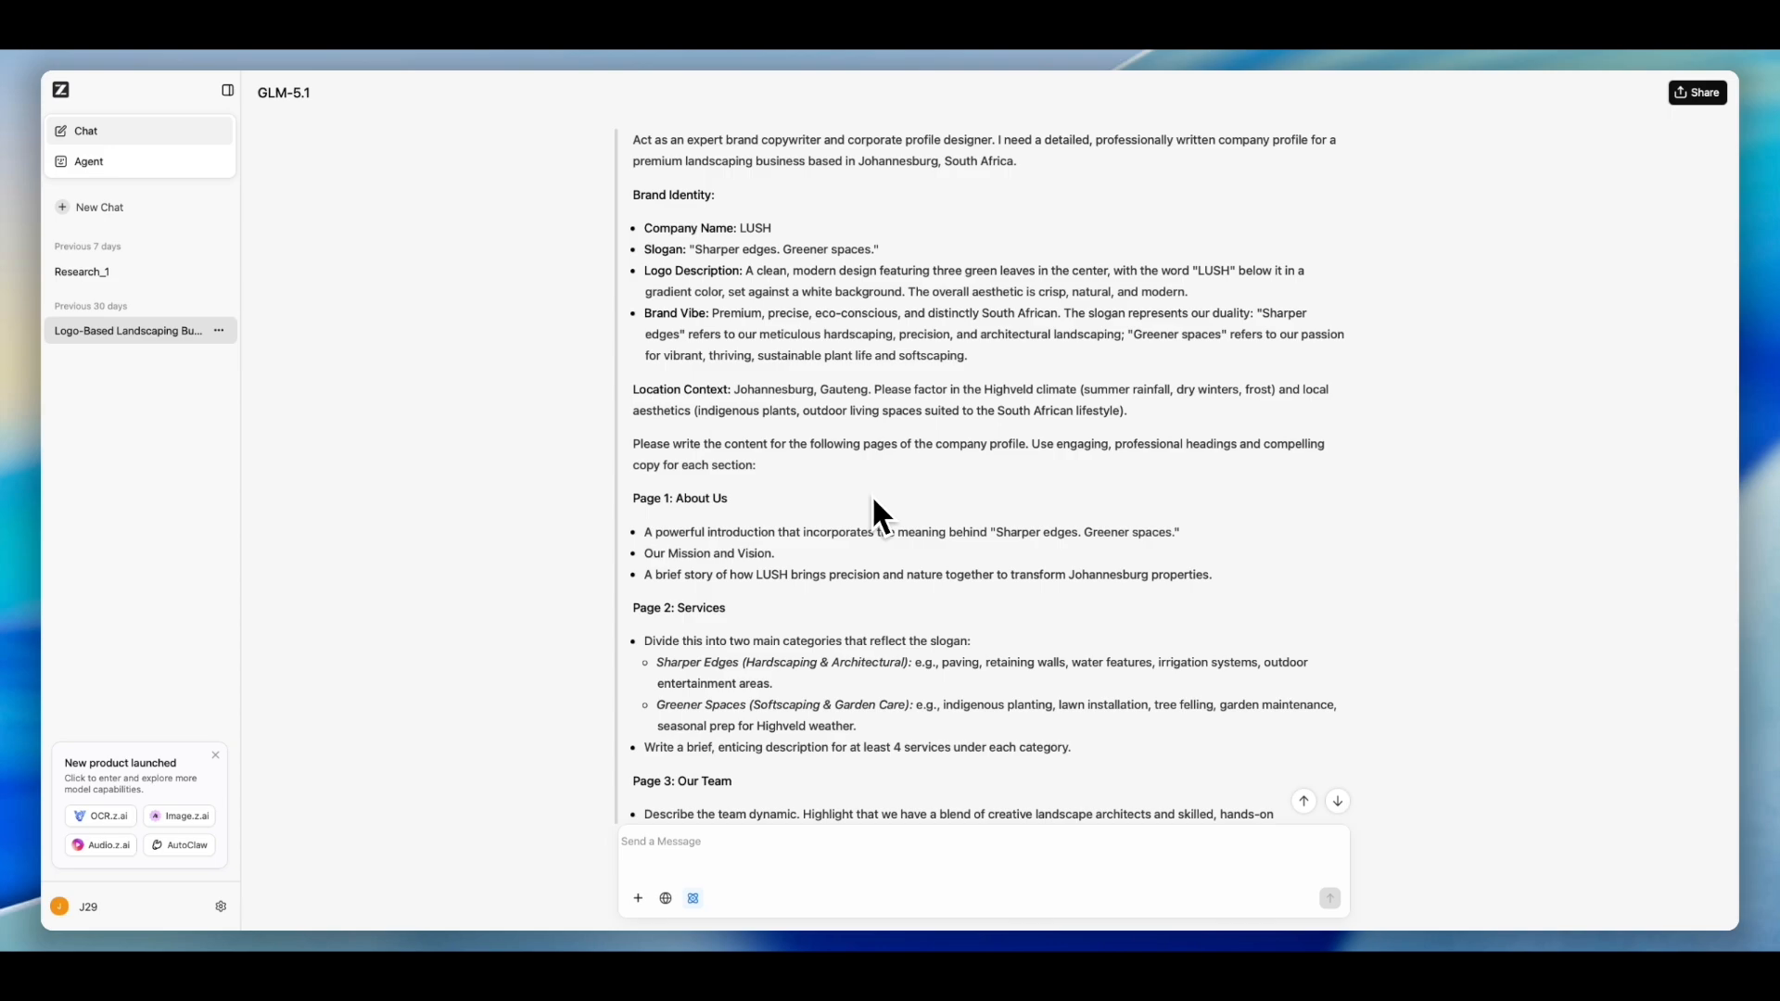
# - Expand the full original request message in the chat and read through its brand identity and page instructions
pyautogui.scroll(-5, 874, 501)
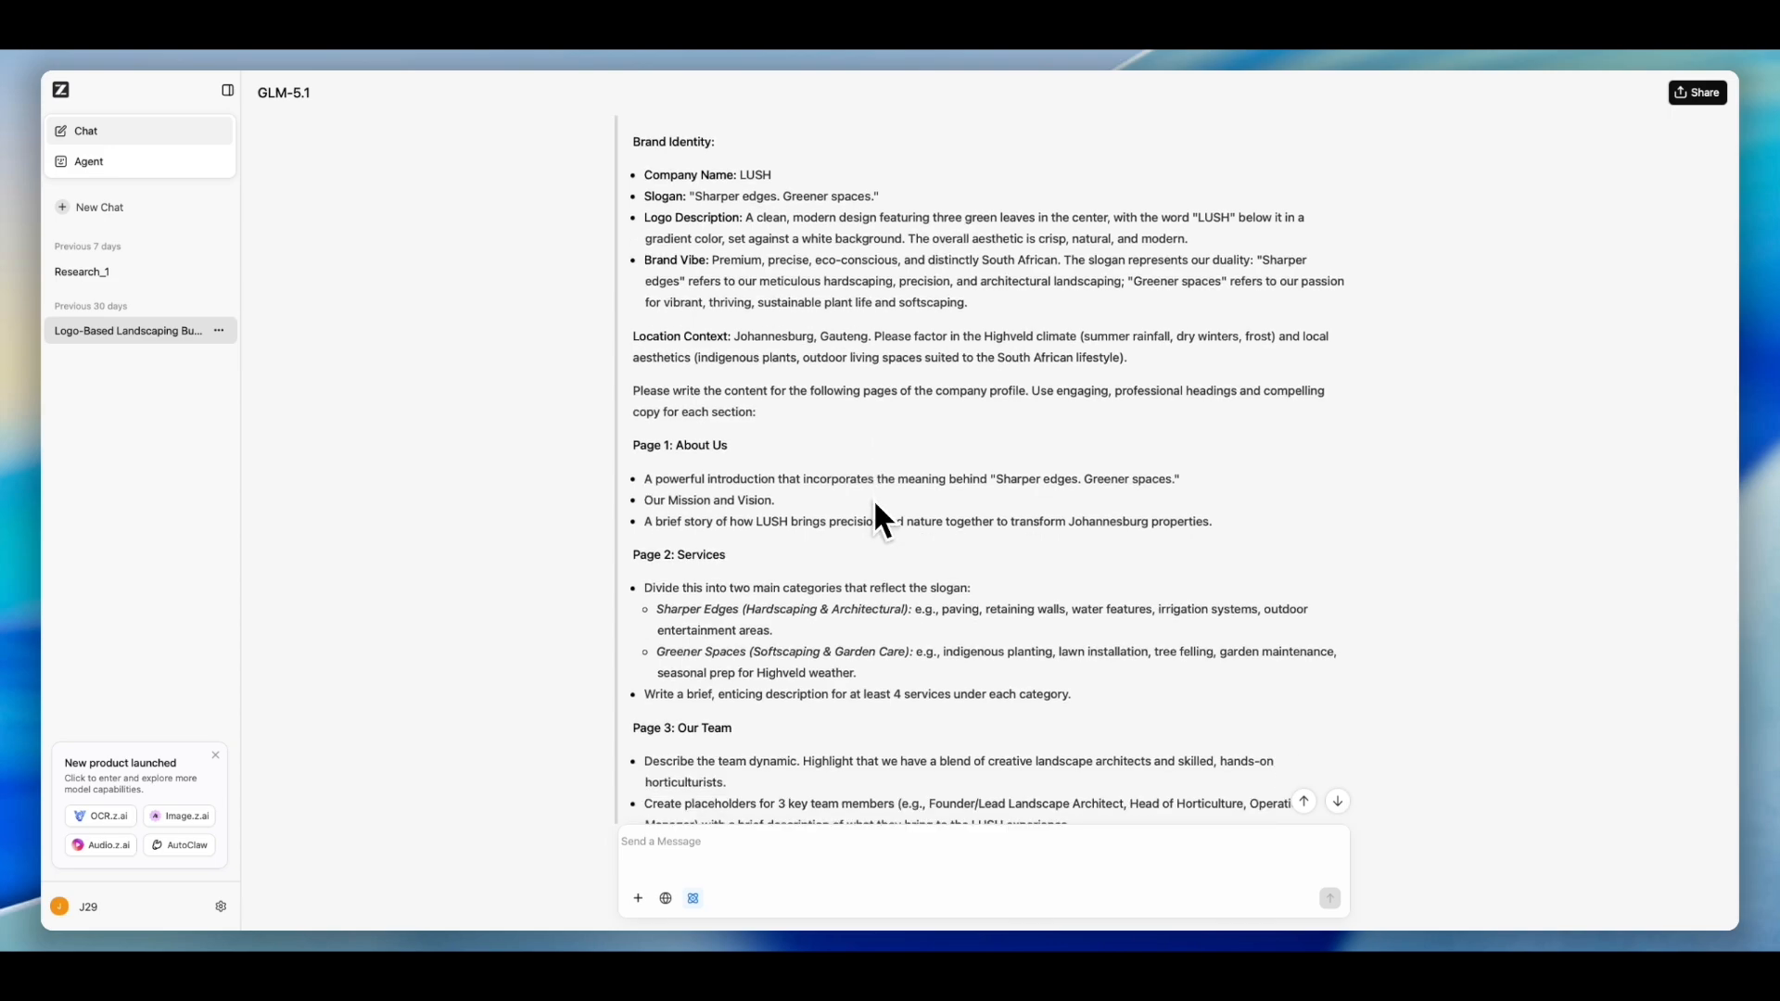
pyautogui.scroll(-4, 875, 506)
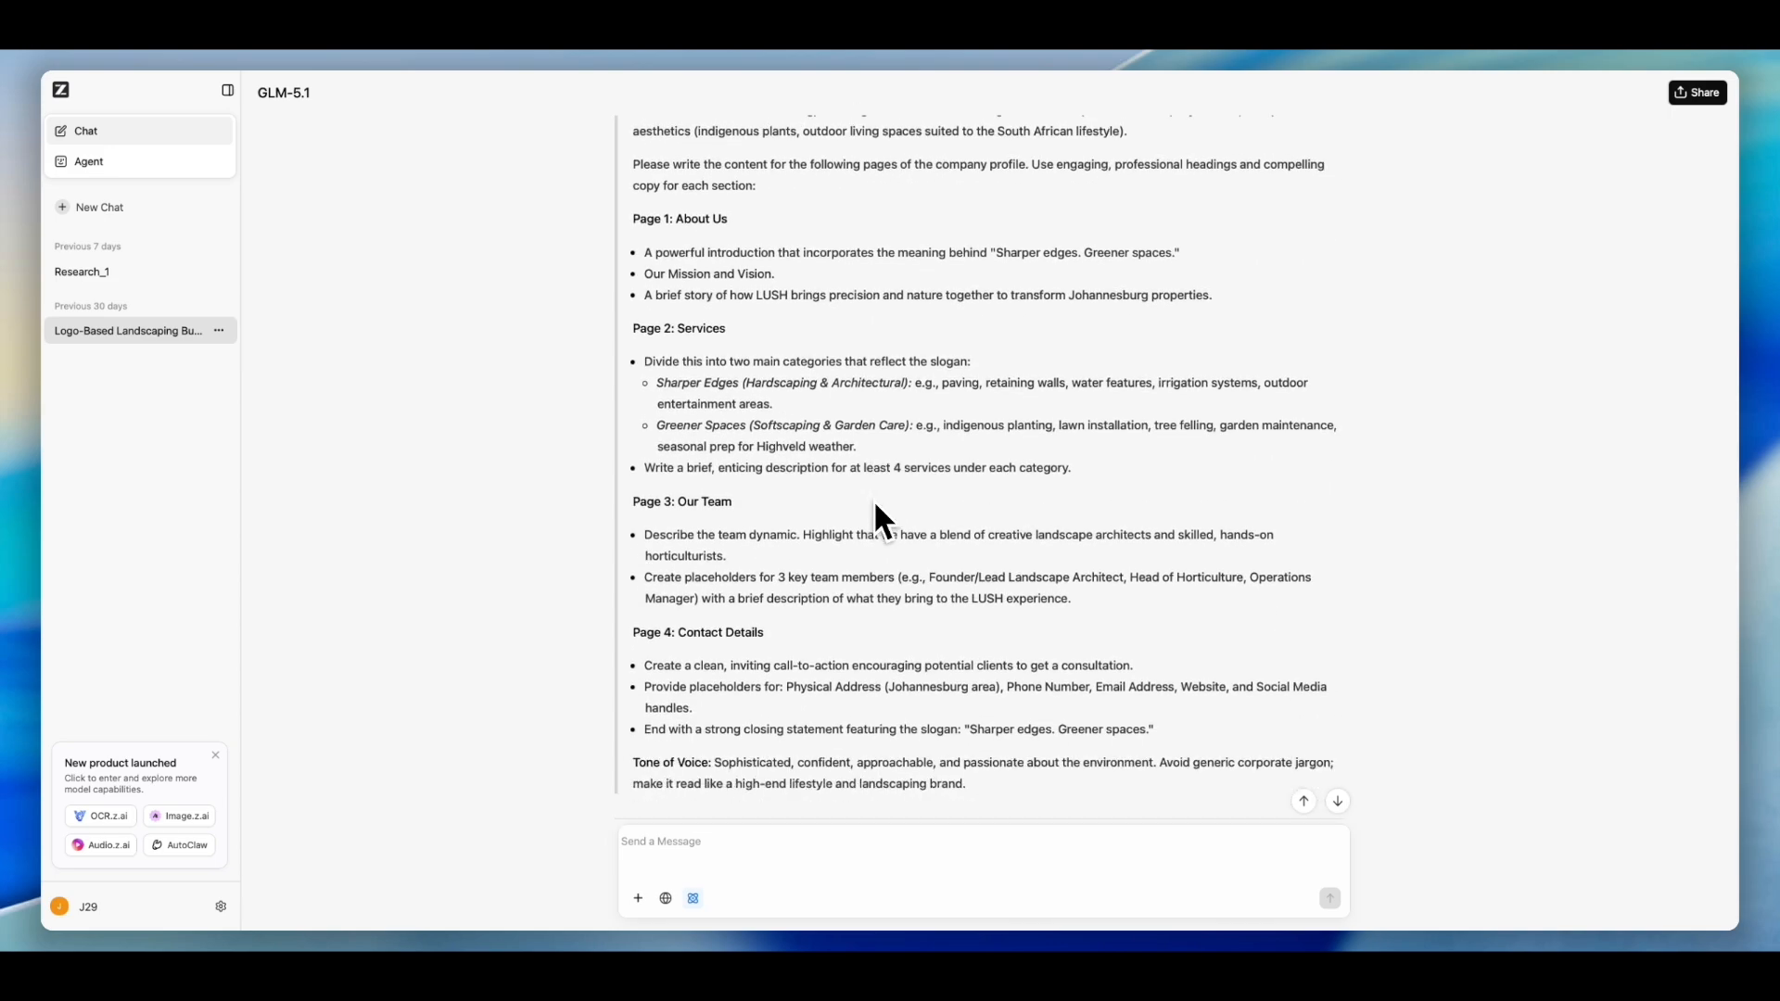
pyautogui.scroll(-10, 883, 634)
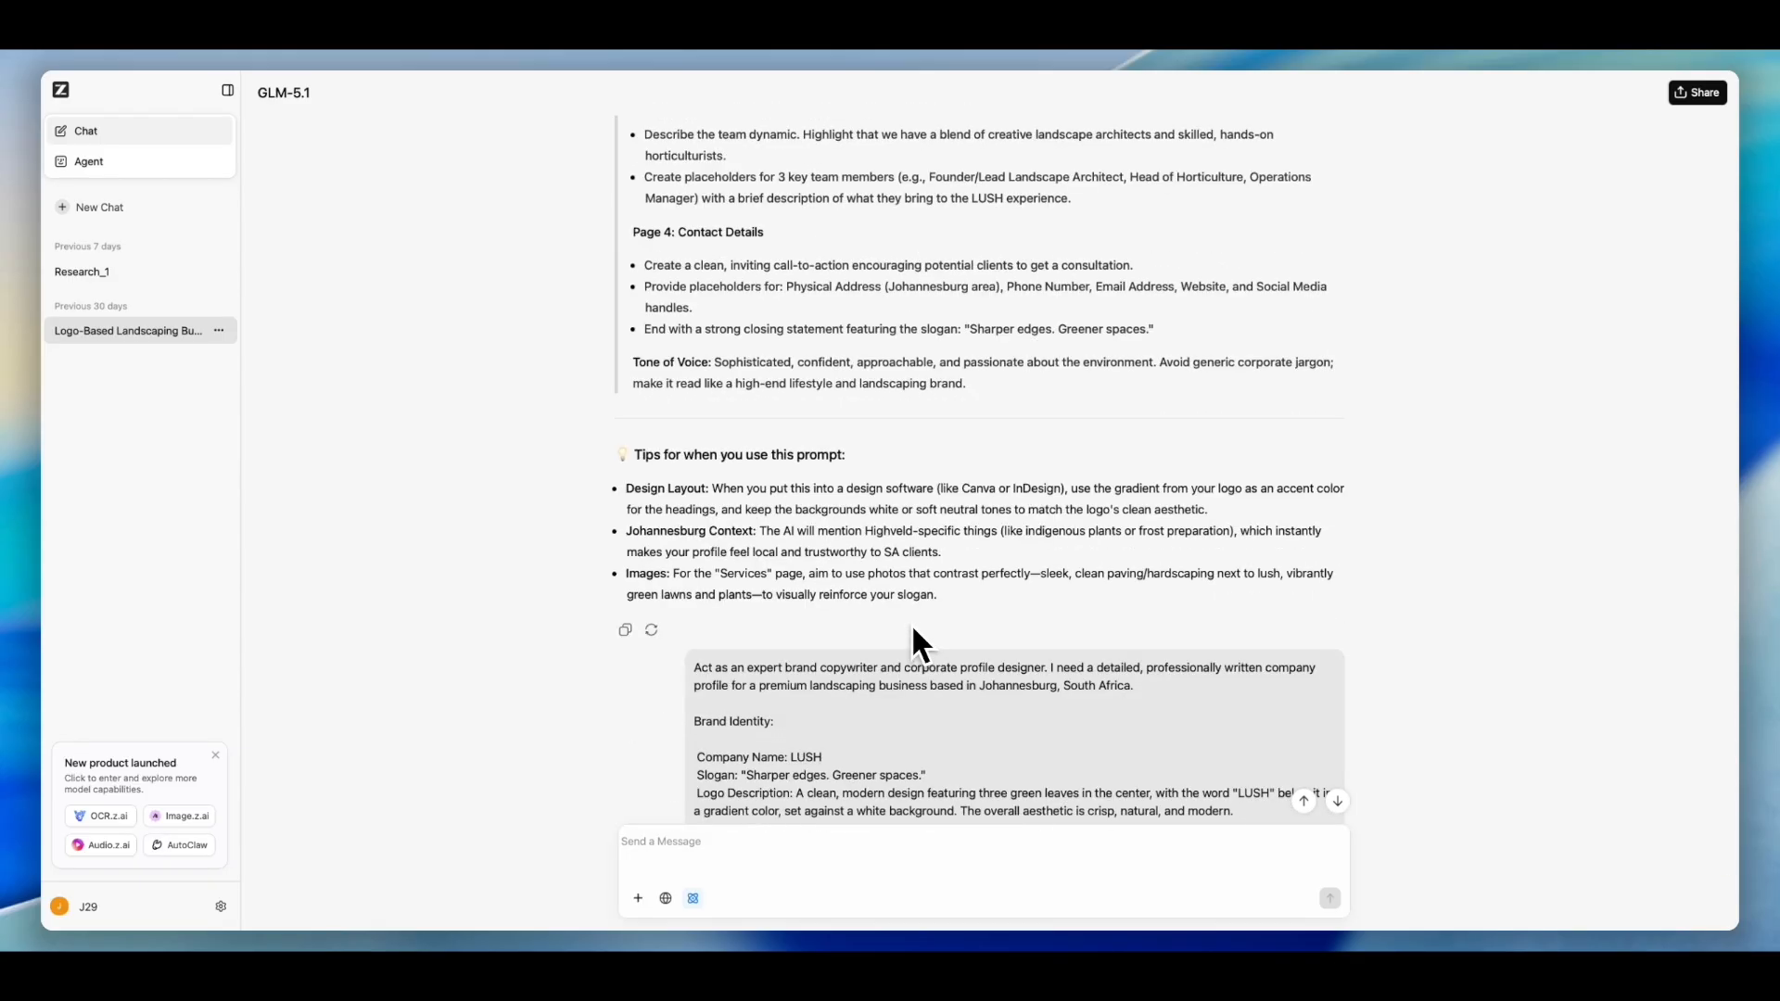
pyautogui.scroll(-9, 973, 598)
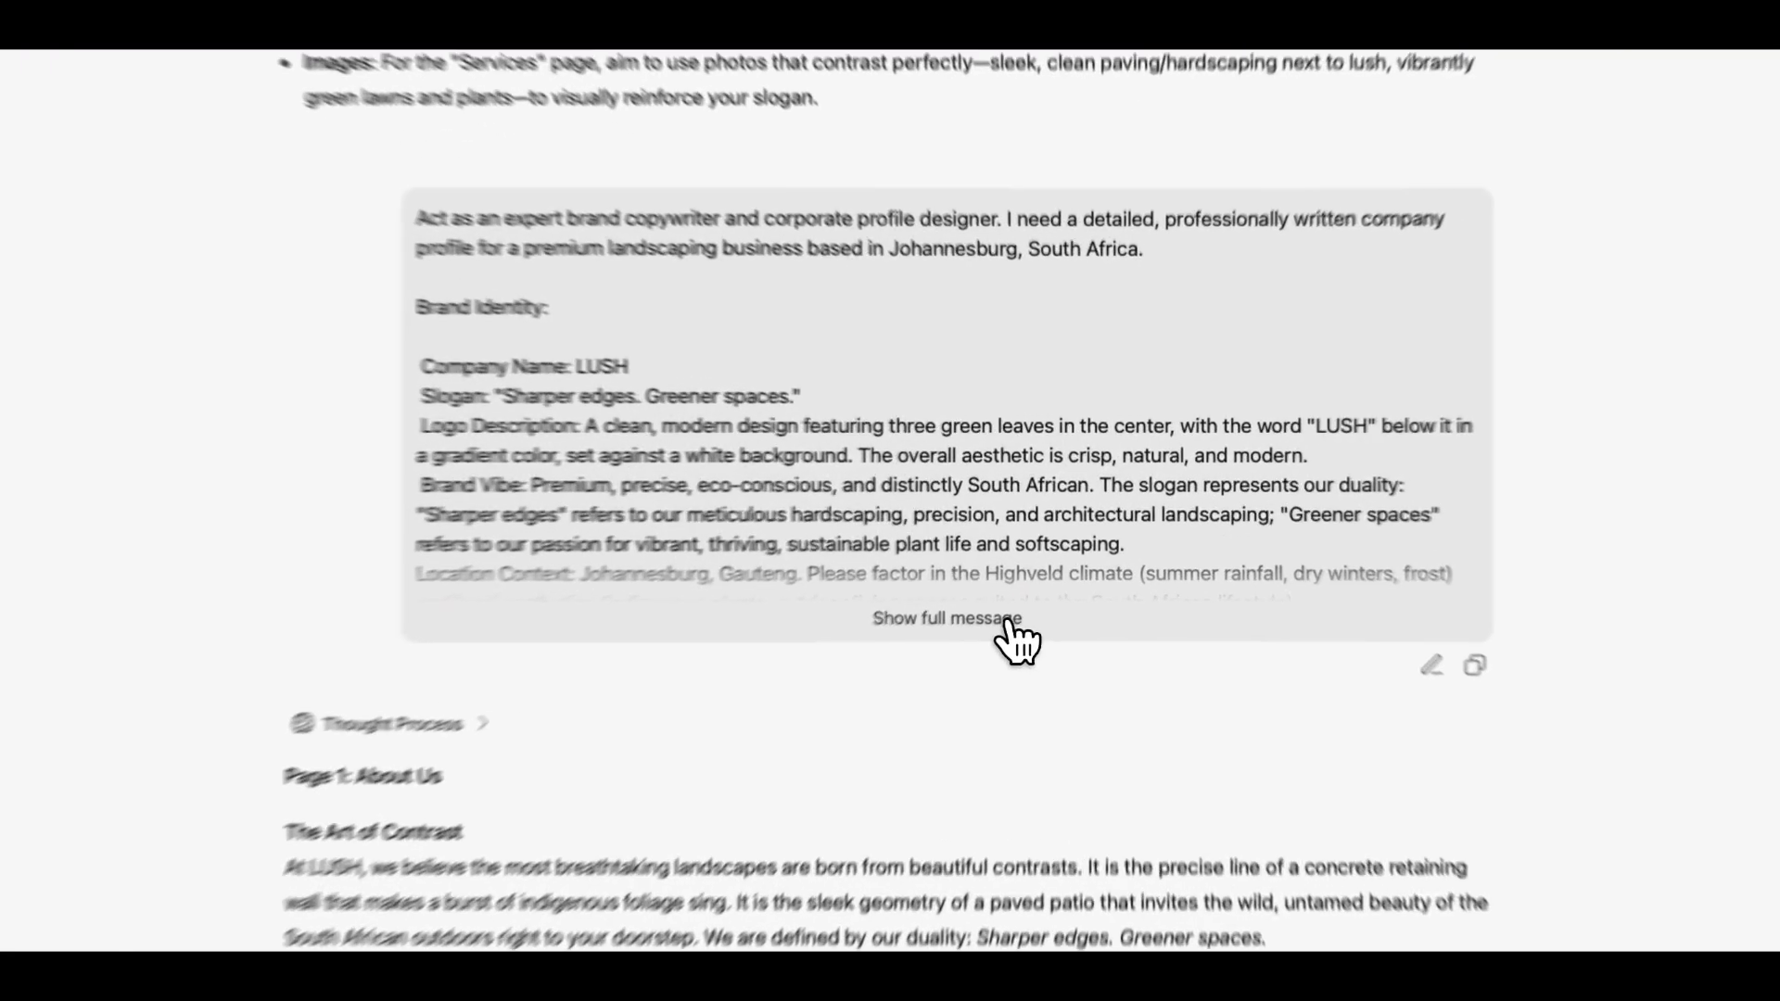
pyautogui.click(1051, 555)
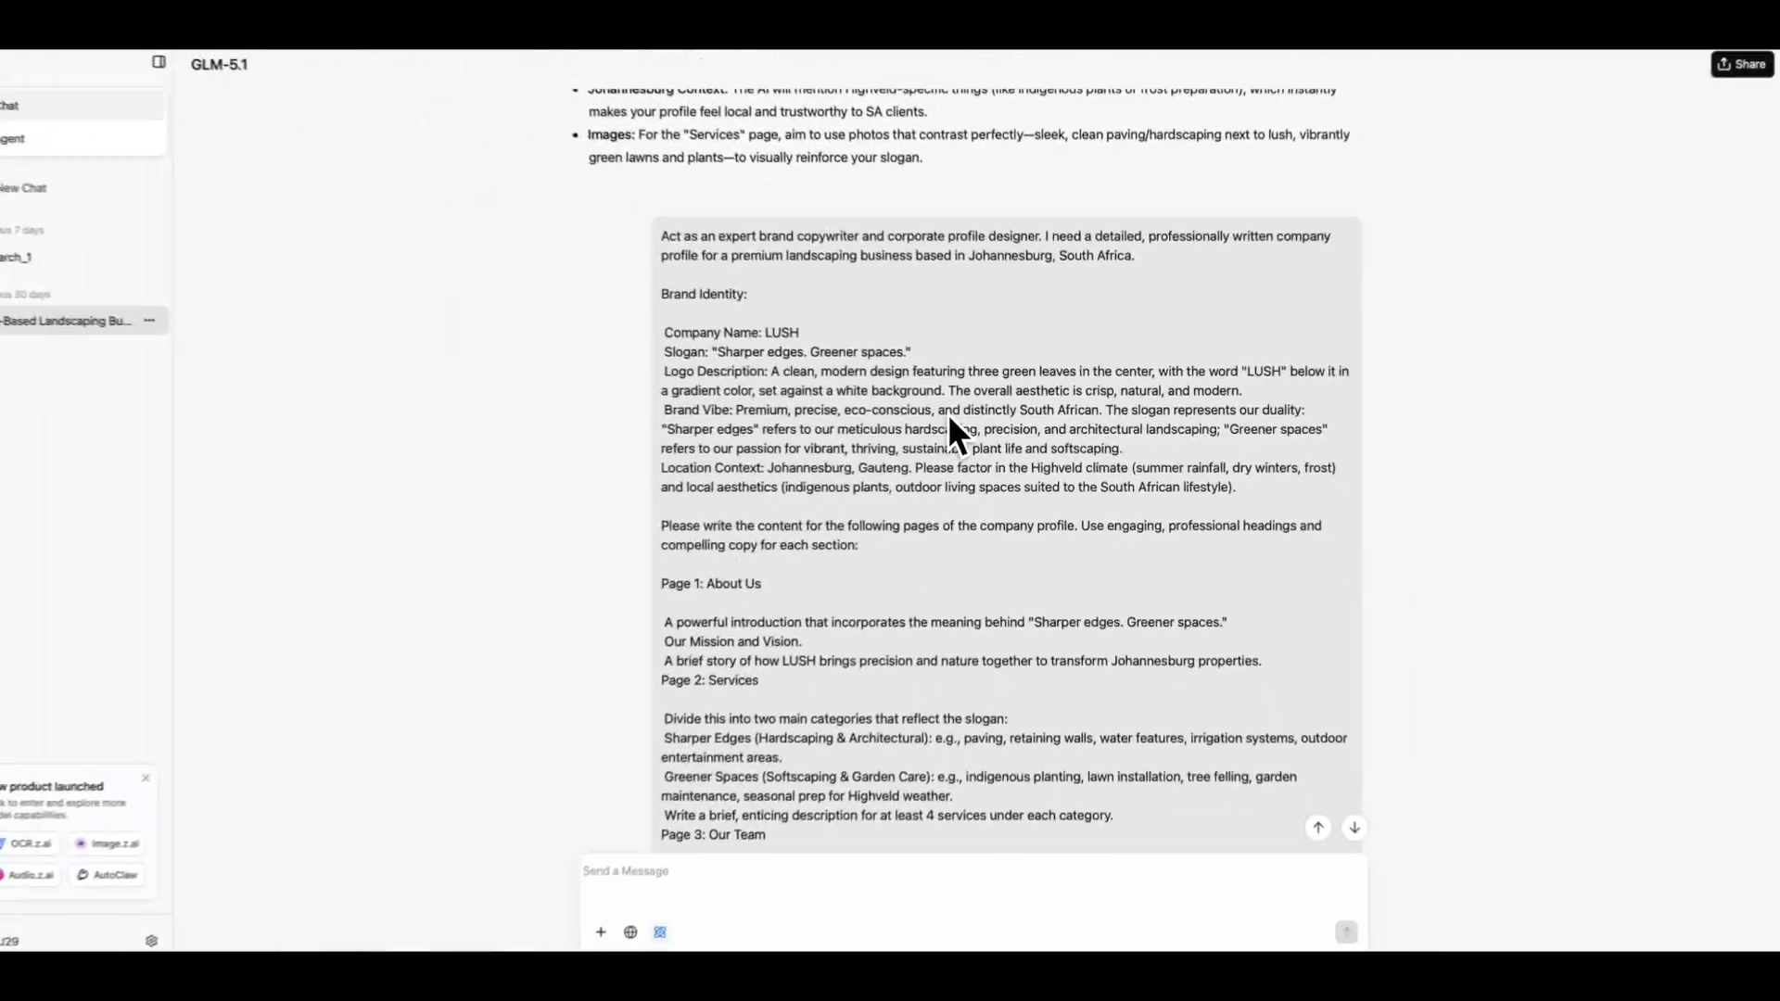
pyautogui.scroll(-3, 960, 417)
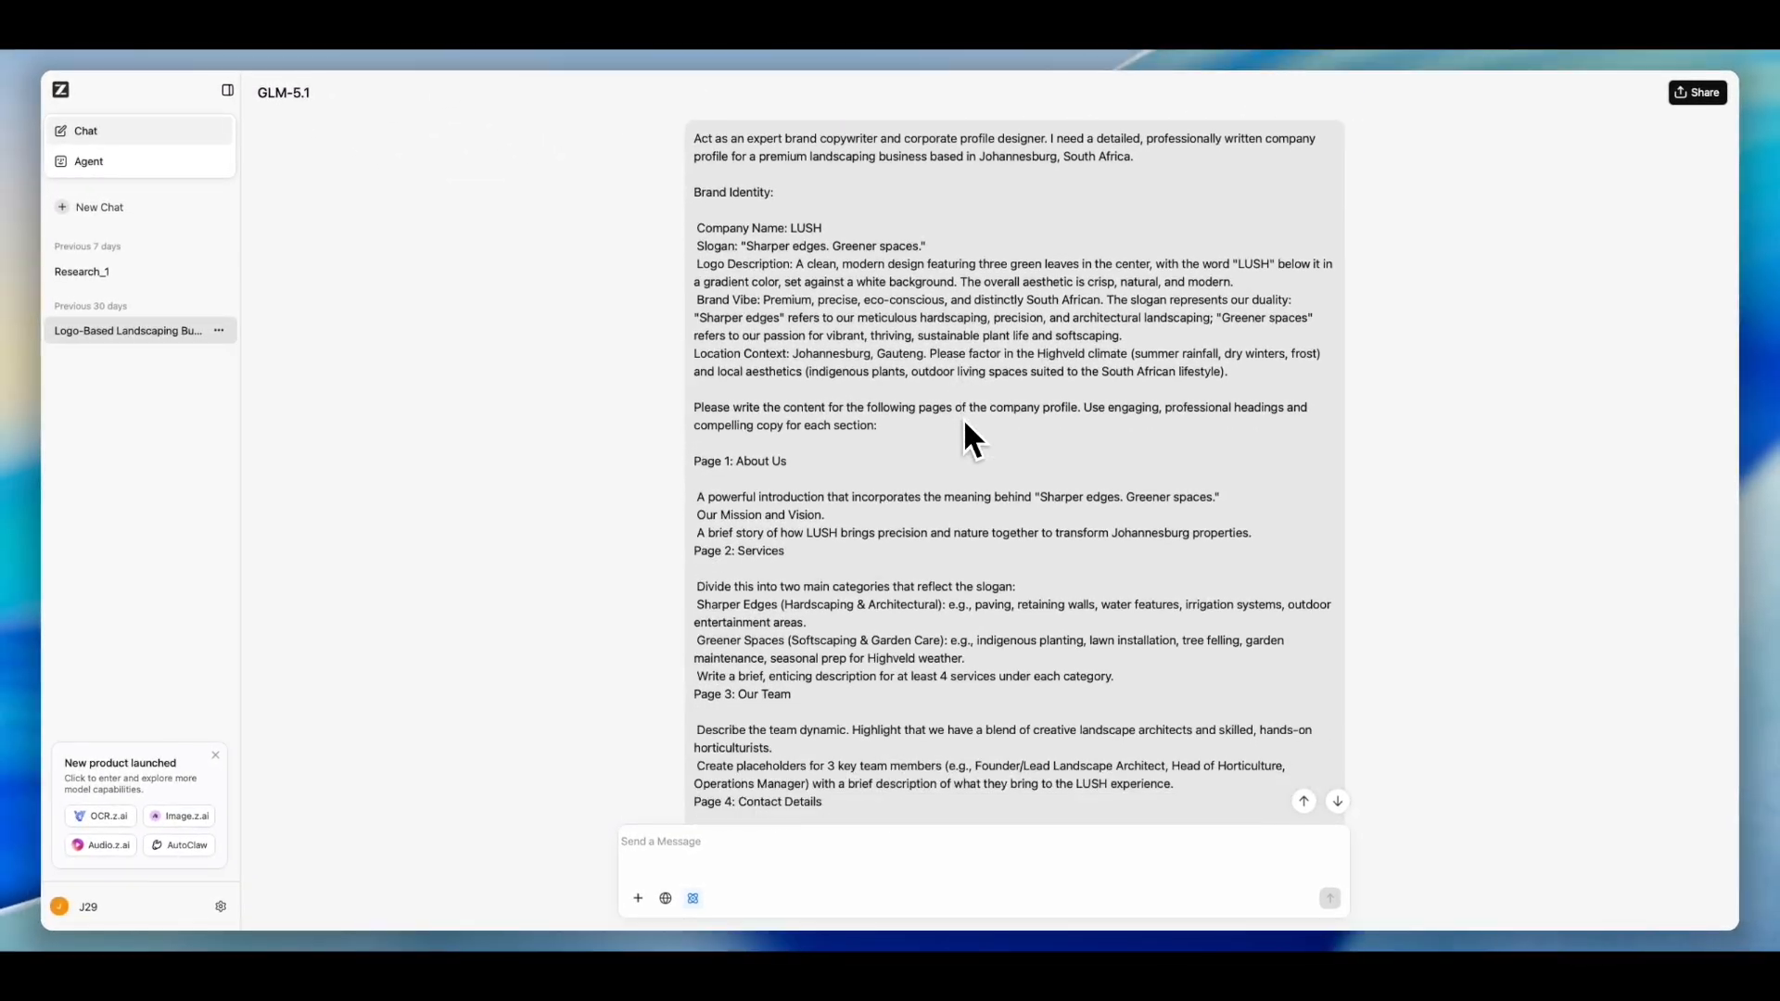
pyautogui.scroll(-4, 964, 419)
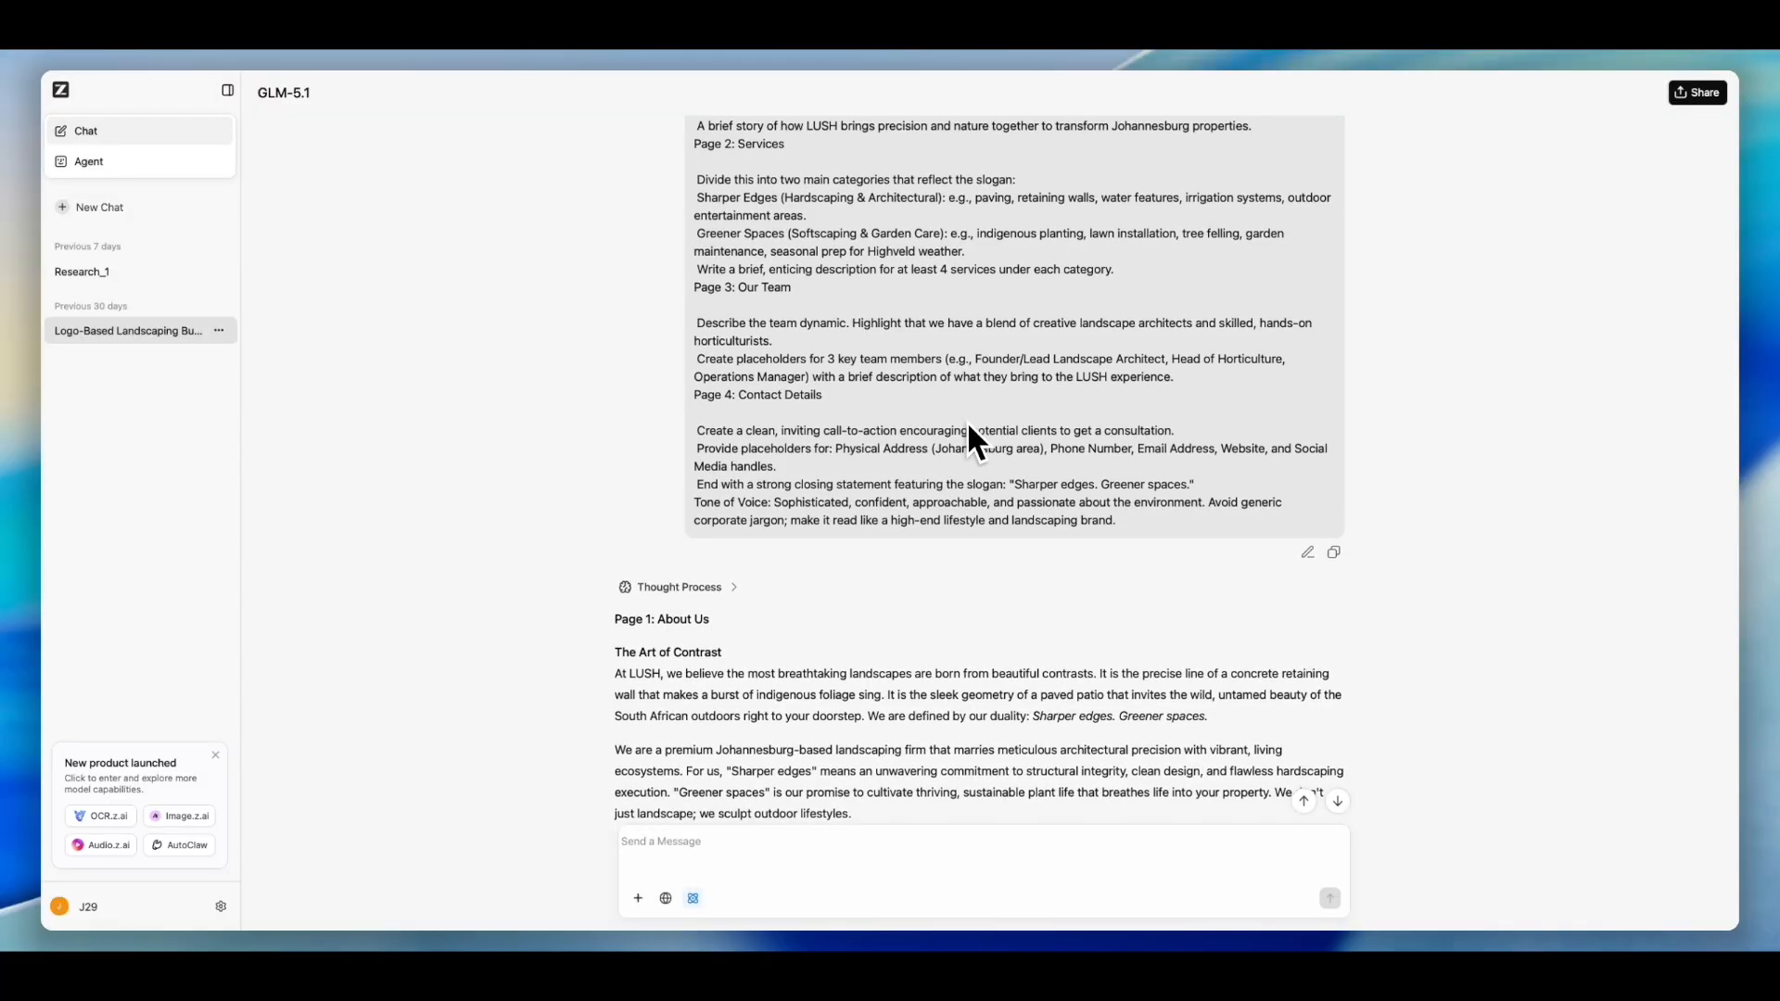
pyautogui.scroll(-4, 969, 426)
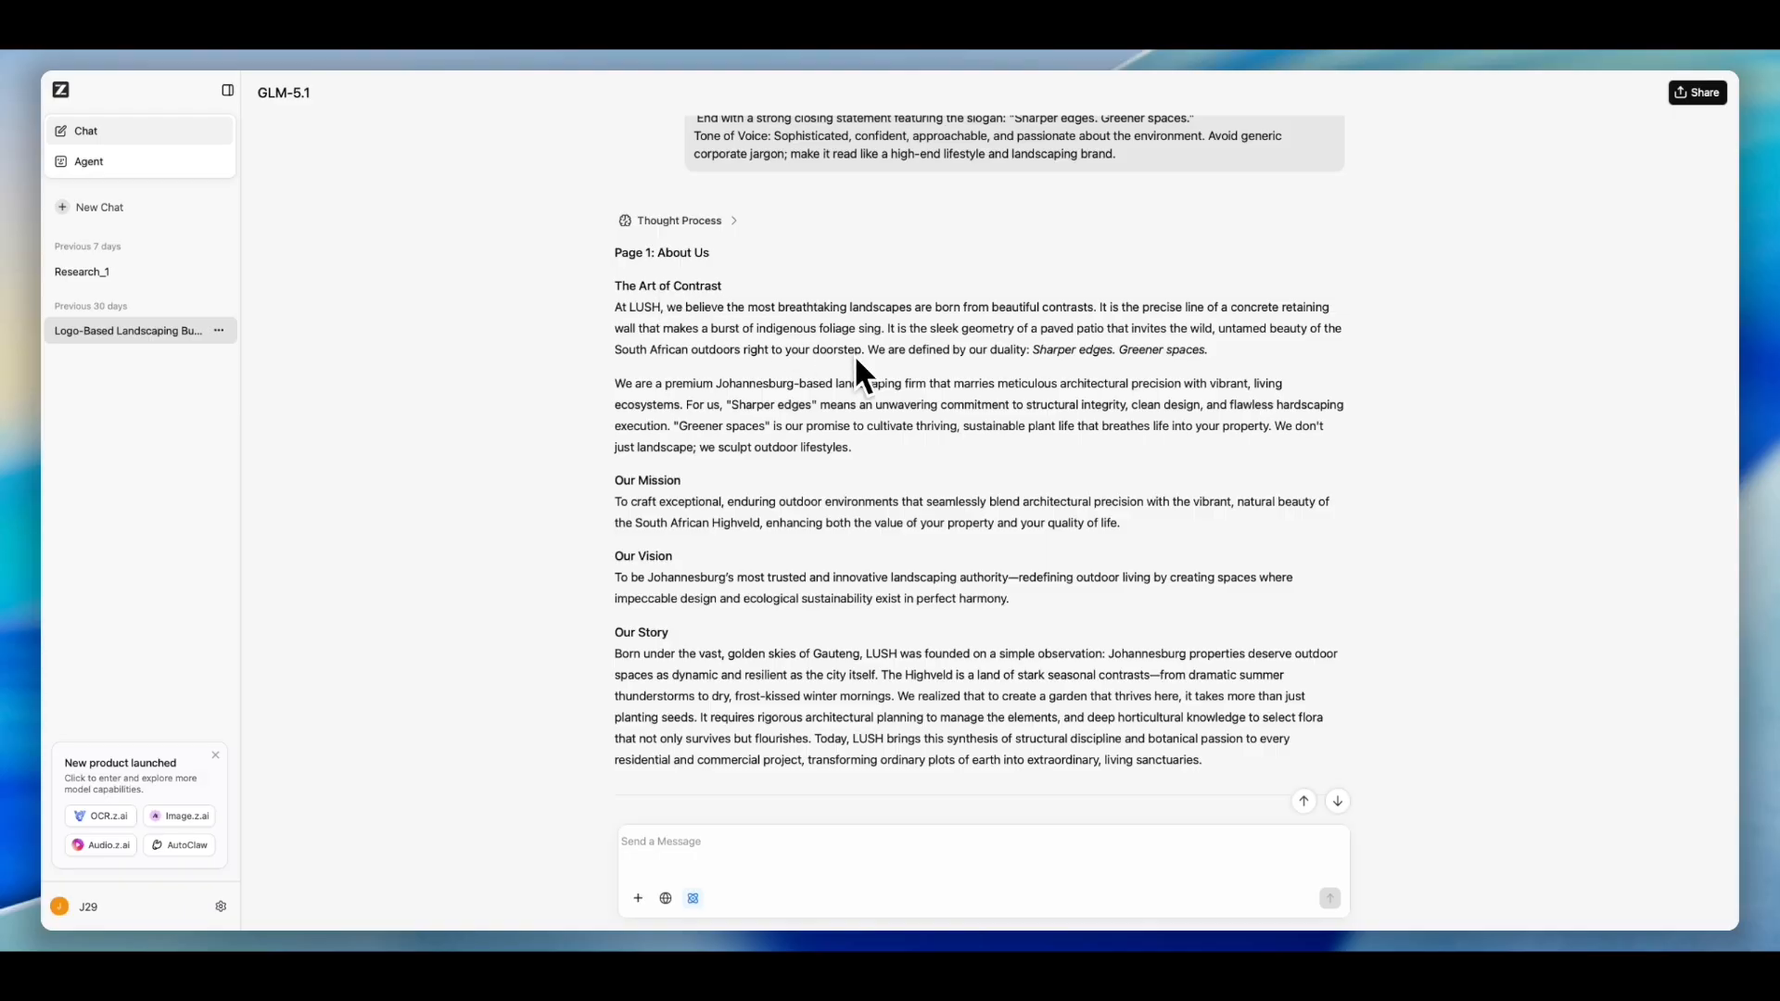
# - Read through the generated About Us, Services, Our Team and Contact Details copy in the response
pyautogui.scroll(-1, 766, 481)
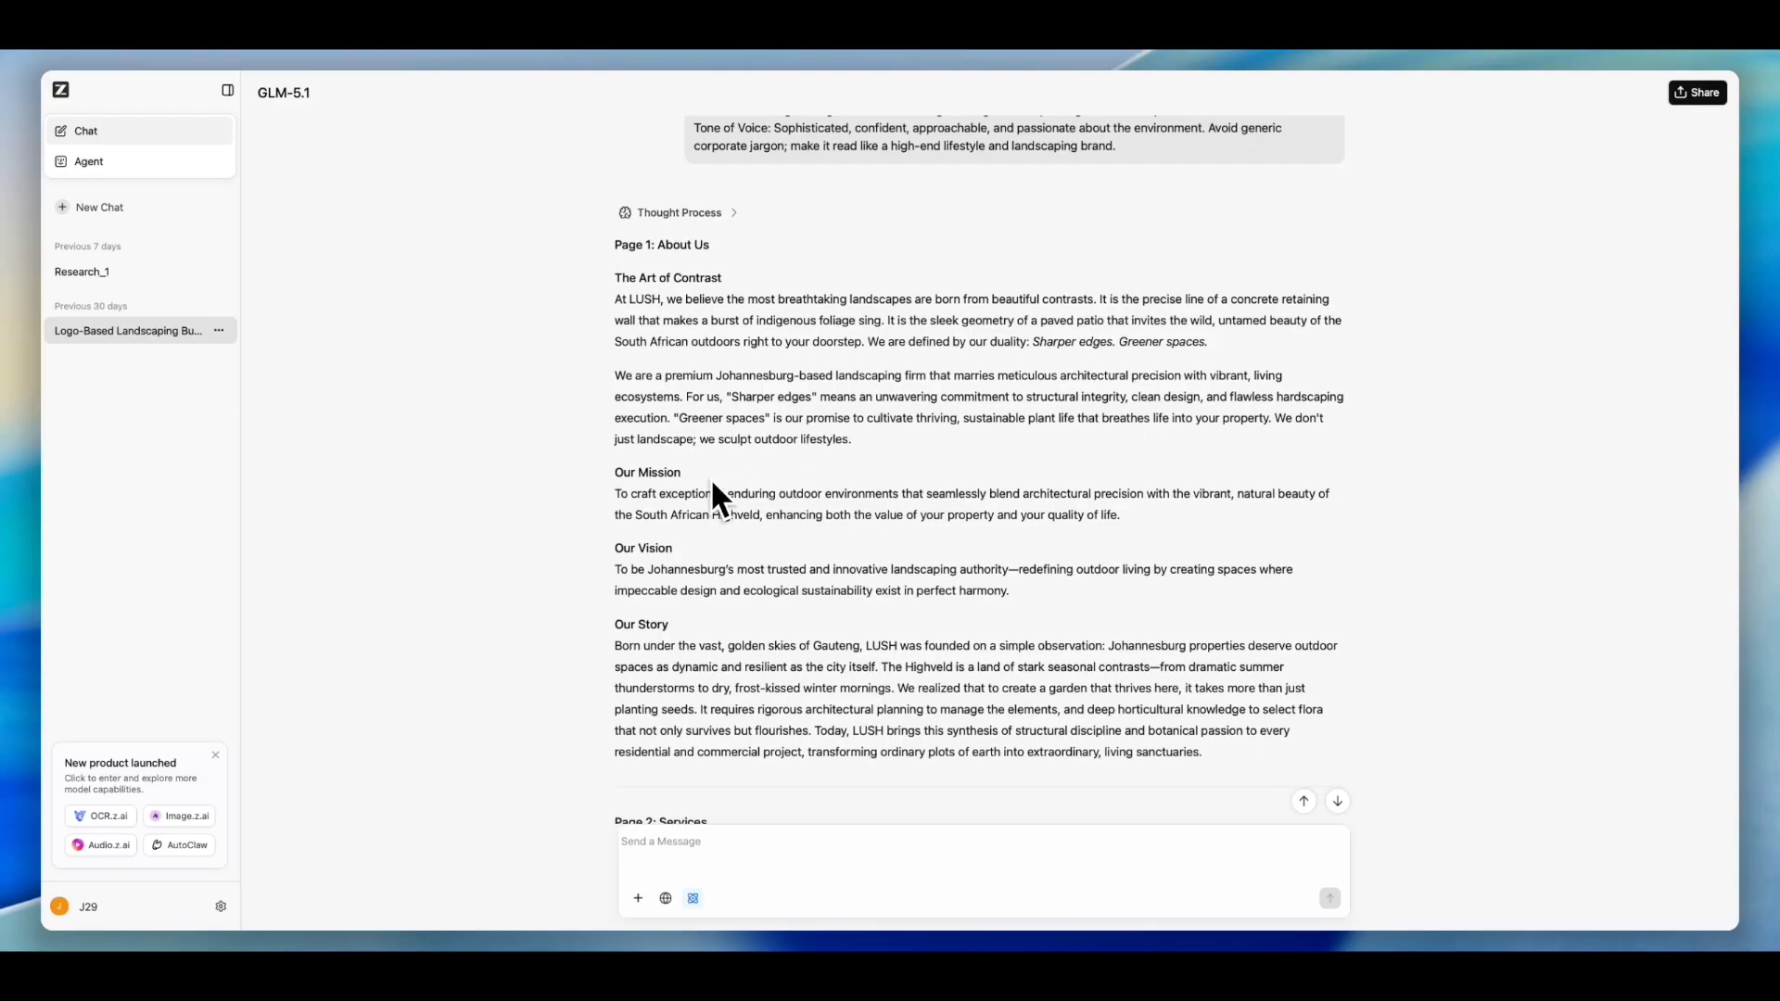
pyautogui.scroll(-1, 744, 533)
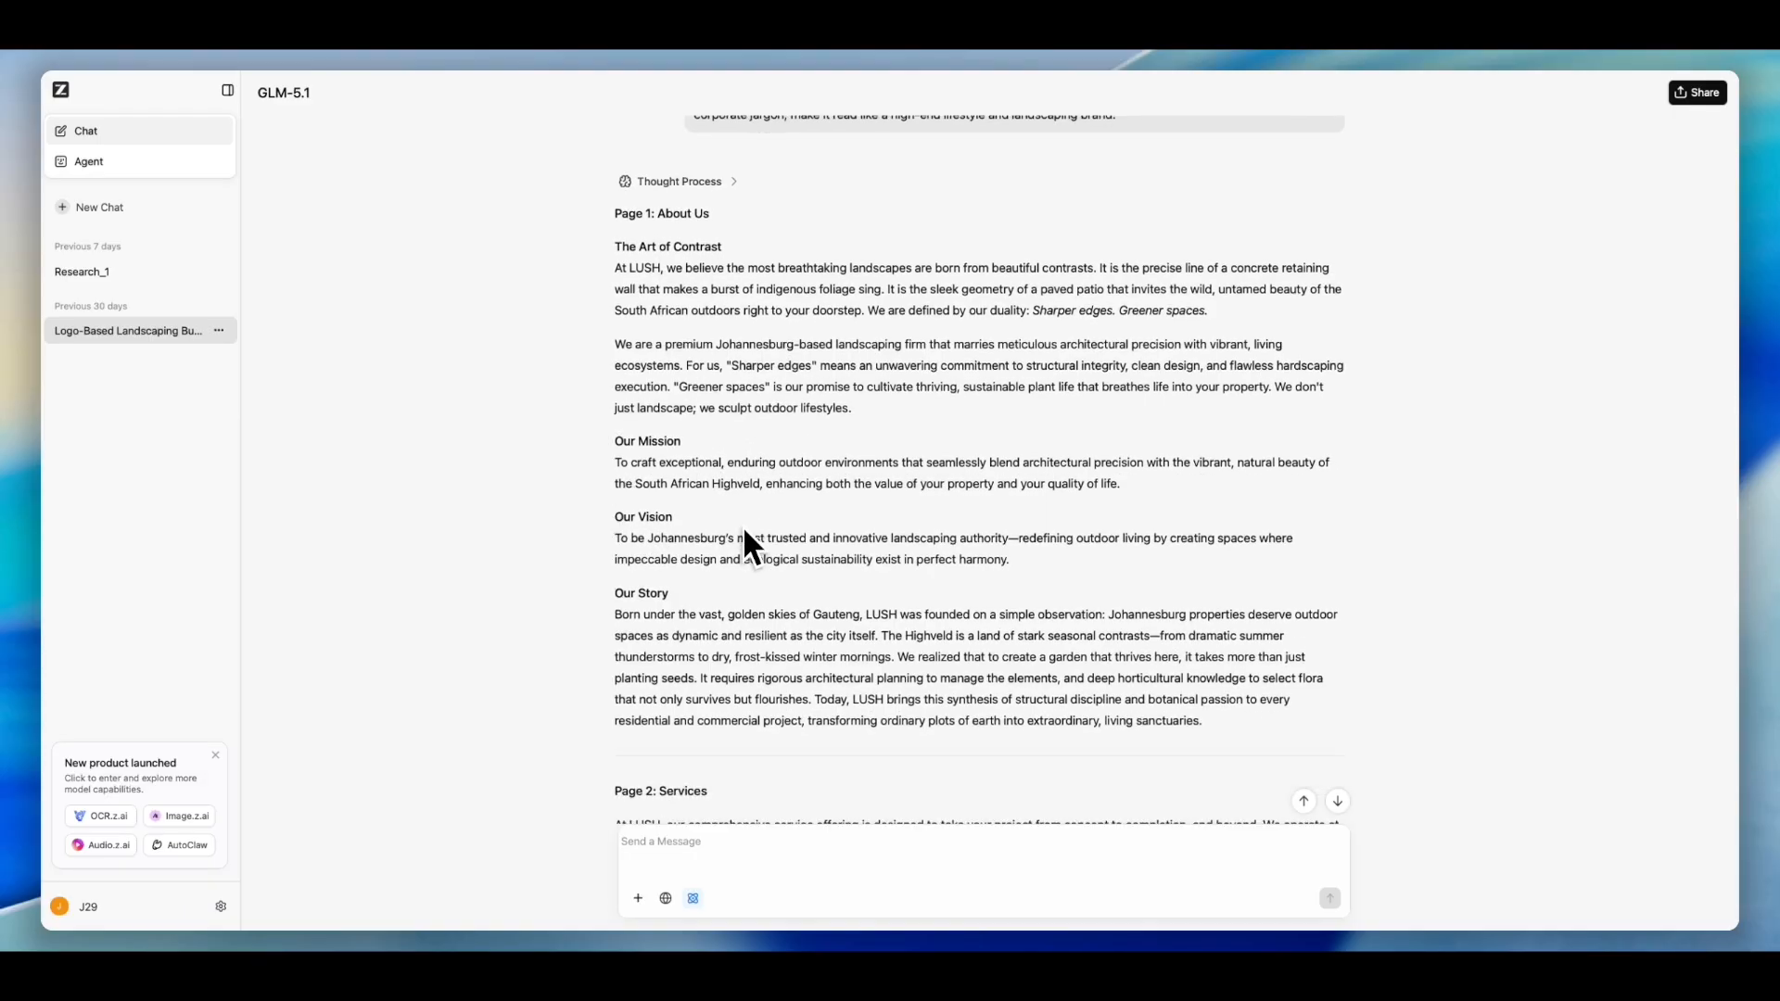
pyautogui.scroll(-3, 682, 585)
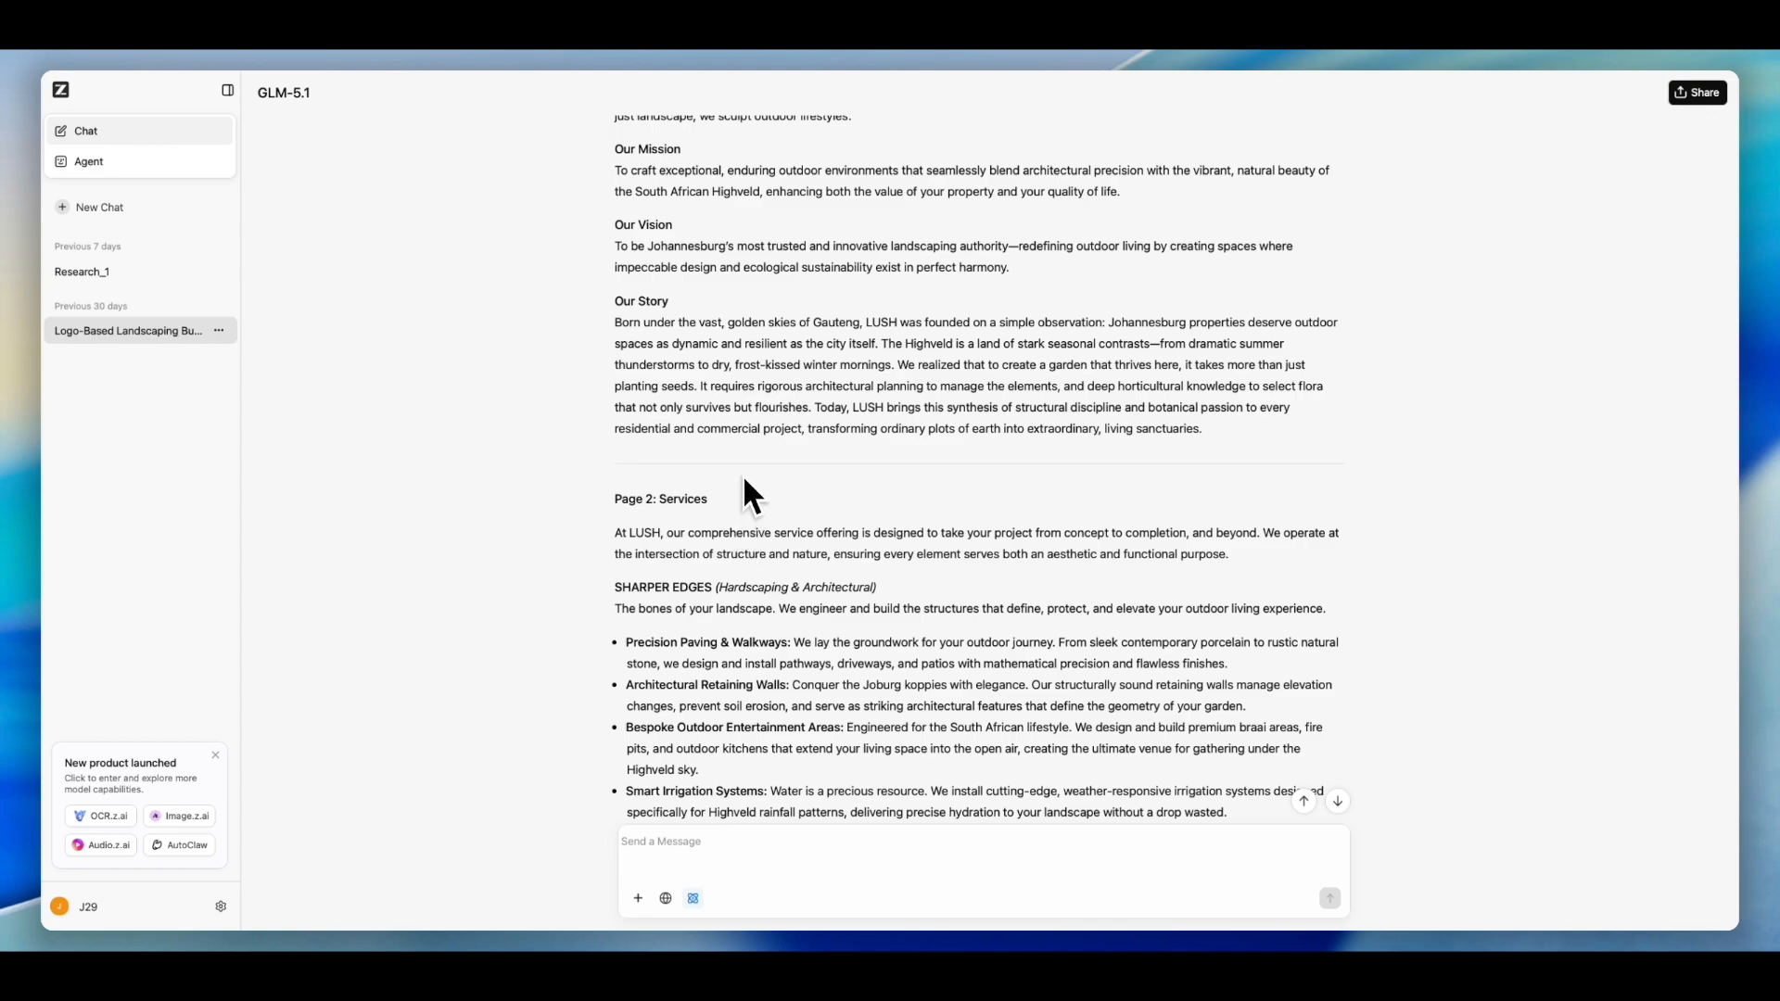
pyautogui.scroll(-5, 751, 498)
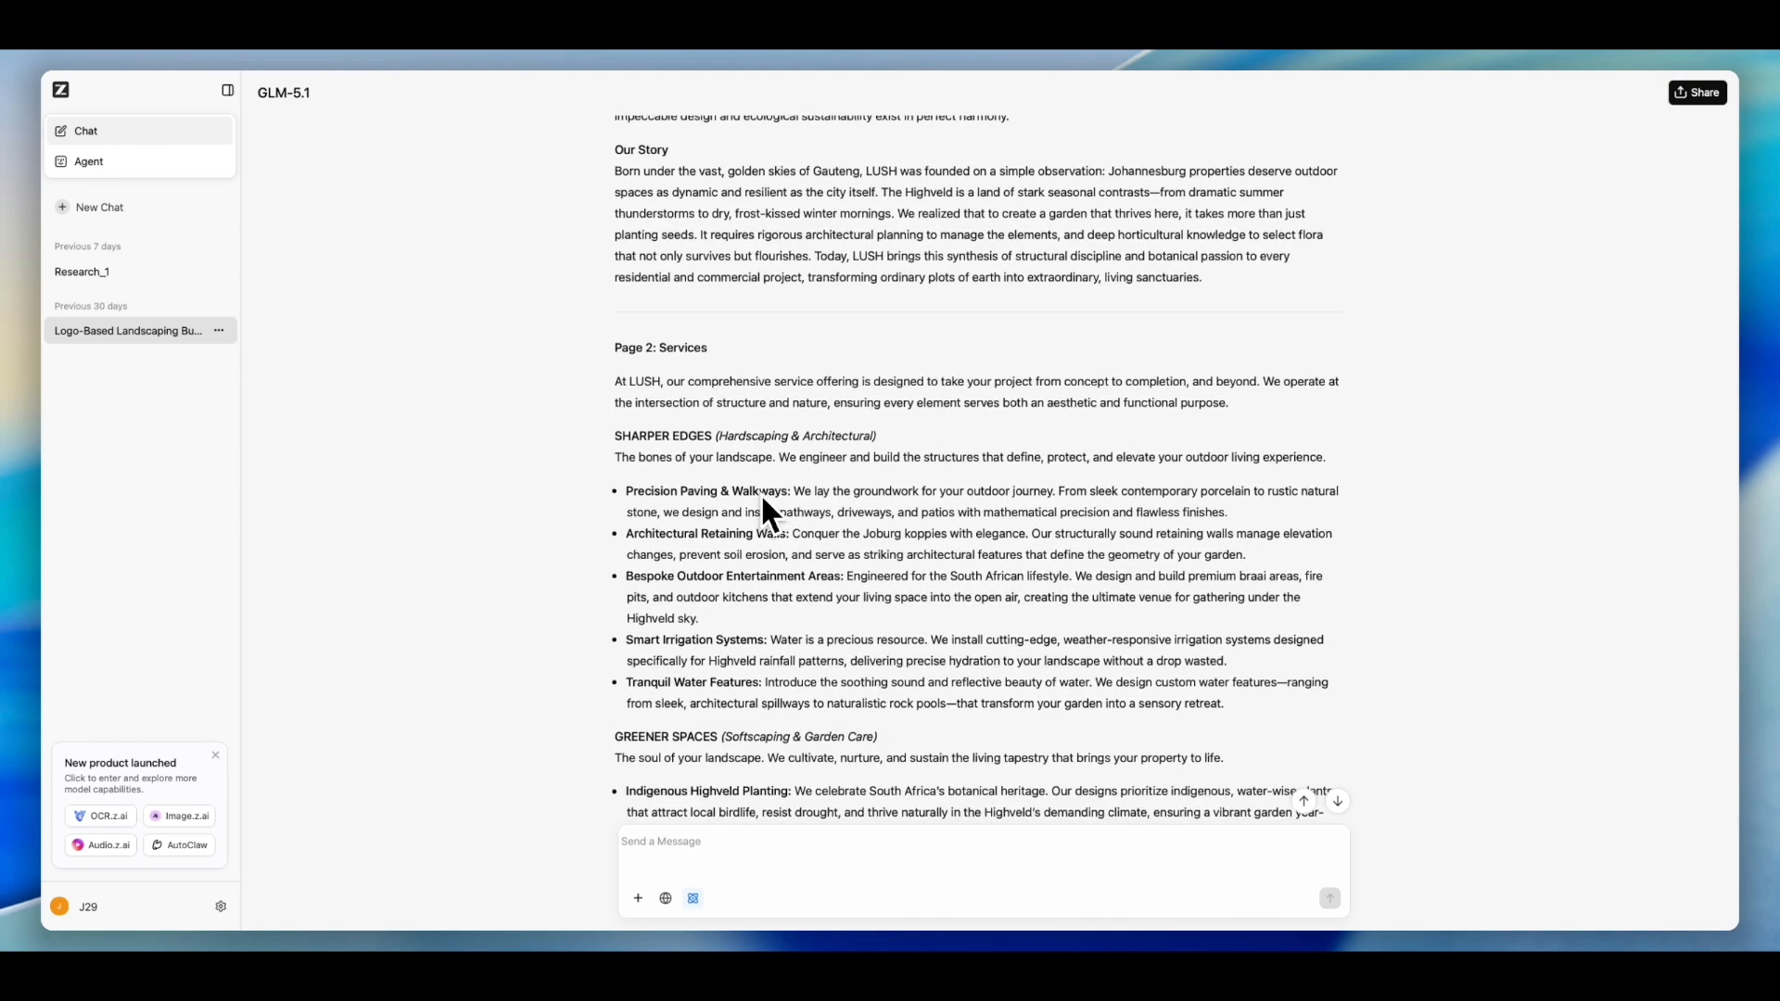
pyautogui.scroll(-5, 764, 493)
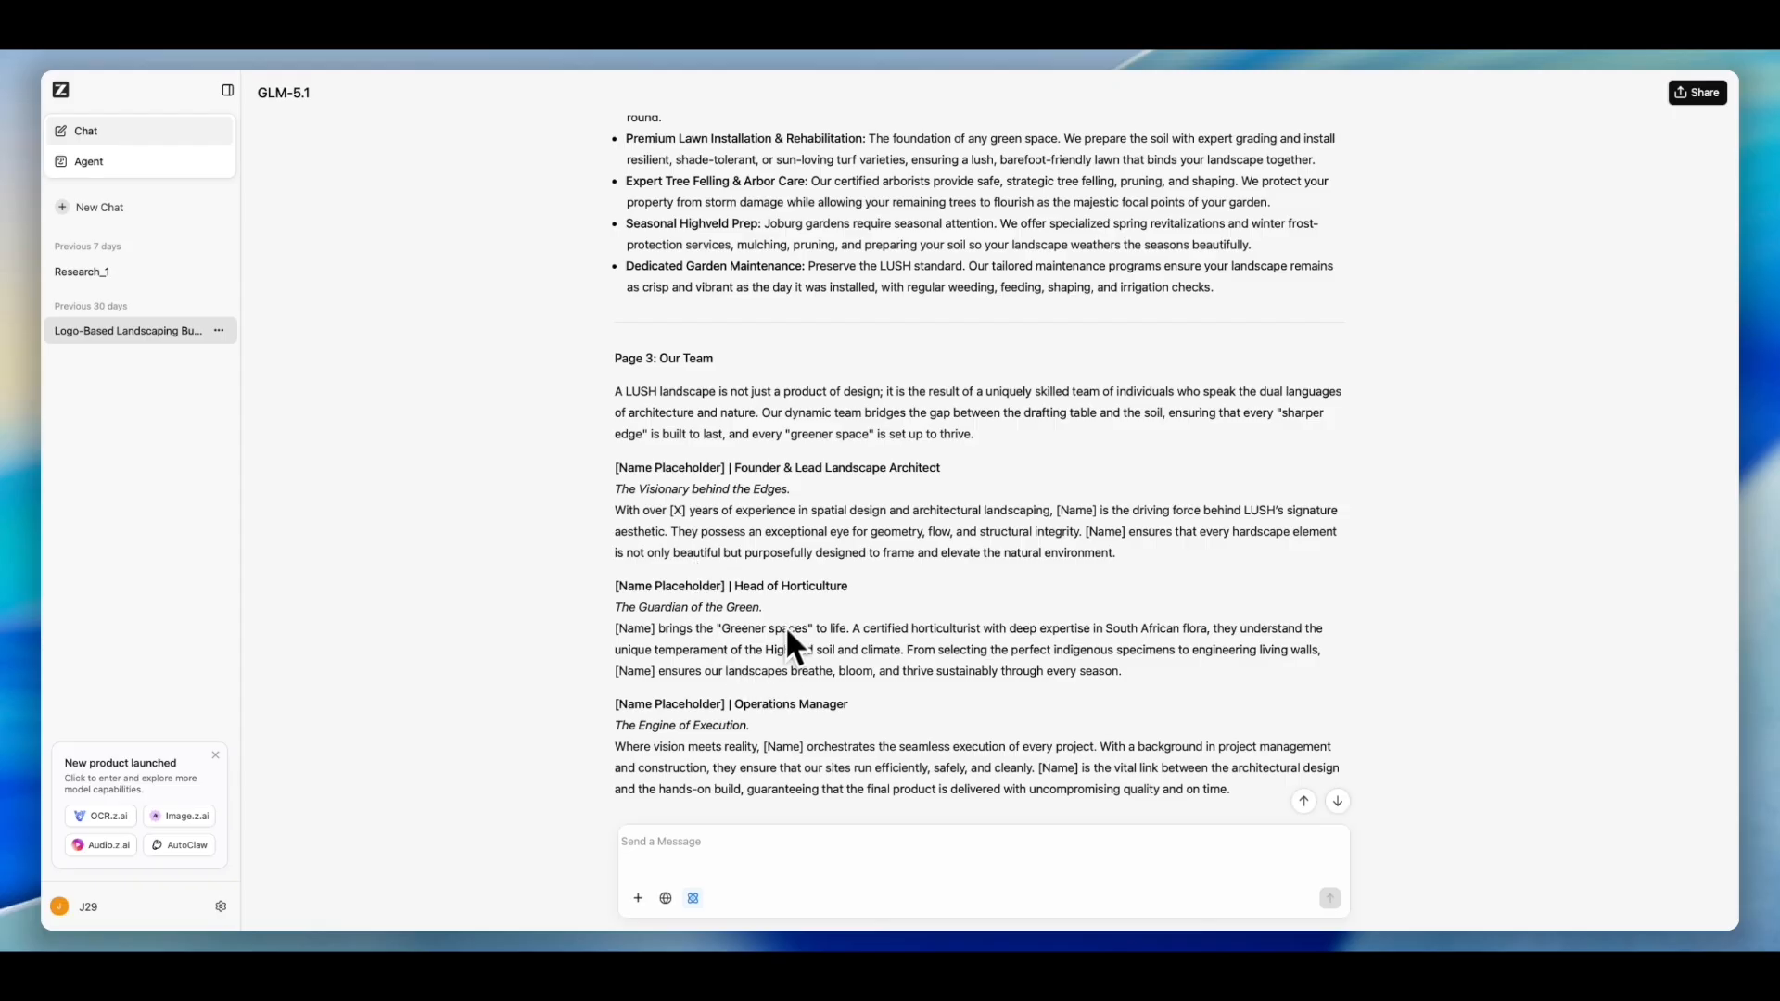
pyautogui.scroll(-4, 865, 491)
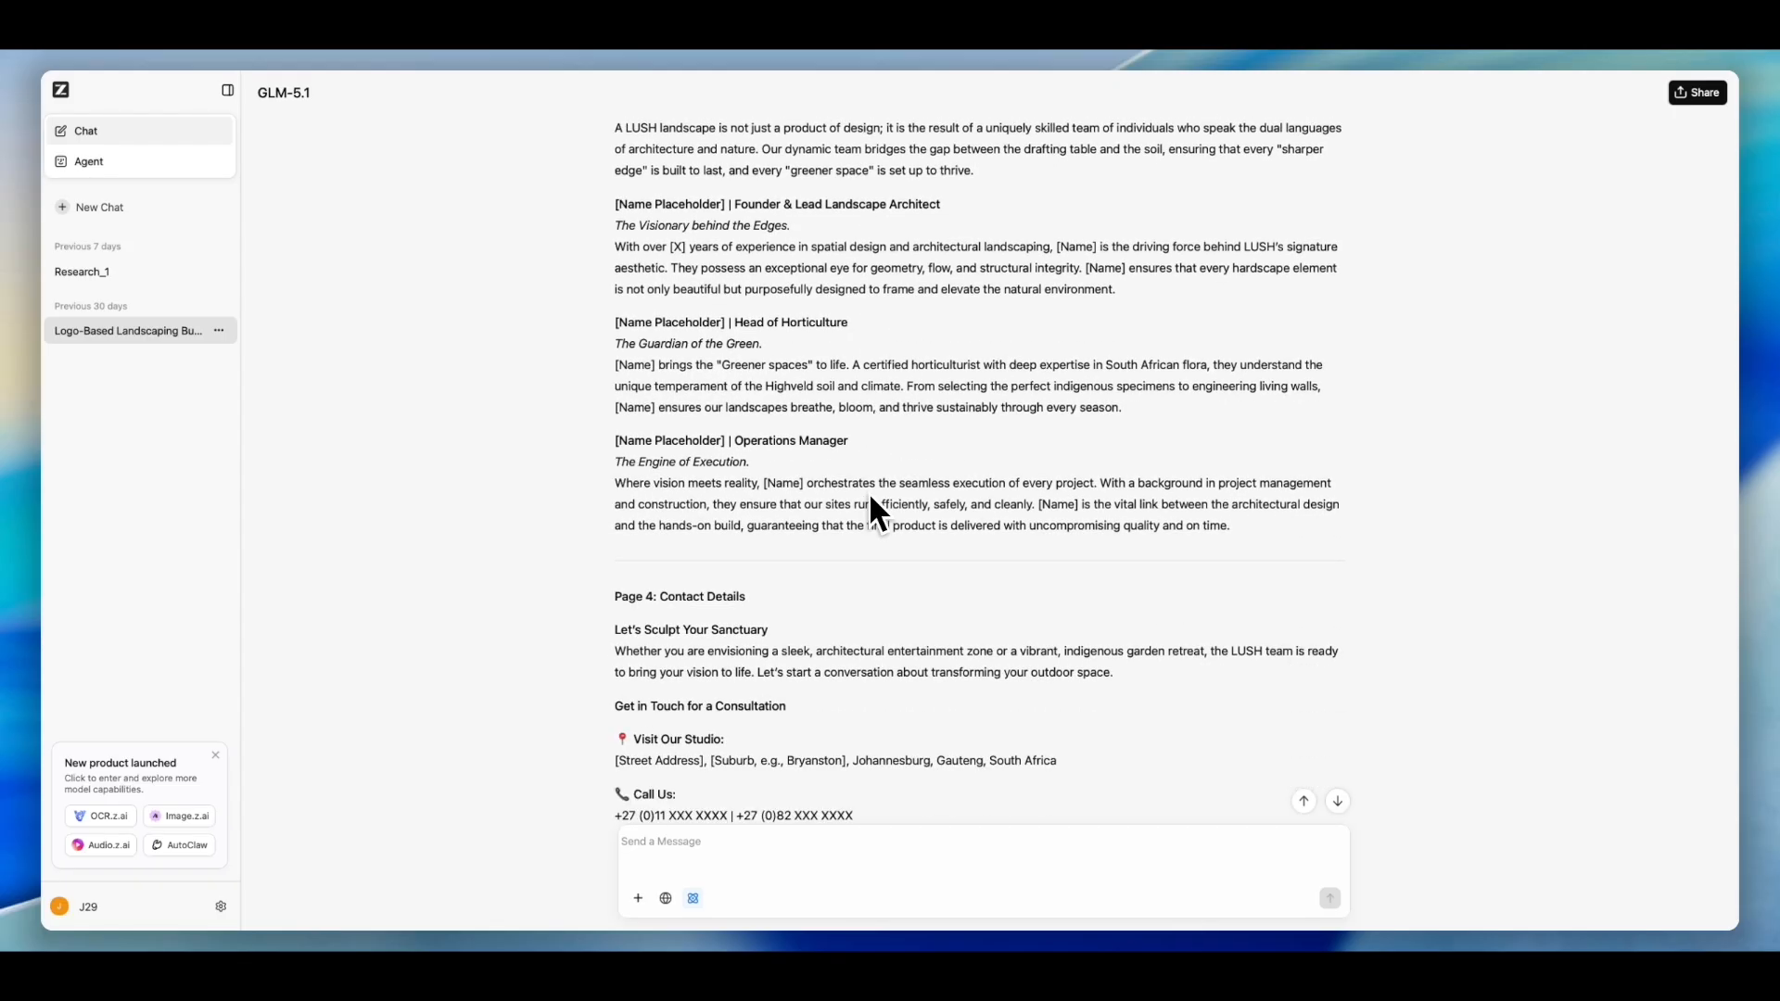
pyautogui.scroll(-1, 870, 493)
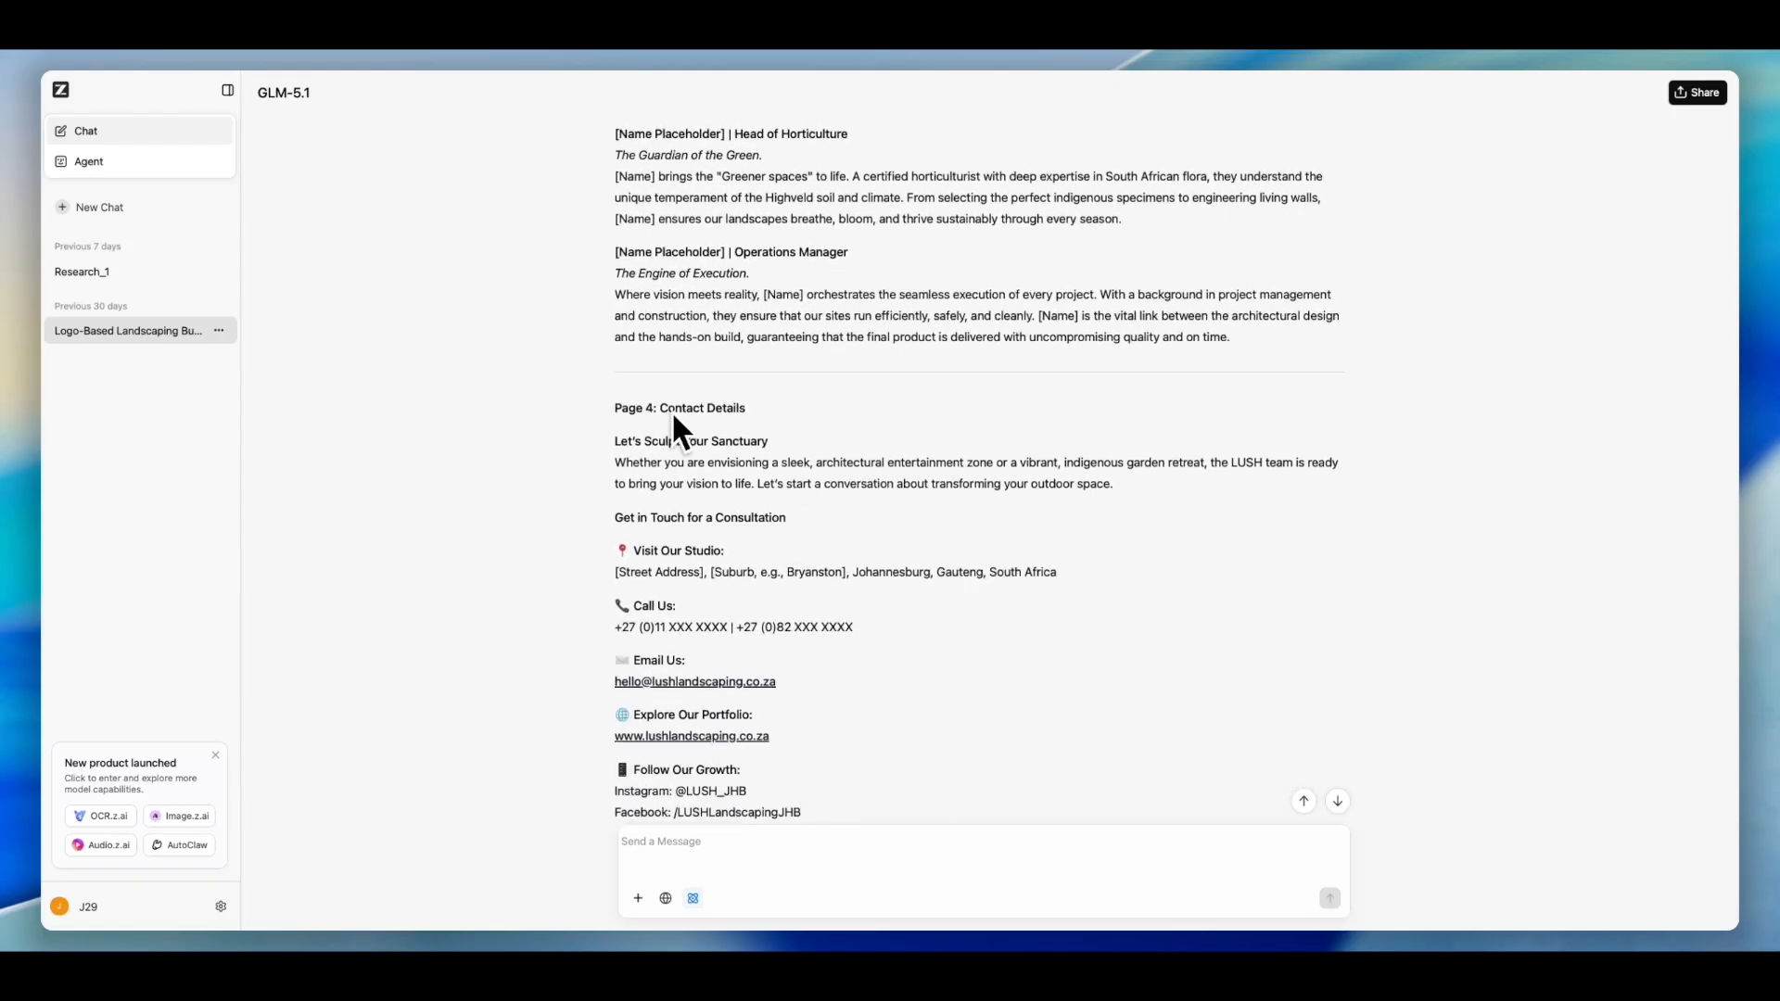
pyautogui.scroll(-1, 978, 544)
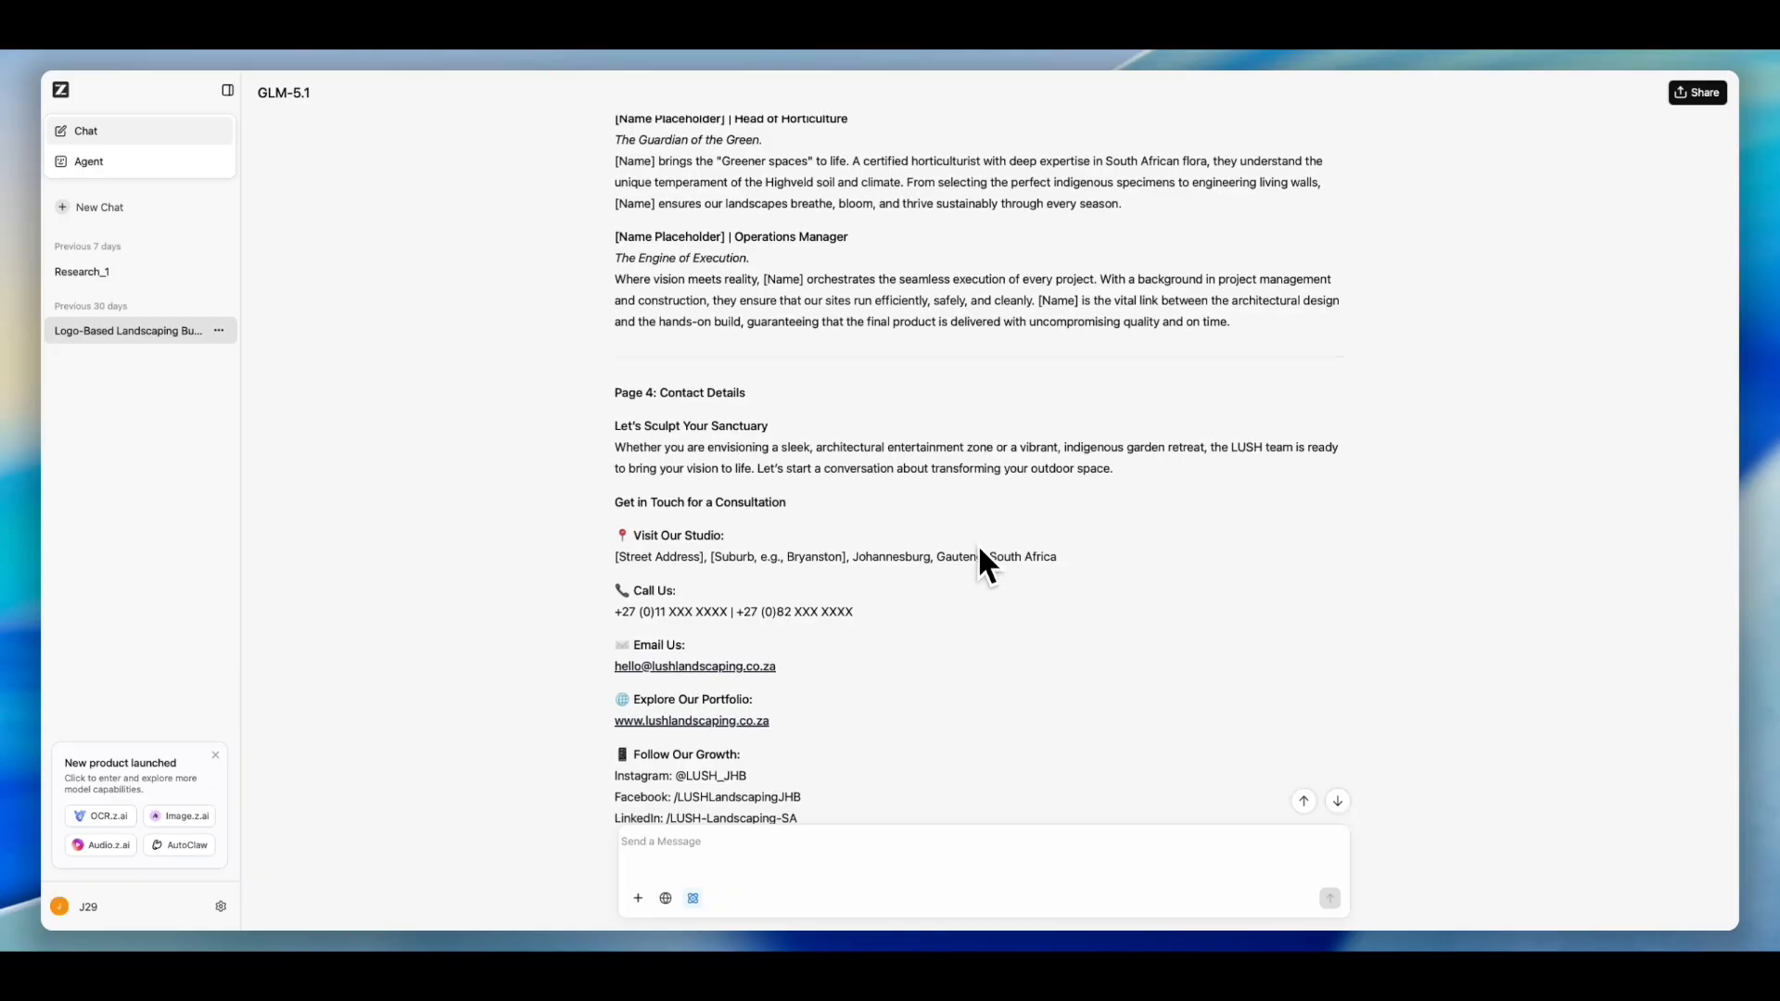
pyautogui.scroll(-1, 942, 586)
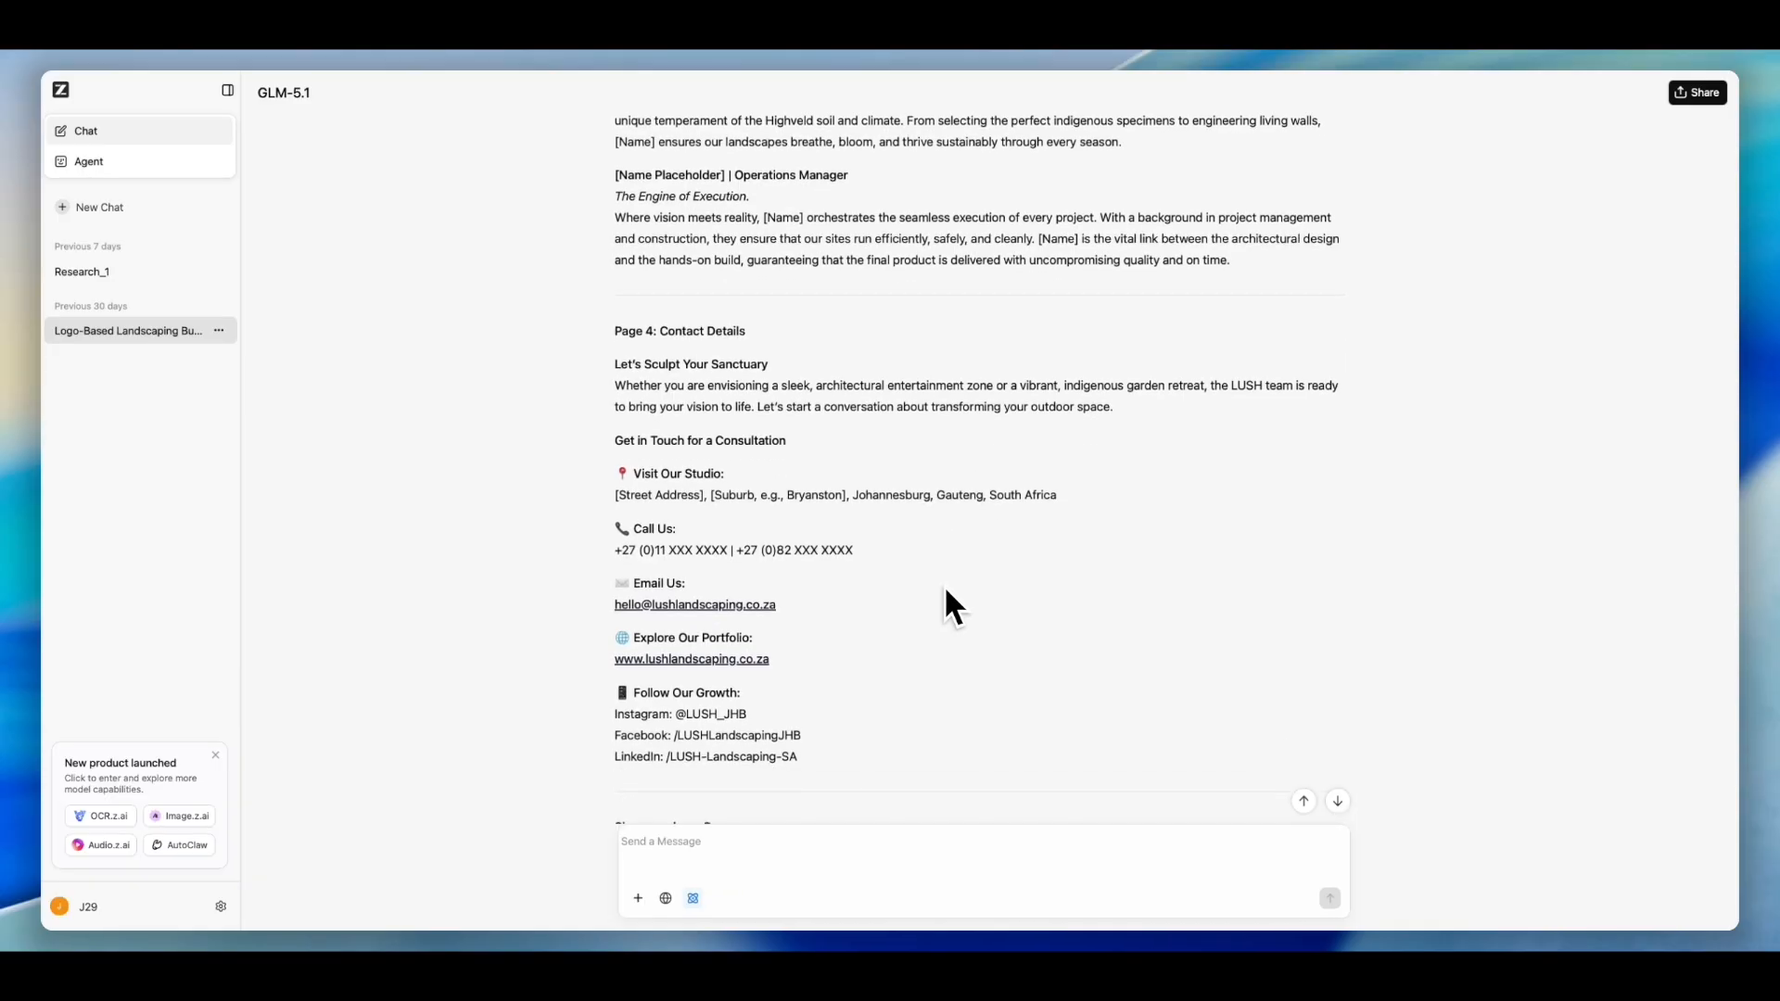
pyautogui.scroll(-1, 945, 580)
pyautogui.scroll(-1, 948, 580)
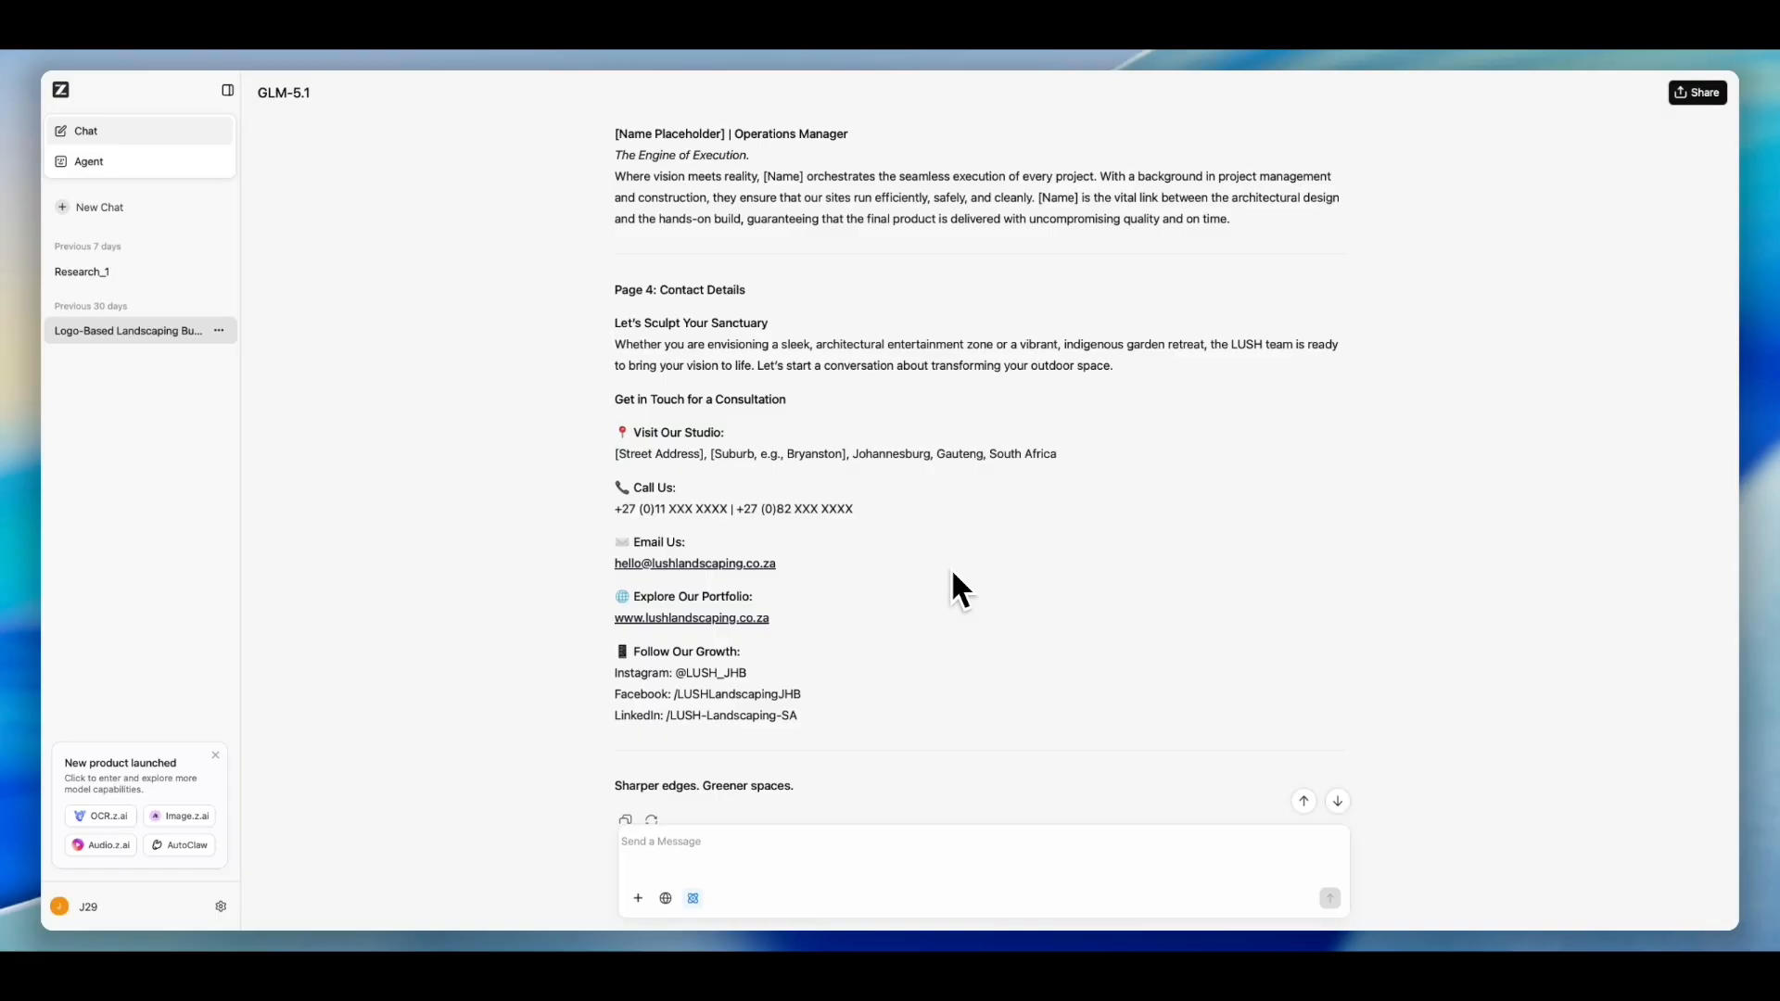
pyautogui.scroll(1, 952, 574)
pyautogui.scroll(2, 952, 575)
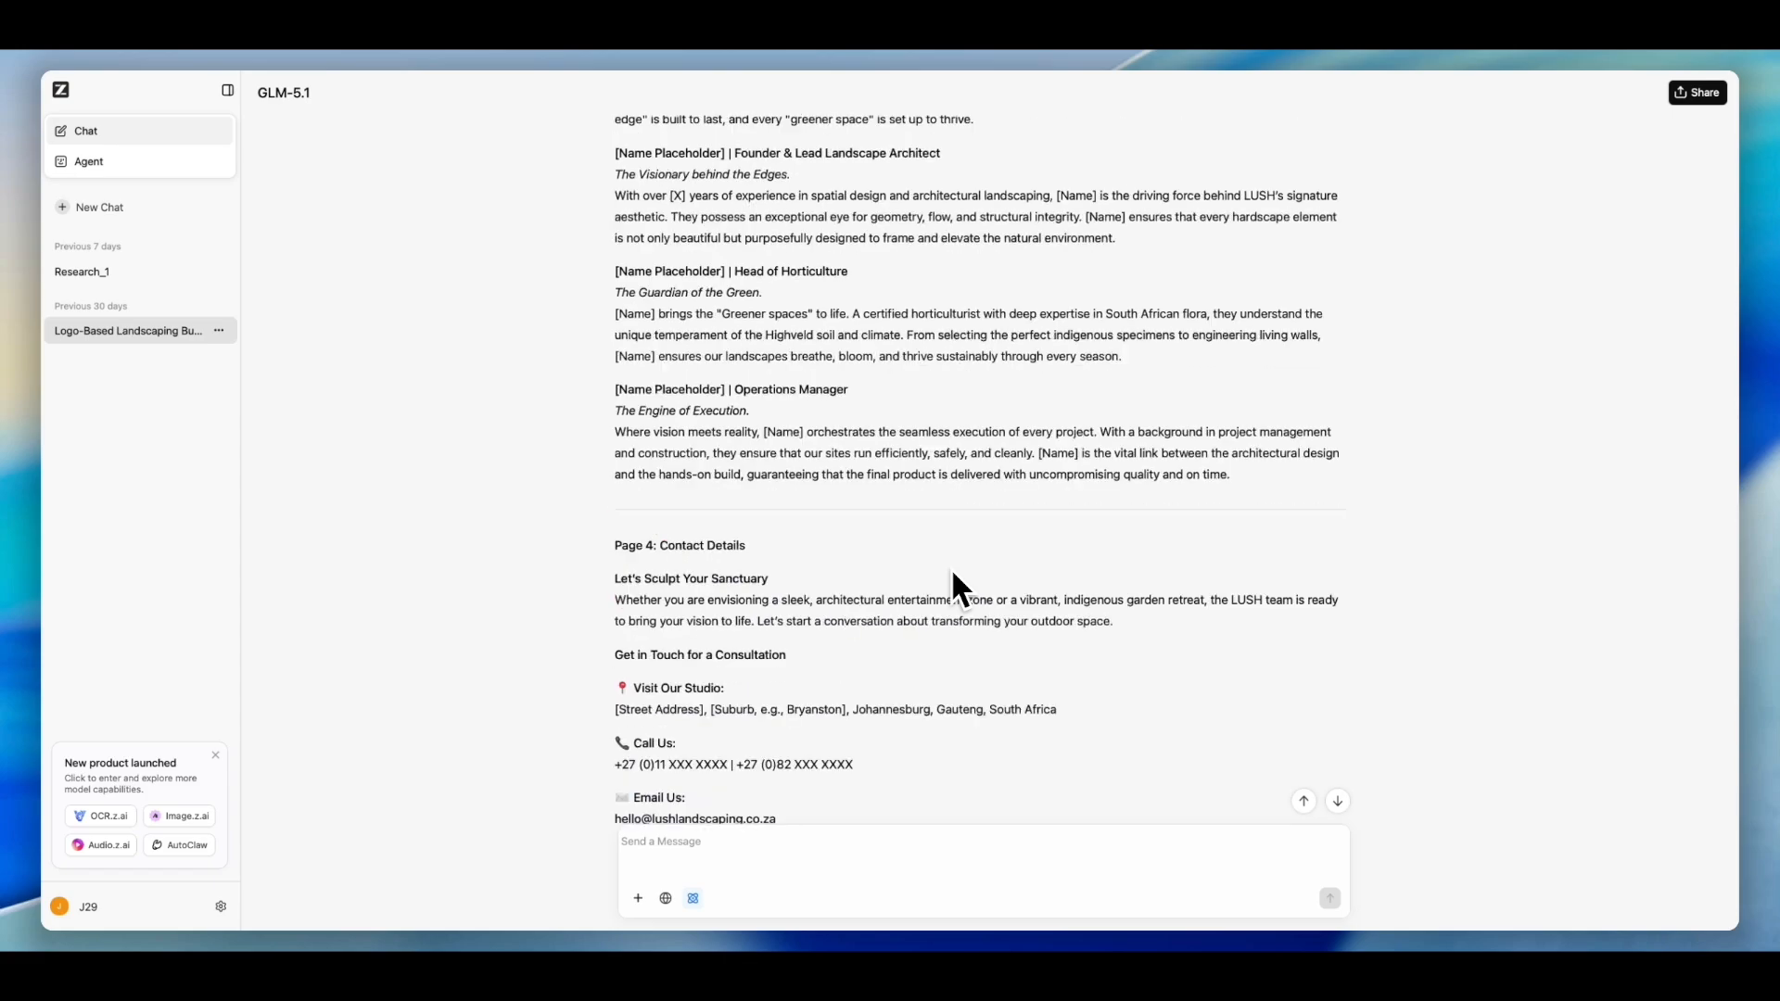
pyautogui.scroll(2, 952, 575)
pyautogui.scroll(8, 952, 575)
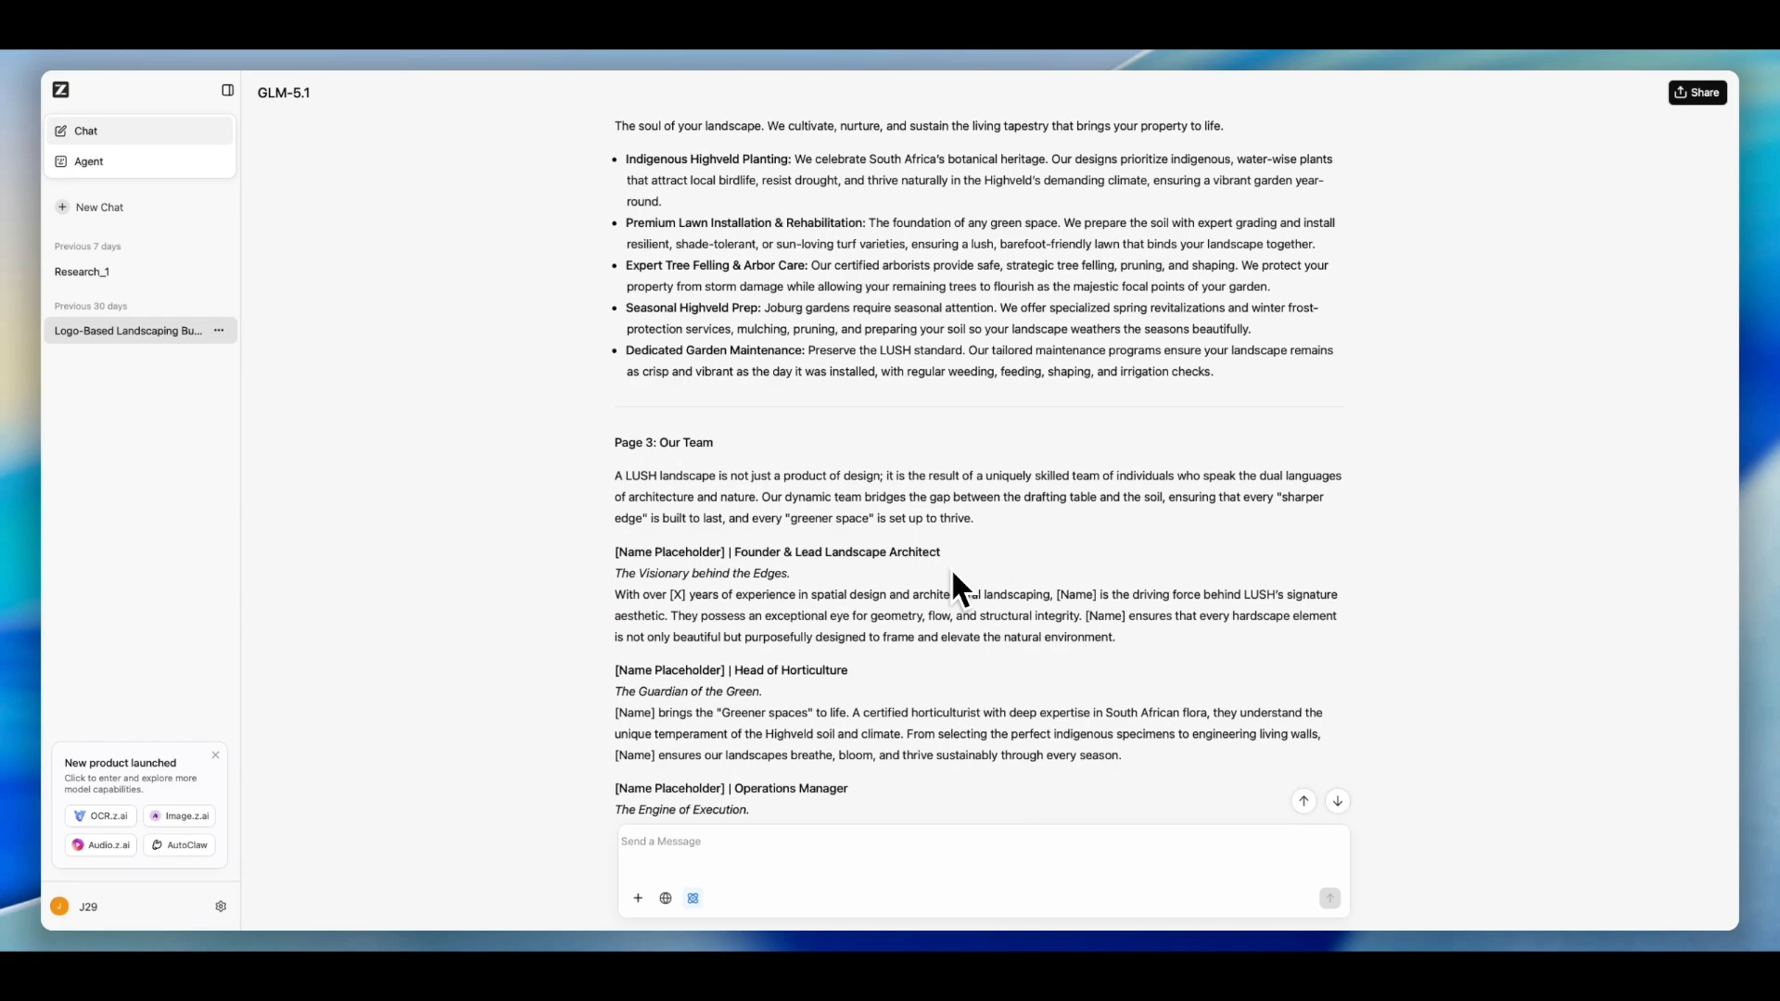
pyautogui.scroll(6, 953, 574)
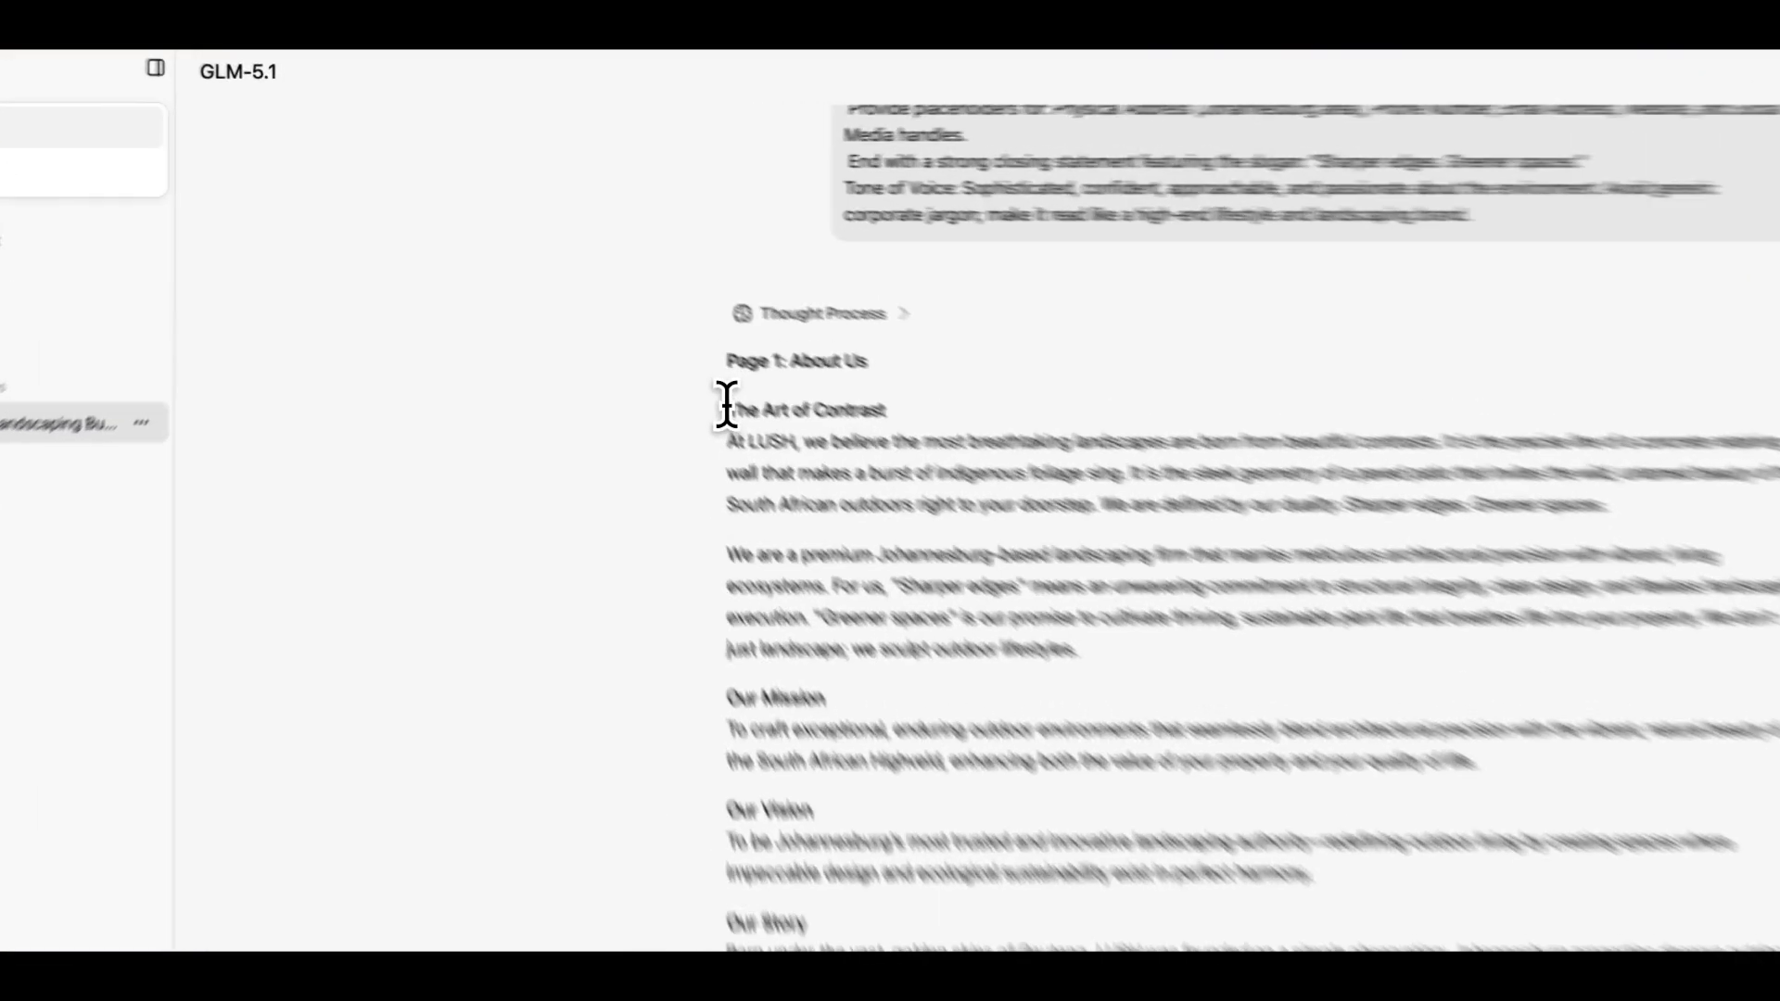
# - Copy the generated About Us text from "The Art of Contrast" through the Our Vision paragraph
pyautogui.moveTo(617, 322); pyautogui.dragTo(1057, 693)
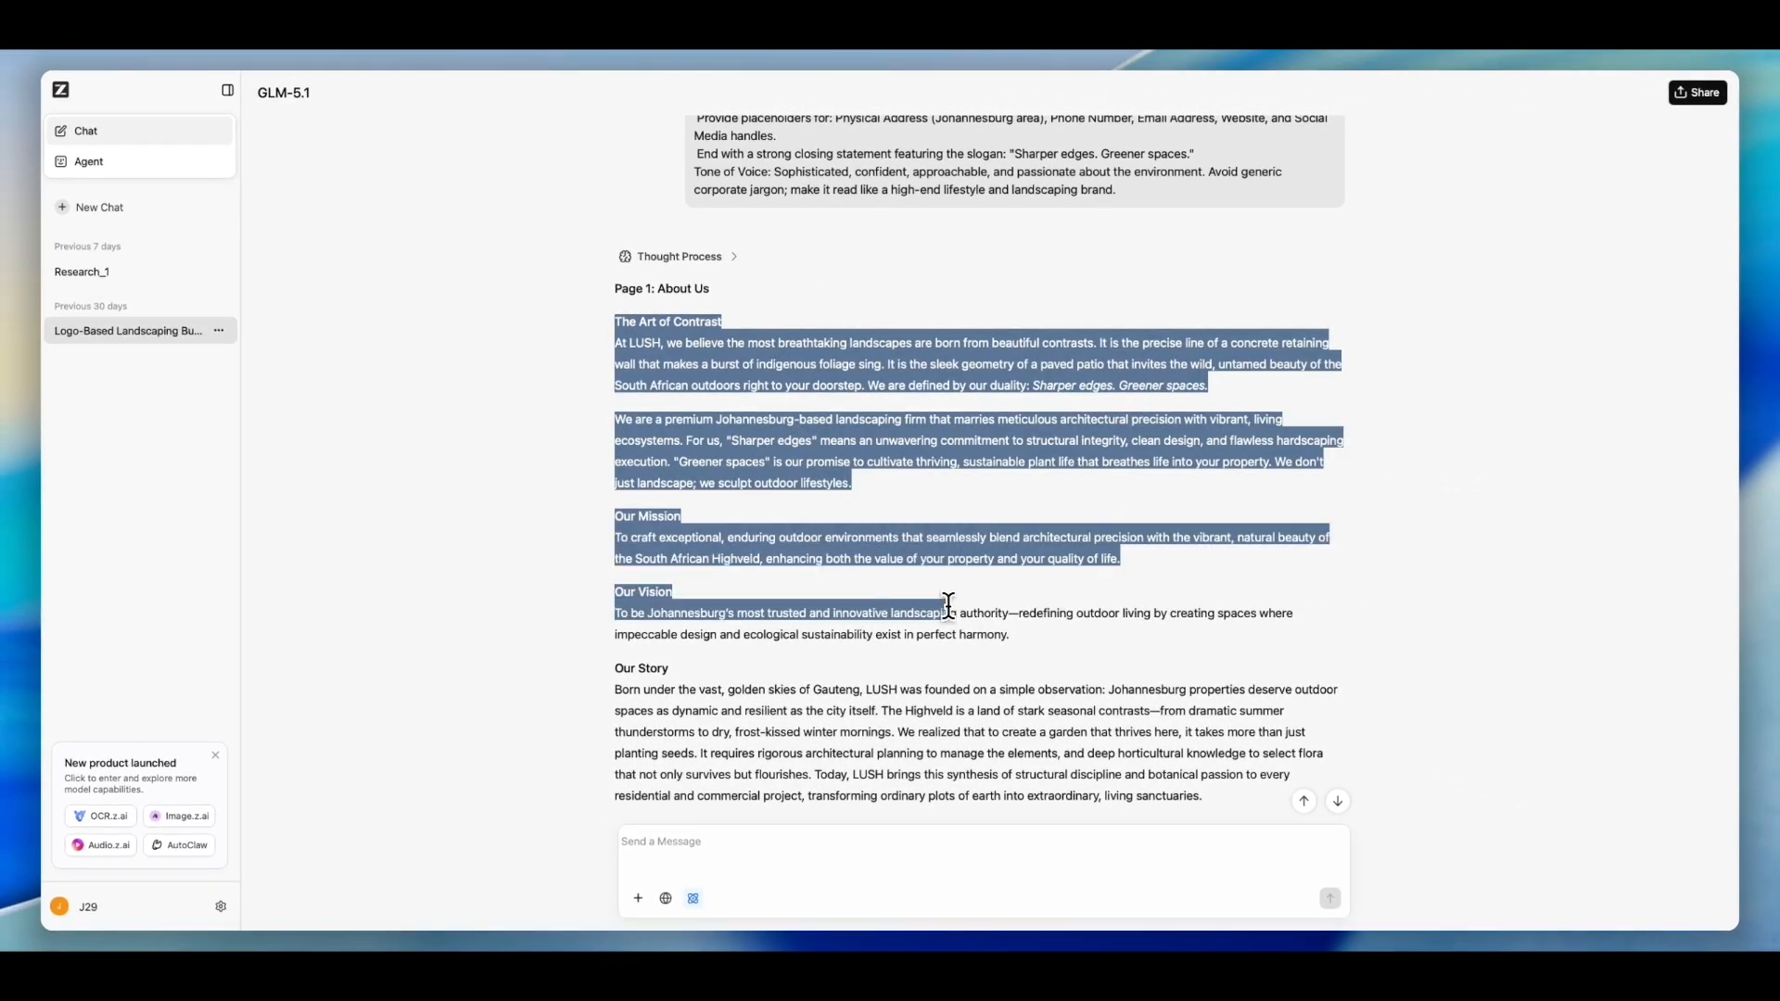
pyautogui.moveTo(948, 605); pyautogui.dragTo(1011, 634)
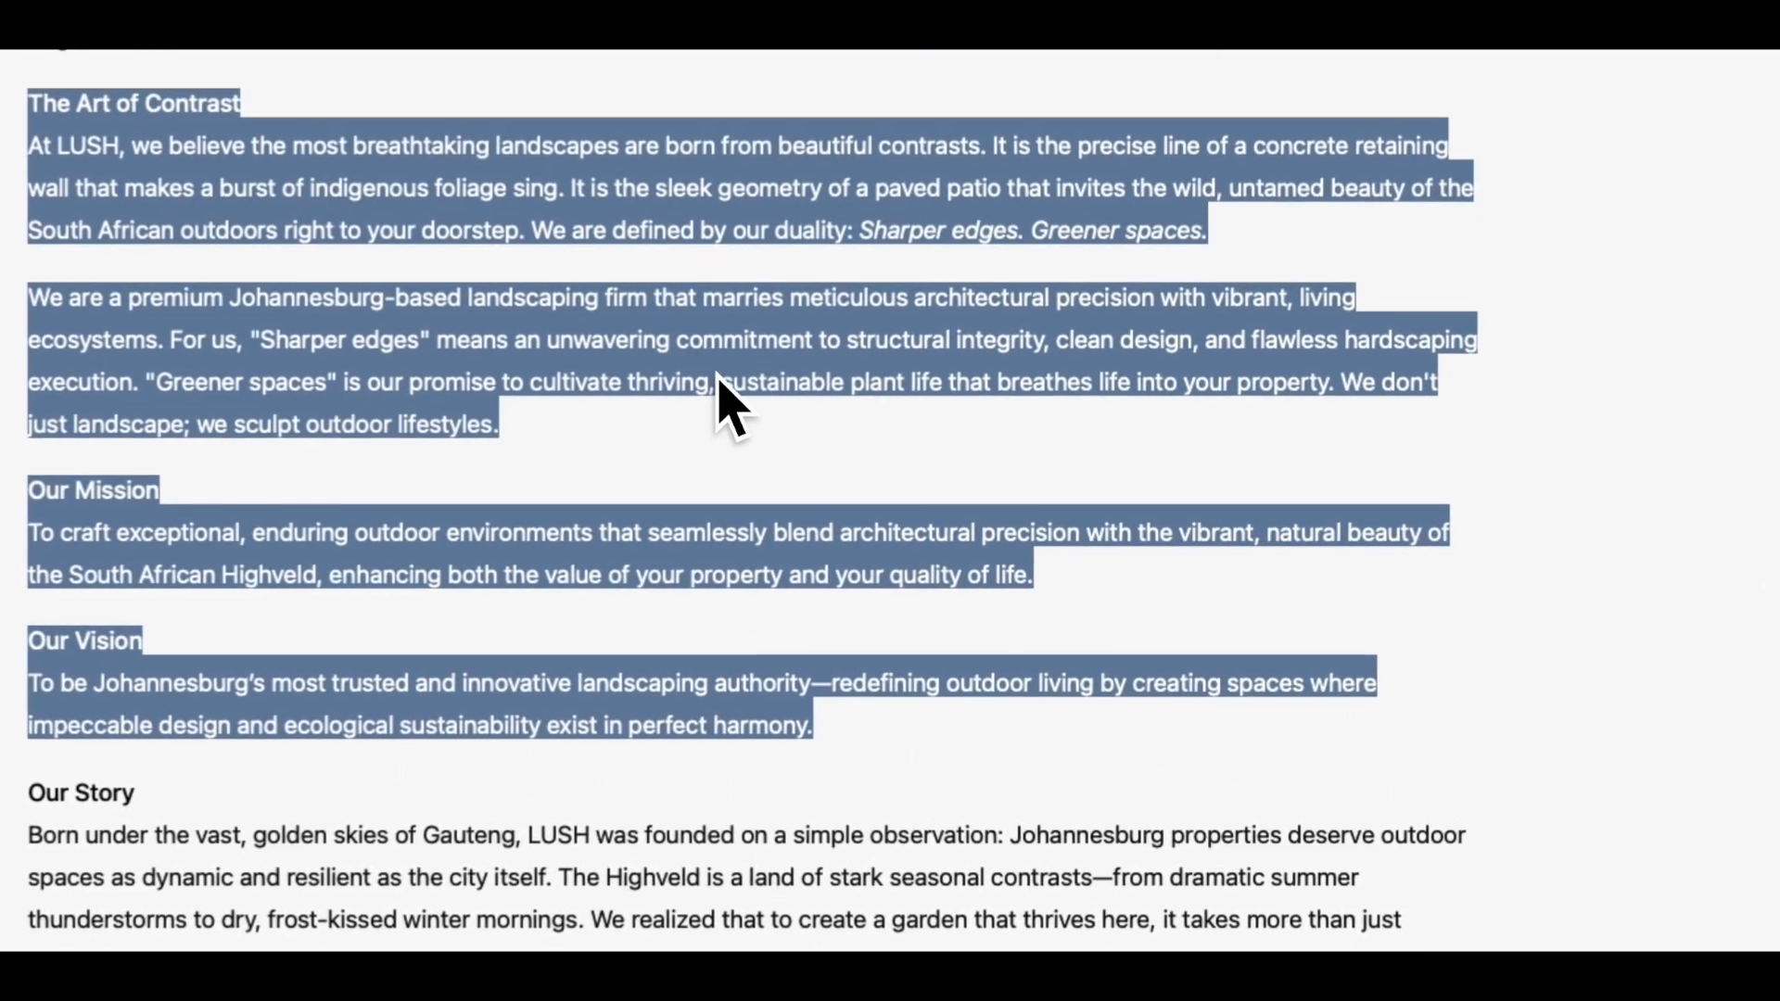
pyautogui.rightClick(720, 378)
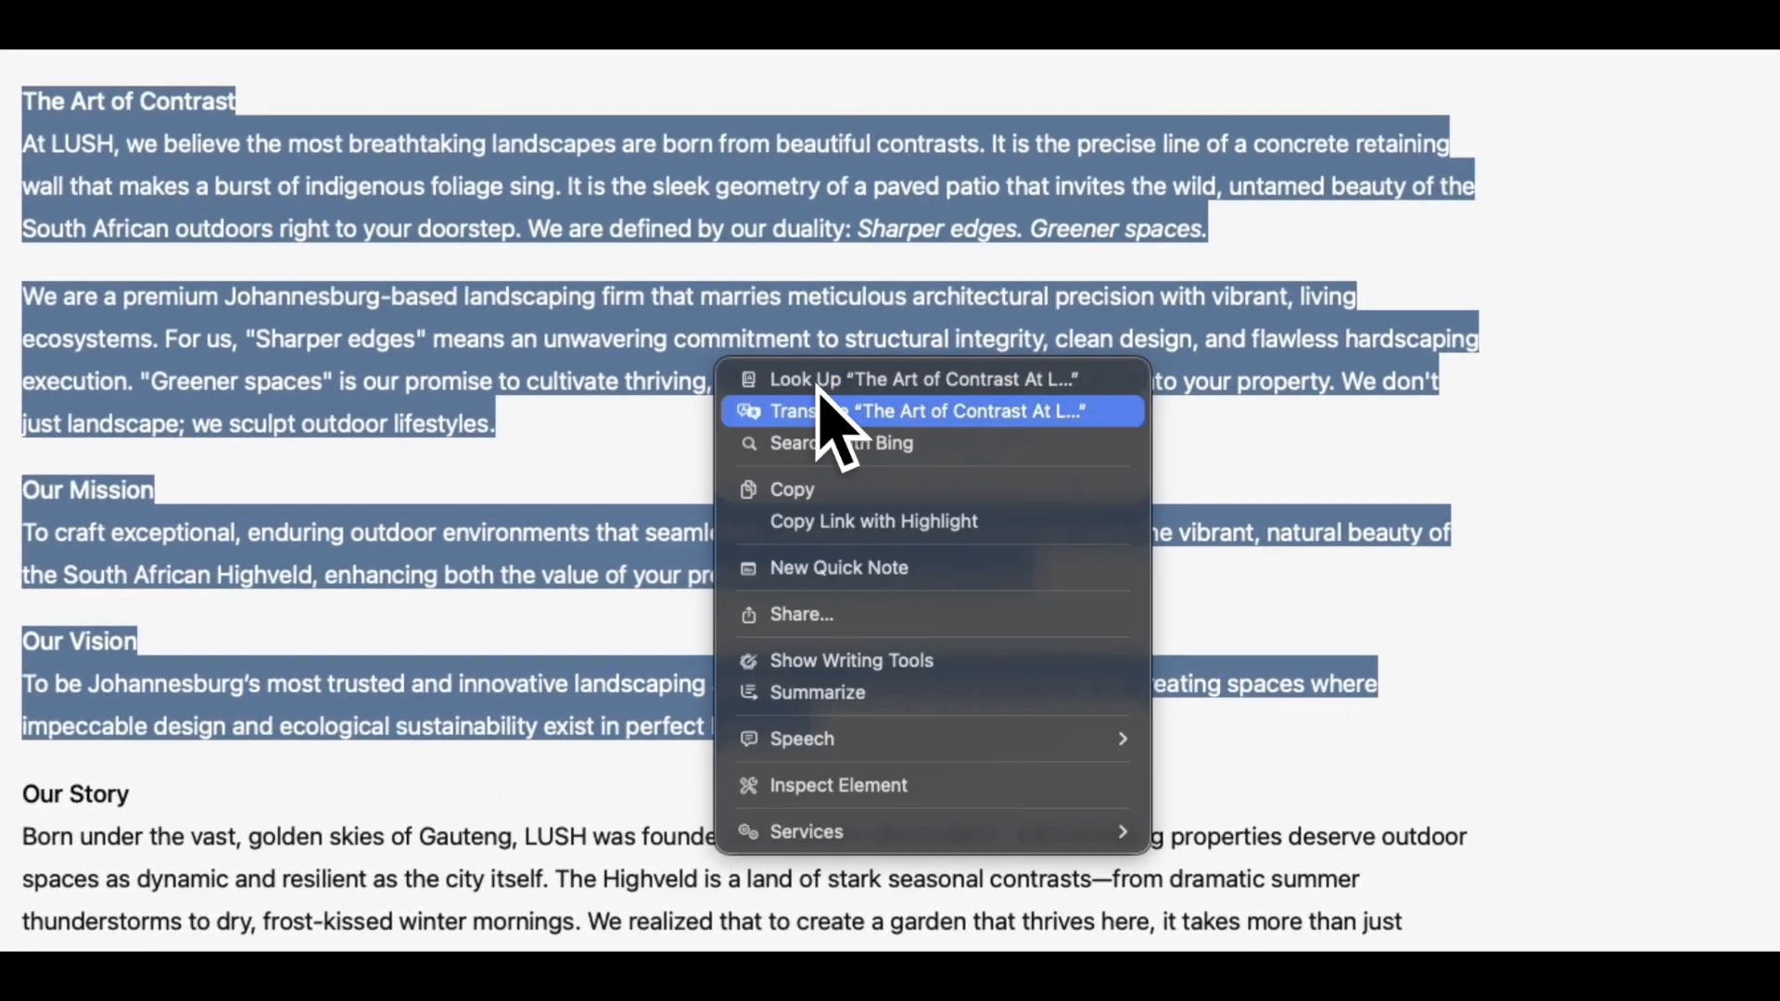
pyautogui.click(788, 477)
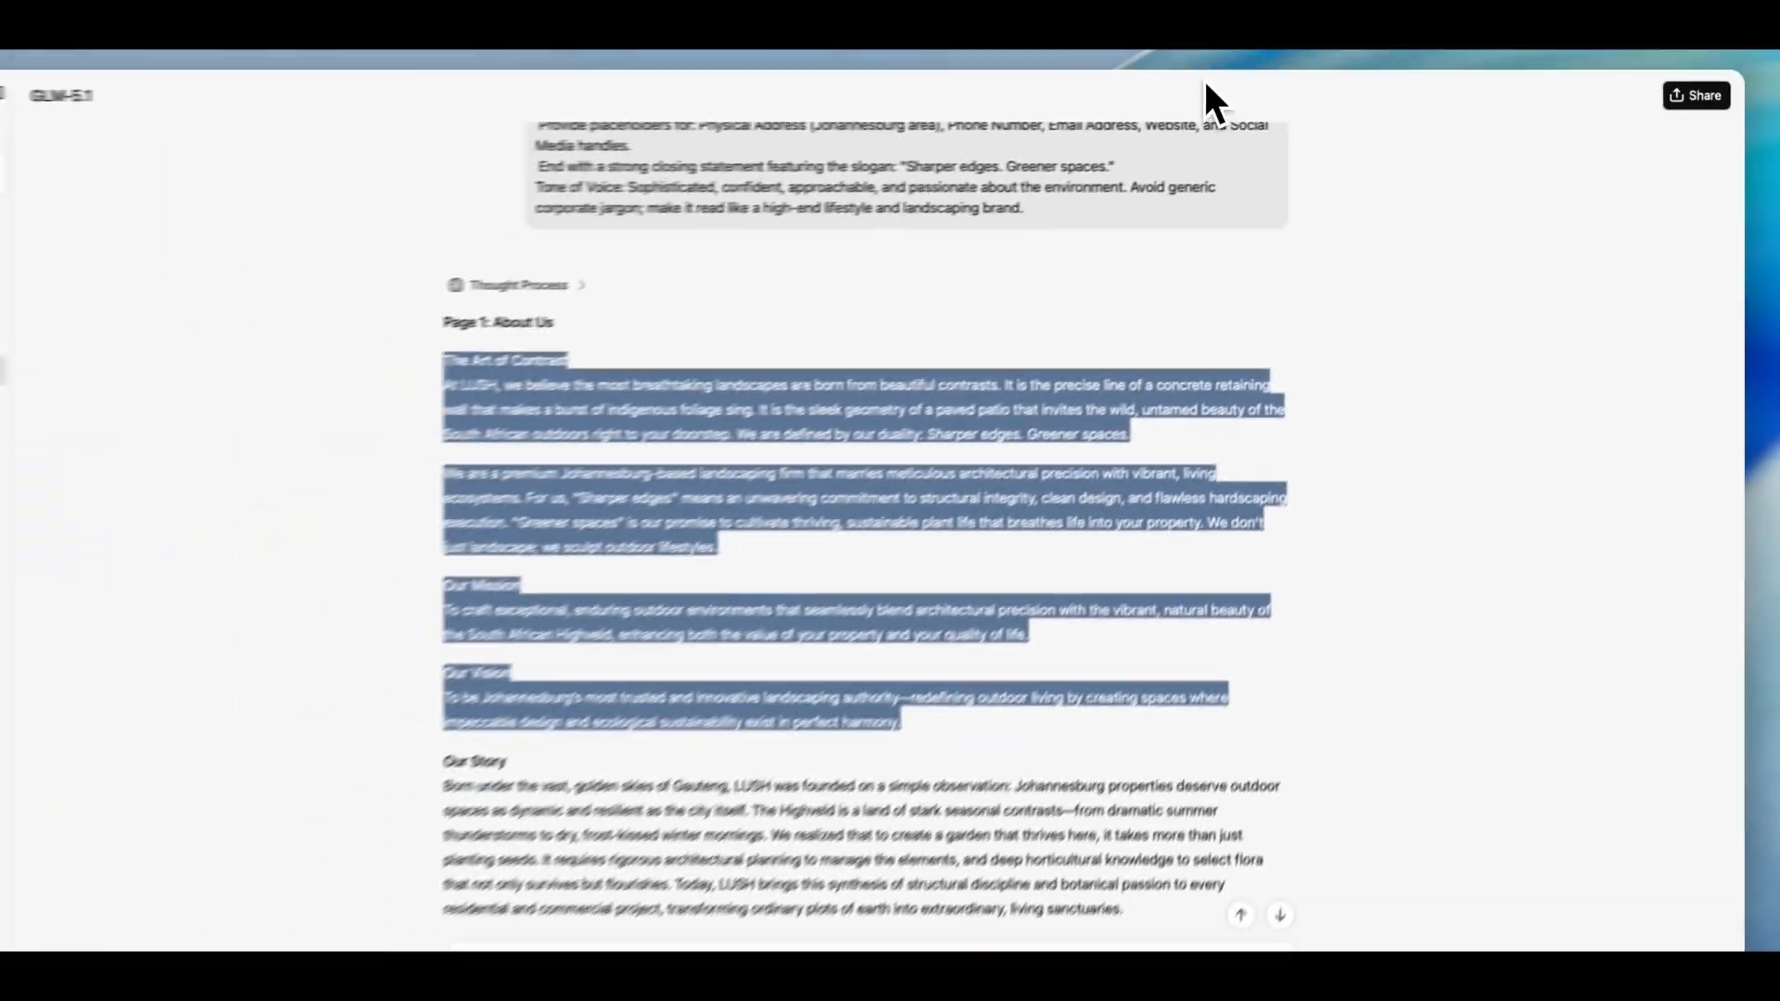
# - Switch back to the Canva design and delete the Awards page
pyautogui.click(1262, 65)
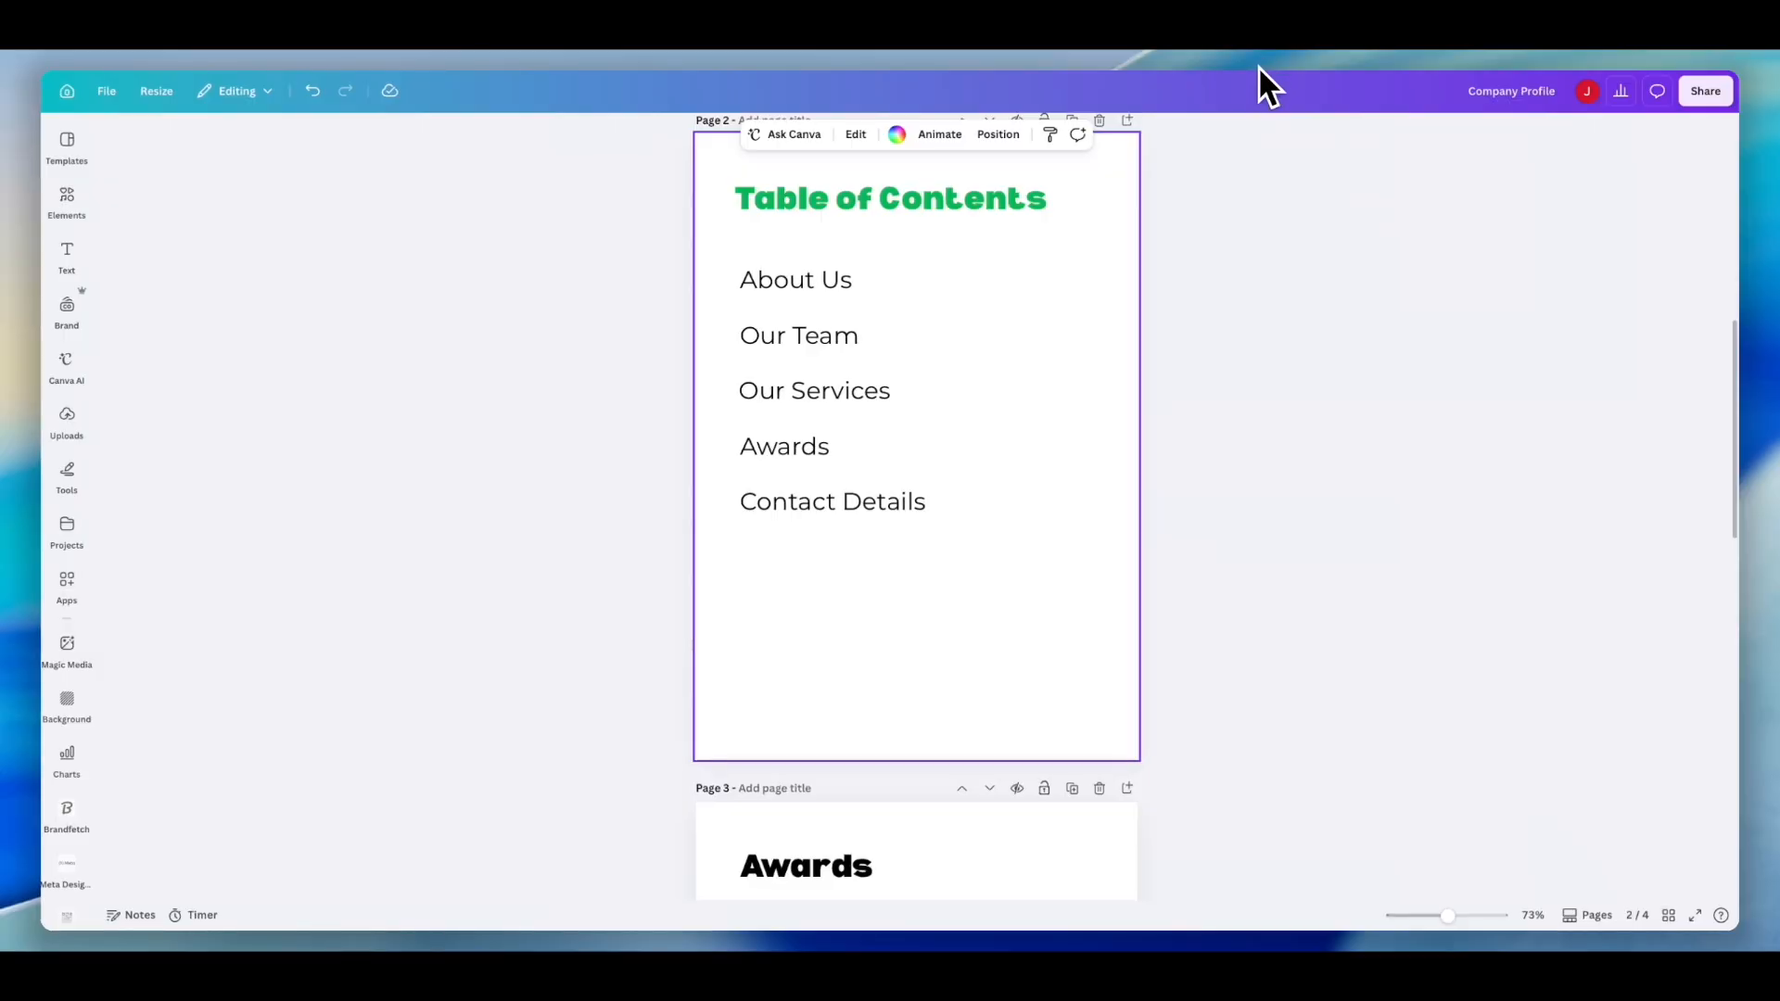
pyautogui.scroll(-5, 1059, 371)
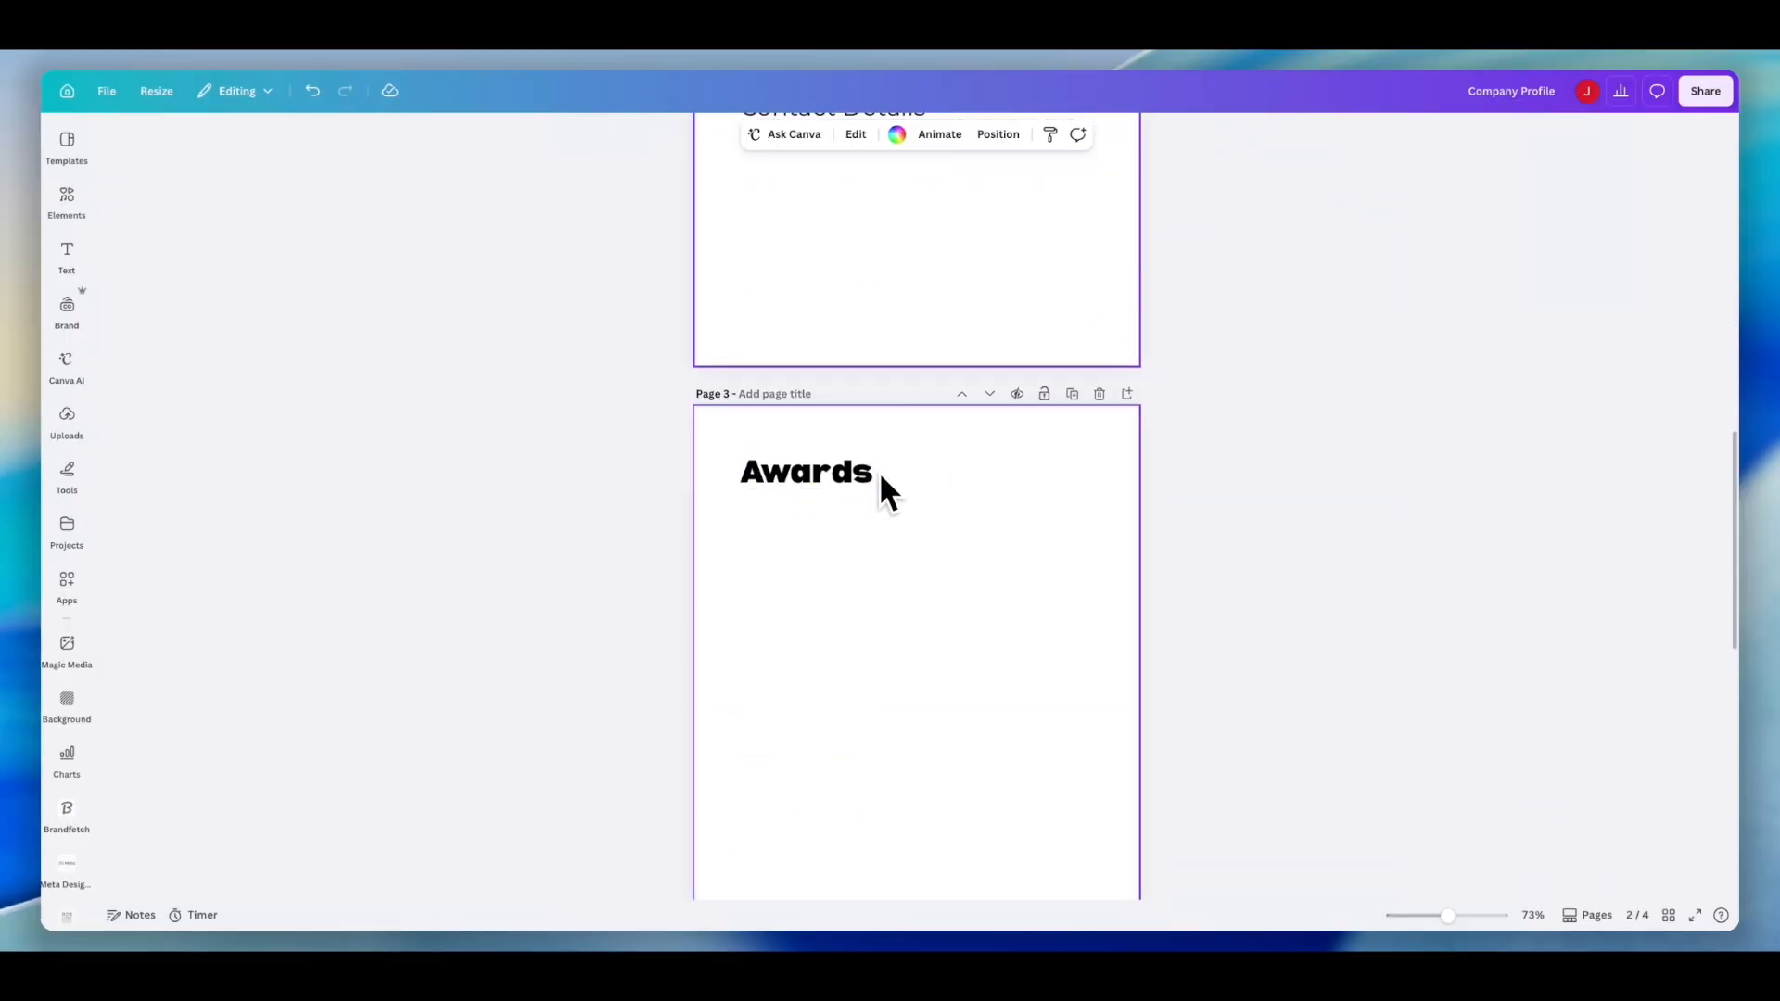
pyautogui.scroll(1, 955, 429)
pyautogui.click(1099, 426)
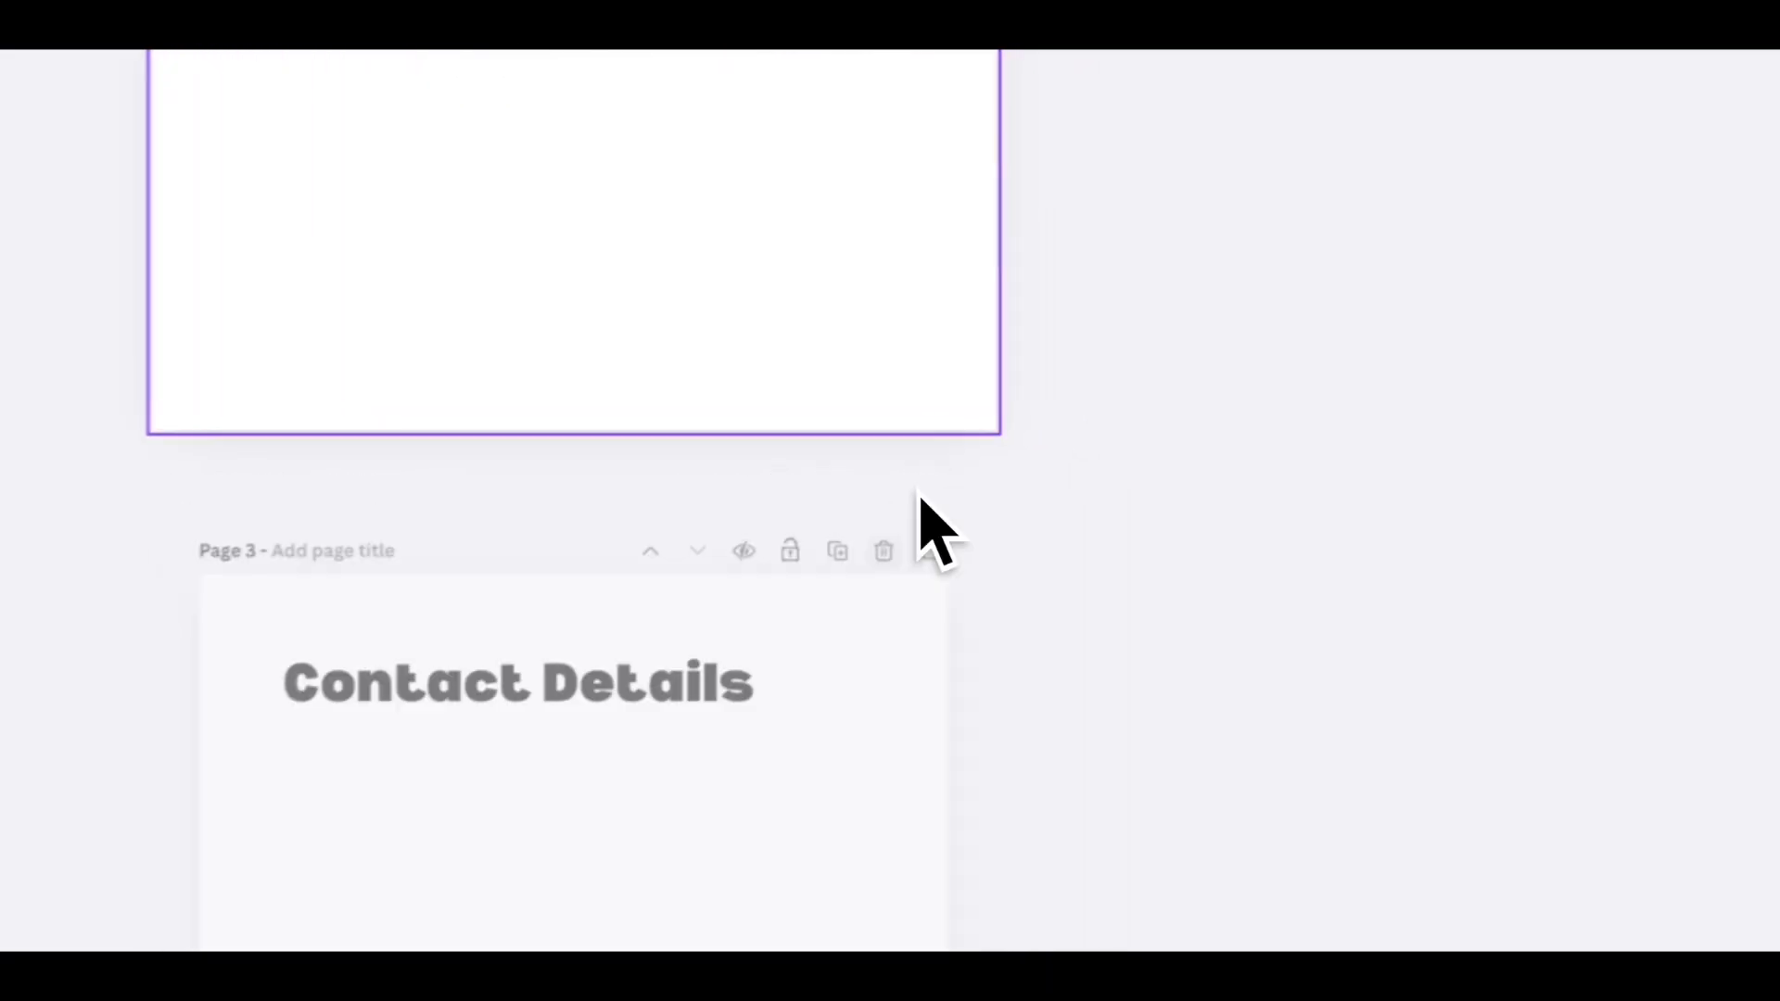
# - Duplicate the Table of Contents page and retitle the copy's heading as About Us
pyautogui.scroll(5, 905, 506)
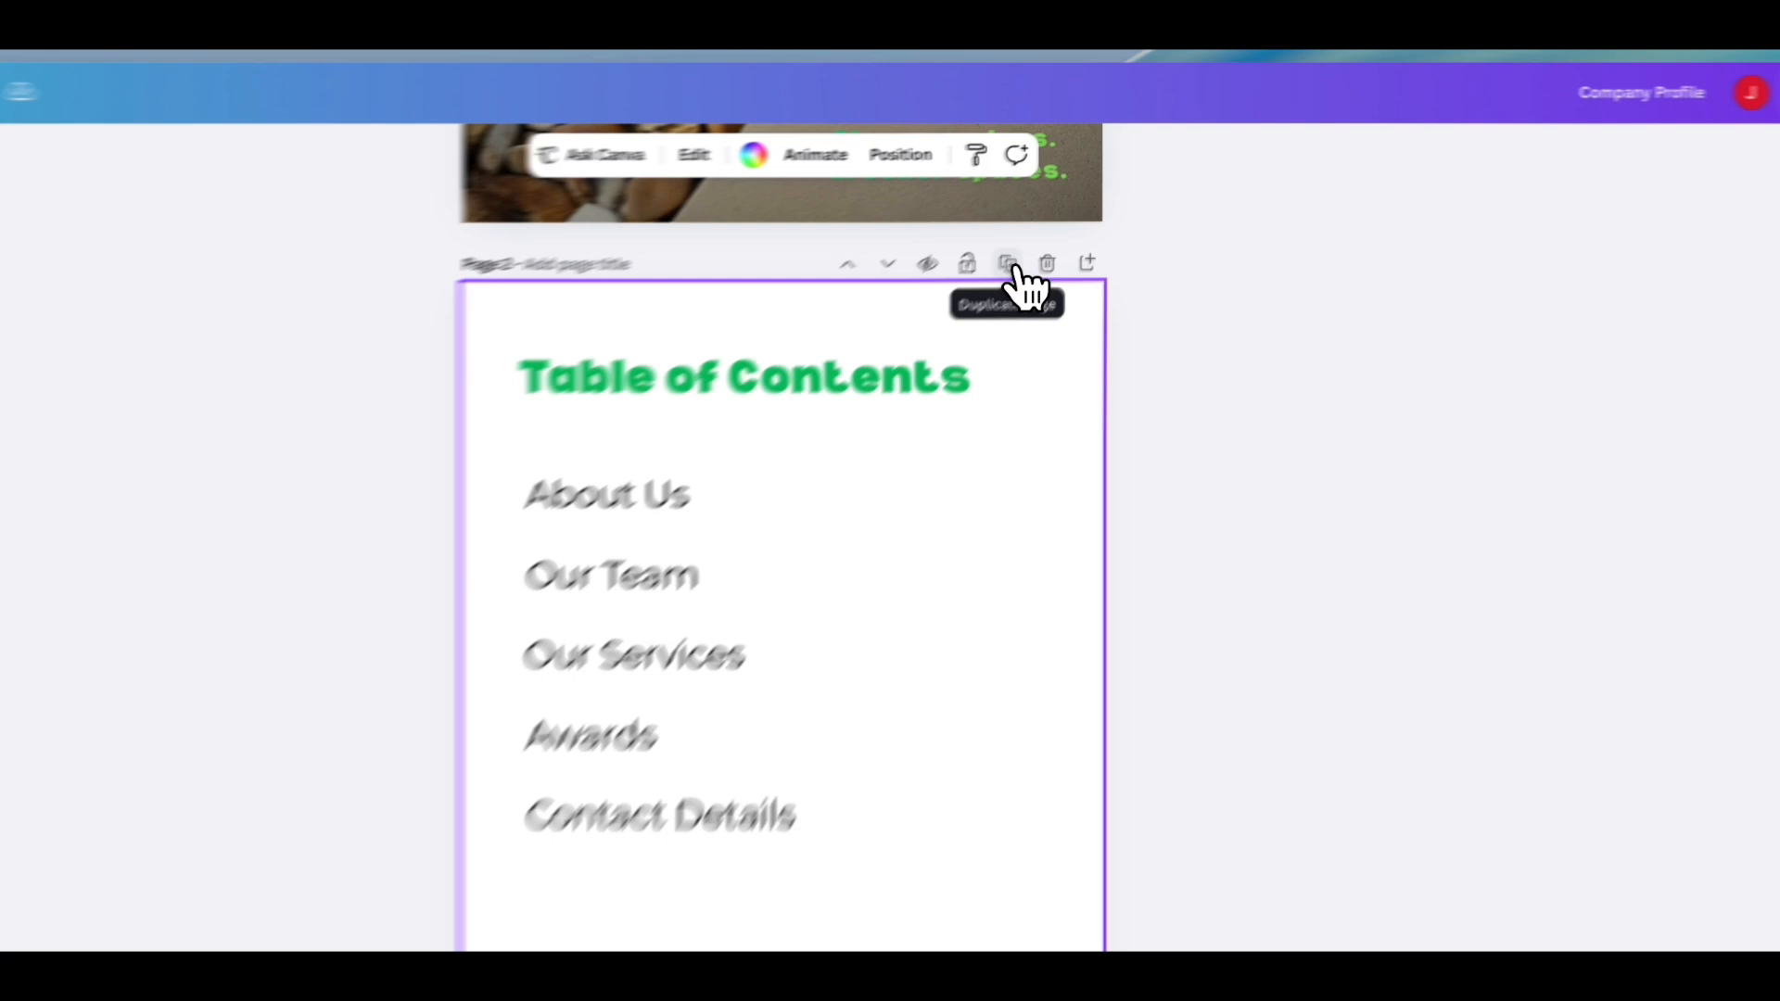
pyautogui.click(1073, 212)
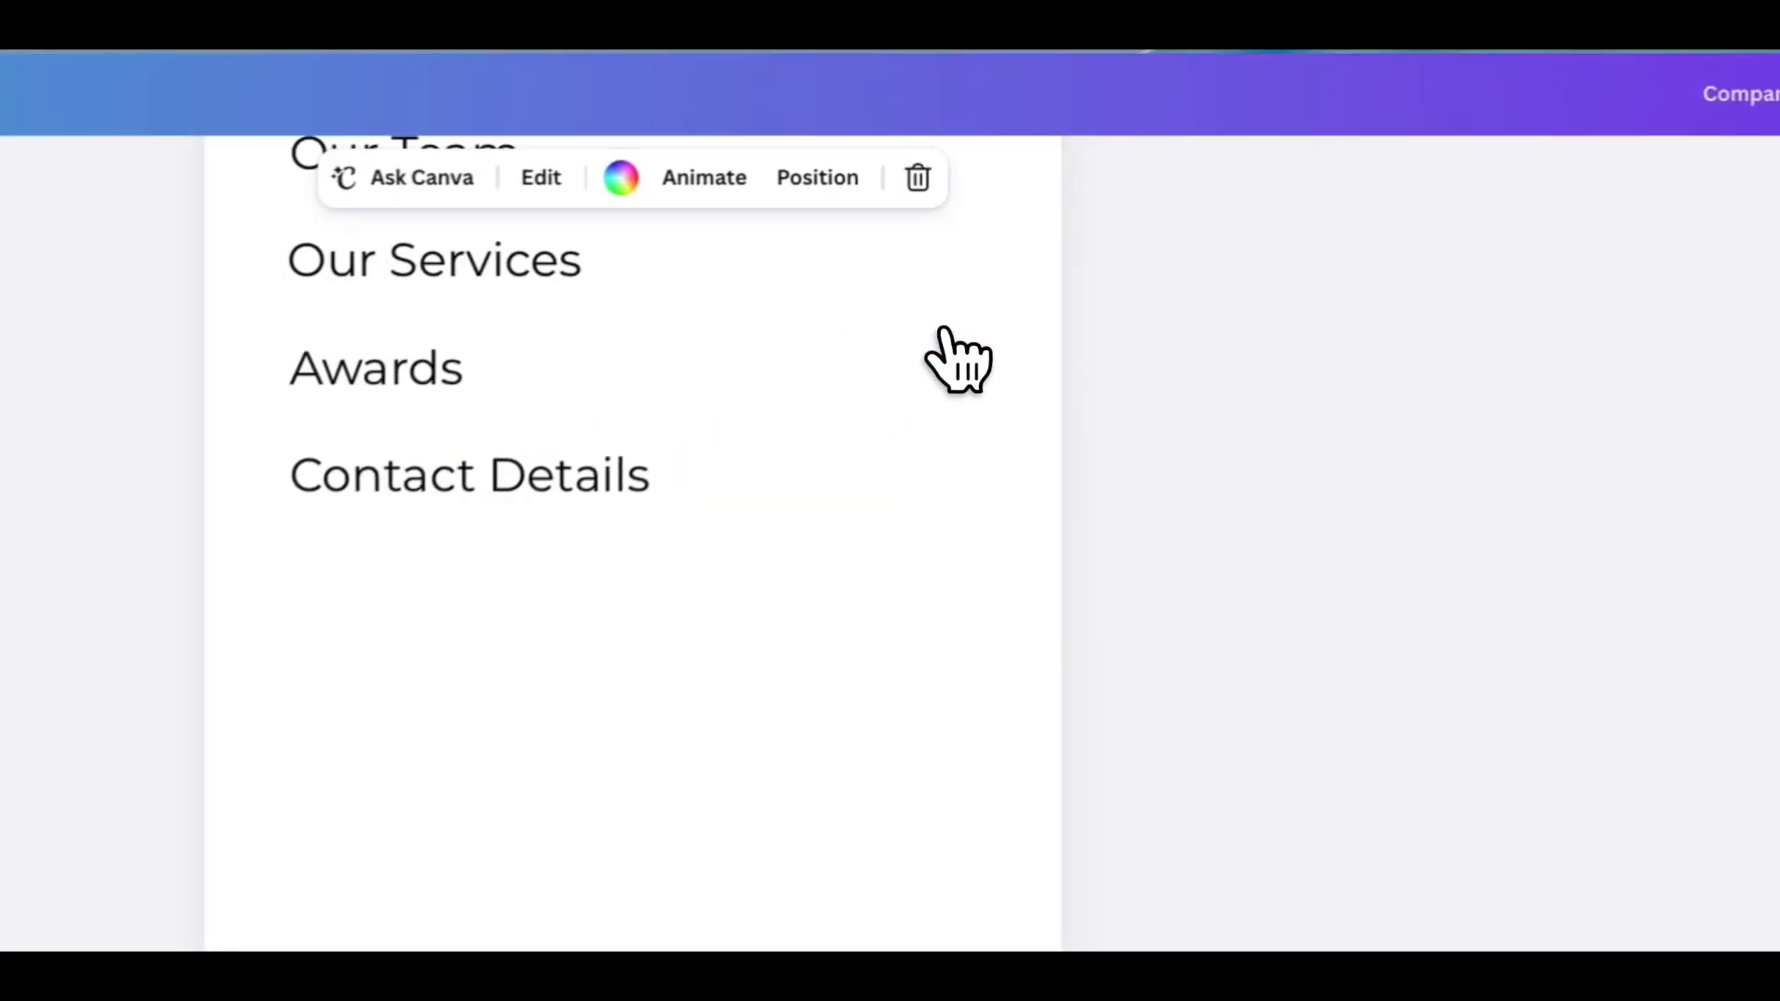
pyautogui.click(871, 519)
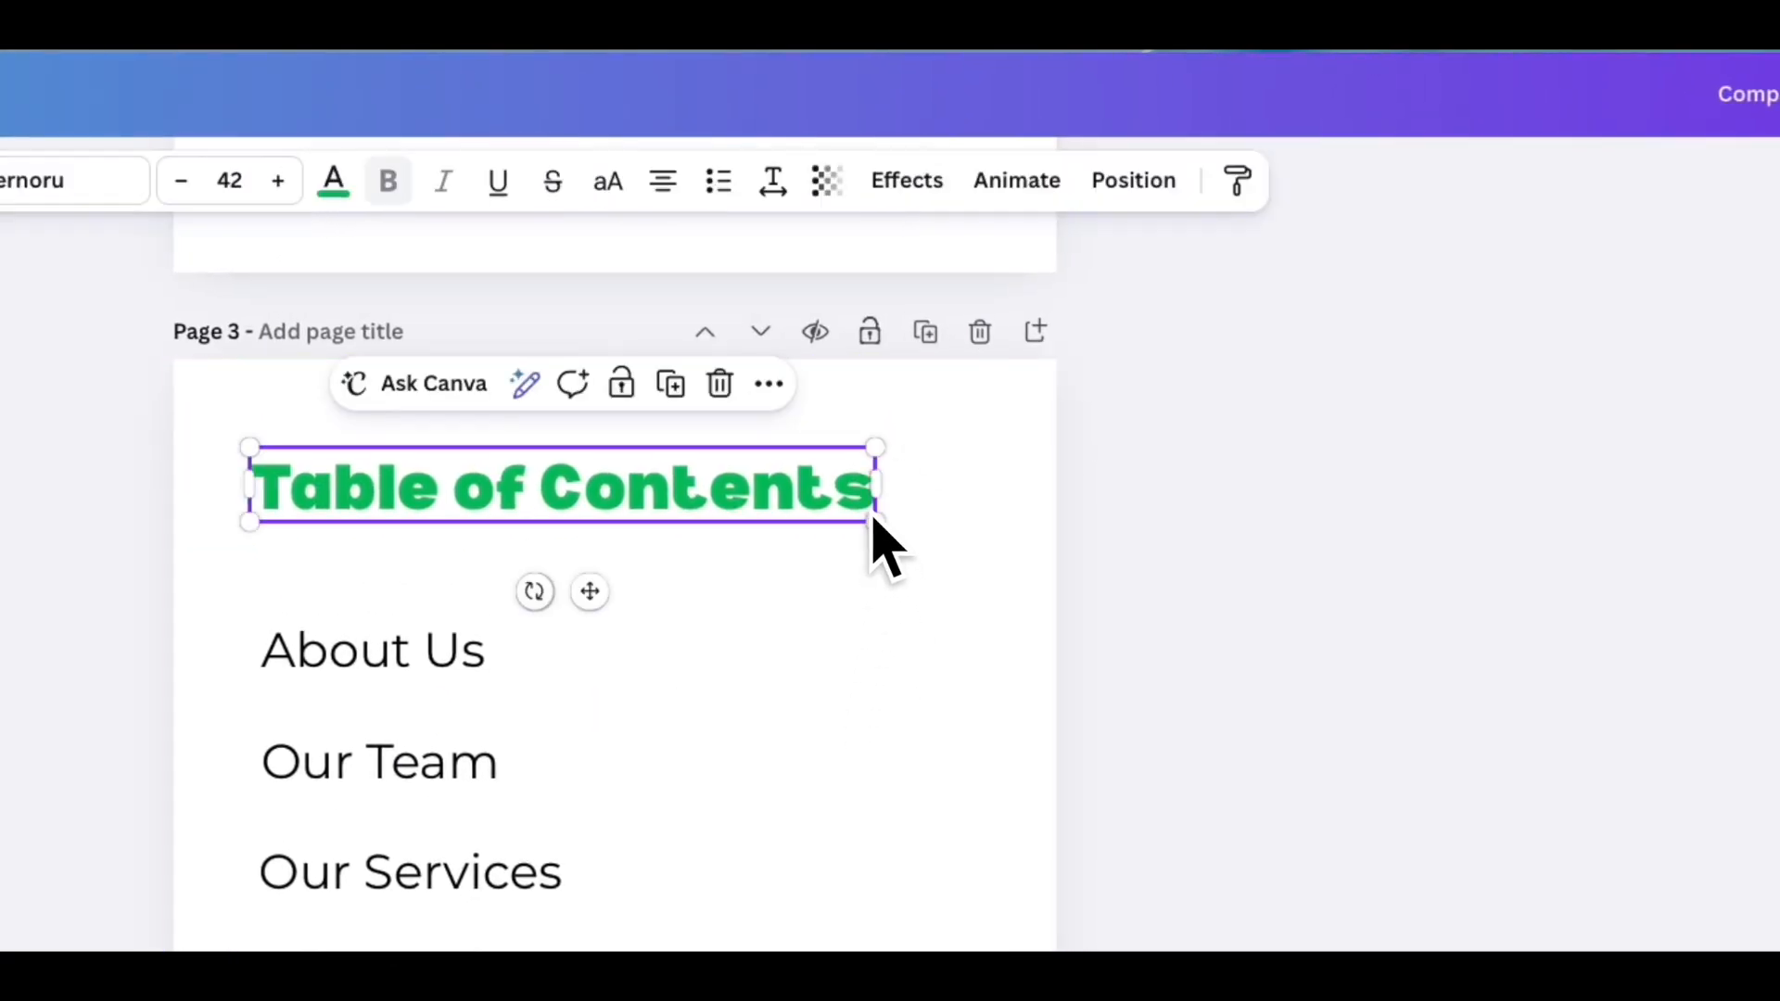
pyautogui.doubleClick(870, 521)
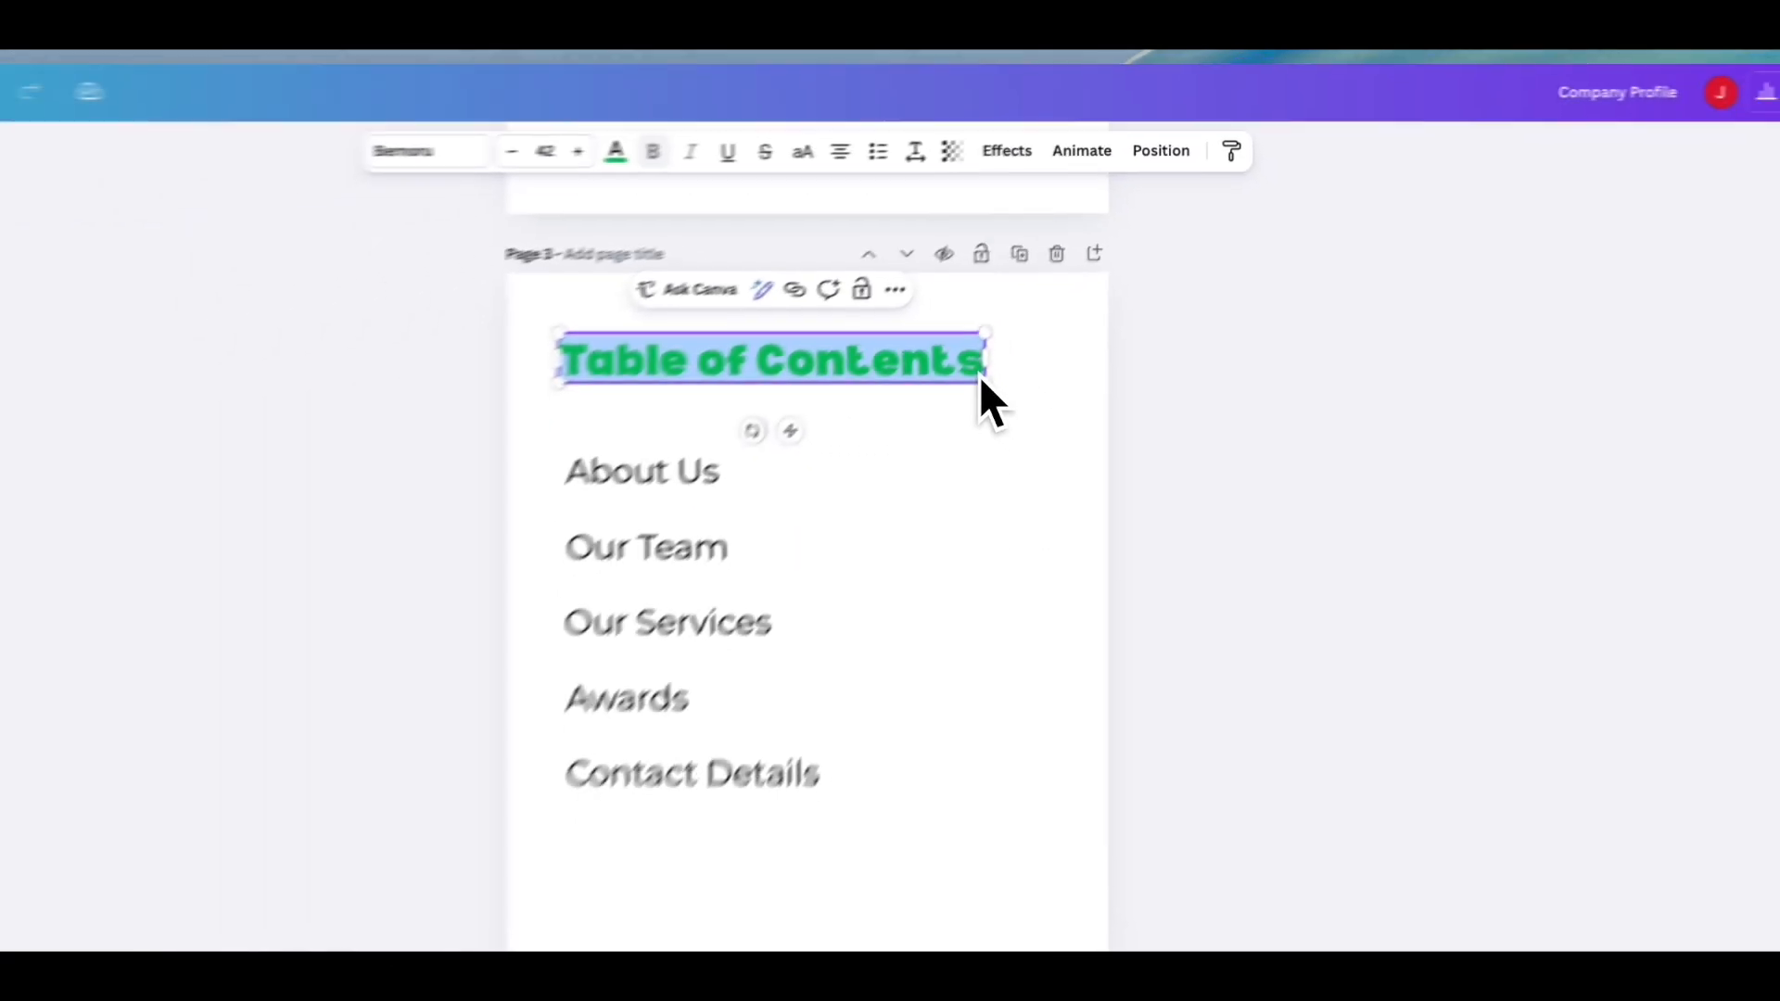
pyautogui.write('About')
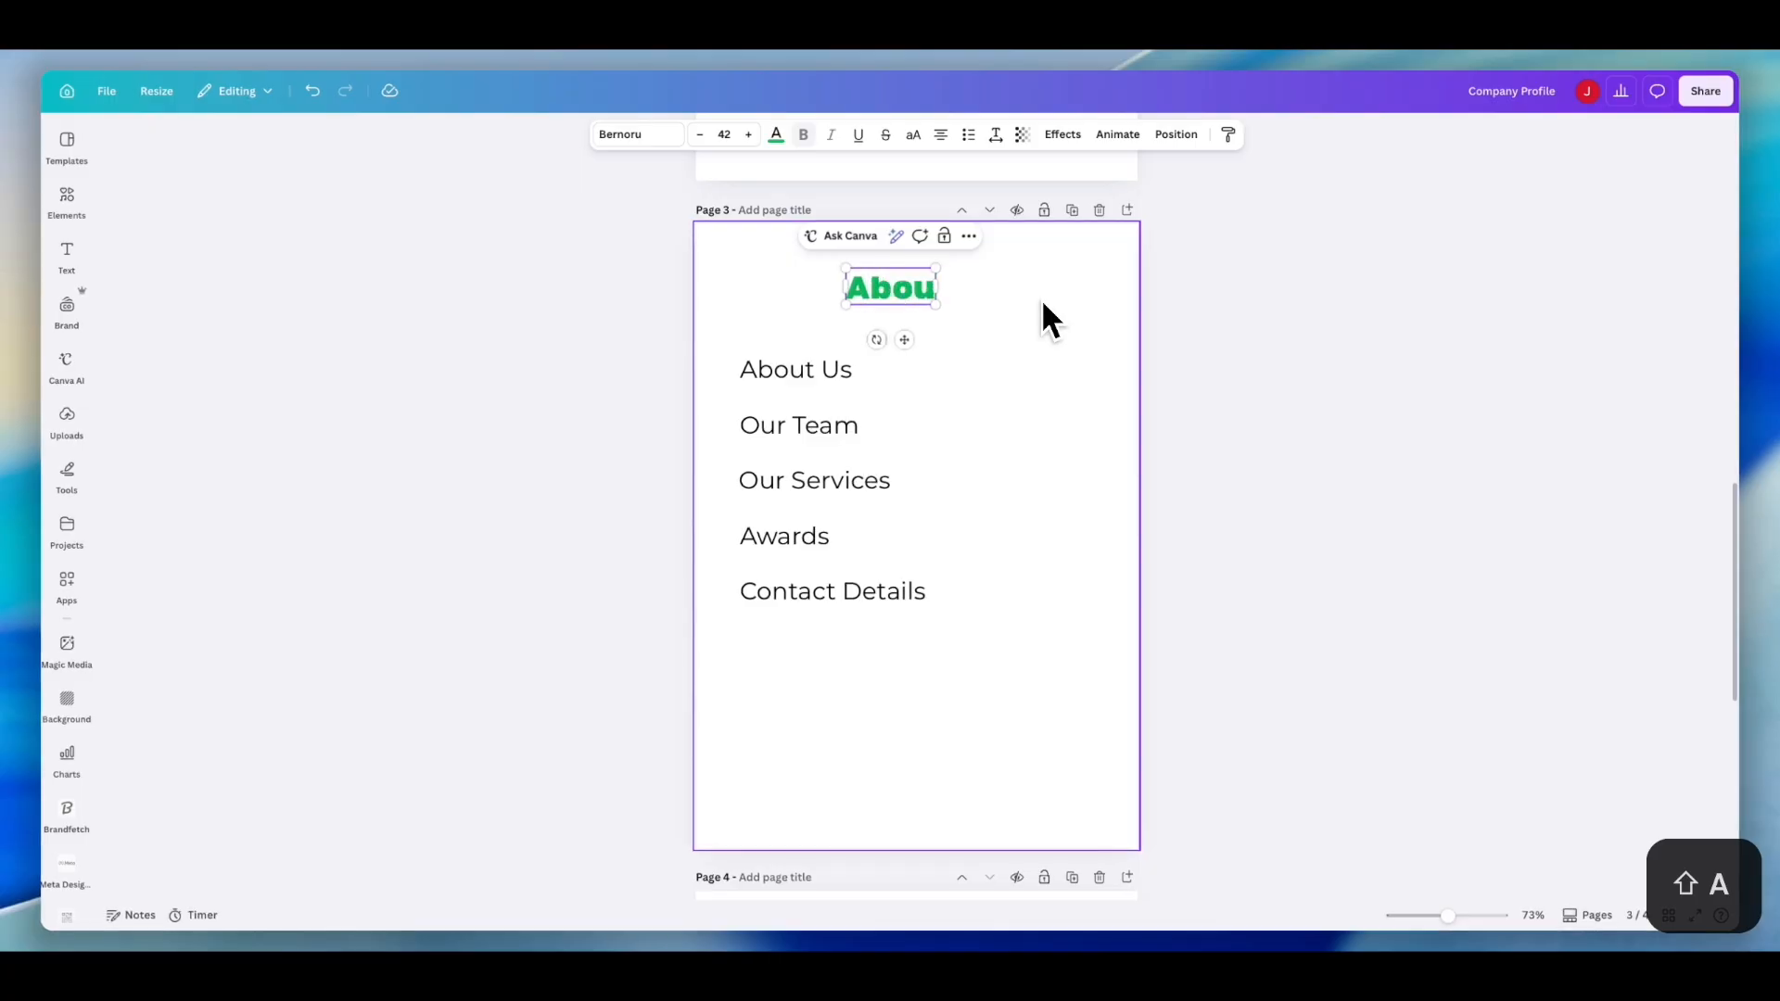
pyautogui.write(' Us')
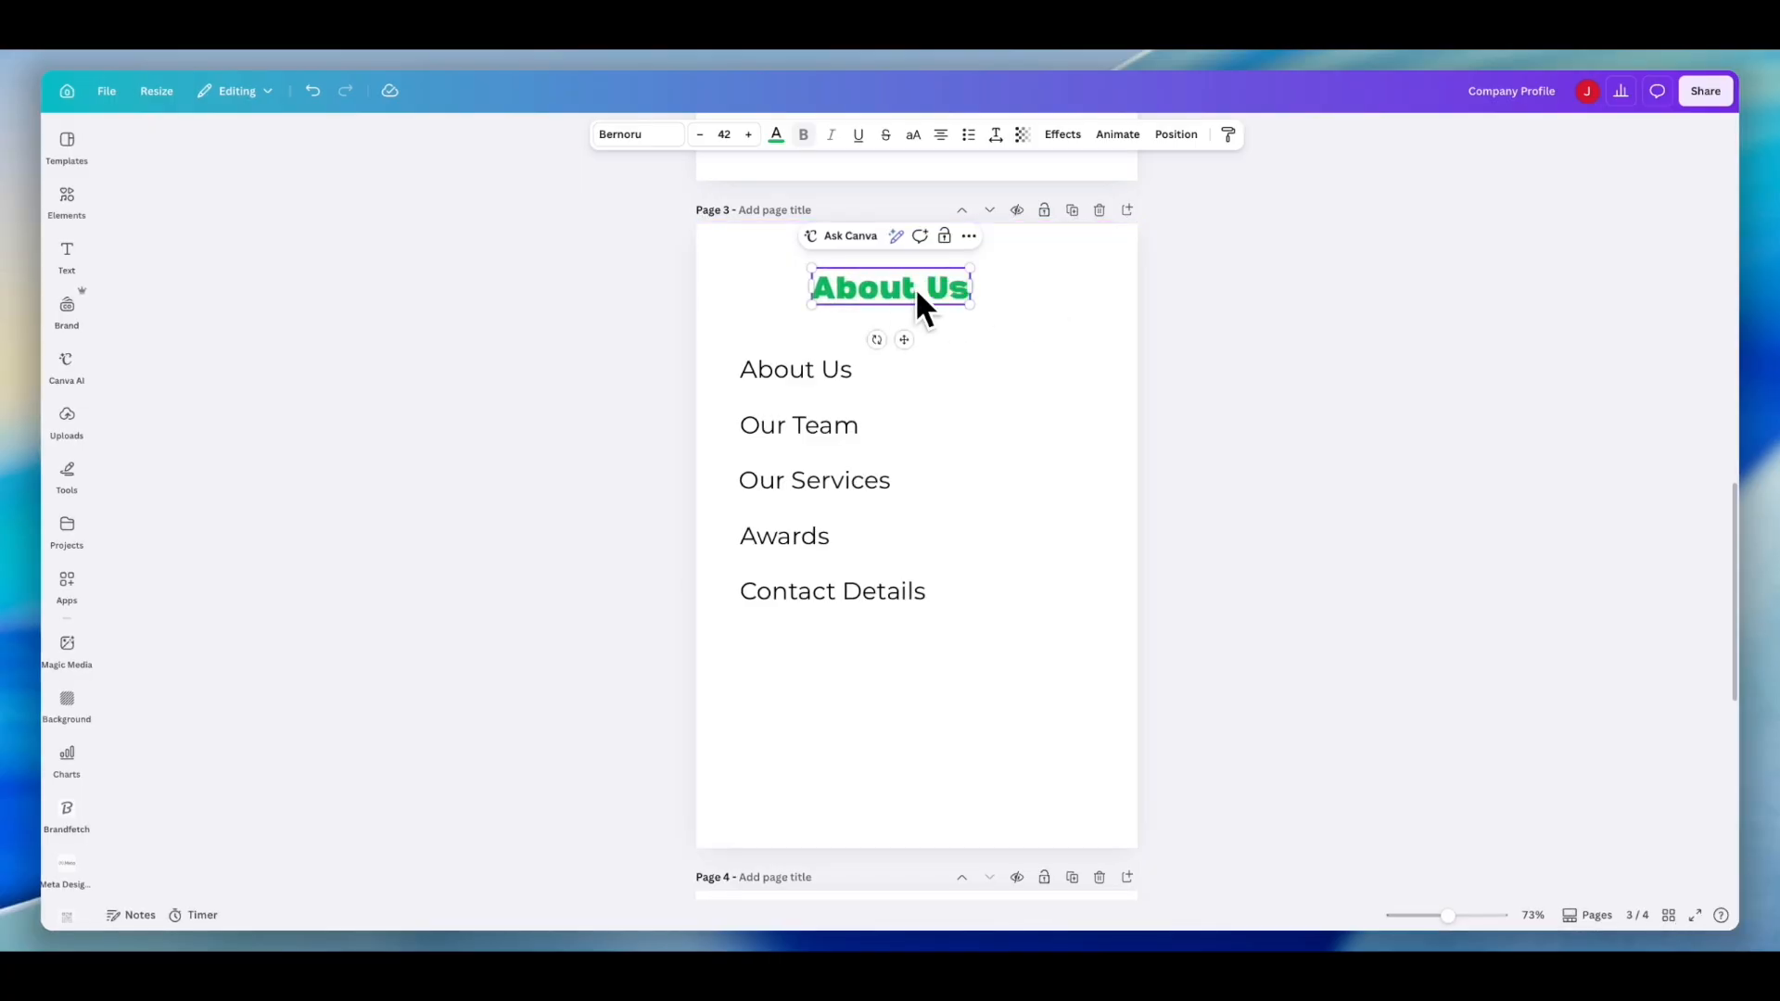
# - Move the About Us heading to the left and delete every contents list entry below it on the page
pyautogui.moveTo(935, 293); pyautogui.dragTo(763, 294)
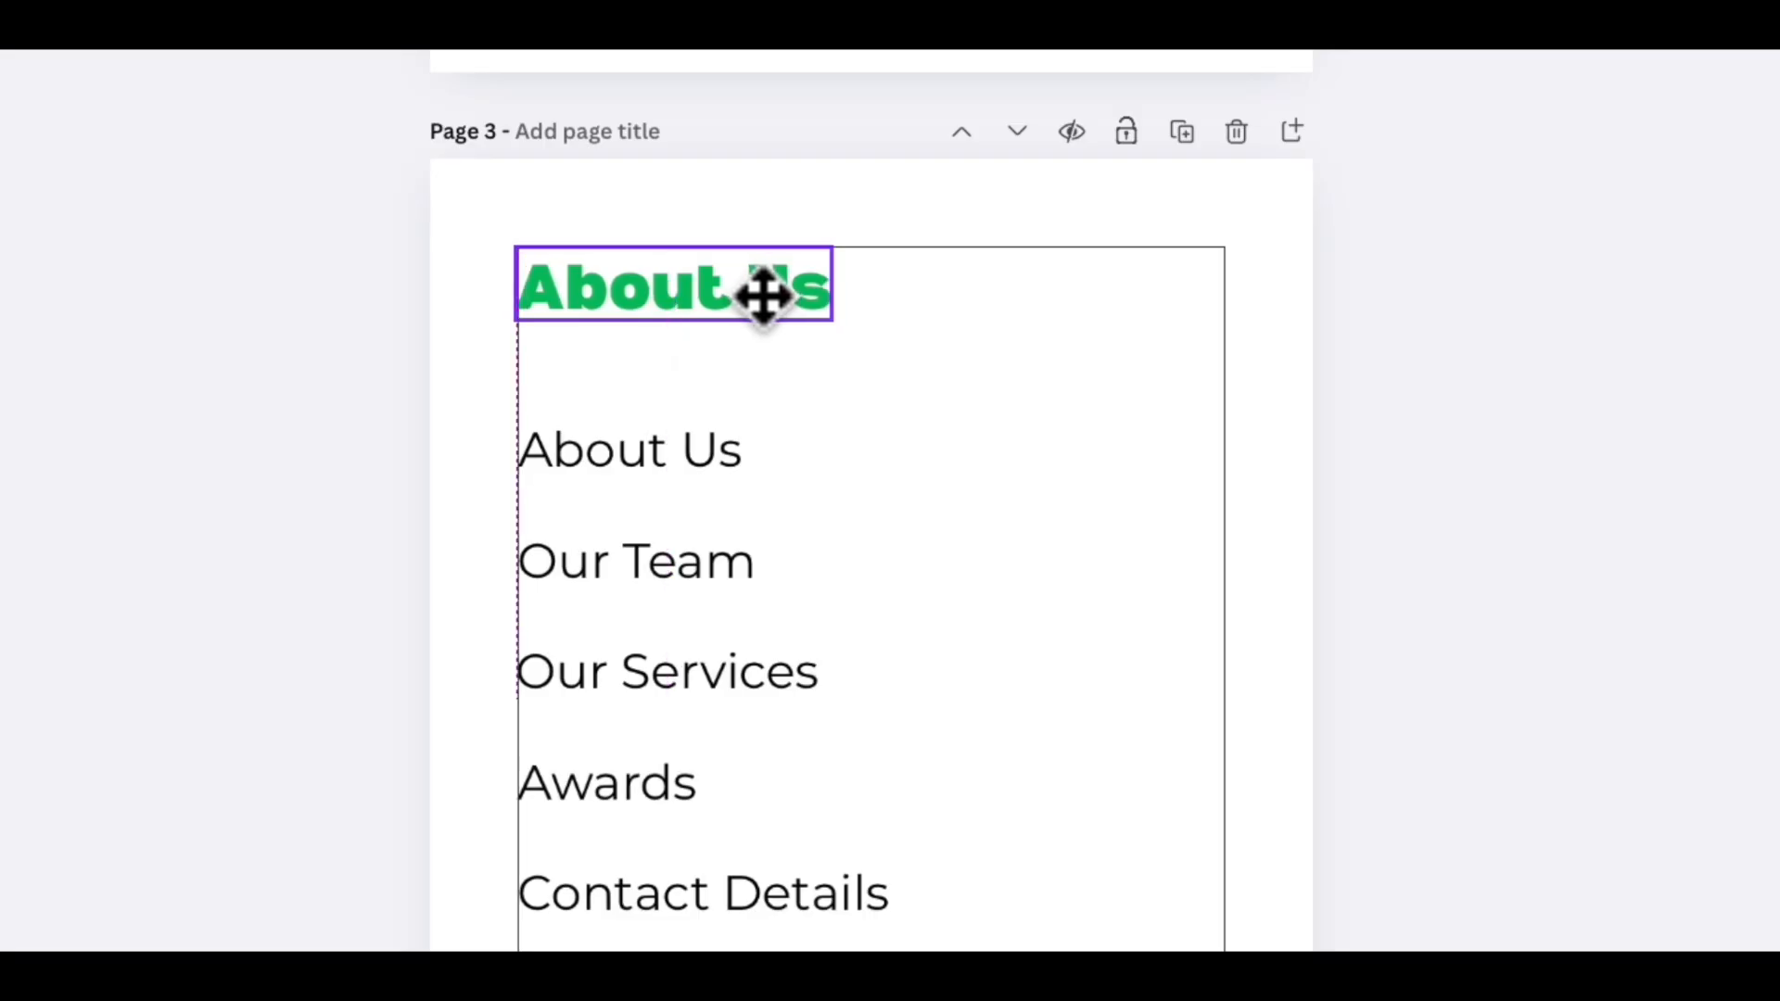
pyautogui.click(719, 468)
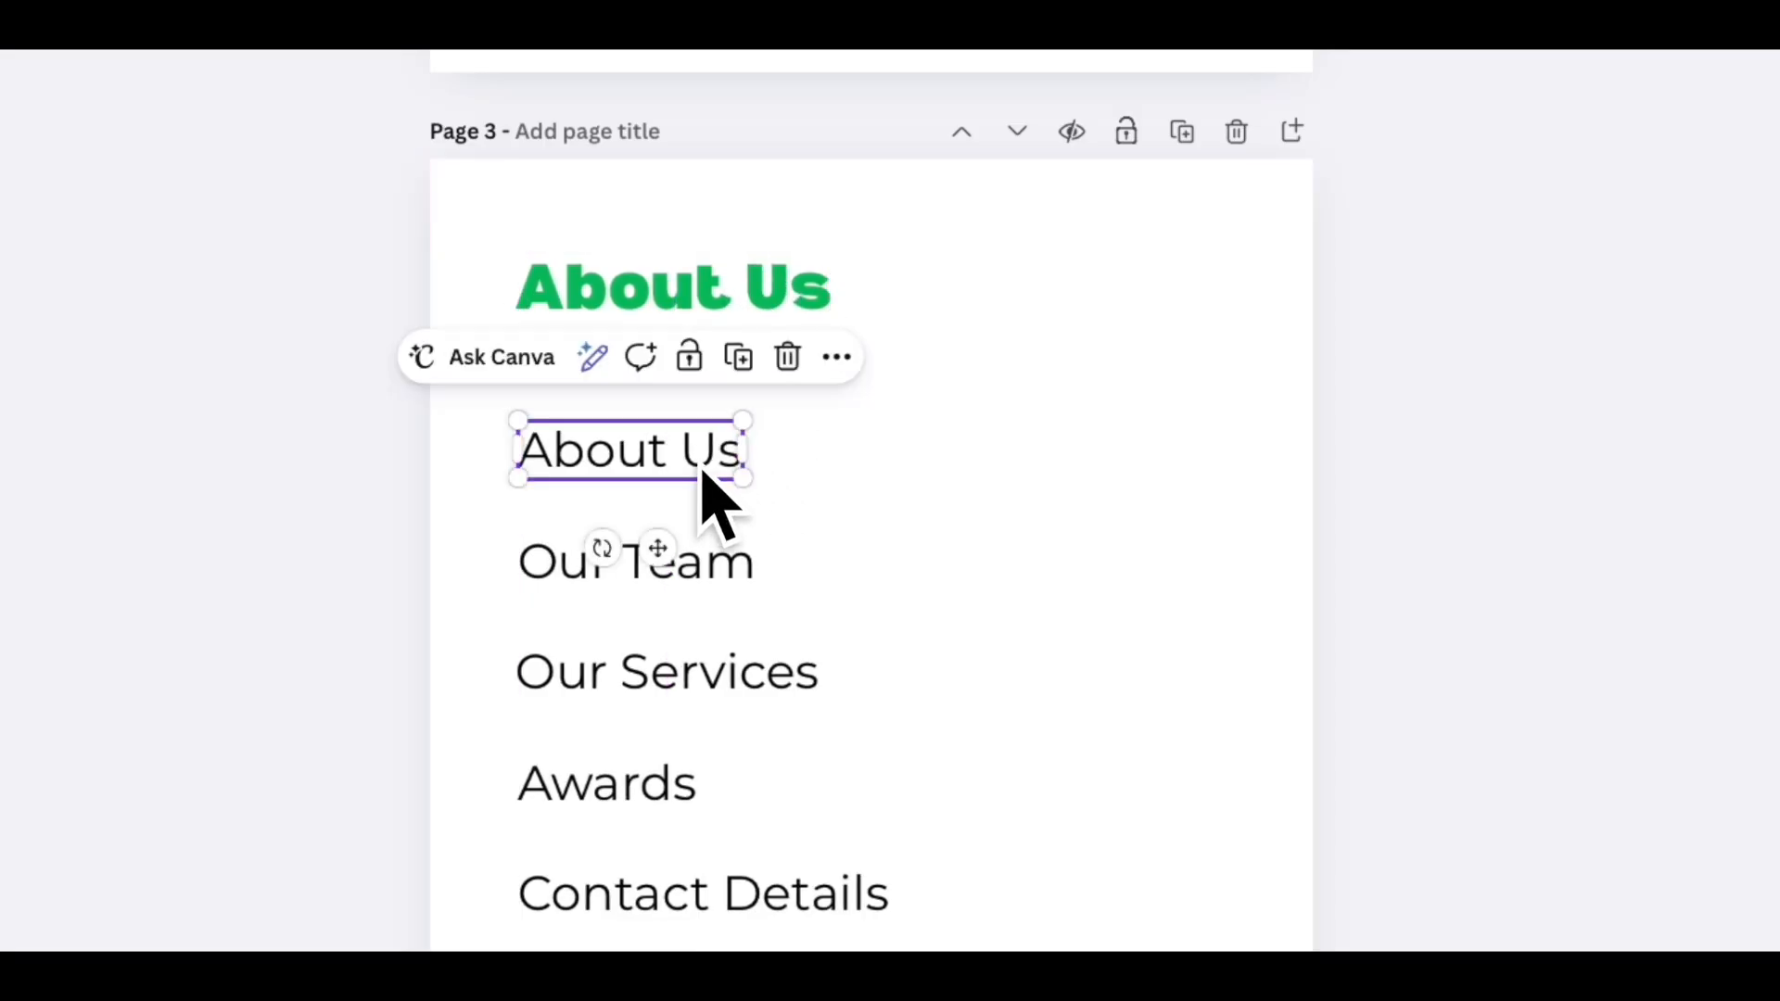
pyautogui.click(787, 356)
pyautogui.click(695, 580)
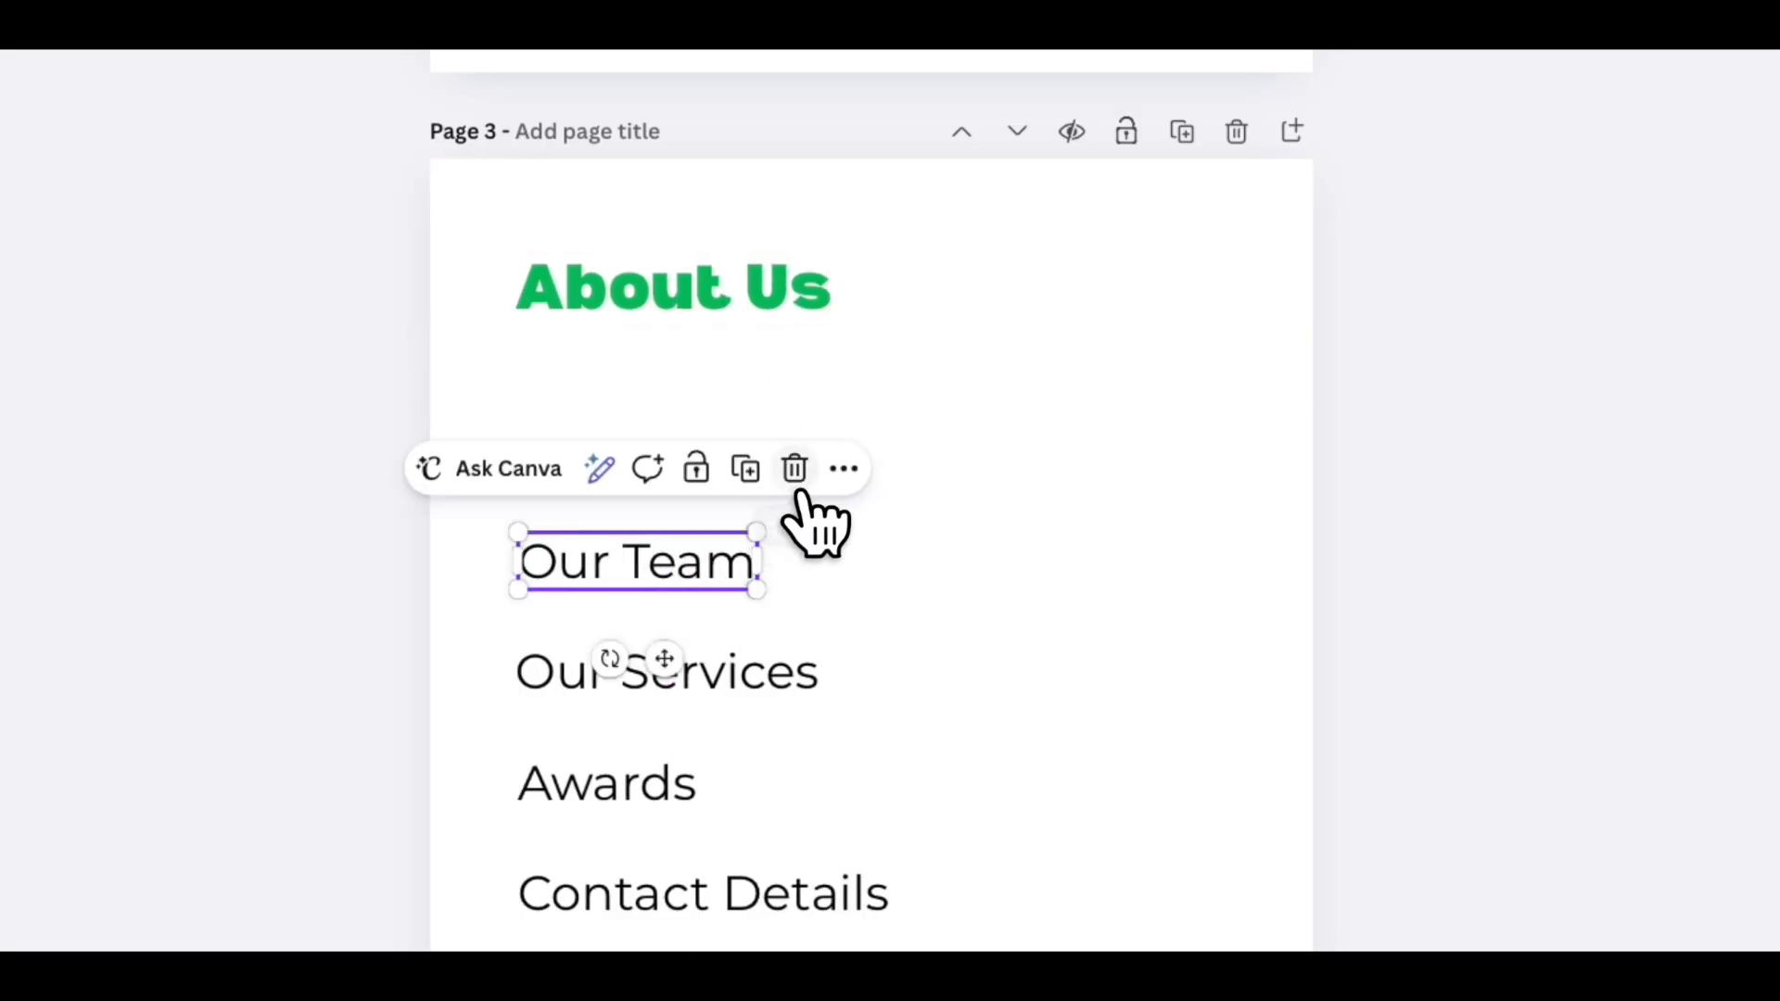
pyautogui.click(794, 469)
pyautogui.click(714, 669)
pyautogui.click(822, 576)
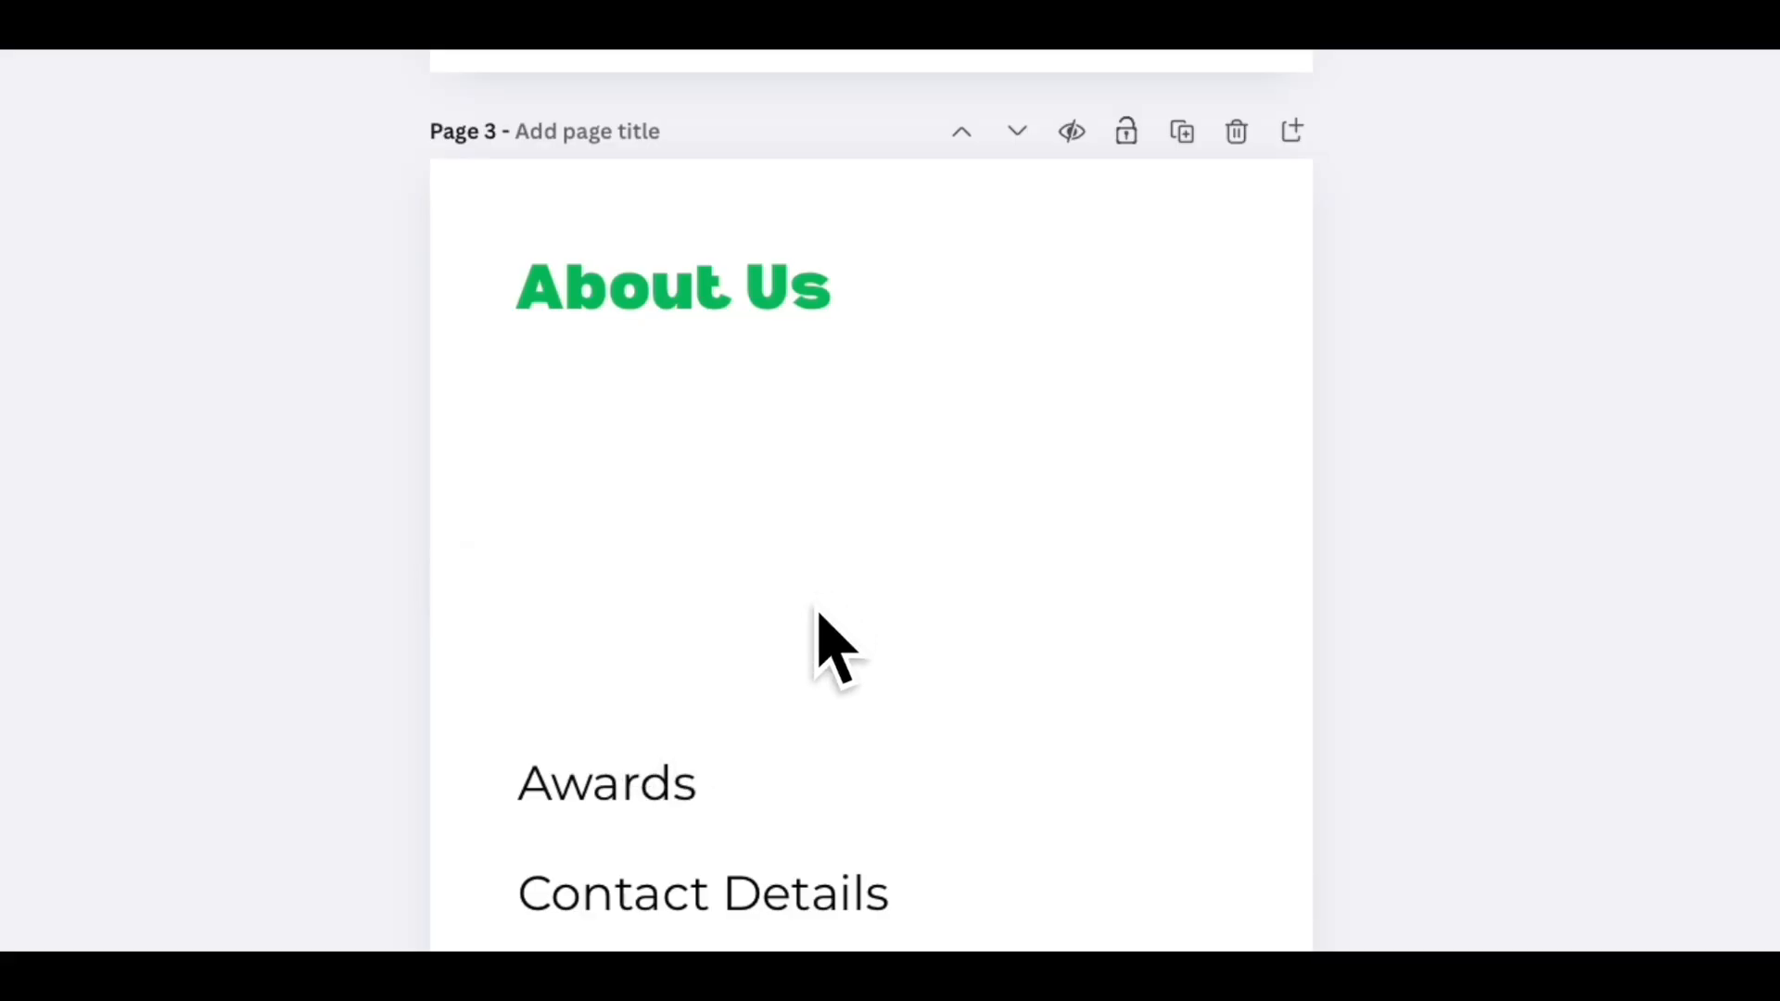
pyautogui.click(794, 646)
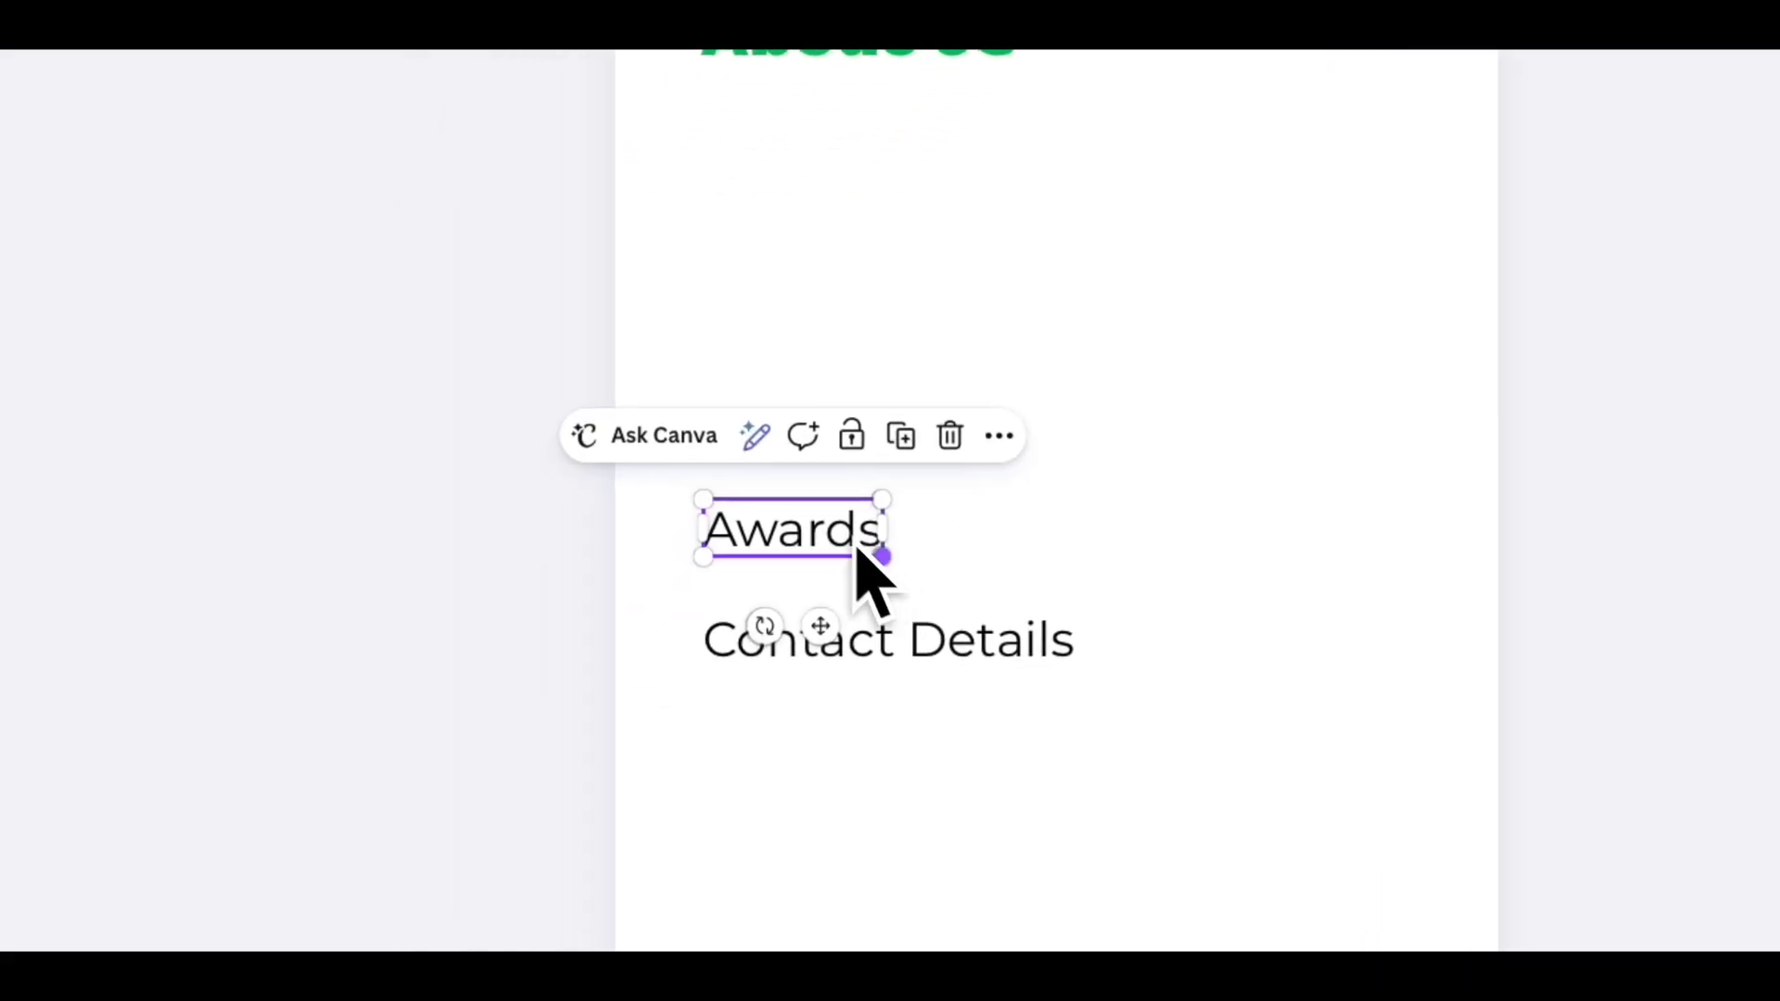
pyautogui.click(633, 528)
pyautogui.moveTo(697, 376); pyautogui.dragTo(1019, 683)
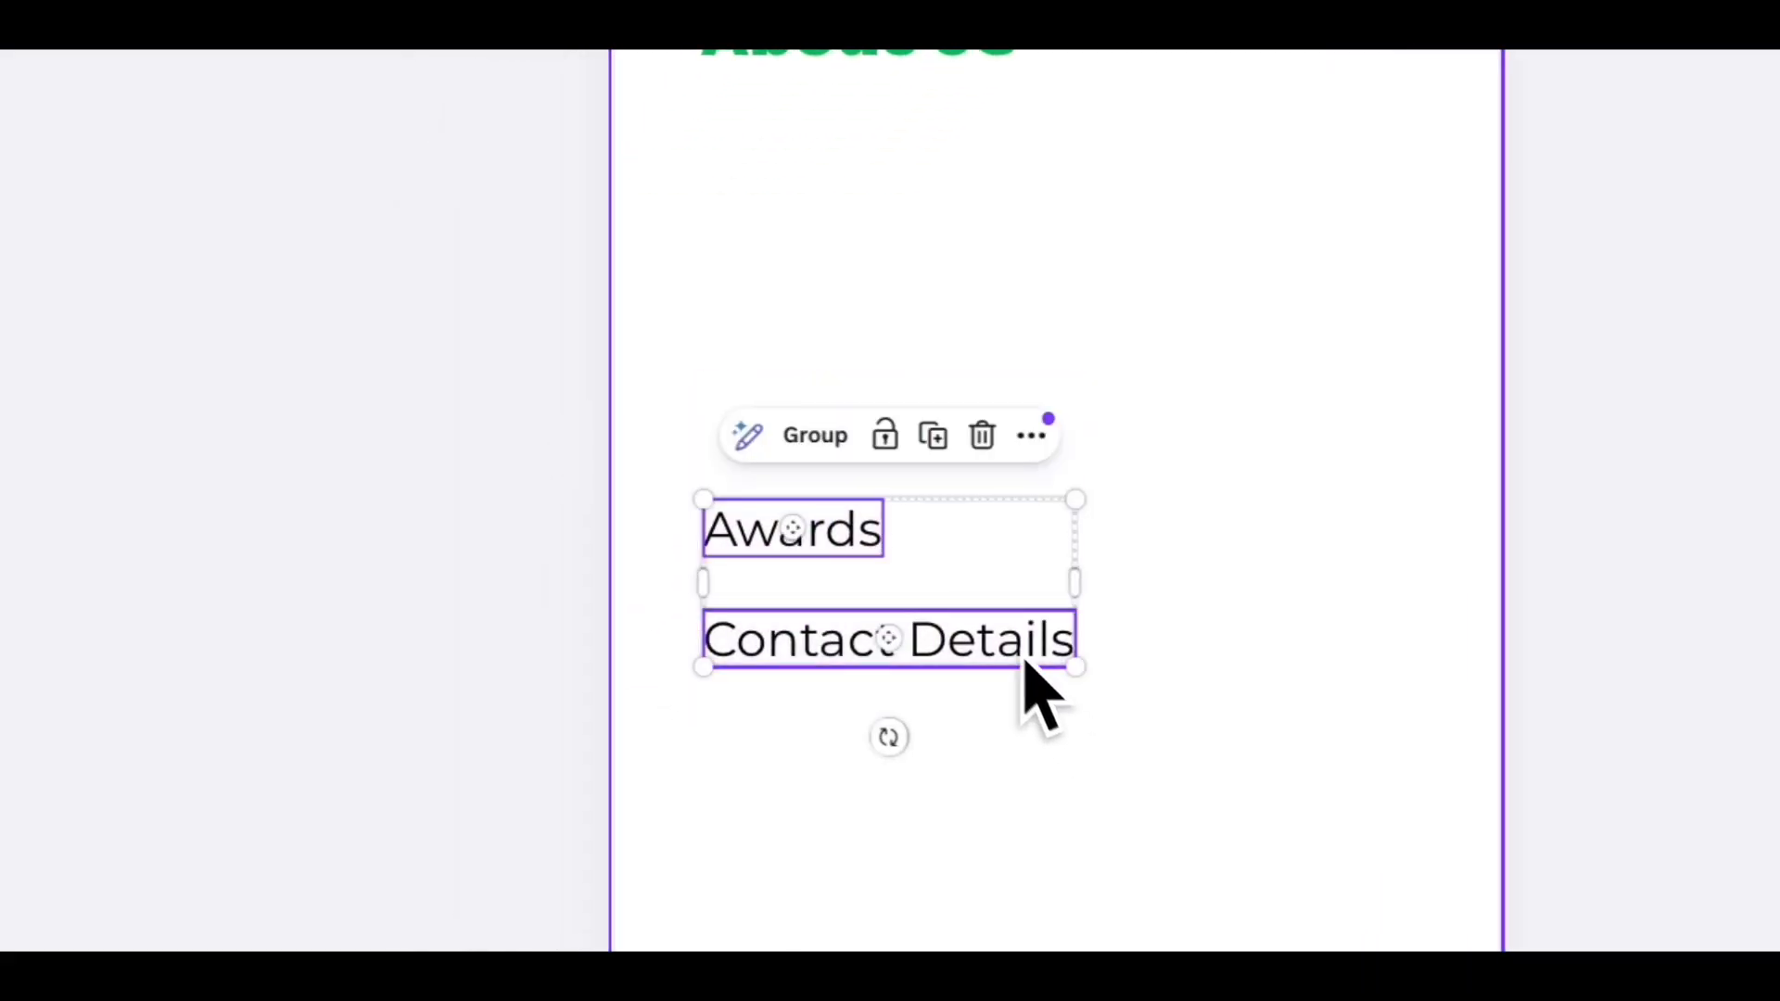
pyautogui.click(981, 436)
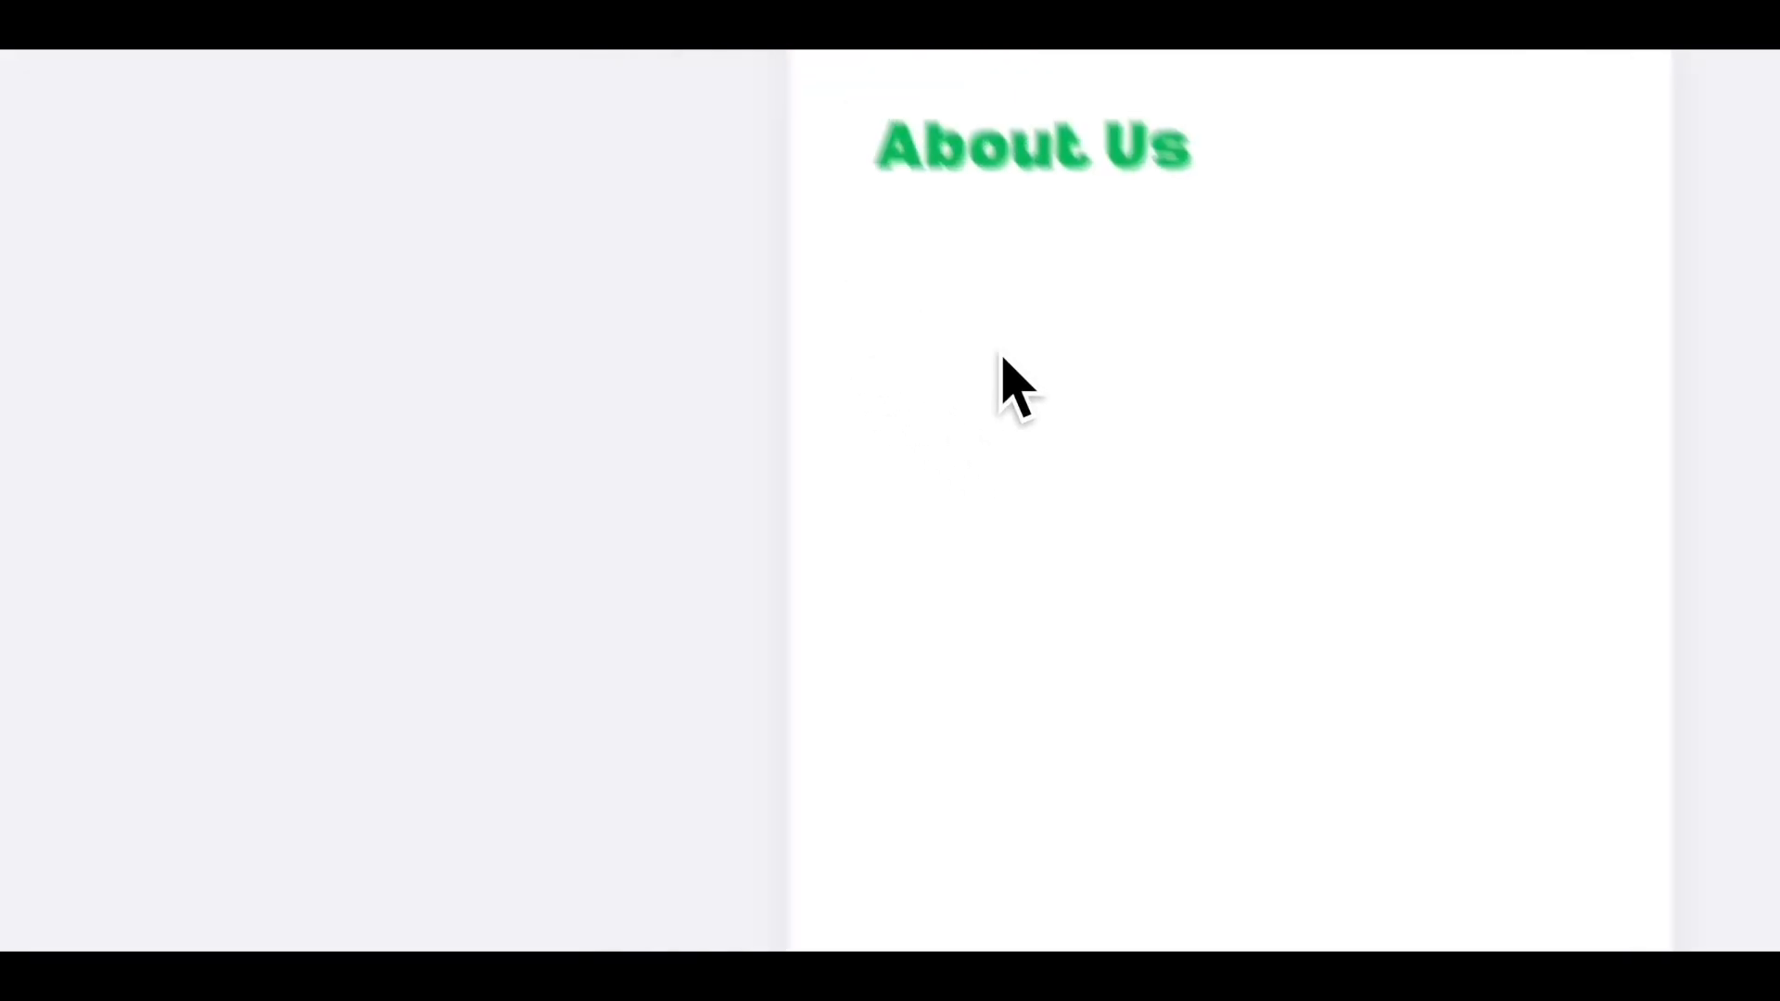
# - Add a body text box under the About Us heading and paste the copied About Us copy into it
pyautogui.click(67, 252)
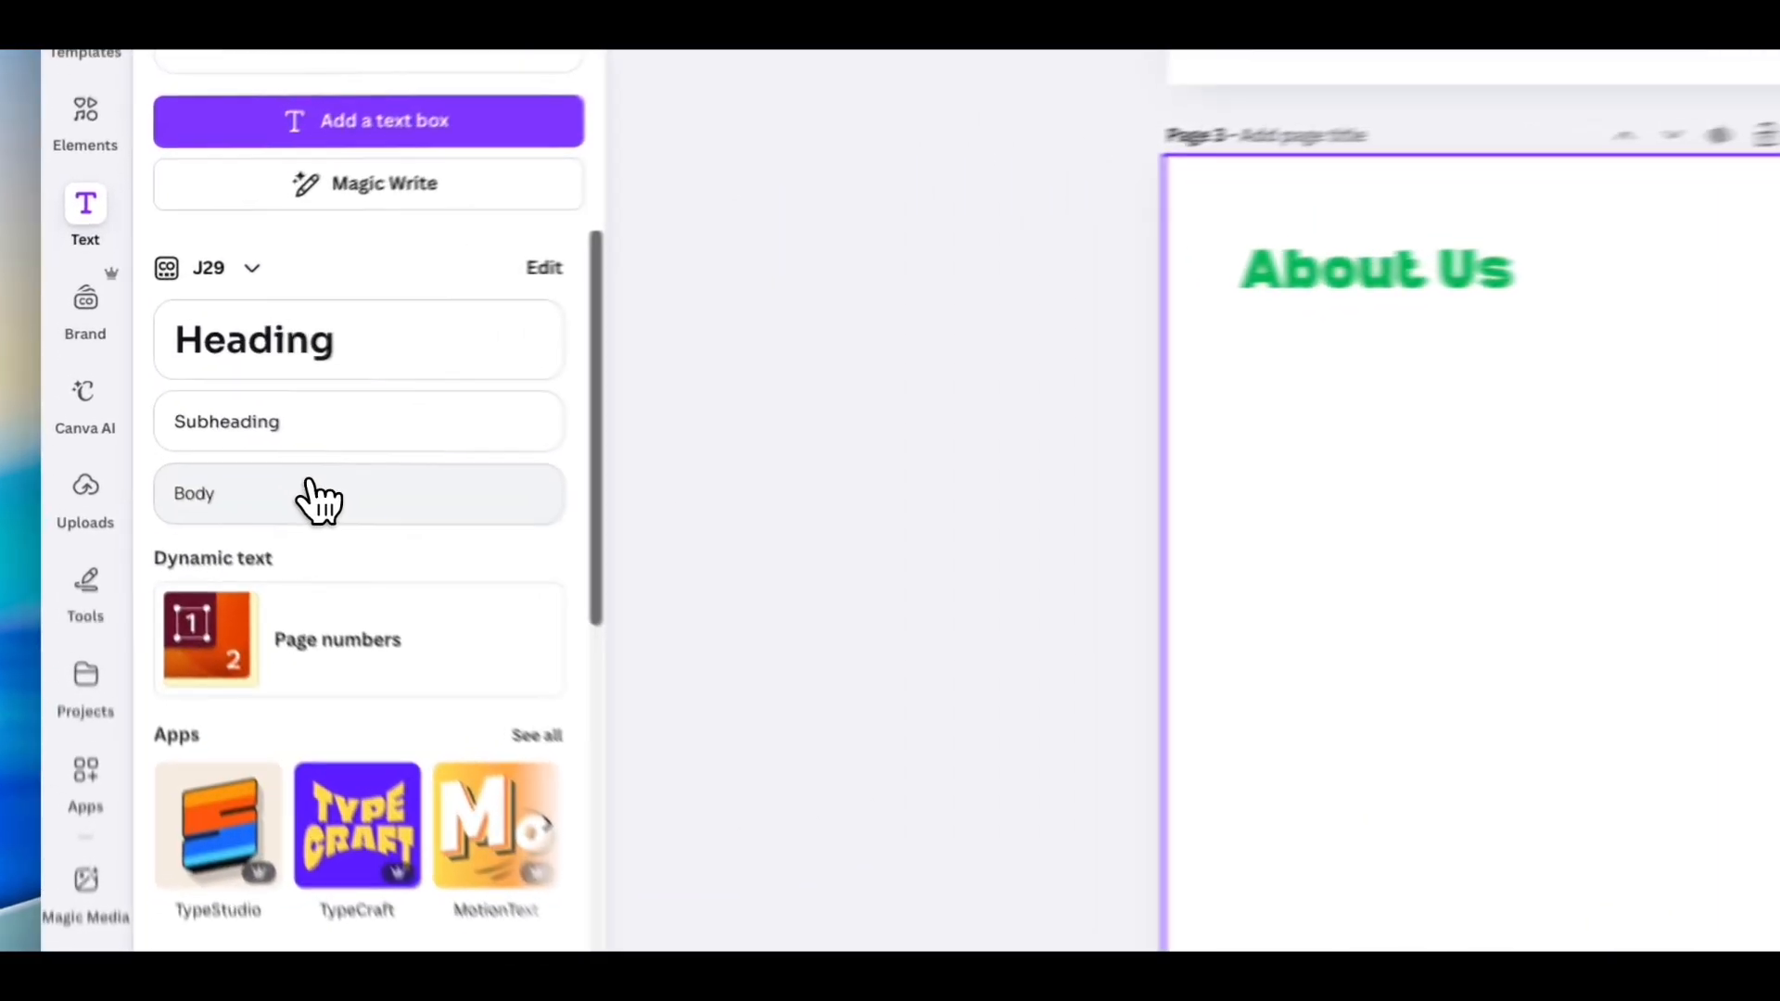
pyautogui.click(198, 421)
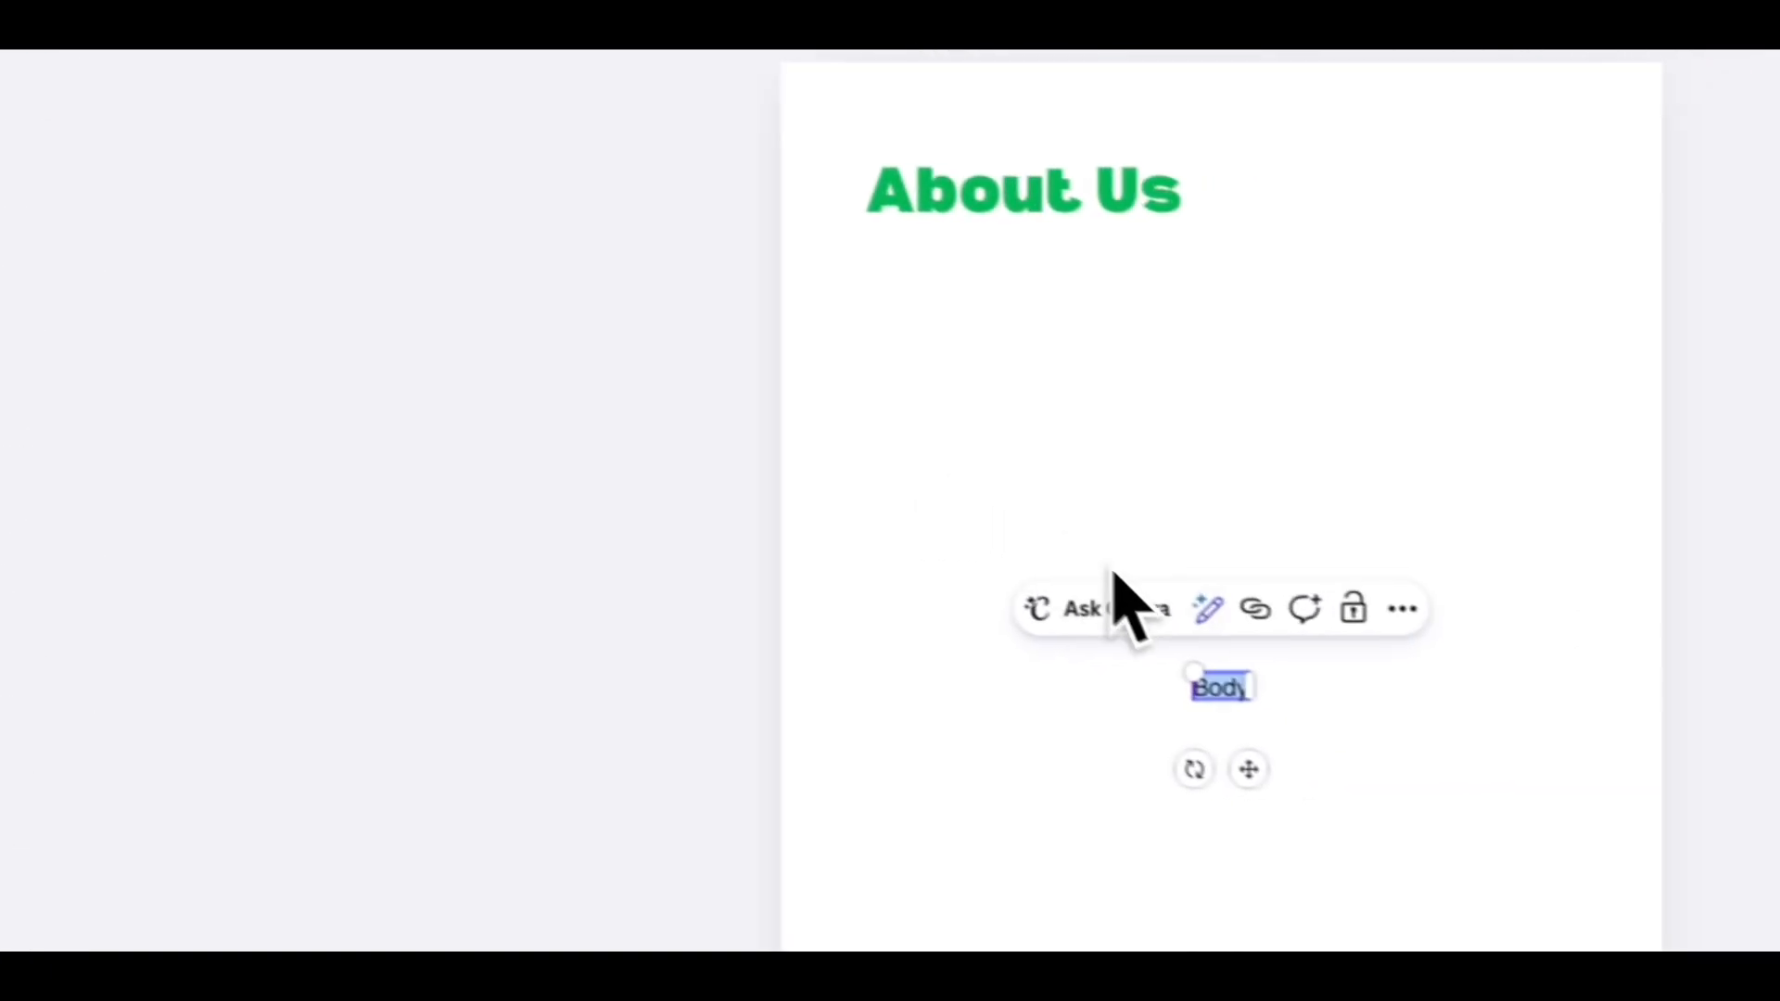
pyautogui.moveTo(1122, 682); pyautogui.dragTo(794, 288)
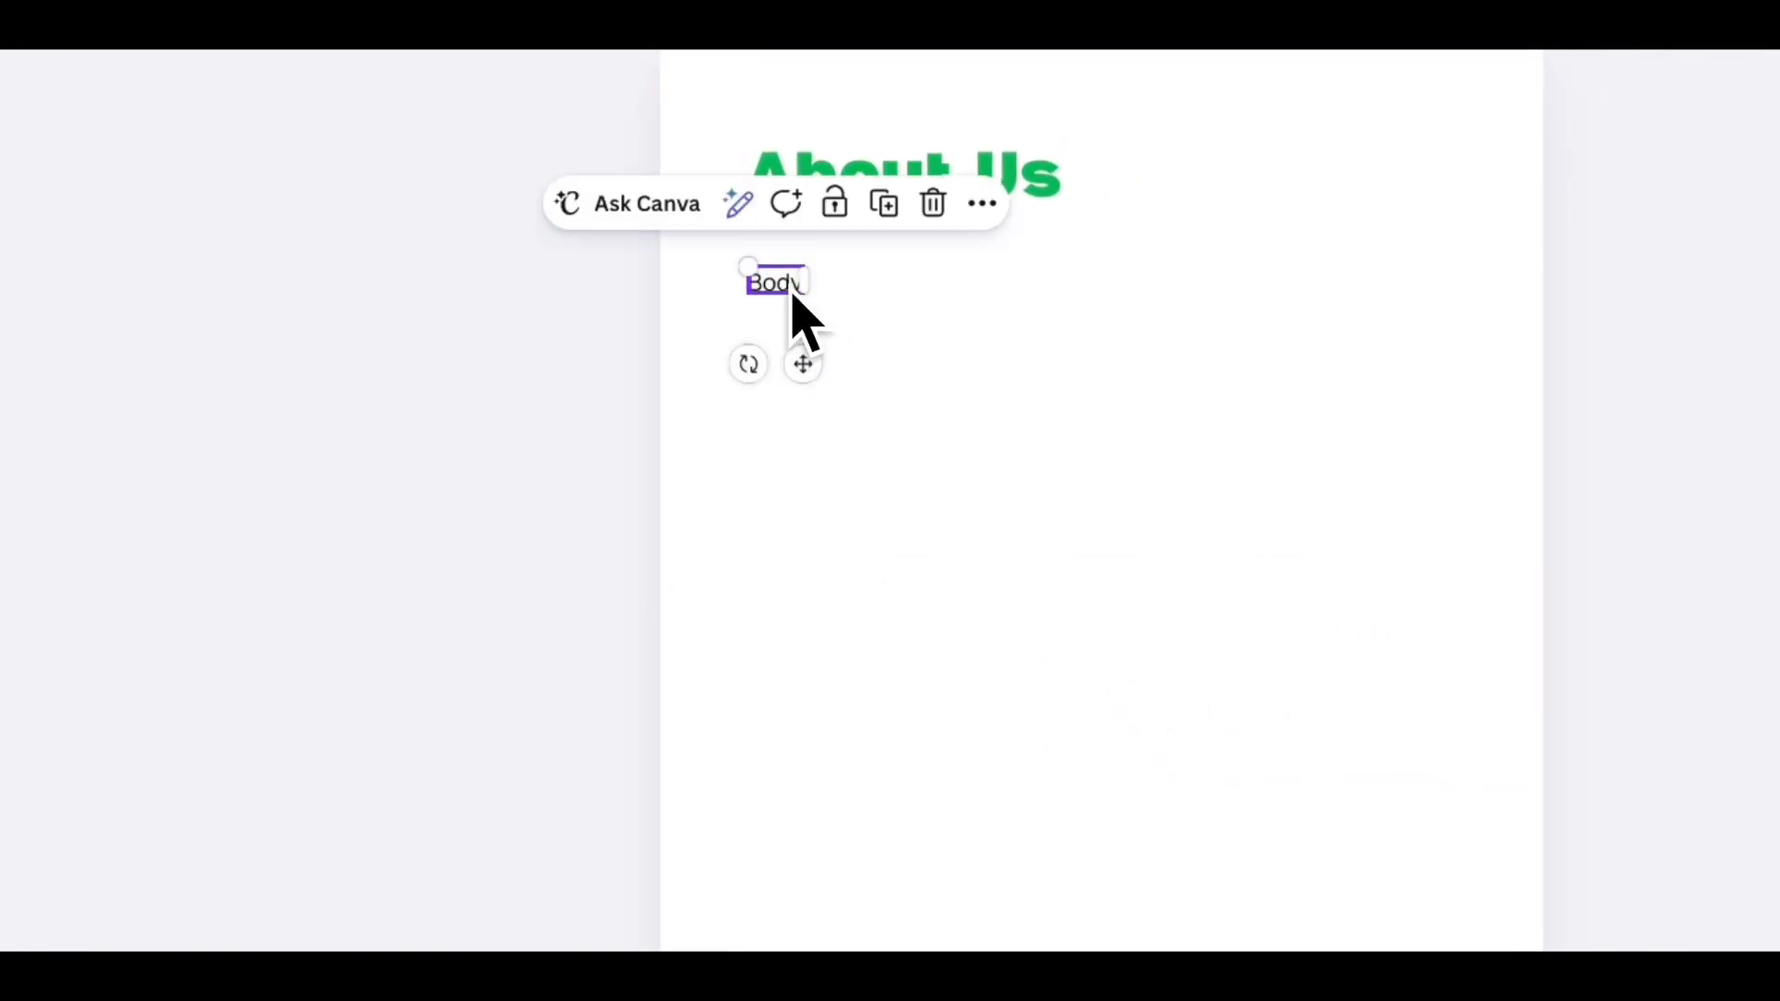
pyautogui.doubleClick(793, 295)
pyautogui.press('super+v')
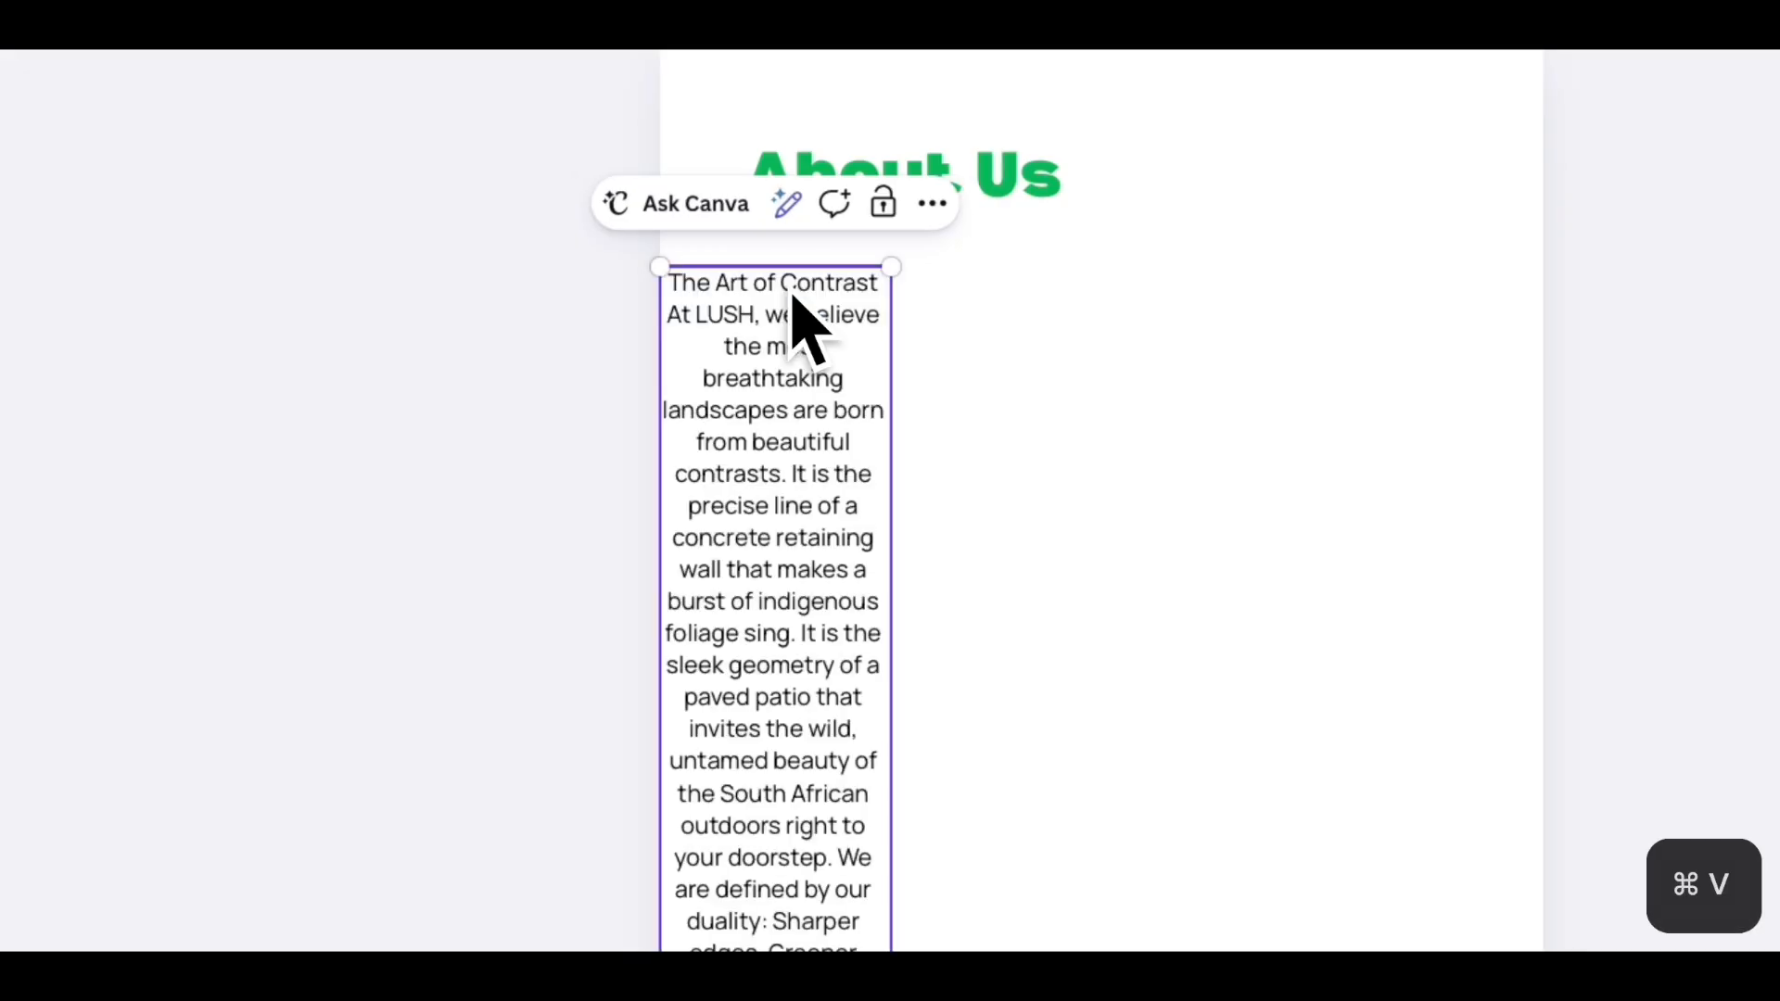
# - Select the pasted text starting from "We are defined by our duality"
pyautogui.scroll(-3, 942, 775)
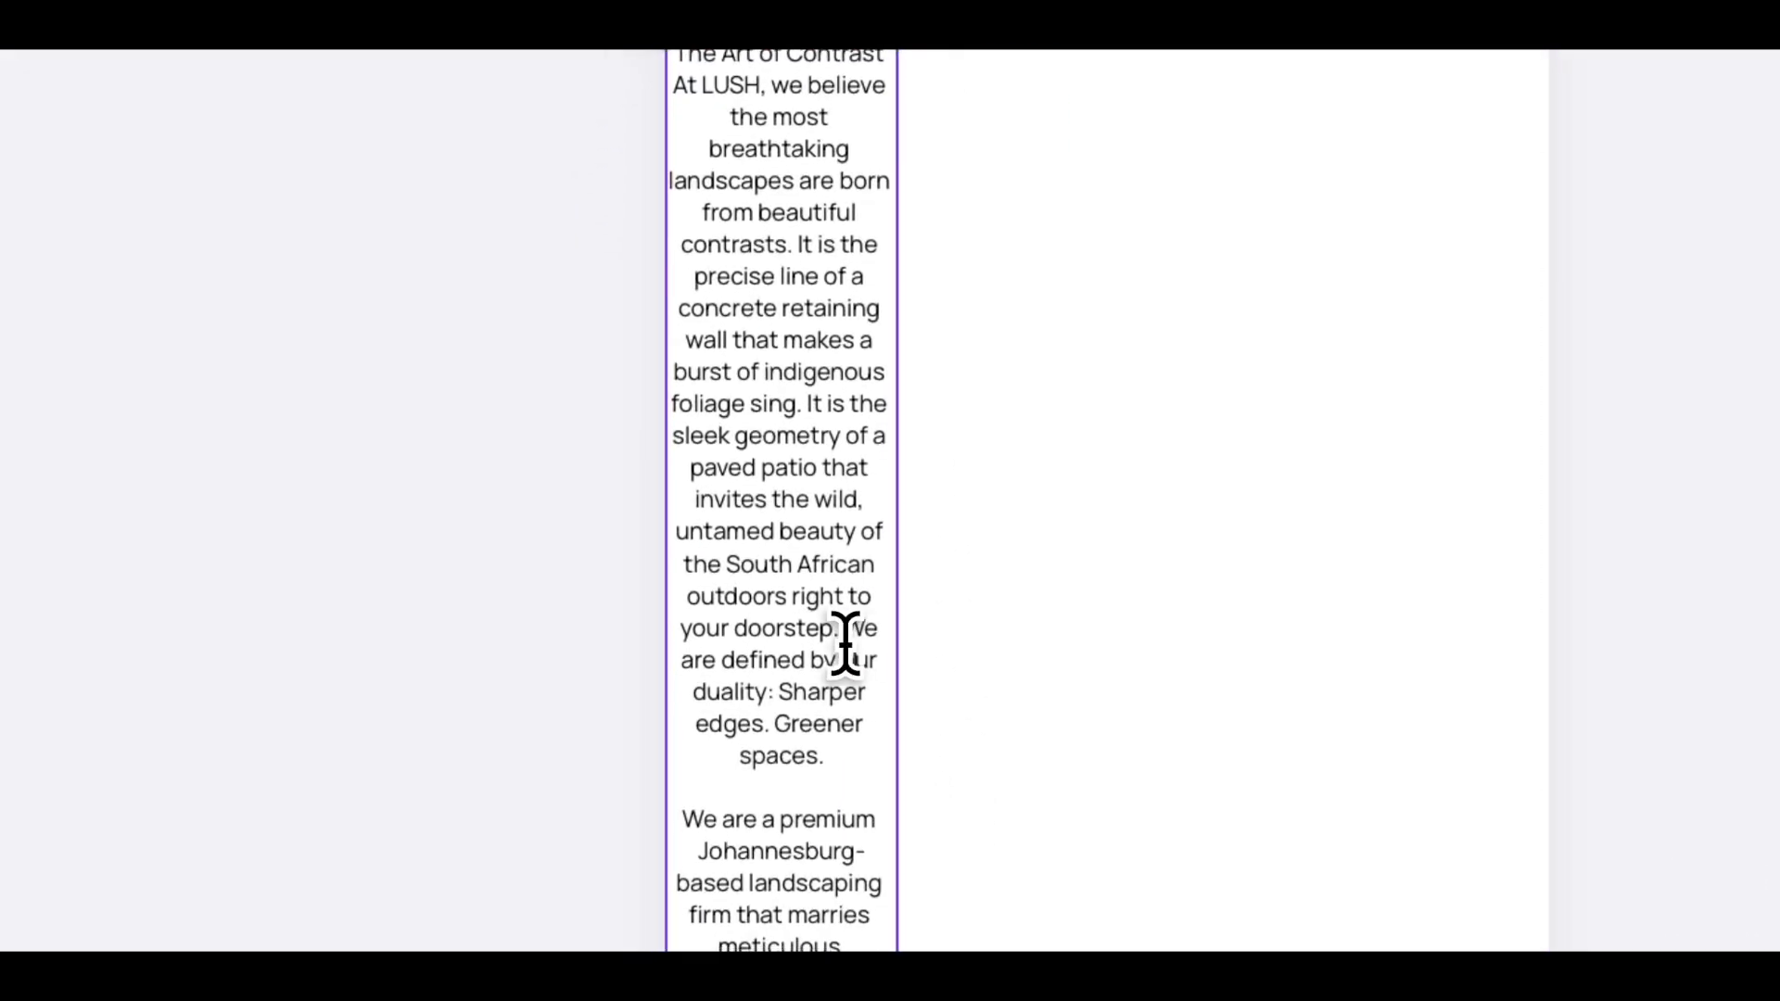
pyautogui.moveTo(836, 628); pyautogui.dragTo(952, 552)
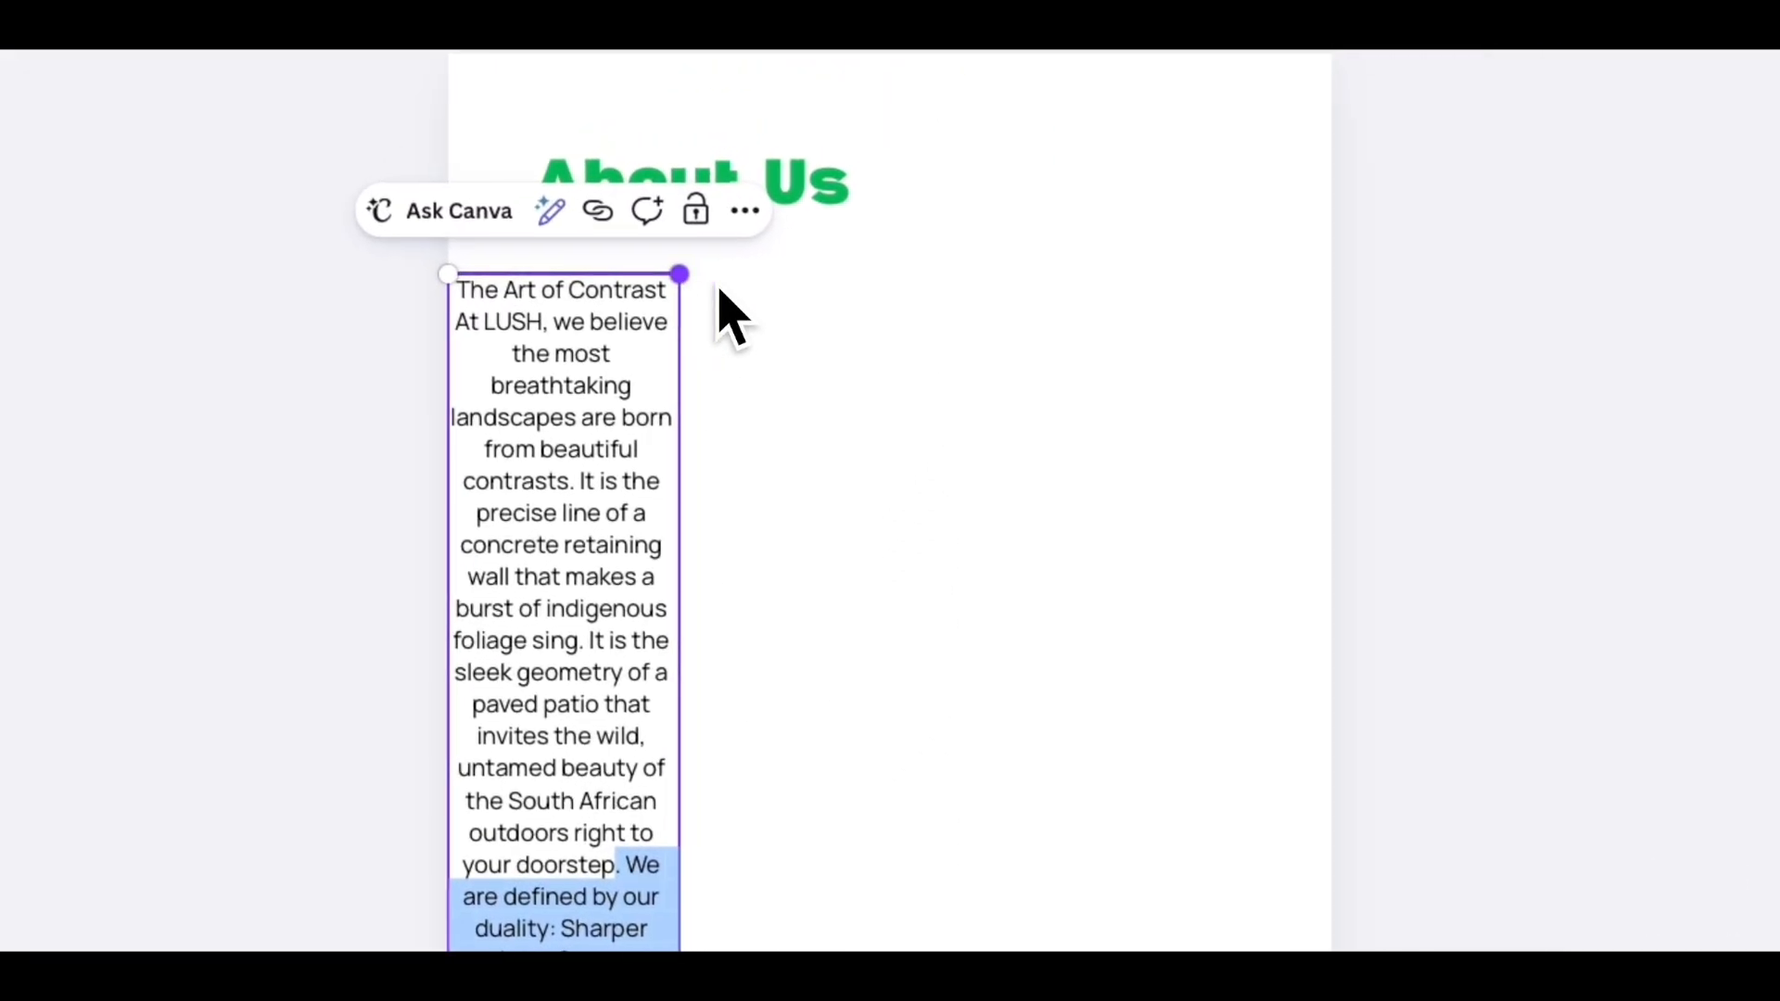
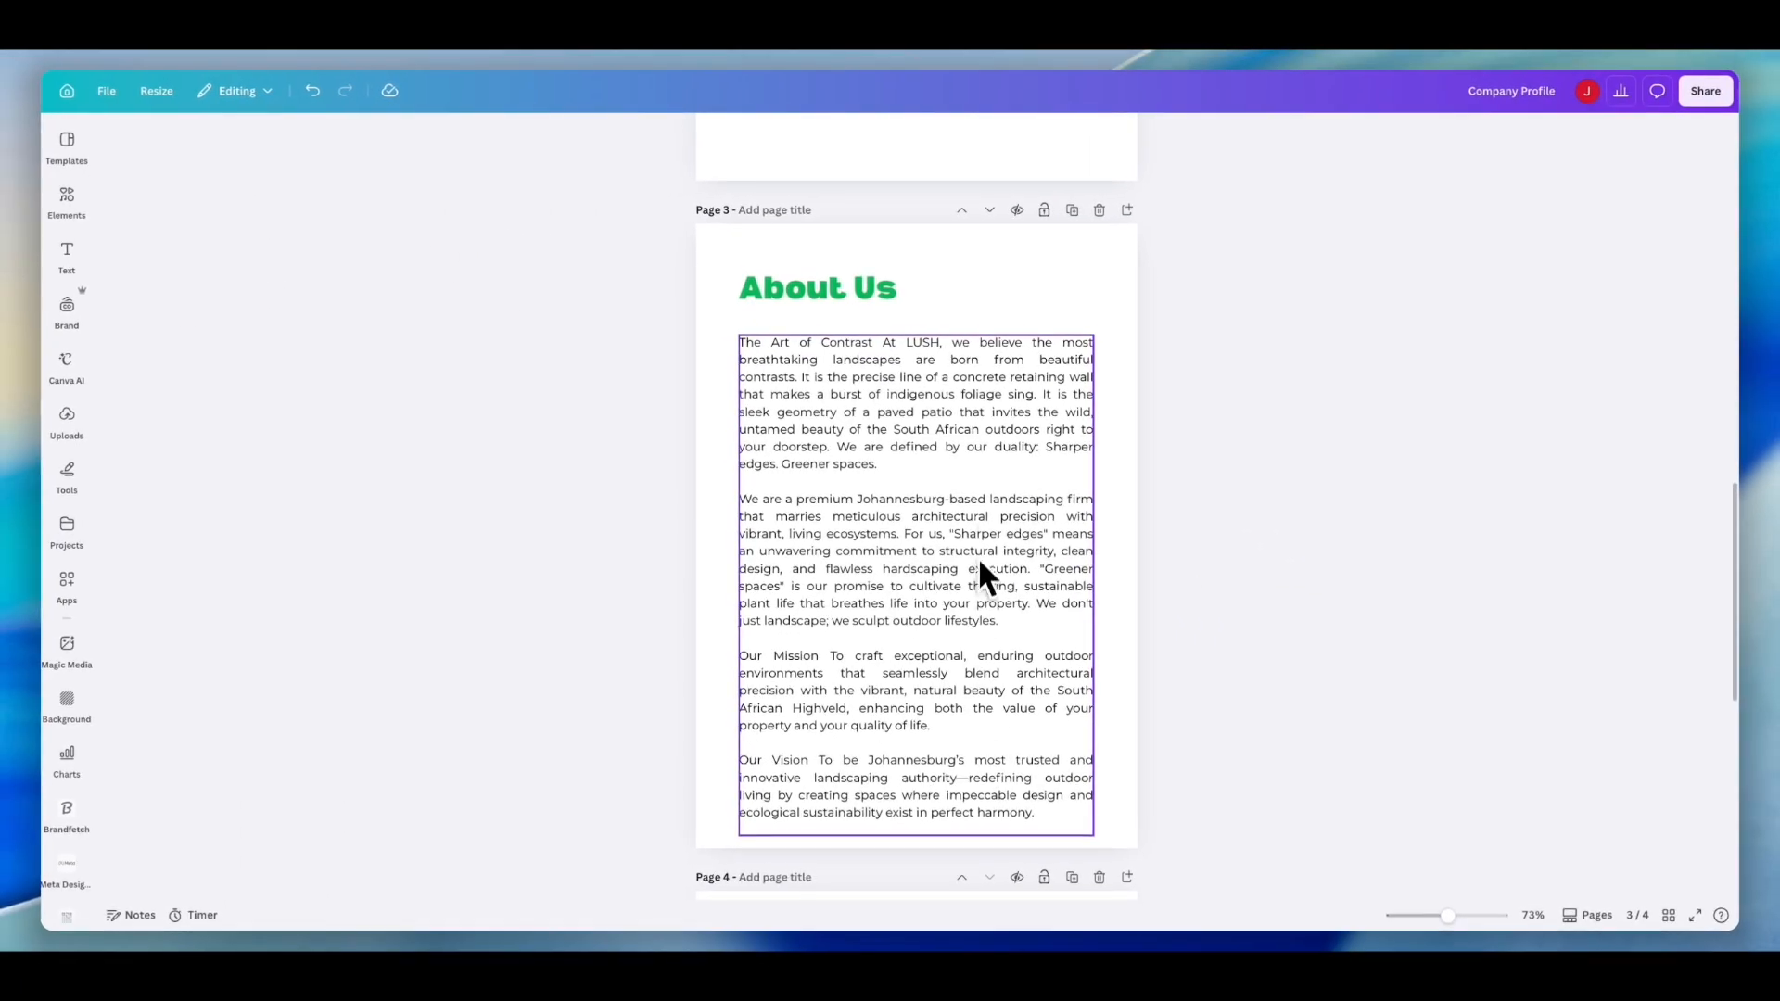
# - Add the garden path photo from recently used elements to the About Us page and set it as the page background
pyautogui.moveTo(946, 531); pyautogui.dragTo(946, 522)
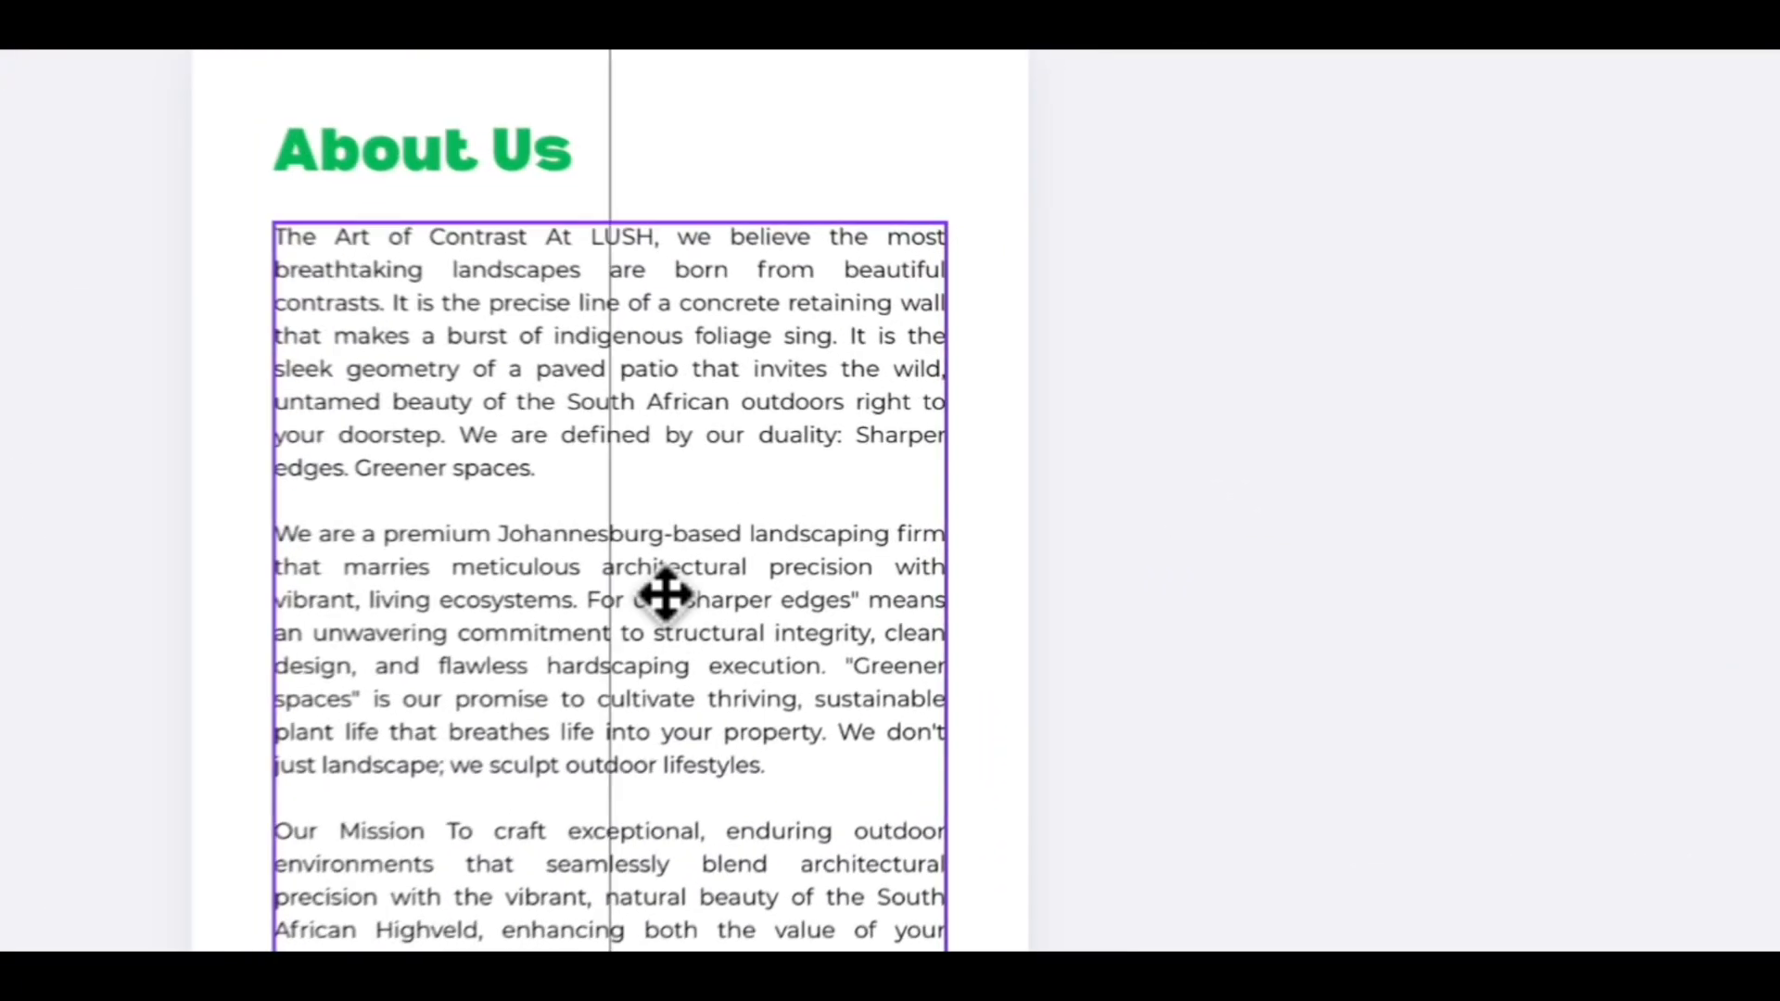
pyautogui.moveTo(631, 603); pyautogui.dragTo(633, 605)
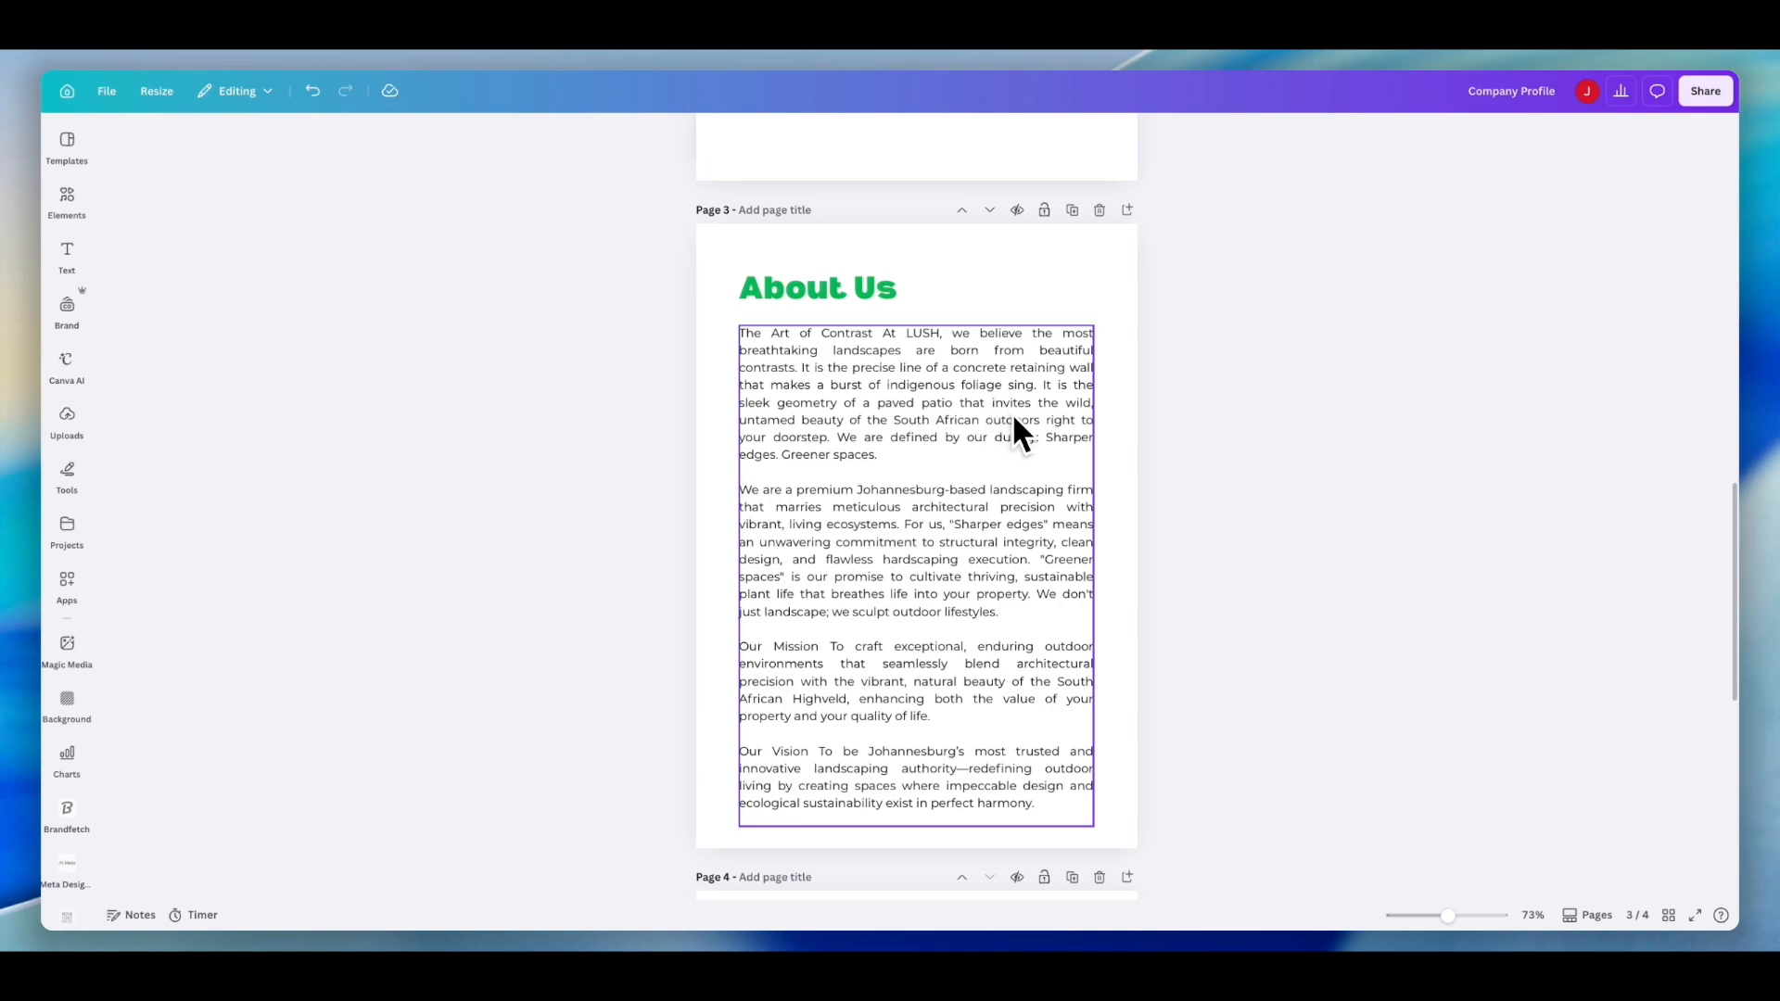
pyautogui.click(1037, 299)
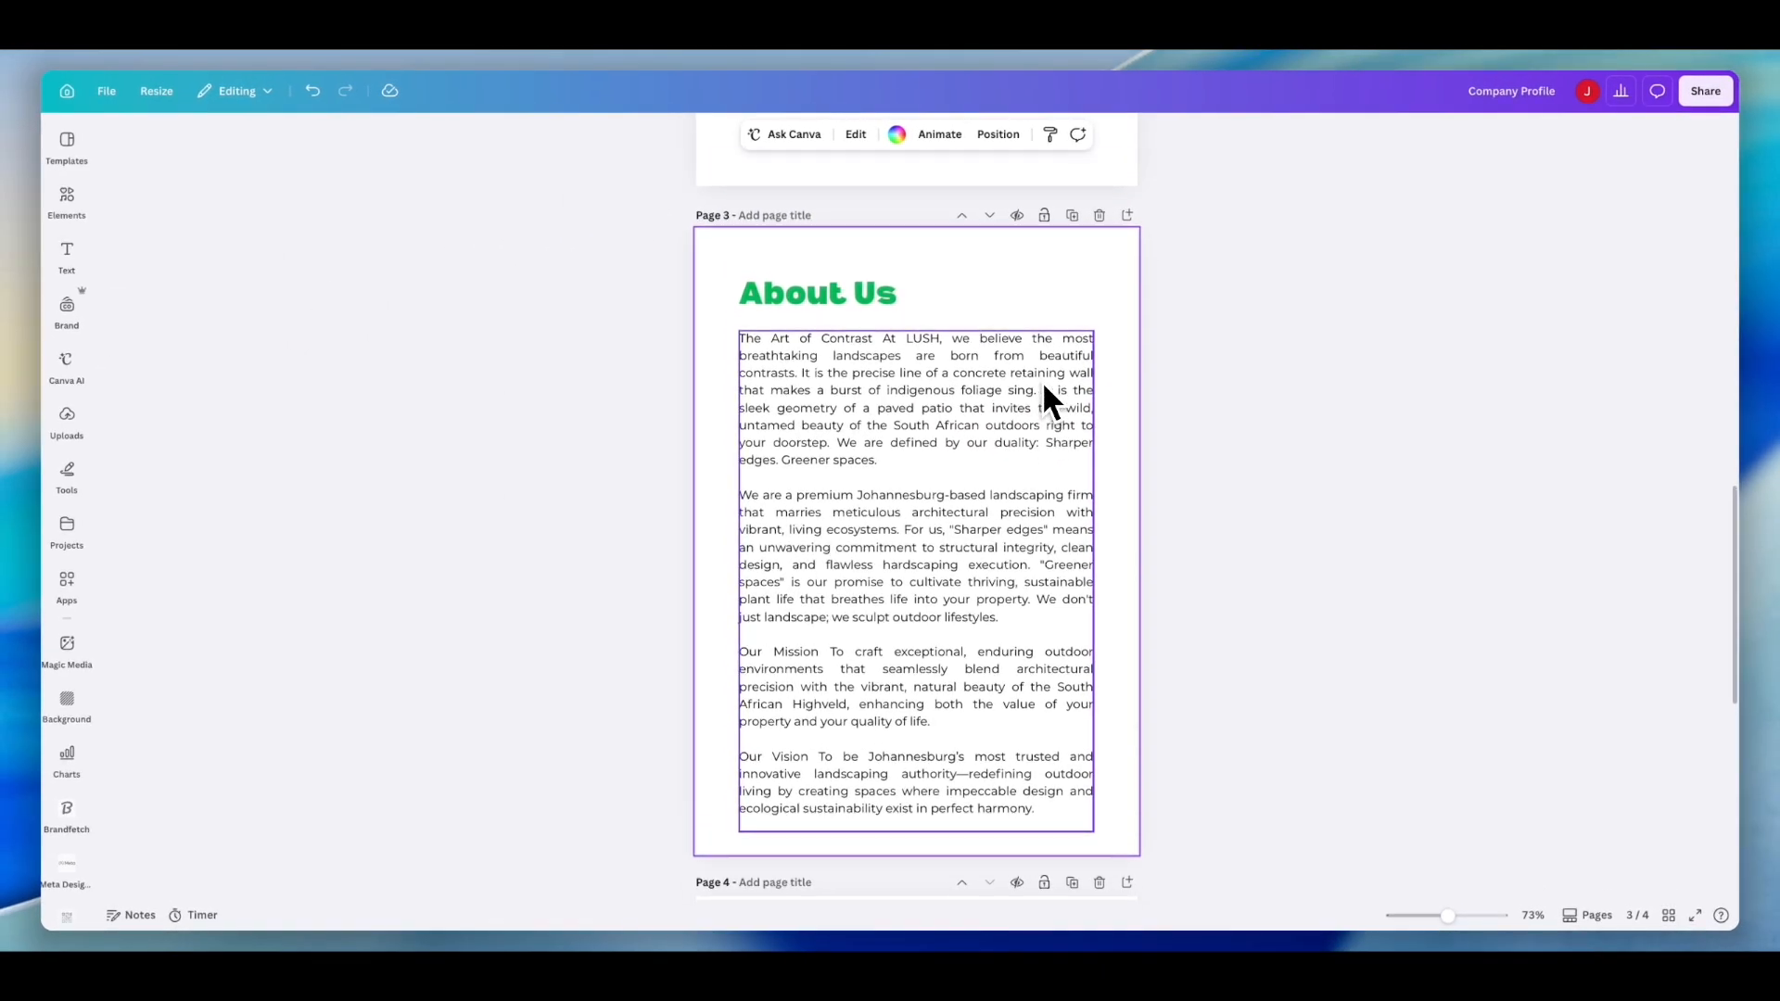
pyautogui.click(93, 206)
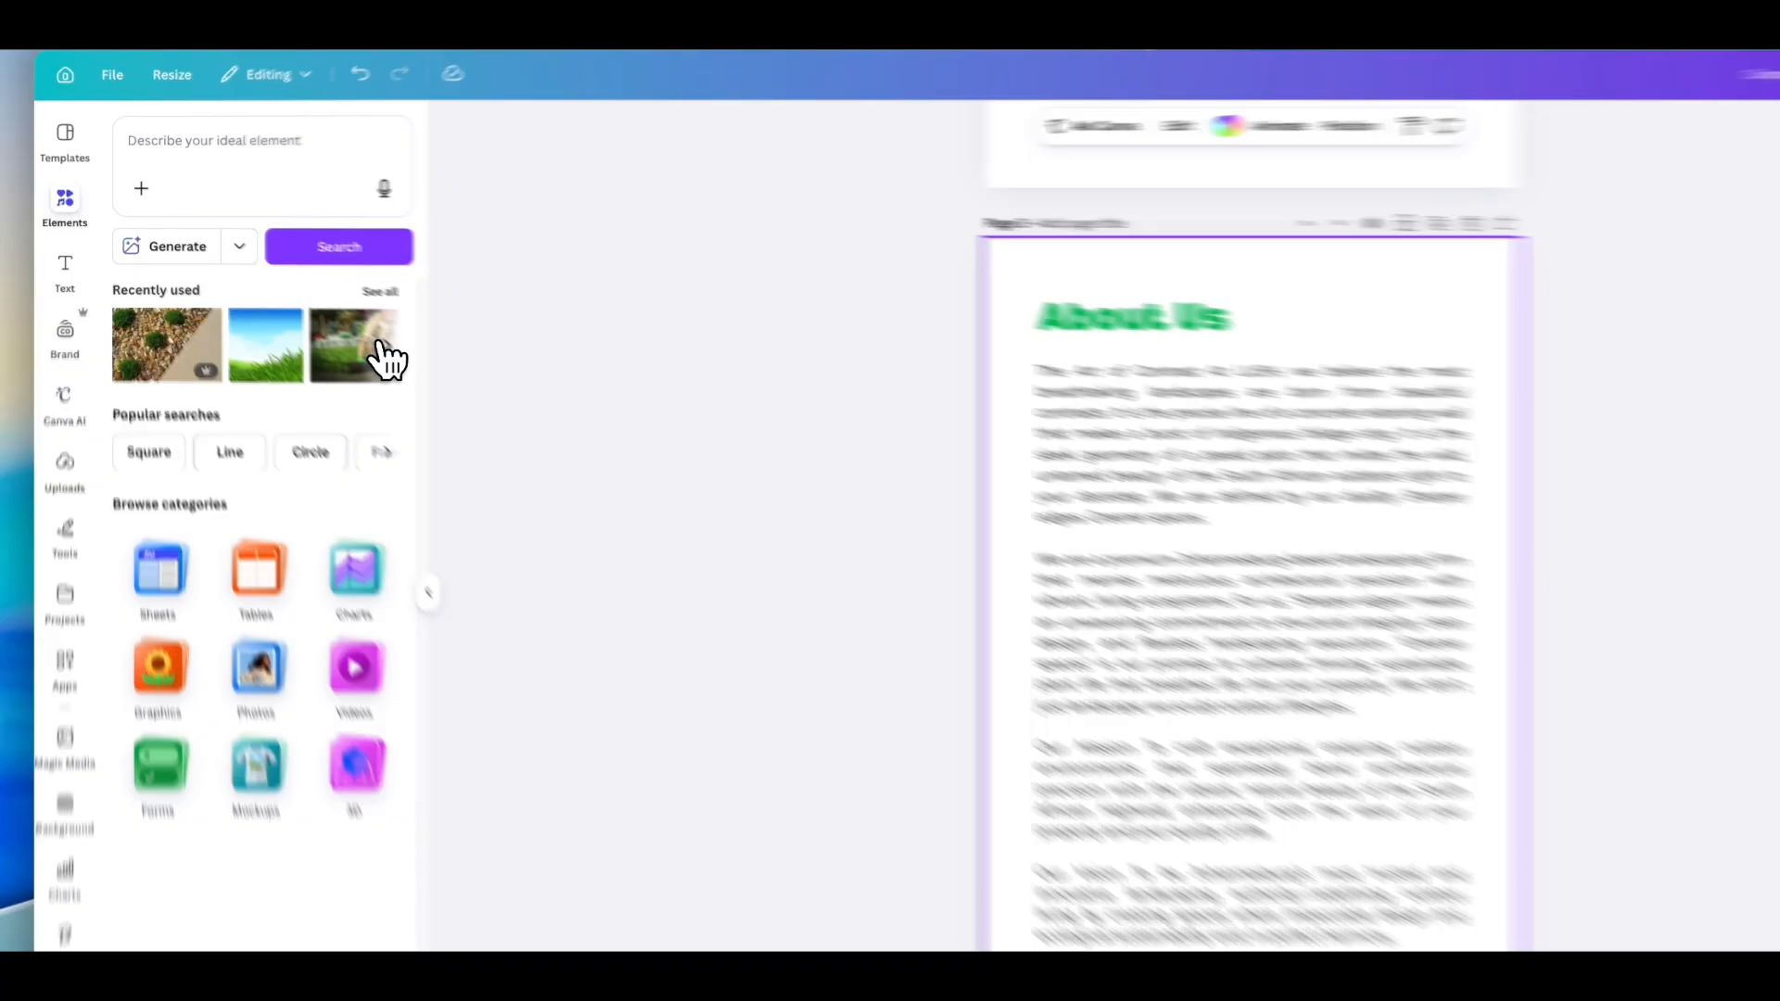
pyautogui.click(333, 317)
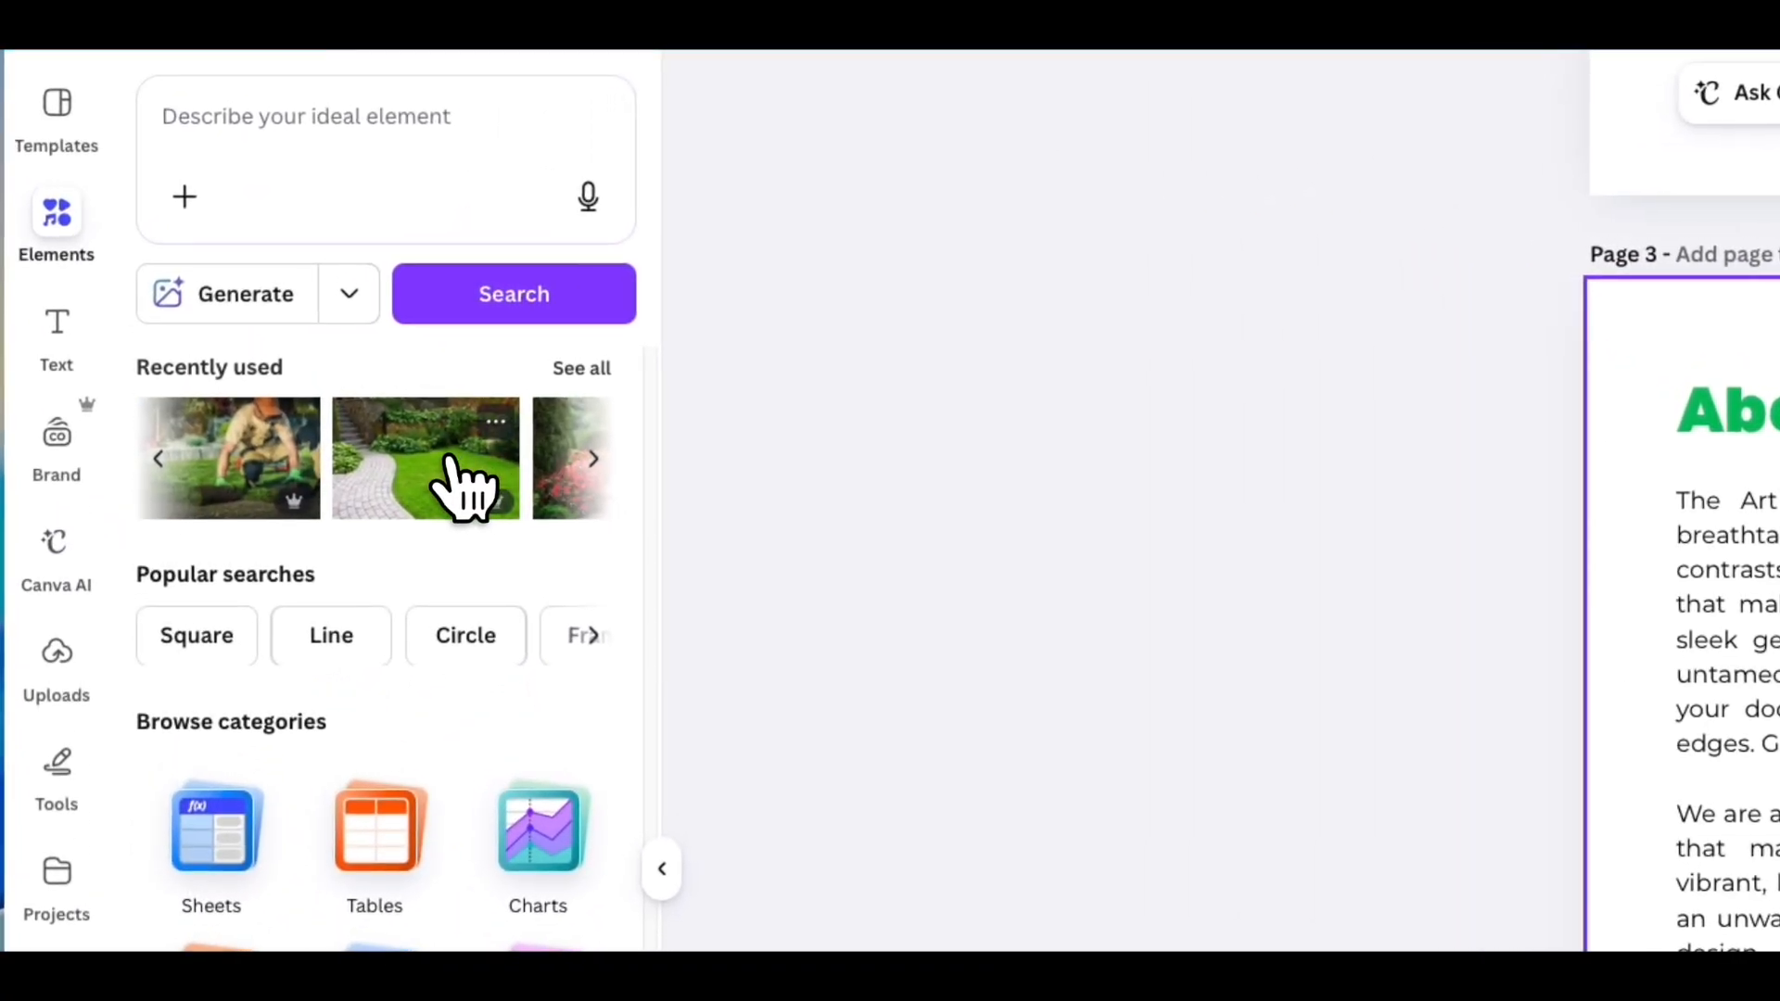
pyautogui.click(455, 477)
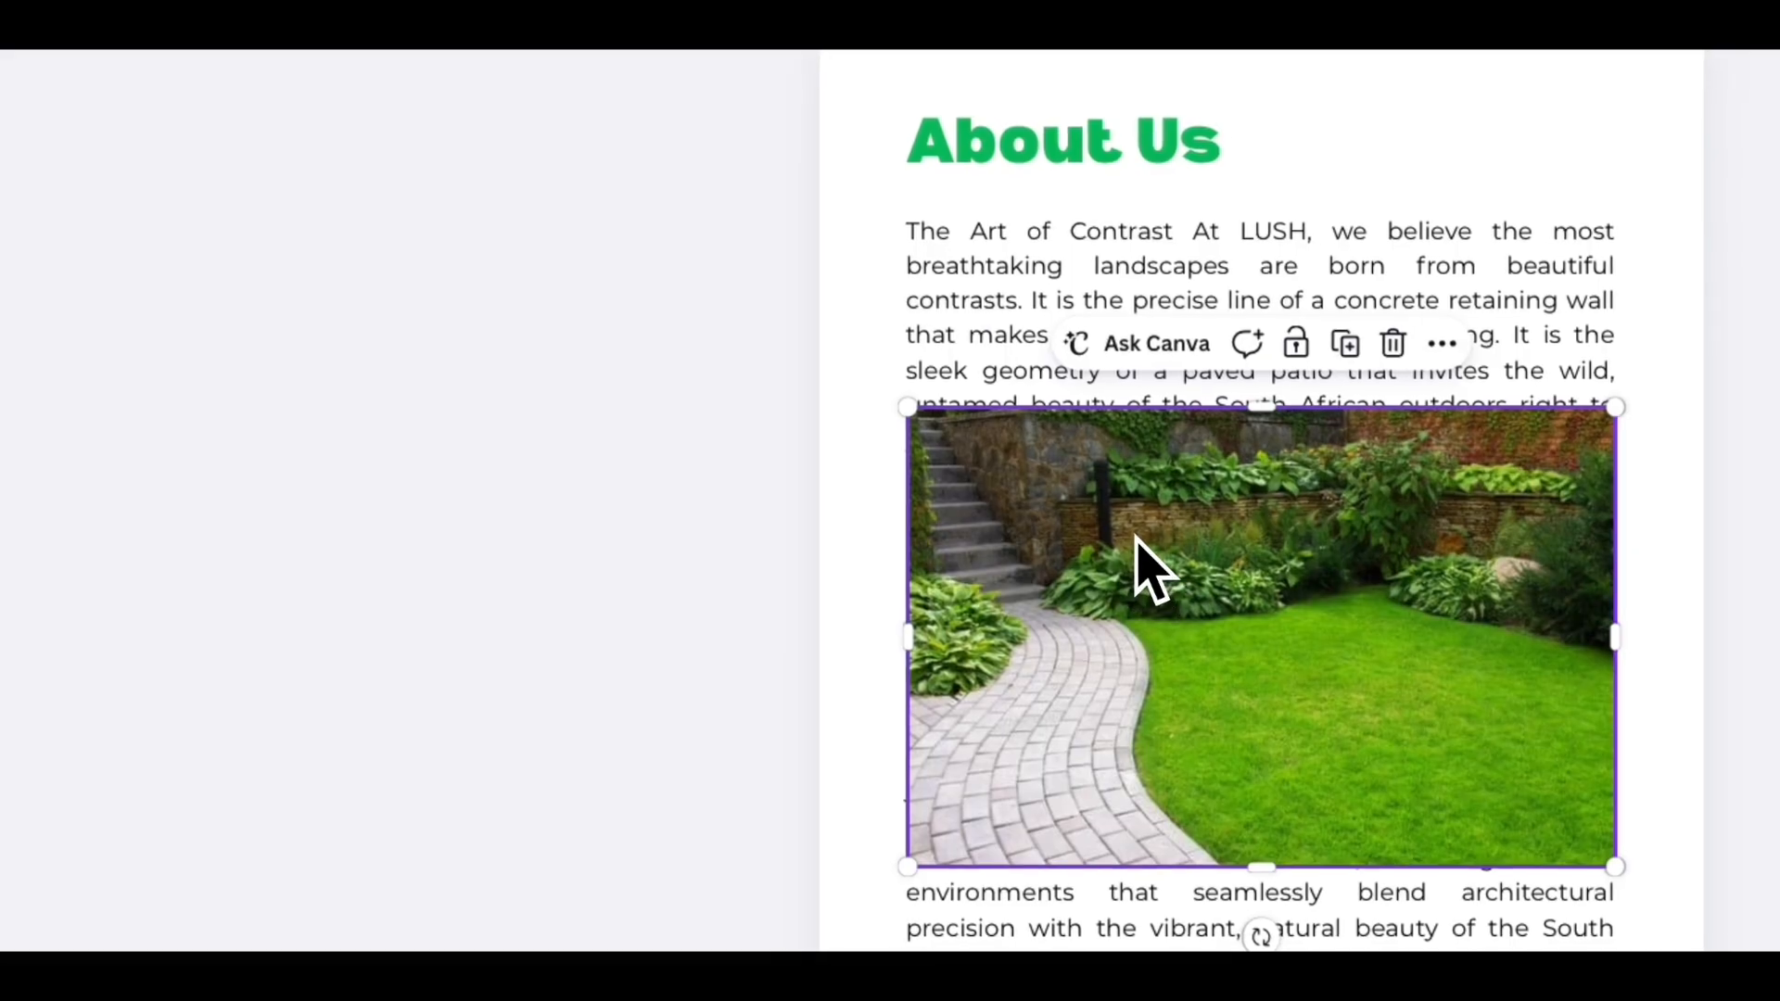
pyautogui.rightClick(1147, 554)
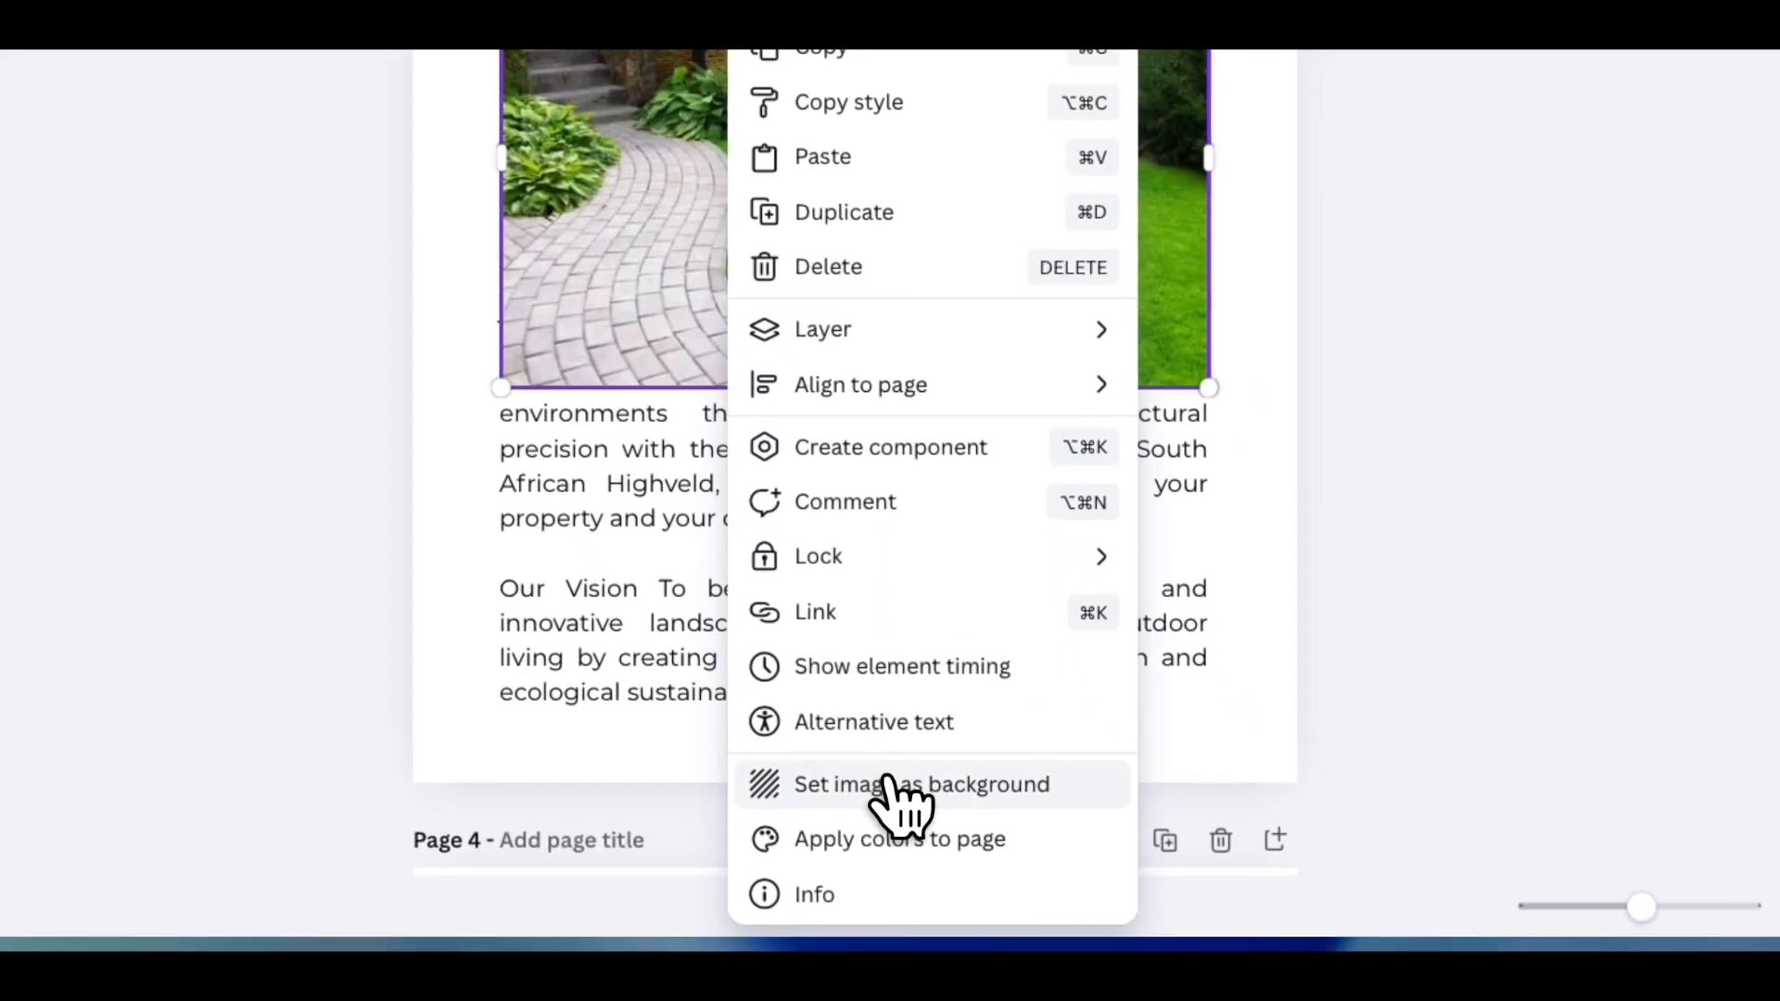
pyautogui.click(940, 828)
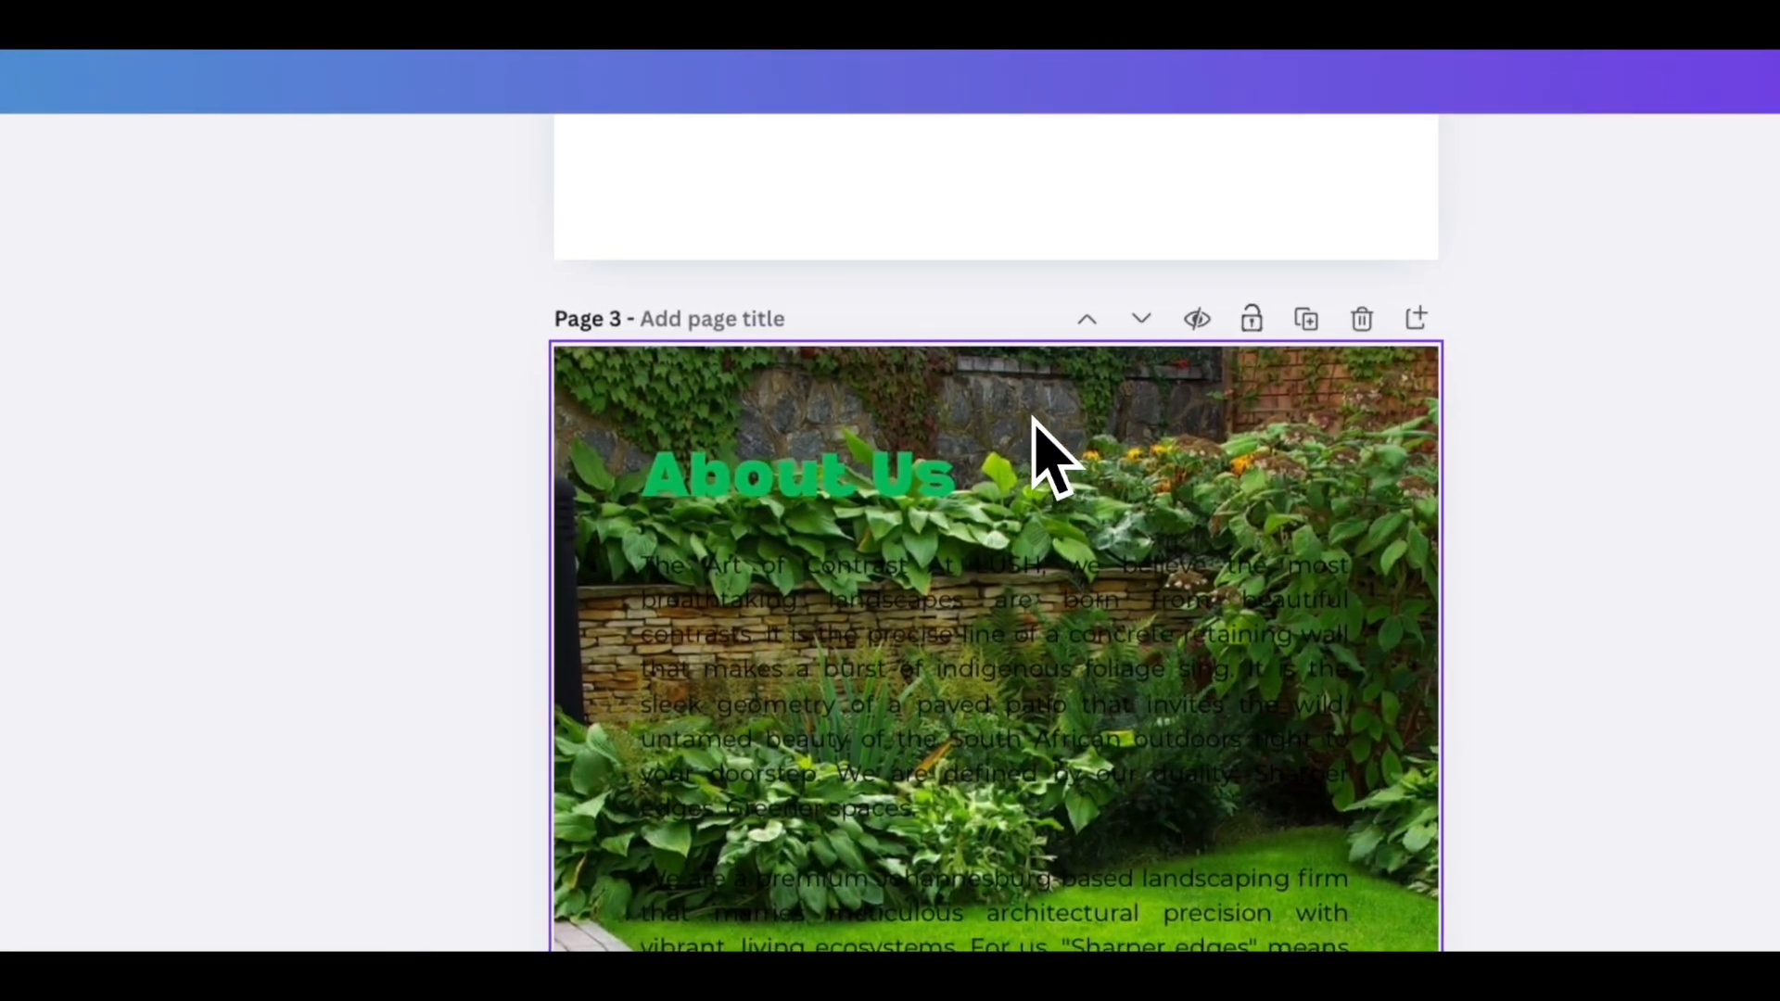
# - Darken the background image by setting its brightness to -88
pyautogui.click(1015, 335)
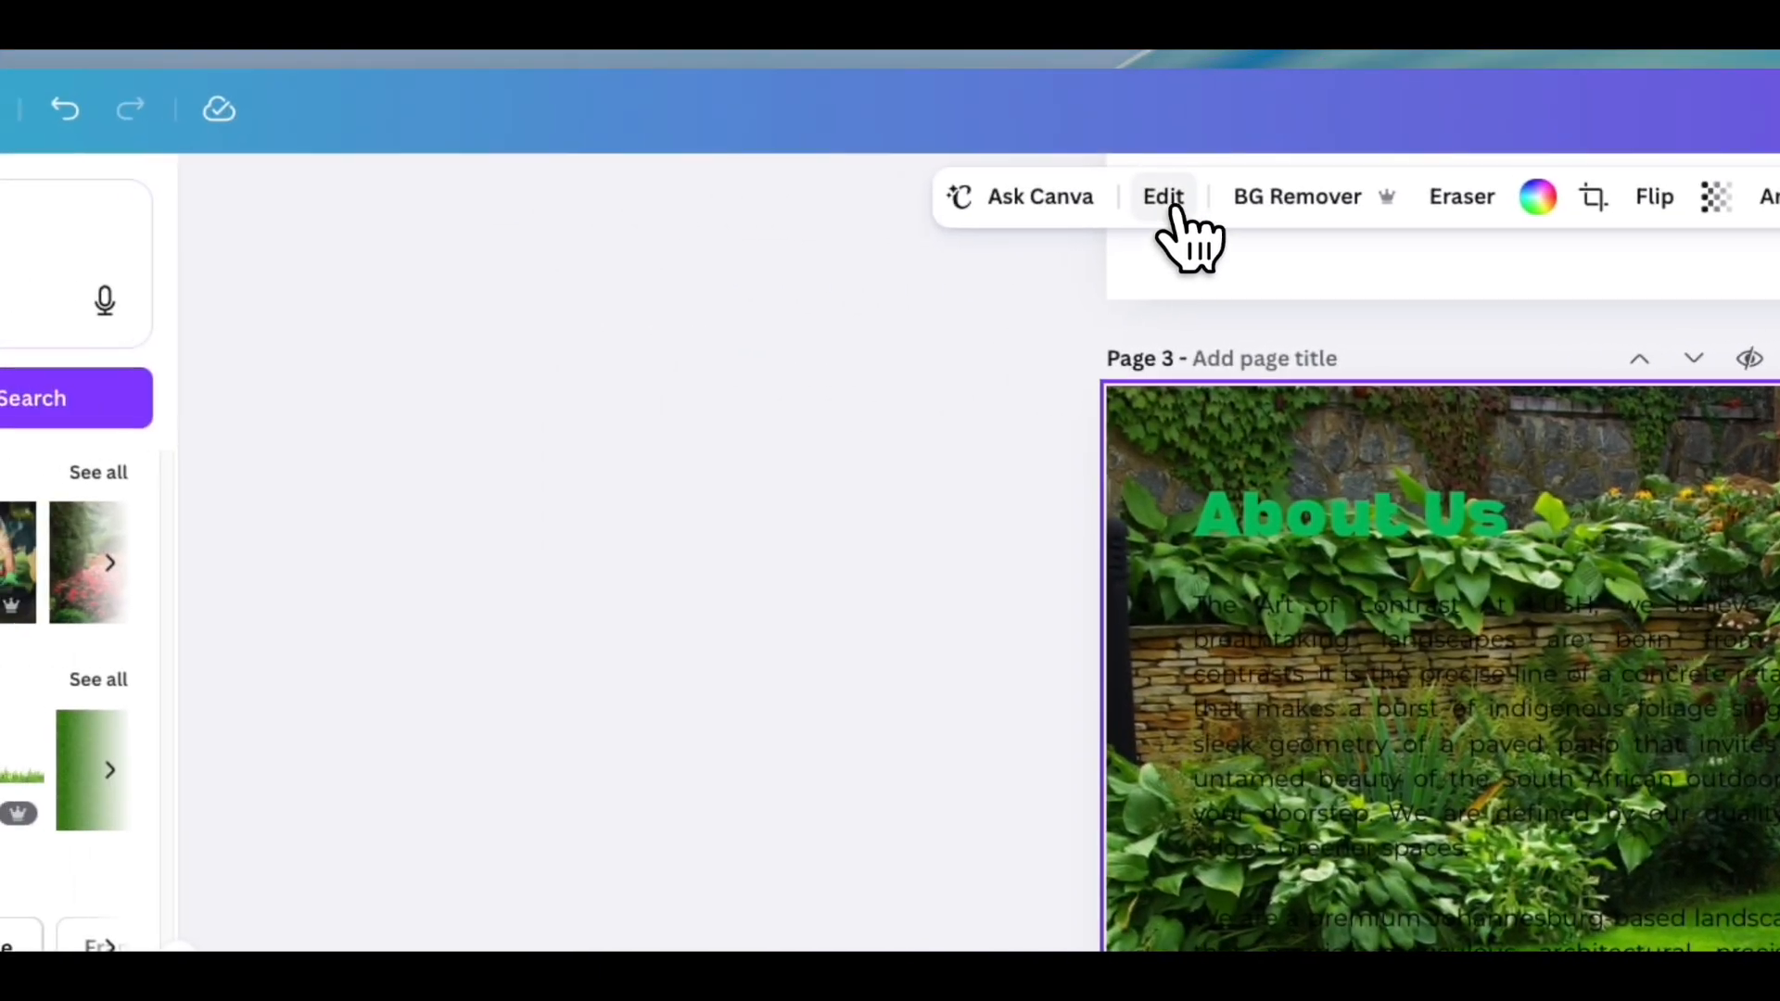
pyautogui.click(612, 167)
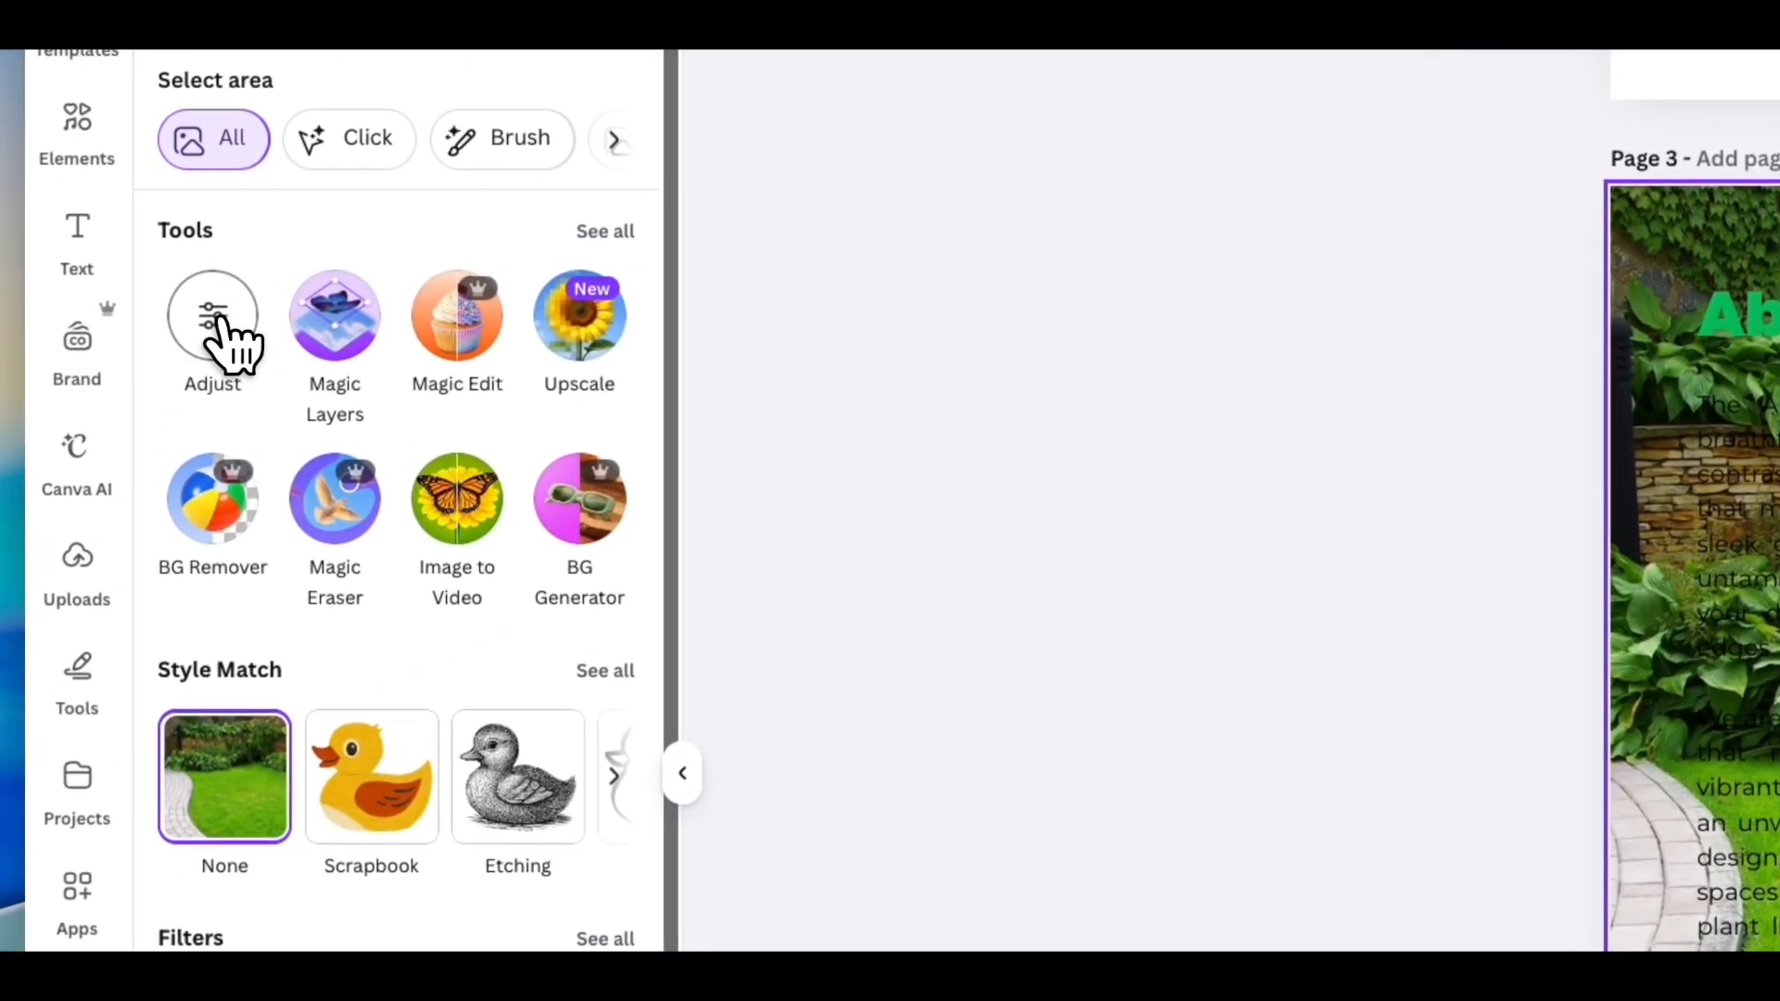
pyautogui.click(219, 336)
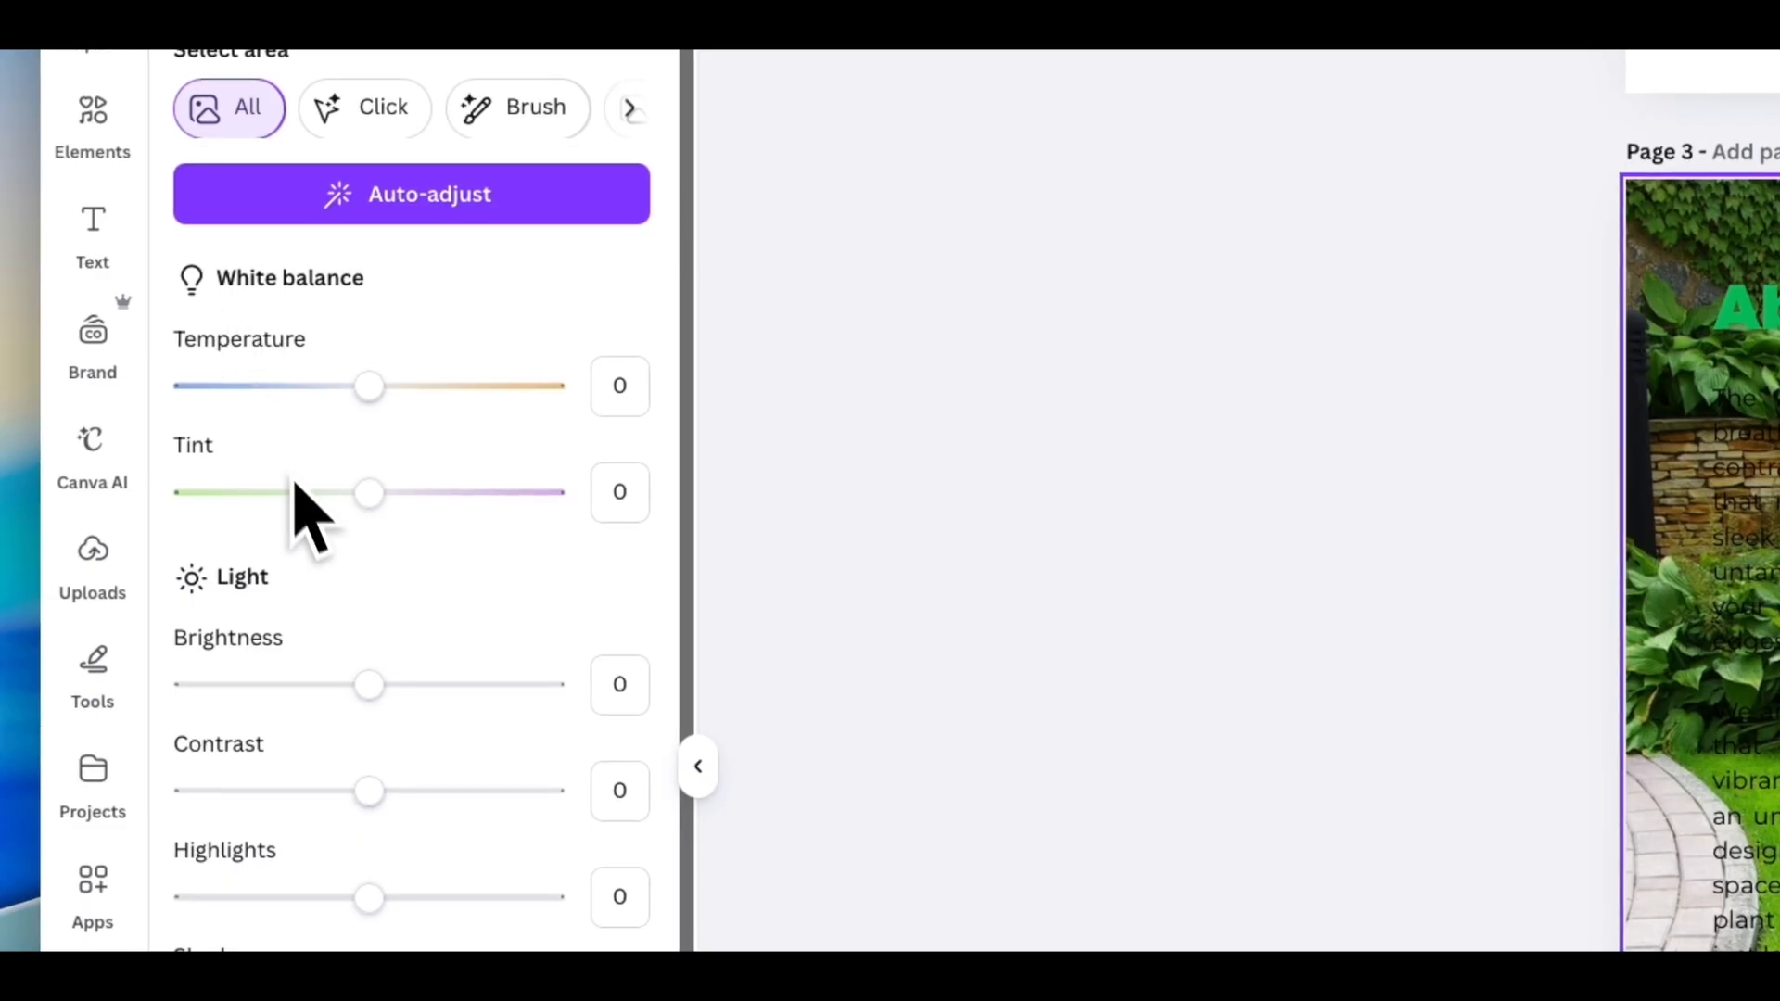
pyautogui.moveTo(369, 686); pyautogui.dragTo(299, 694)
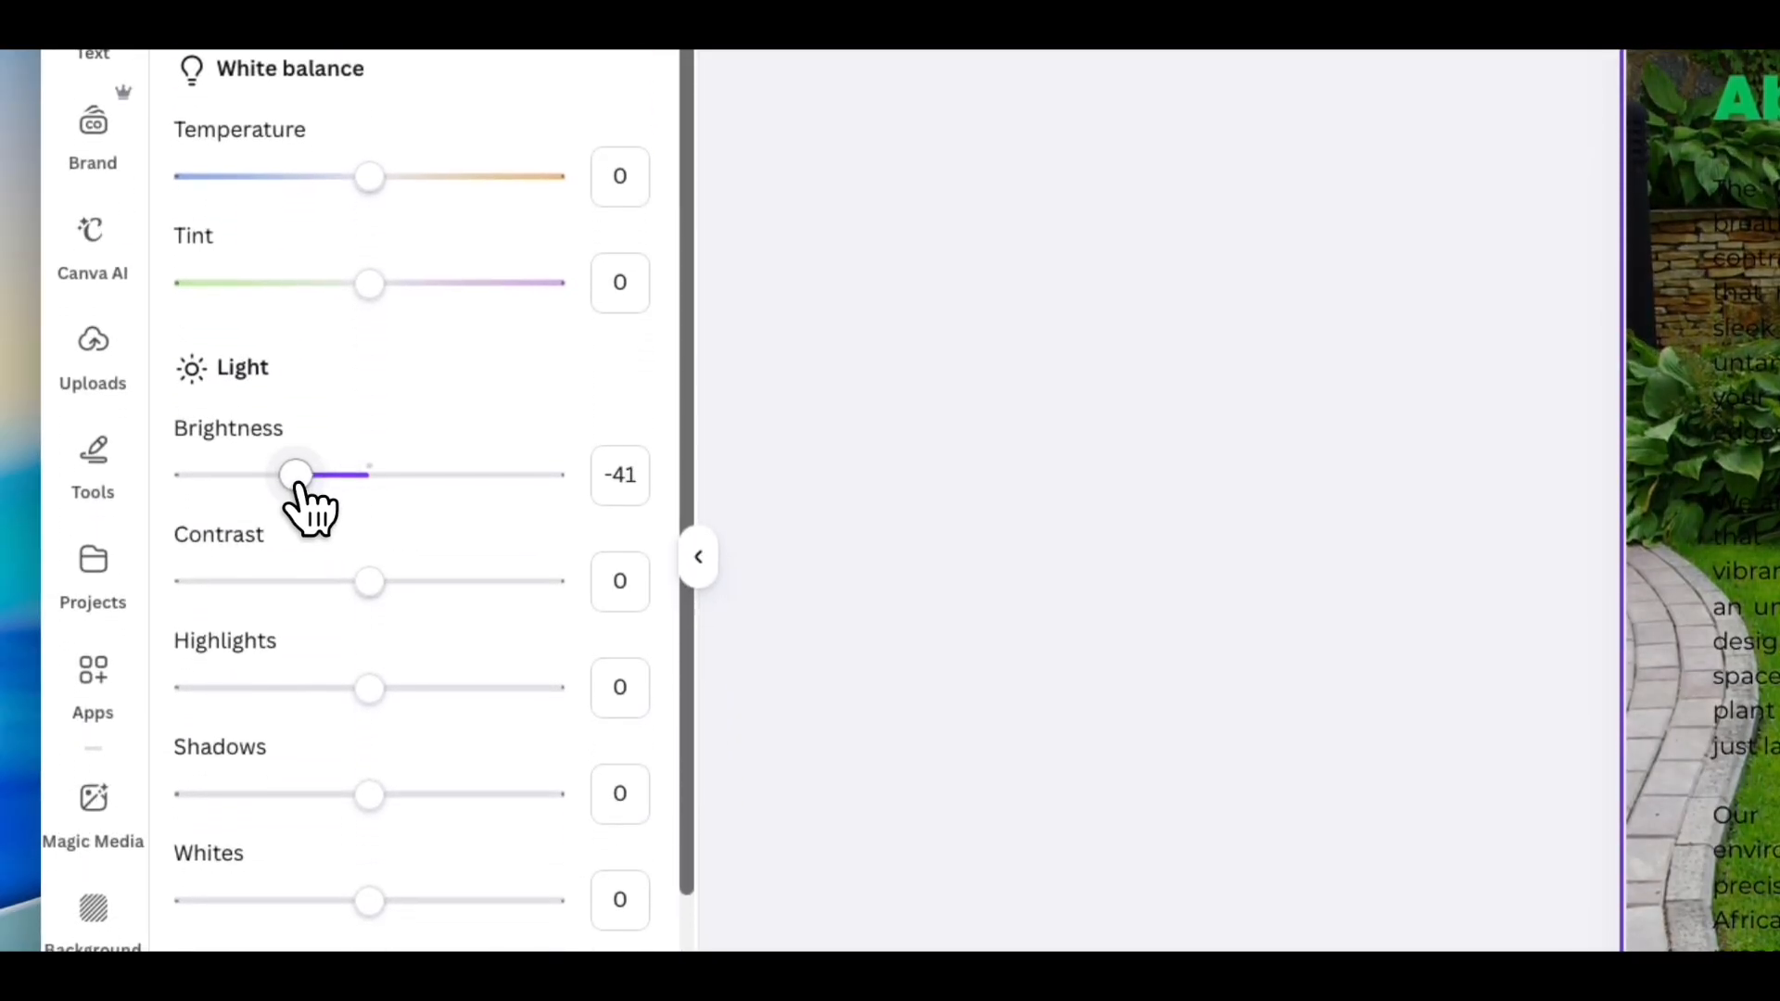
pyautogui.moveTo(264, 491); pyautogui.dragTo(227, 501)
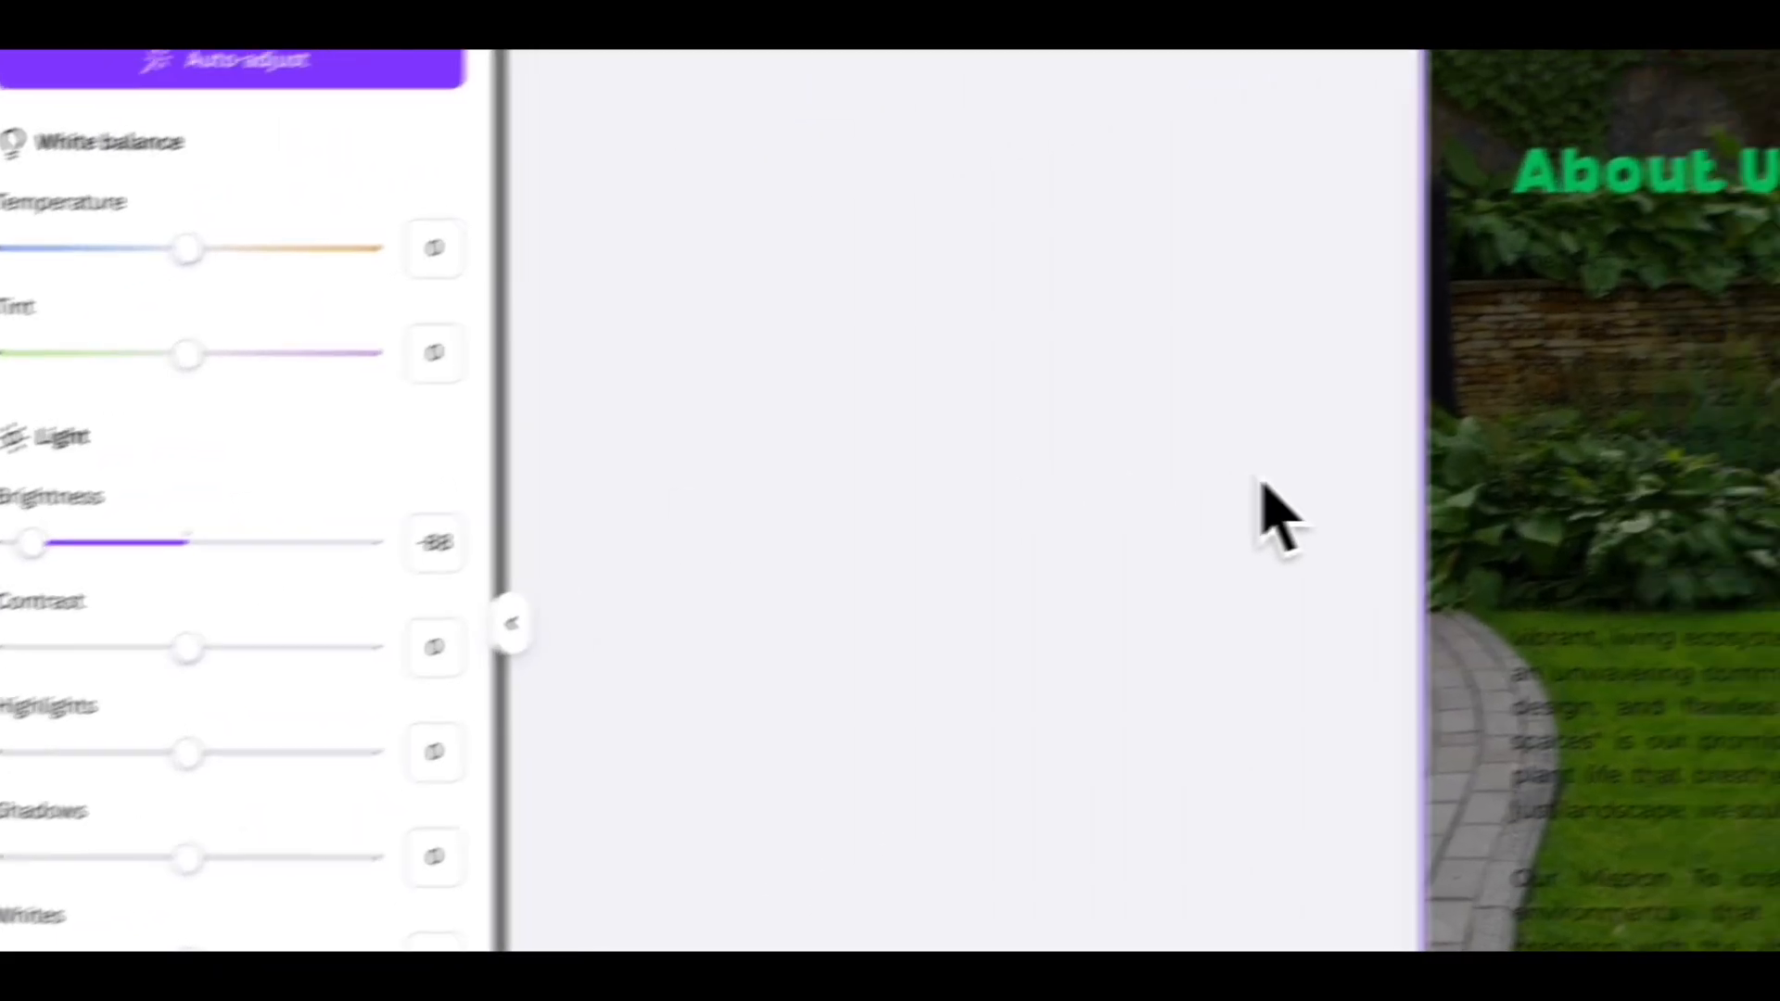
# - Select all the About Us body text and change its color to white
pyautogui.click(978, 423)
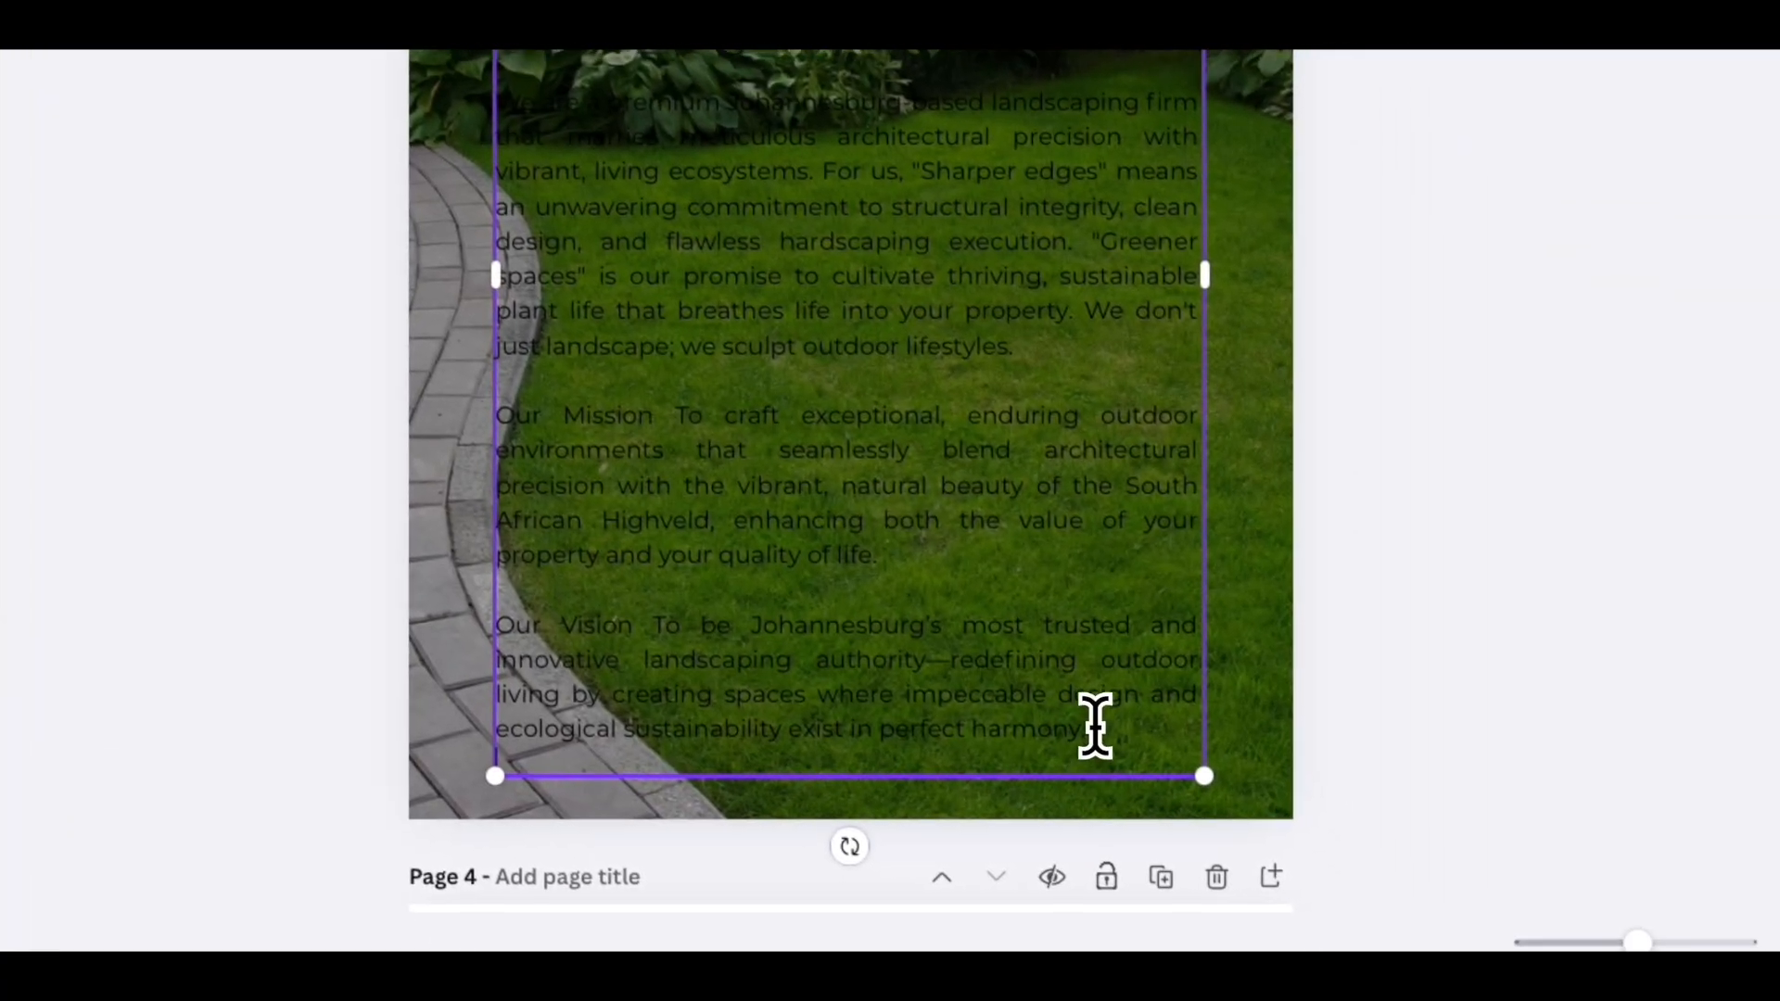
pyautogui.moveTo(1090, 718); pyautogui.dragTo(847, 601)
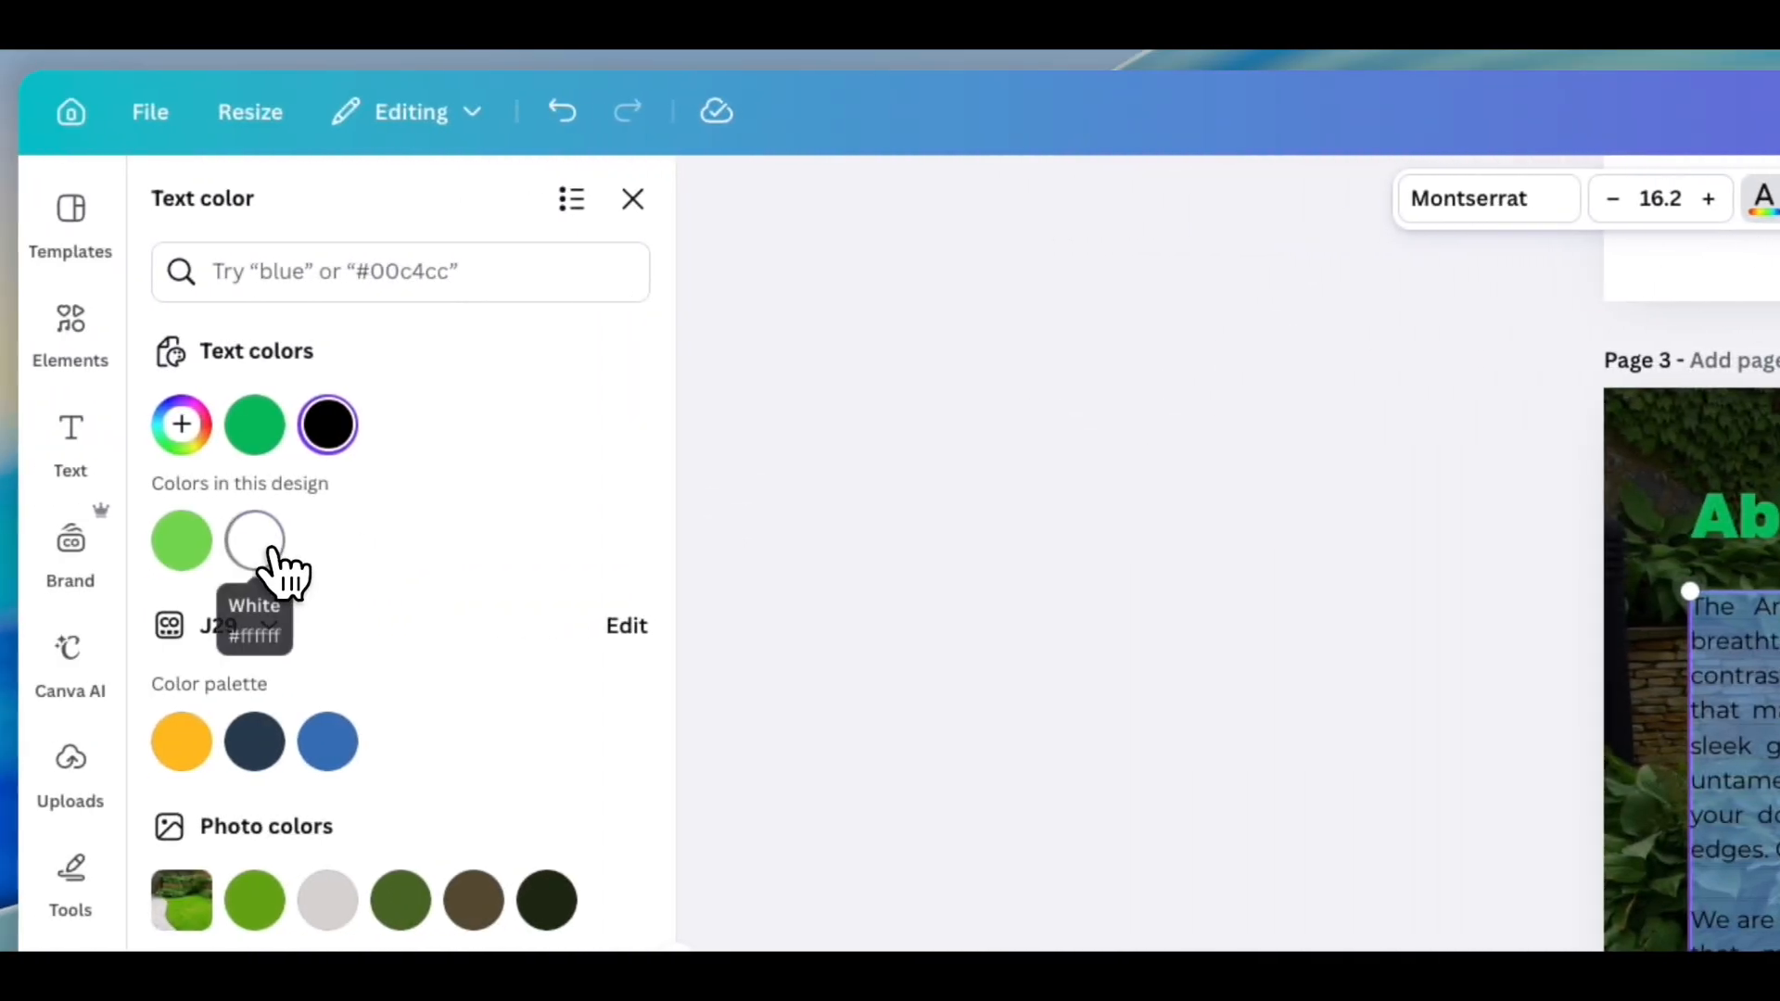
pyautogui.click(256, 542)
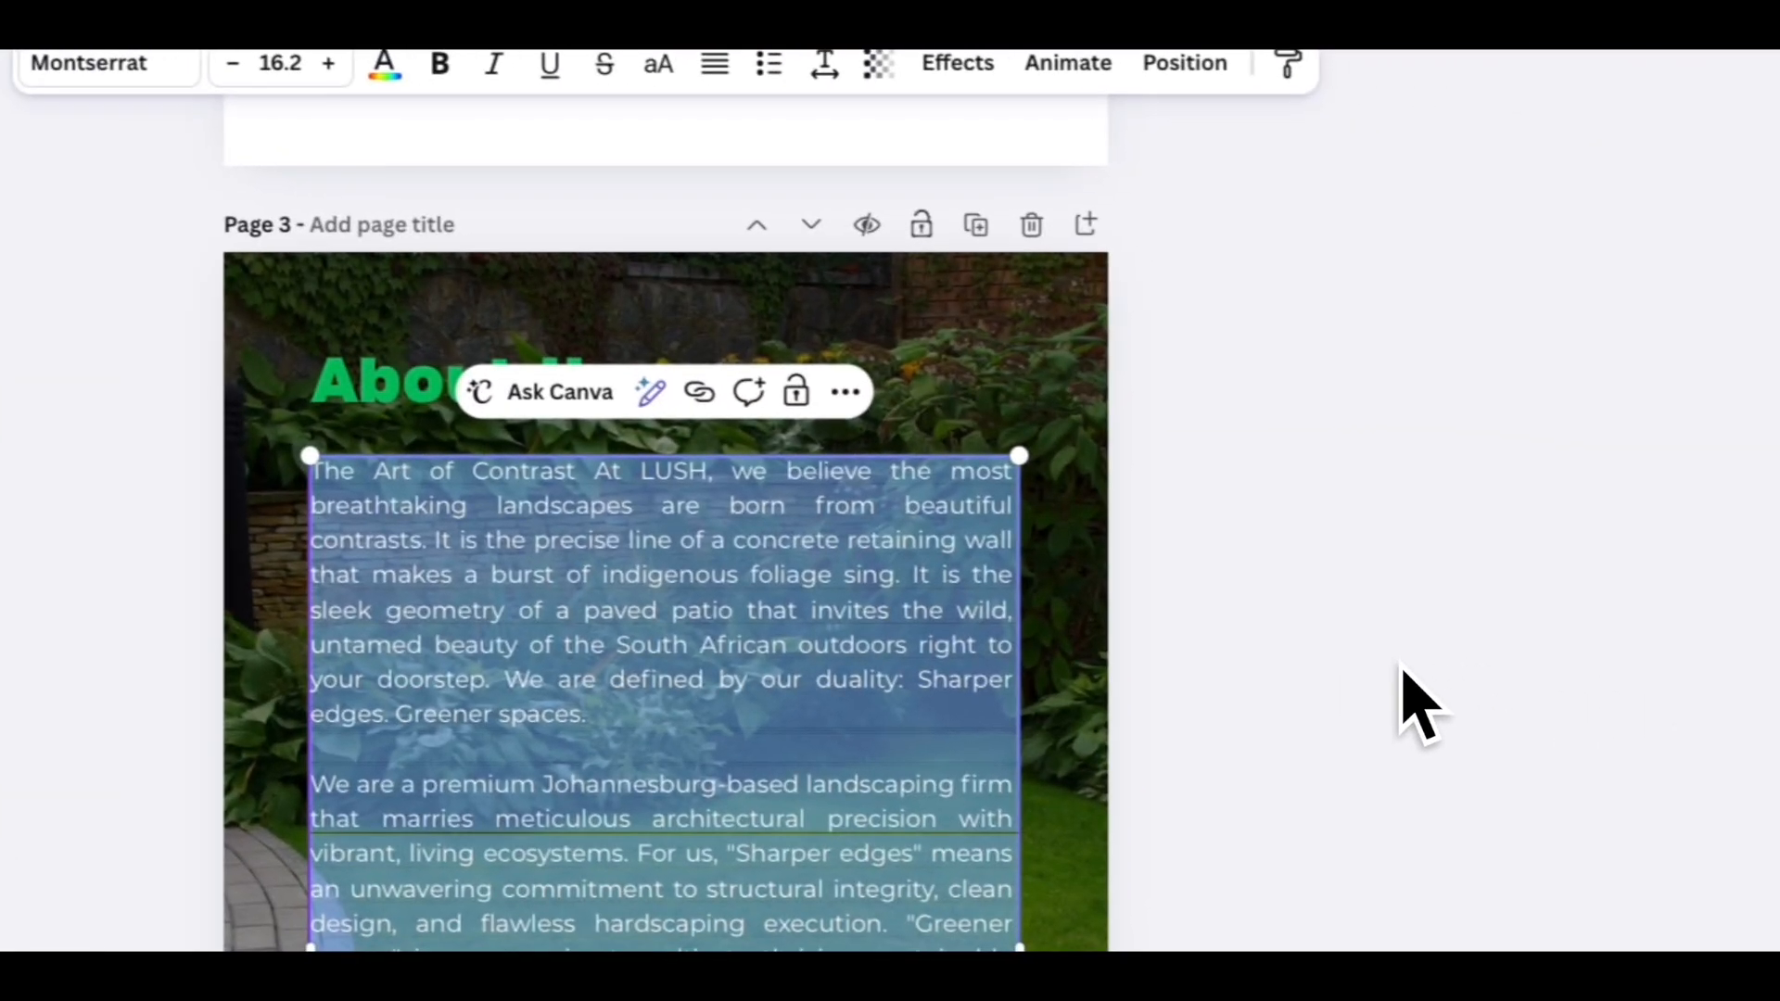
pyautogui.click(1399, 663)
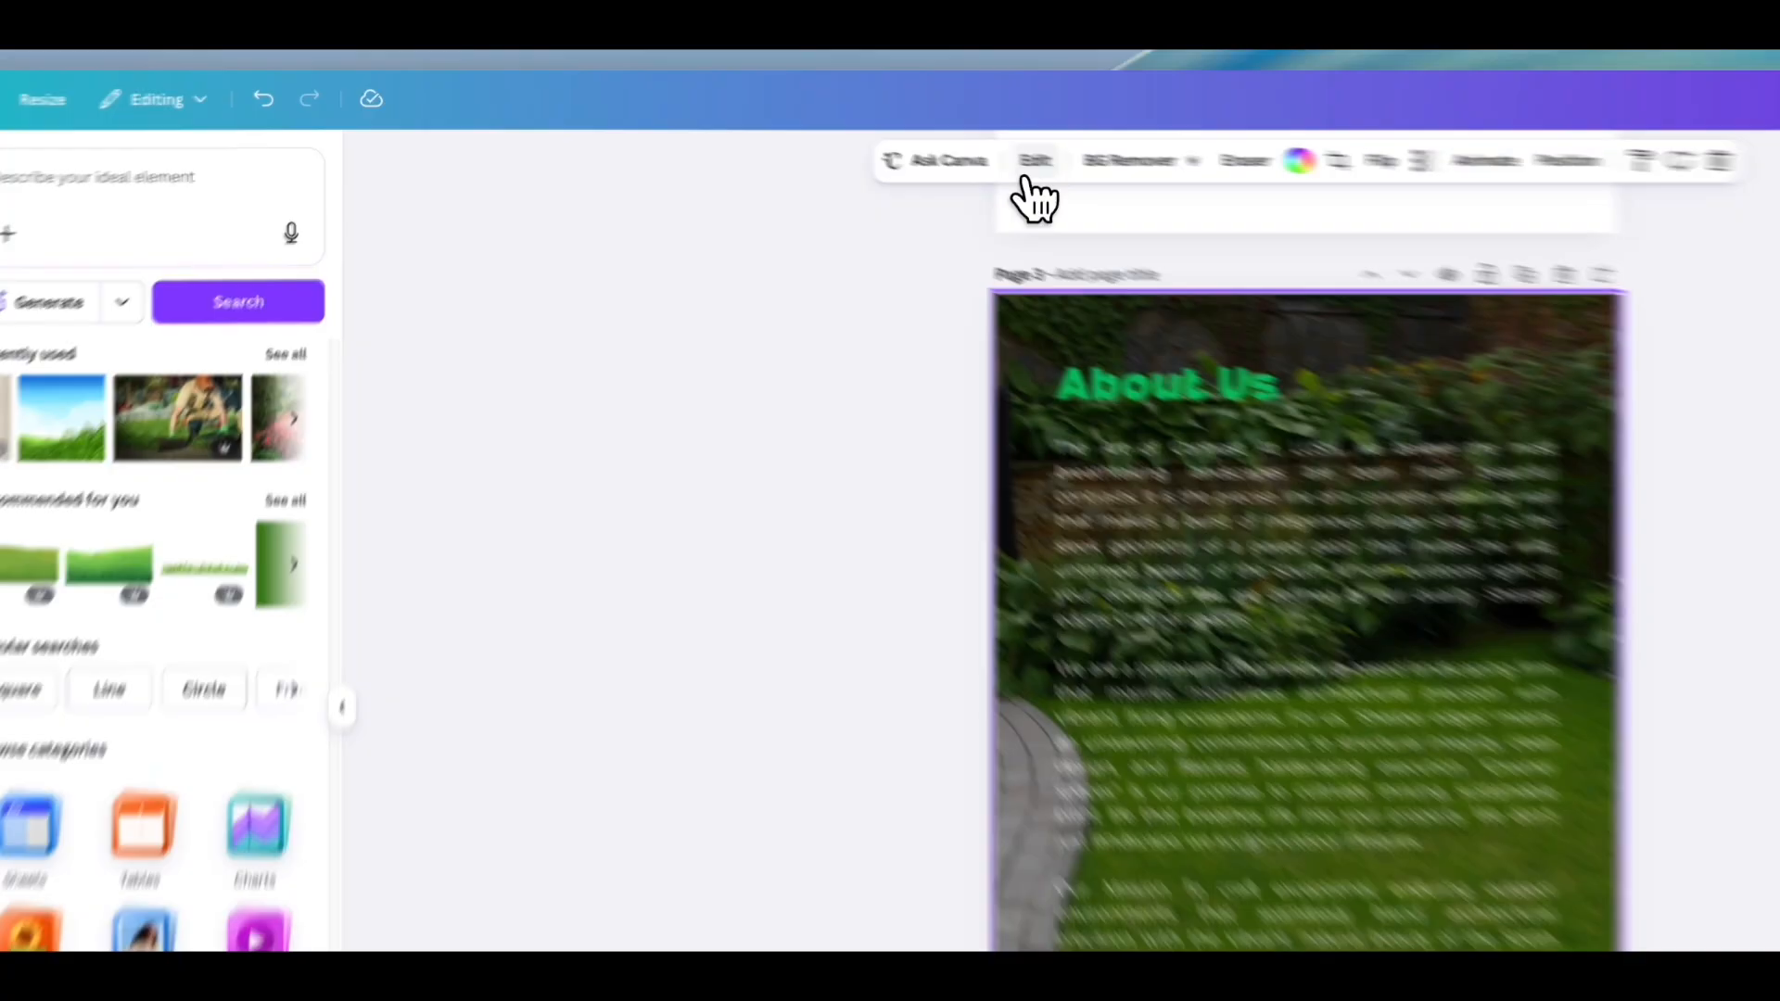
# - Reduce the background image's brightness further to -100
pyautogui.click(862, 134)
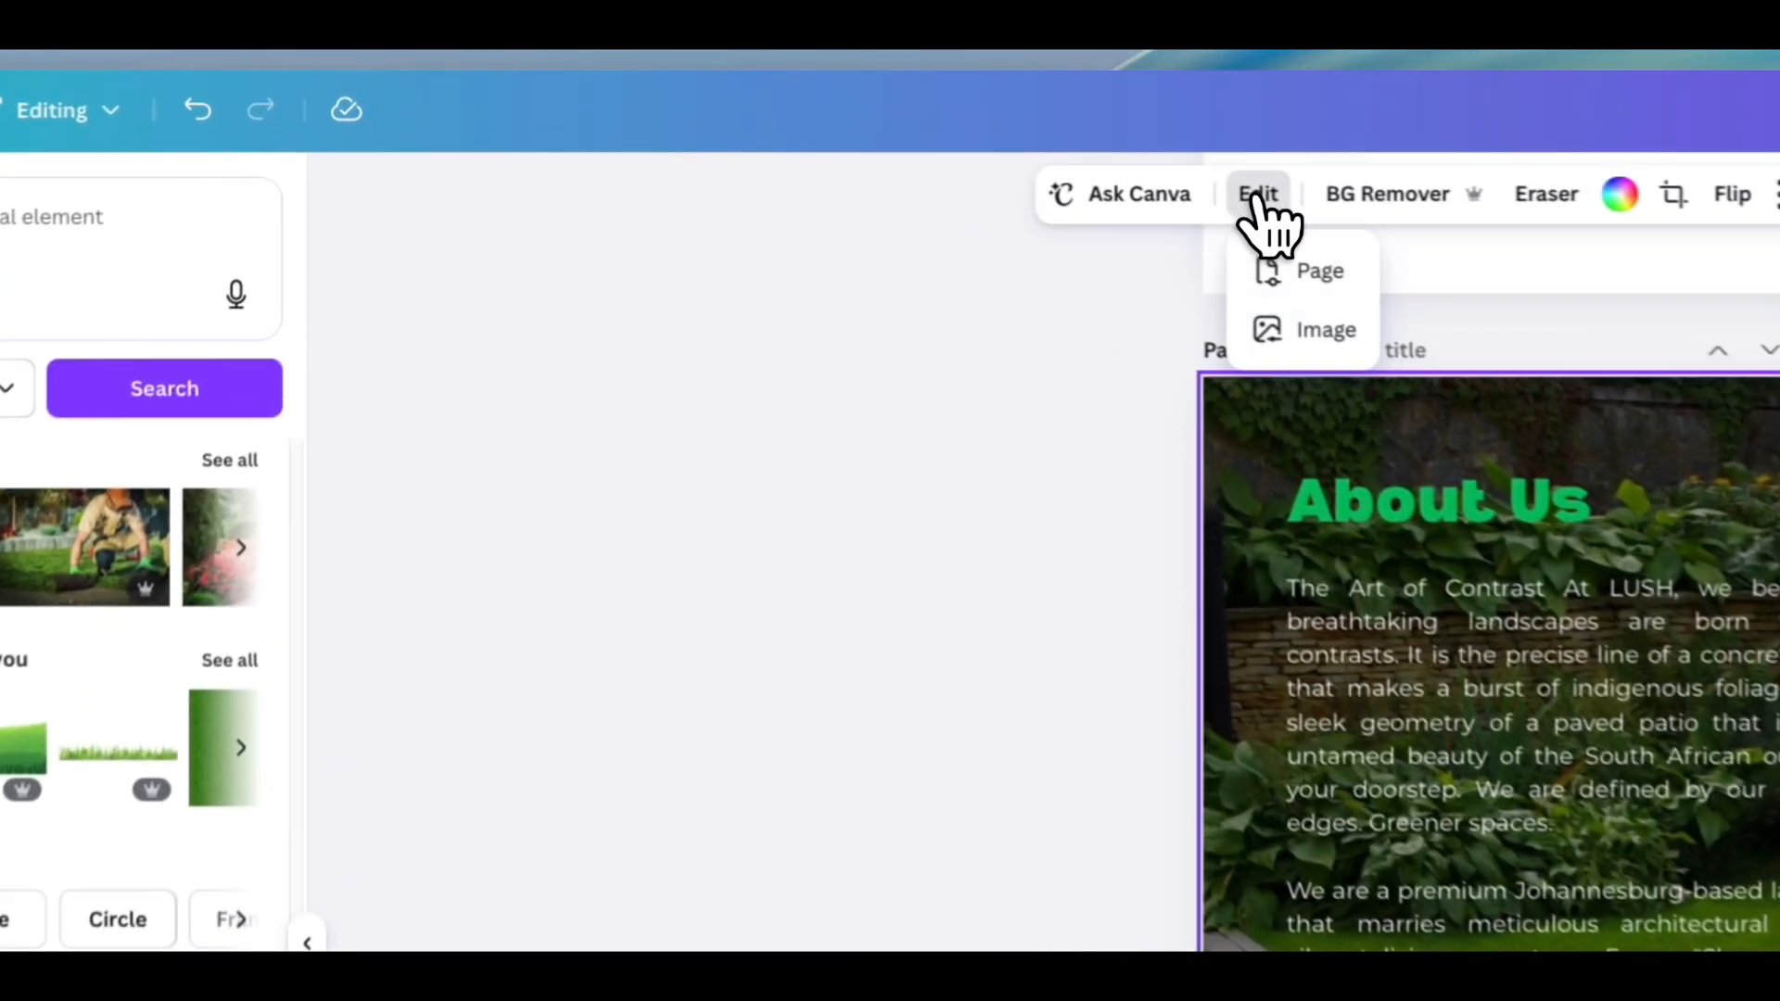
pyautogui.click(1335, 339)
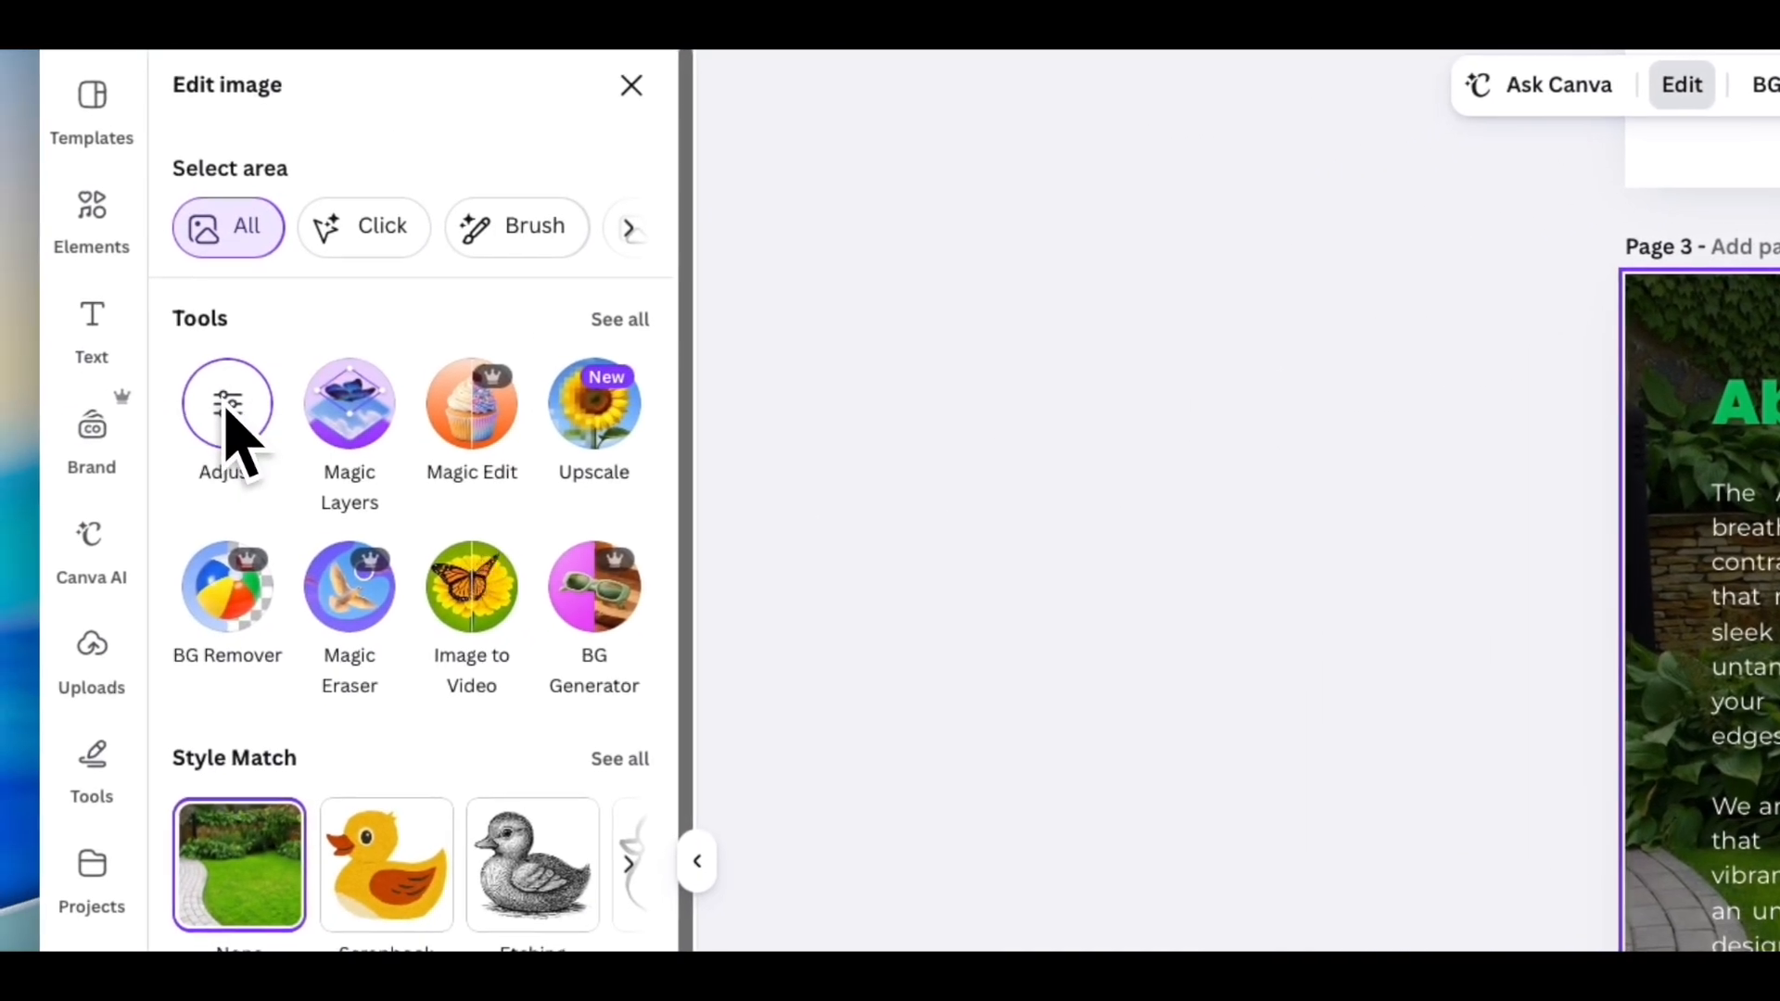
pyautogui.click(226, 411)
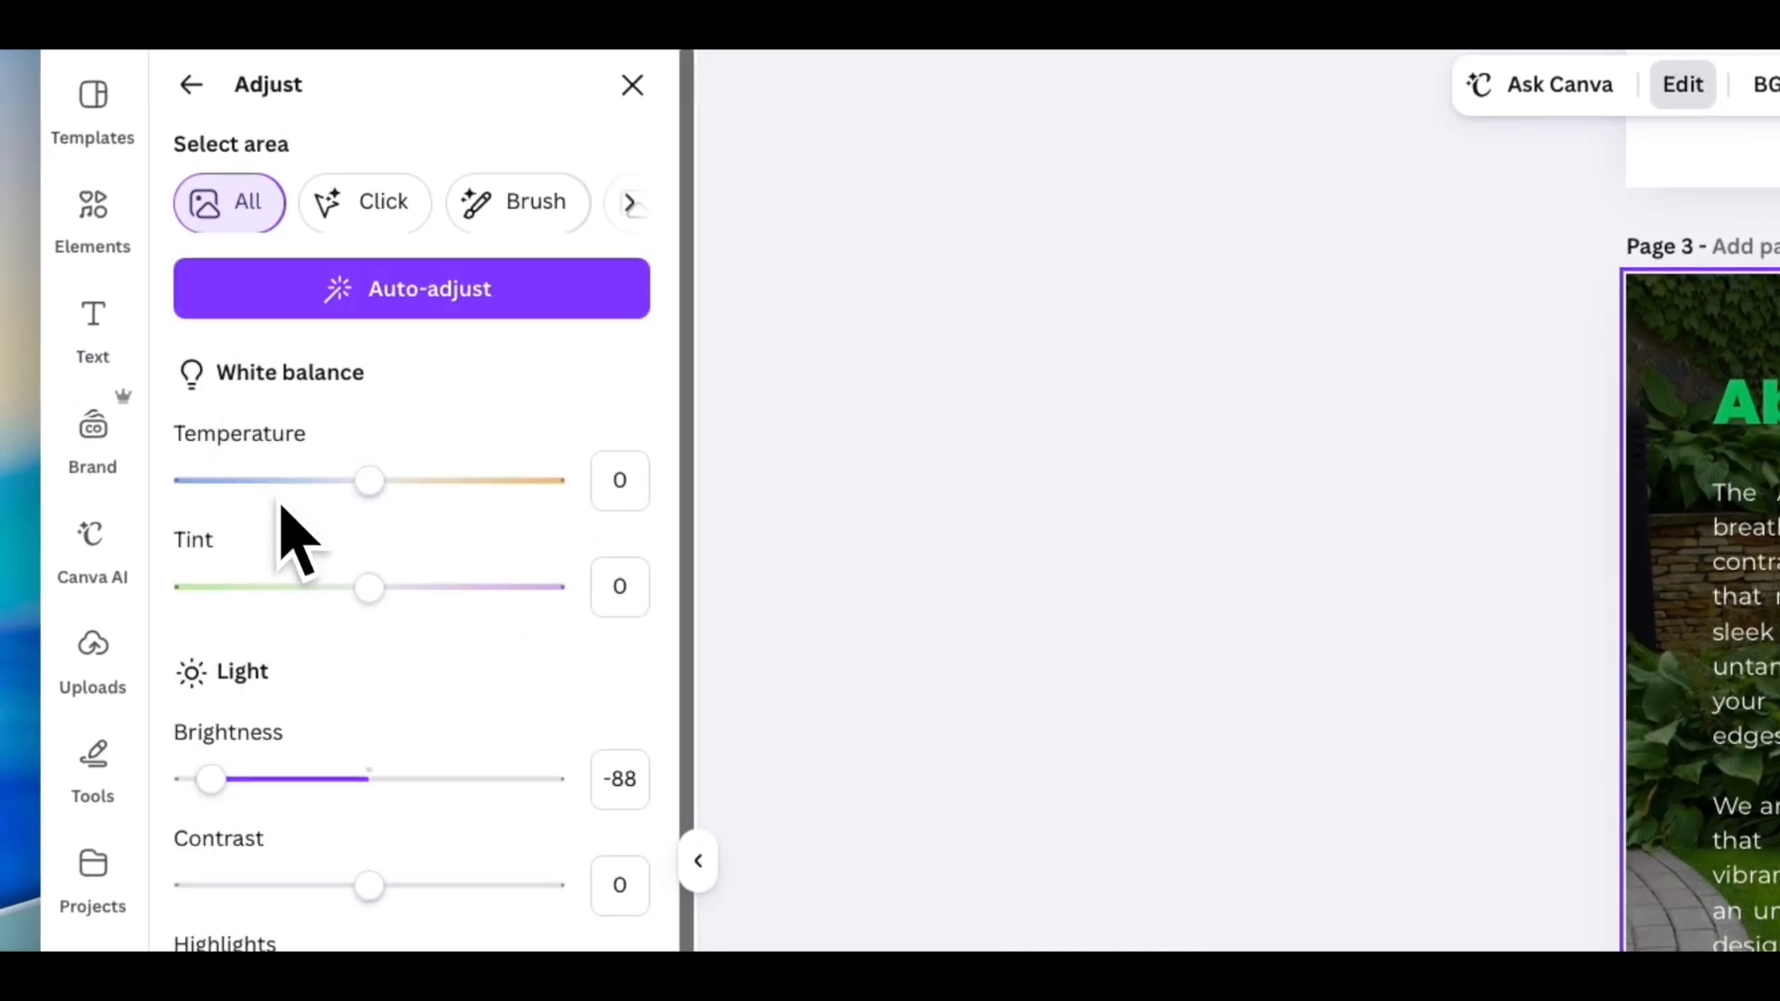
pyautogui.moveTo(210, 781); pyautogui.dragTo(193, 783)
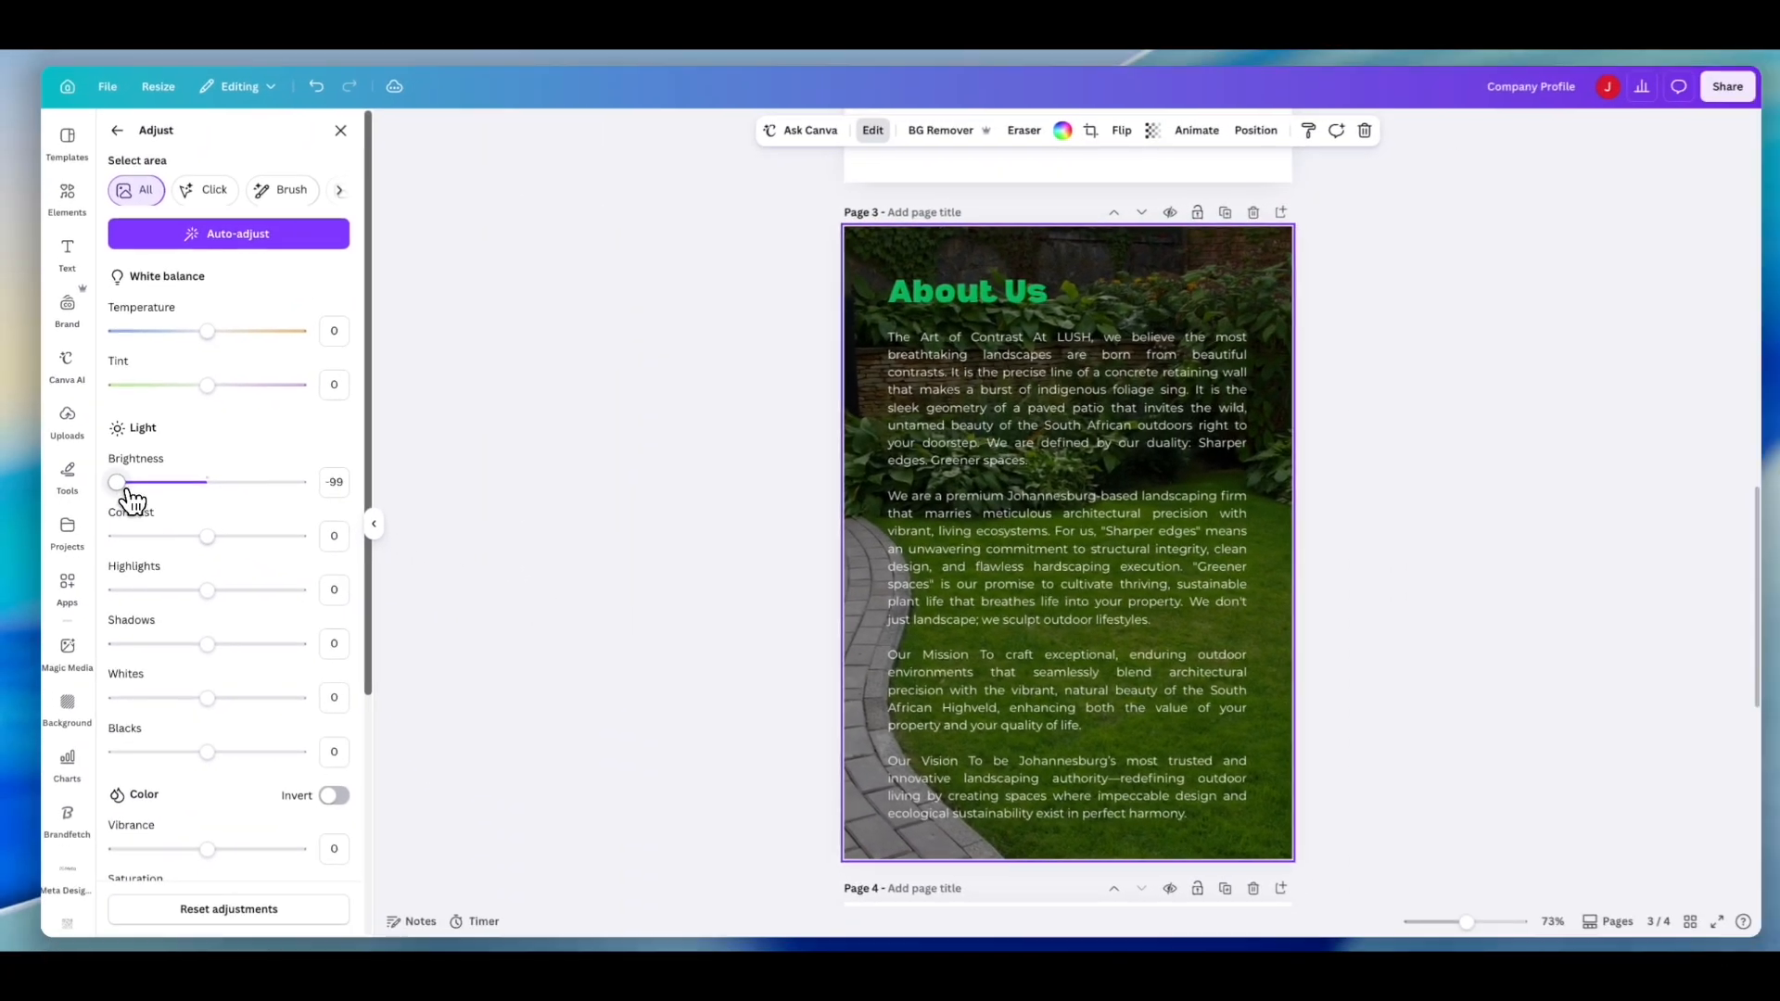
pyautogui.moveTo(131, 496)
pyautogui.mouseDown()
pyautogui.moveTo(198, 487)
pyautogui.moveTo(120, 489)
pyautogui.mouseUp()
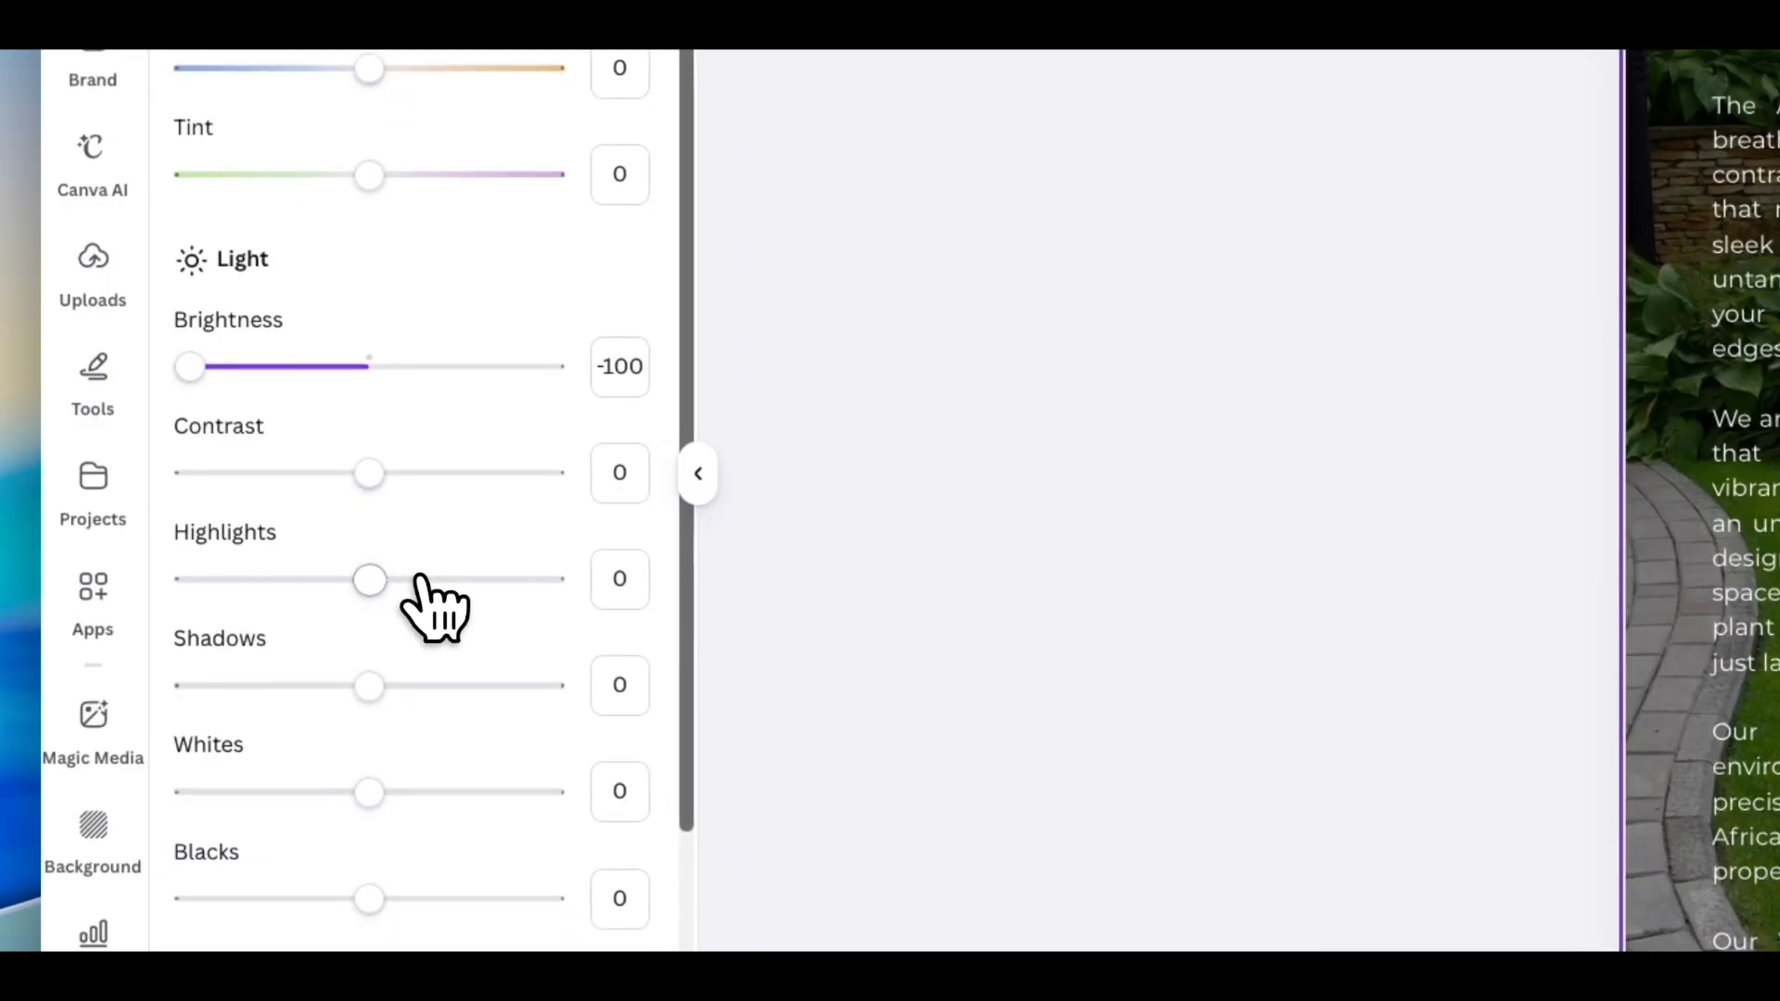
# - Delete the background image from the About Us page
pyautogui.scroll(-5, 419, 576)
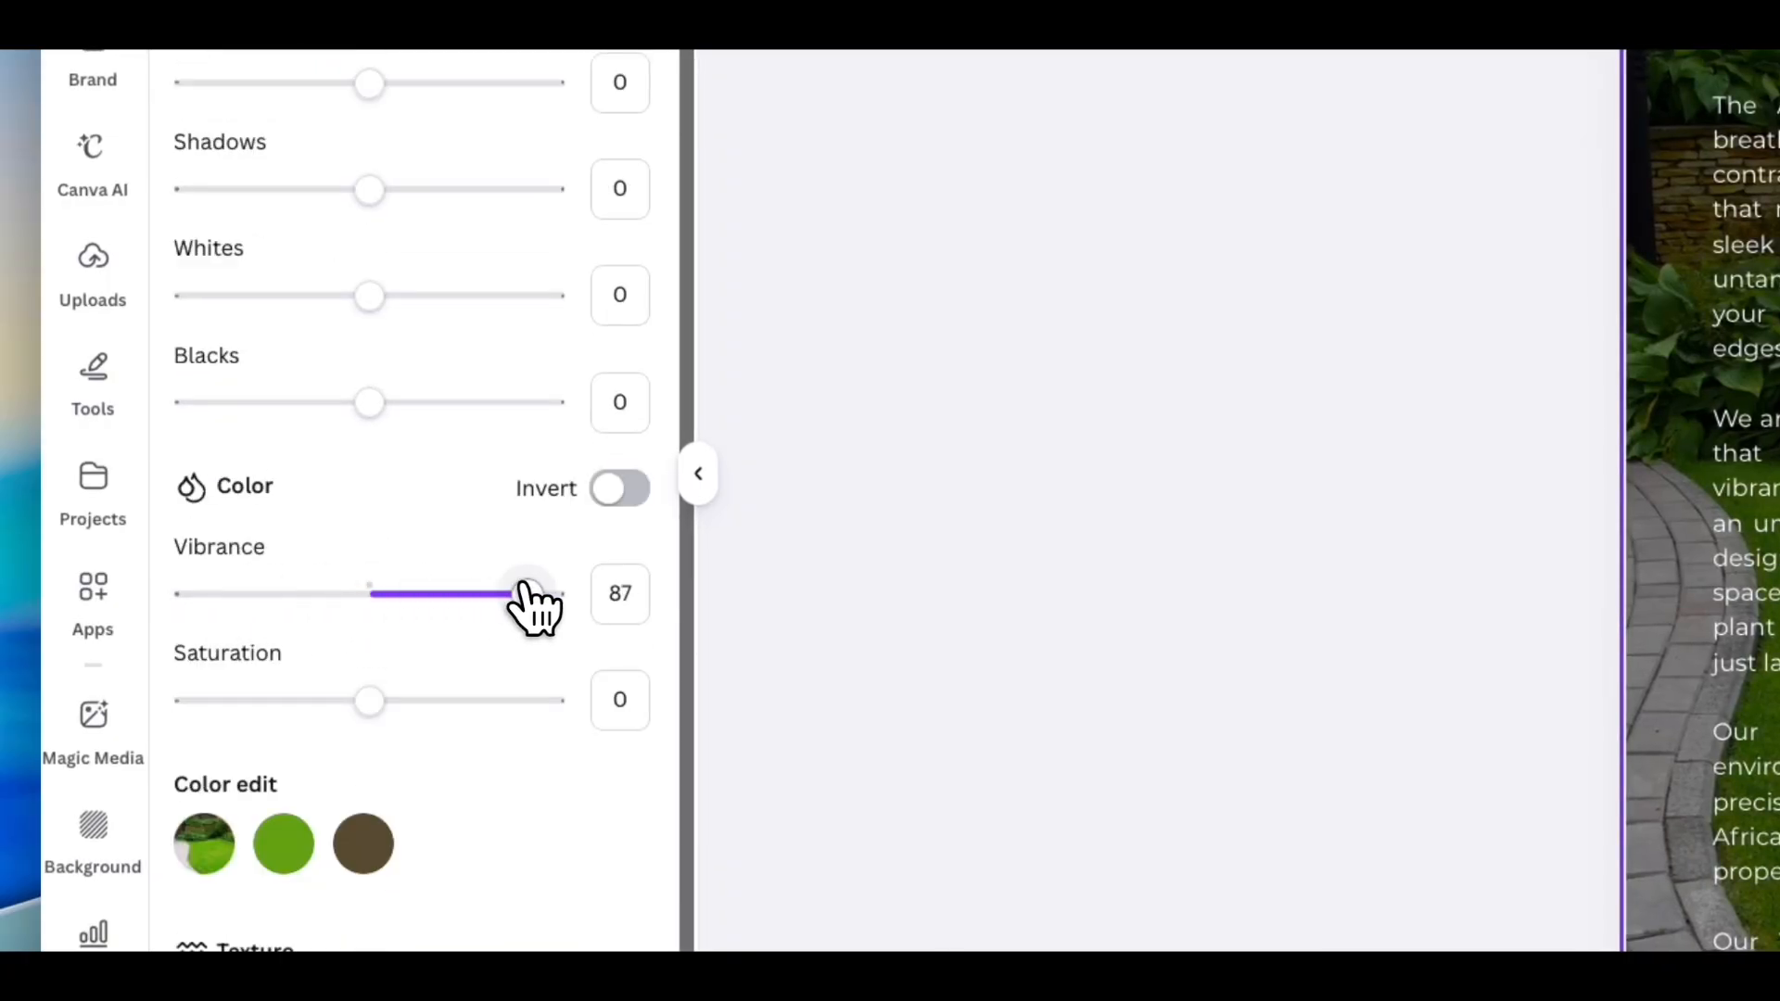
pyautogui.scroll(-2, 413, 577)
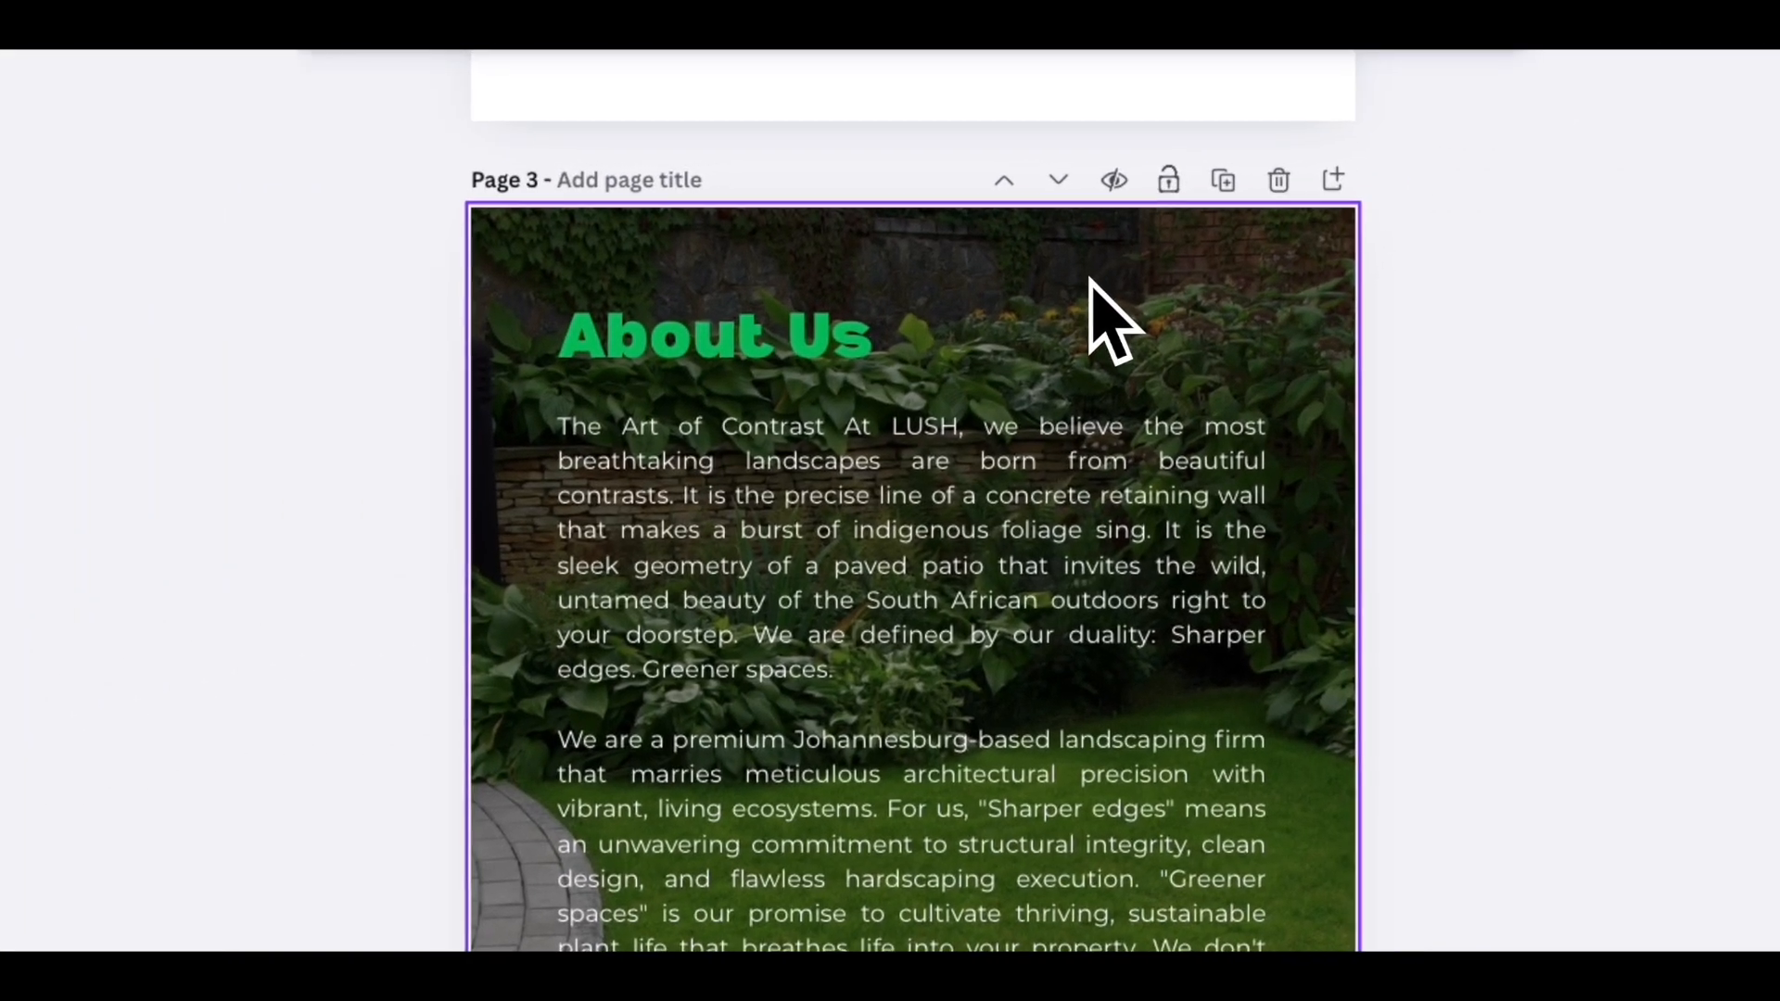
pyautogui.press('BackSpace')
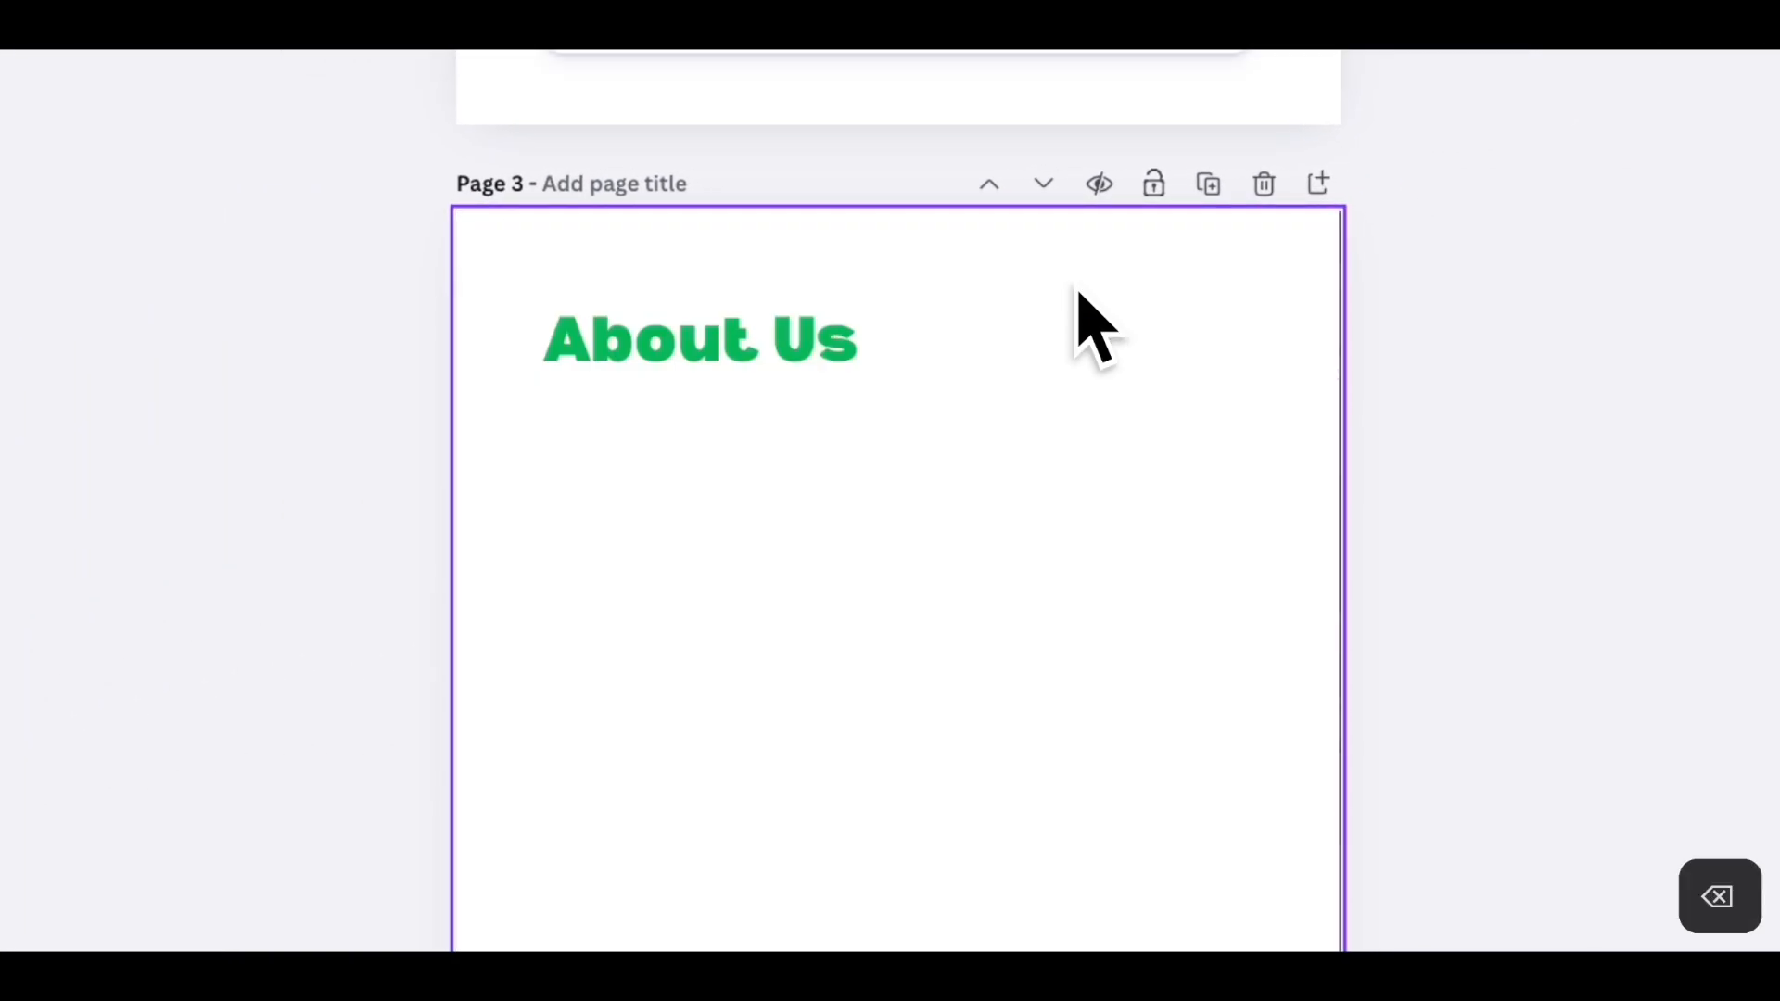
# - Select all the About Us body text and set its color to black
pyautogui.click(942, 669)
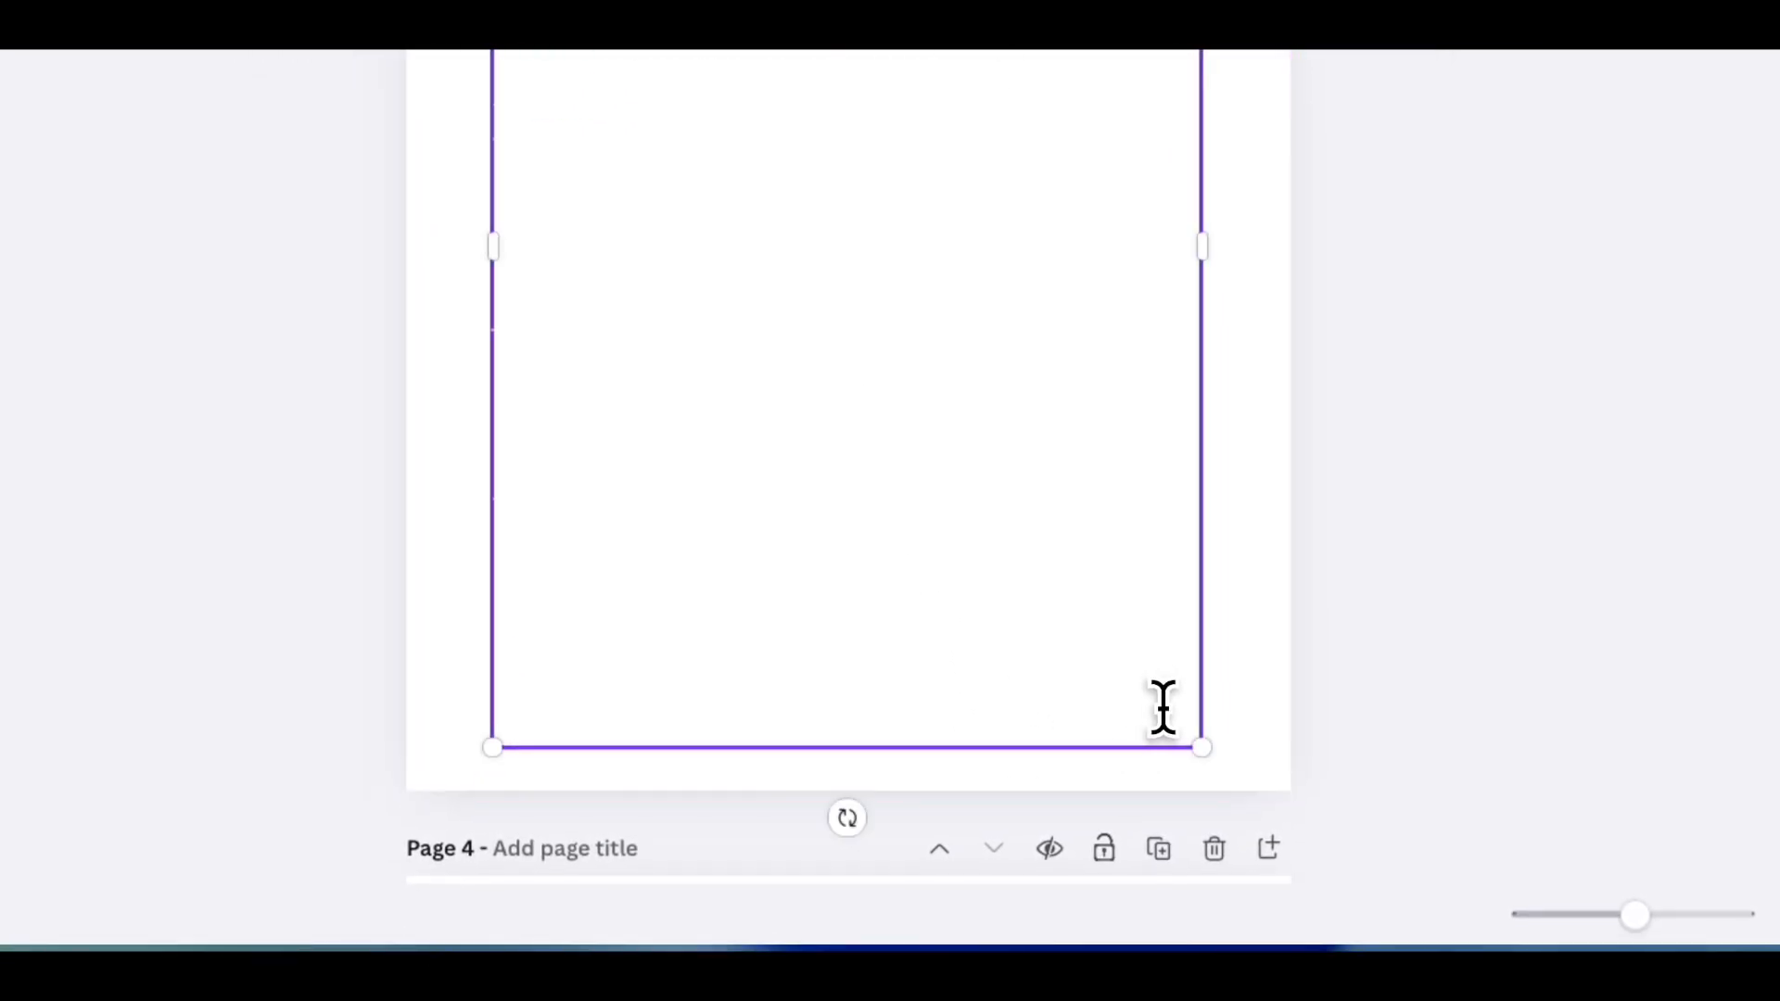
pyautogui.moveTo(1163, 707); pyautogui.dragTo(492, 529)
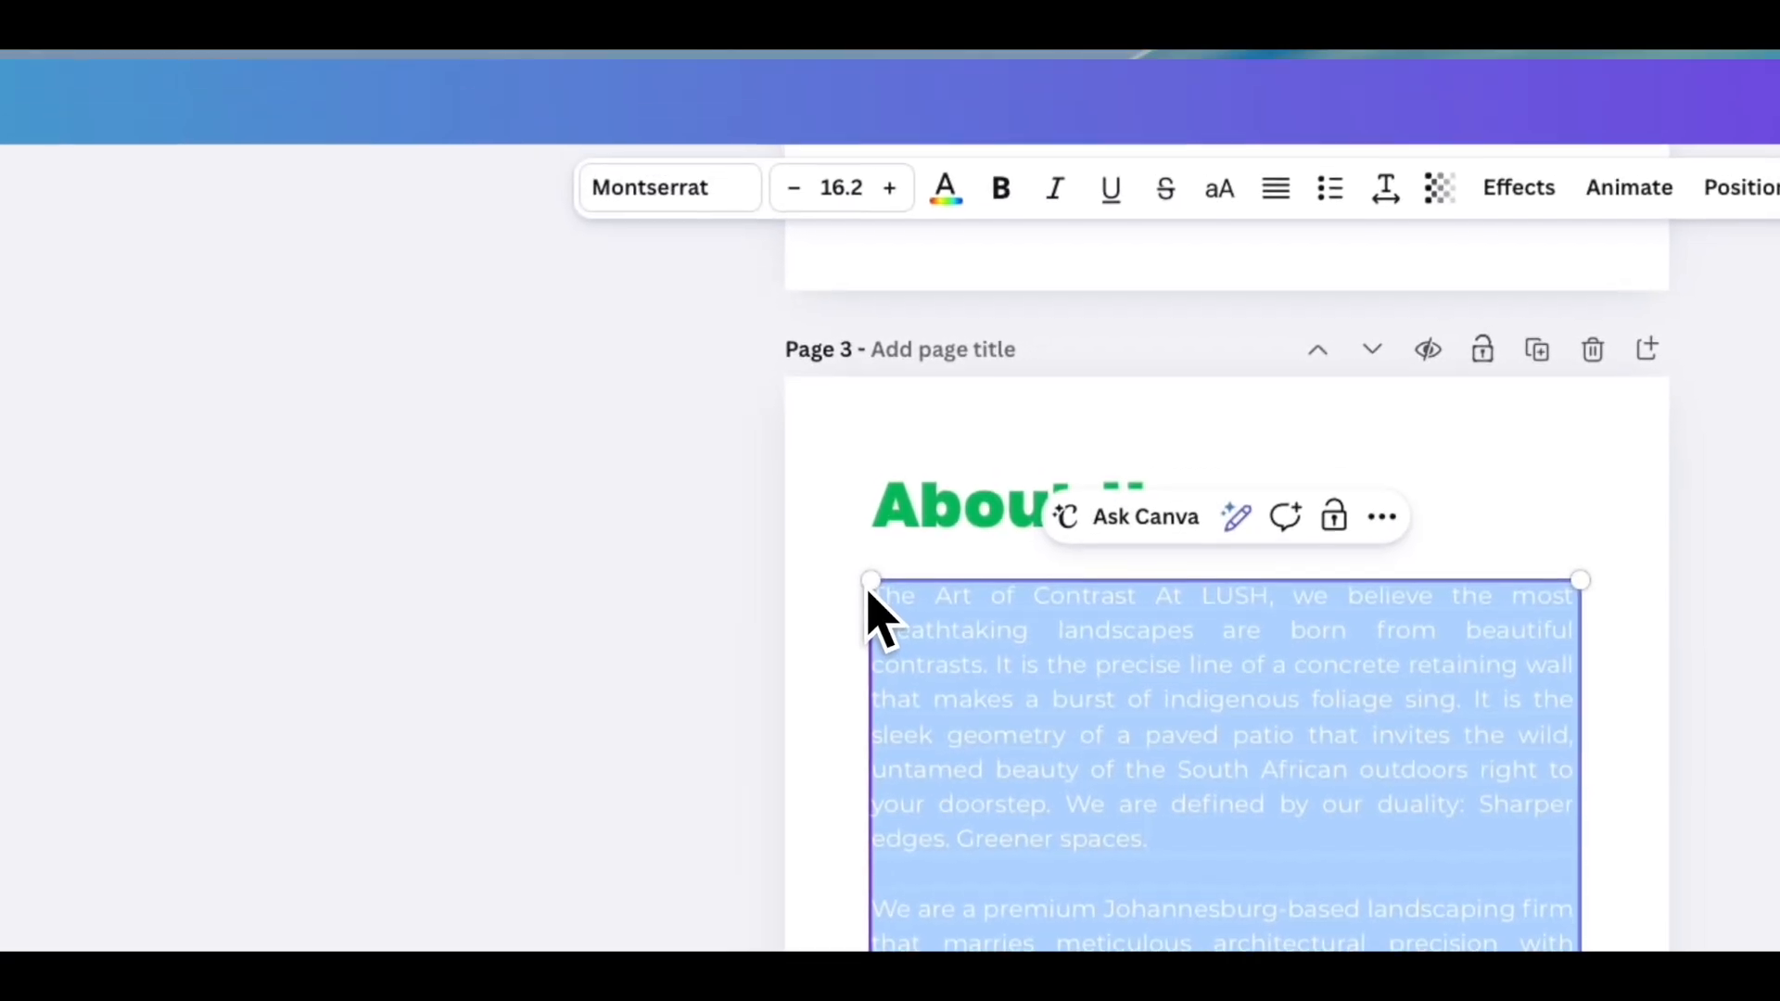
pyautogui.click(945, 187)
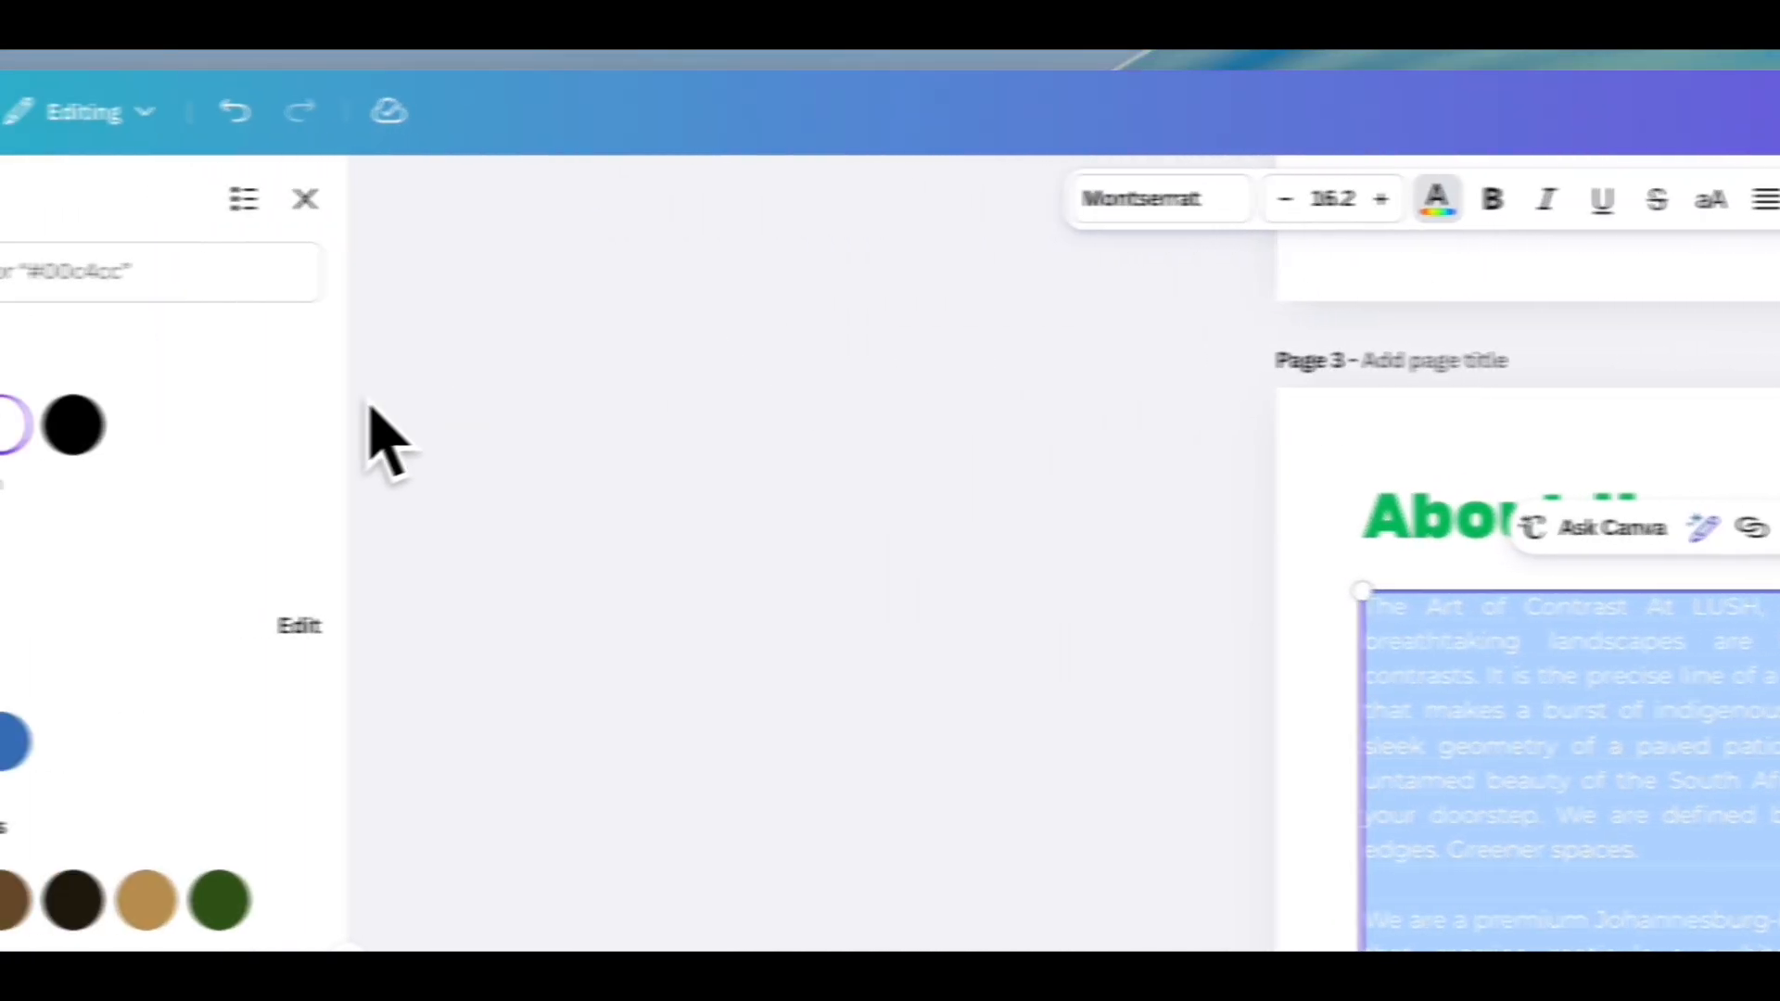
pyautogui.click(73, 424)
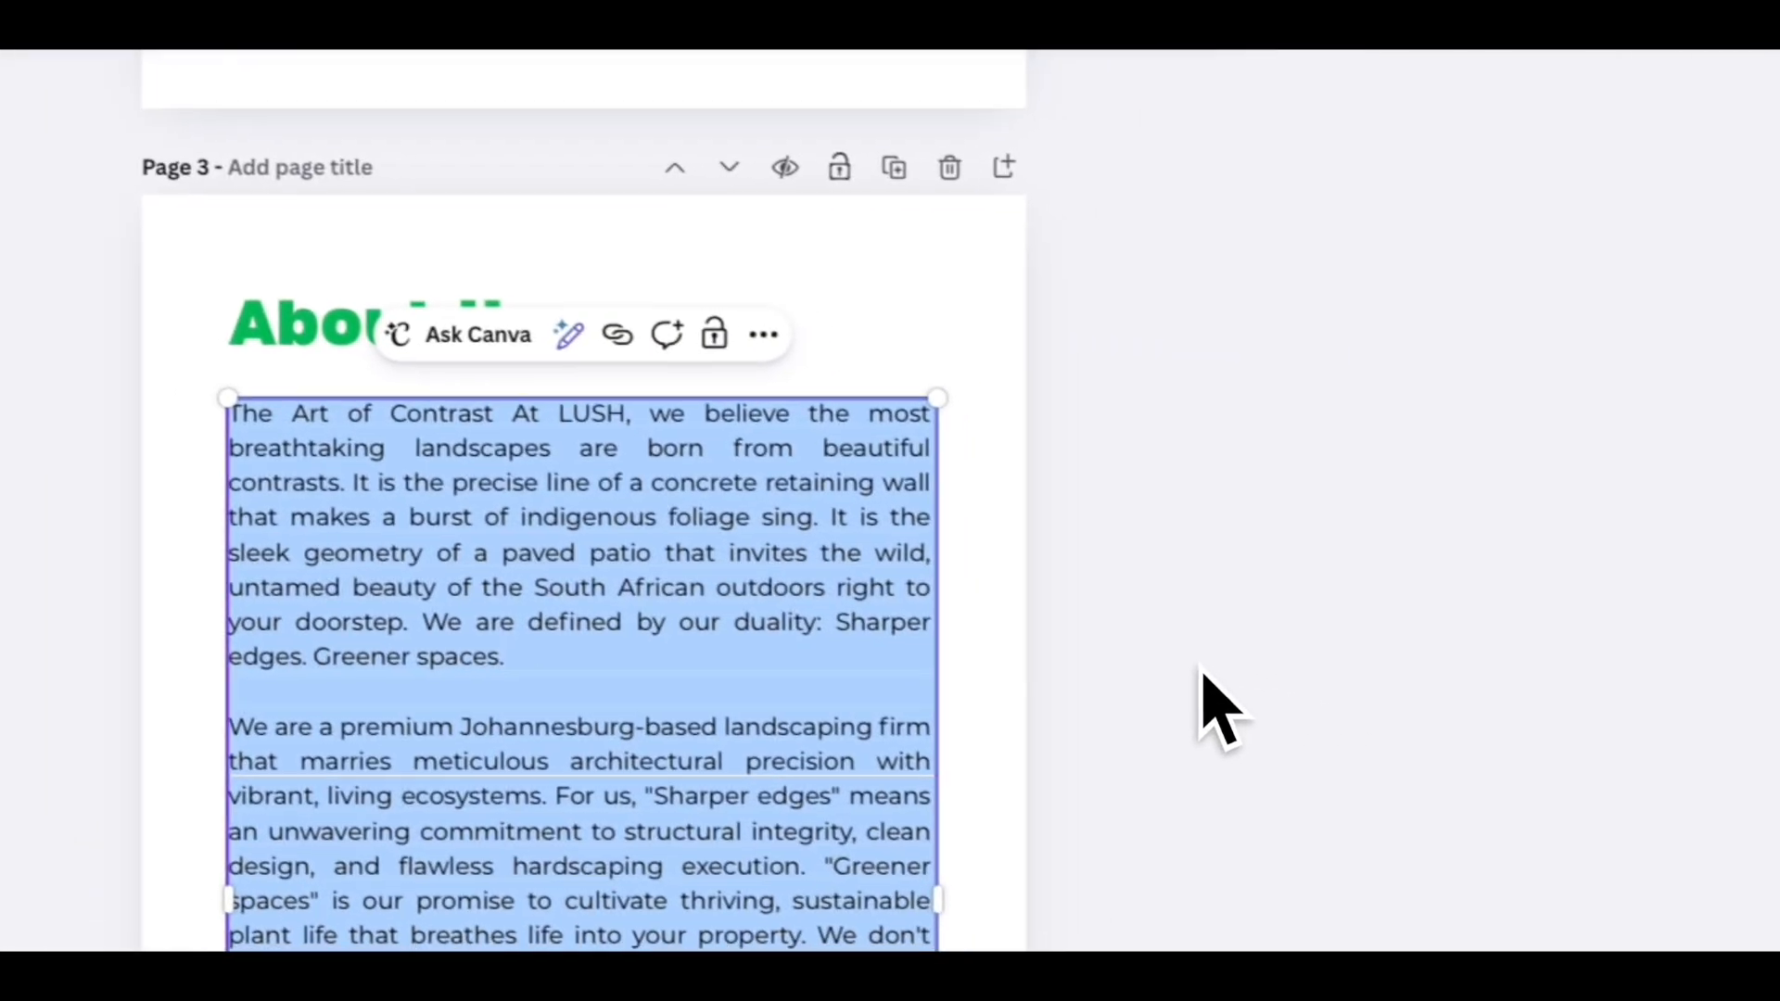
# - Duplicate the About Us page to create a new page after it
pyautogui.click(925, 335)
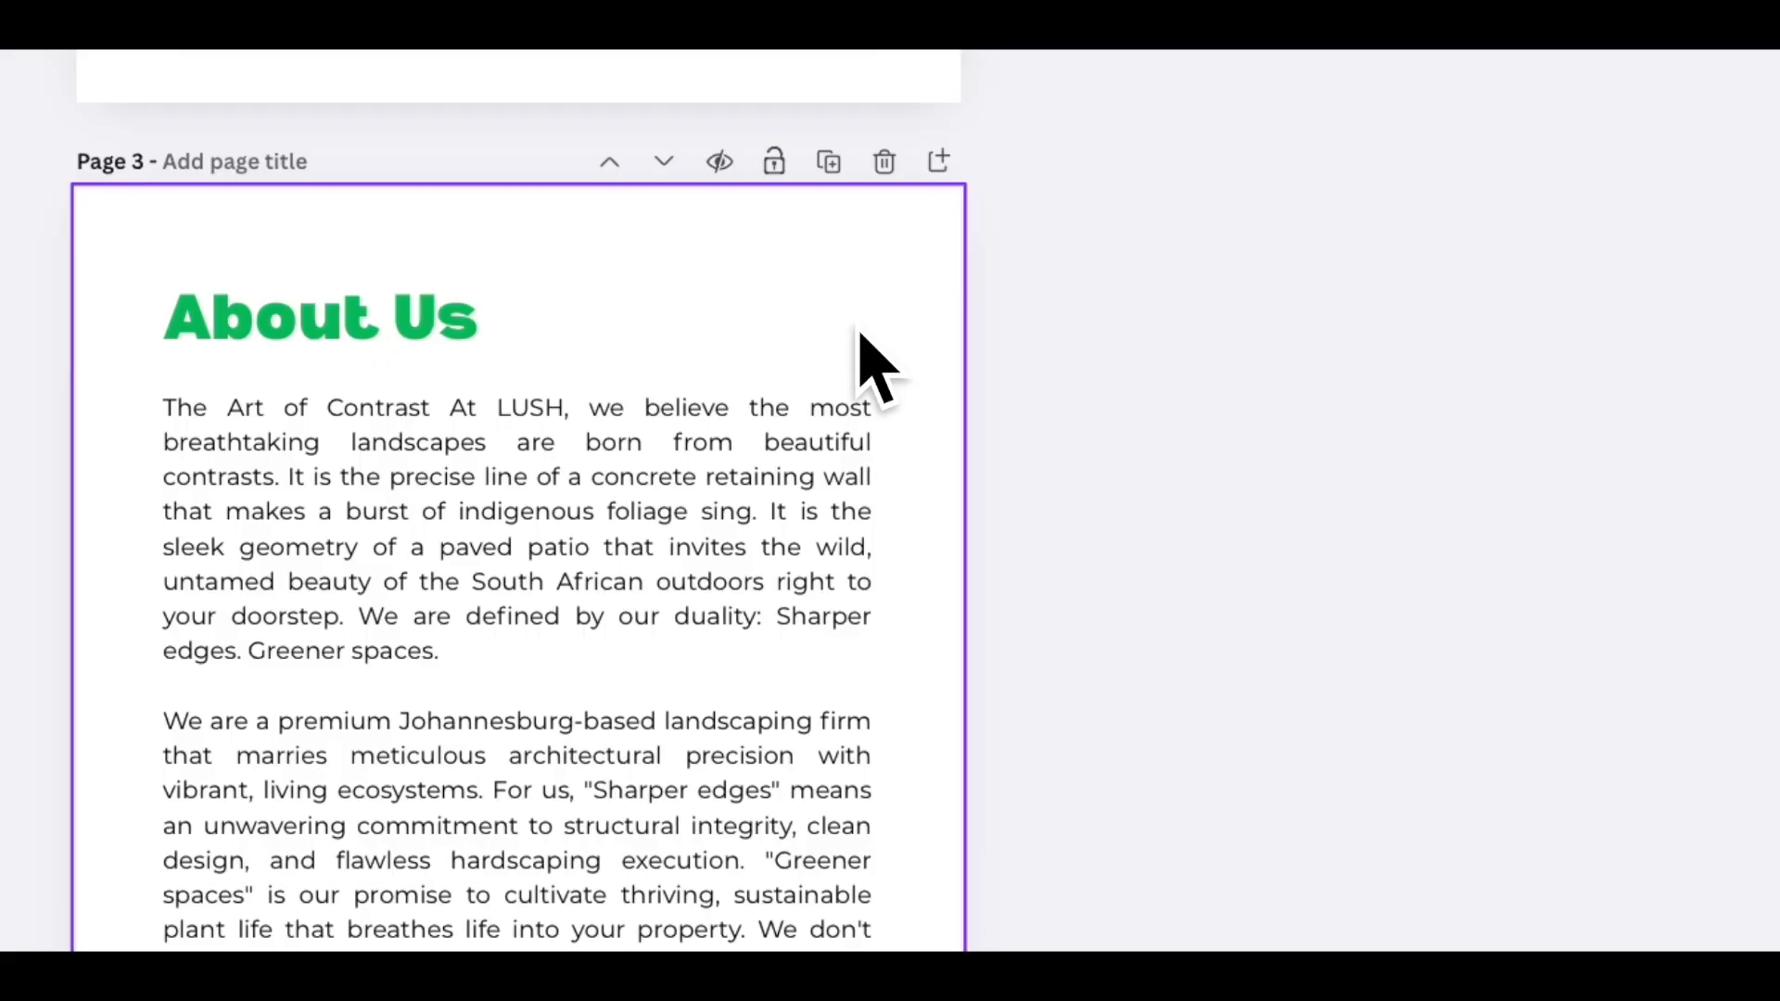
pyautogui.click(802, 544)
pyautogui.scroll(-3, 803, 544)
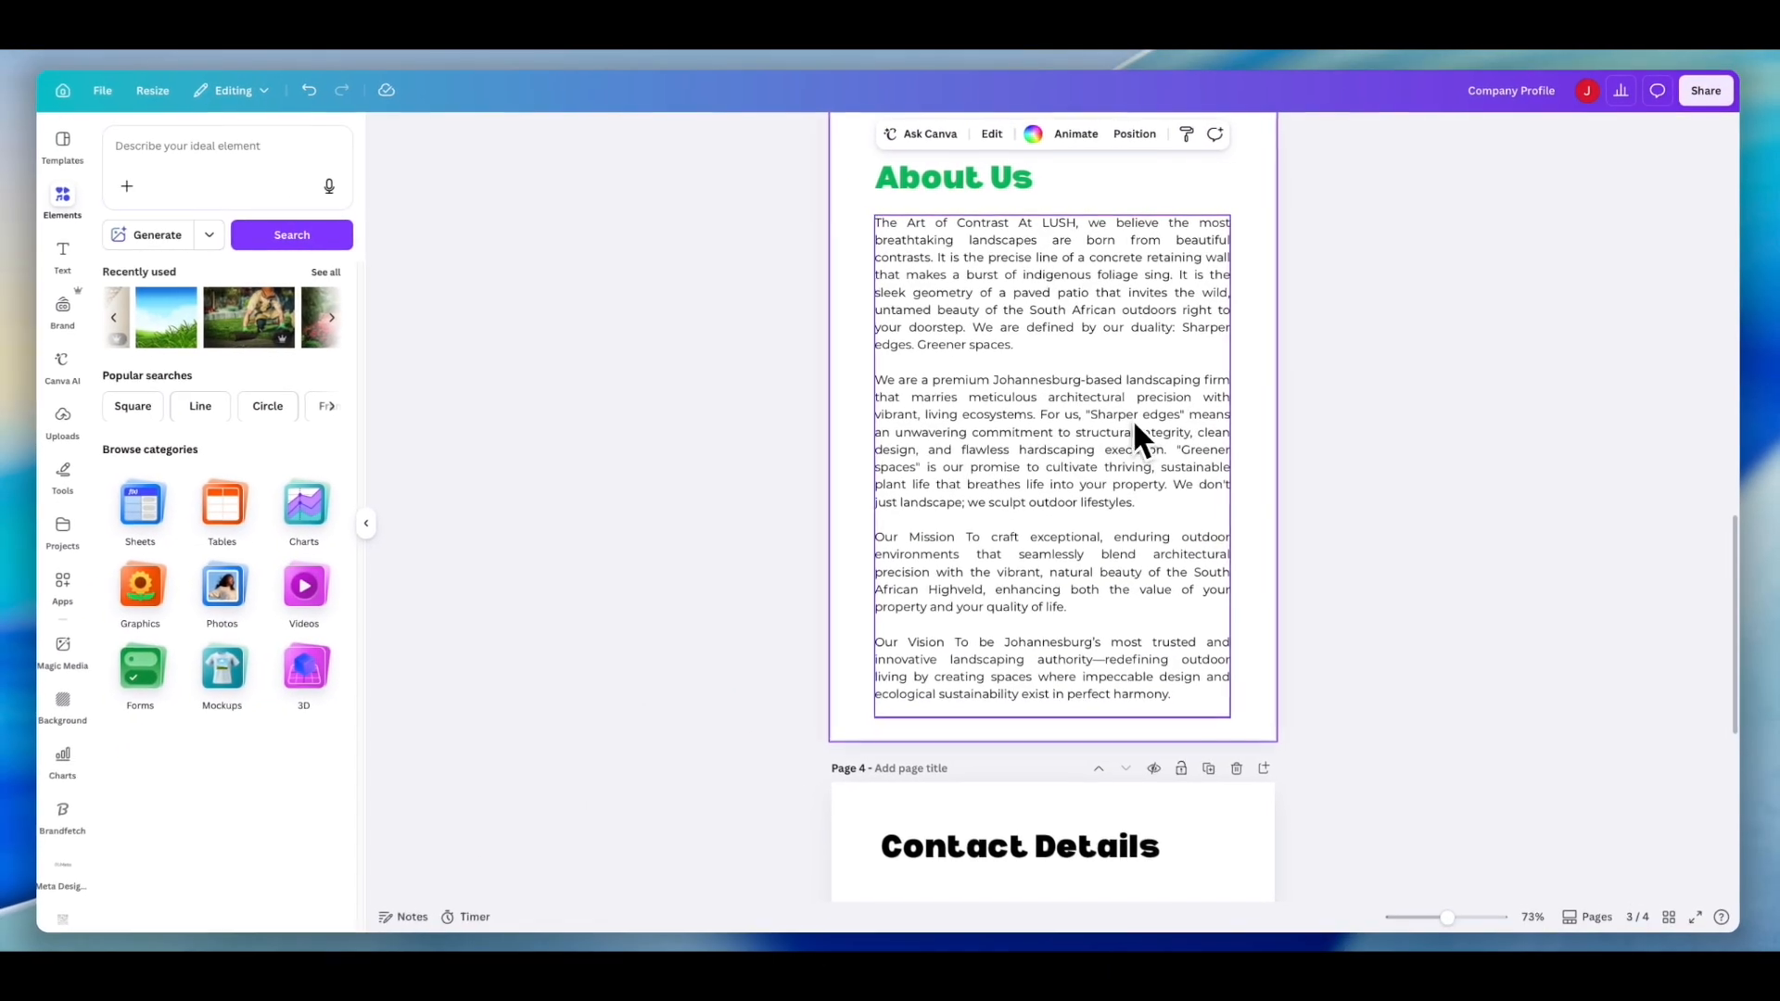
pyautogui.scroll(2, 1122, 423)
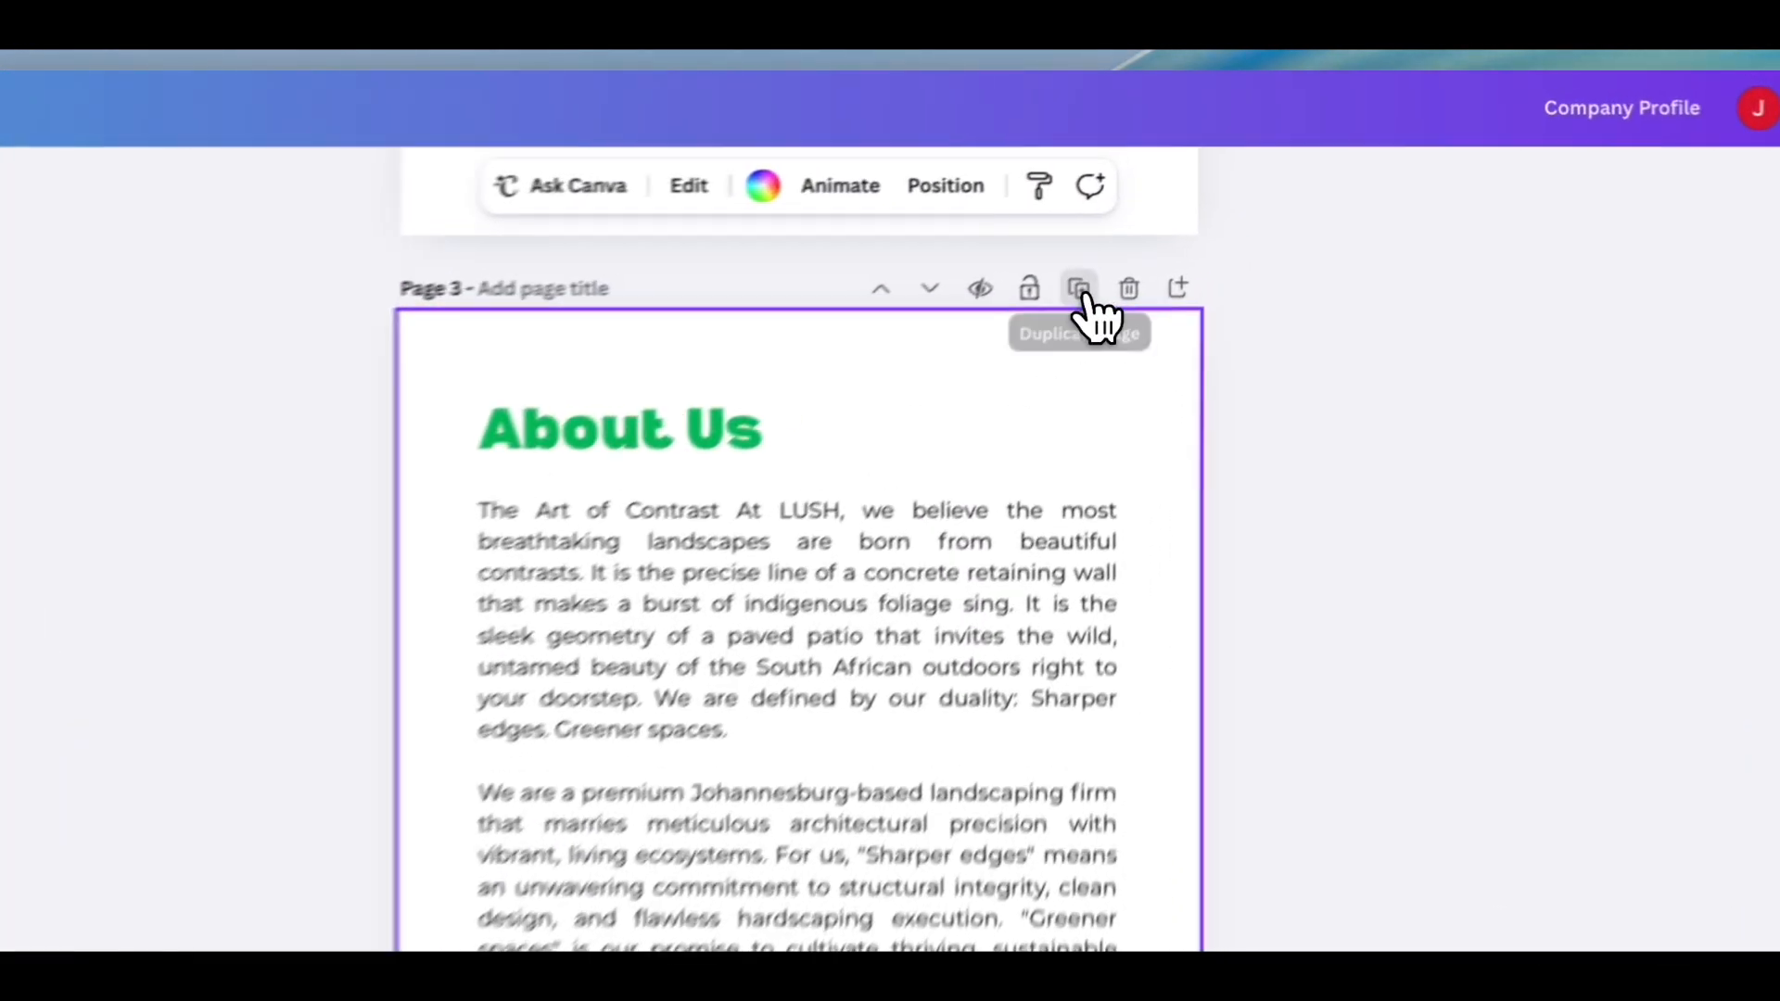
pyautogui.click(1208, 191)
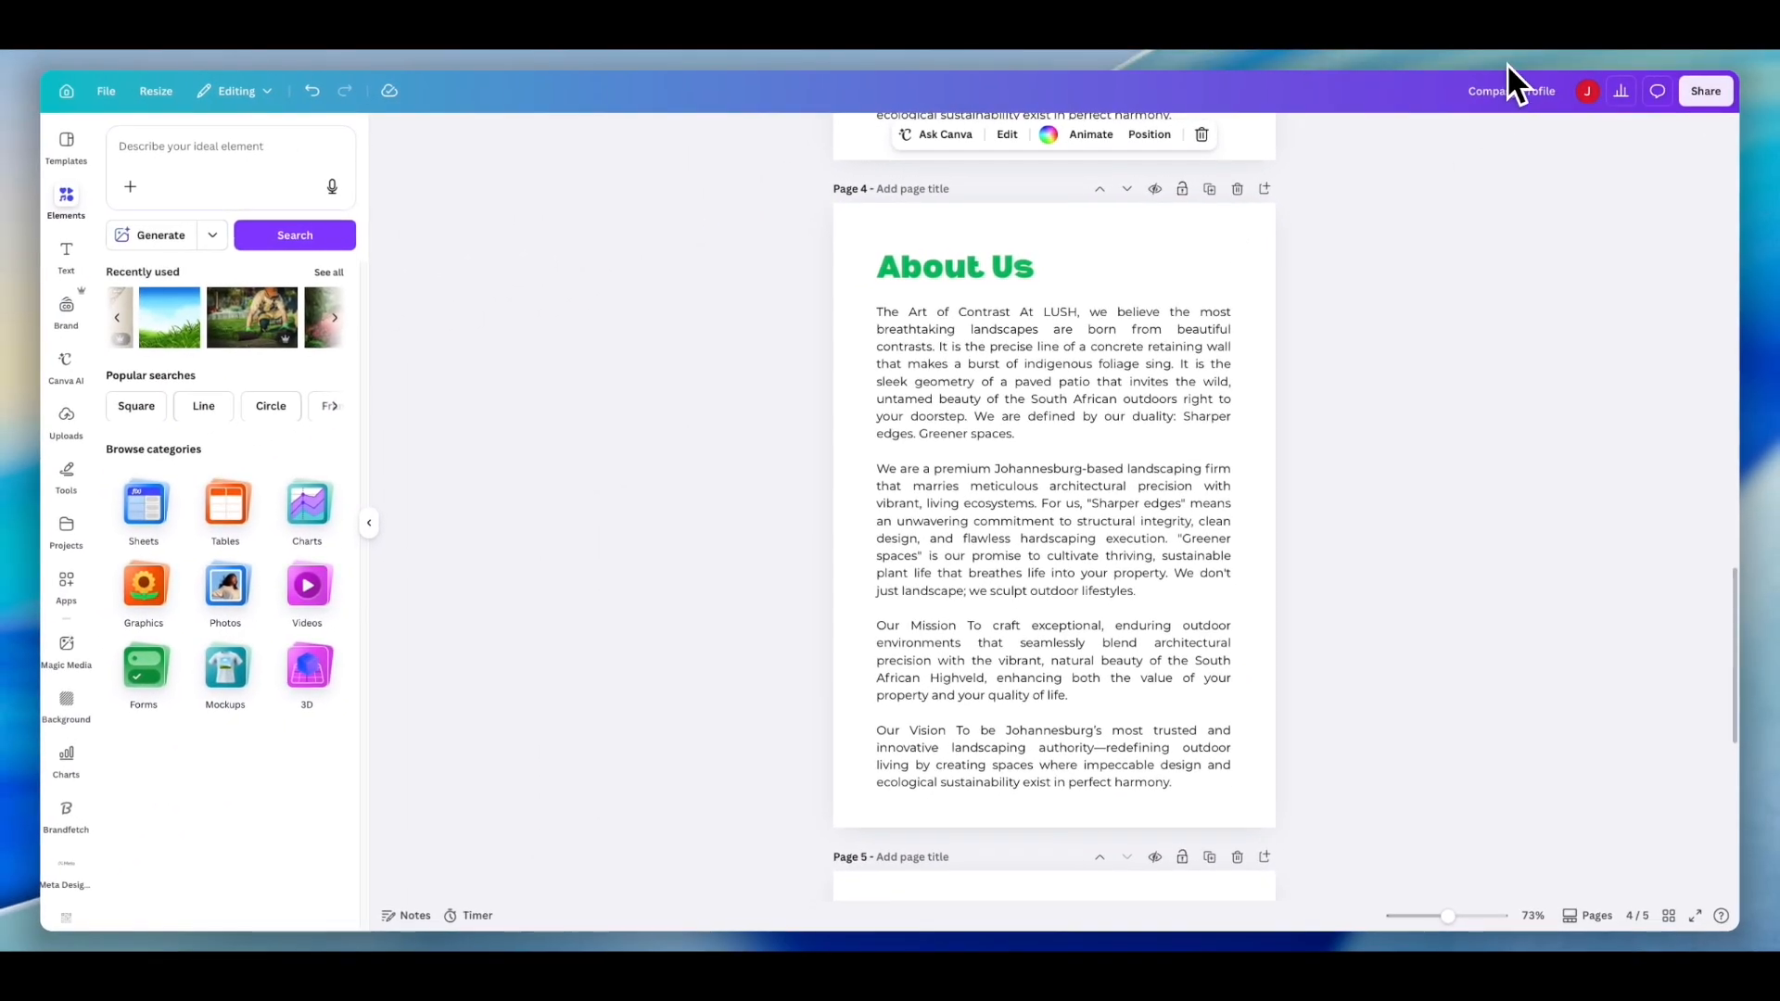
# - Switch to the AI chat, copy the Our Story paragraph, and return to the Canva design
pyautogui.click(1505, 58)
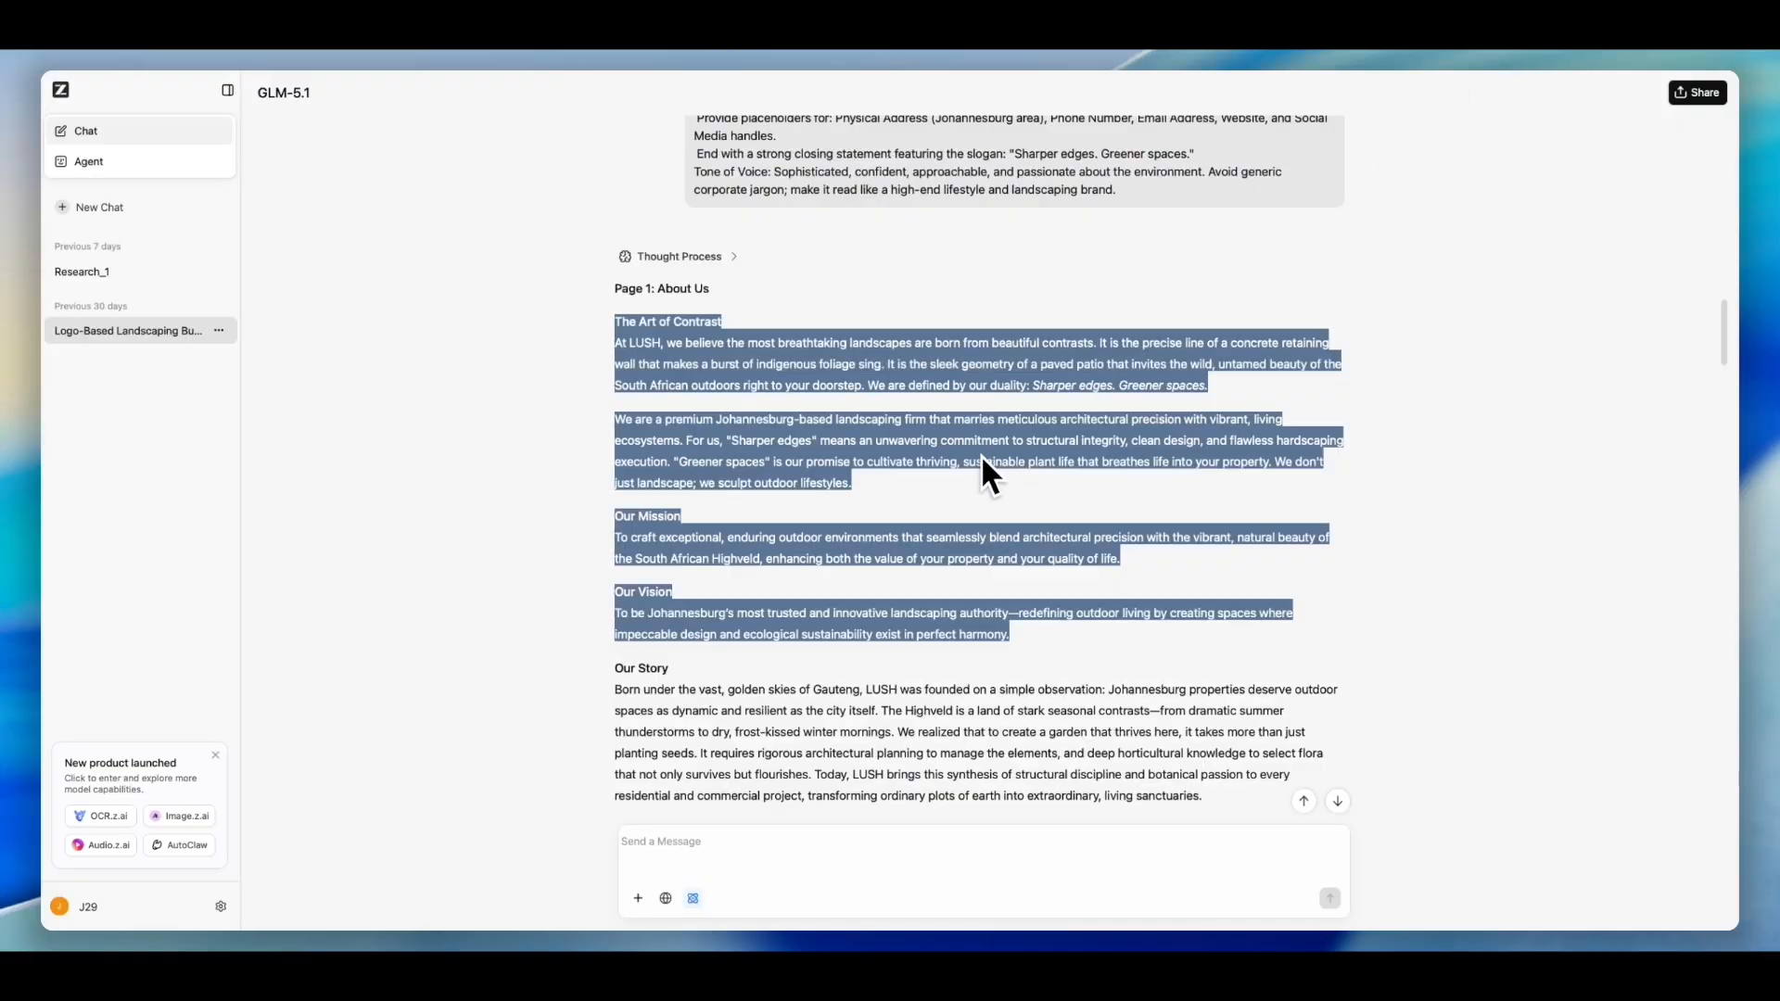
pyautogui.scroll(-3, 983, 457)
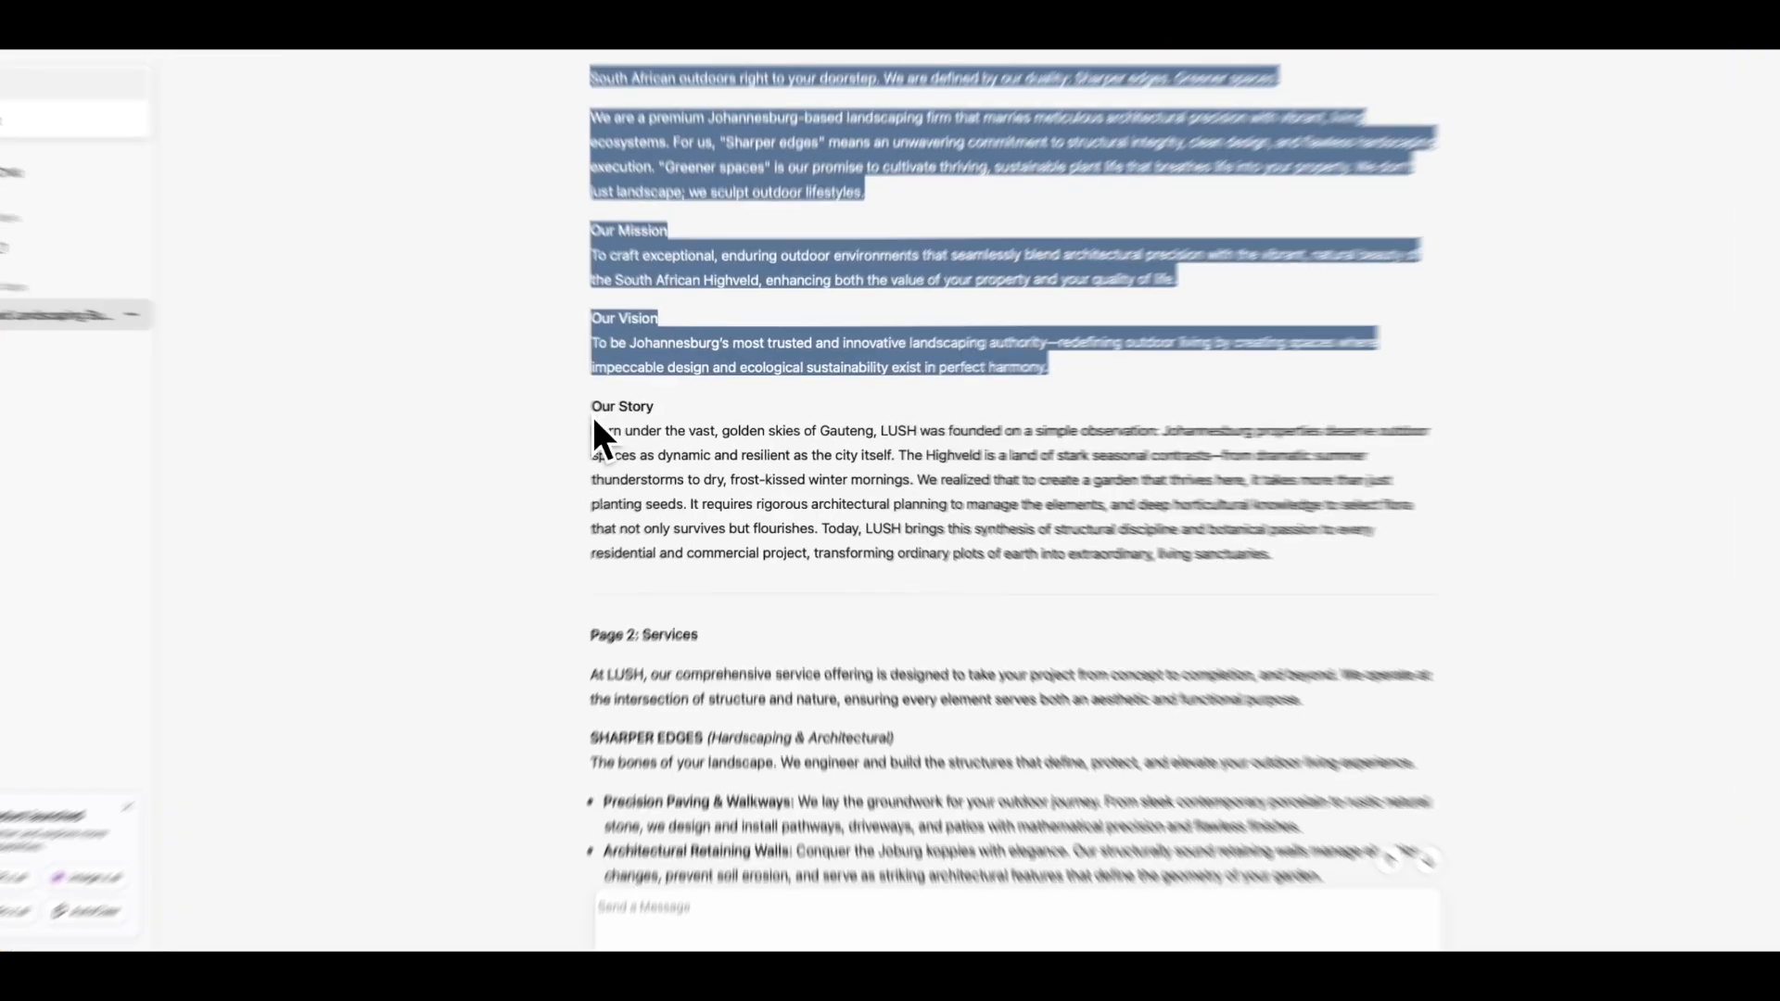
pyautogui.click(616, 431)
pyautogui.doubleClick(624, 430)
pyautogui.moveTo(480, 429); pyautogui.dragTo(1627, 648)
pyautogui.press('super+c')
pyautogui.rightClick(1312, 572)
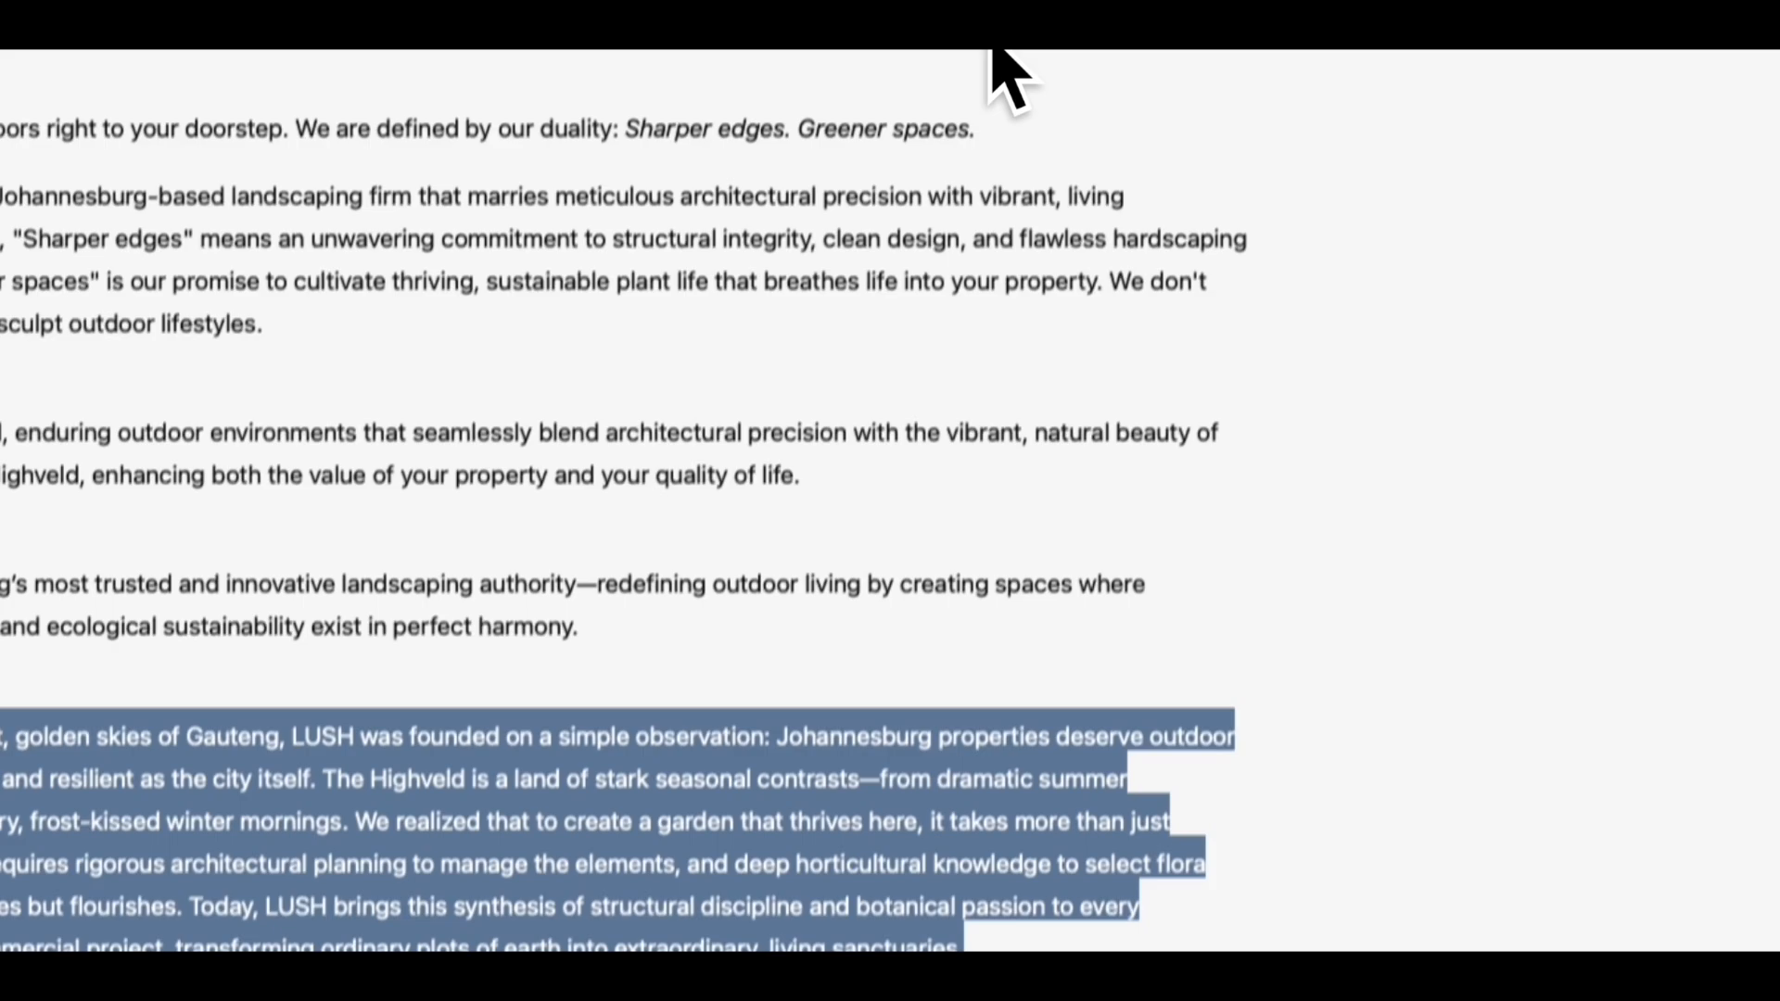
pyautogui.click(989, 44)
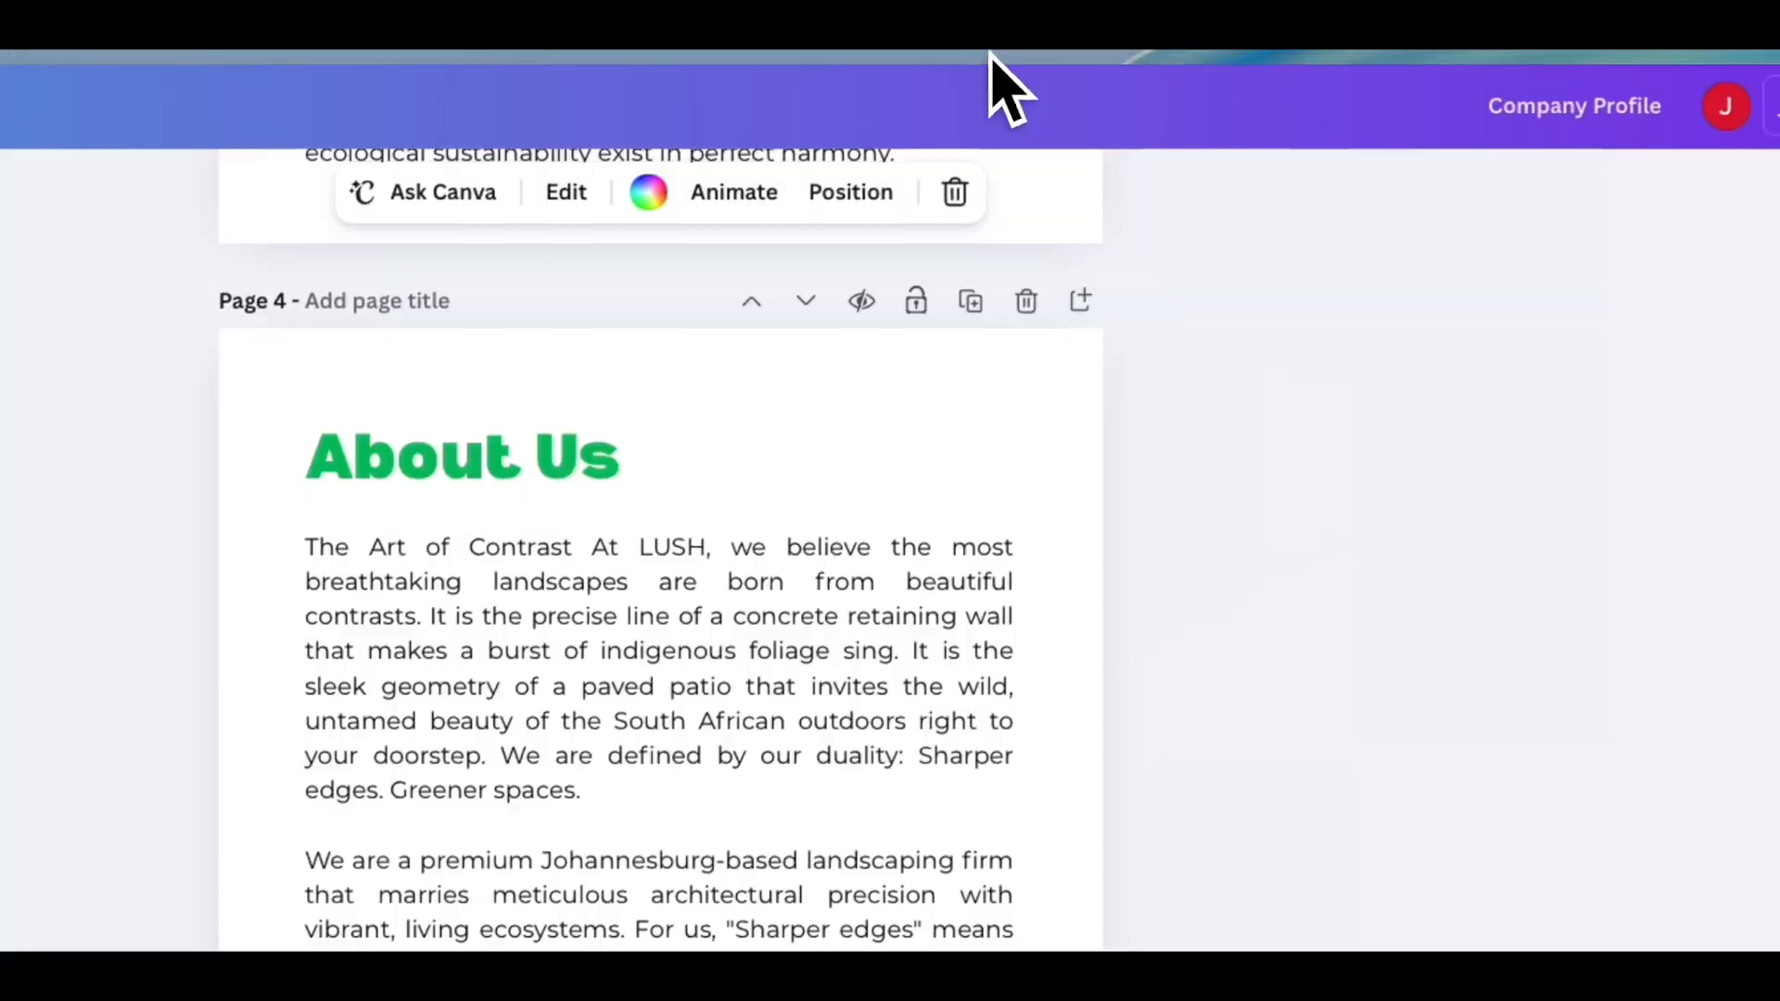
# - Rename the duplicated page's heading from About Us to Our Story
pyautogui.scroll(5, 838, 640)
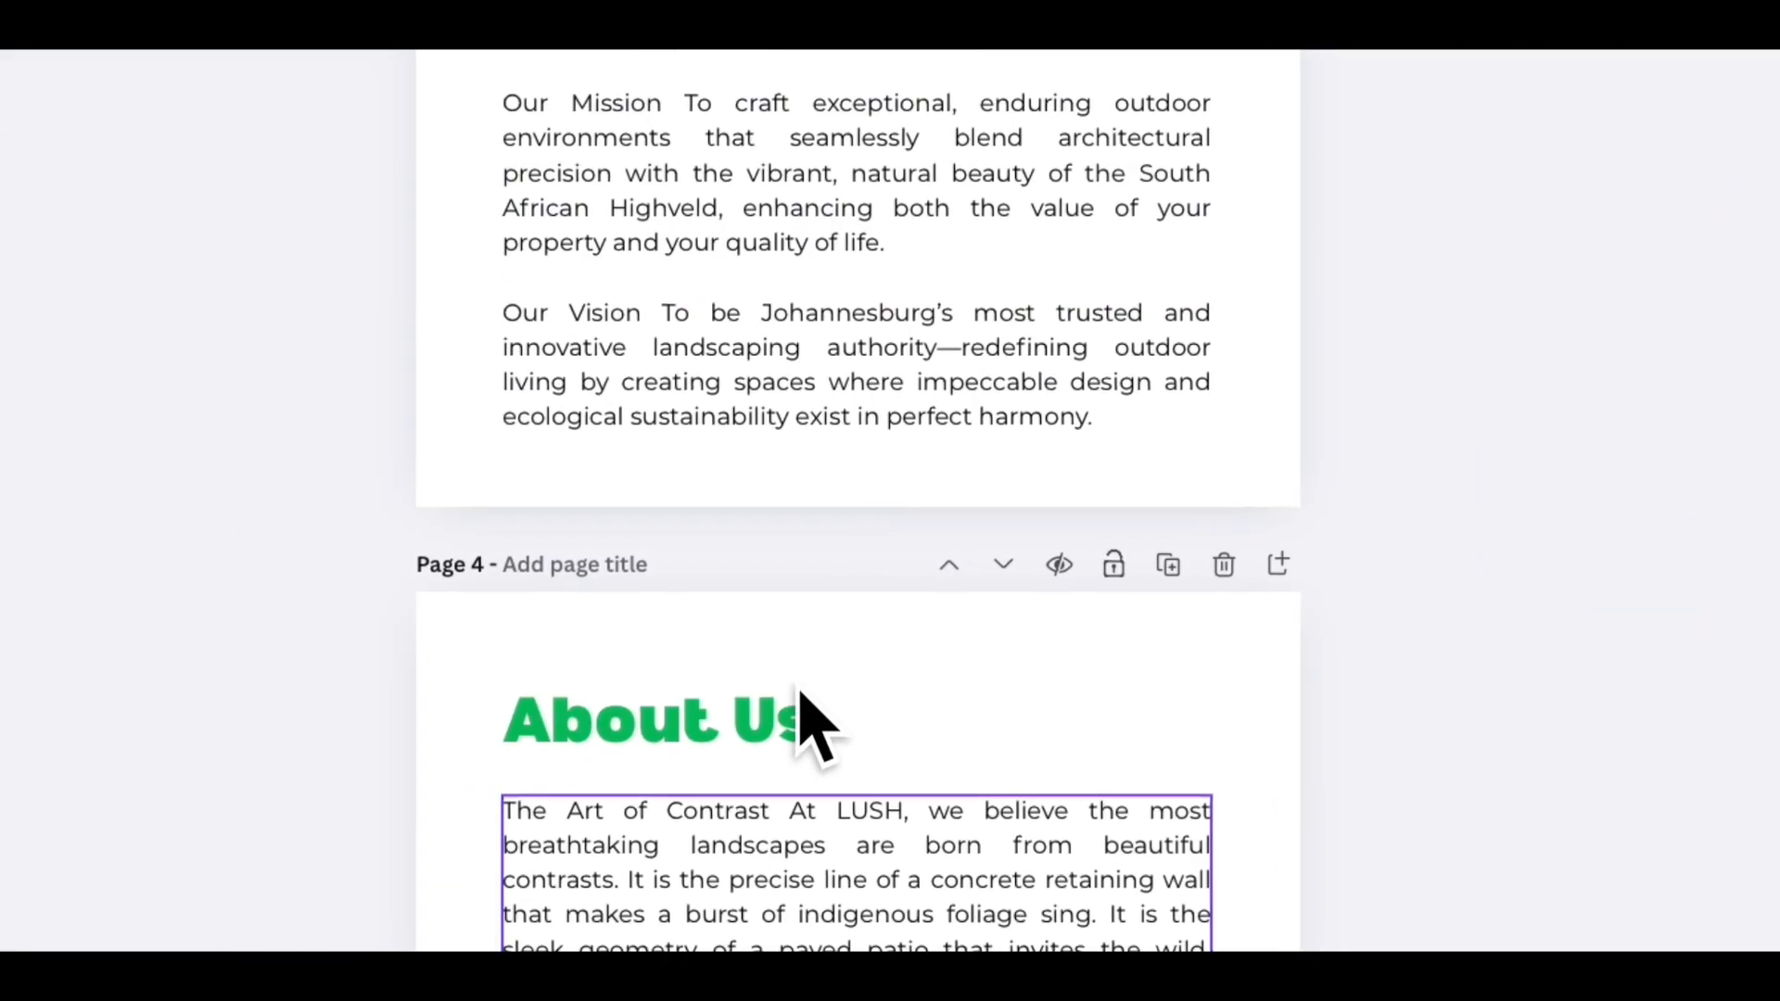
pyautogui.doubleClick(732, 621)
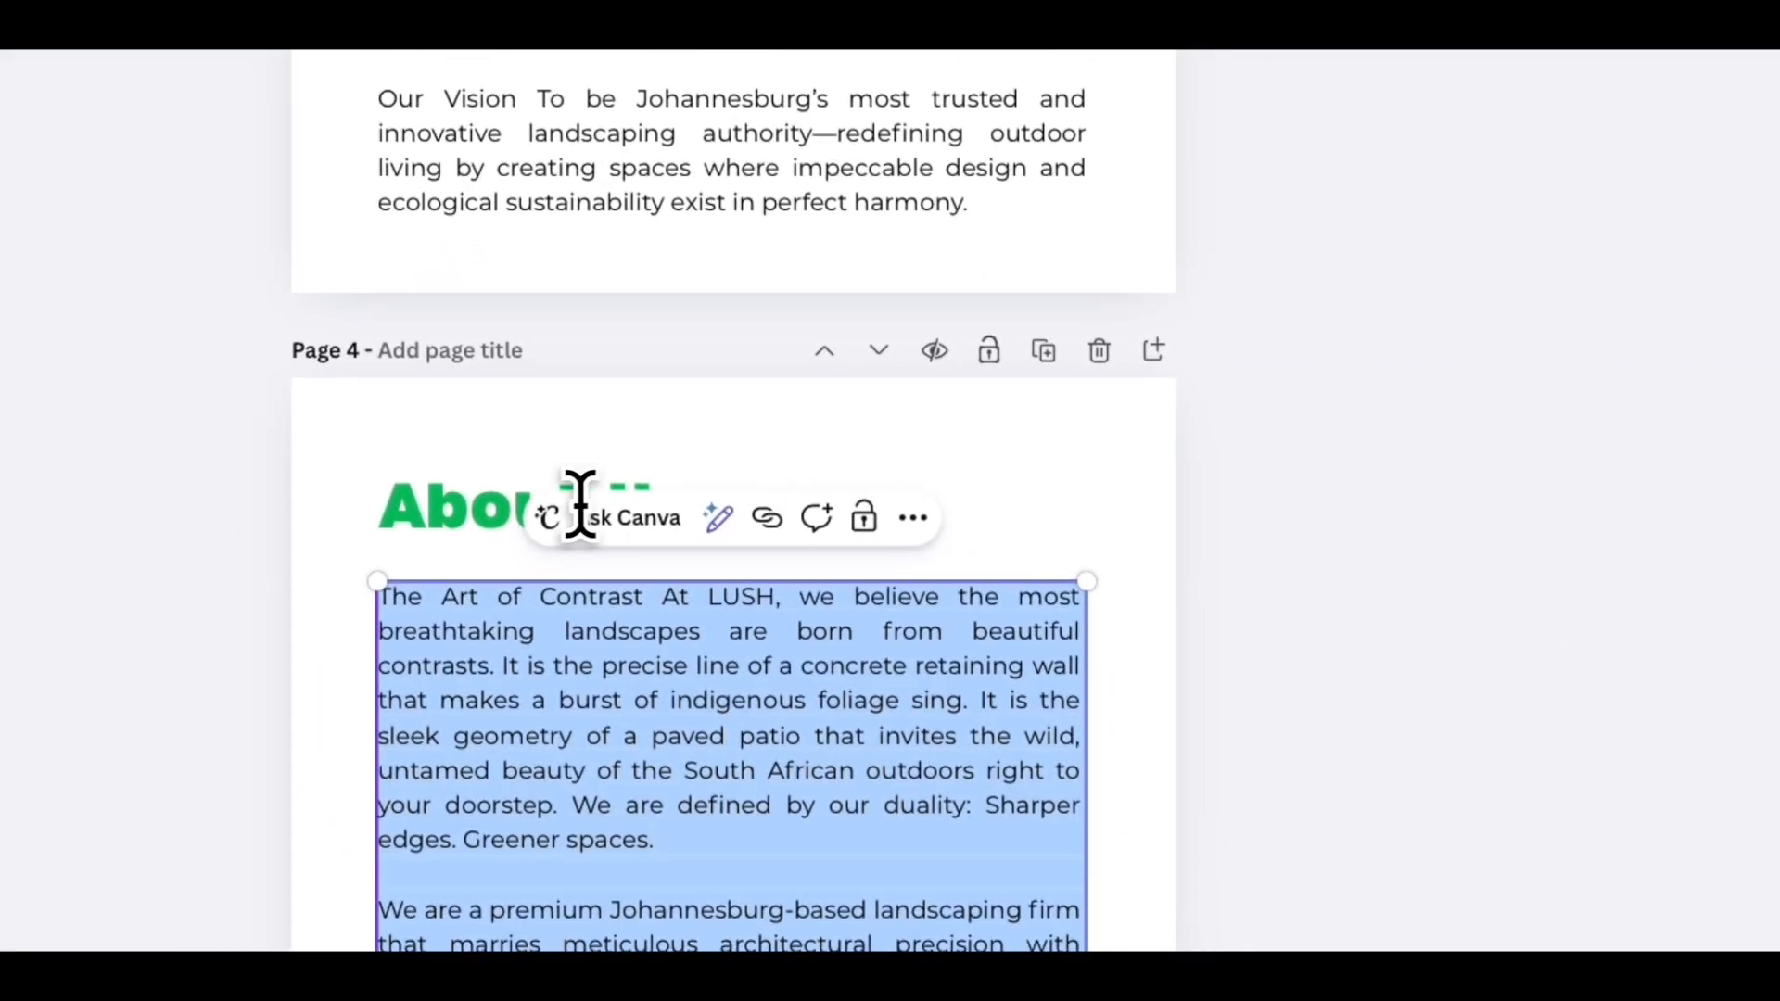
pyautogui.doubleClick(480, 700)
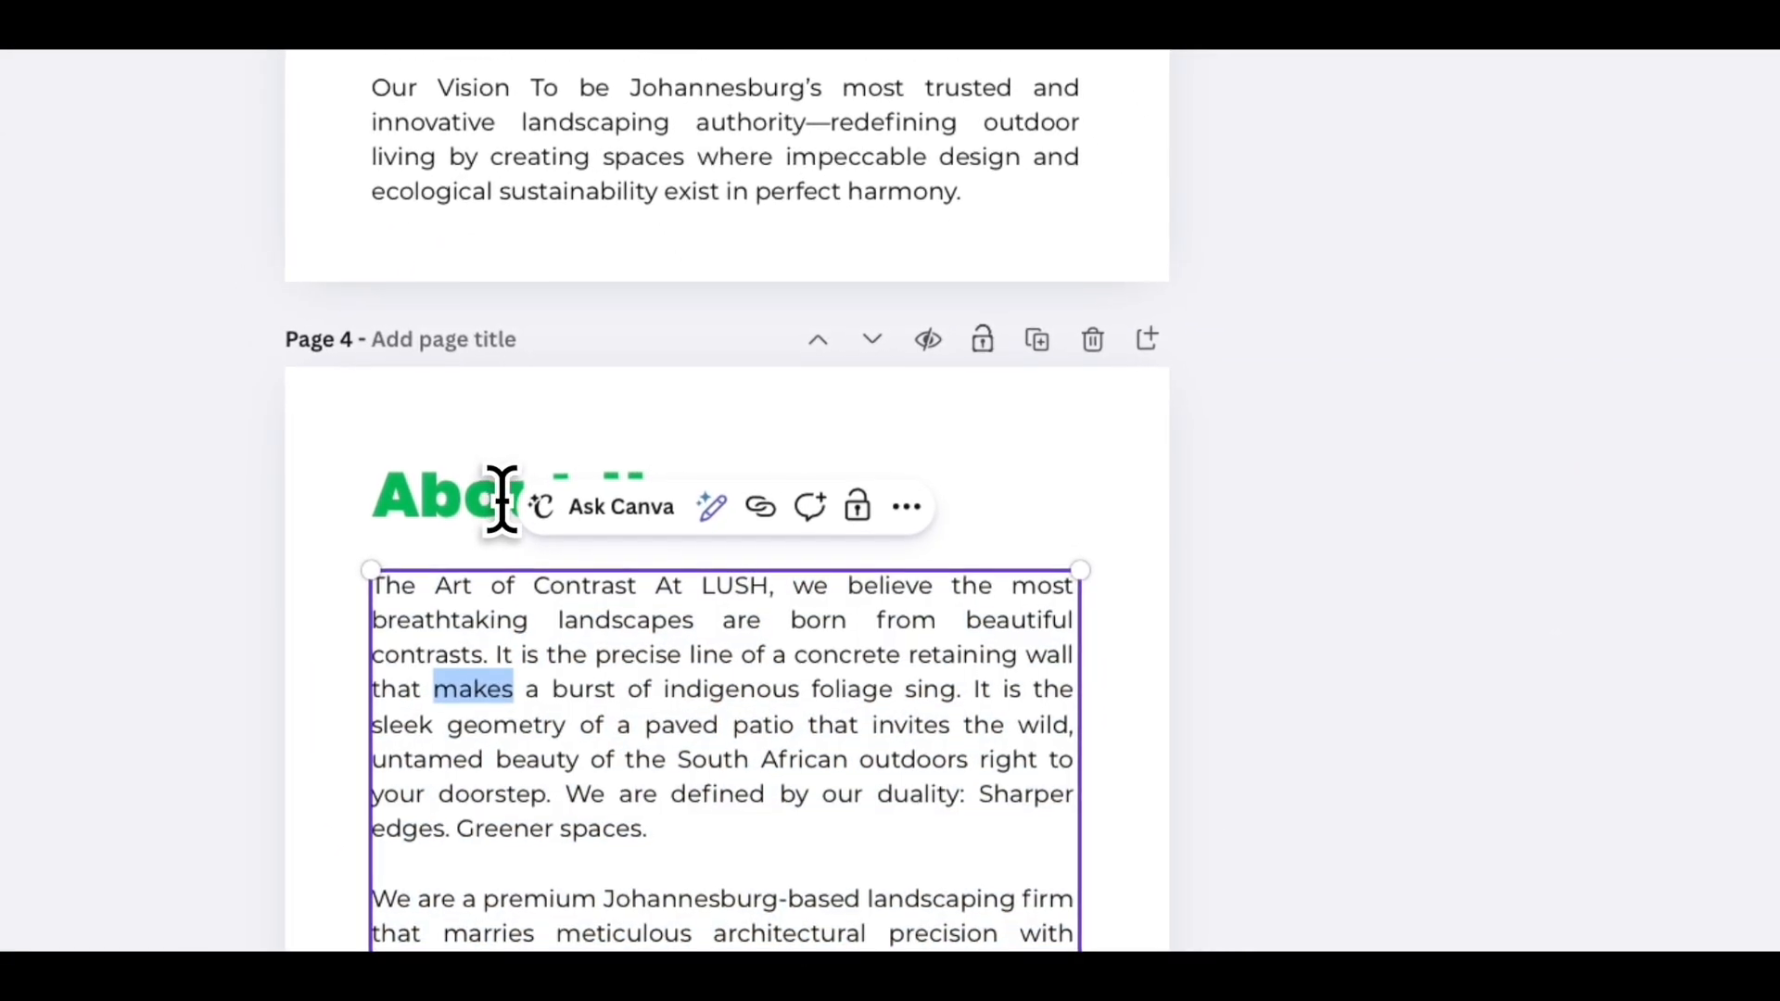
pyautogui.scroll(-2, 1298, 515)
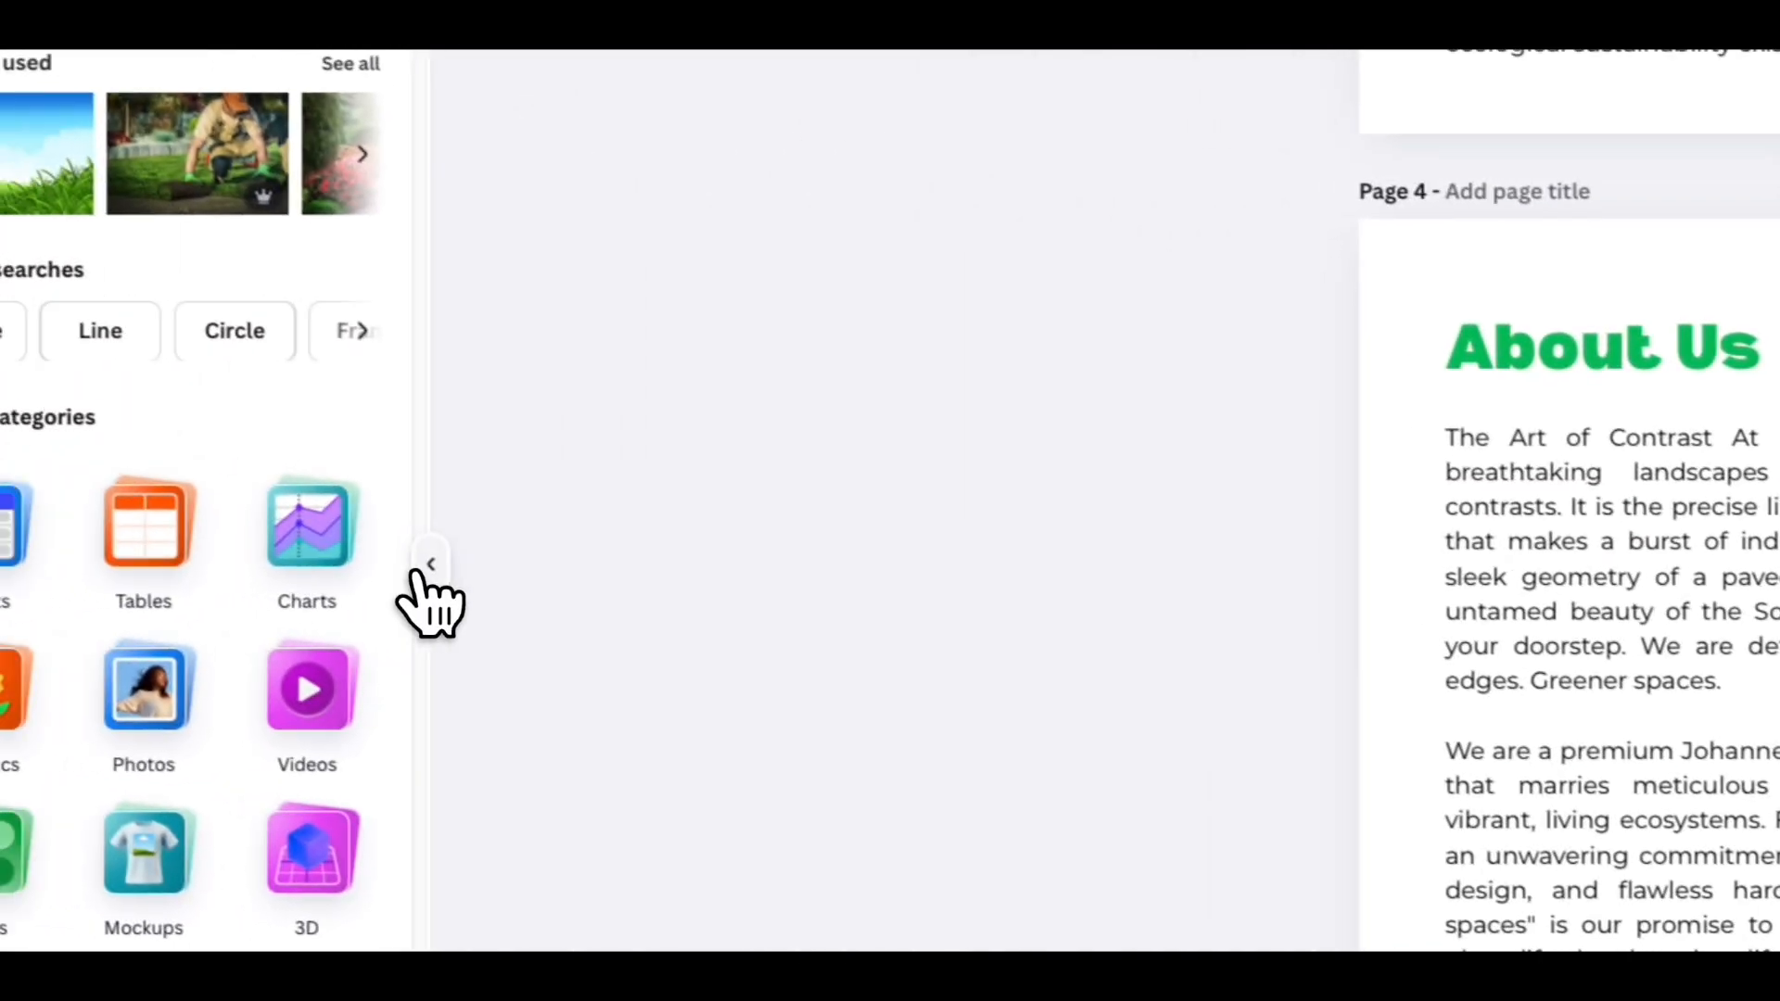
pyautogui.click(417, 574)
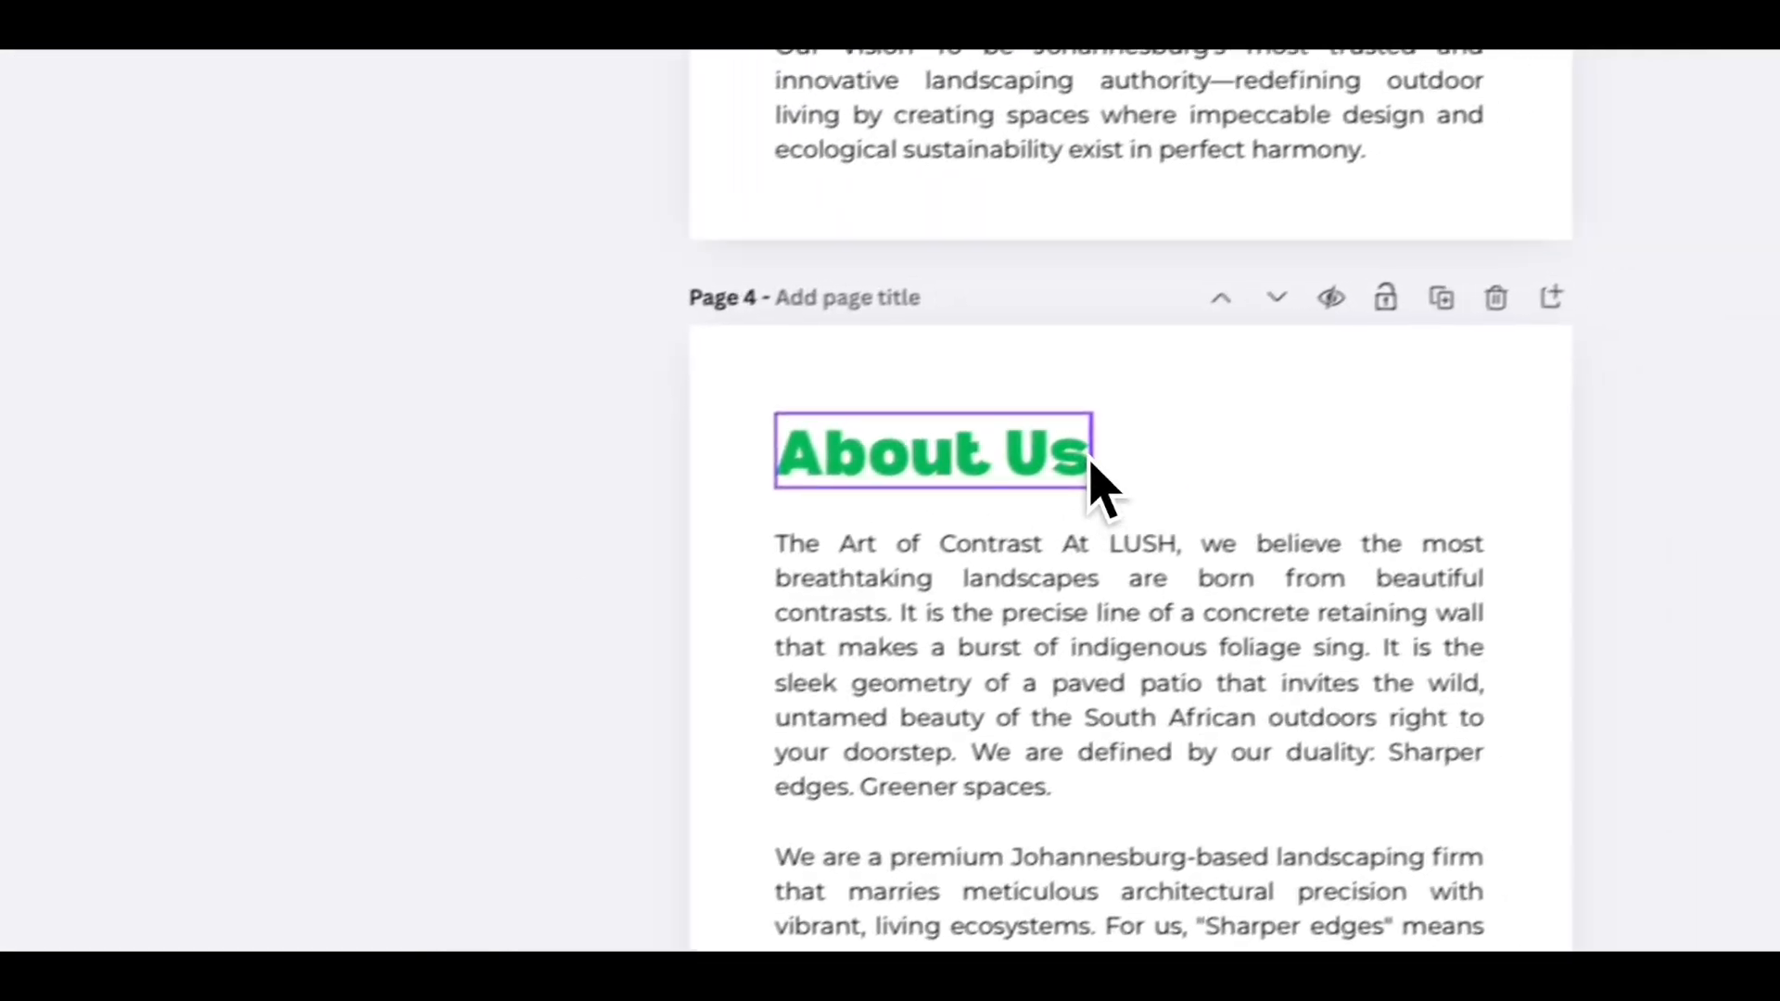
pyautogui.doubleClick(1532, 360)
pyautogui.write('Our')
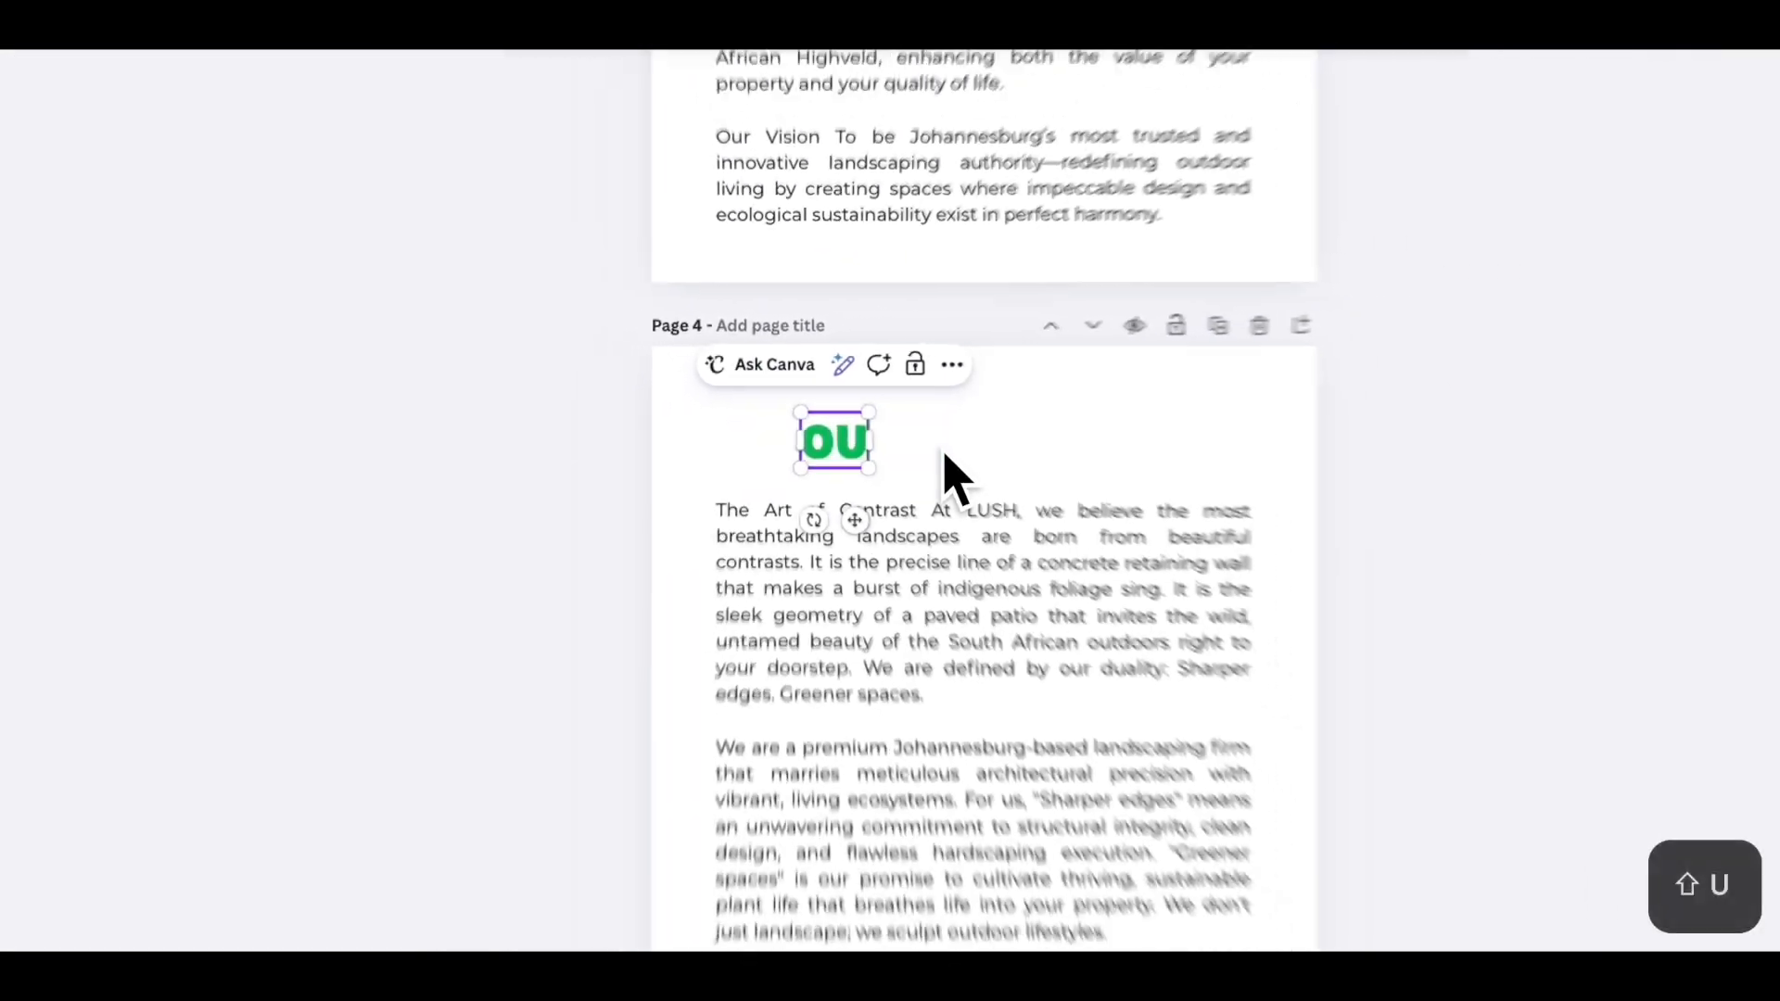
pyautogui.write(' AS')
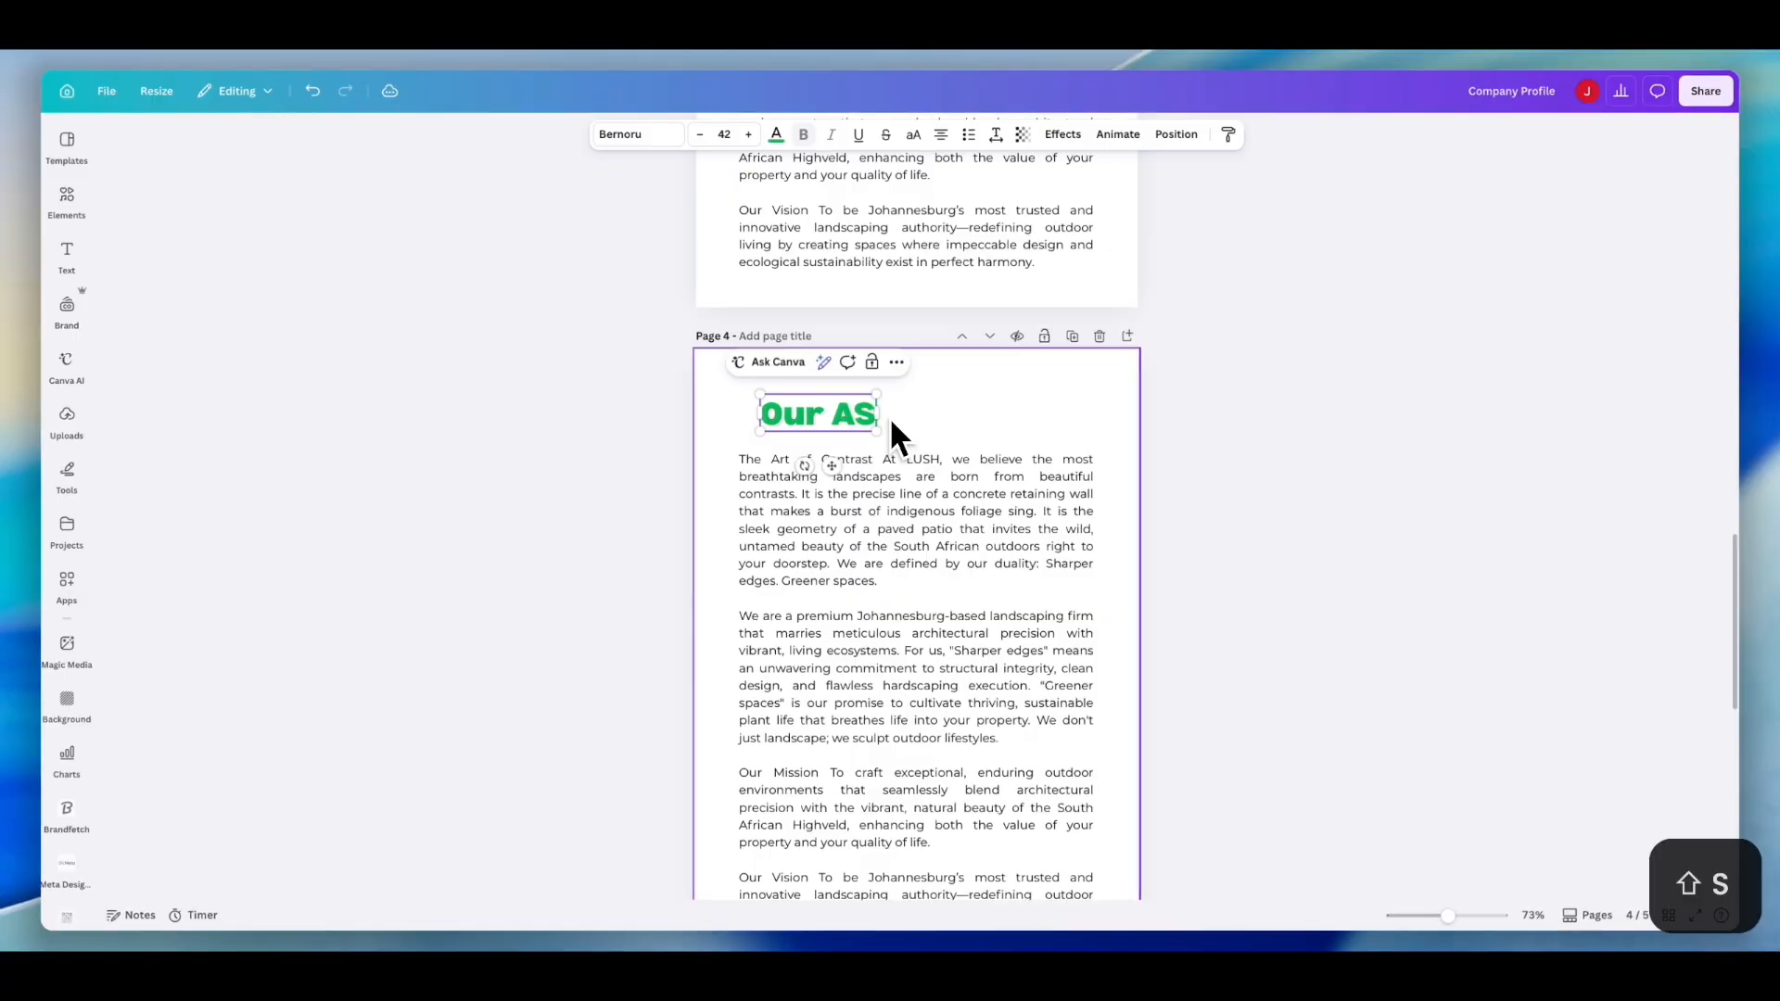
pyautogui.press('BackSpace')
pyautogui.press('BackSpace')
pyautogui.press('BackSpace')
pyautogui.write('St')
pyautogui.press('BackSpace')
pyautogui.press('BackSpace')
pyautogui.write('Story')
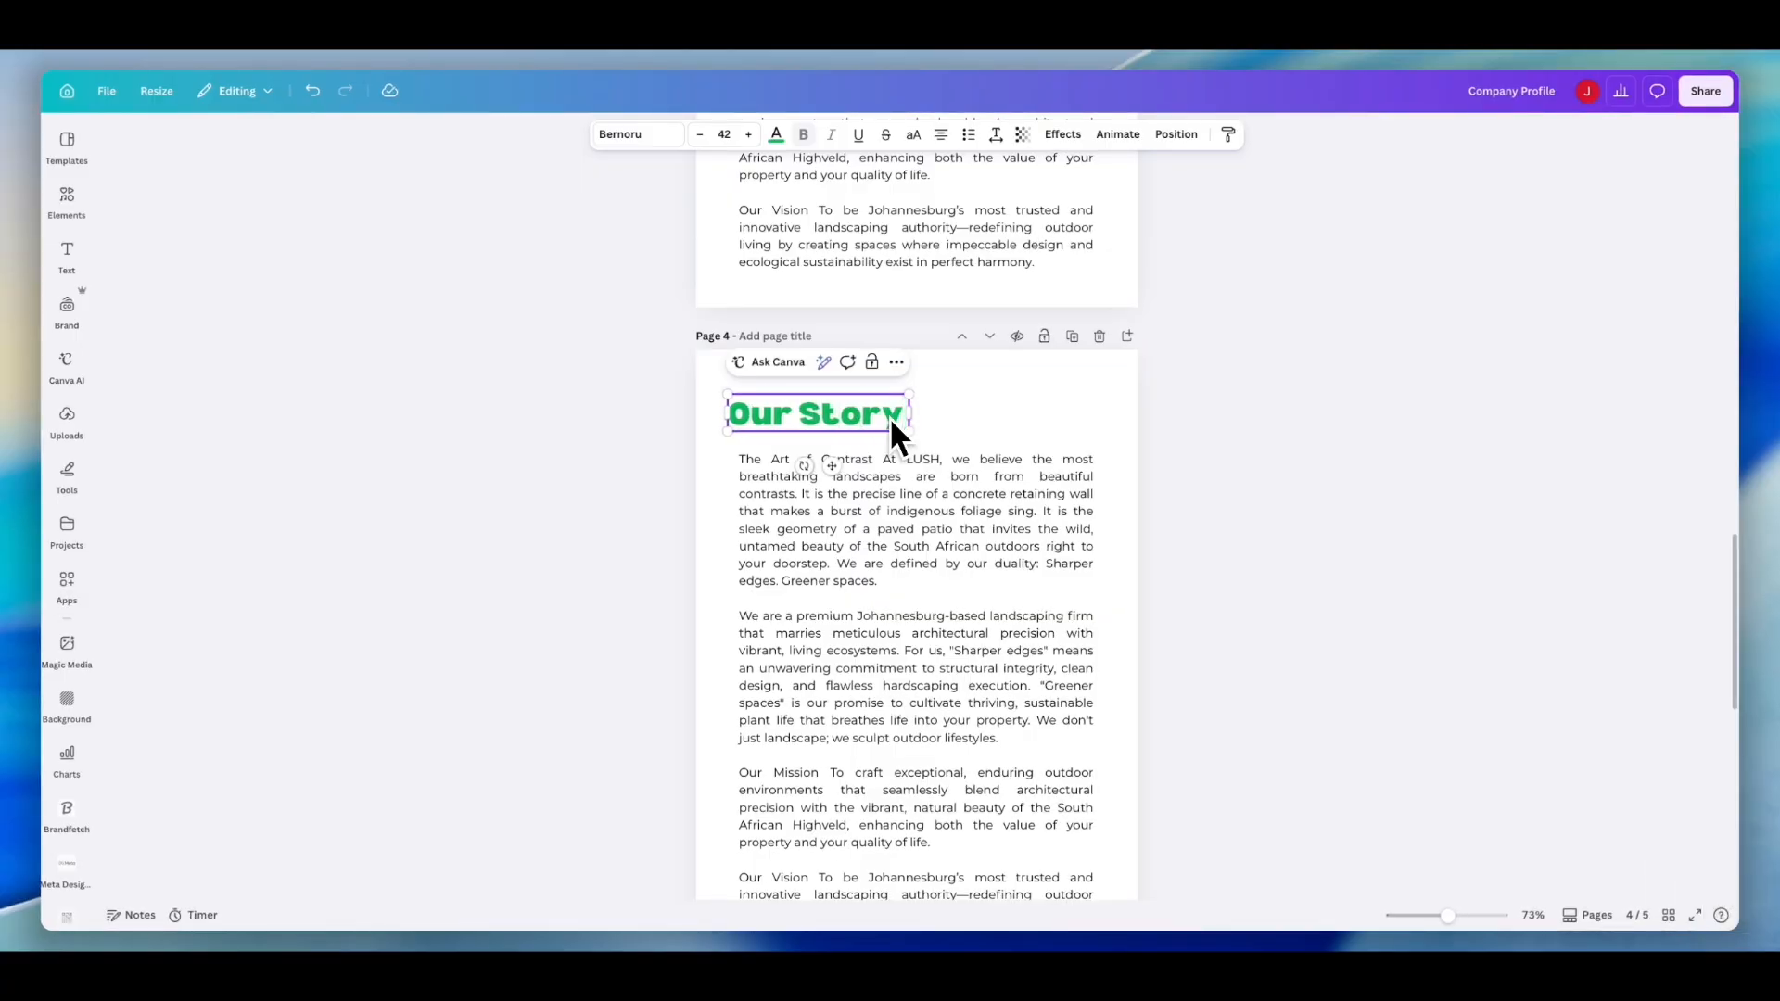
# - Replace the duplicated page's body text with the pasted Our Story paragraph
pyautogui.click(893, 525)
pyautogui.click(895, 527)
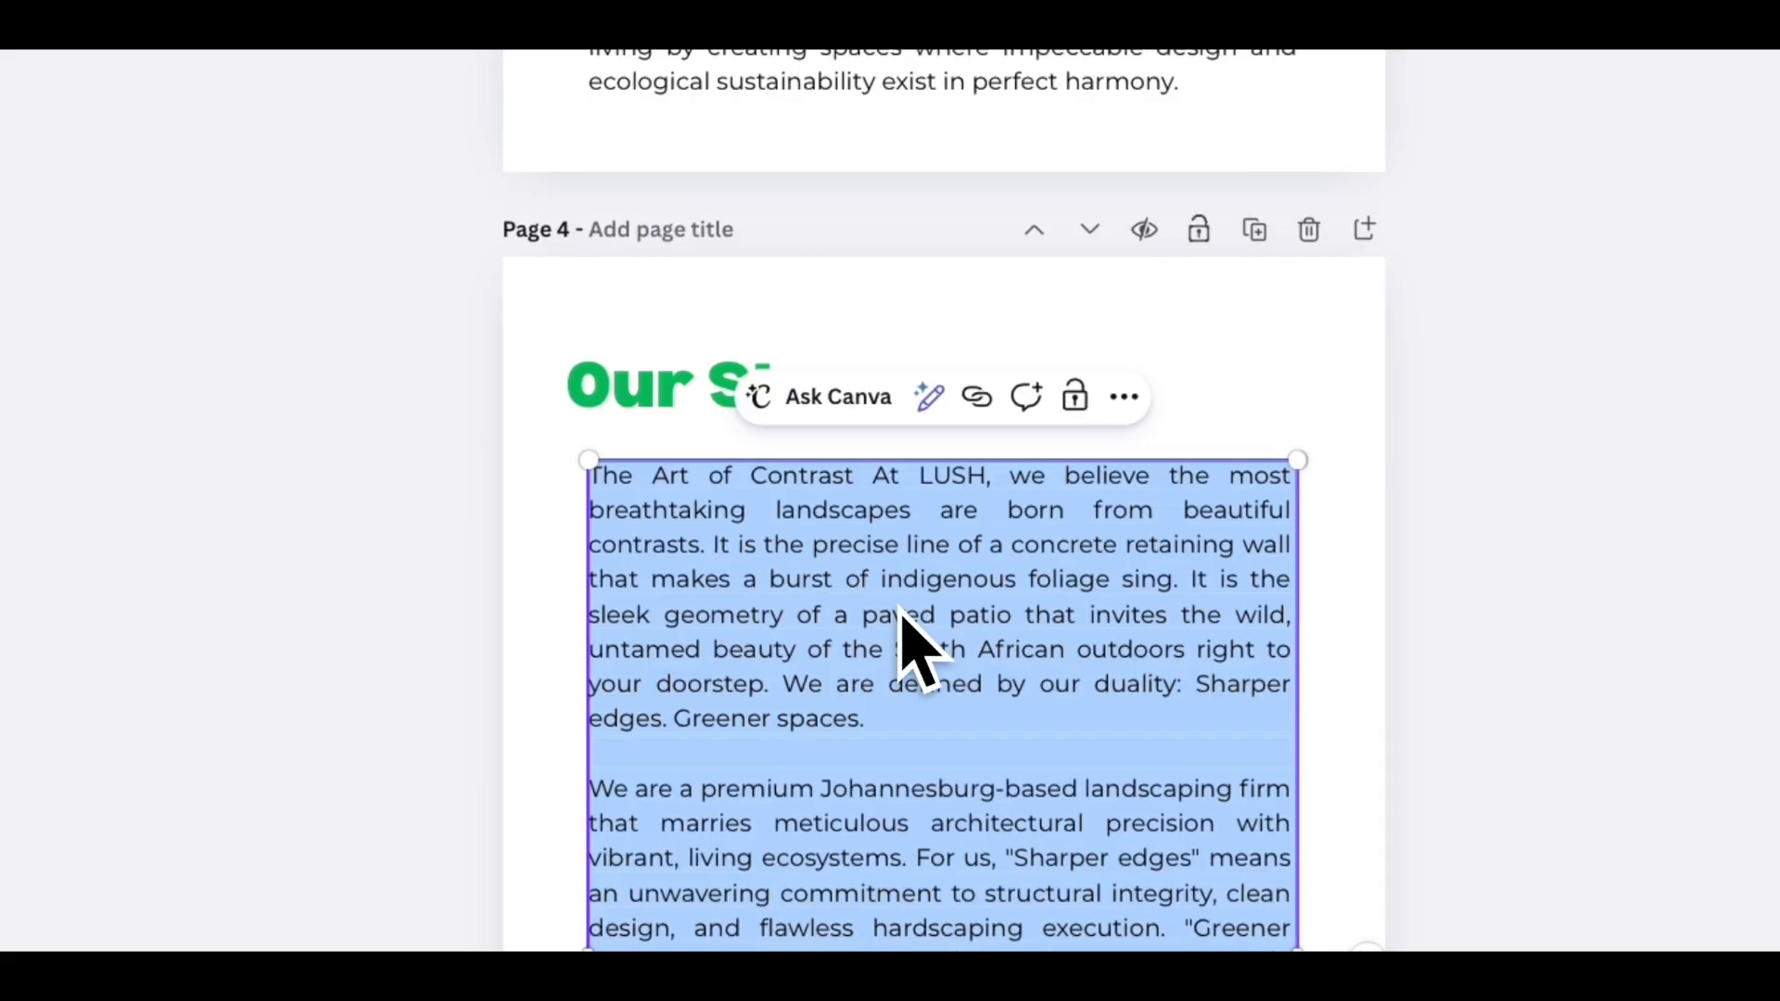
pyautogui.press('BackSpace')
pyautogui.press('super+v')
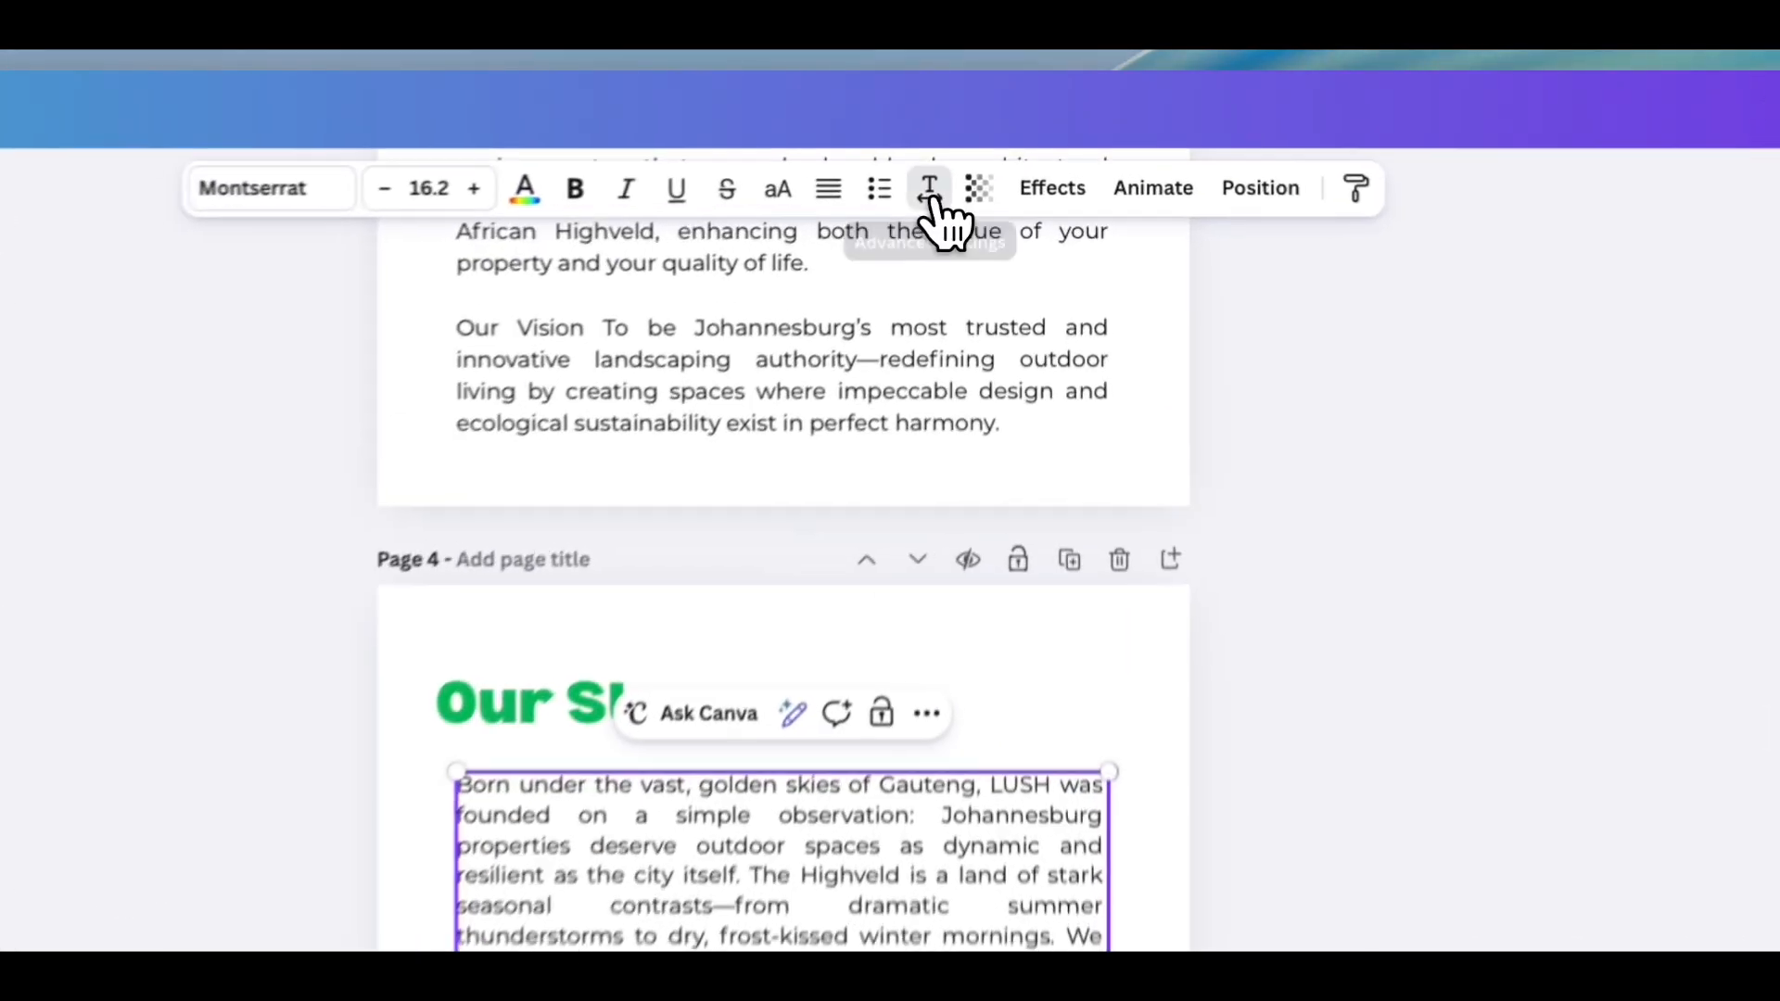
# - Adjust the line spacing of the Our Story body text
pyautogui.click(997, 135)
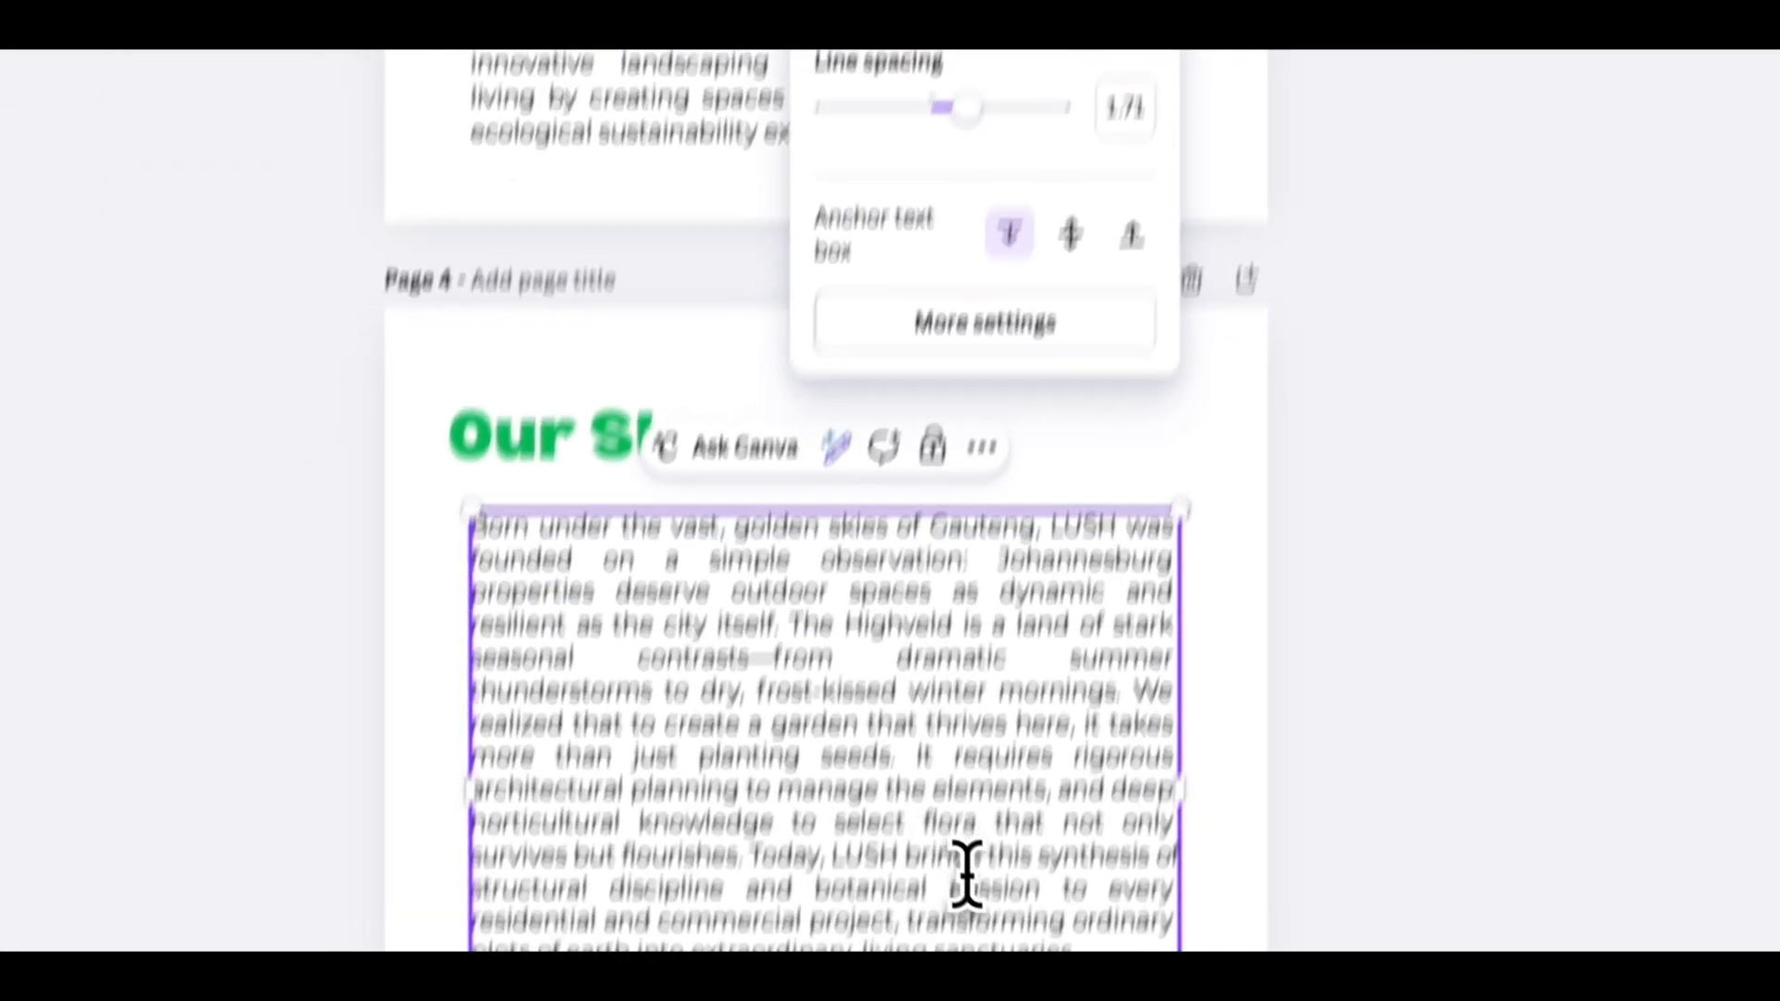
pyautogui.click(1160, 731)
pyautogui.moveTo(1188, 719); pyautogui.dragTo(692, 318)
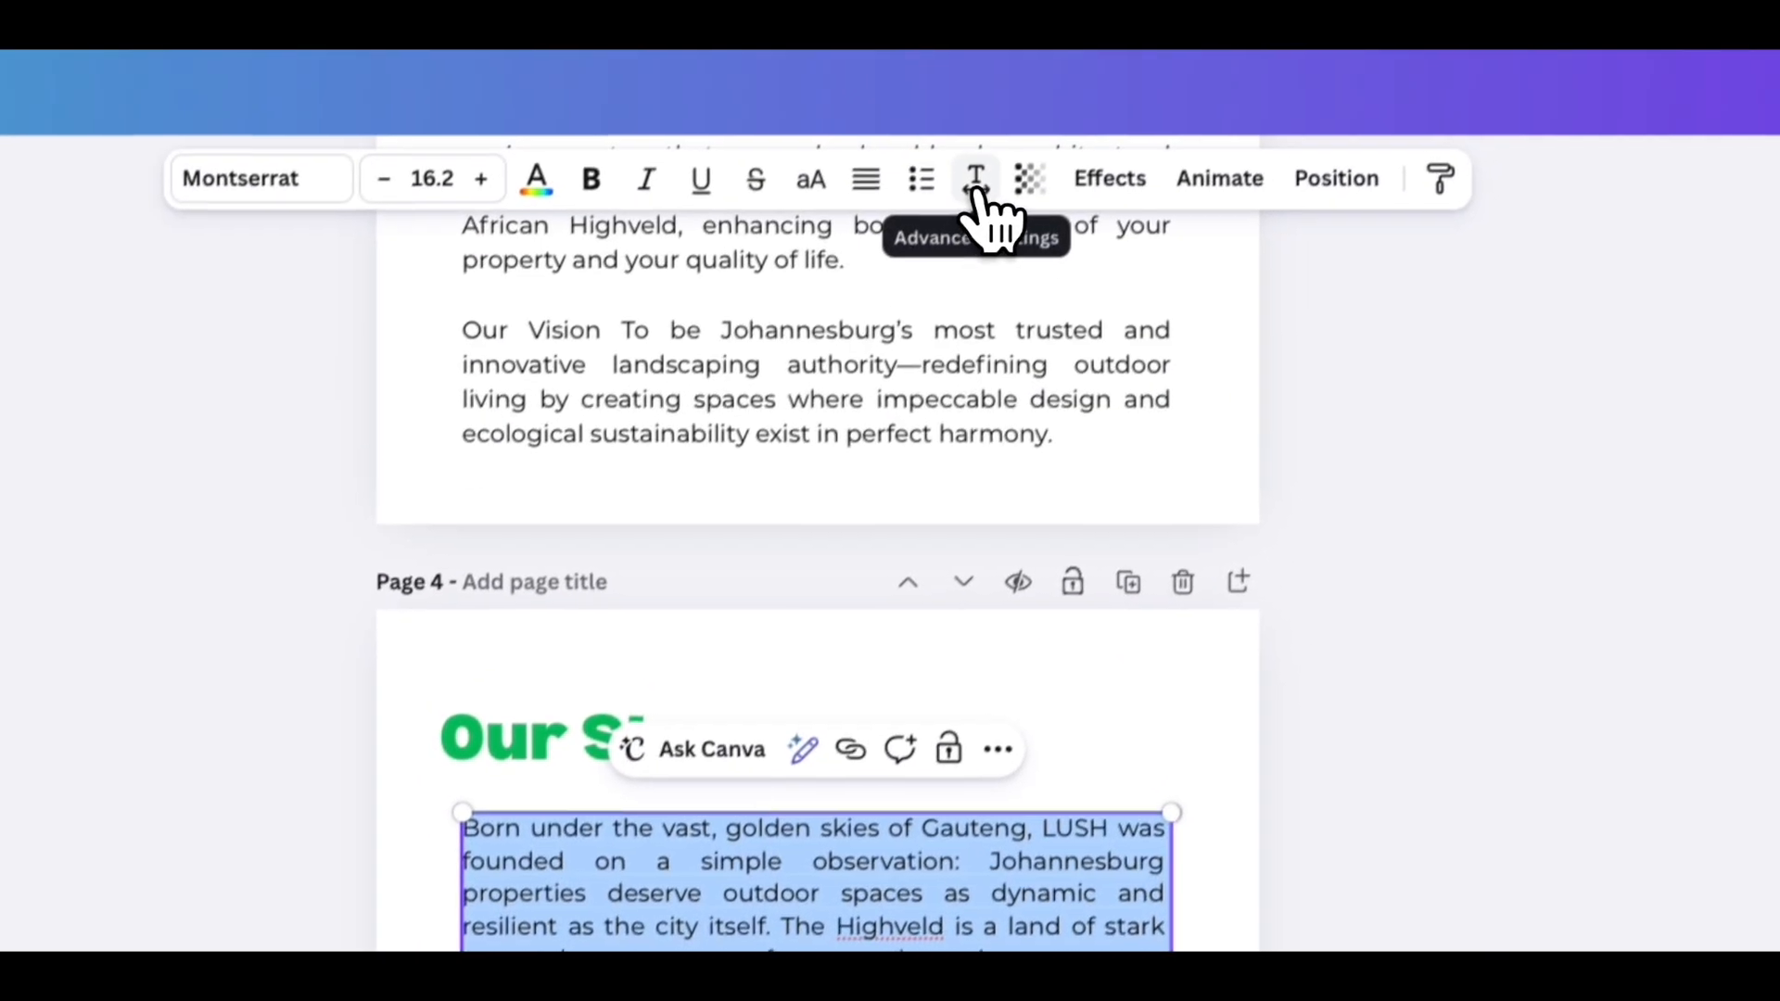
pyautogui.click(964, 194)
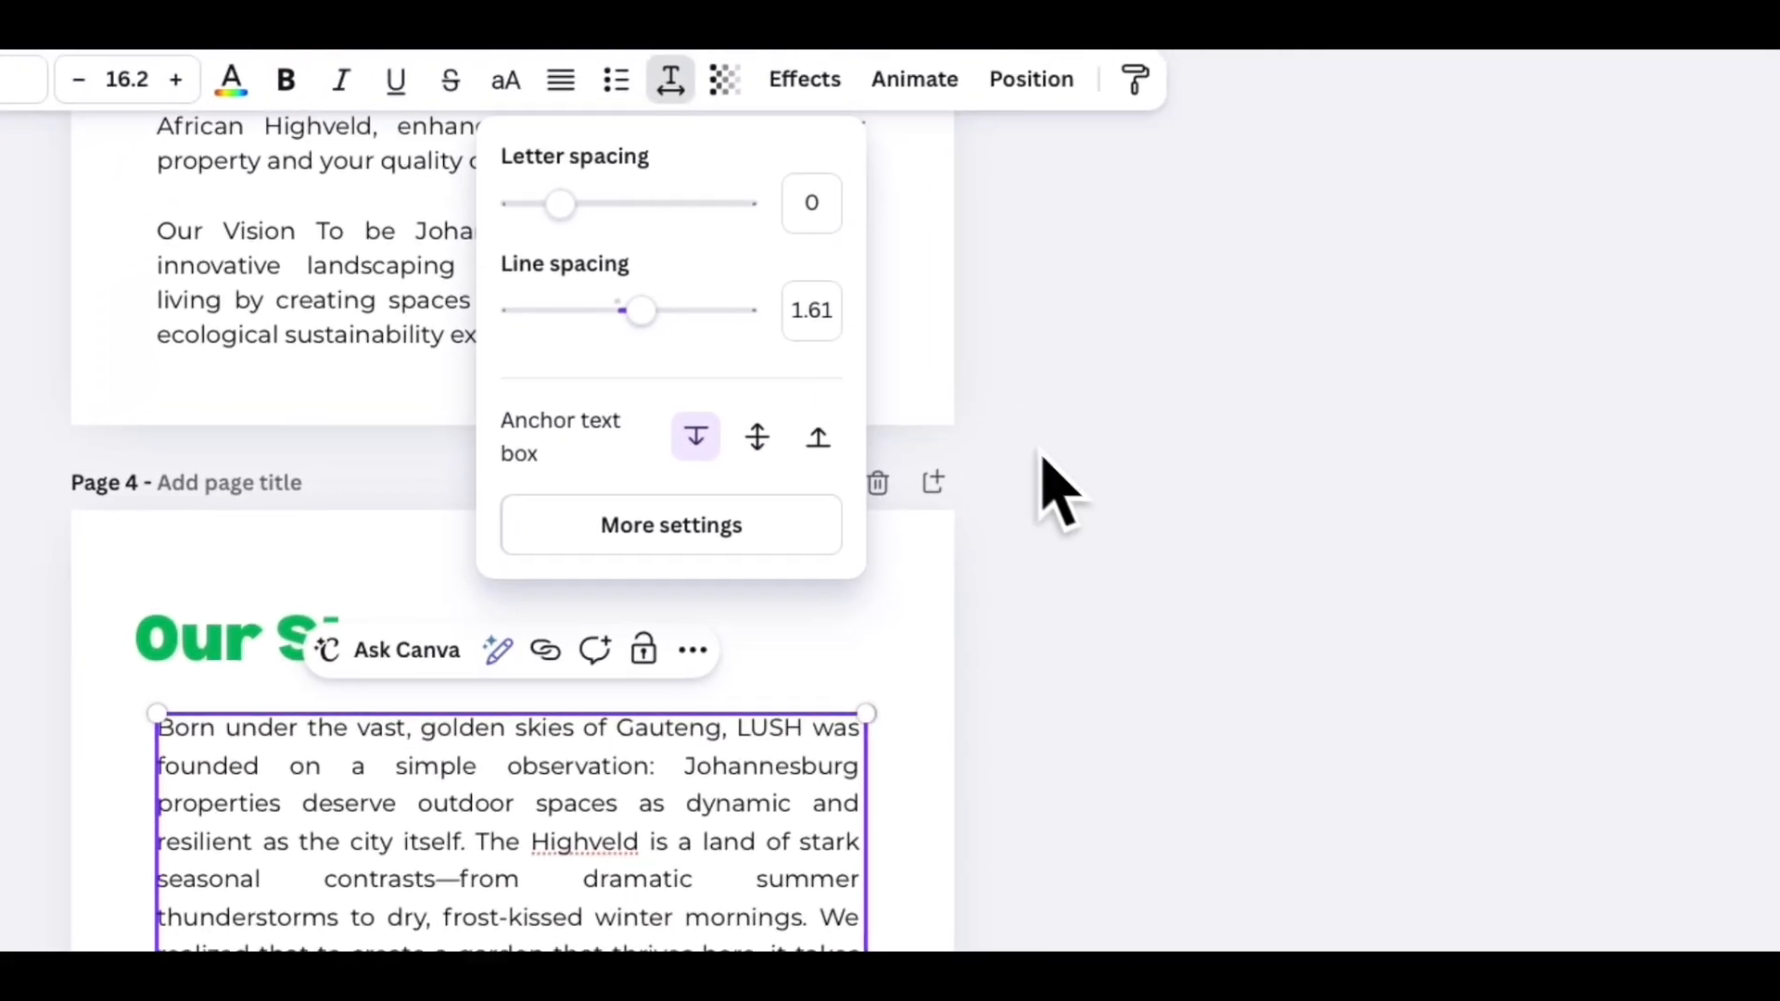
pyautogui.click(1042, 464)
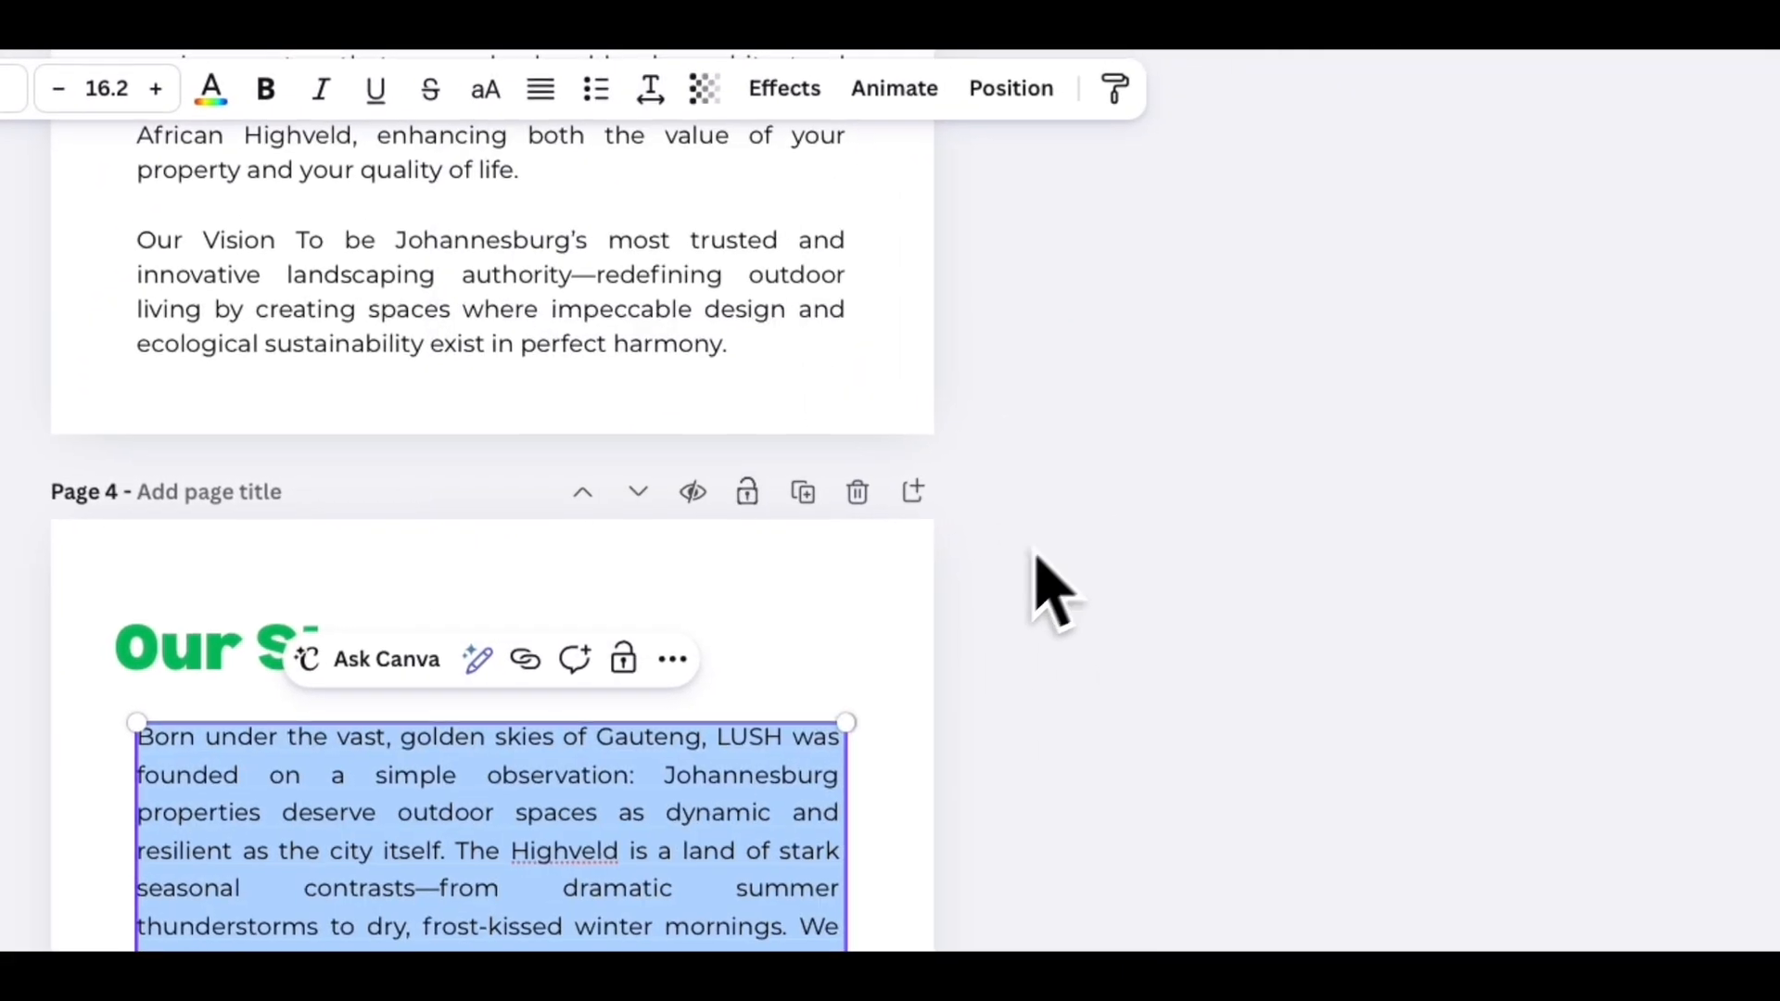
pyautogui.click(800, 652)
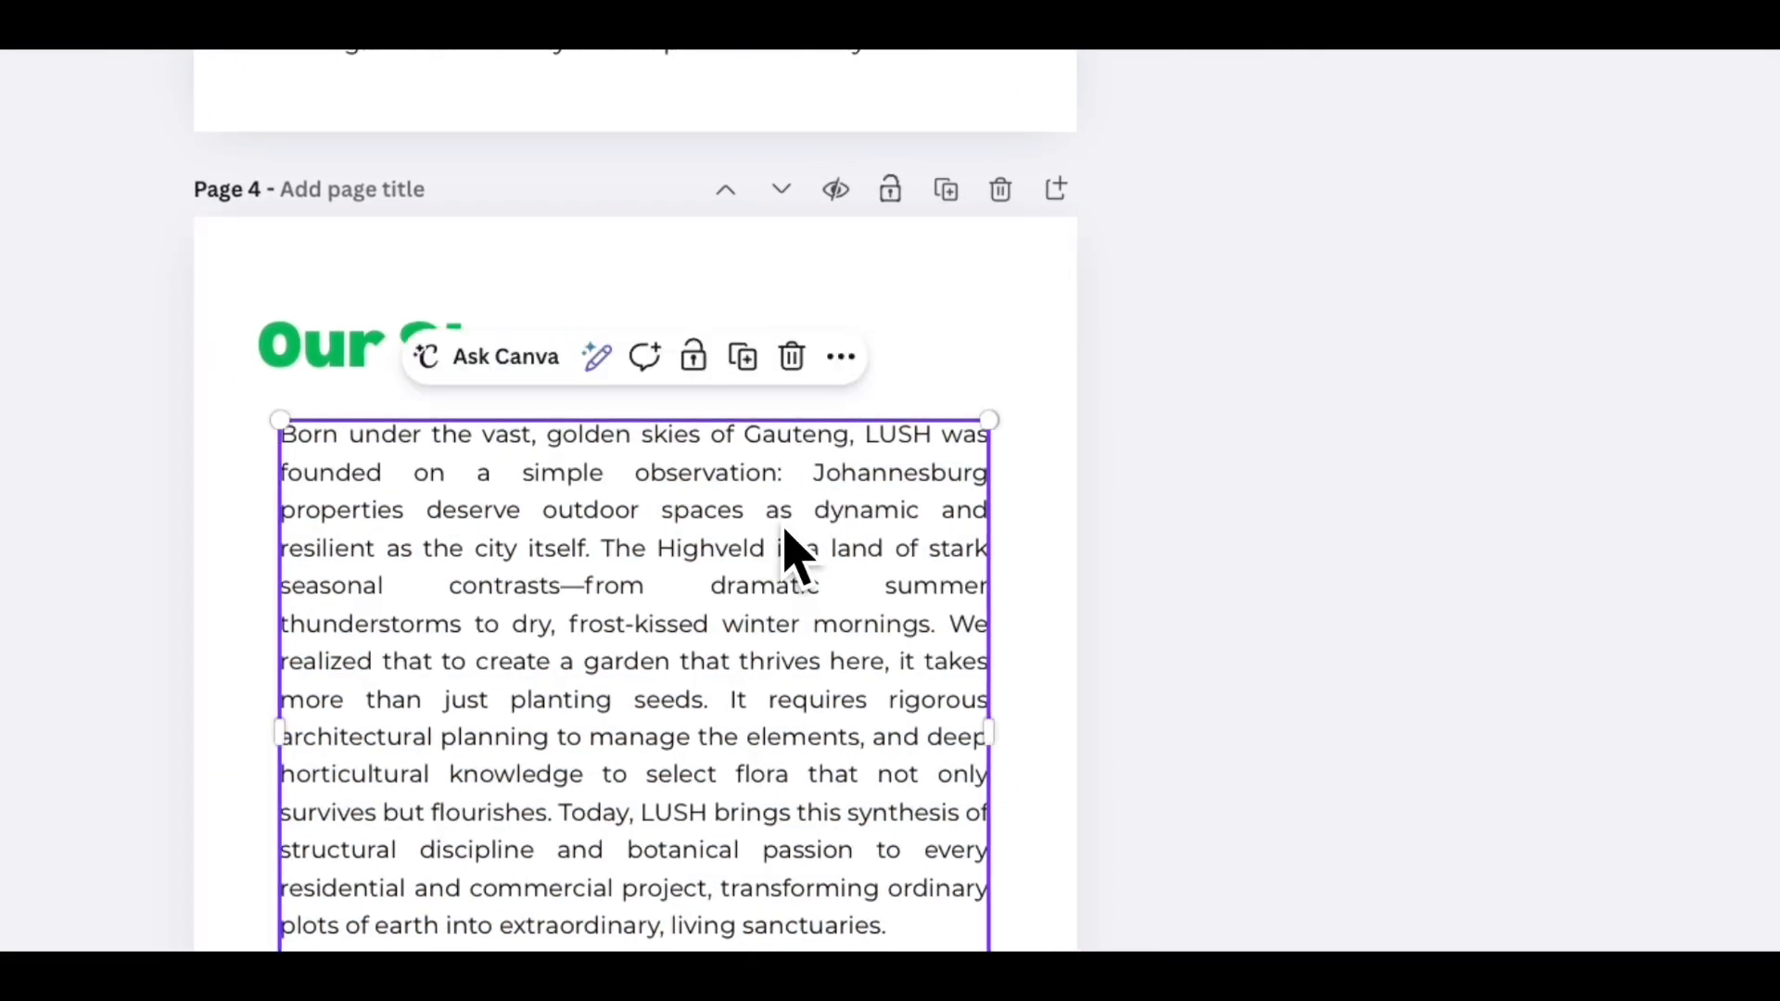
pyautogui.moveTo(795, 554); pyautogui.dragTo(774, 517)
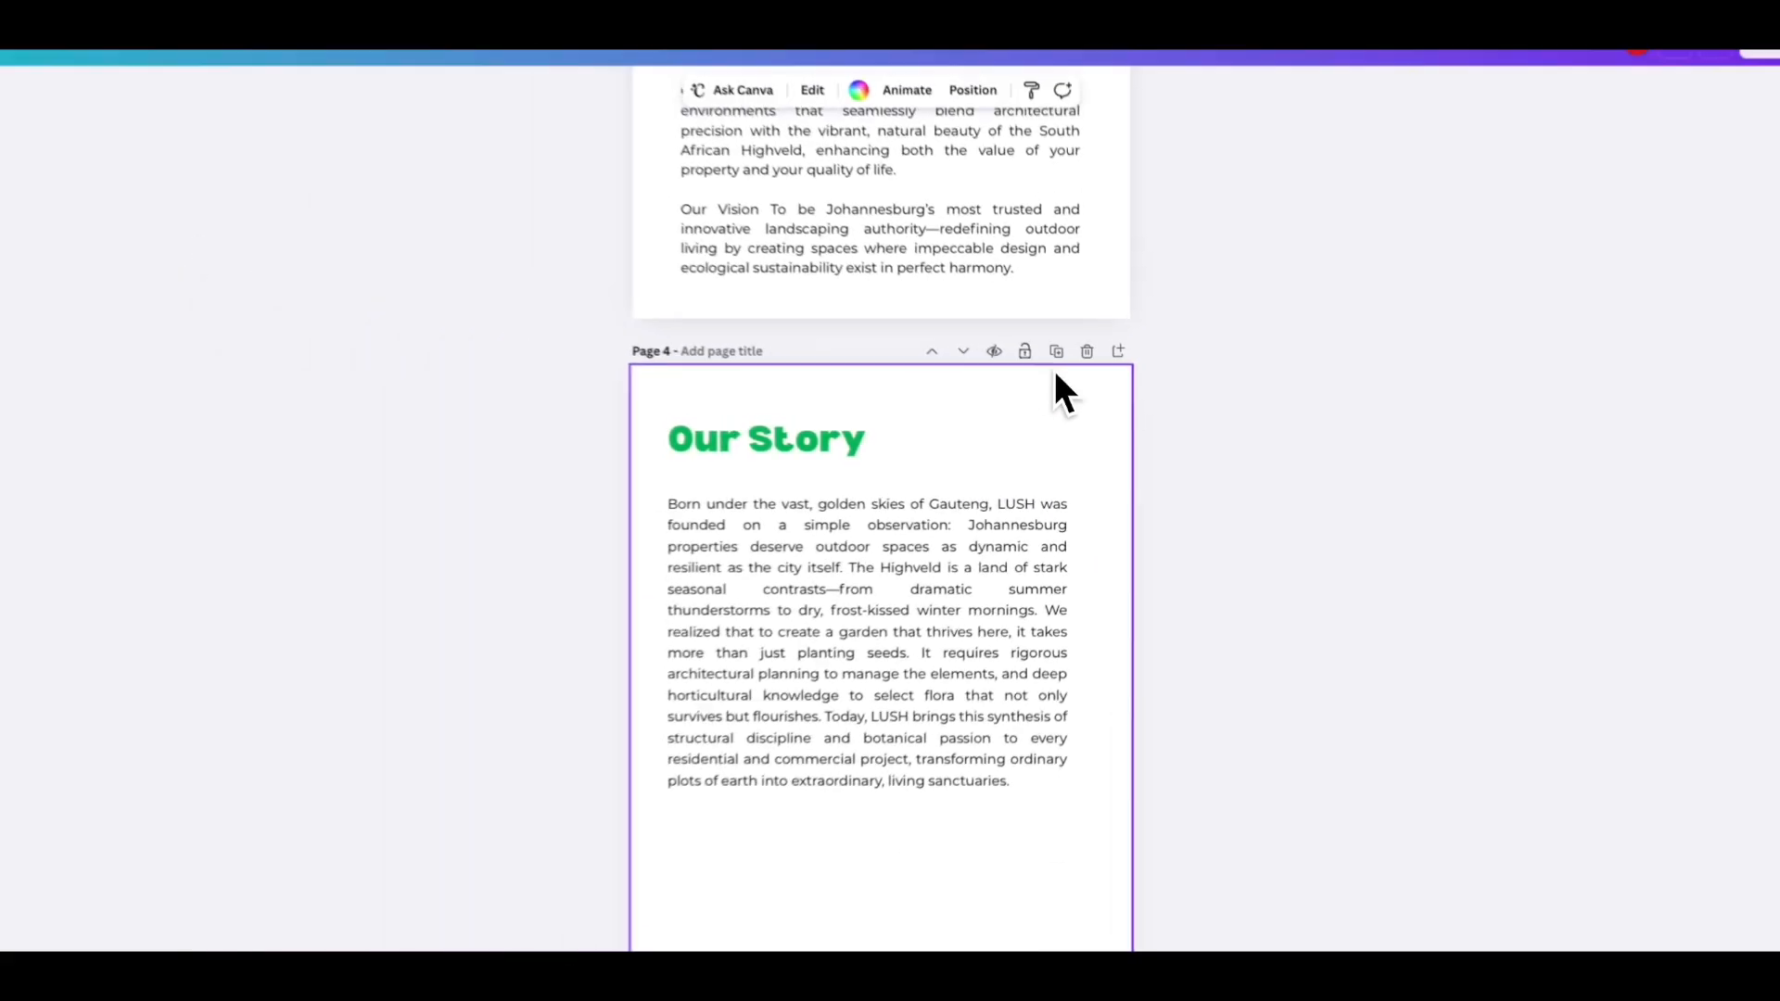
# - Move the Our Story page up one position
pyautogui.scroll(1, 1076, 445)
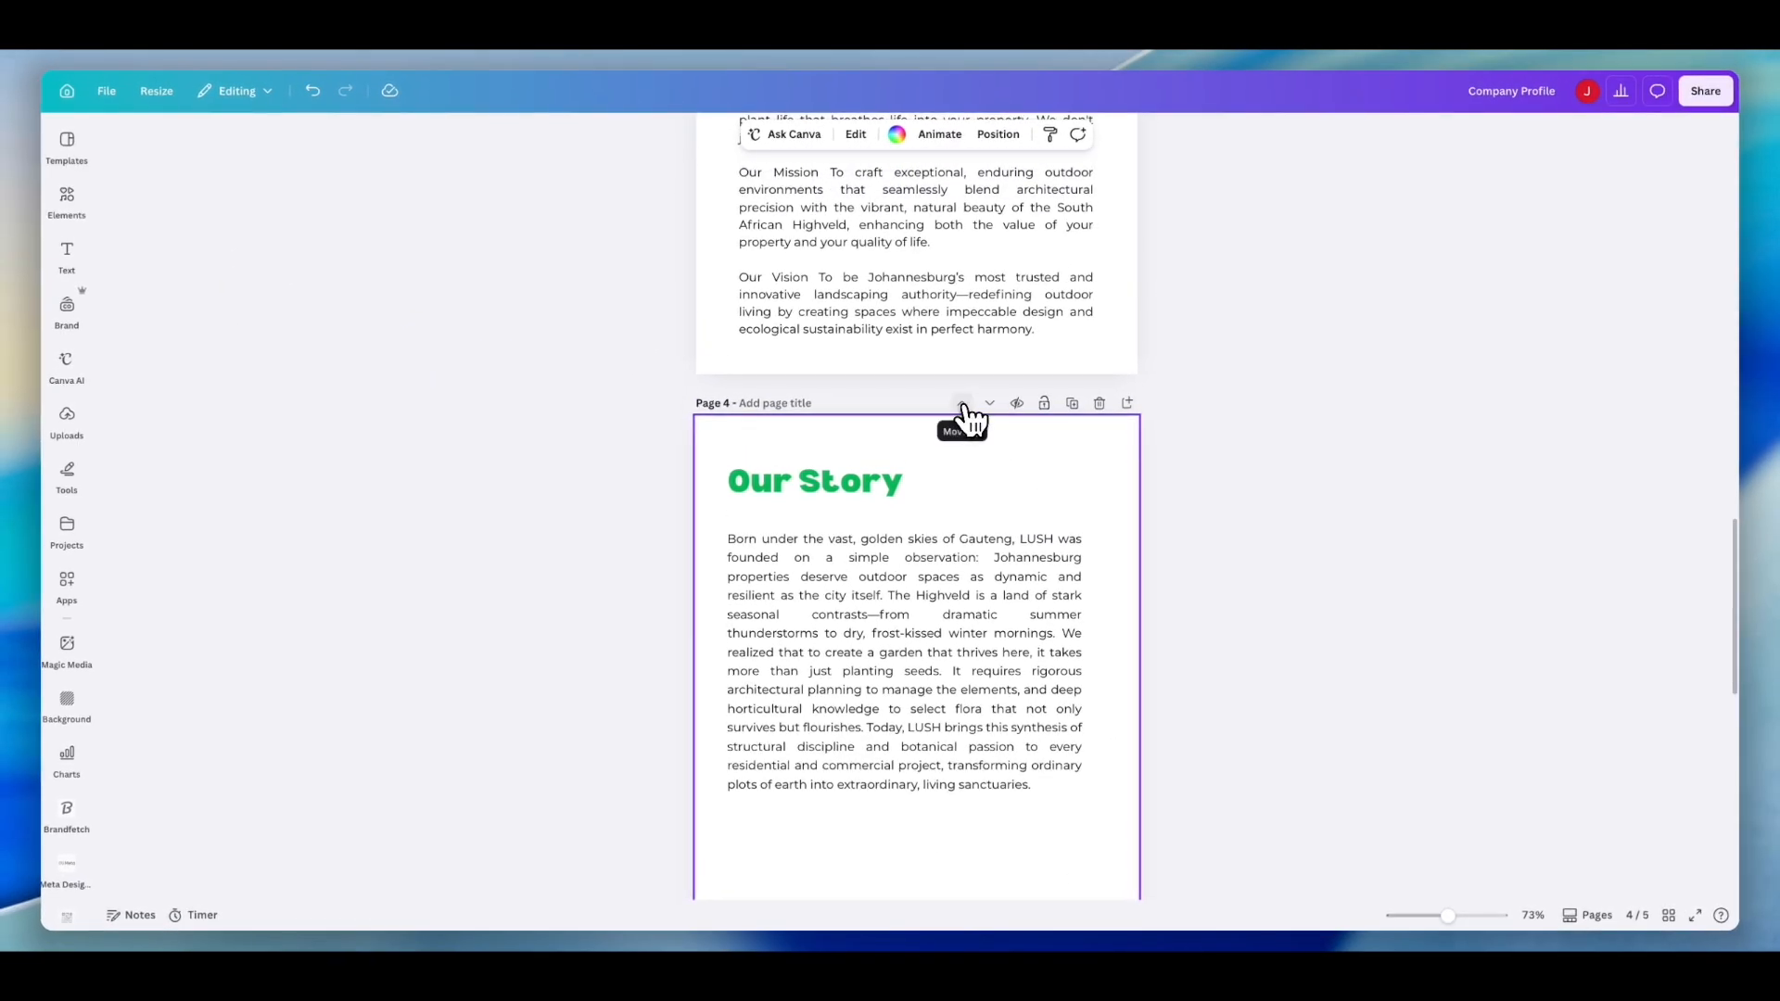
pyautogui.click(962, 406)
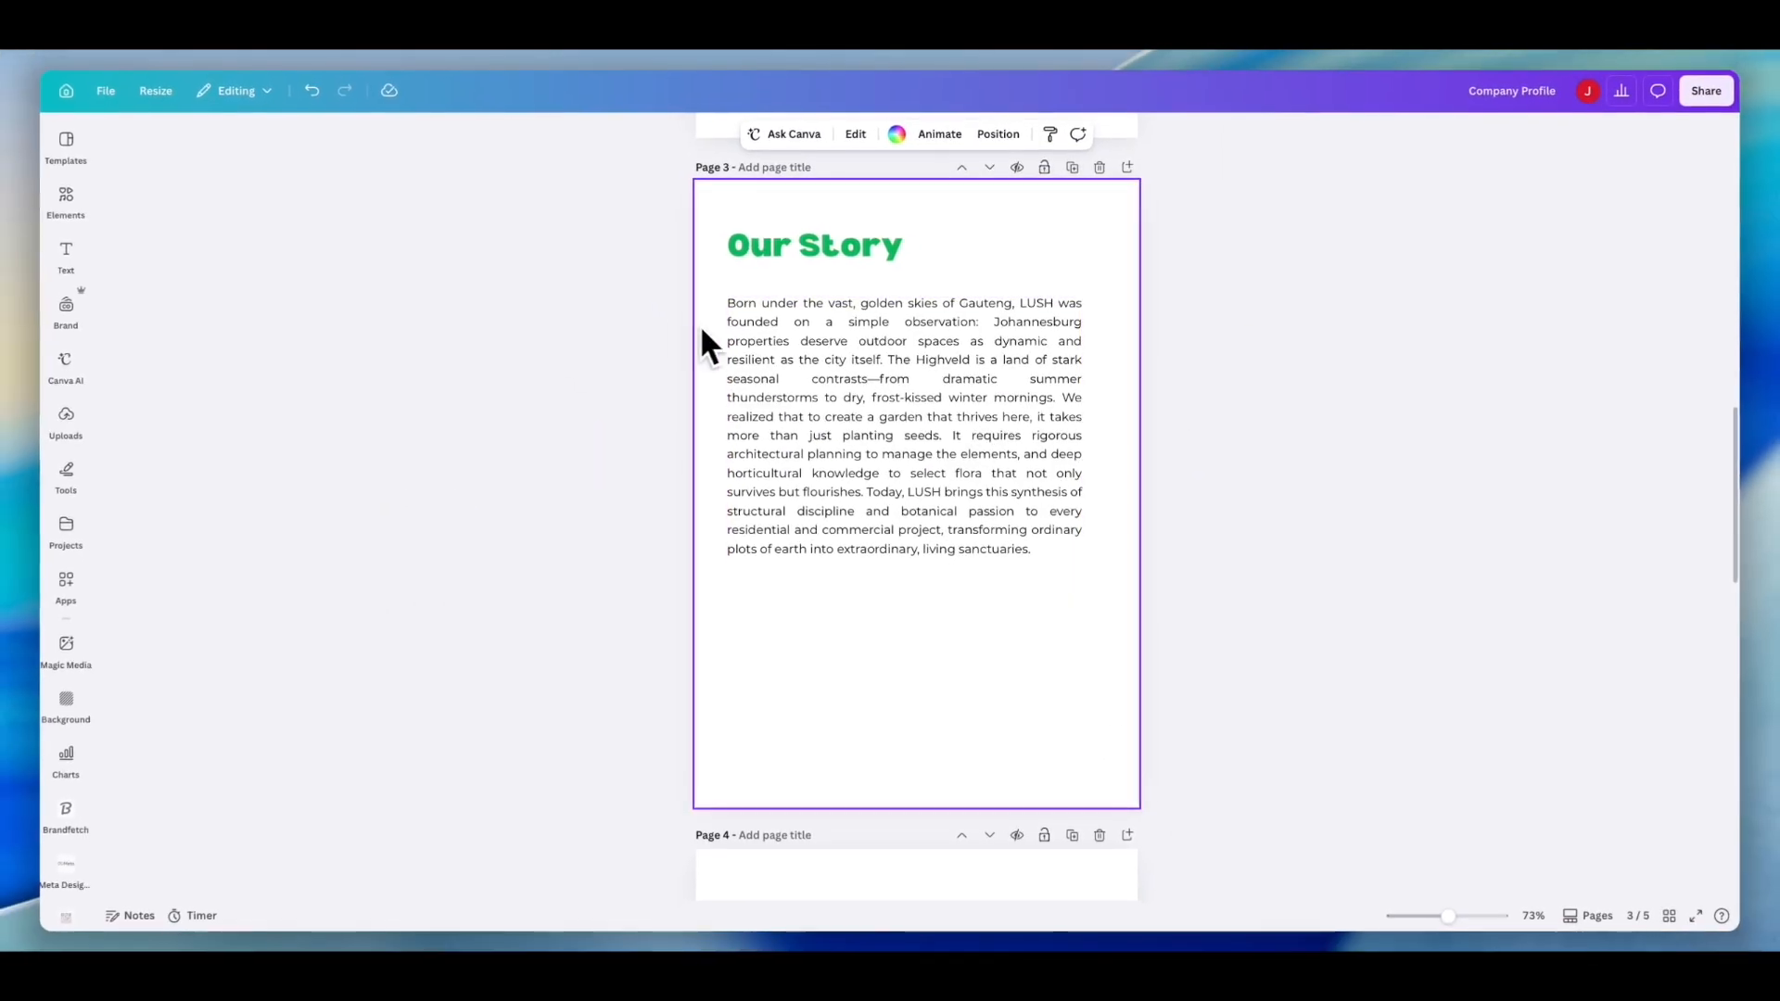
# - Add the gardener photo from recently used elements and place it below the Our Story text
pyautogui.click(67, 196)
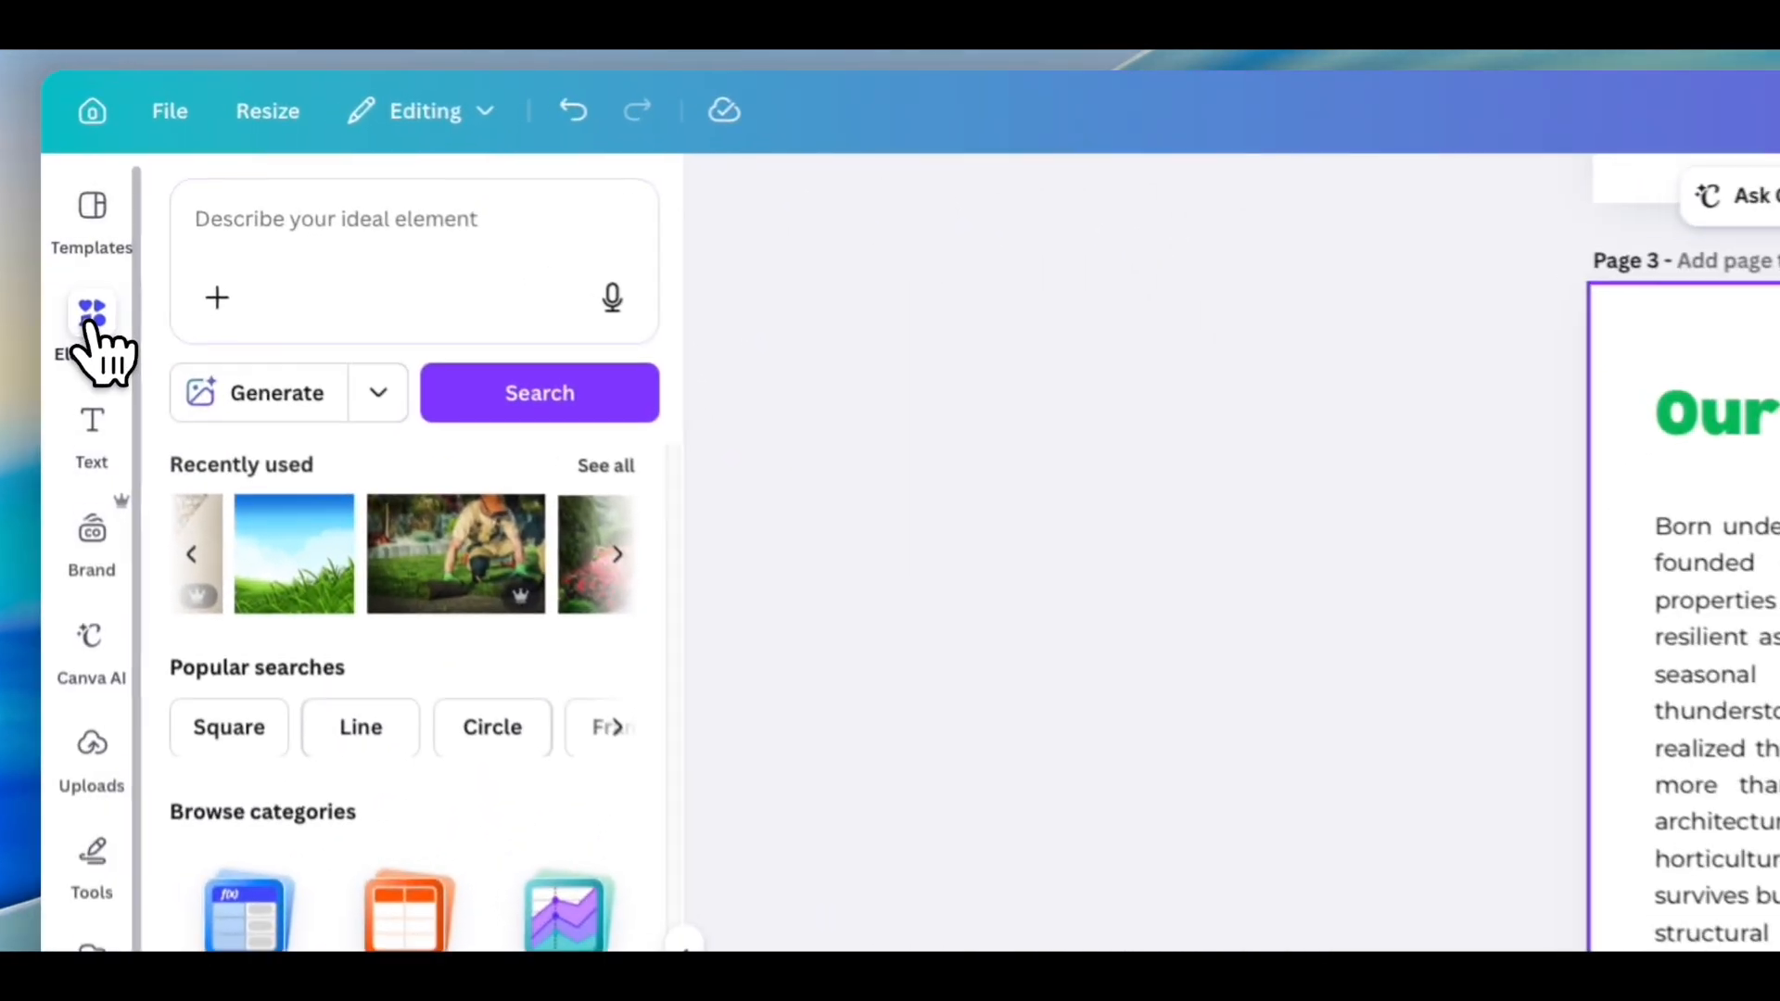
pyautogui.click(468, 565)
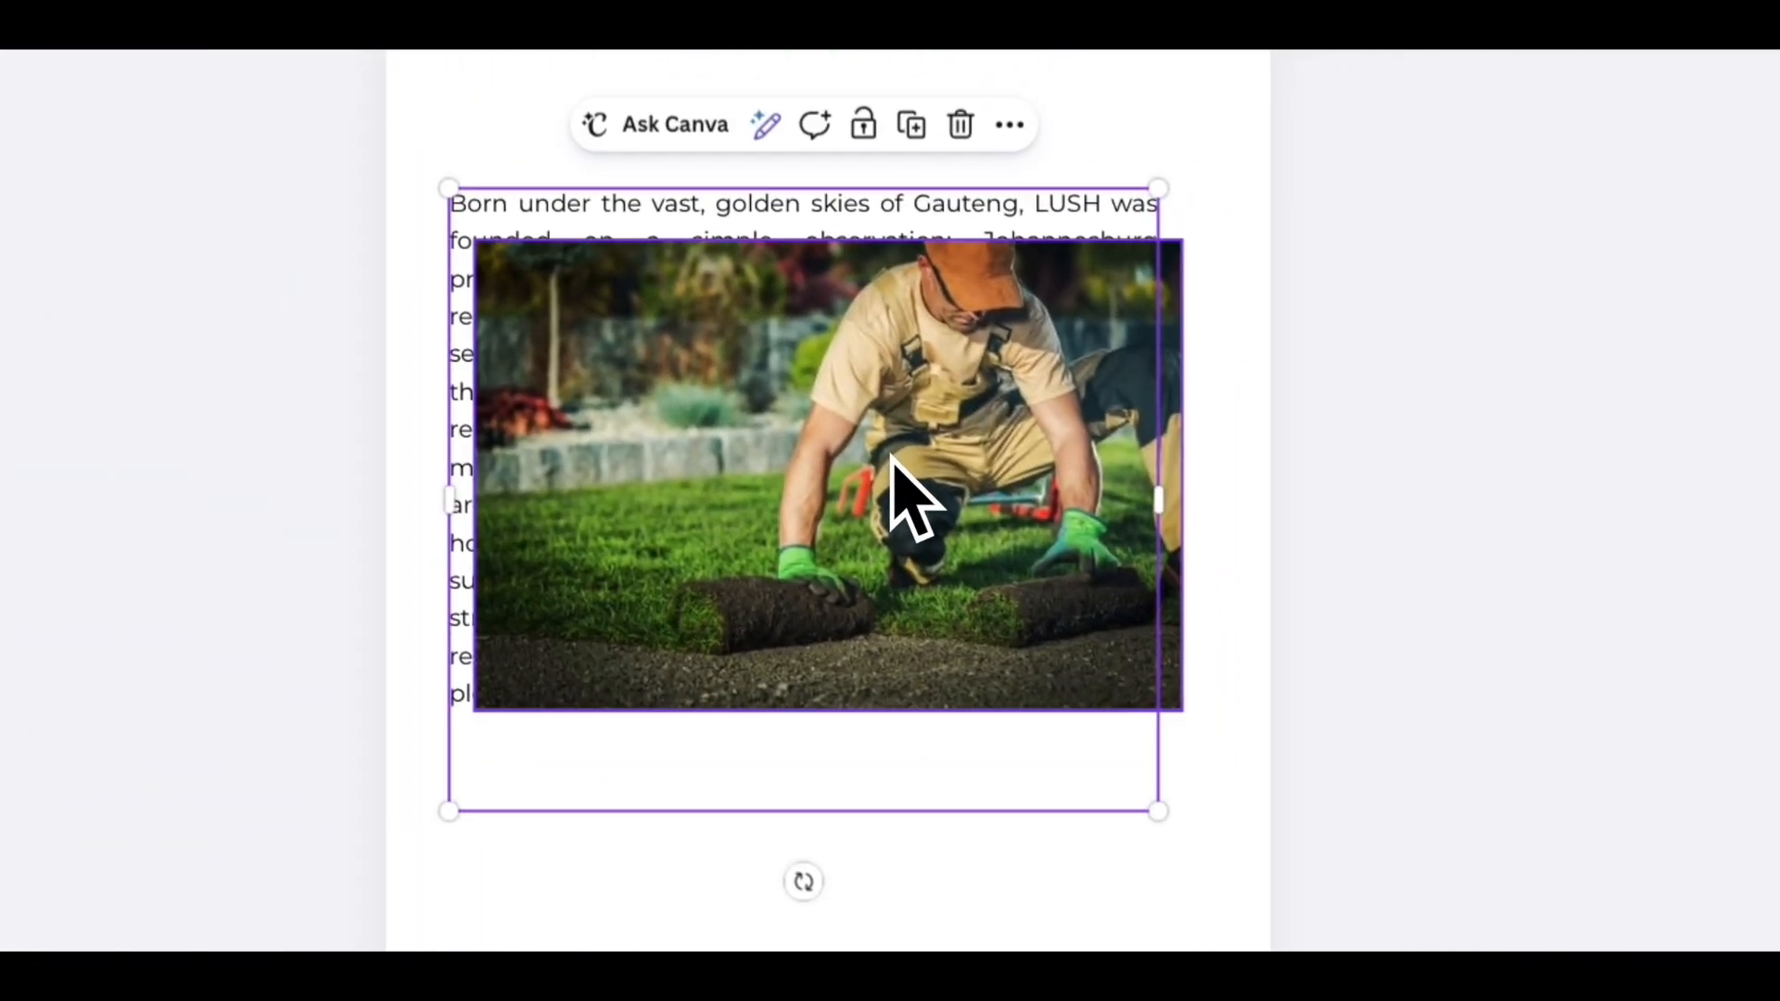
pyautogui.press('super+z')
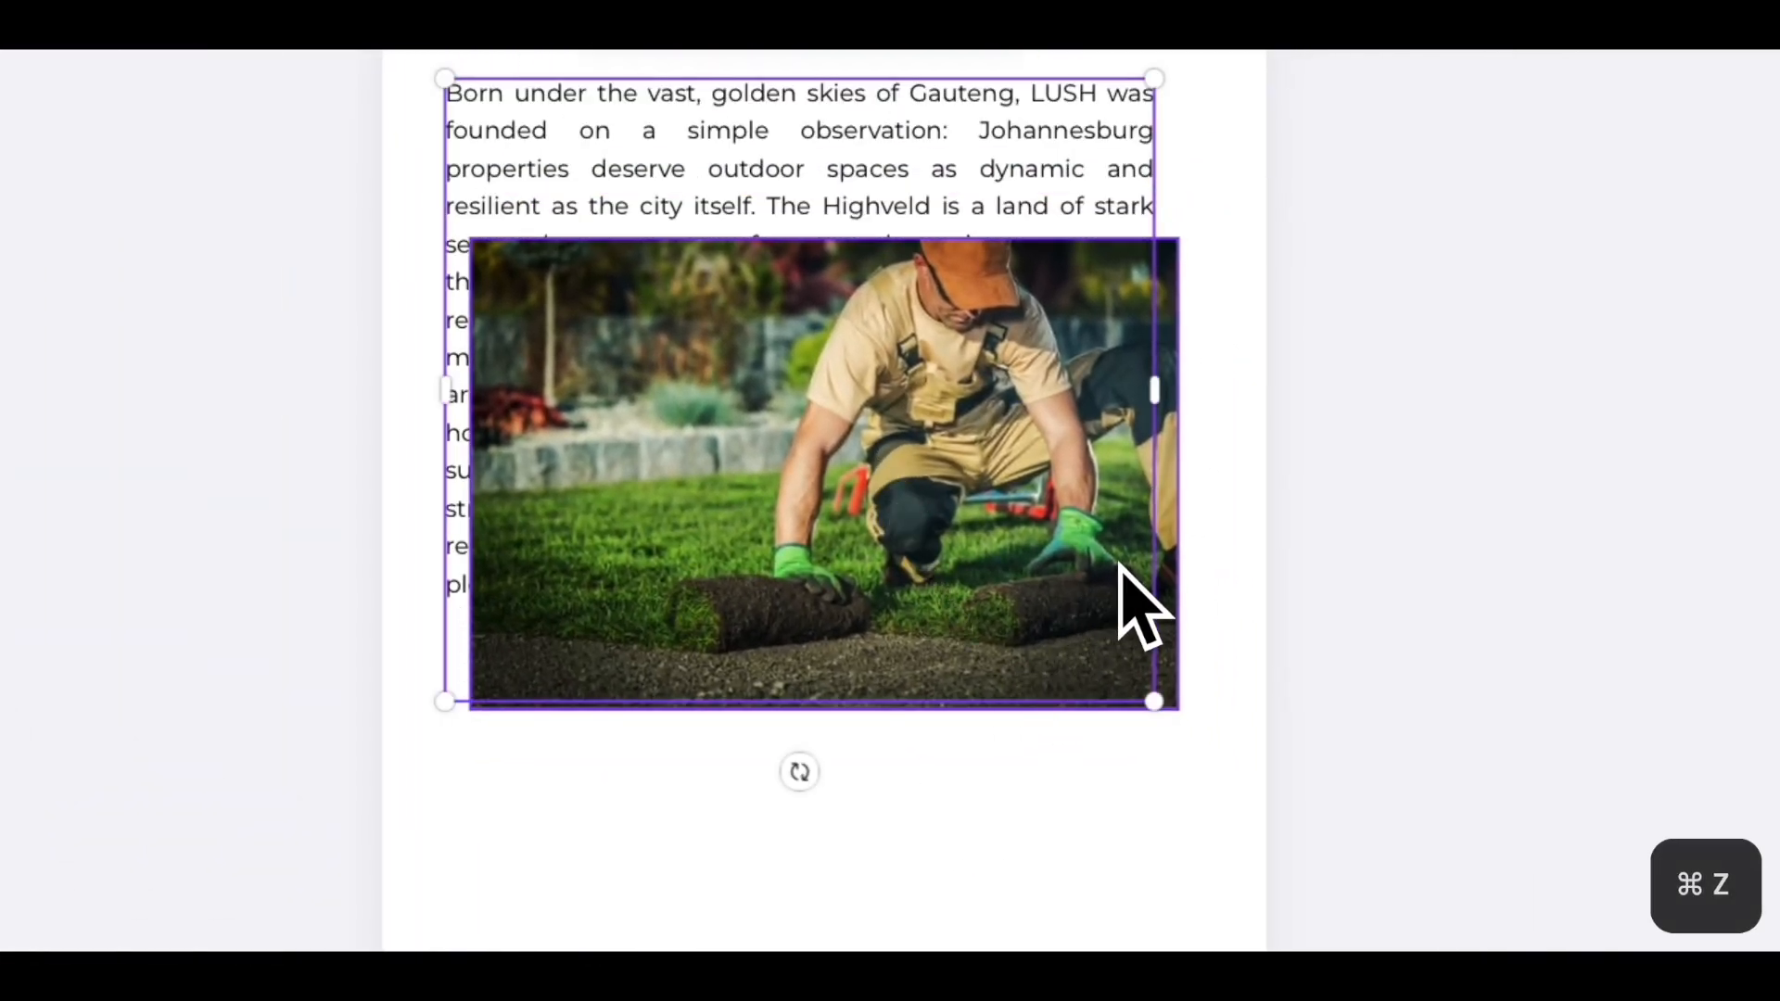
pyautogui.scroll(-4, 1186, 681)
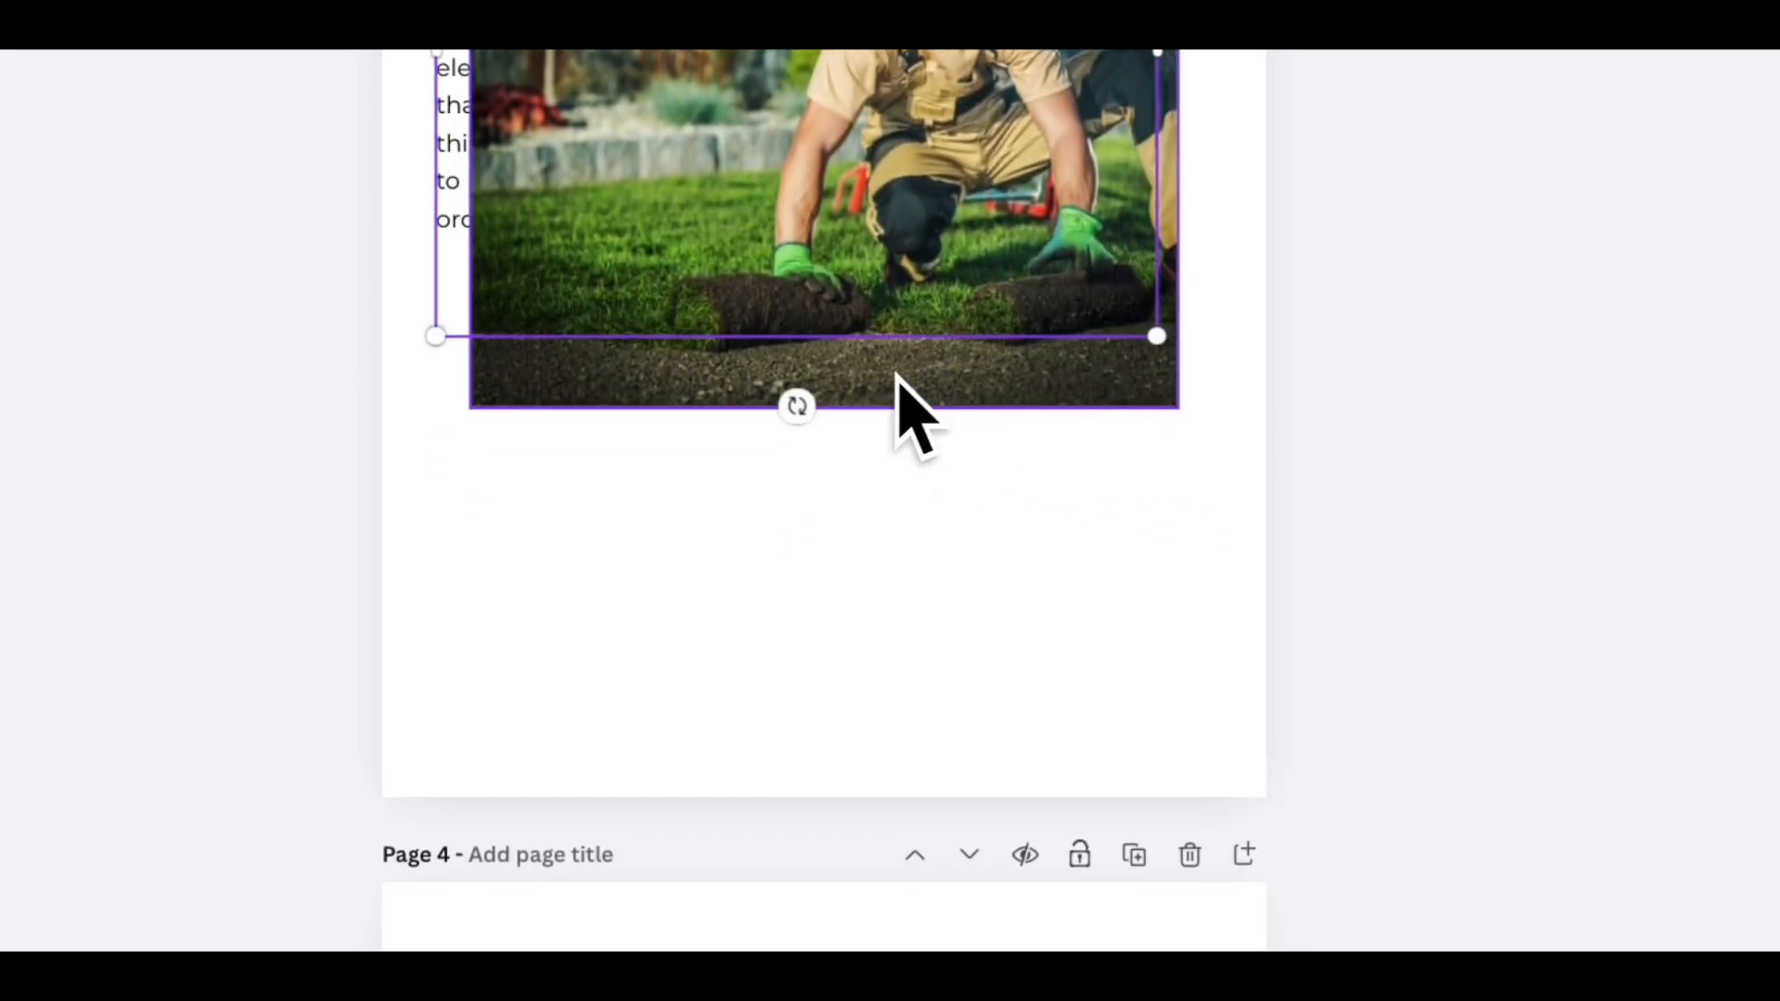
pyautogui.click(616, 398)
pyautogui.moveTo(616, 398); pyautogui.dragTo(586, 702)
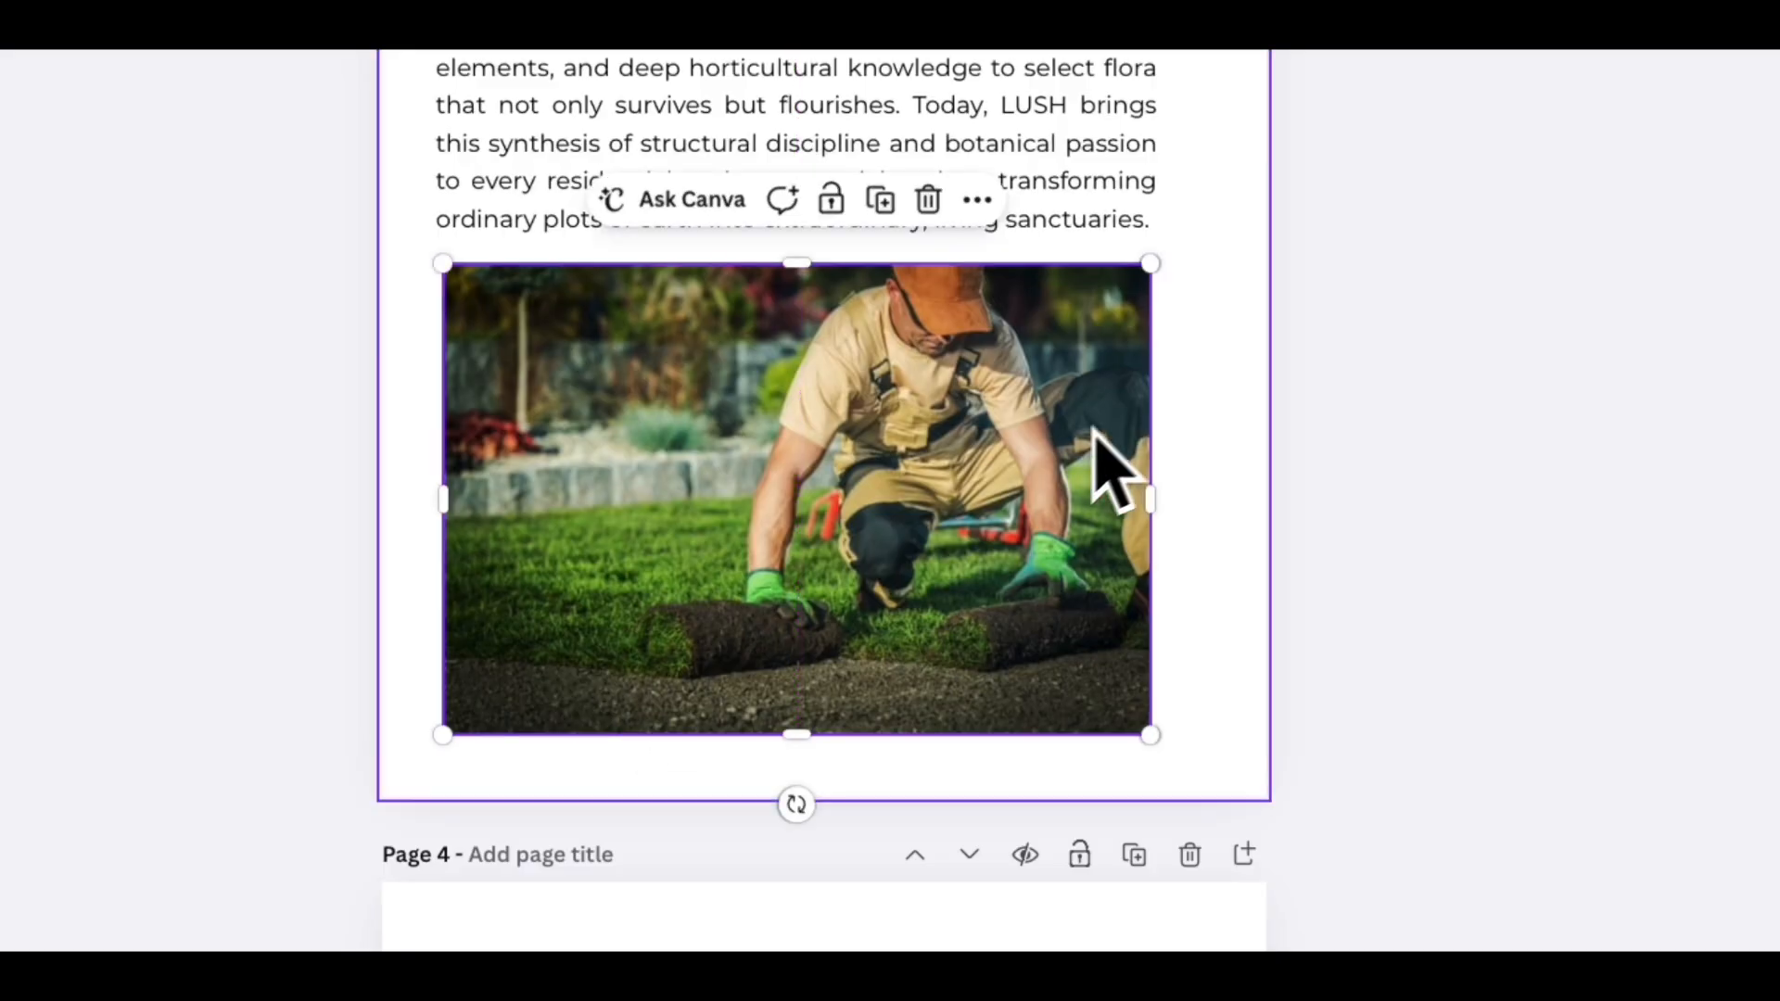
# - Round the corners of the gardener photo
pyautogui.click(1210, 398)
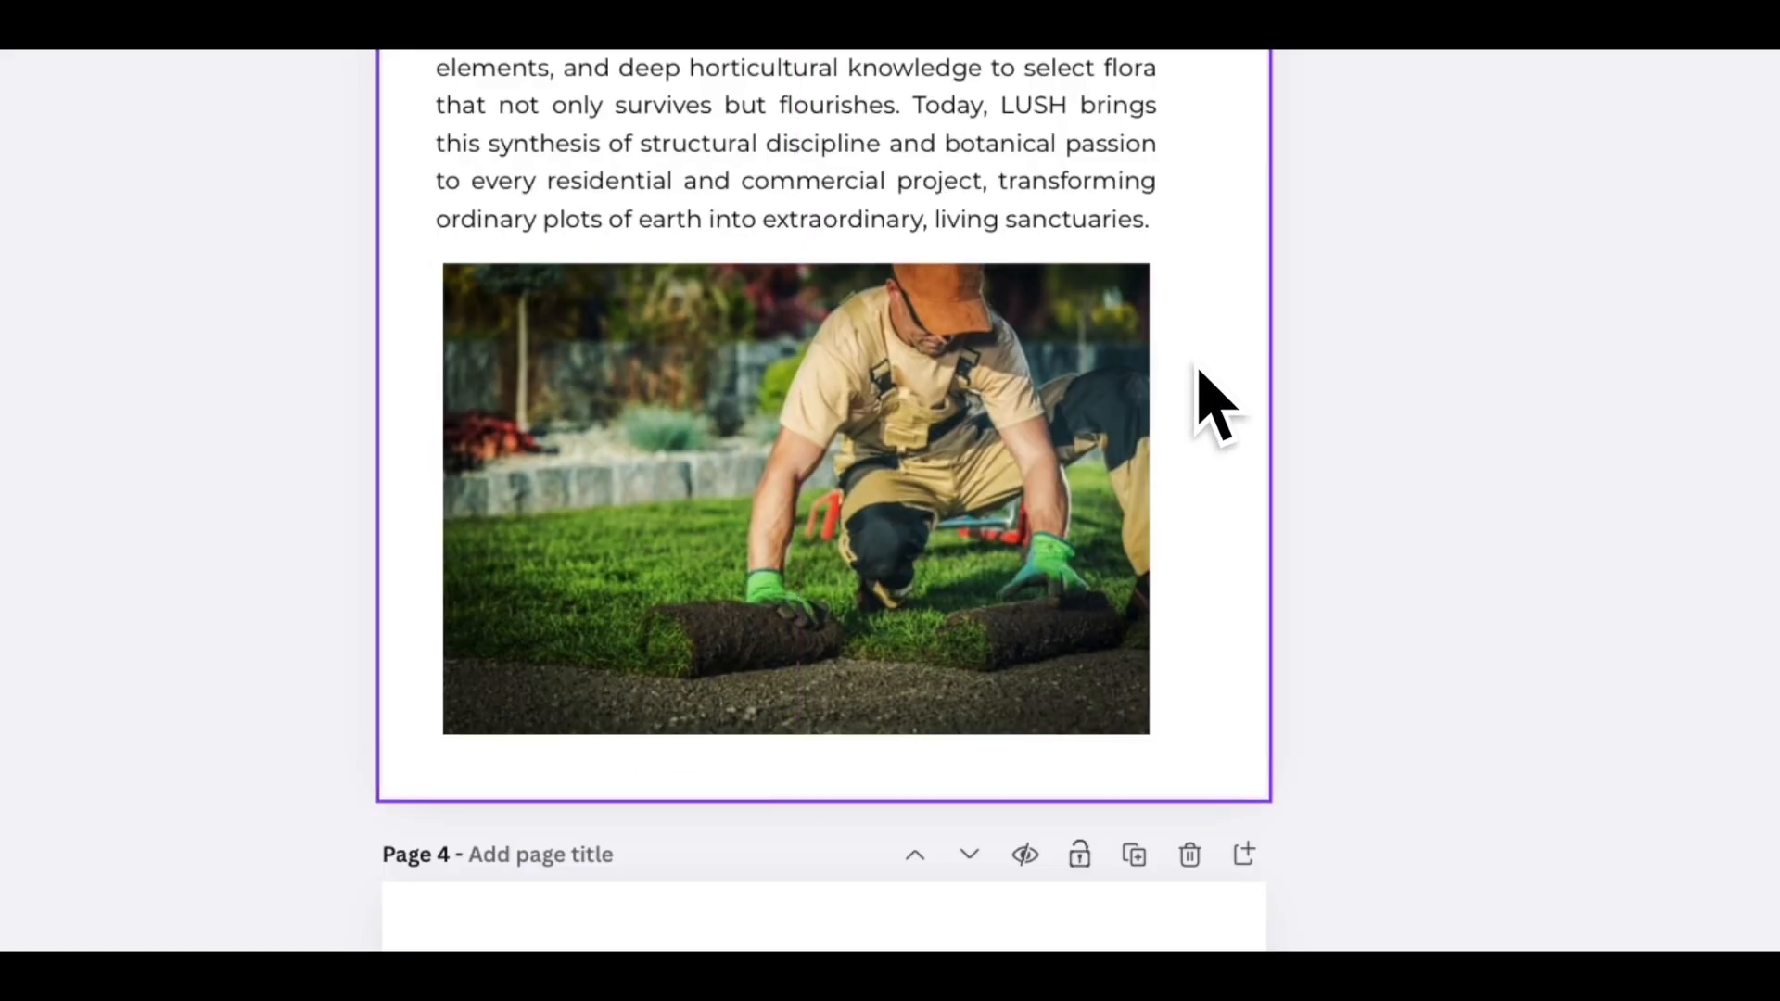
pyautogui.click(932, 479)
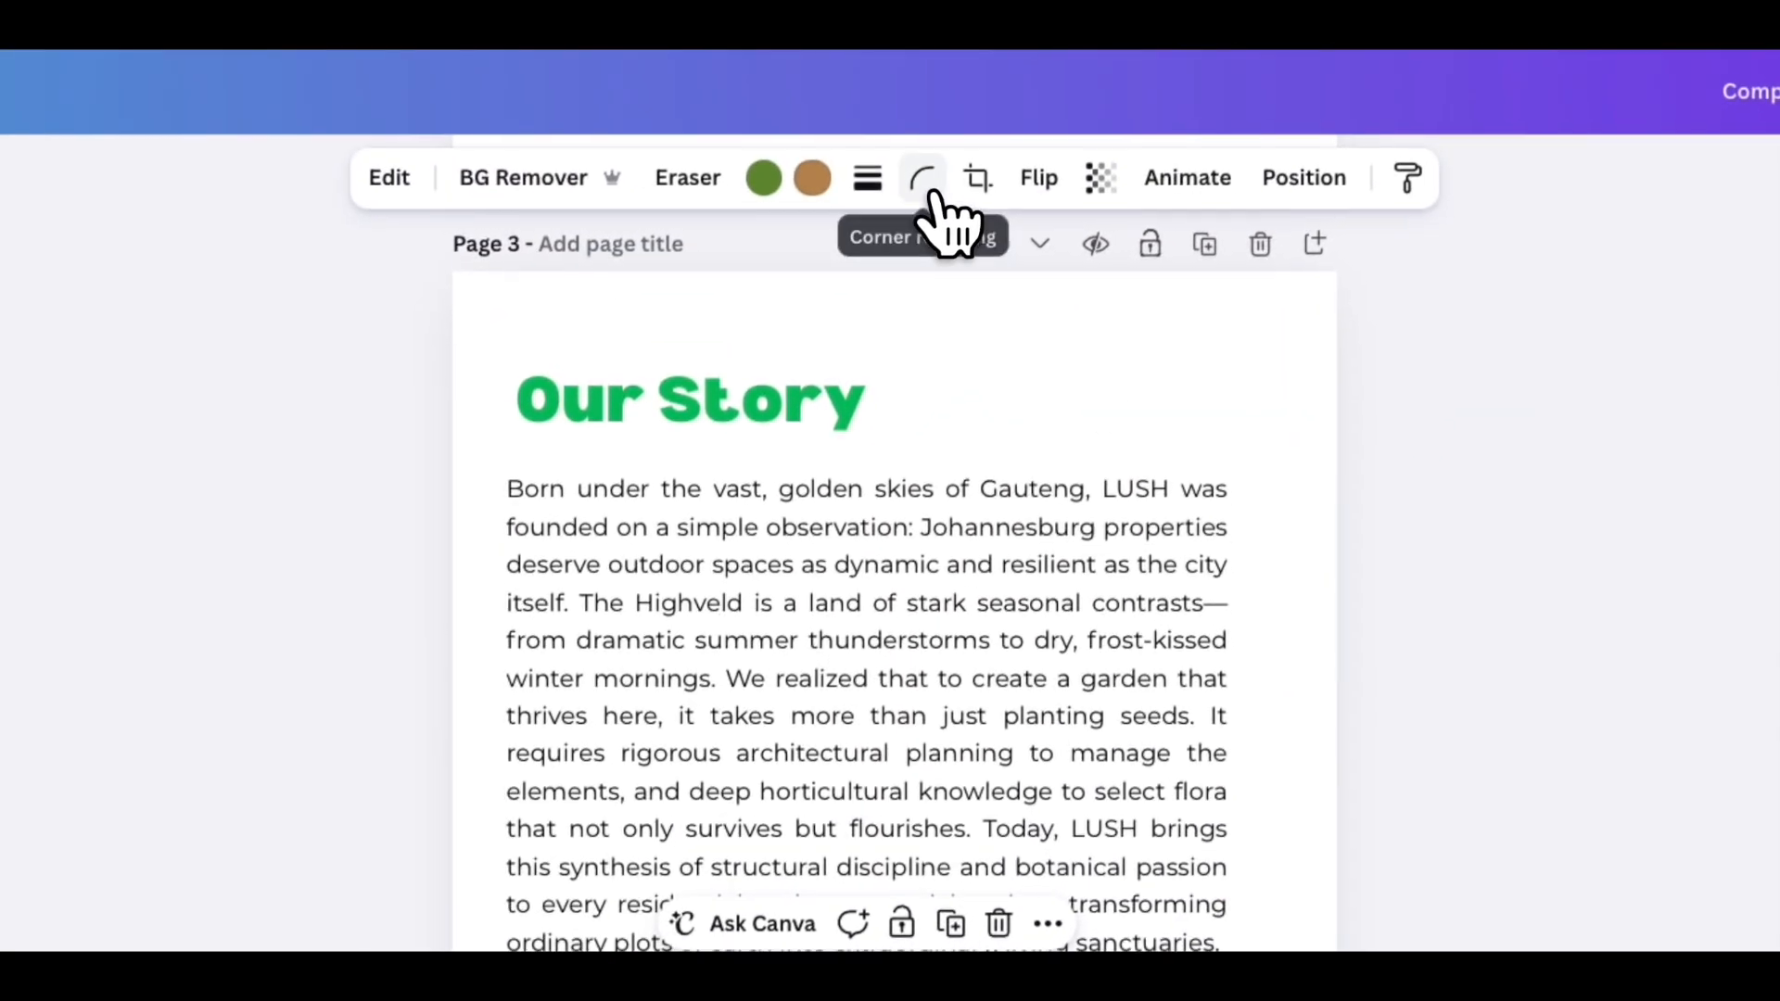
pyautogui.click(930, 200)
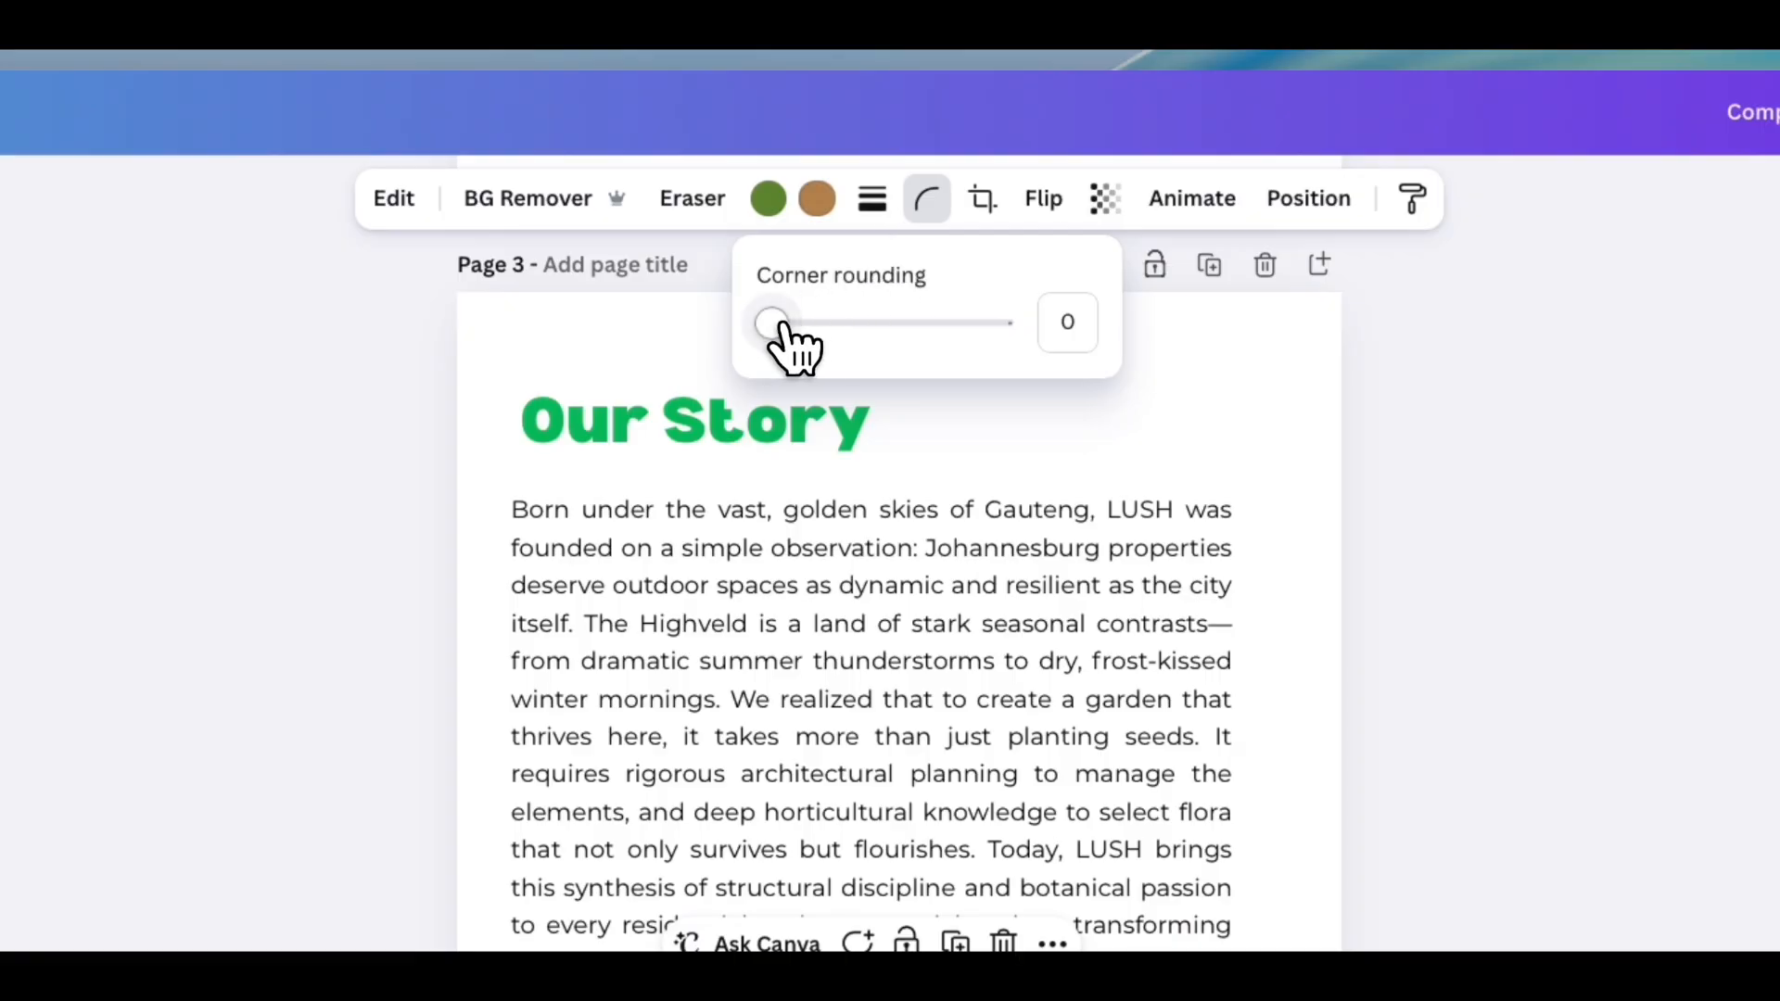
pyautogui.moveTo(772, 324); pyautogui.dragTo(828, 324)
pyautogui.moveTo(959, 255); pyautogui.dragTo(949, 255)
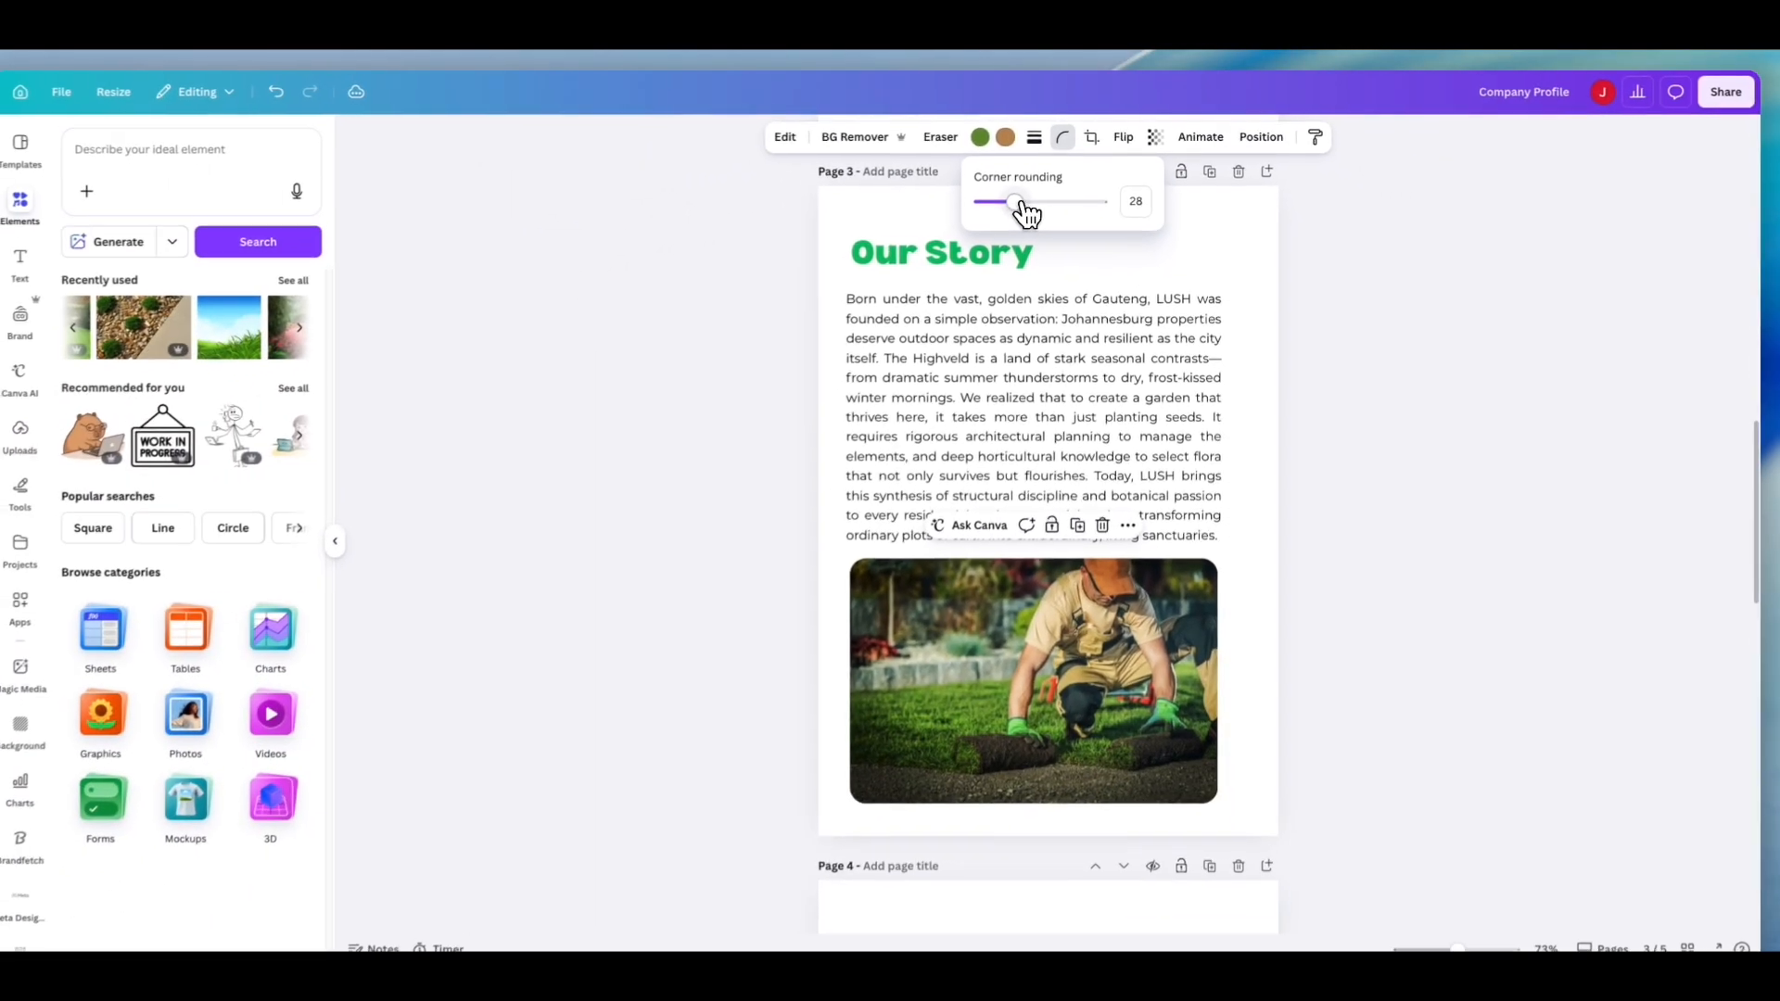
pyautogui.moveTo(1023, 208); pyautogui.dragTo(1026, 209)
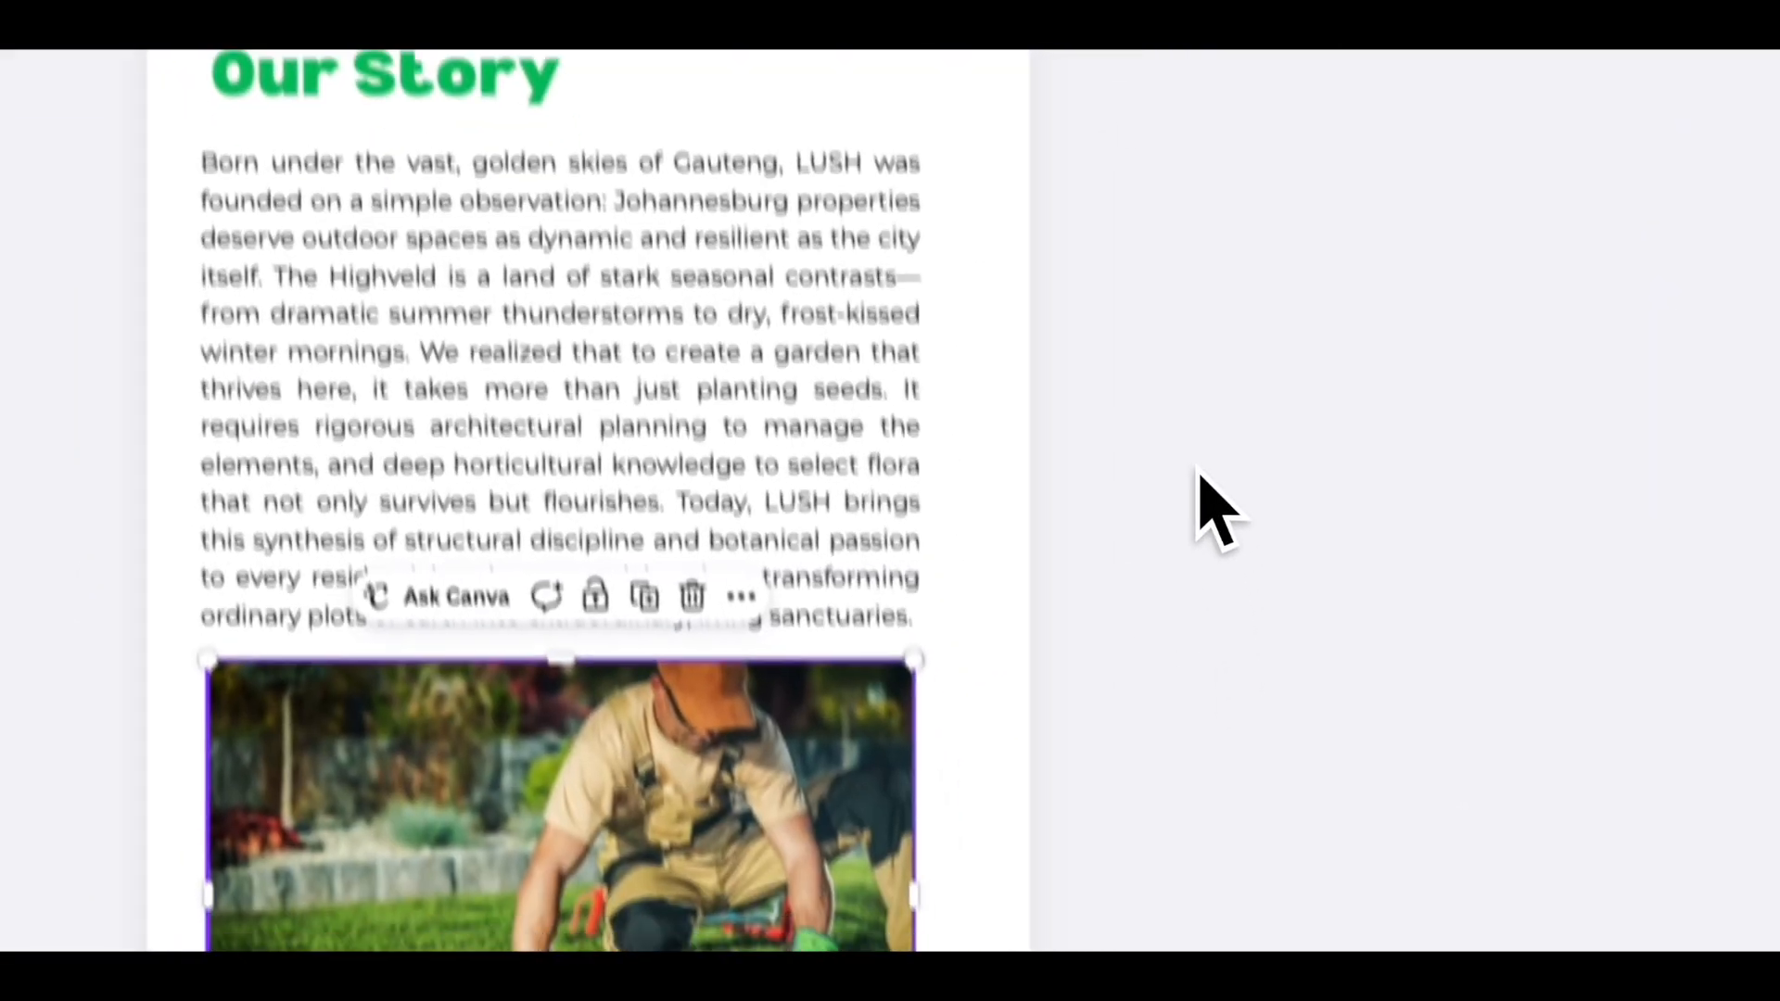
pyautogui.click(1033, 602)
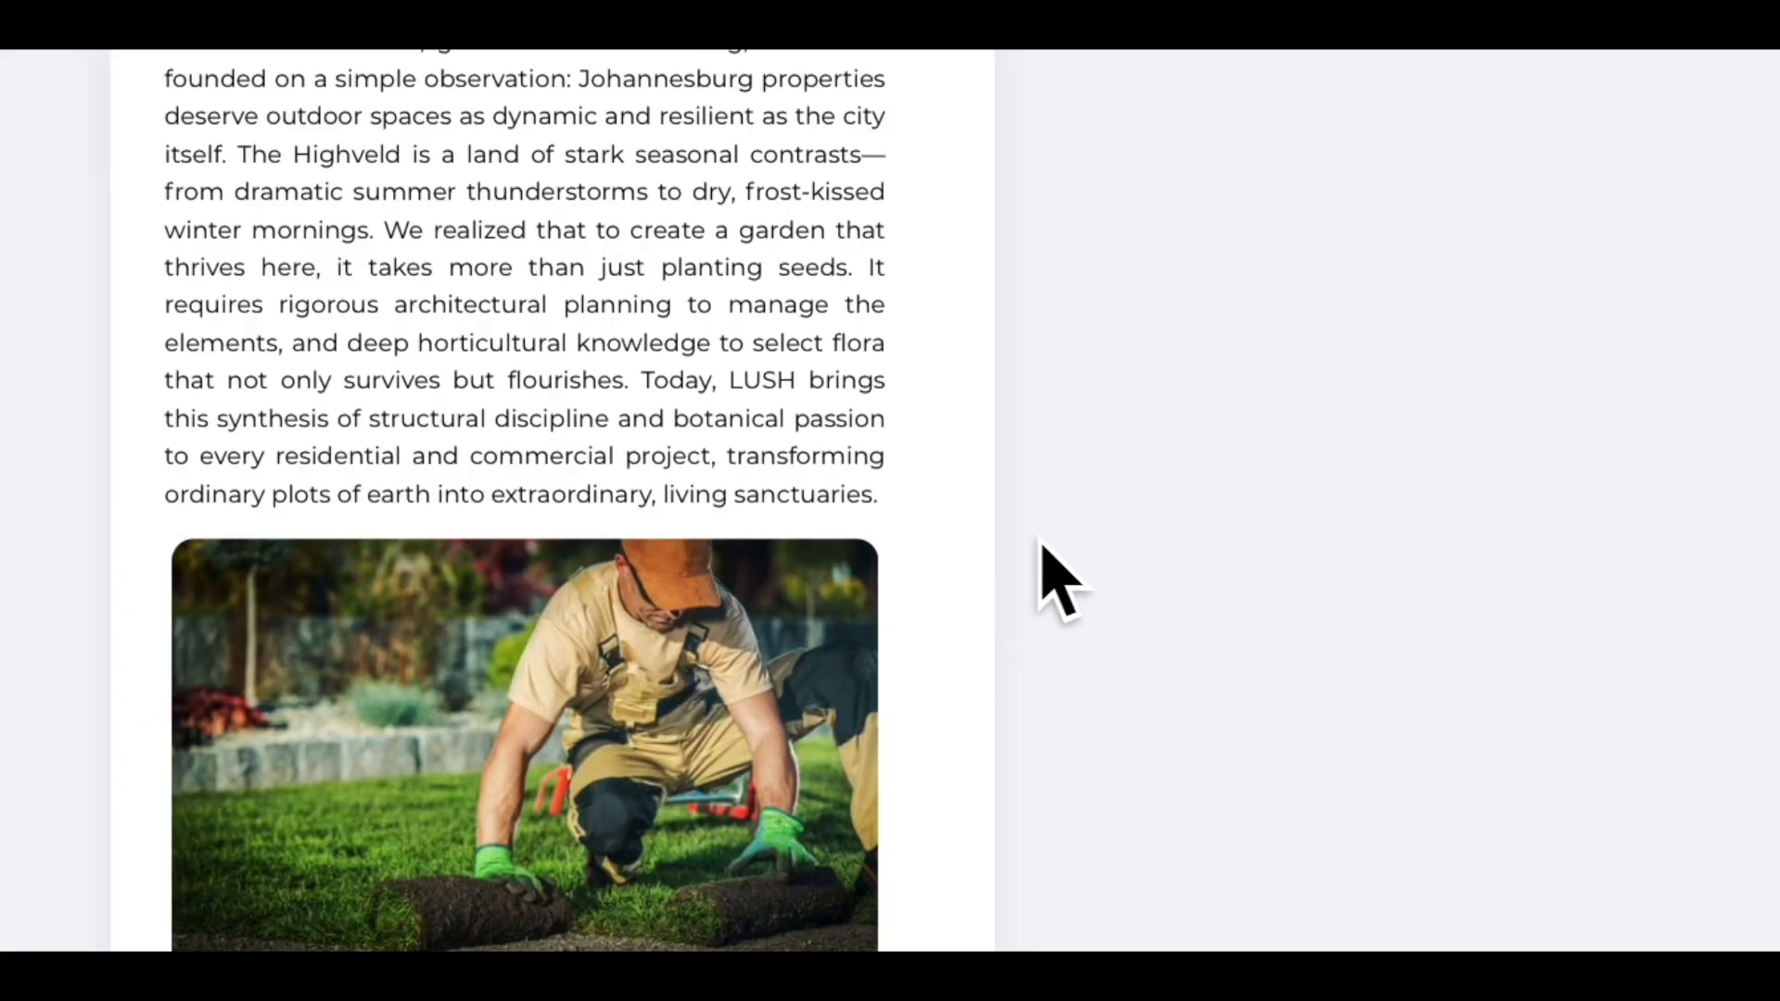
# - Widen the photo slightly to line up with the text block's edges
pyautogui.click(622, 725)
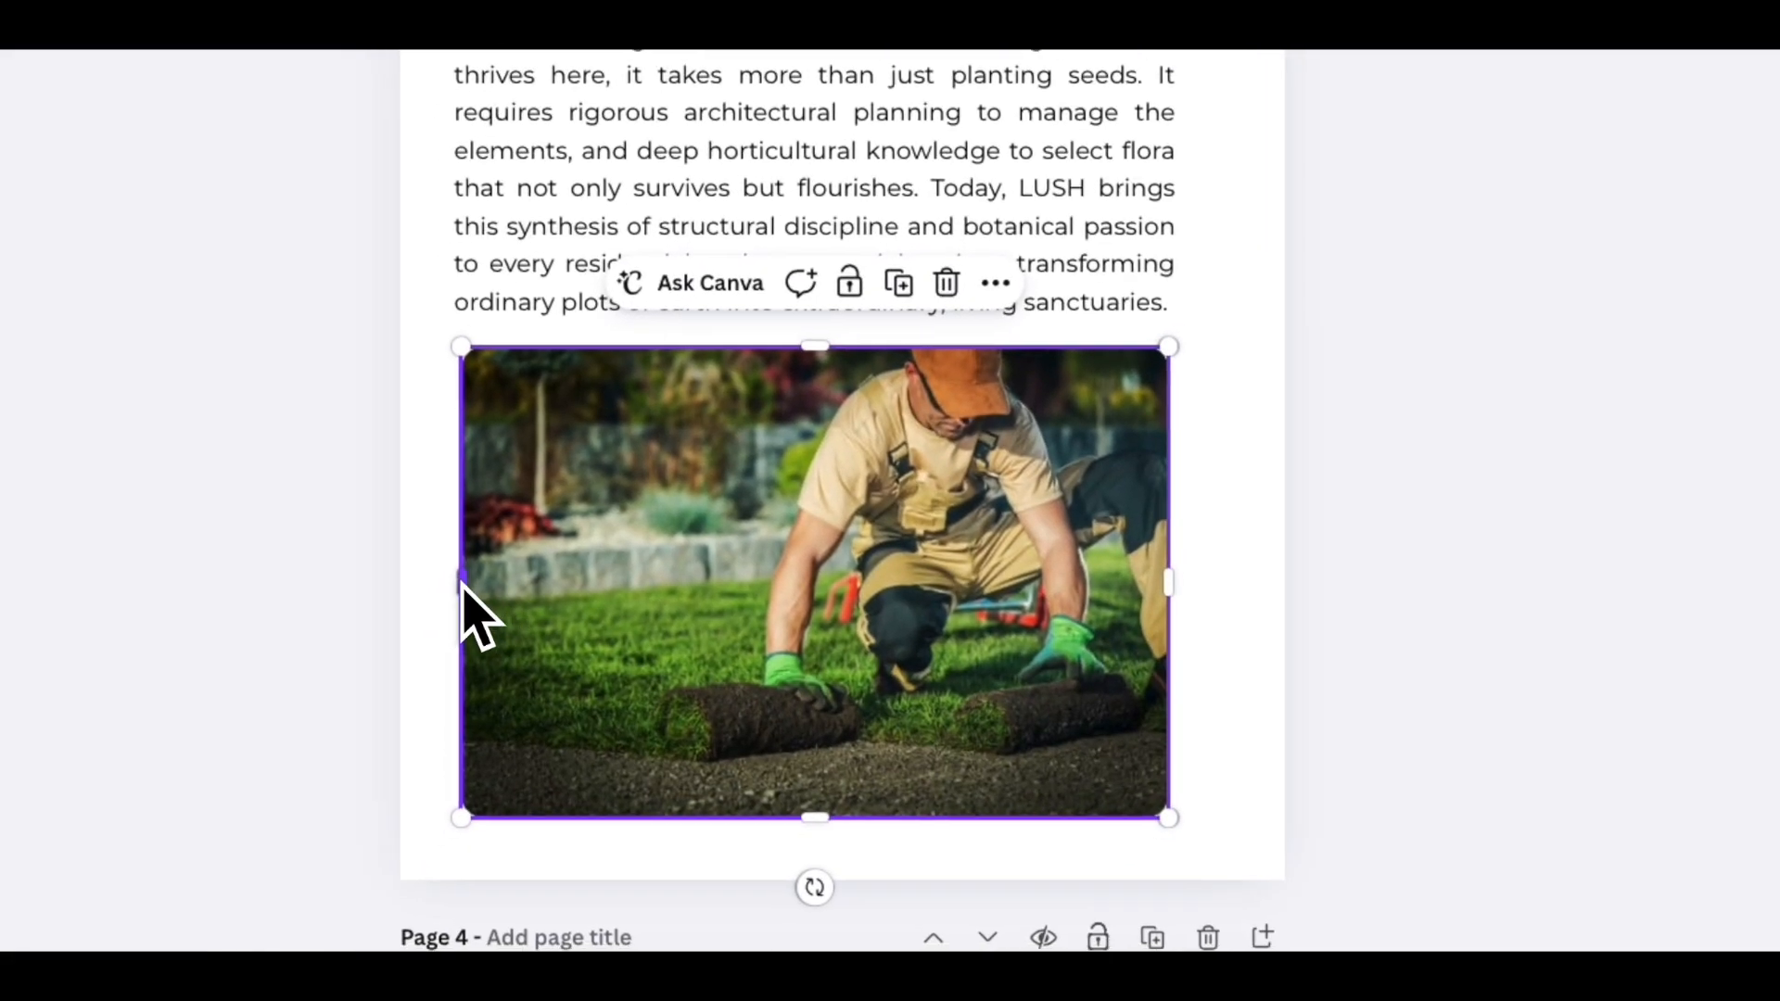
pyautogui.moveTo(171, 777); pyautogui.dragTo(164, 777)
pyautogui.moveTo(460, 583); pyautogui.dragTo(462, 584)
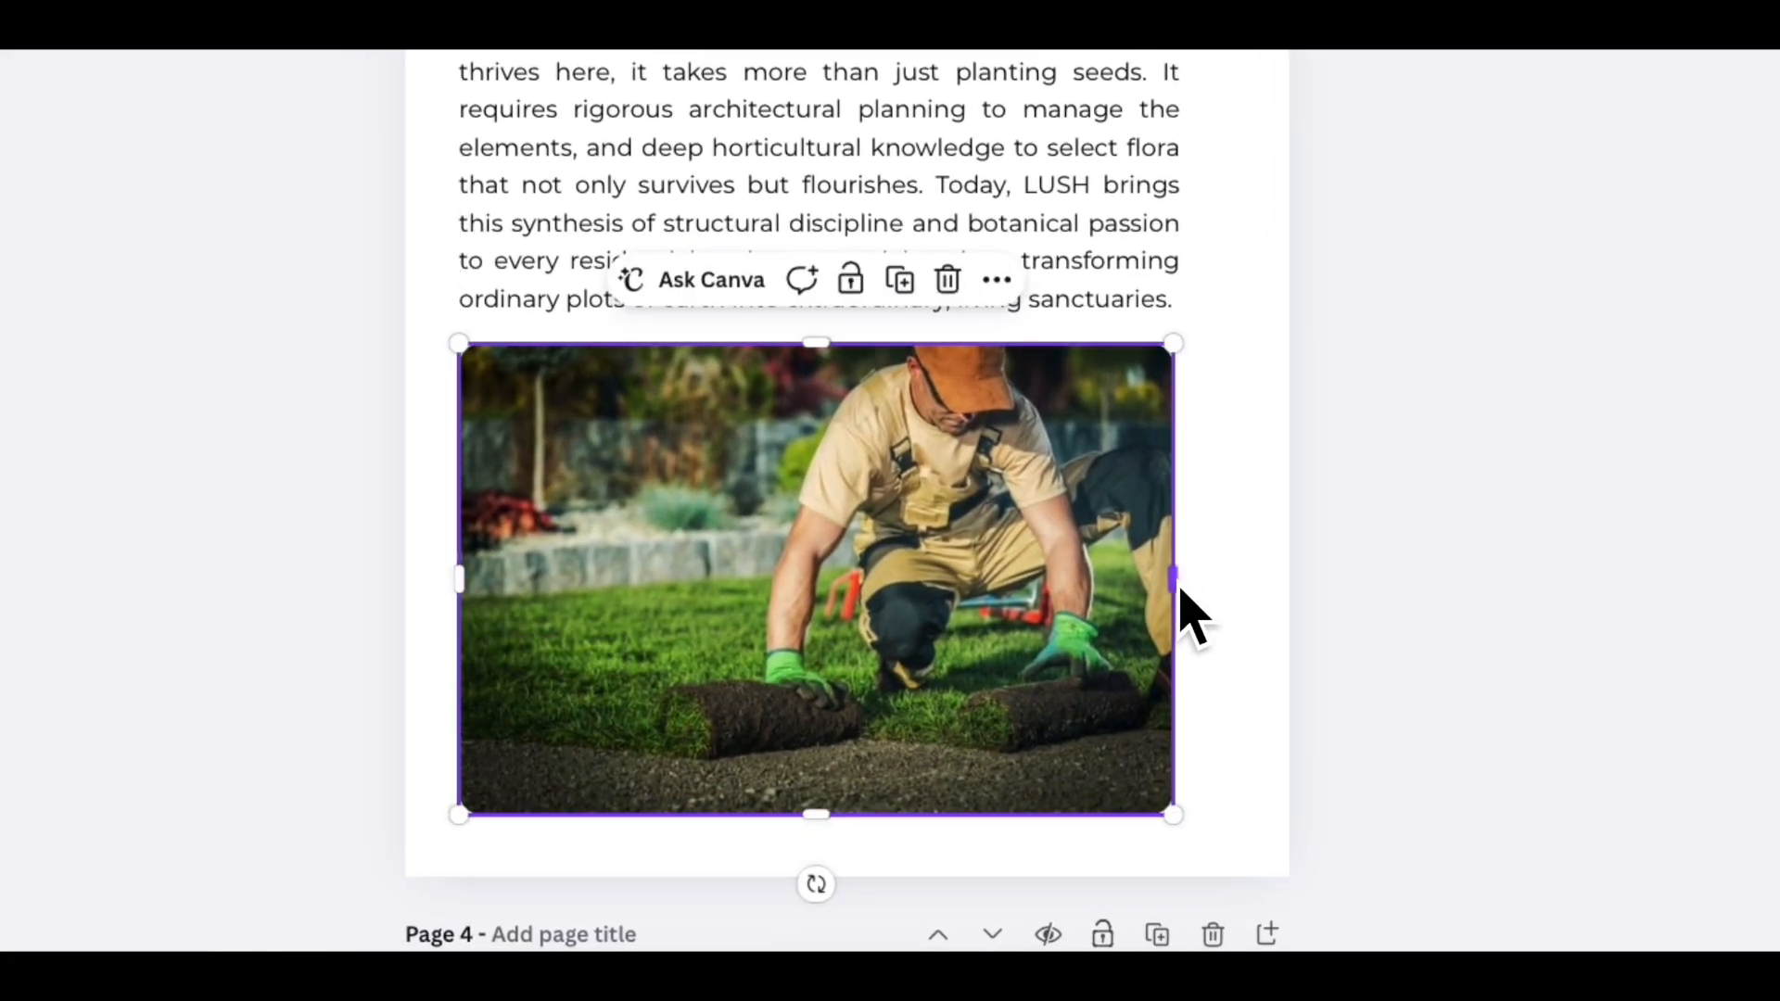
pyautogui.moveTo(1175, 582); pyautogui.dragTo(1185, 591)
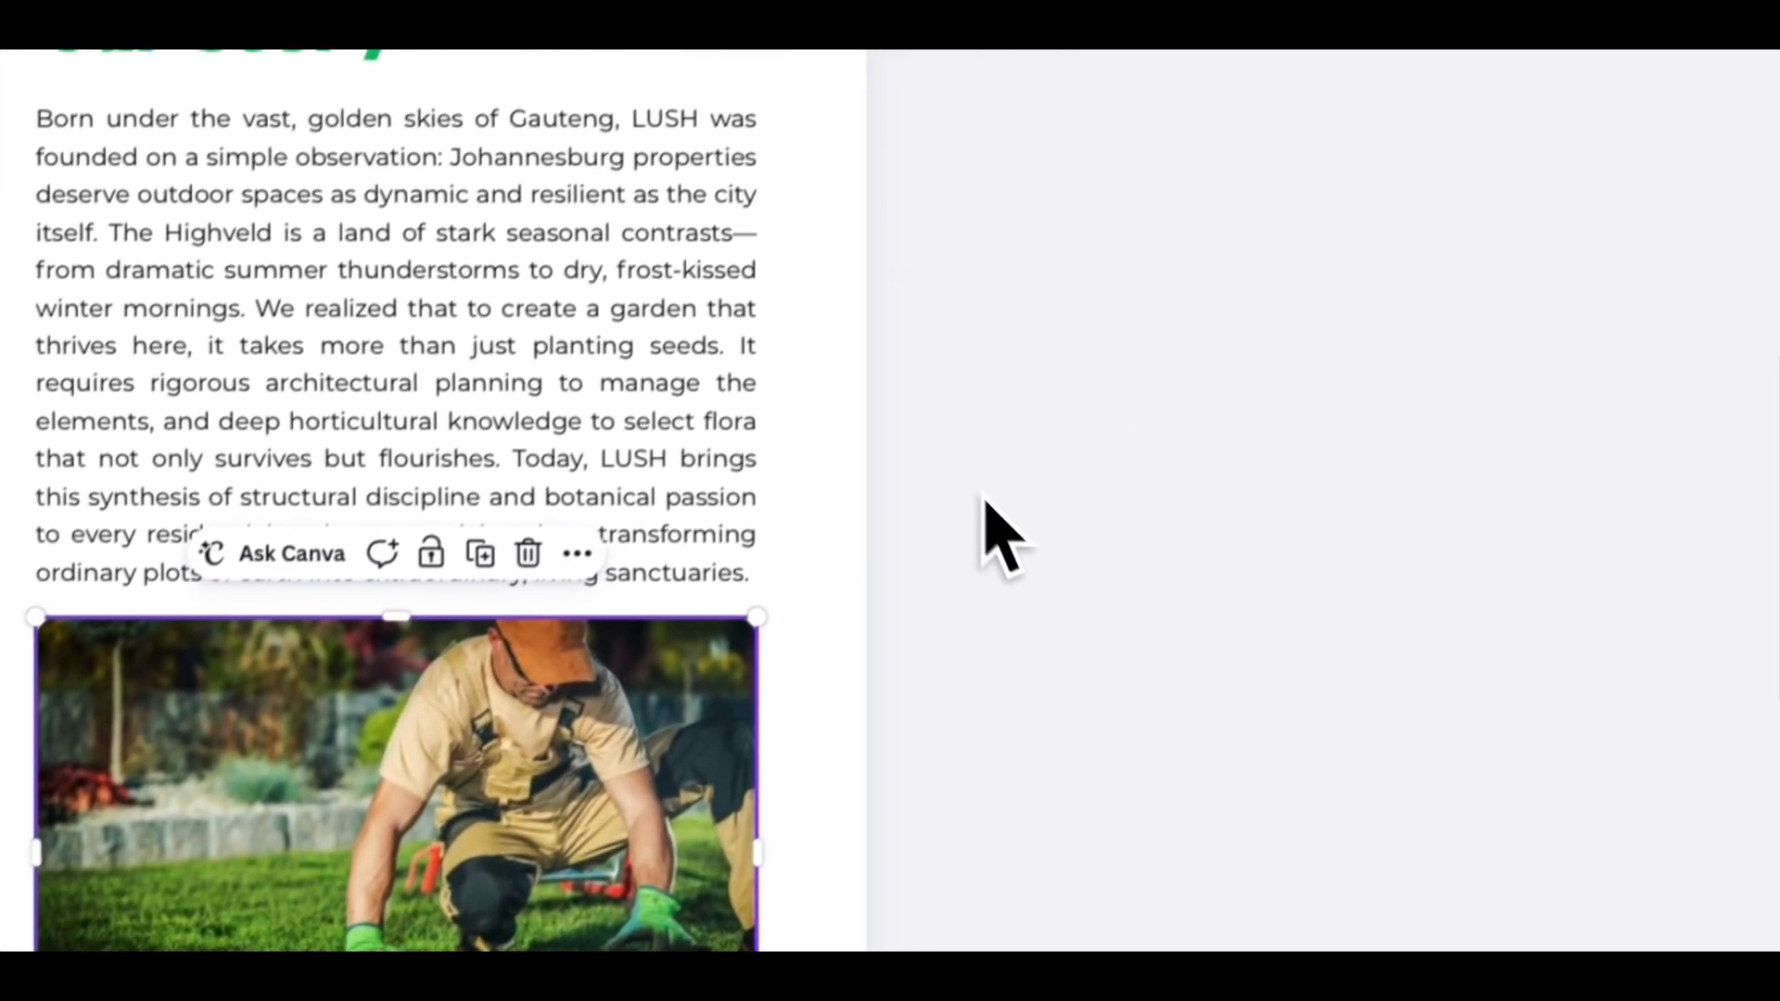
pyautogui.click(725, 371)
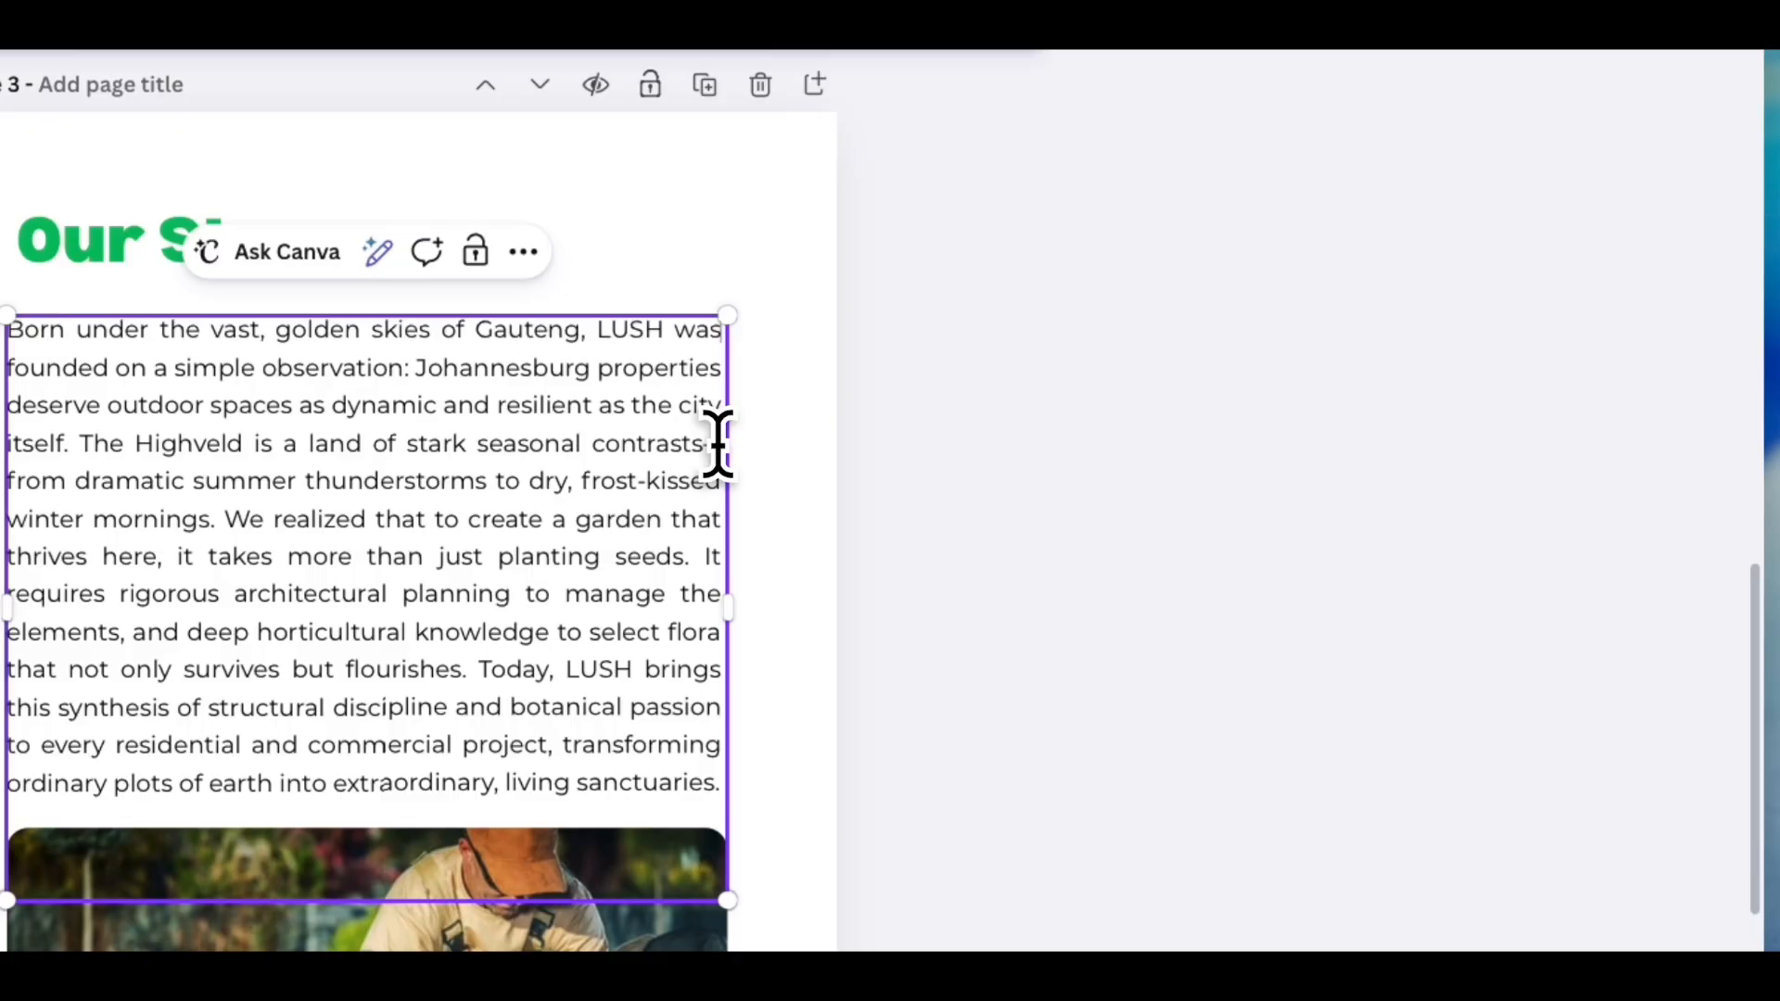
# - Deselect the Our Story text and scroll through the About Us and Contact Details pages to review the layout
pyautogui.click(1144, 556)
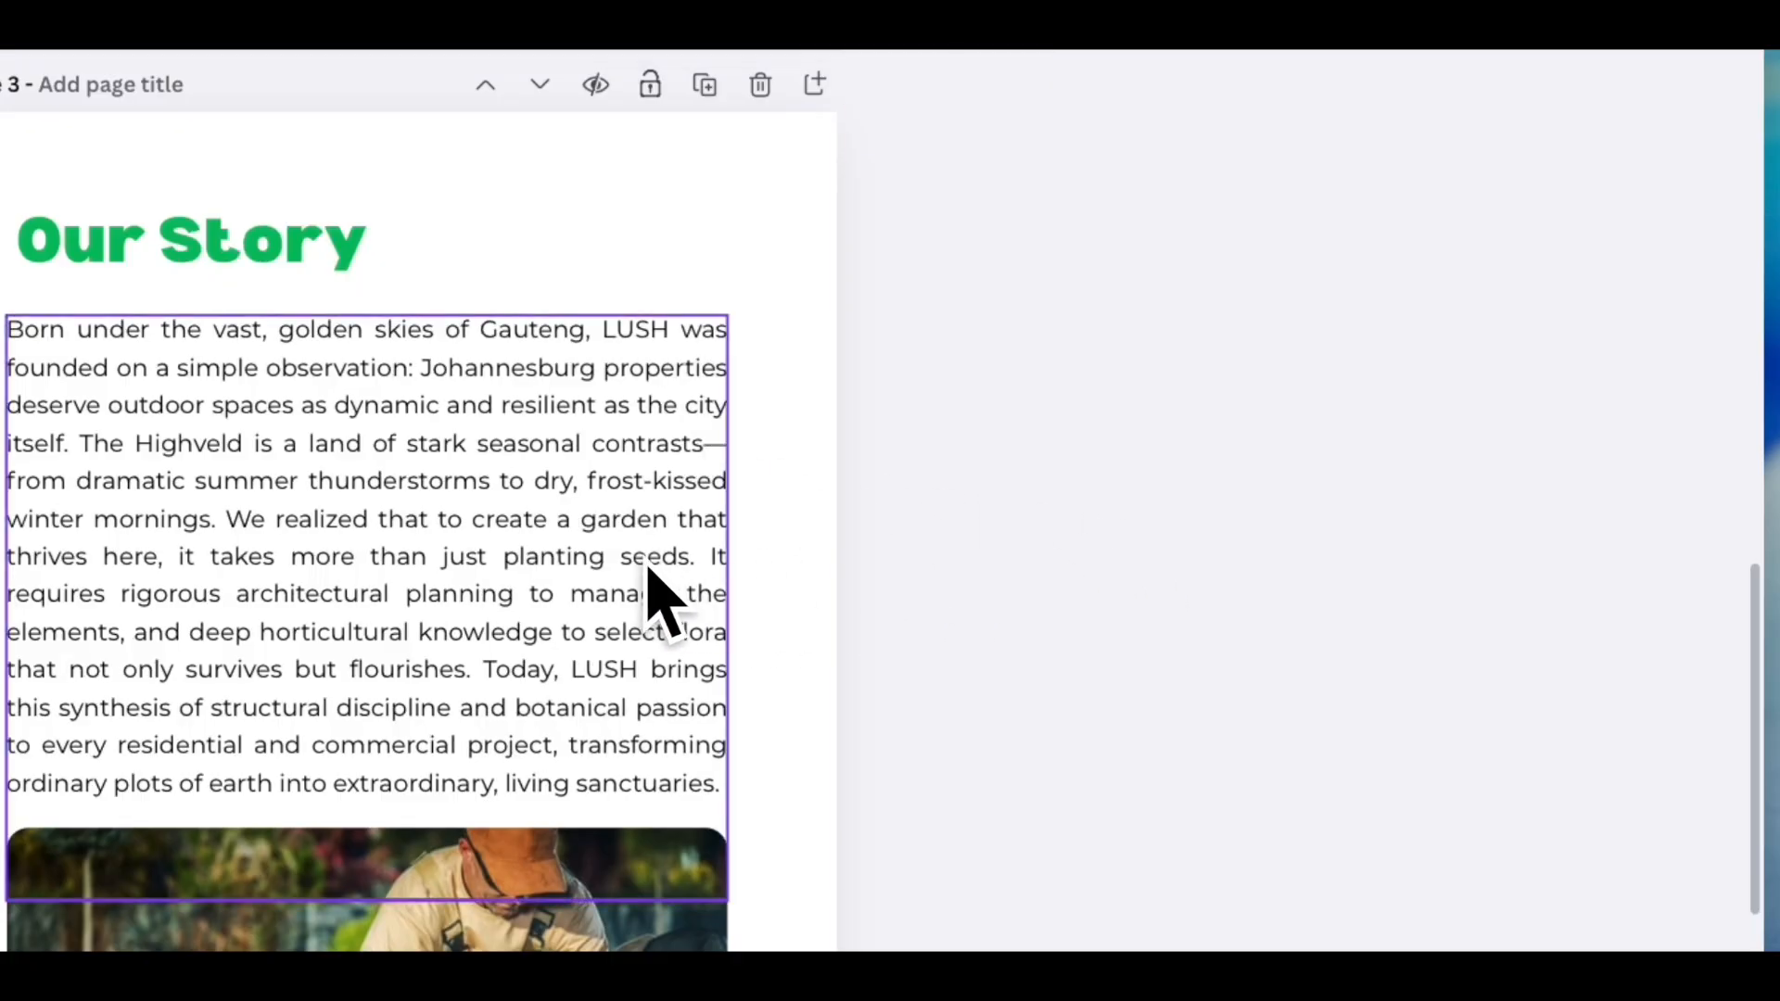
pyautogui.scroll(-7, 646, 565)
pyautogui.scroll(-5, 630, 563)
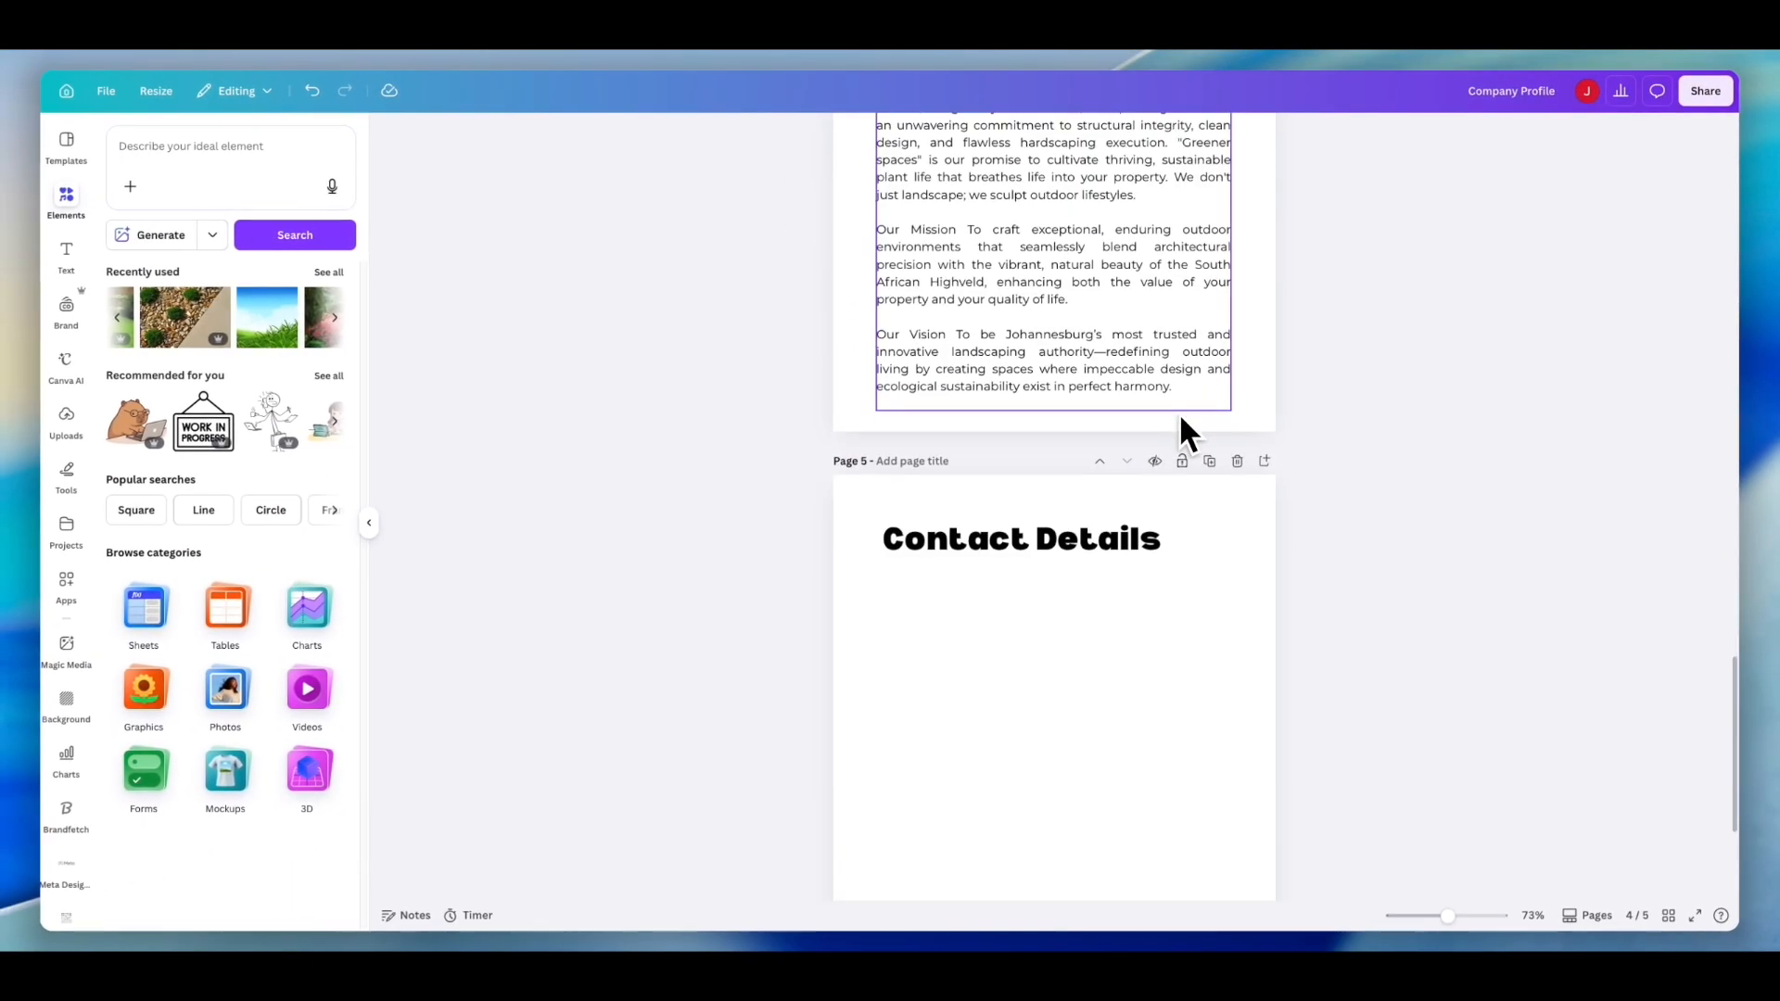
pyautogui.scroll(-1, 1181, 419)
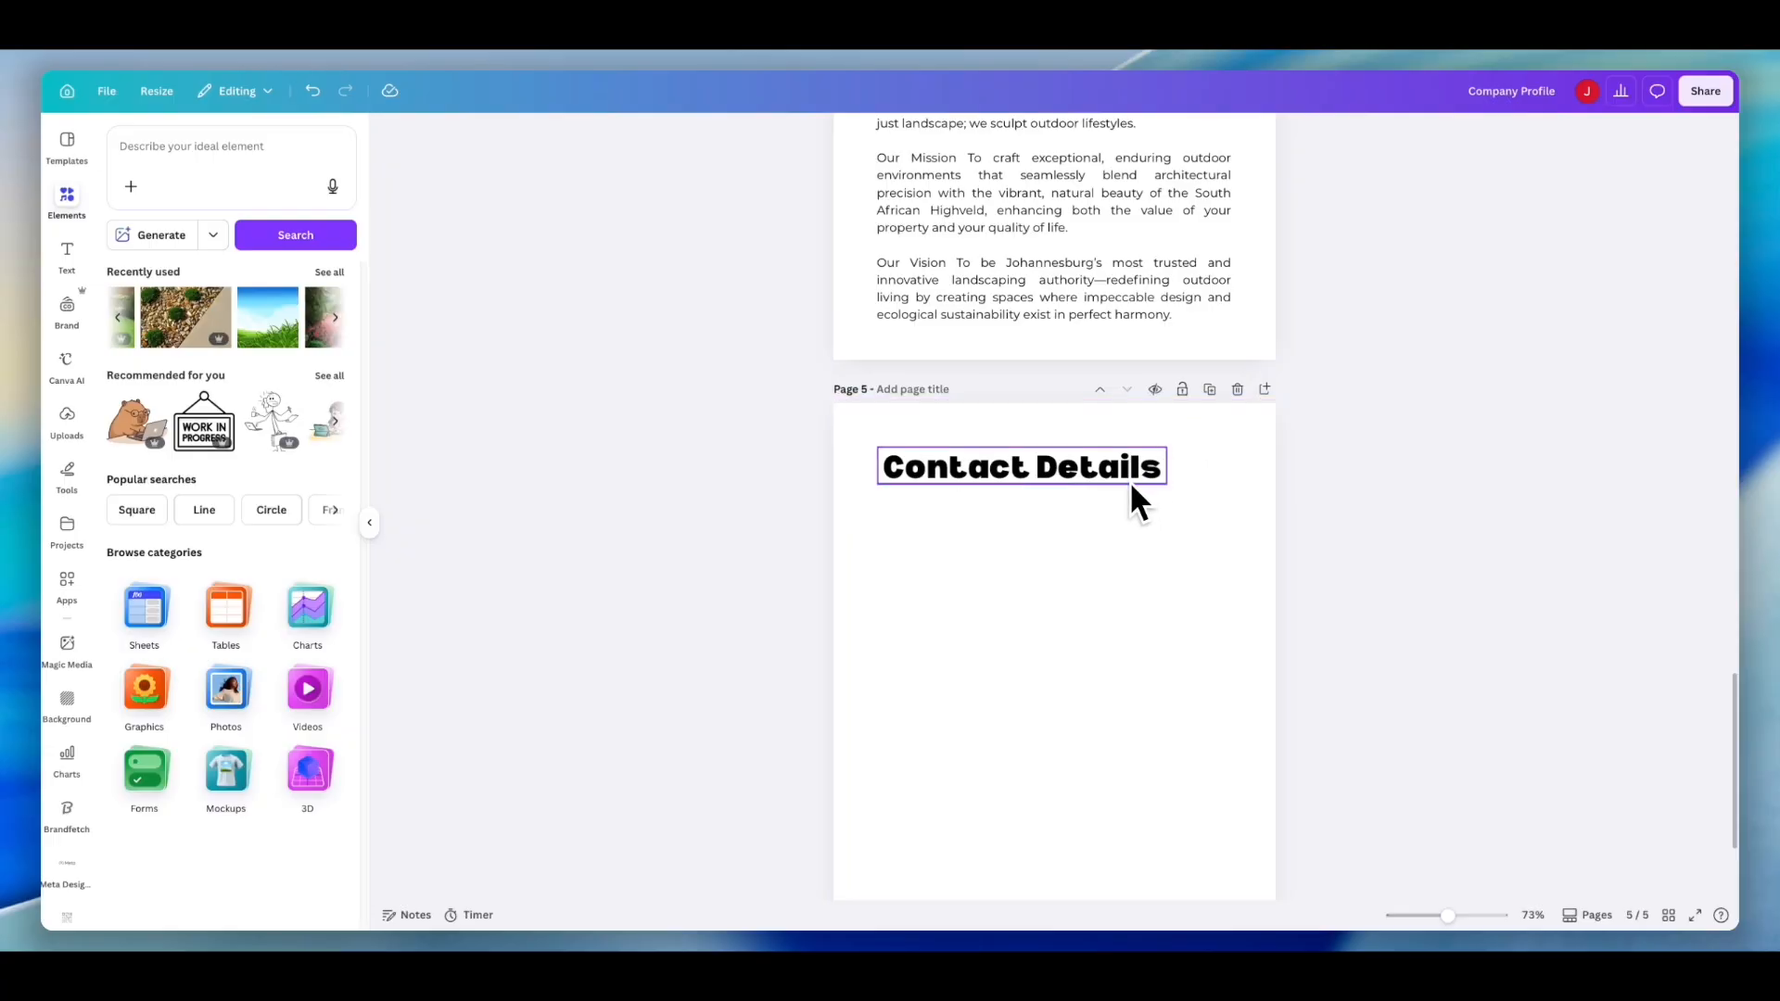
pyautogui.scroll(2, 1131, 504)
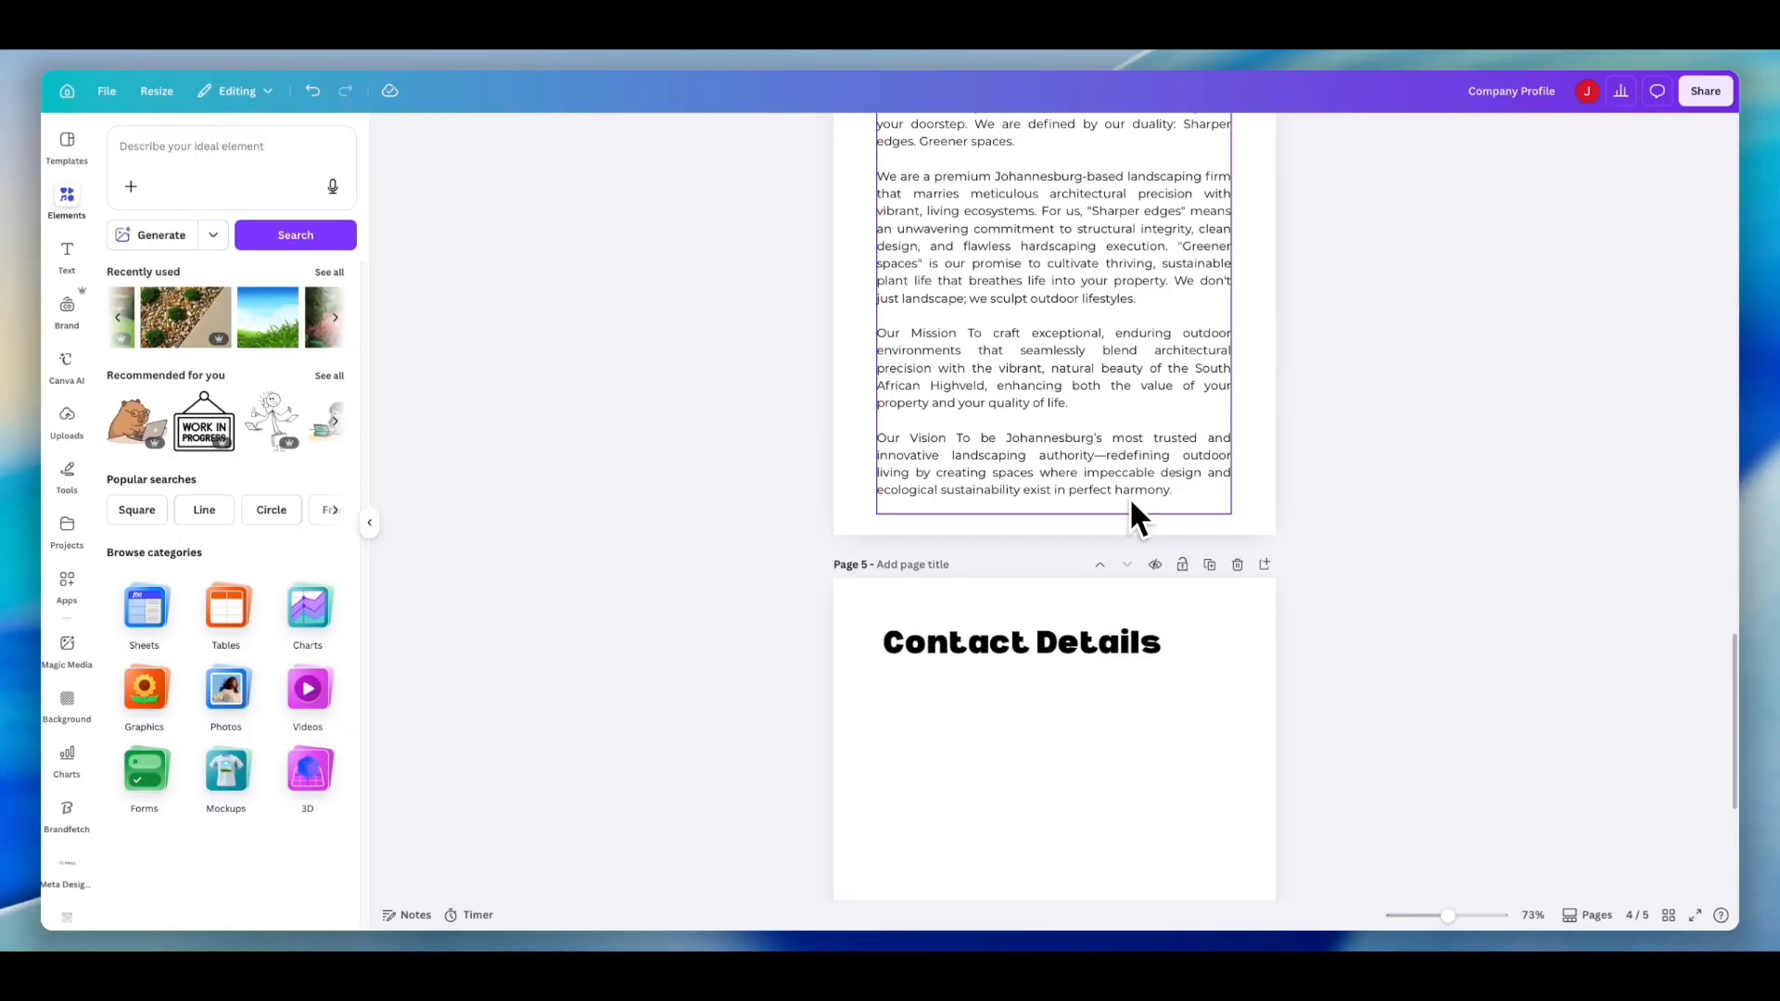
pyautogui.scroll(3, 1128, 396)
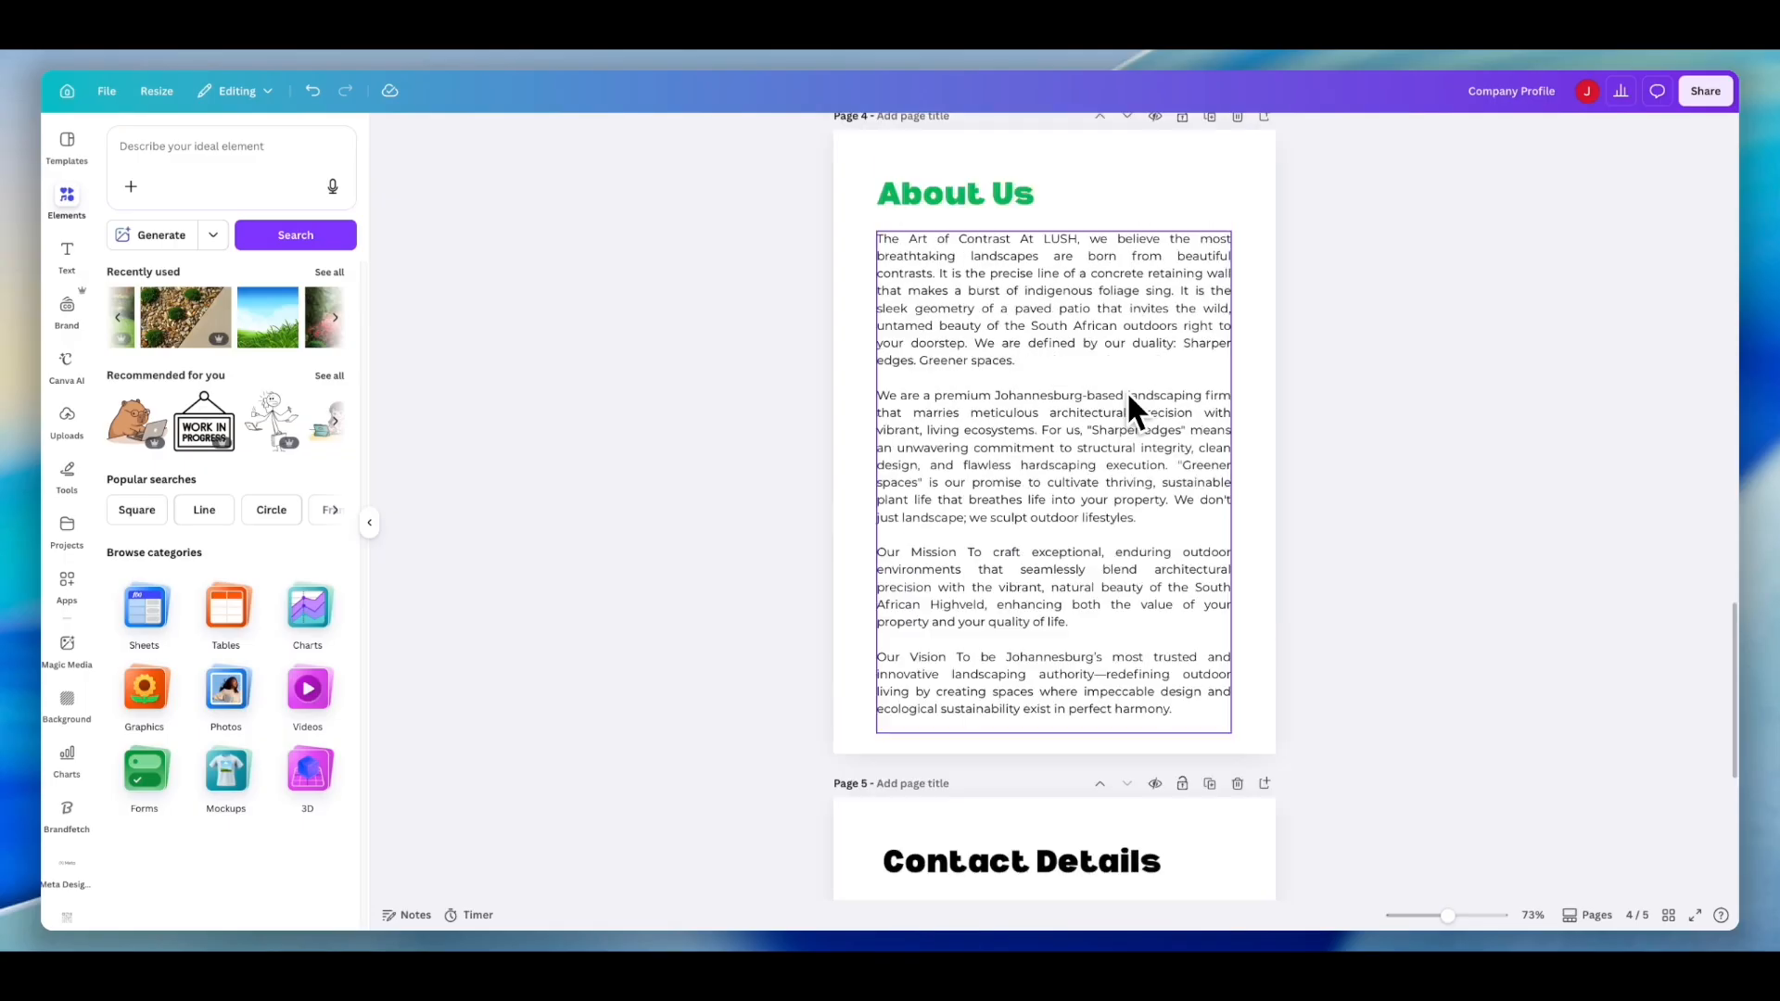
pyautogui.scroll(-3, 1128, 396)
pyautogui.scroll(-1, 1129, 393)
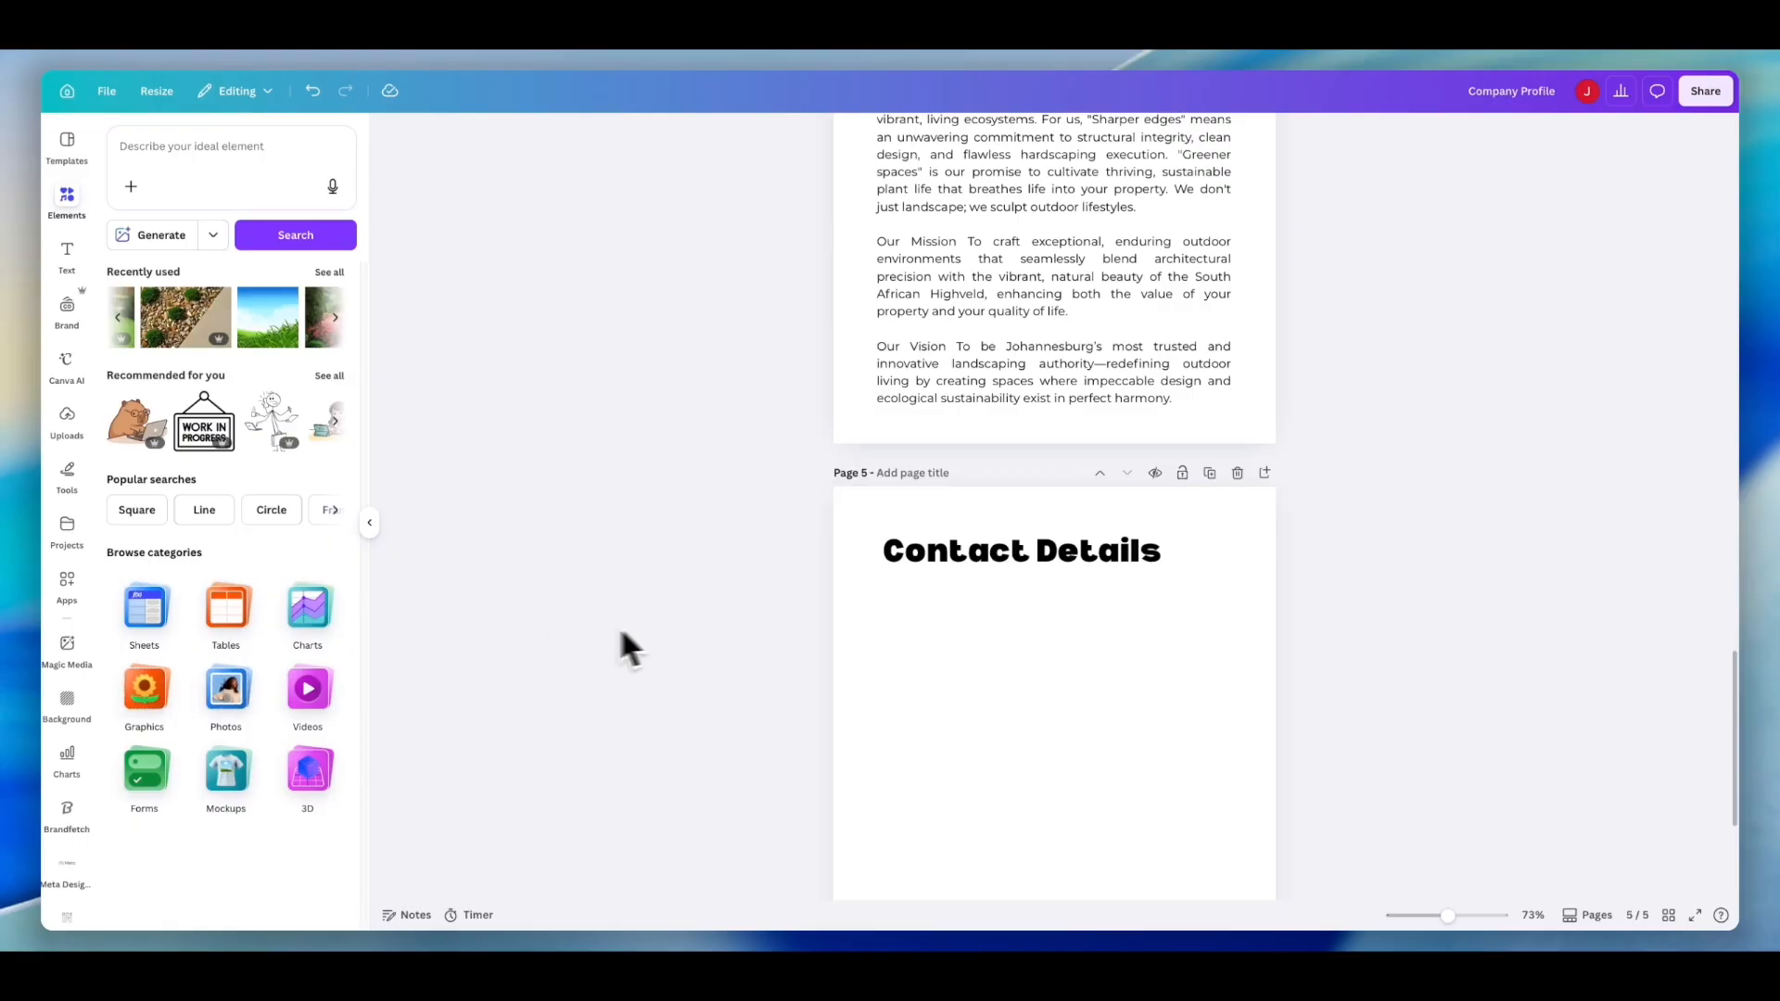
# - Switch to the GLM-5.1 chat and copy the Page 2: Services copy, from the introduction through Tranquil Water Features
pyautogui.click(1510, 59)
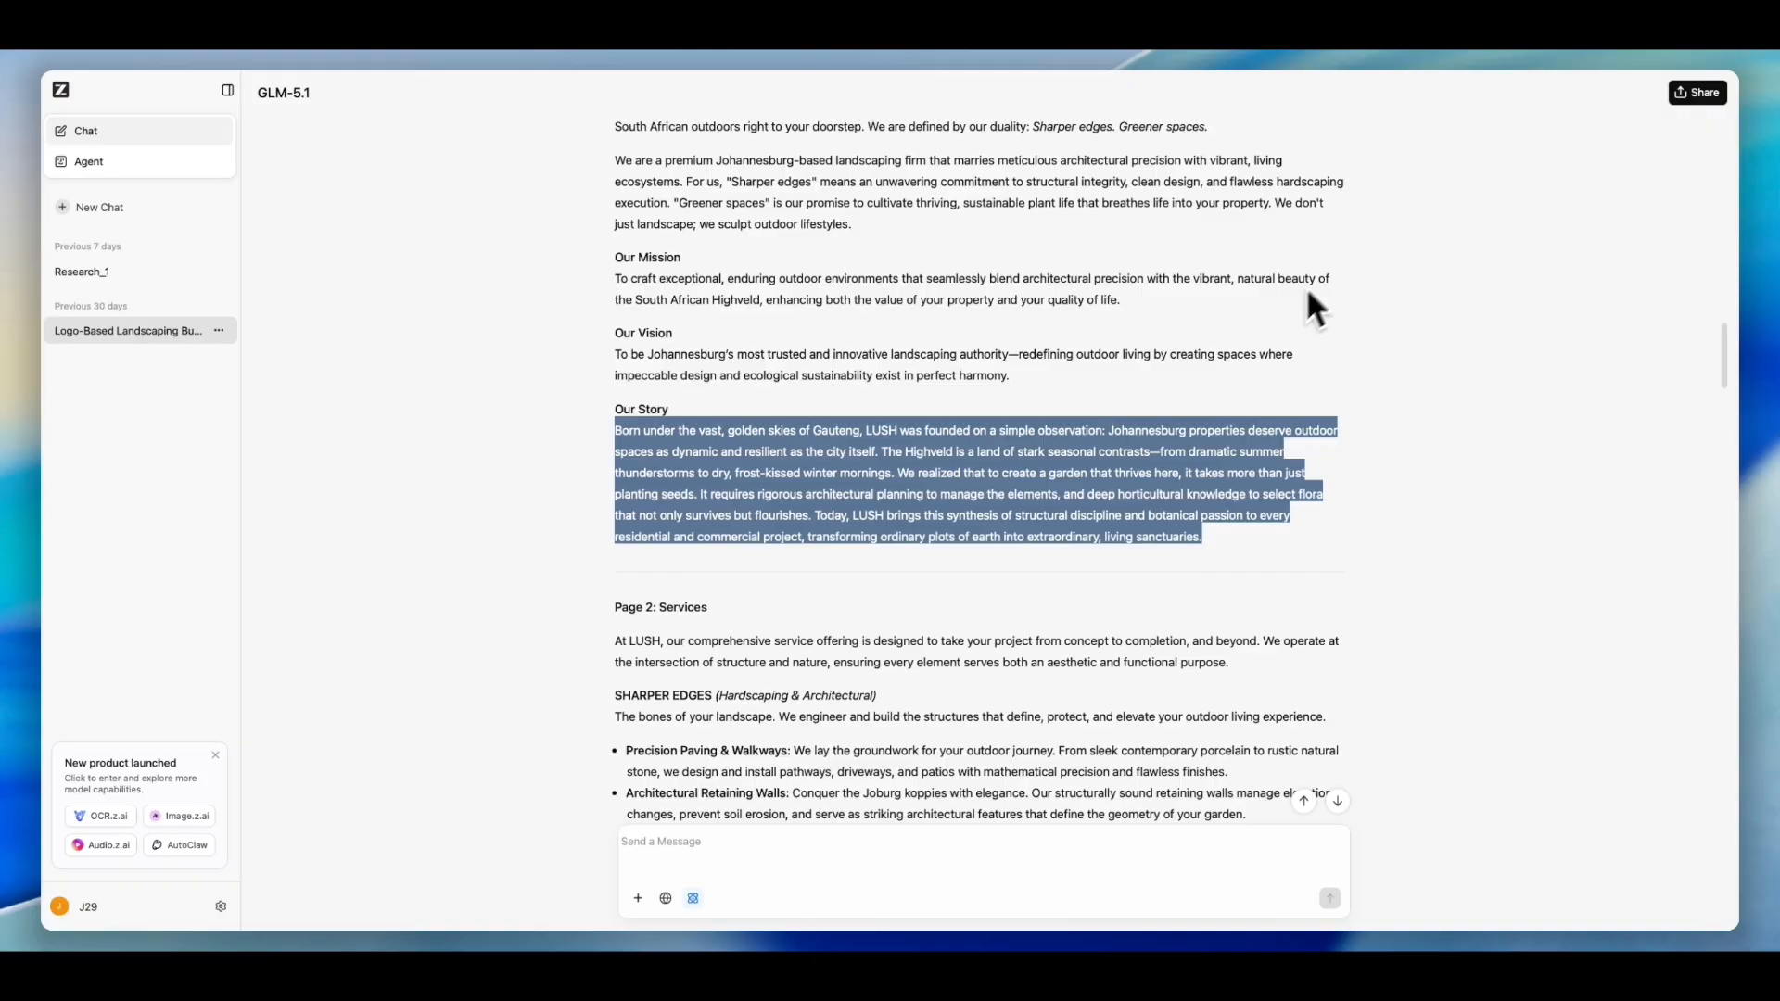
pyautogui.scroll(-5, 1208, 378)
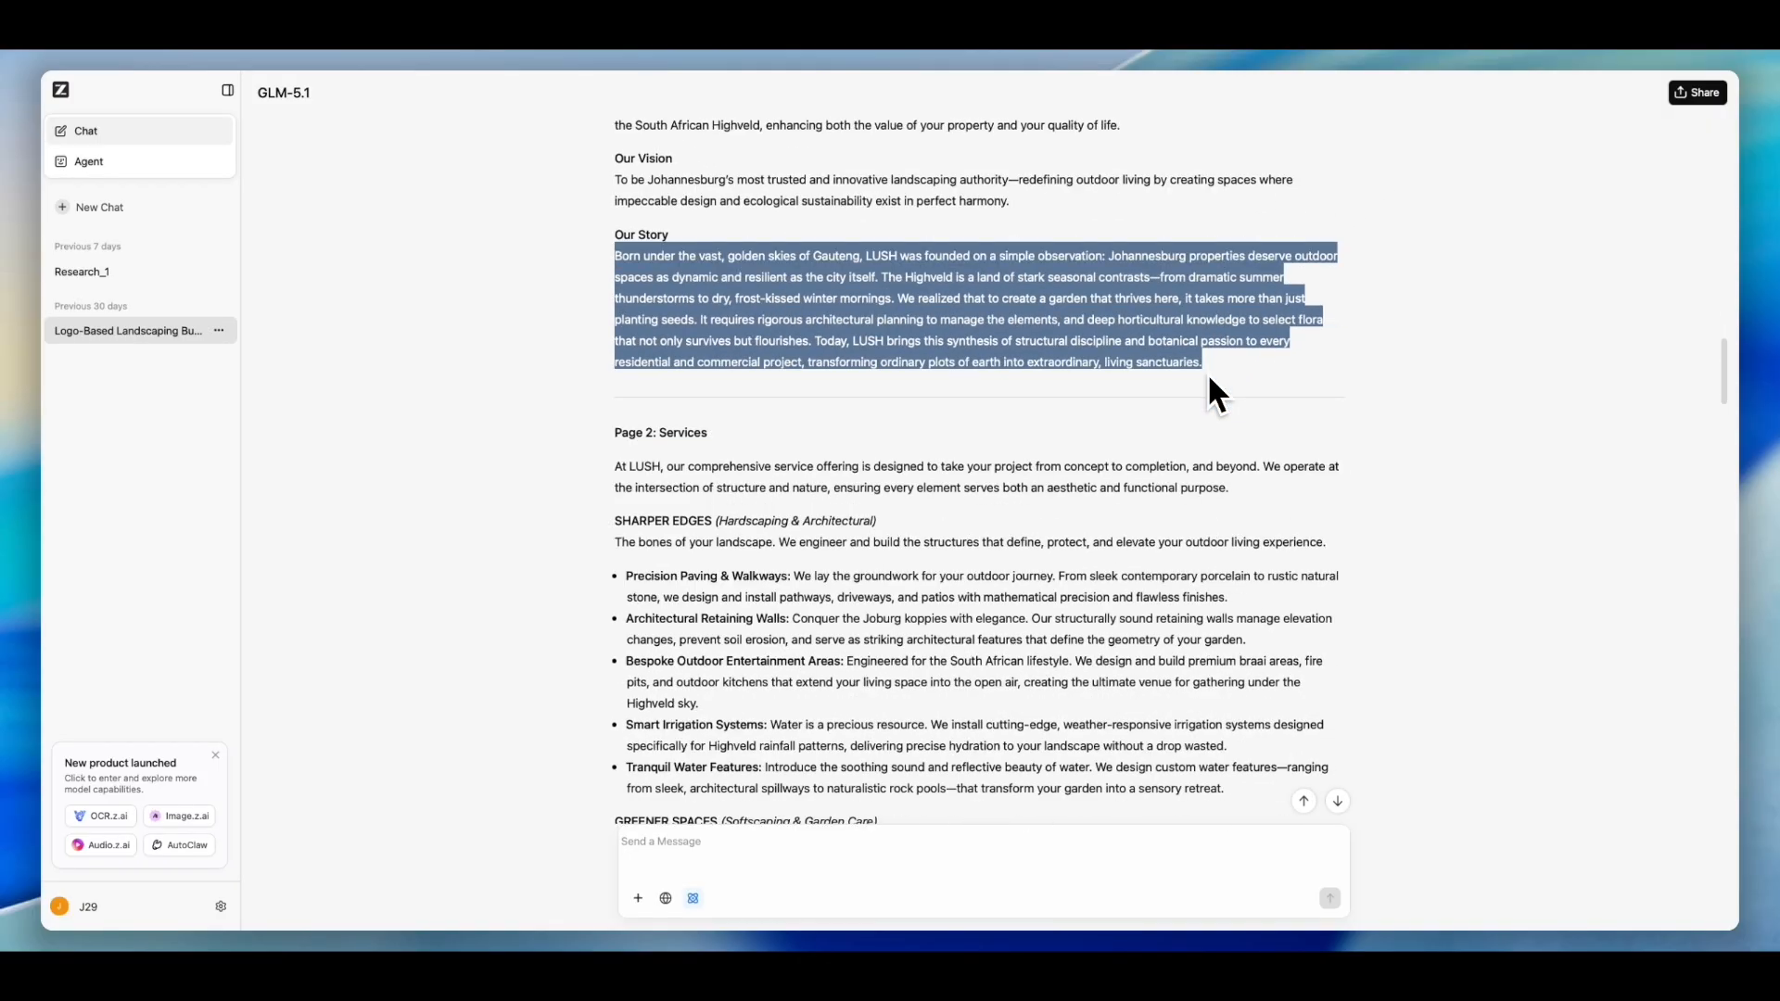
pyautogui.scroll(-2, 1208, 380)
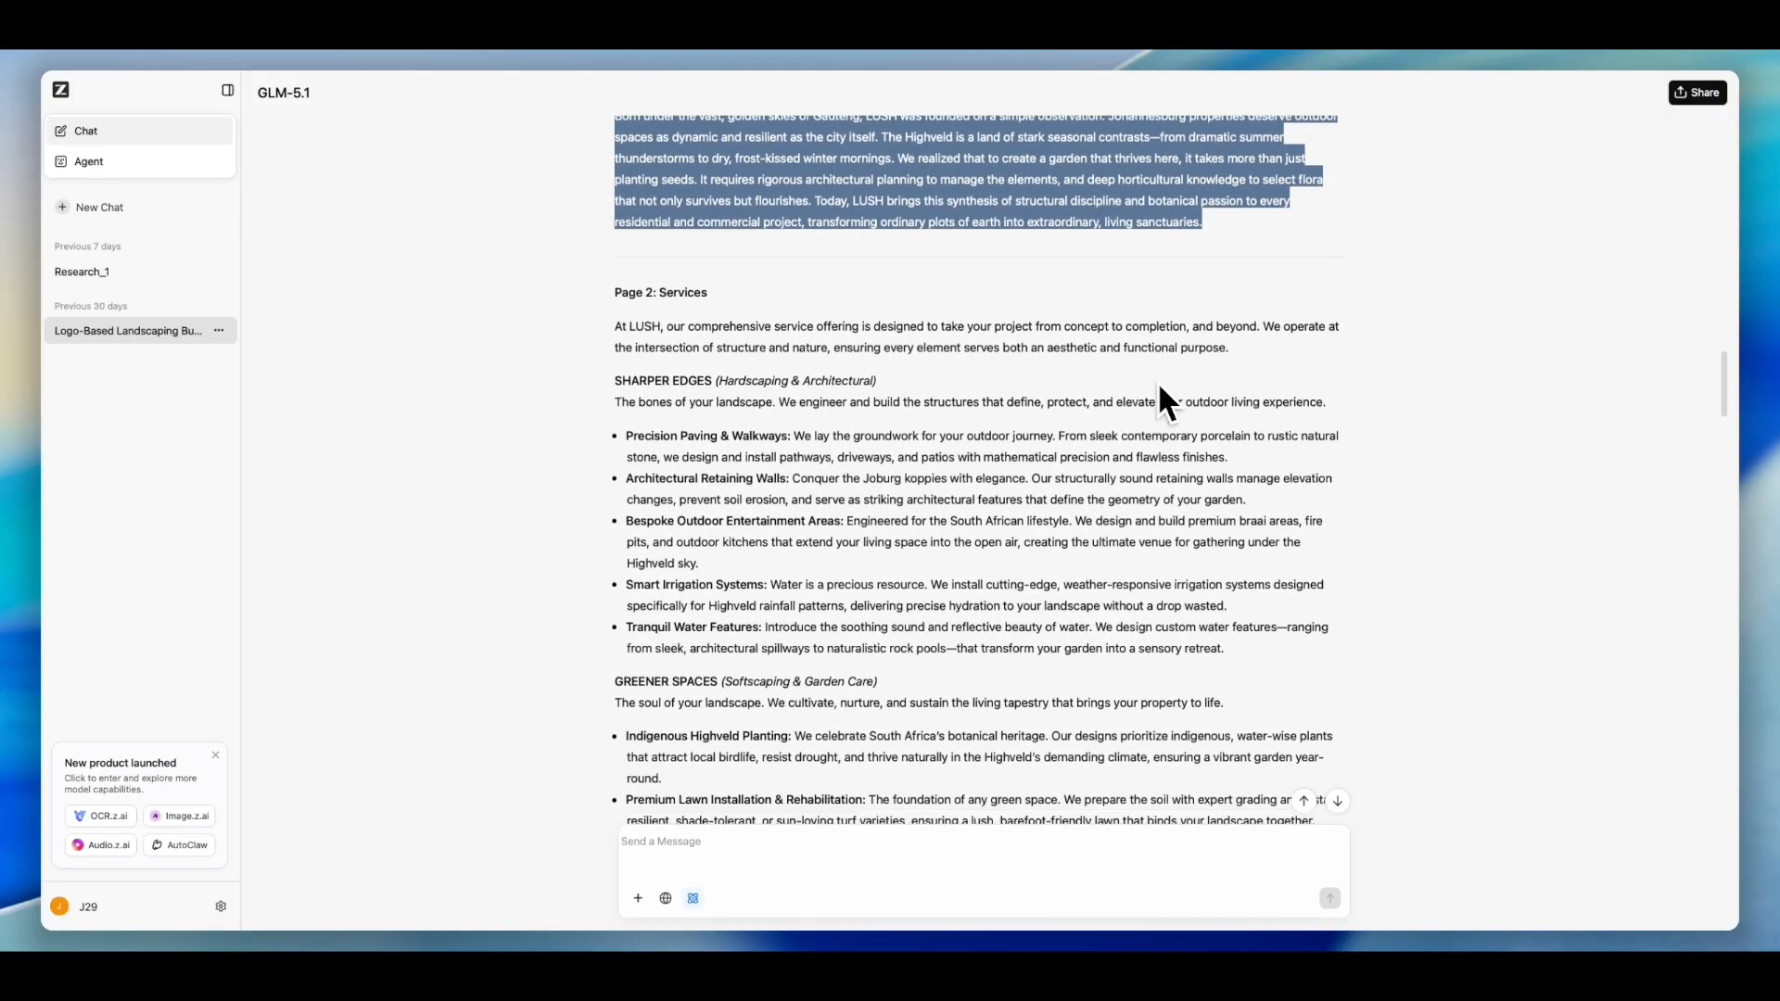
pyautogui.scroll(-1, 1158, 387)
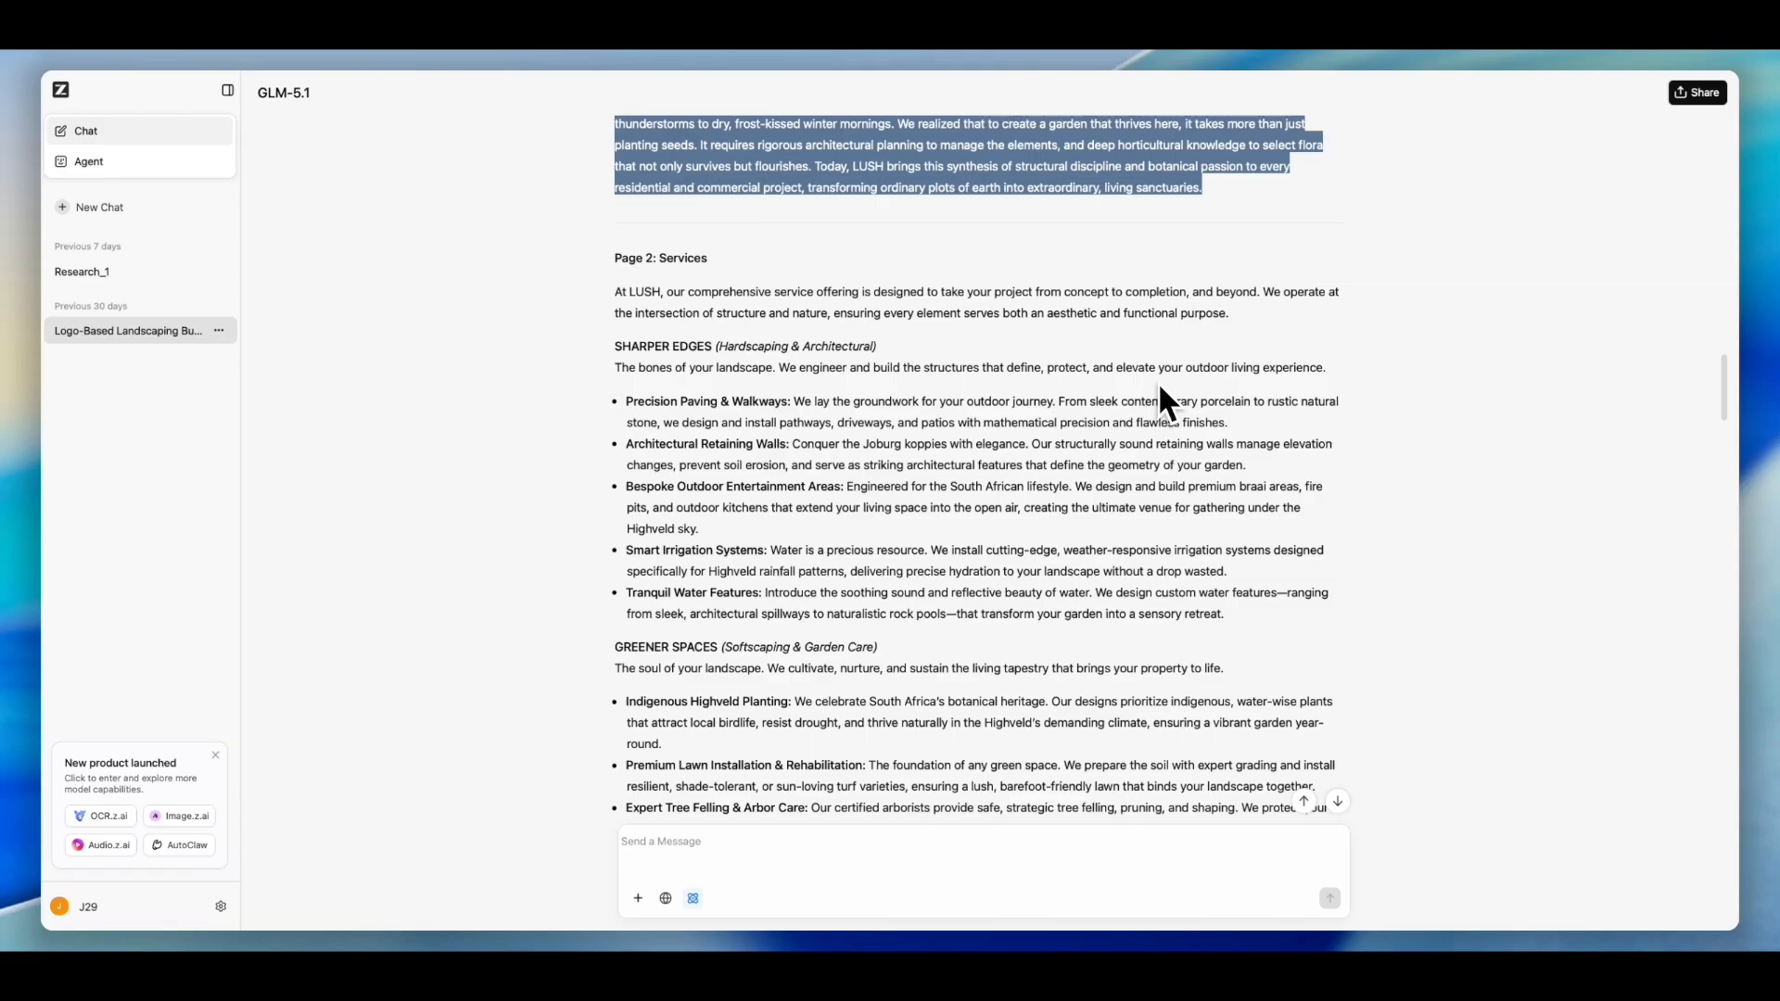
pyautogui.scroll(-1, 1159, 400)
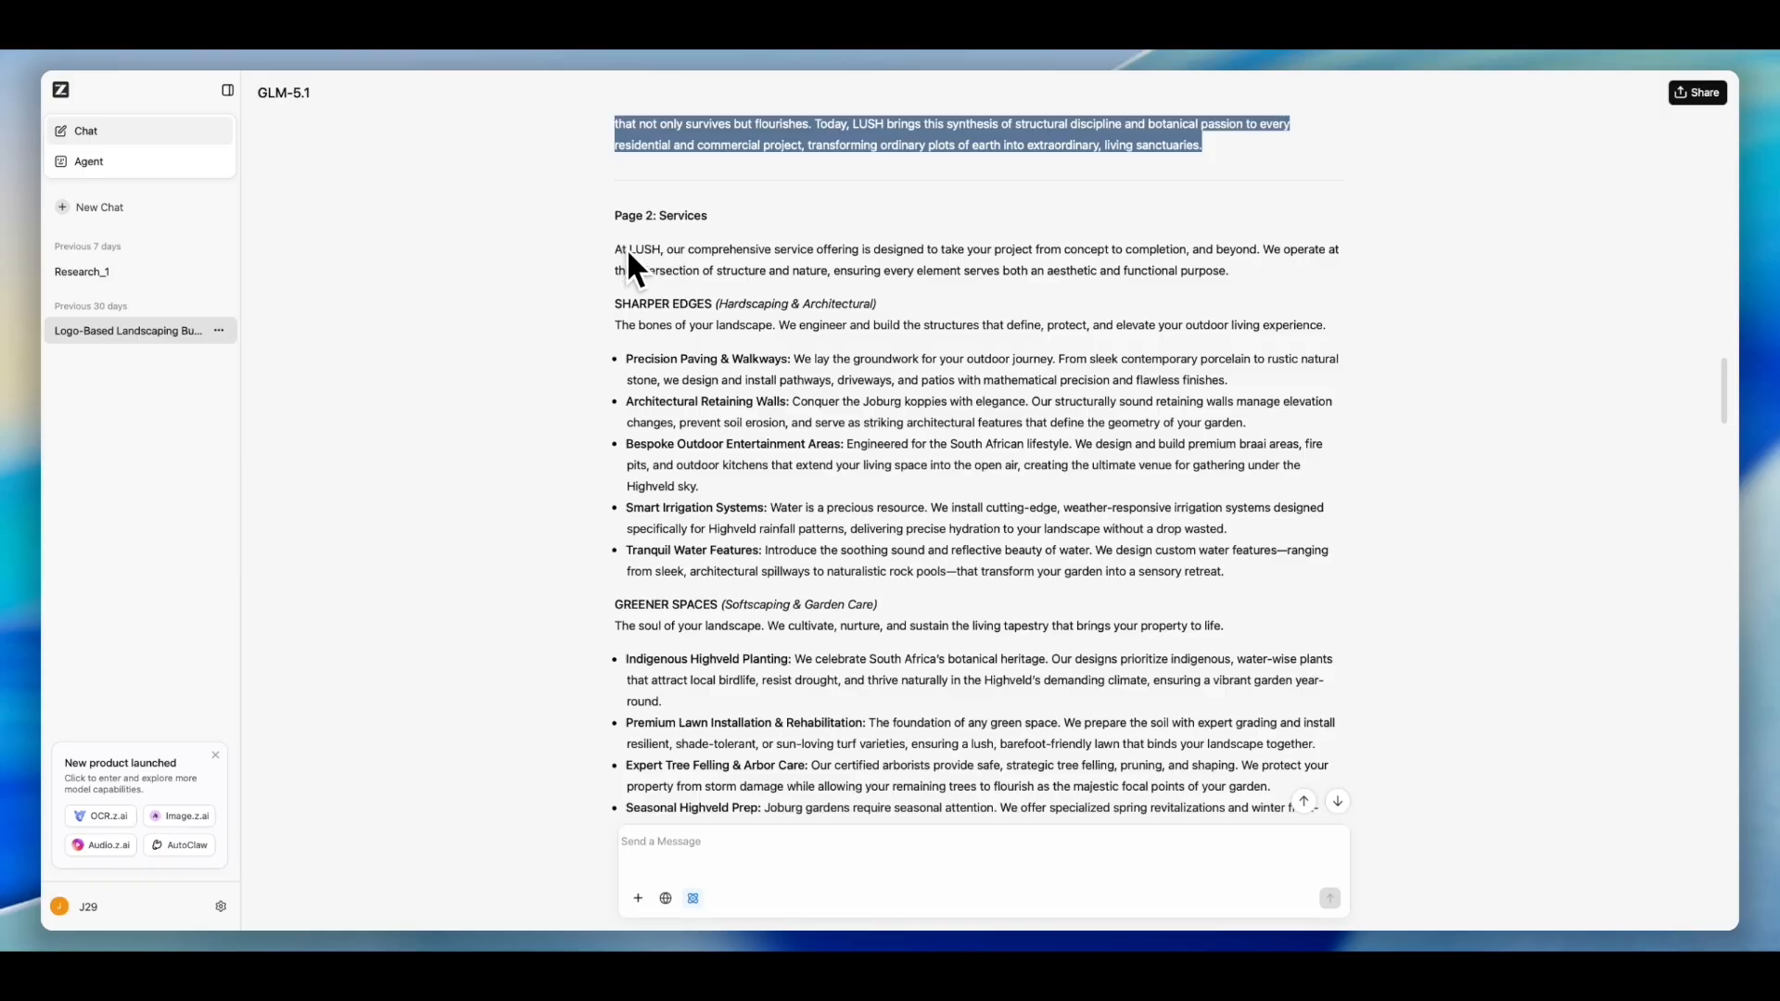
pyautogui.scroll(-1, 773, 315)
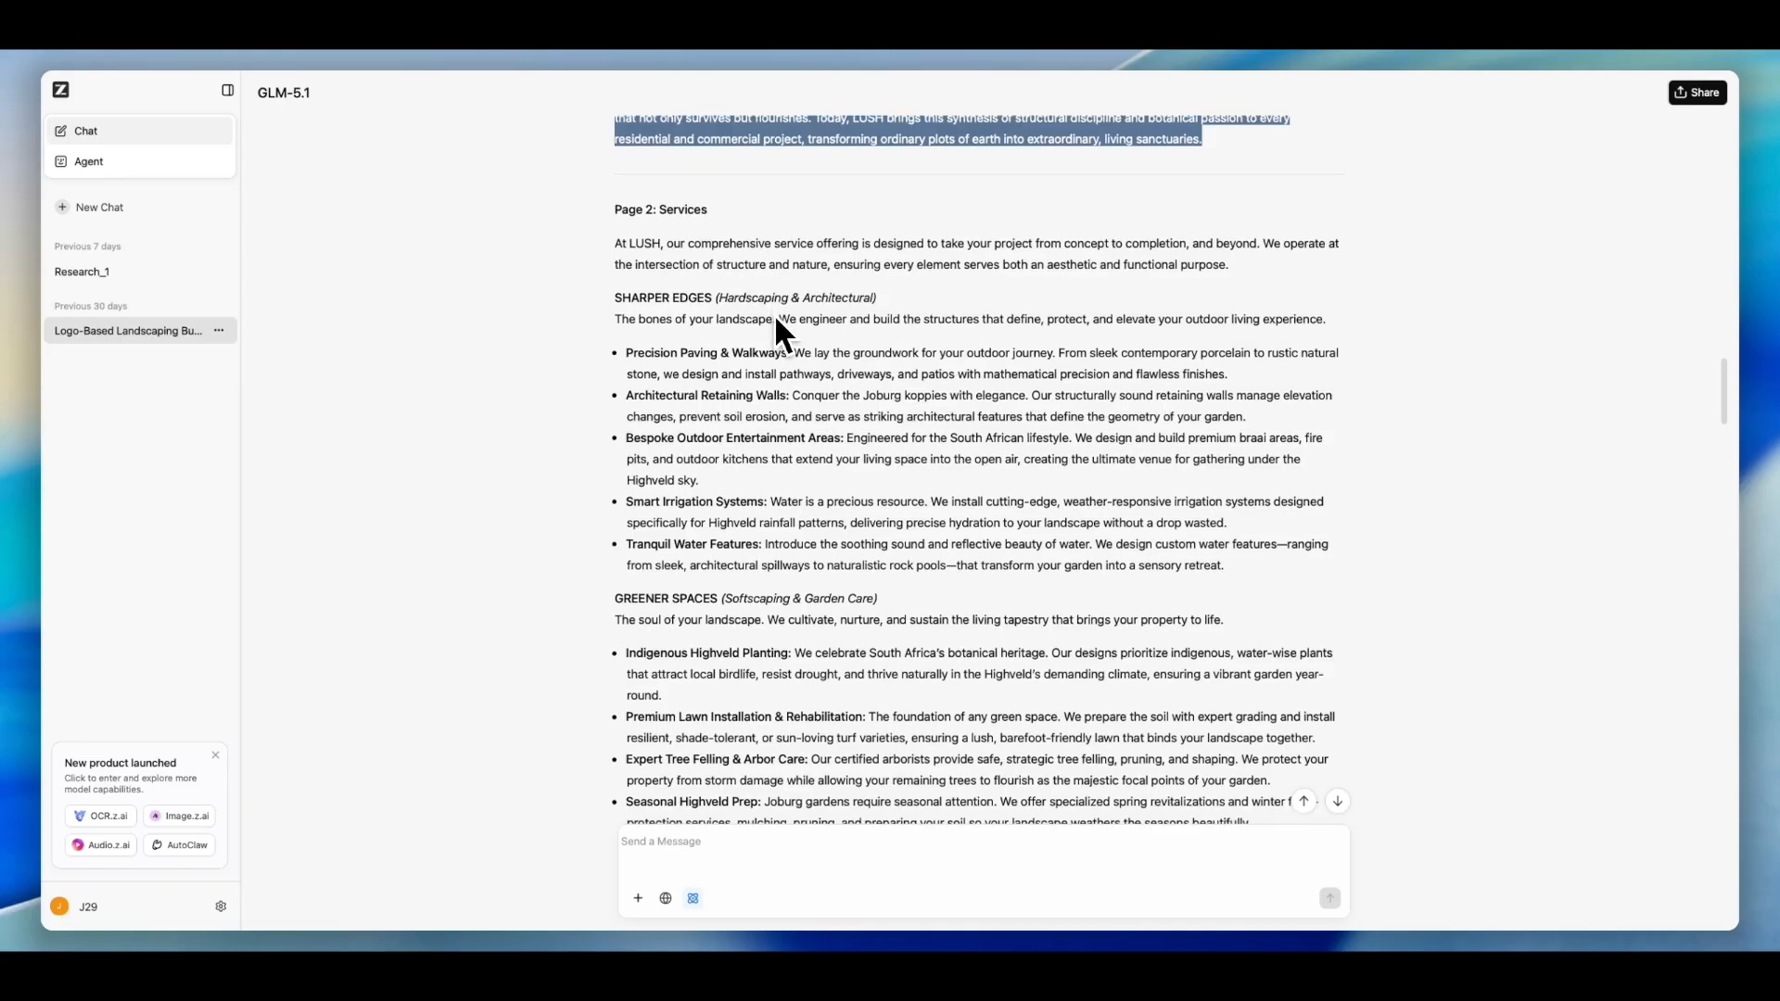
pyautogui.scroll(-2, 820, 342)
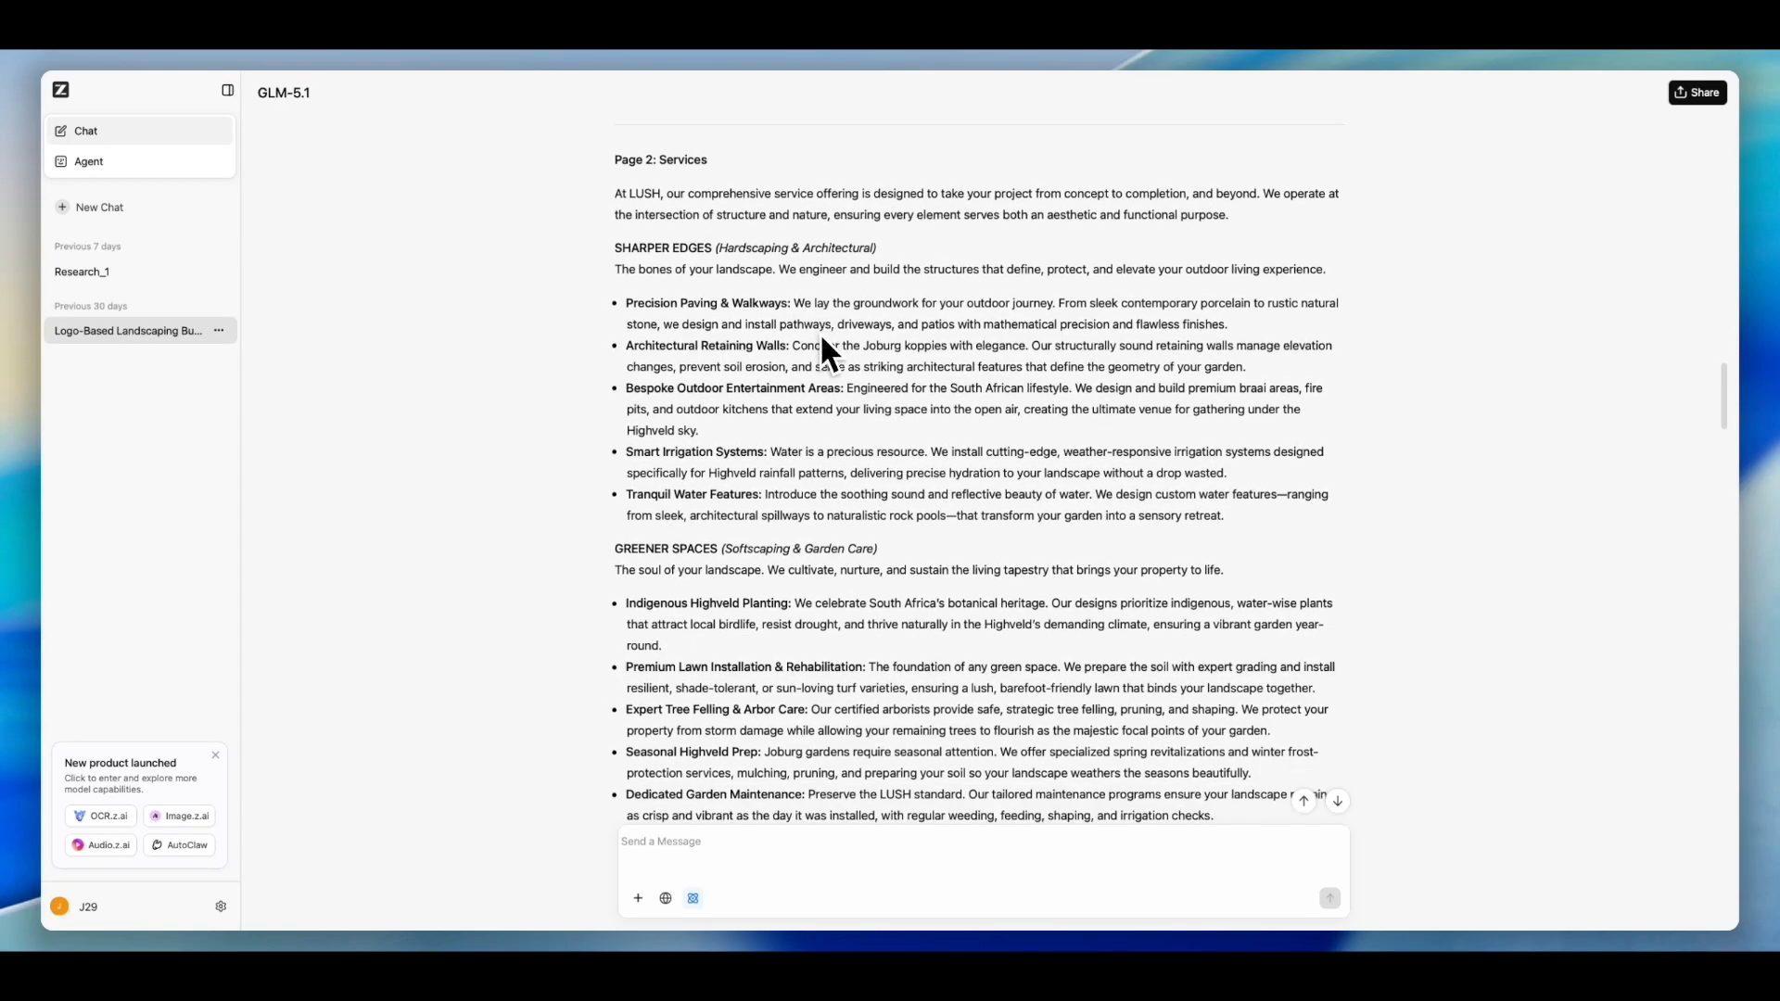
pyautogui.scroll(-2, 823, 338)
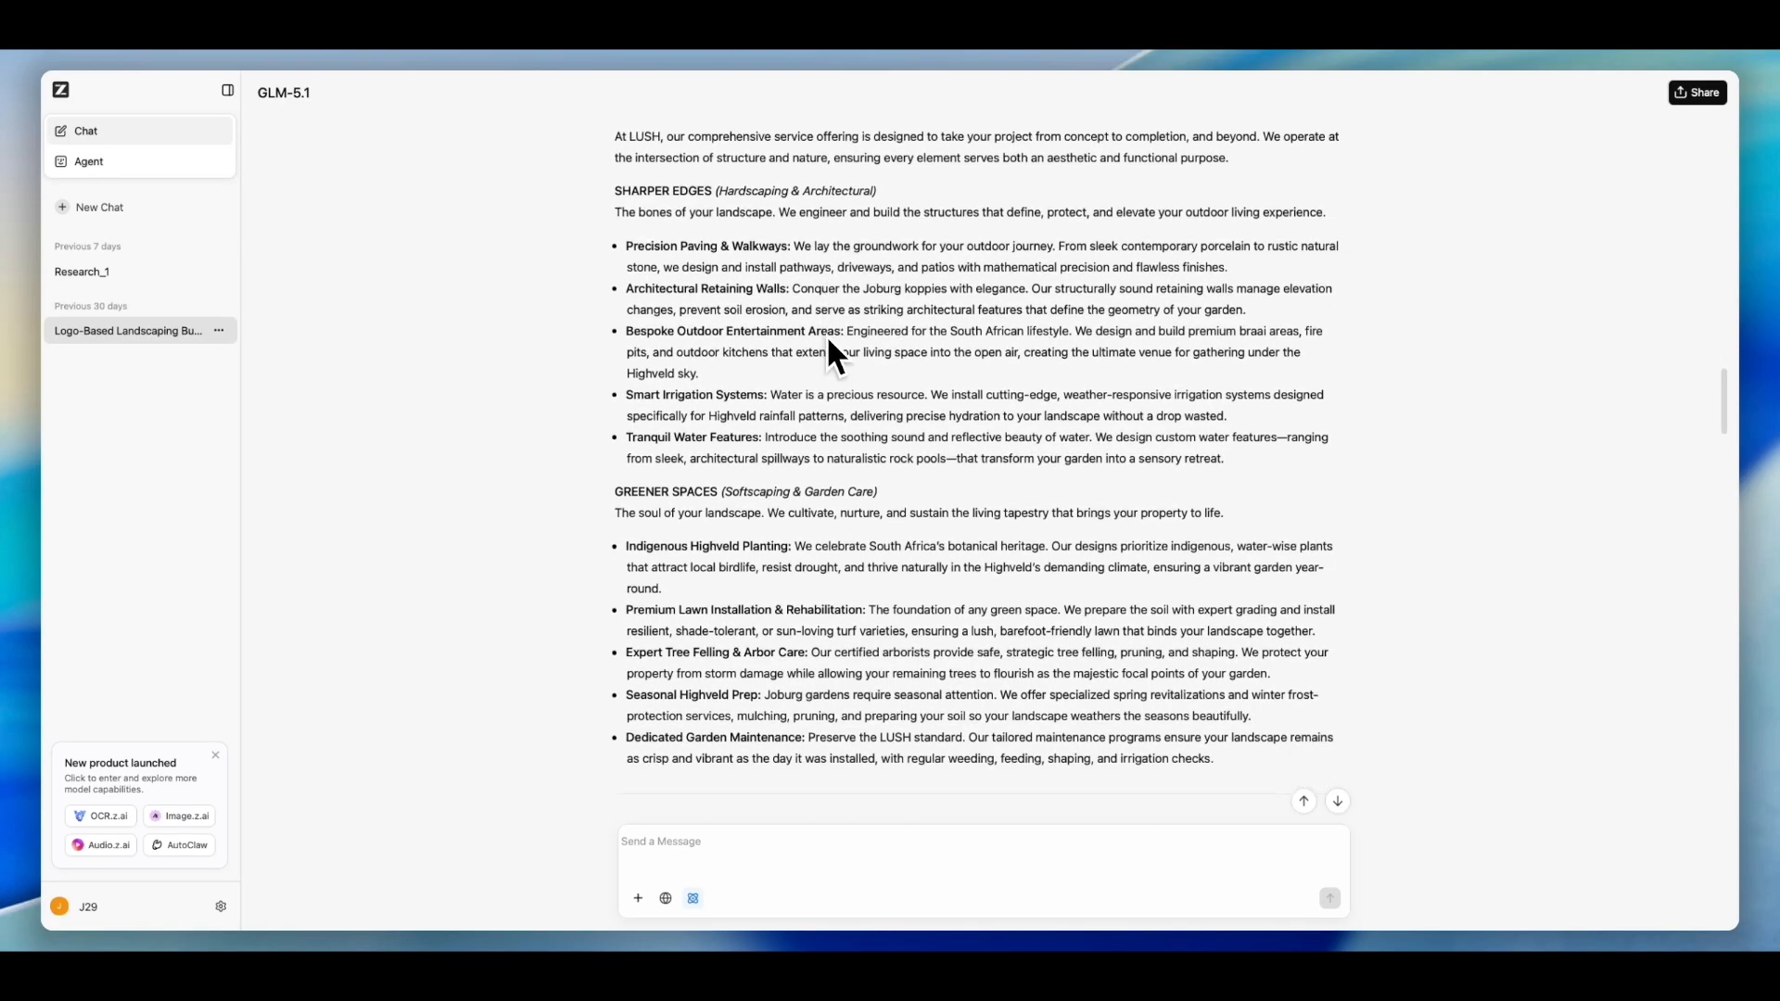
pyautogui.scroll(4, 776, 301)
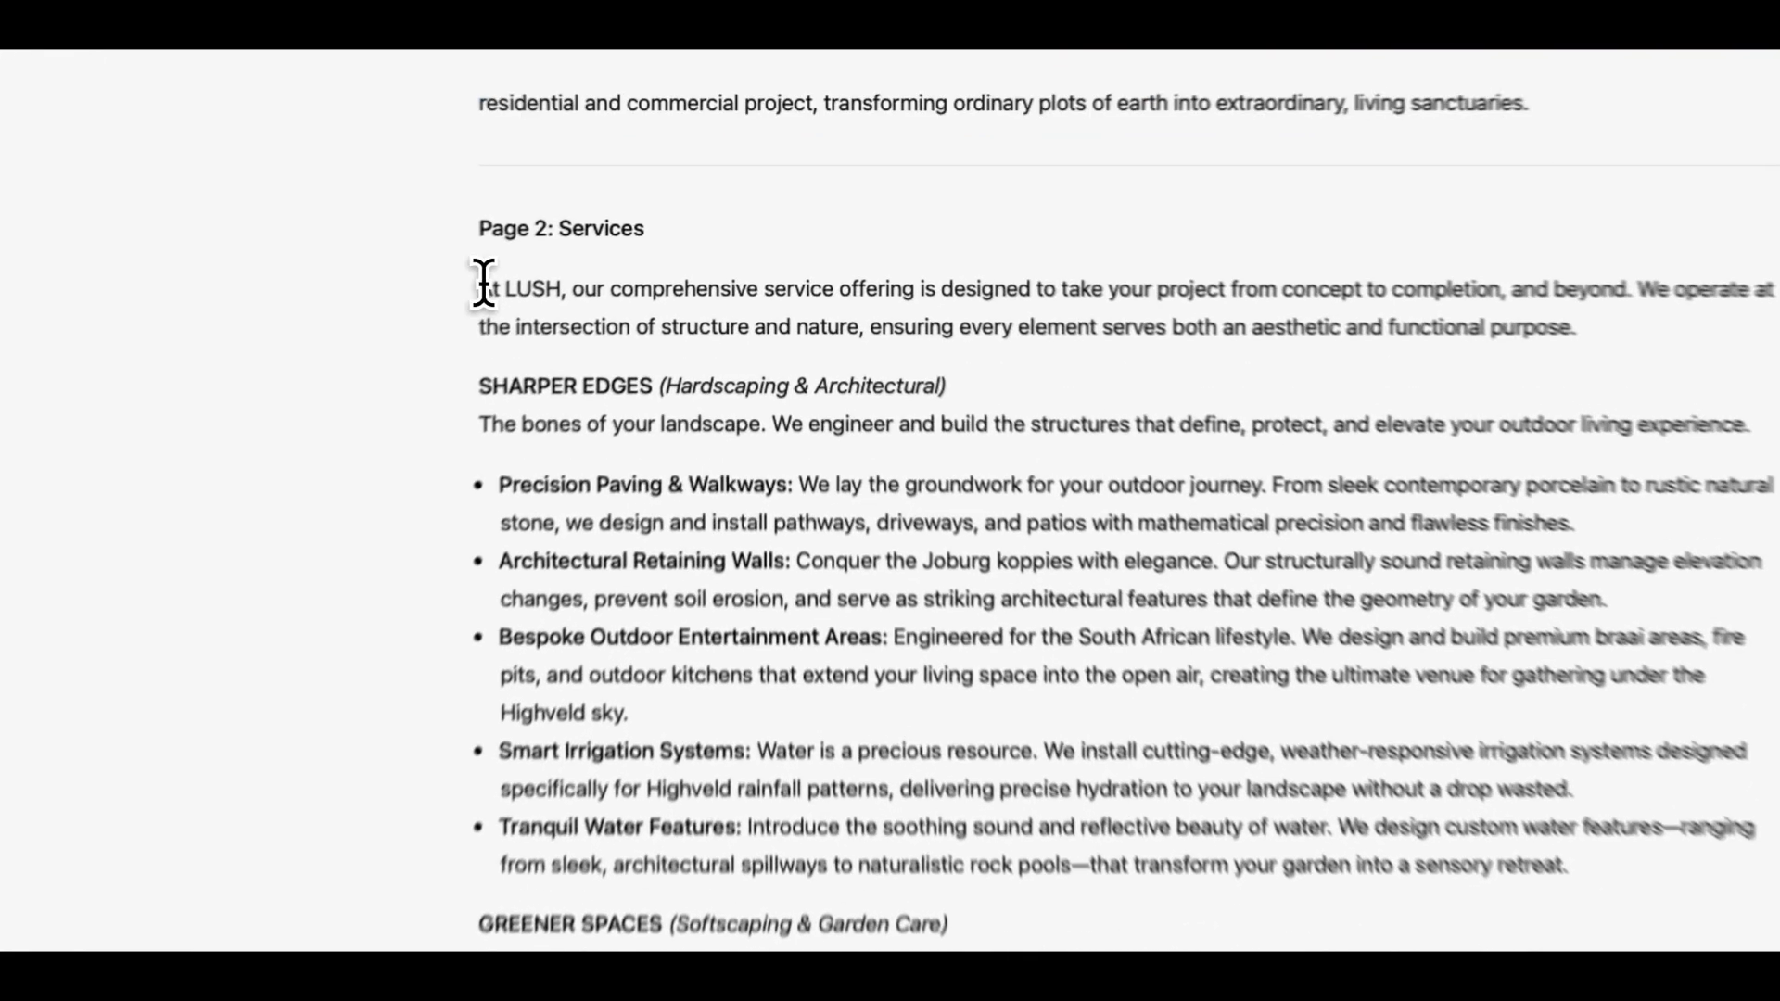
pyautogui.moveTo(617, 230); pyautogui.dragTo(1202, 529)
pyautogui.moveTo(1335, 776); pyautogui.dragTo(1385, 834)
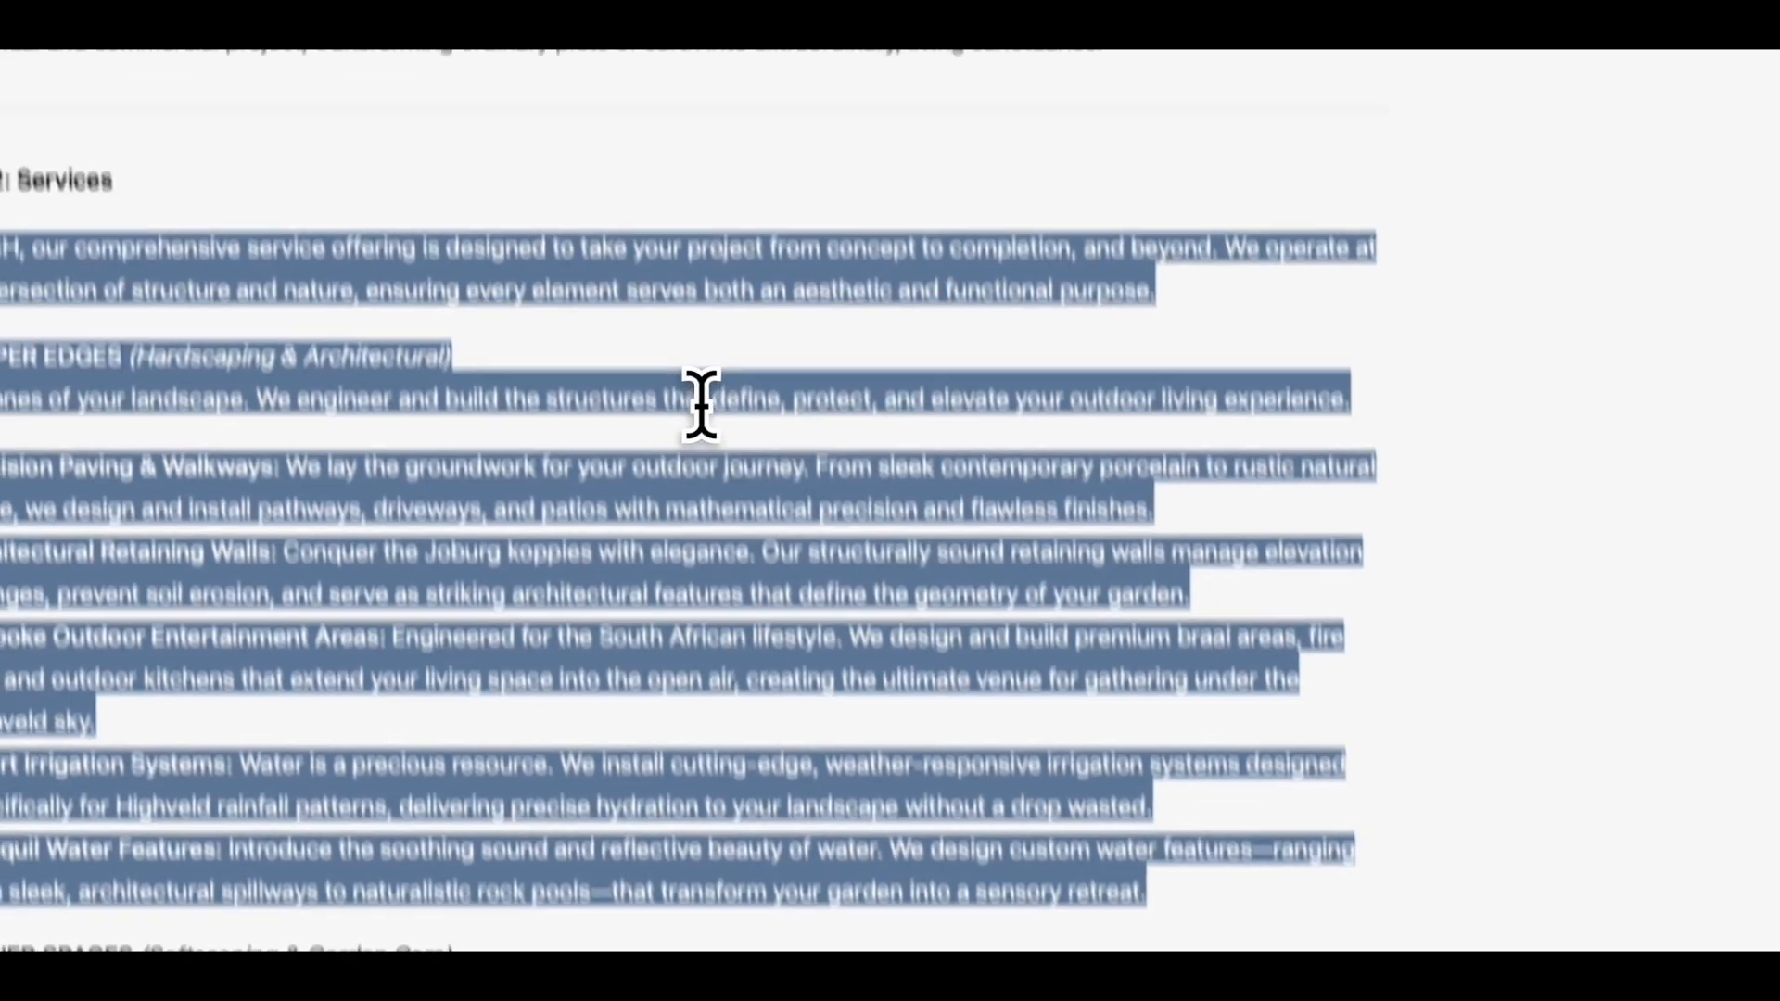
pyautogui.rightClick(674, 239)
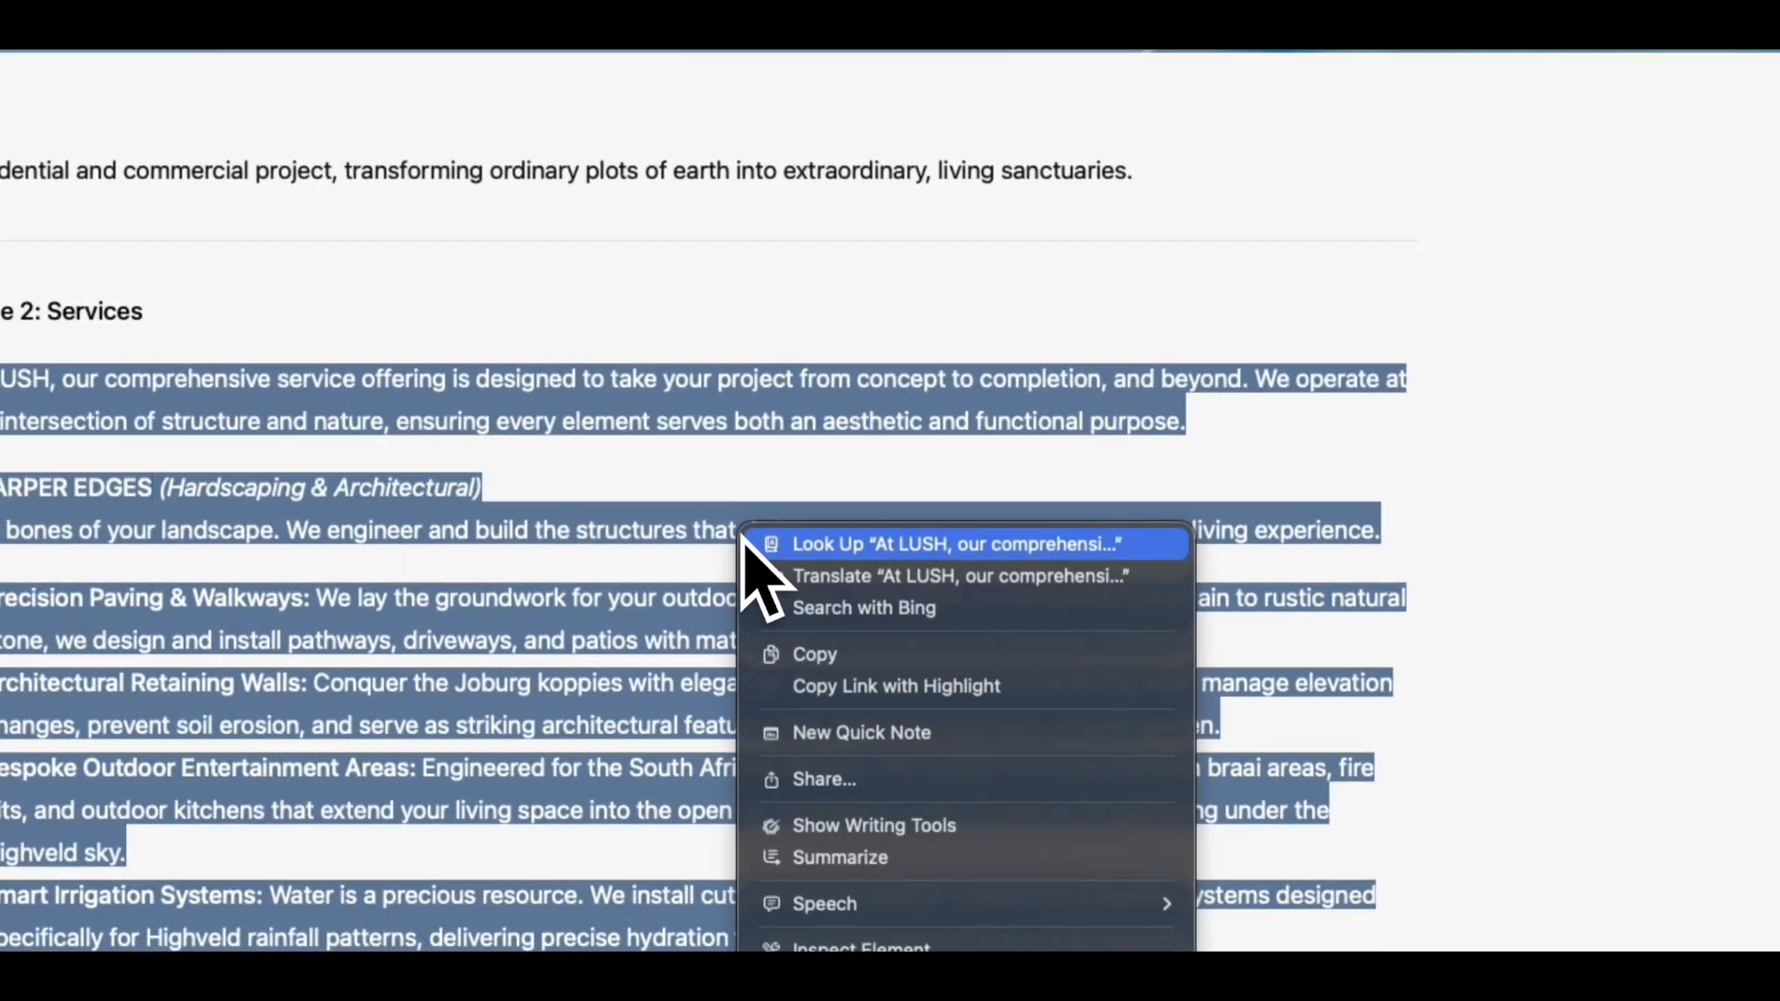
pyautogui.click(821, 670)
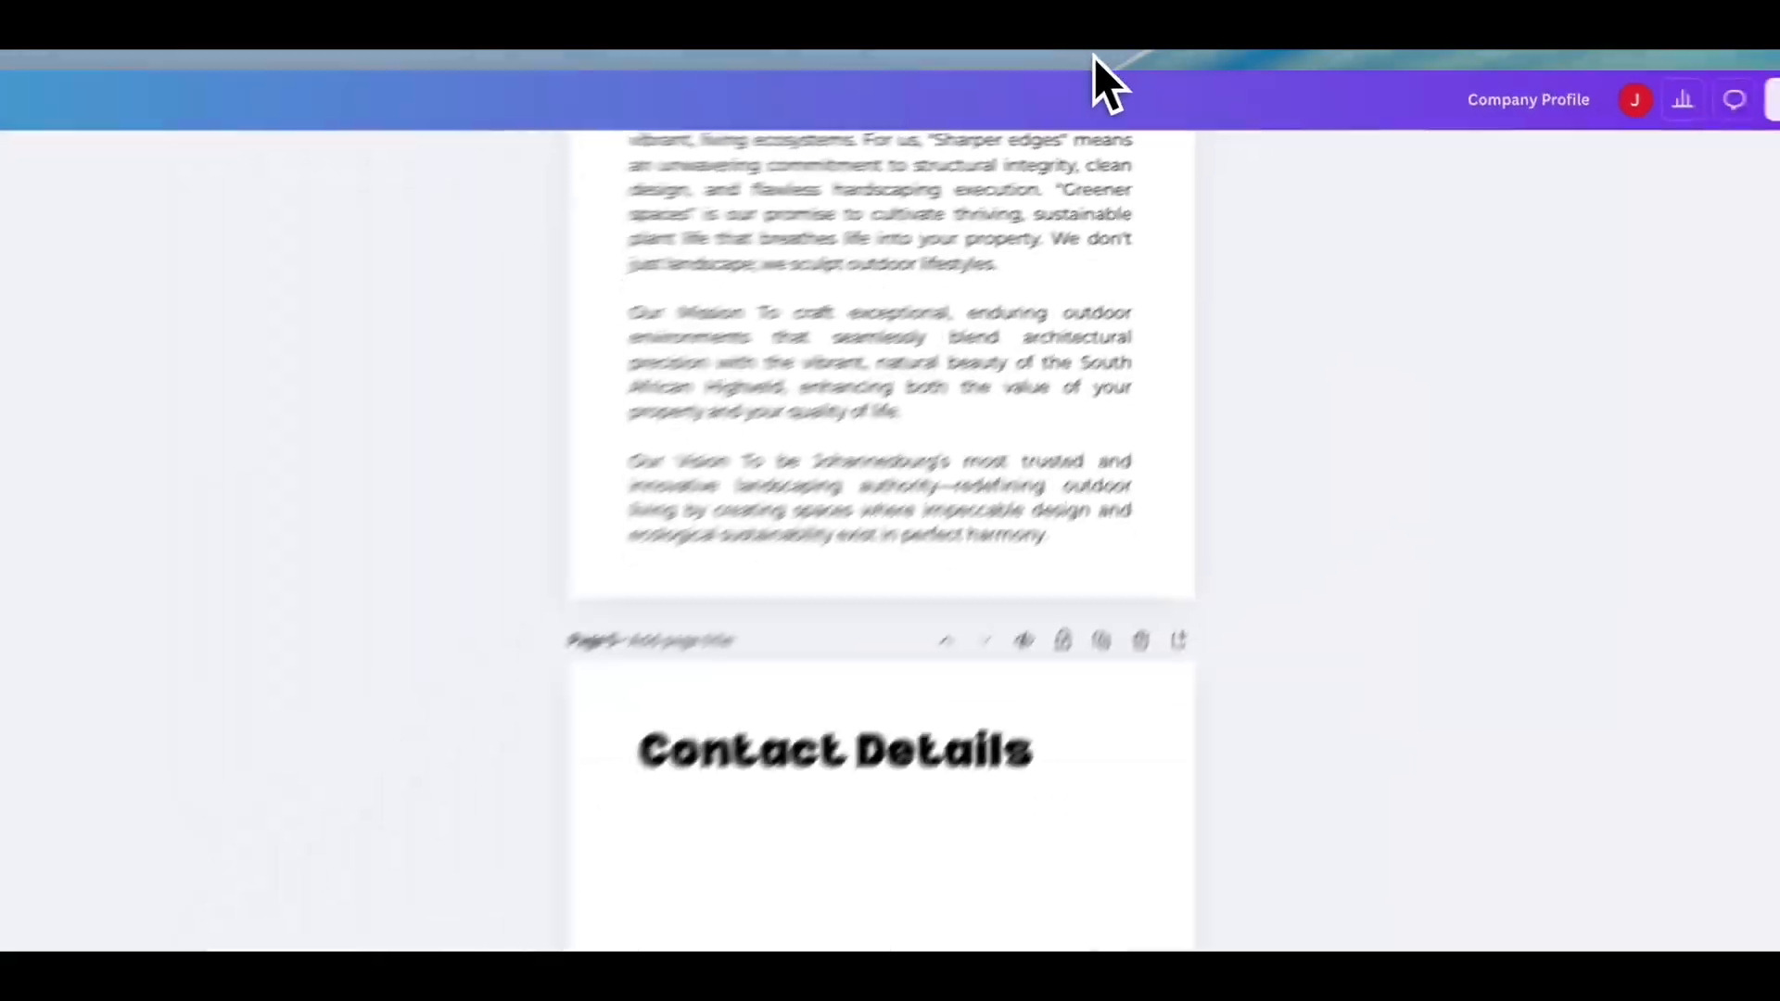
# - Duplicate the About Us page and retitle the copy's heading to Services
pyautogui.scroll(5, 1121, 447)
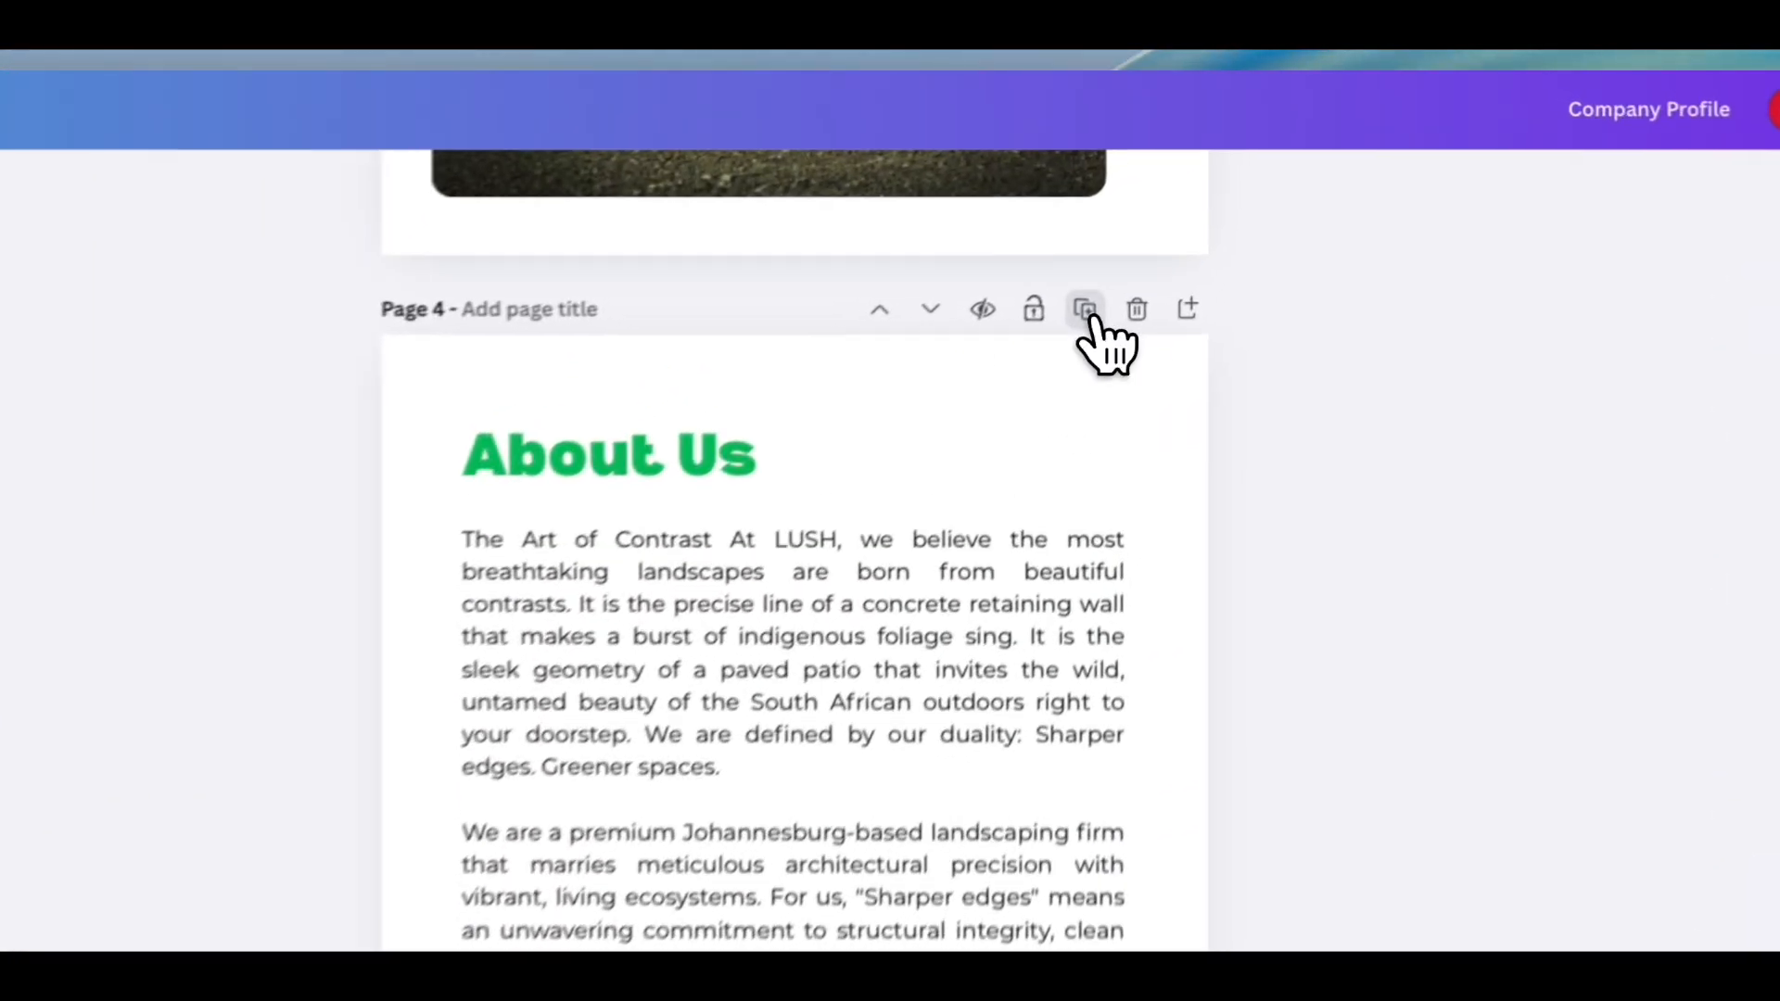
pyautogui.click(1087, 314)
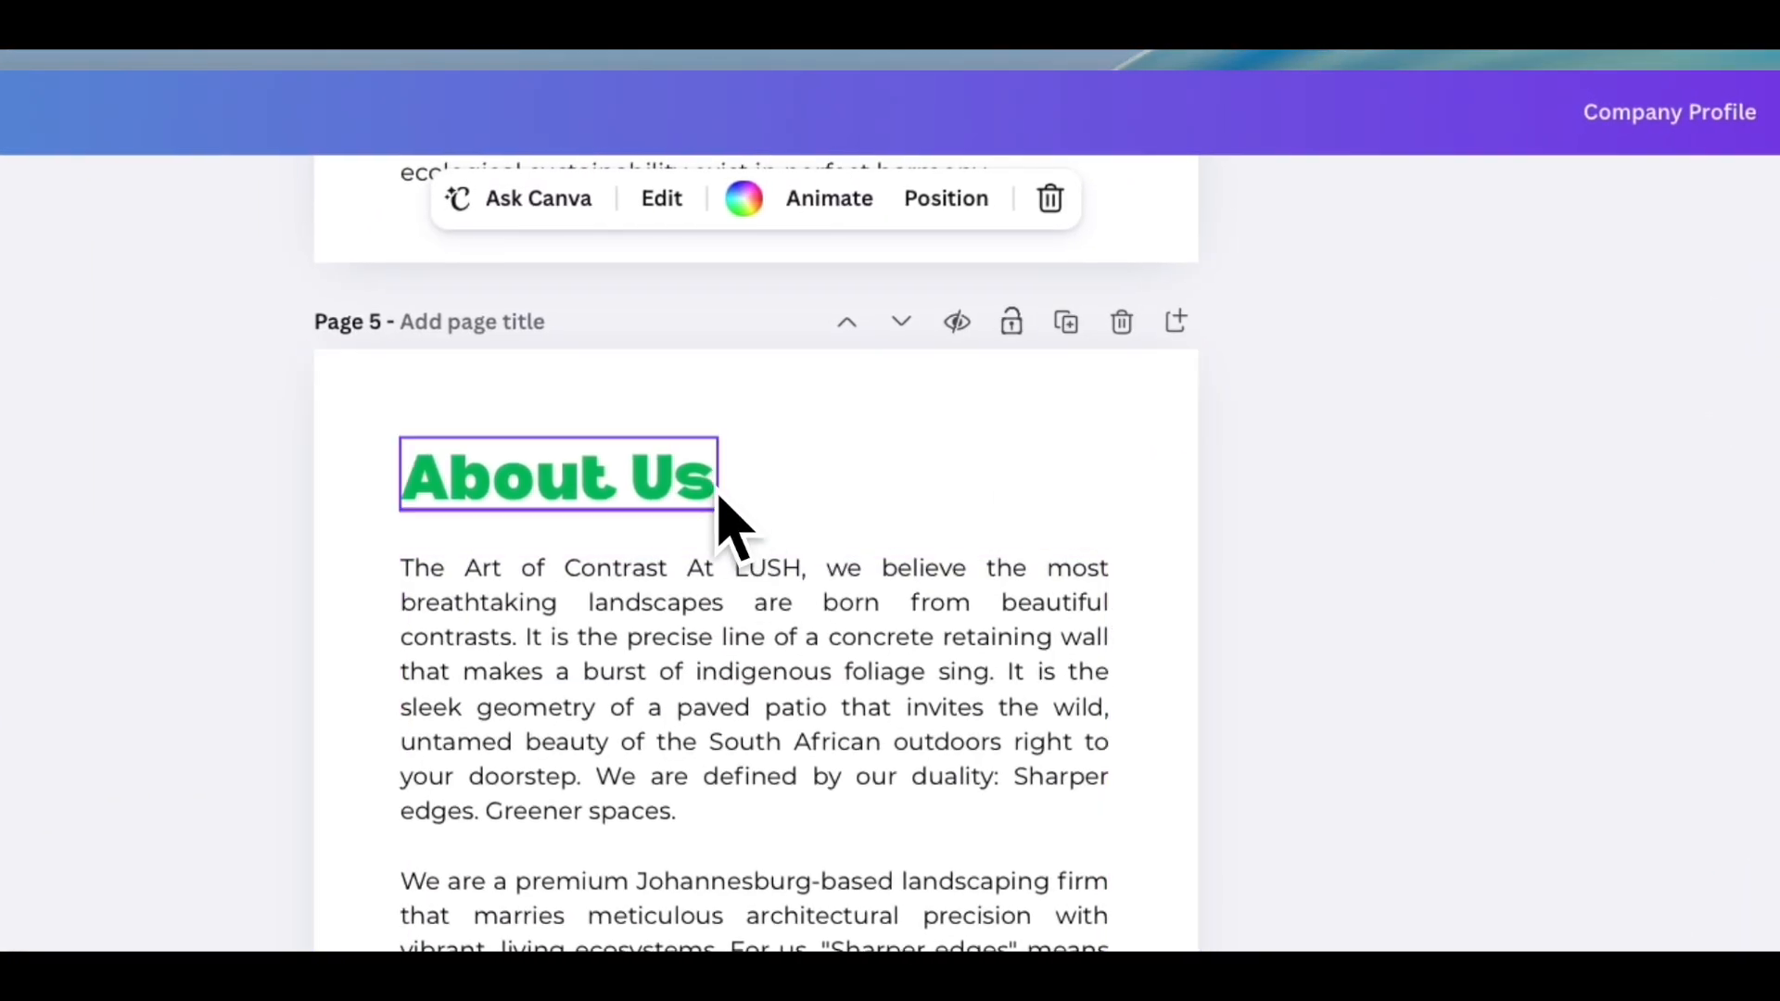
pyautogui.doubleClick(712, 491)
pyautogui.write('Servi')
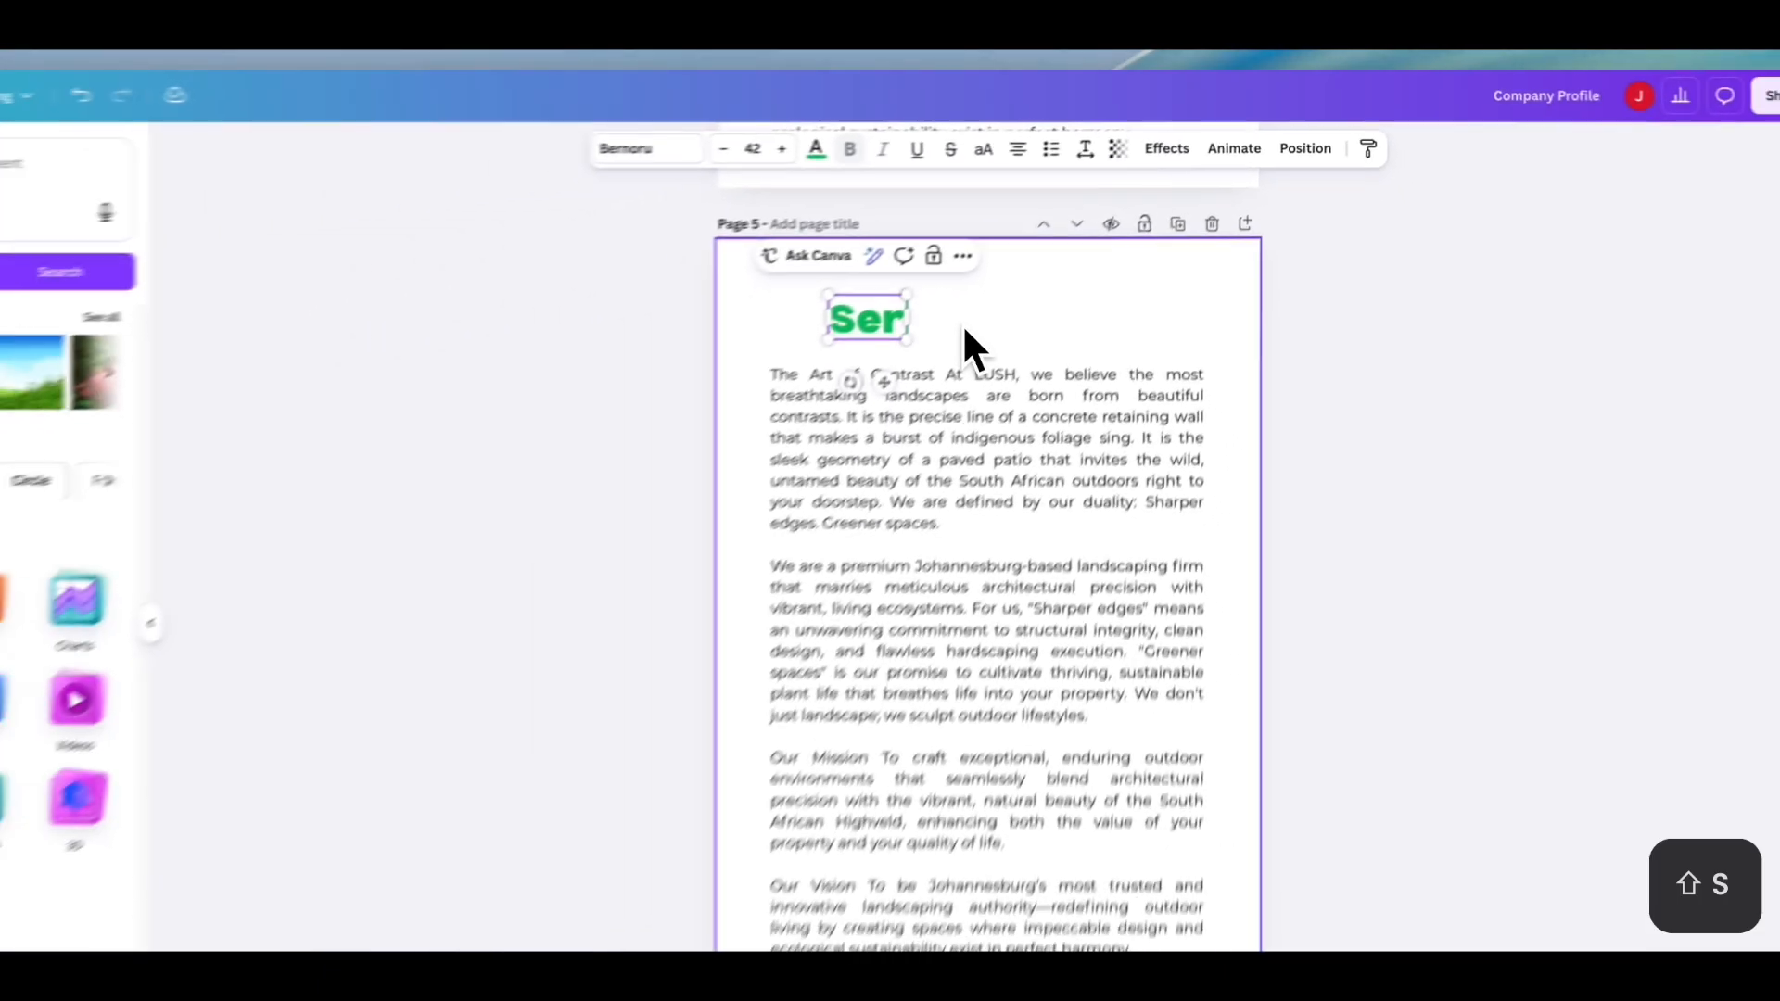
pyautogui.write('ces')
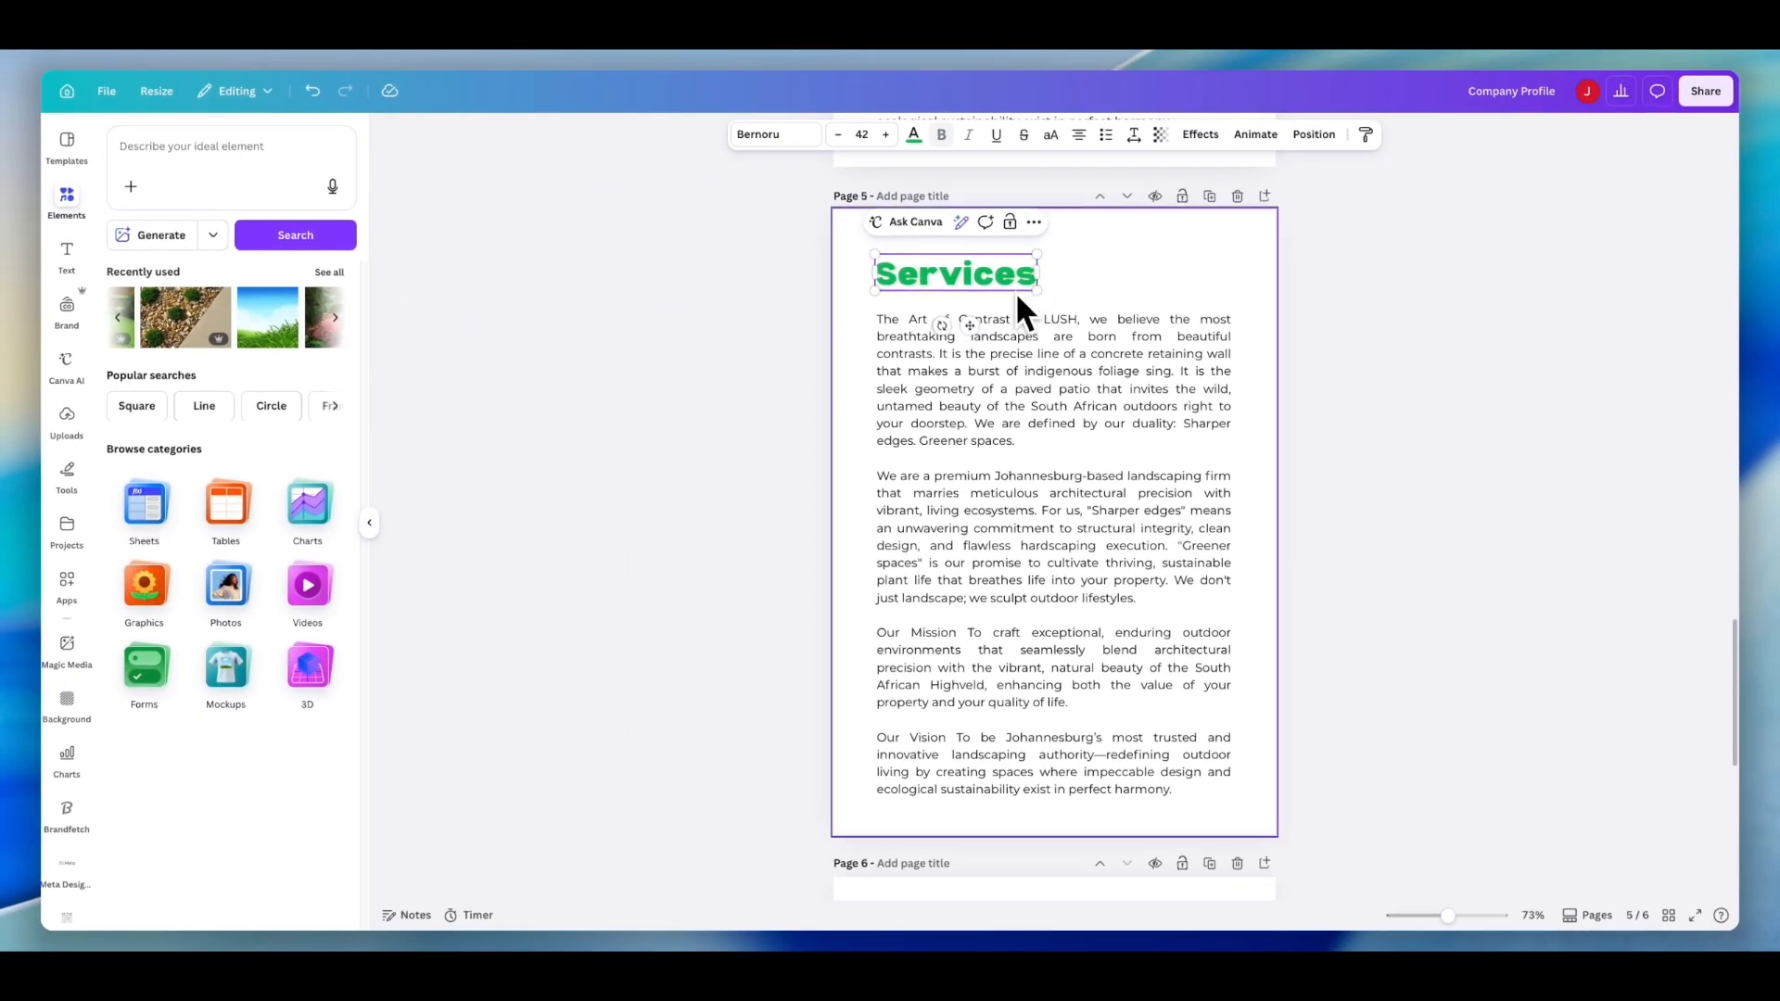
# - Delete the About Us body text from the new Services page and nudge the Services heading slightly
pyautogui.click(1040, 422)
pyautogui.press('BackSpace')
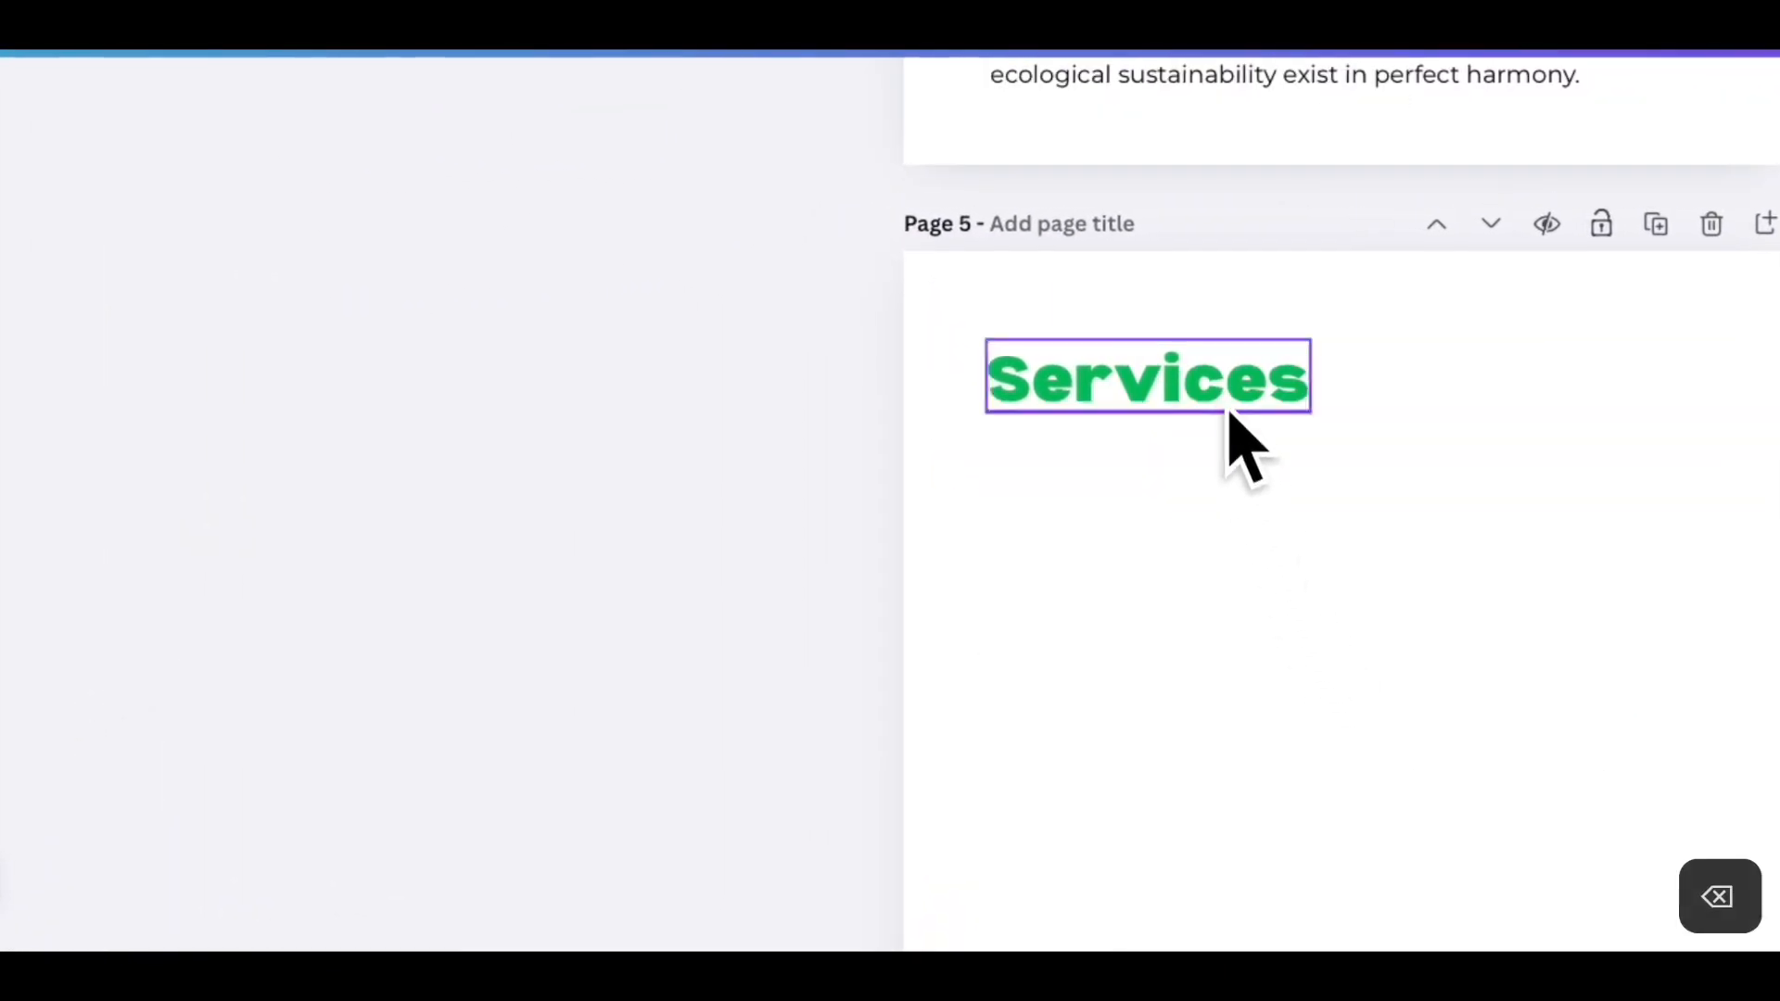
pyautogui.click(1212, 375)
pyautogui.moveTo(1212, 375); pyautogui.dragTo(1217, 371)
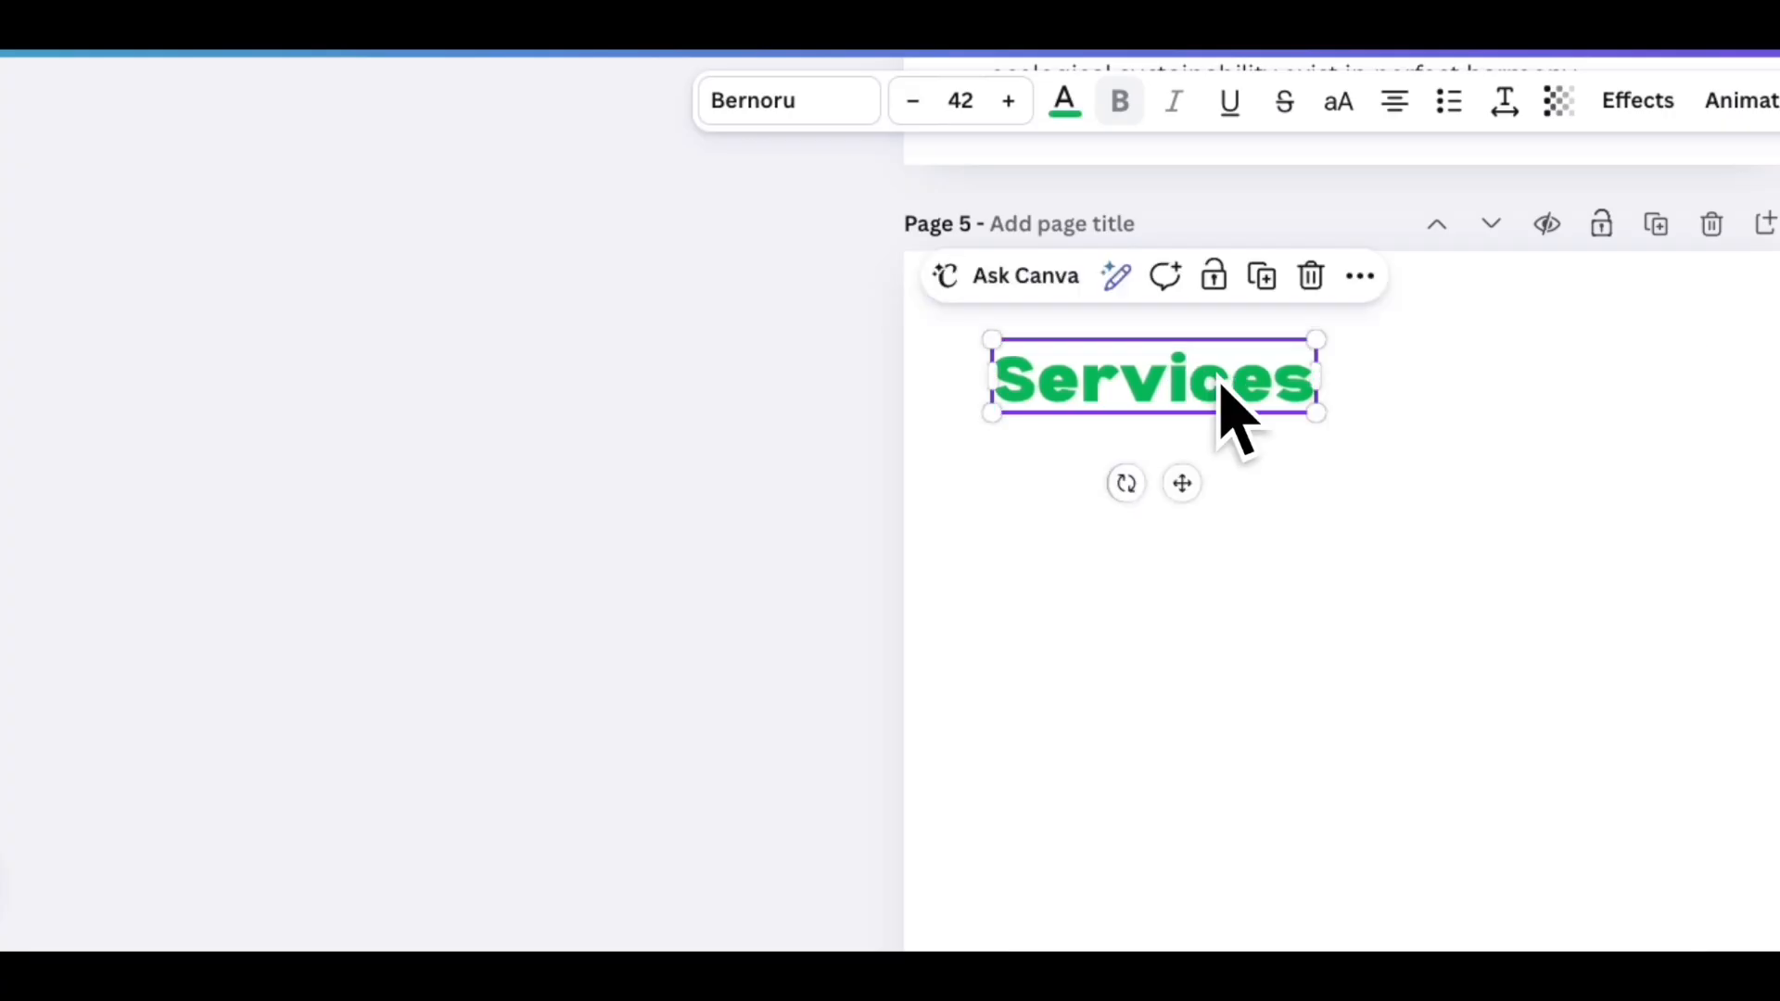
pyautogui.click(1279, 608)
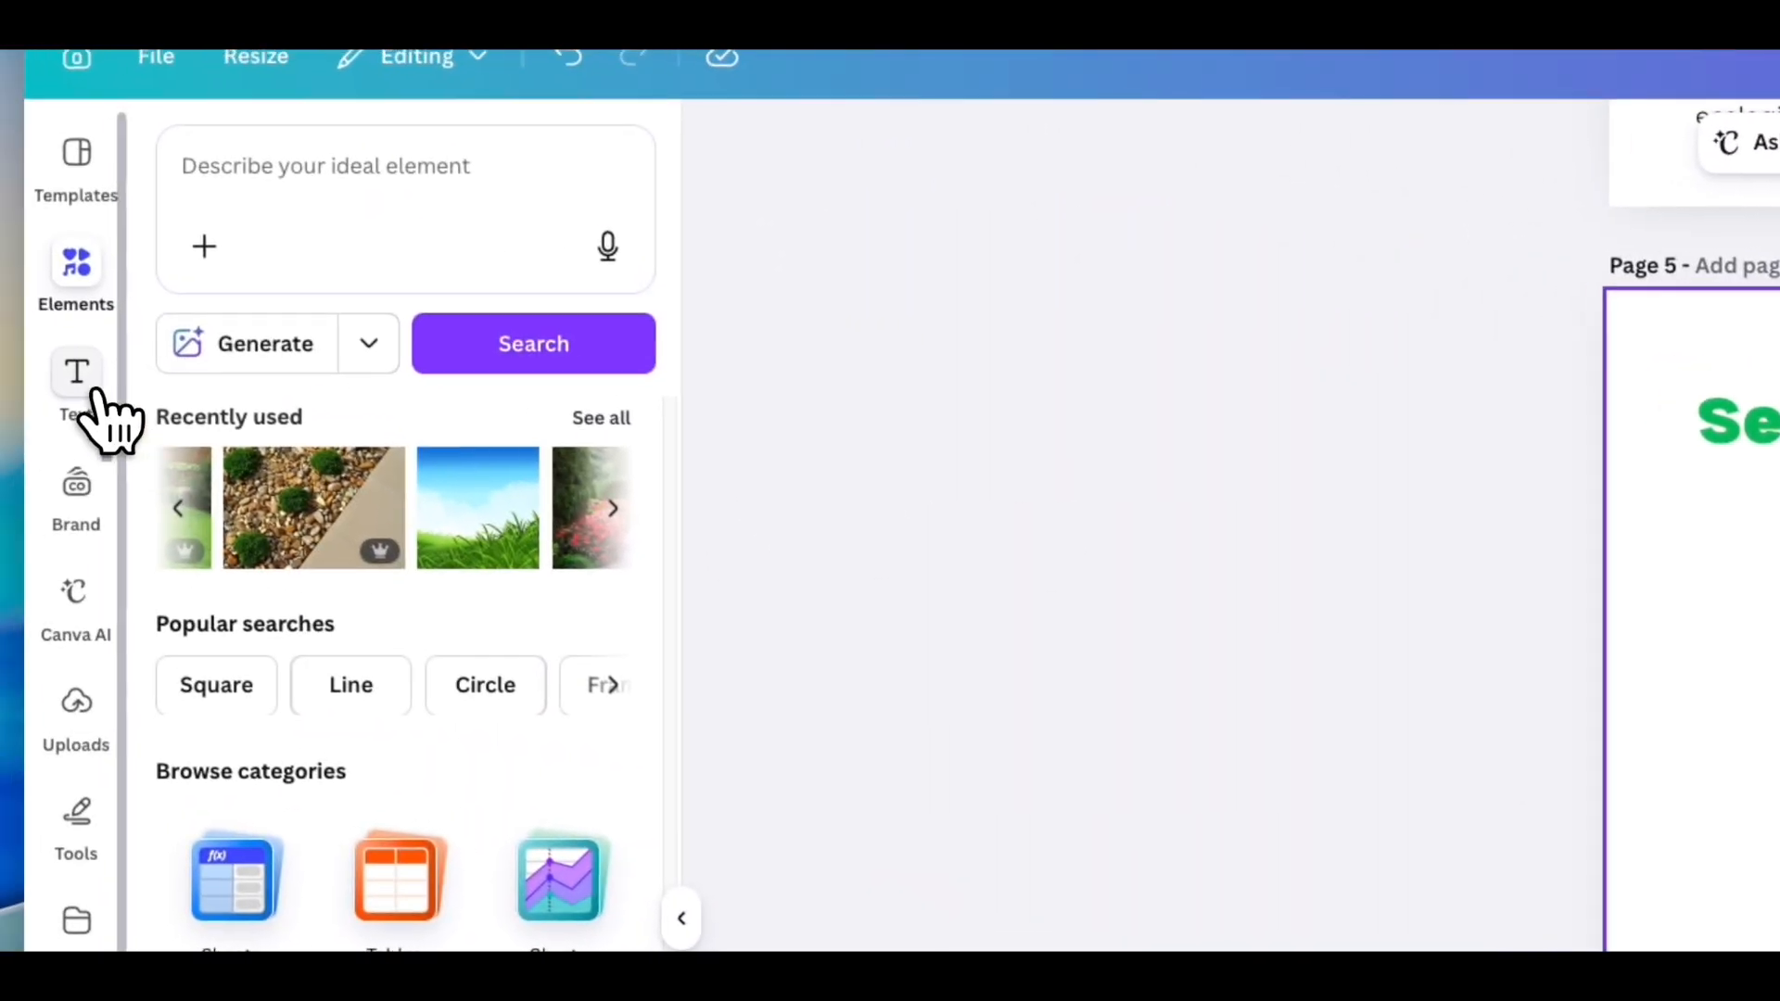
# - Add a body text box, paste the Services copy into it, narrow it and position it below the Services heading
pyautogui.click(93, 397)
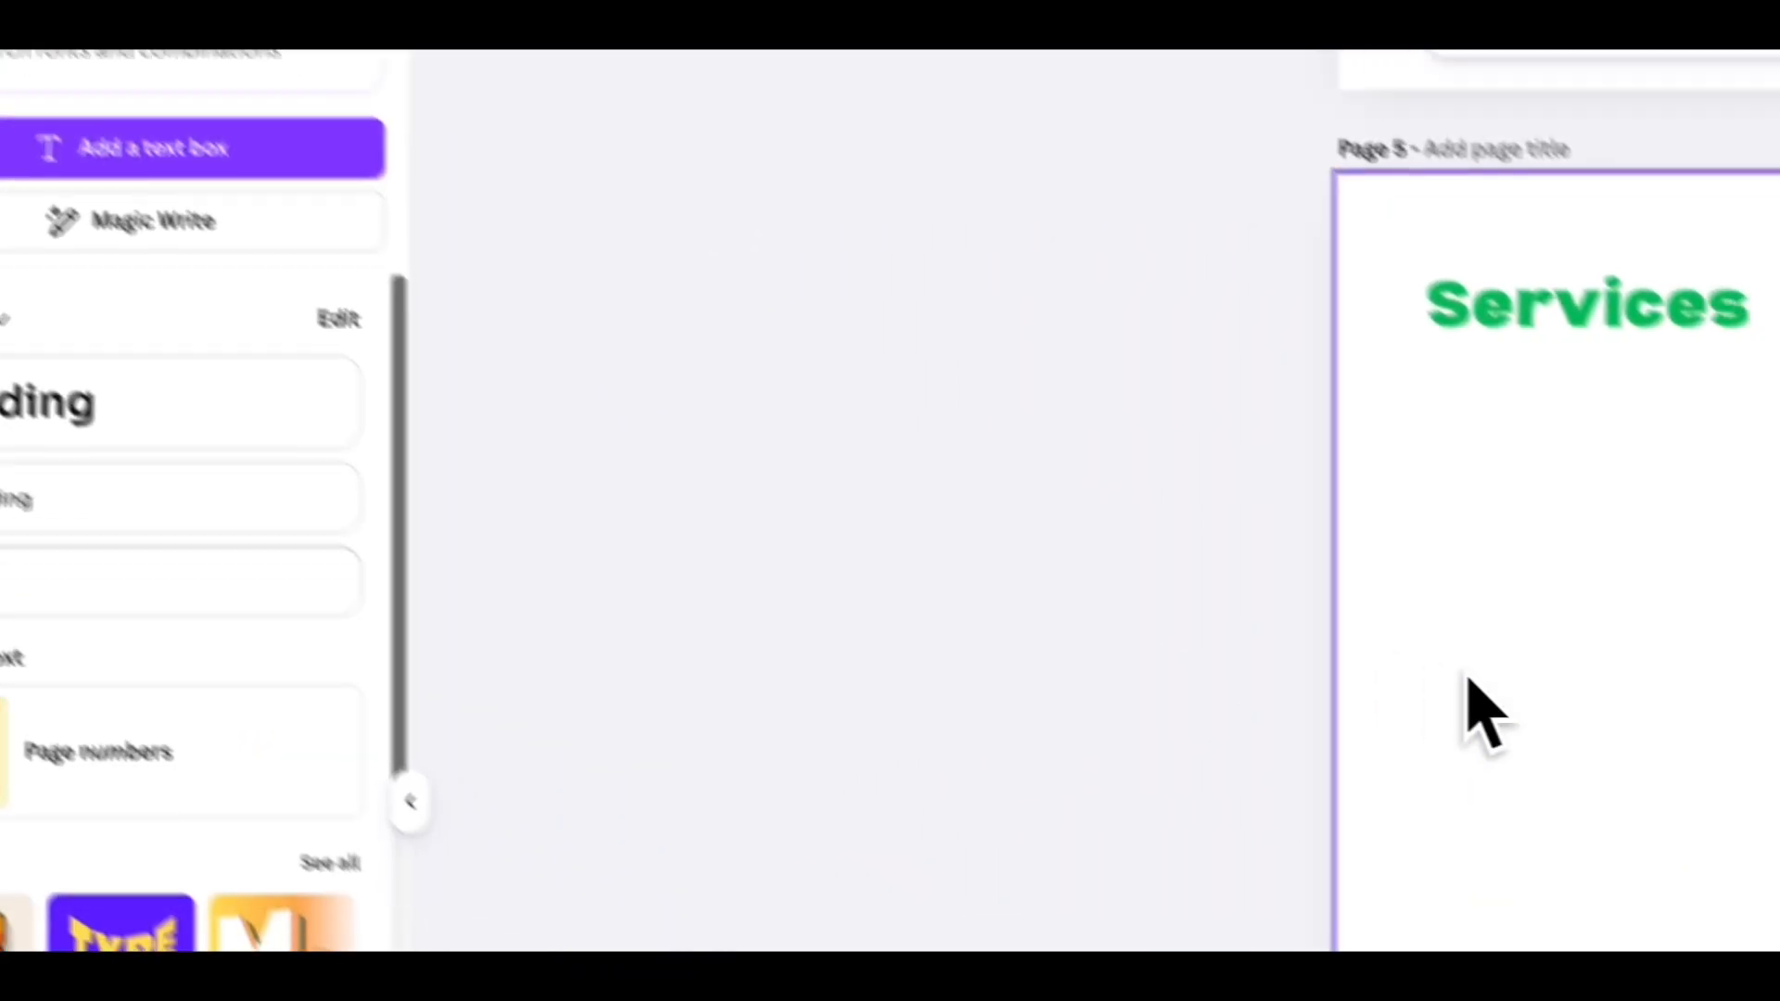
pyautogui.click(139, 501)
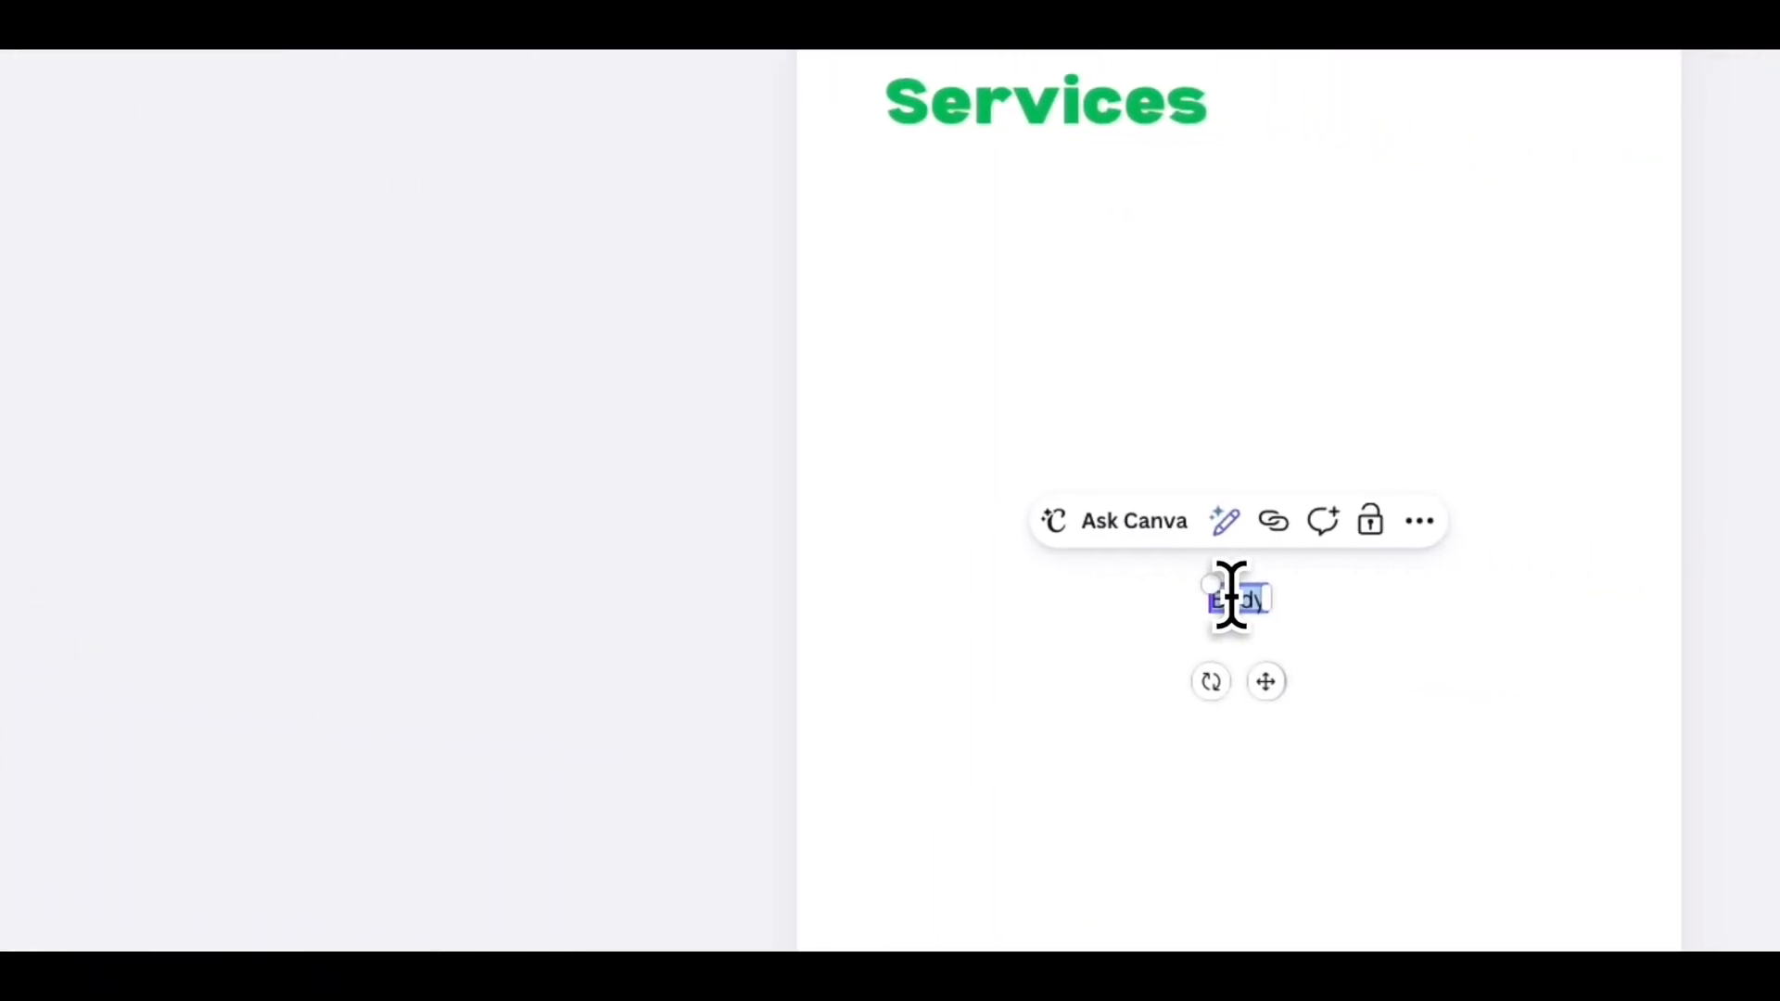
pyautogui.press('super+v')
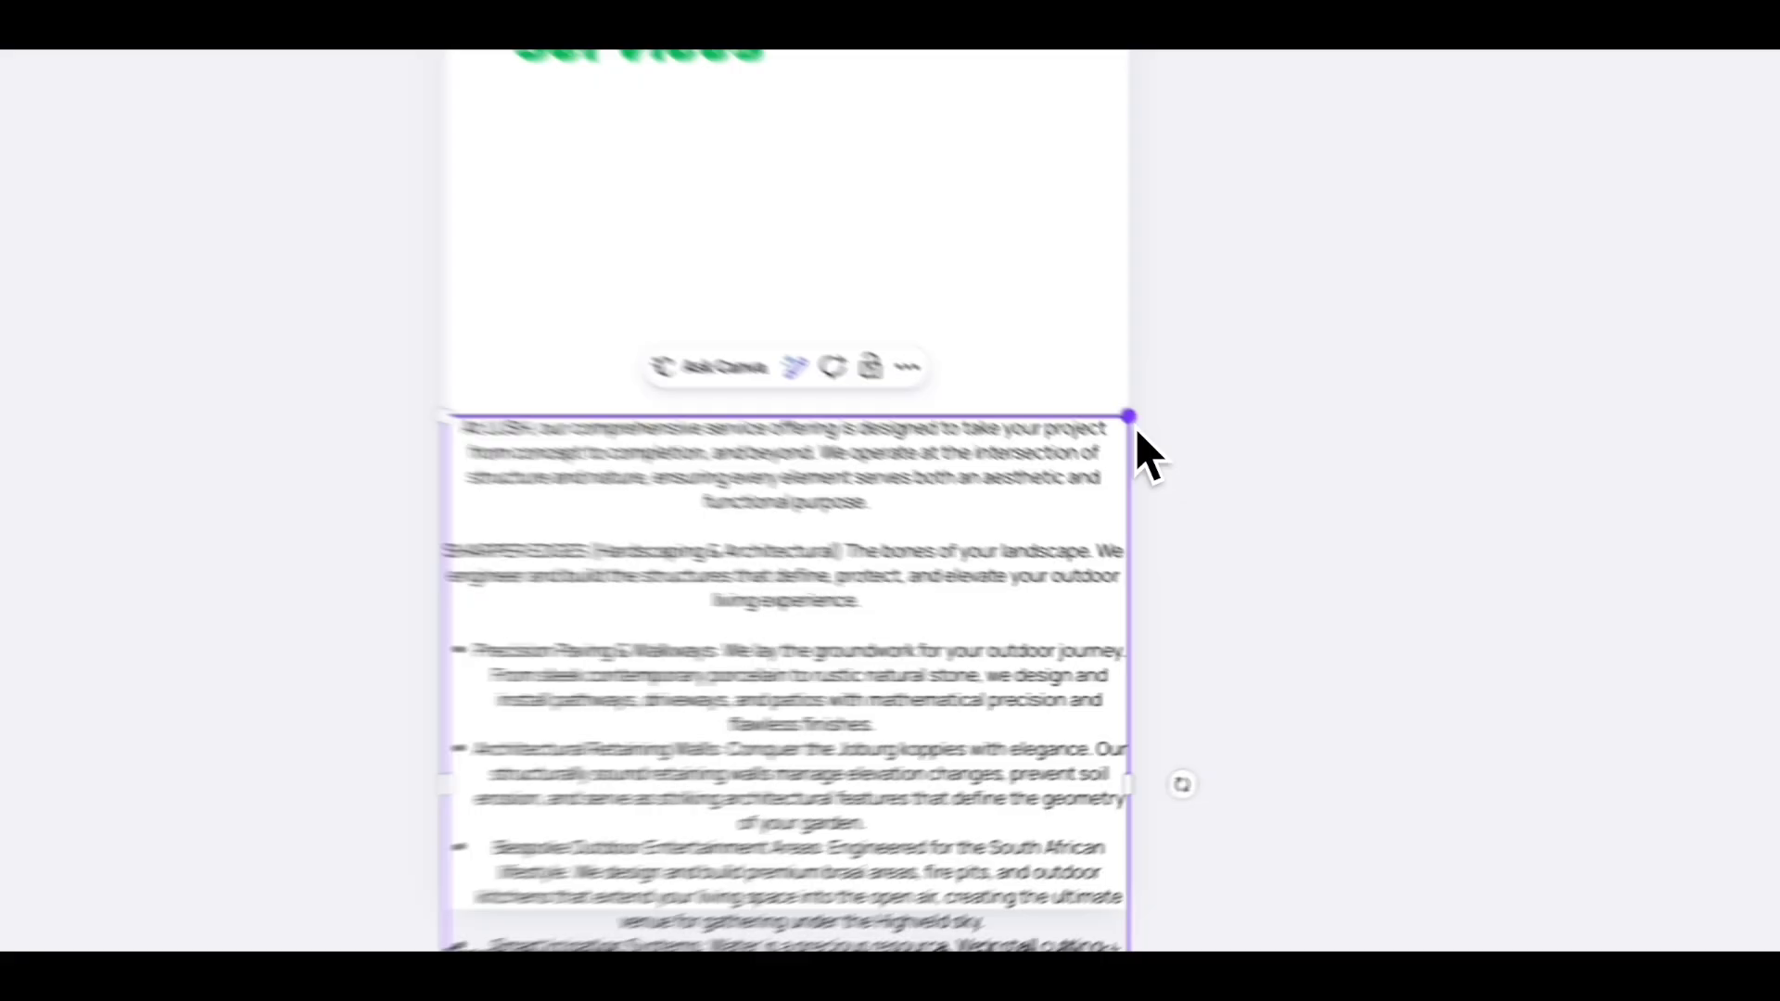
pyautogui.moveTo(1275, 515); pyautogui.dragTo(1231, 563)
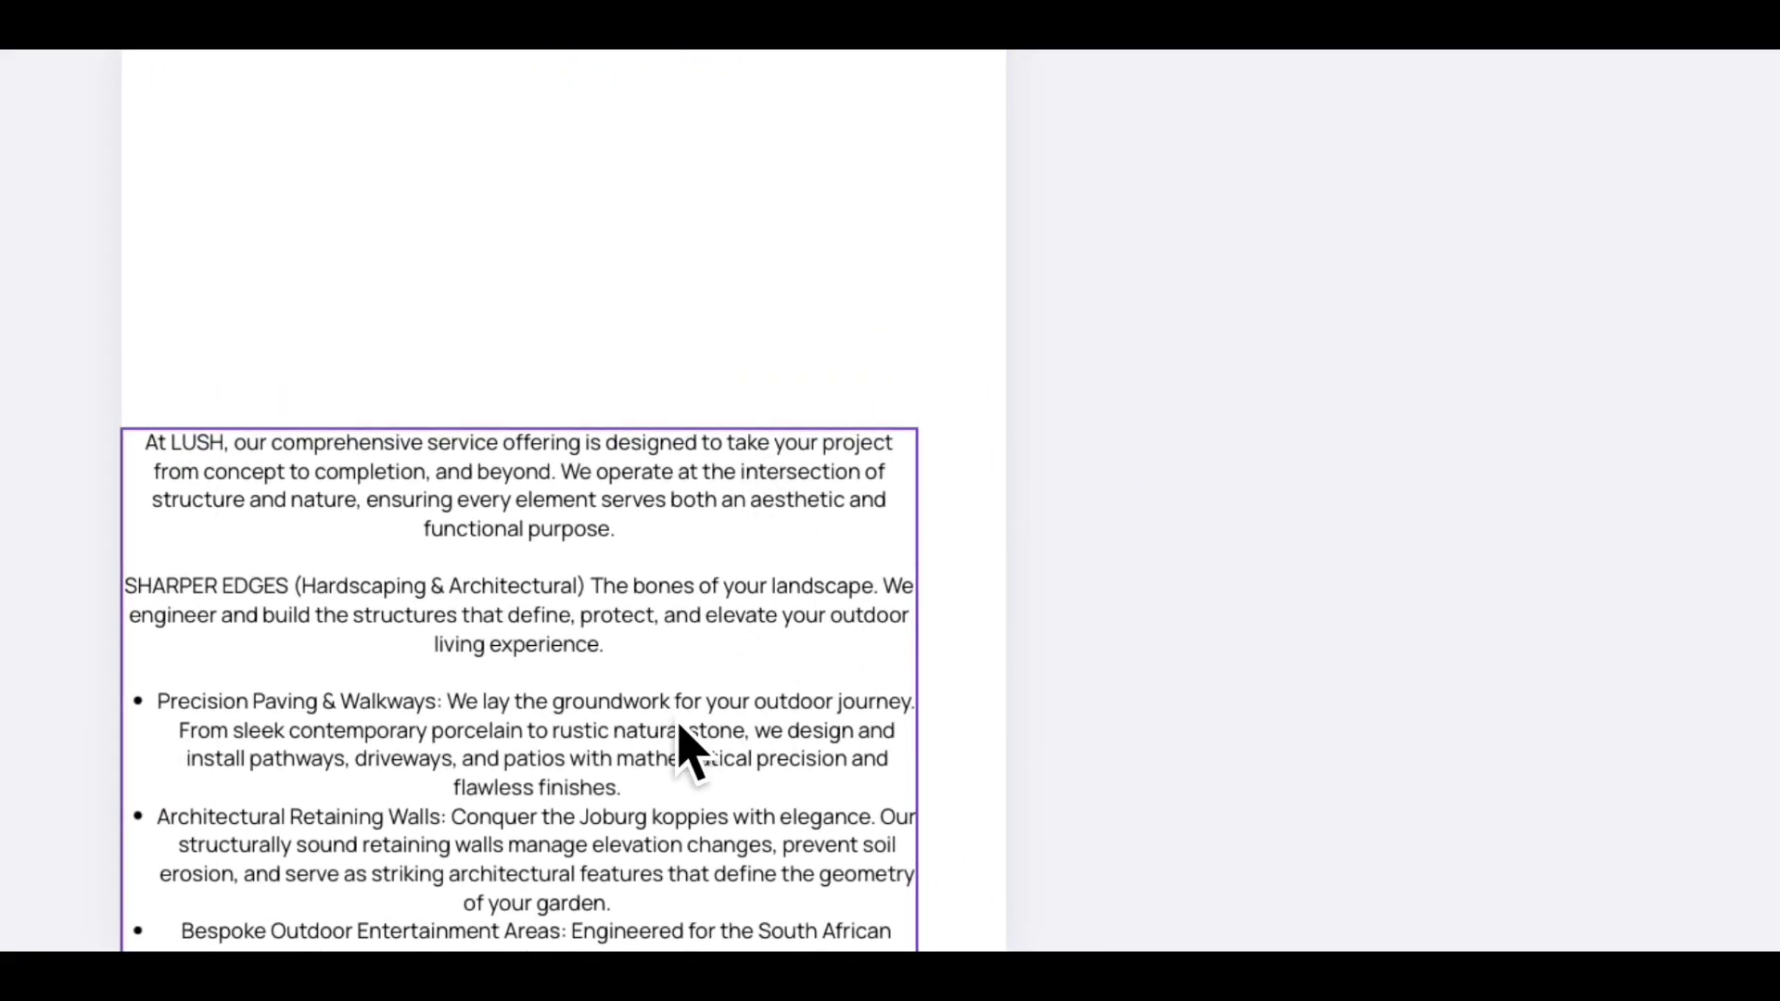
pyautogui.moveTo(683, 747); pyautogui.dragTo(707, 341)
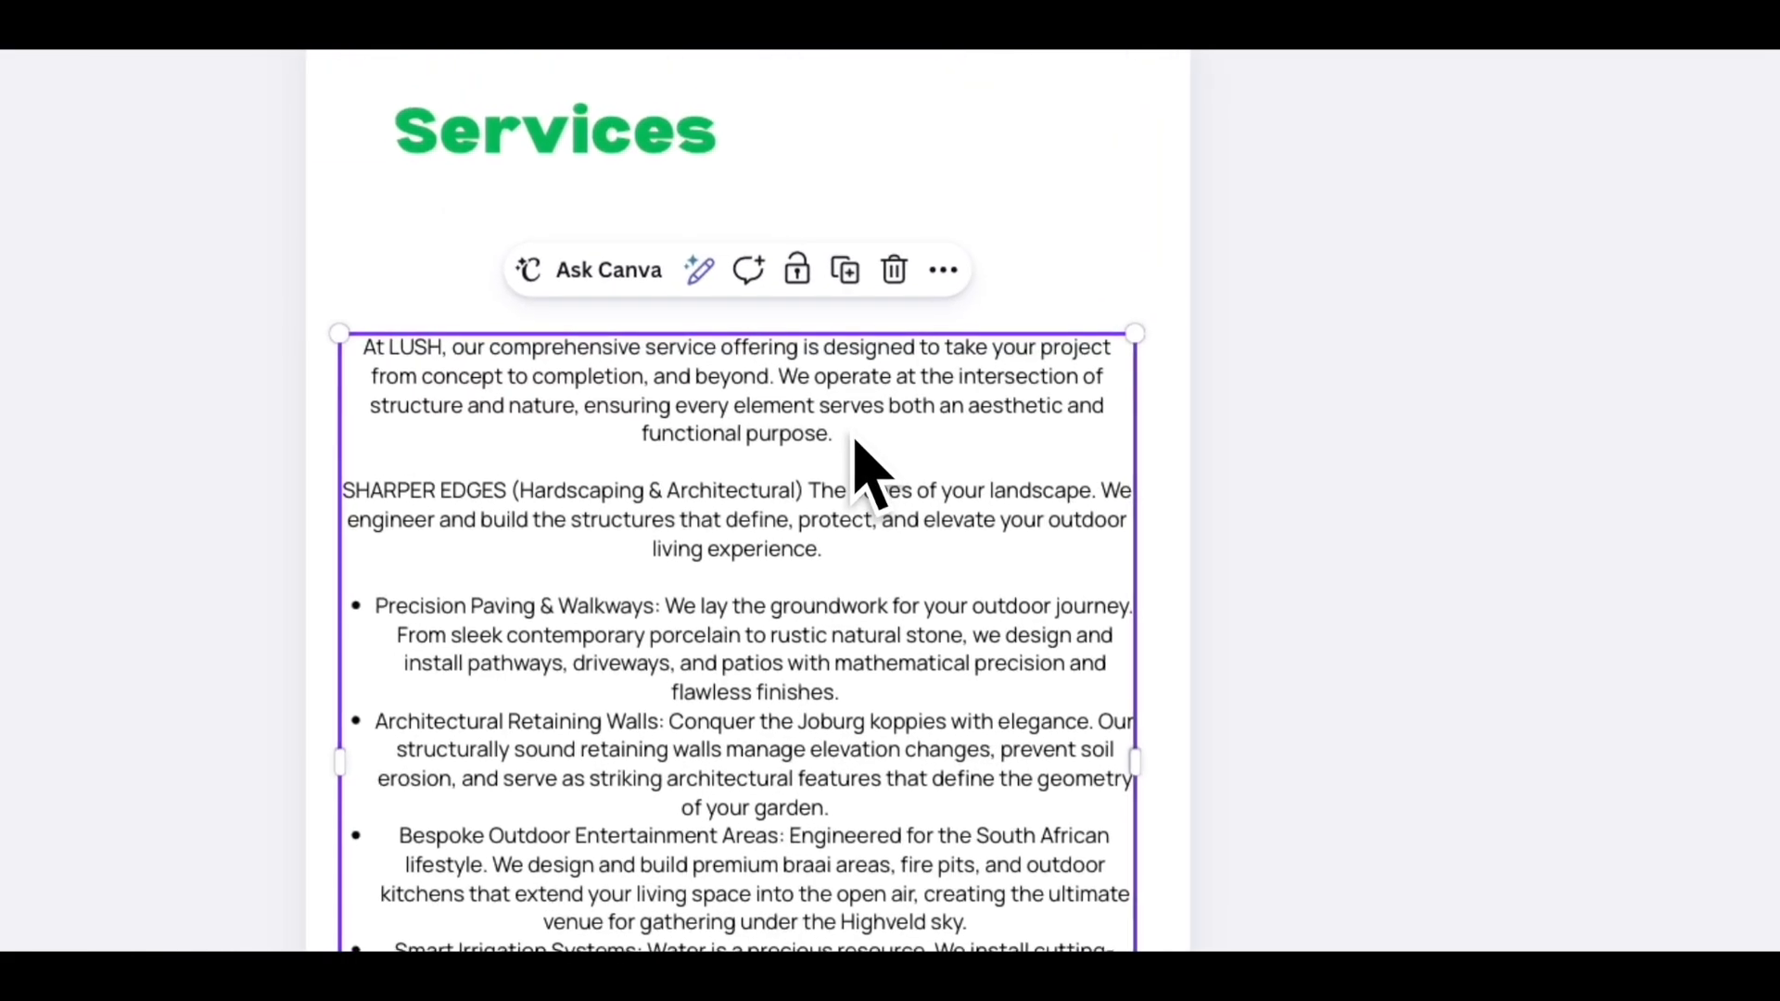
pyautogui.click(665, 167)
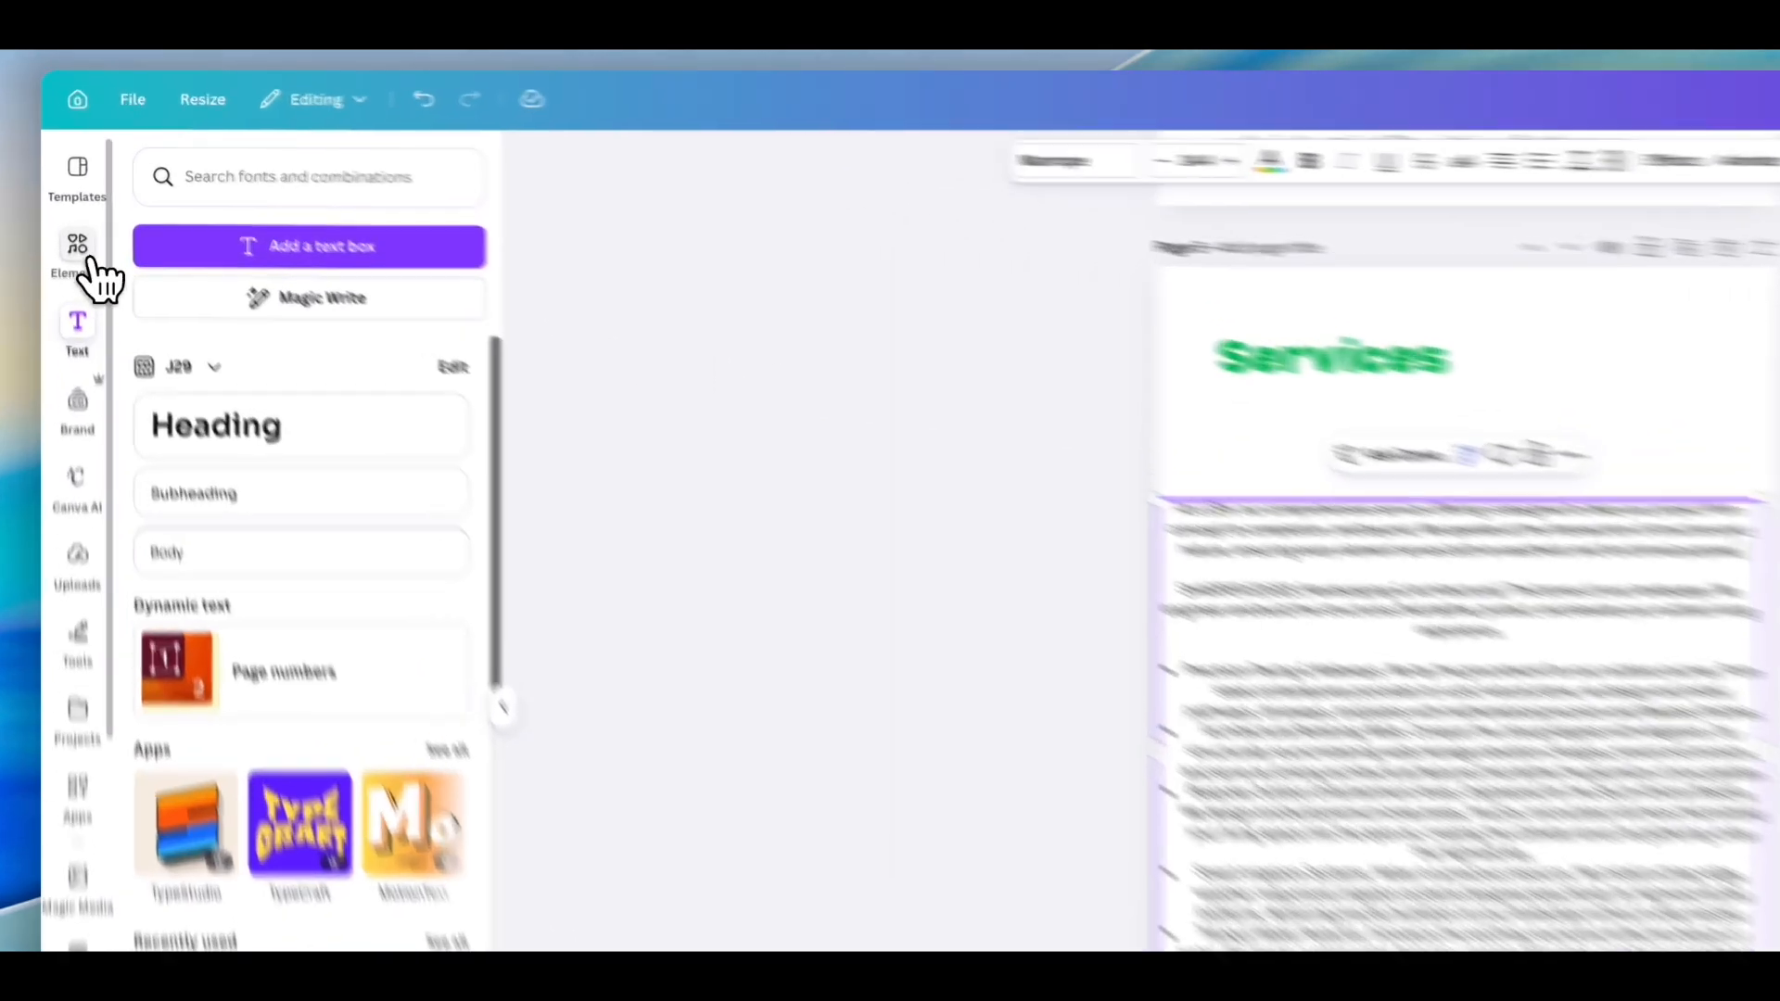
# - Search the Graphics elements for Service icons
pyautogui.click(66, 196)
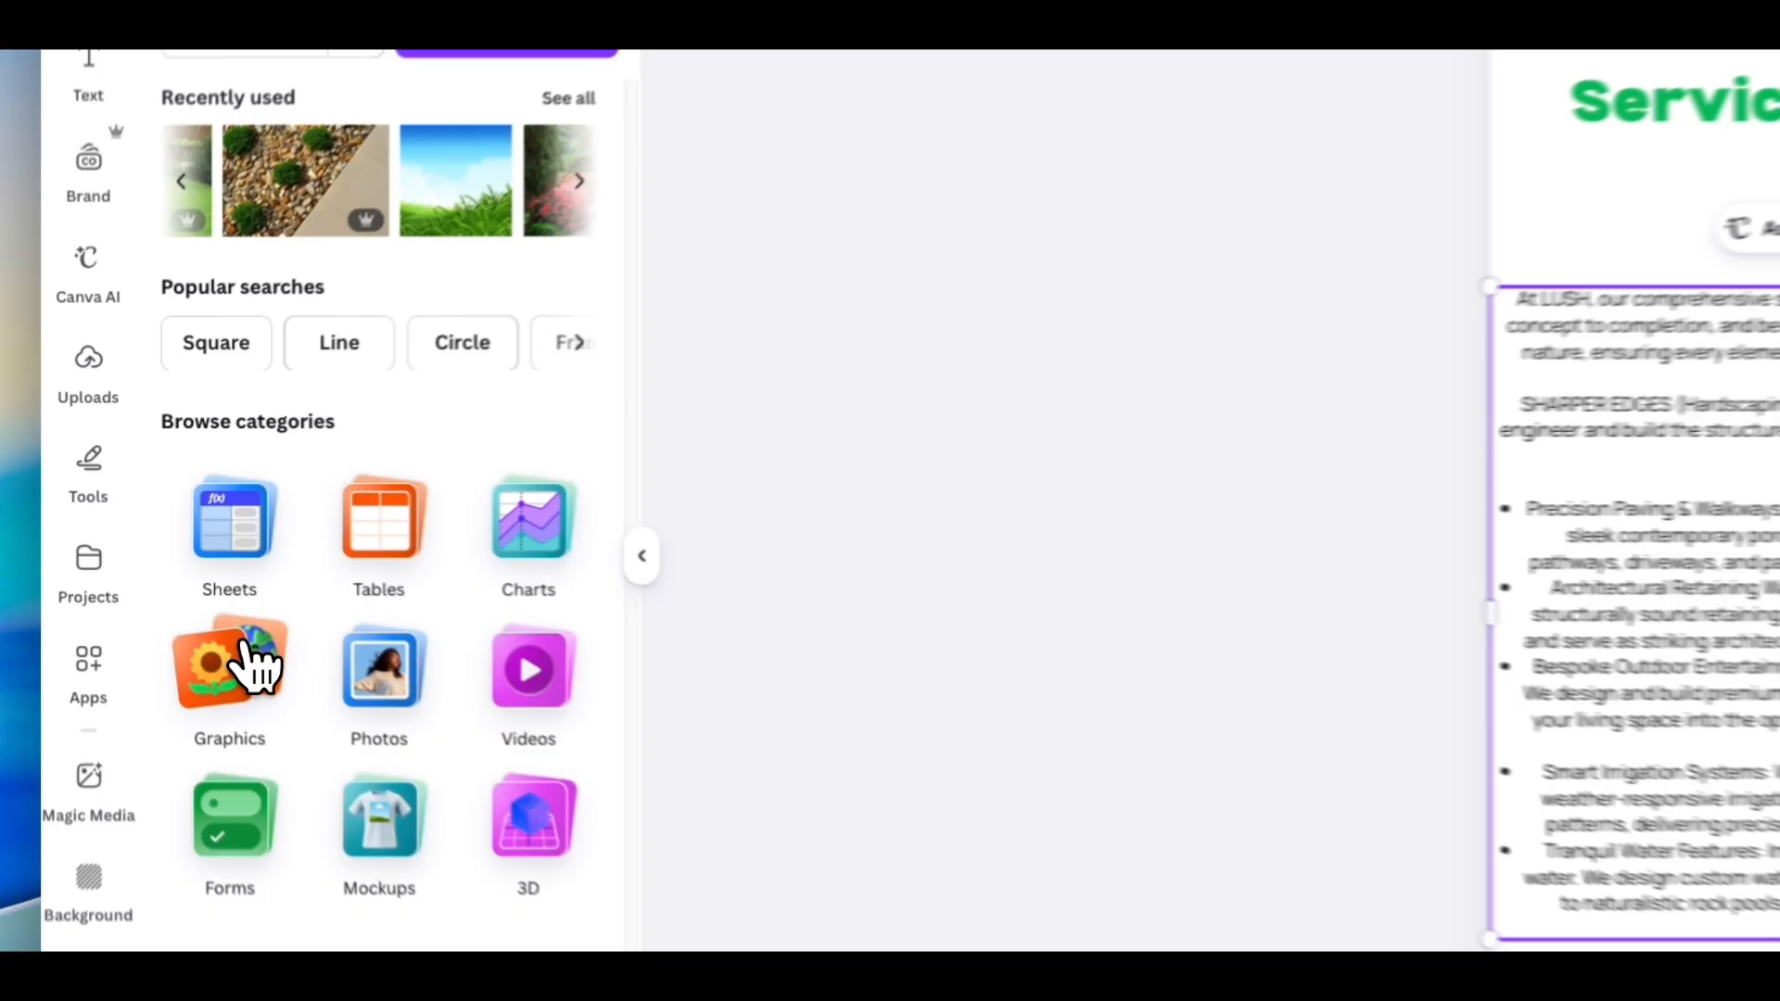
pyautogui.click(246, 649)
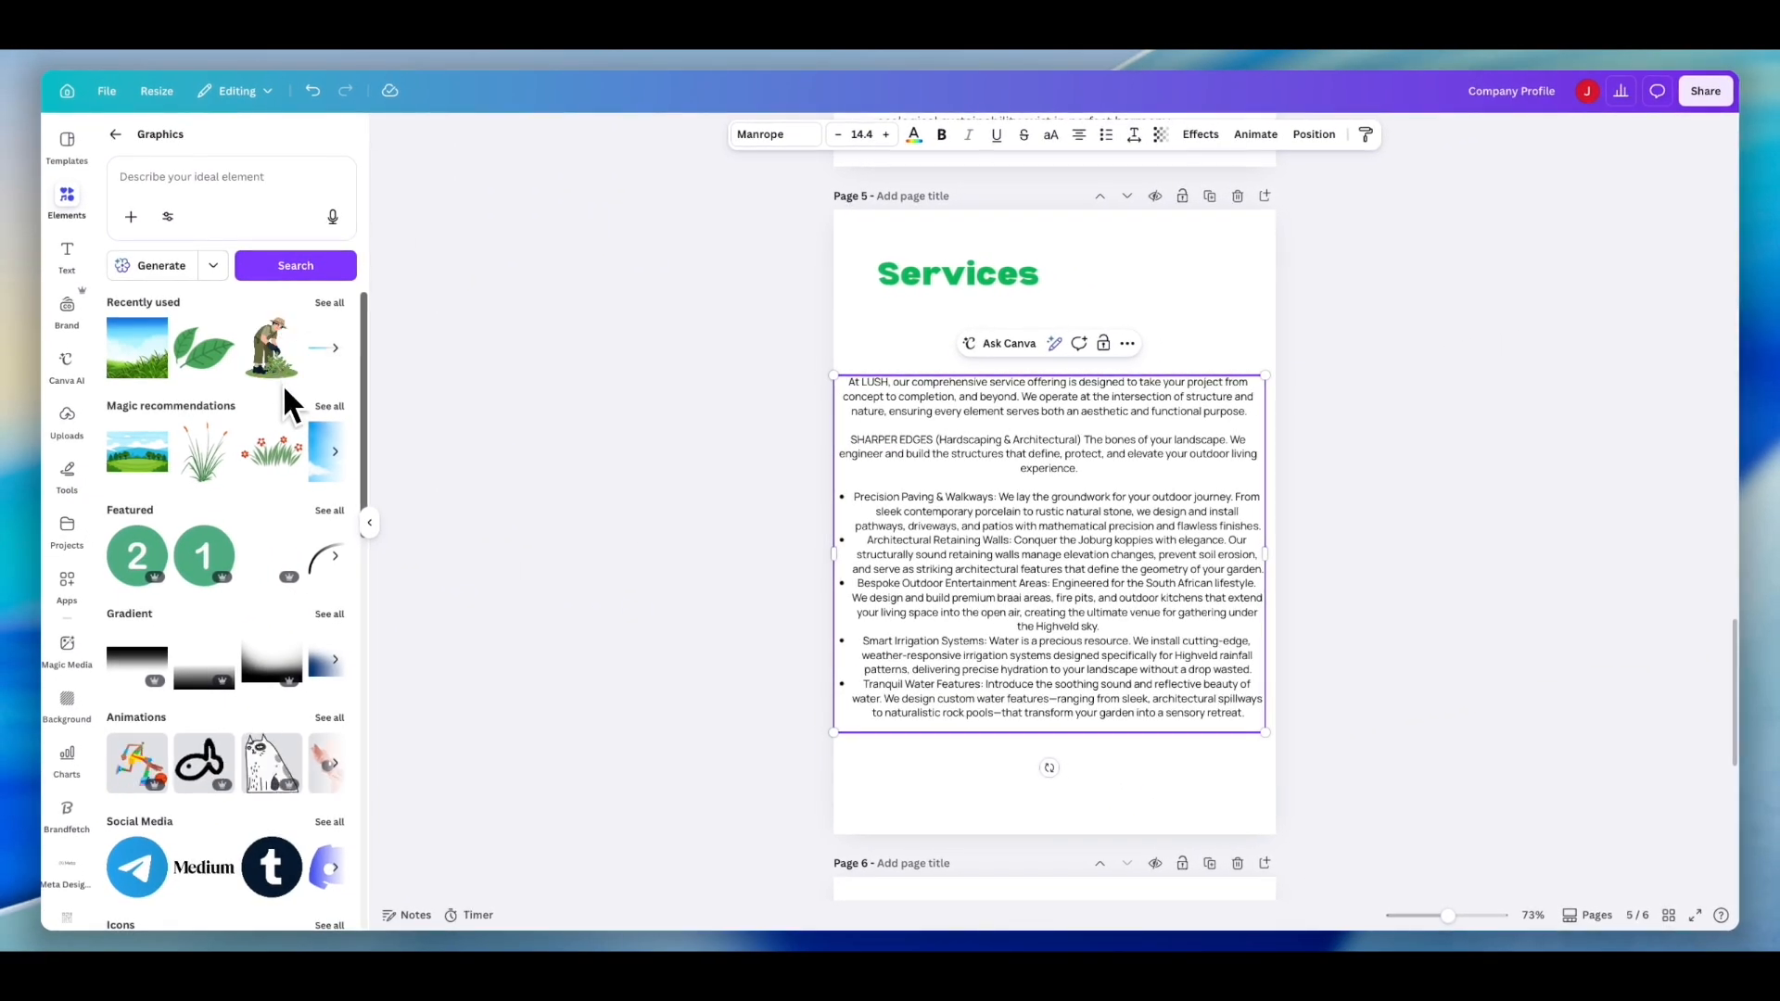
pyautogui.click(228, 177)
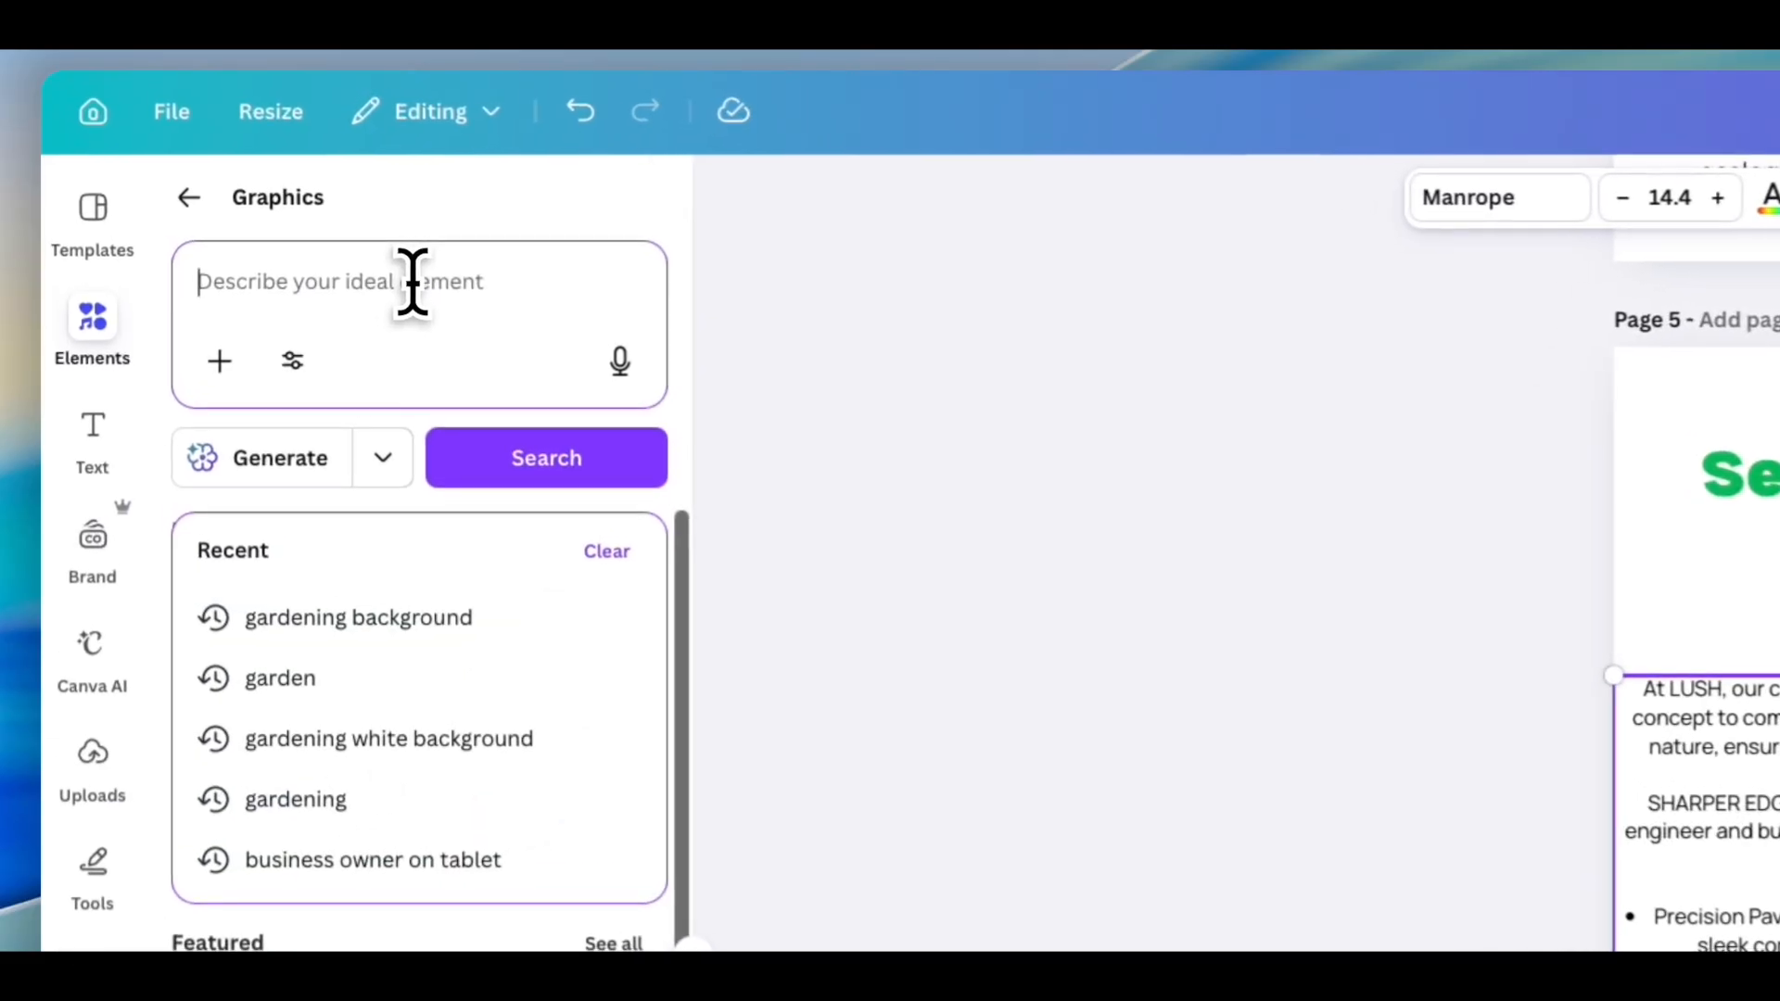
pyautogui.write('Service icons')
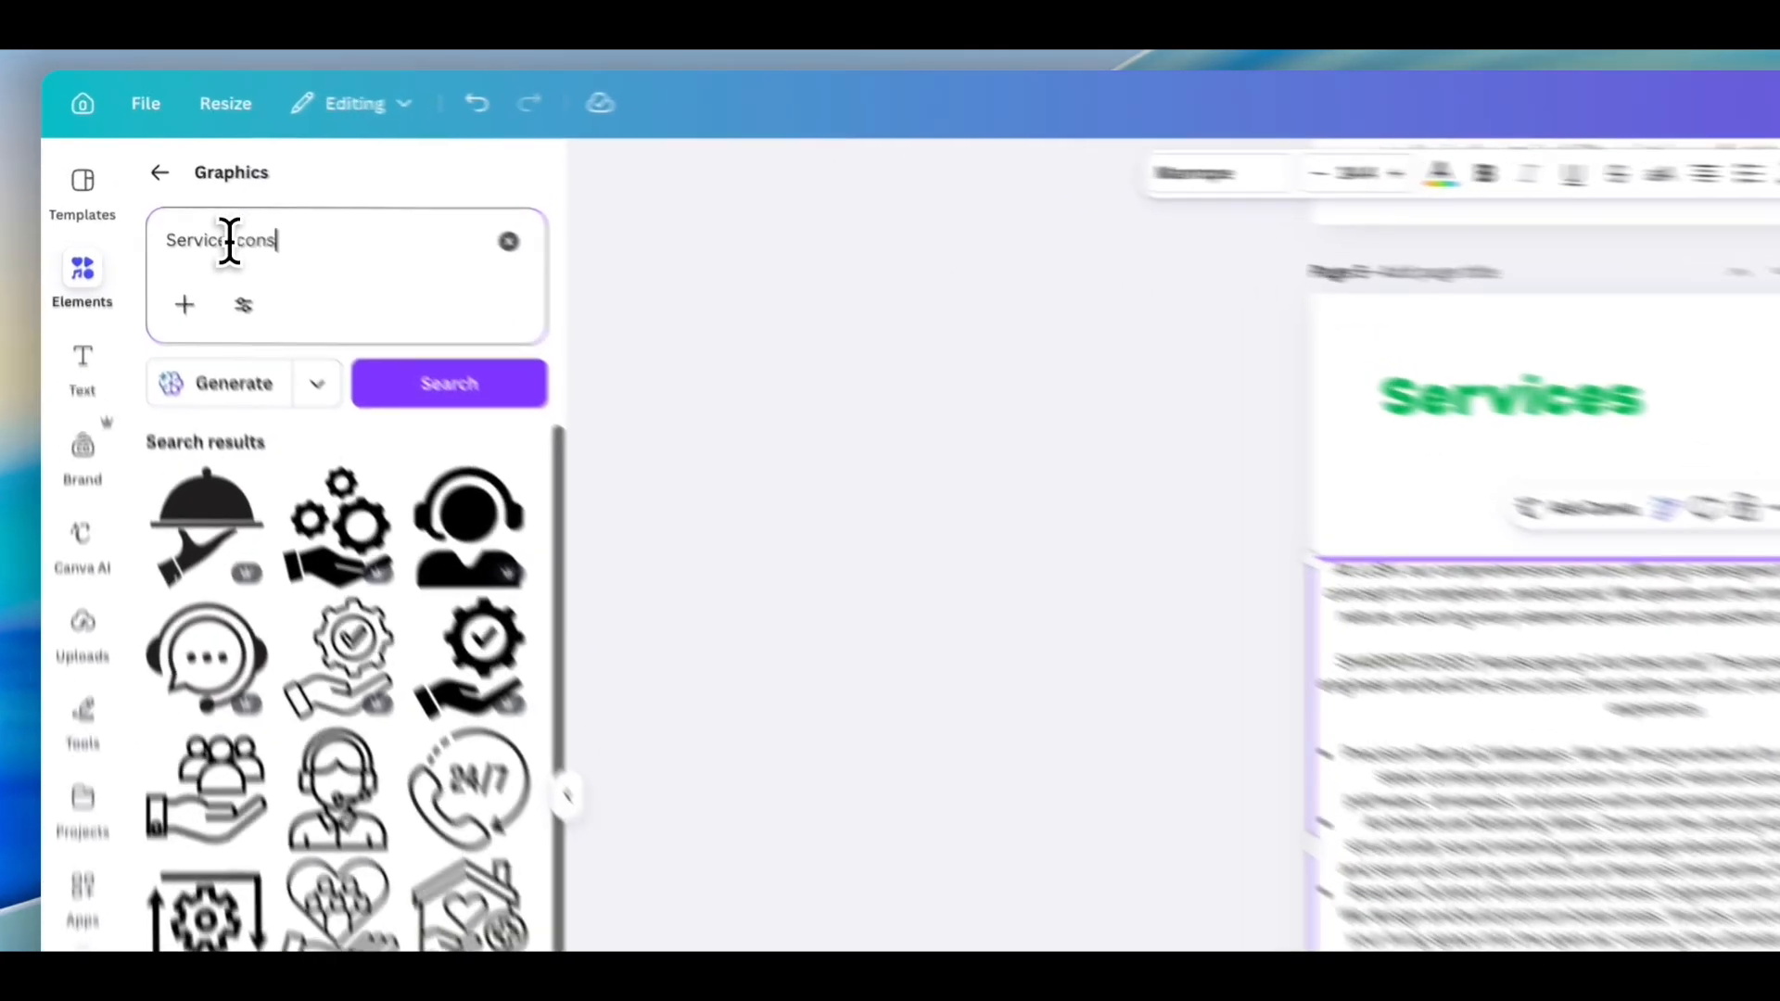
# - Search the Graphics elements for Gardening icons
pyautogui.click(176, 177)
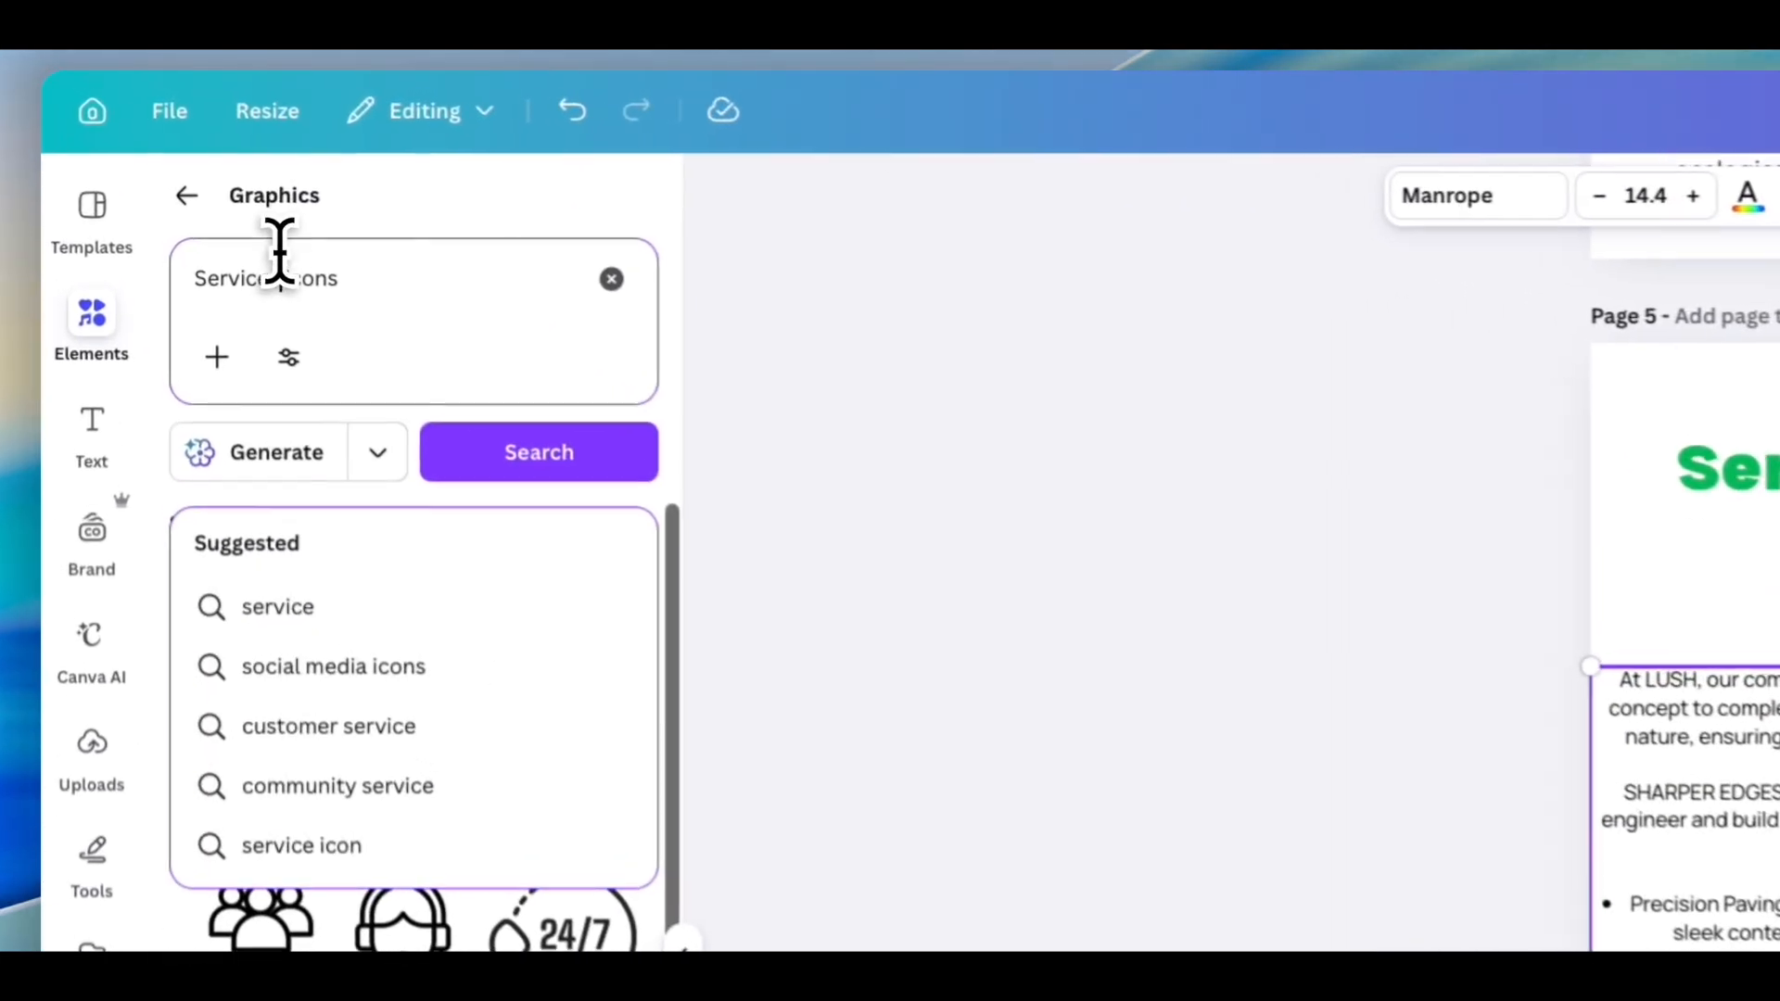
pyautogui.press('Return')
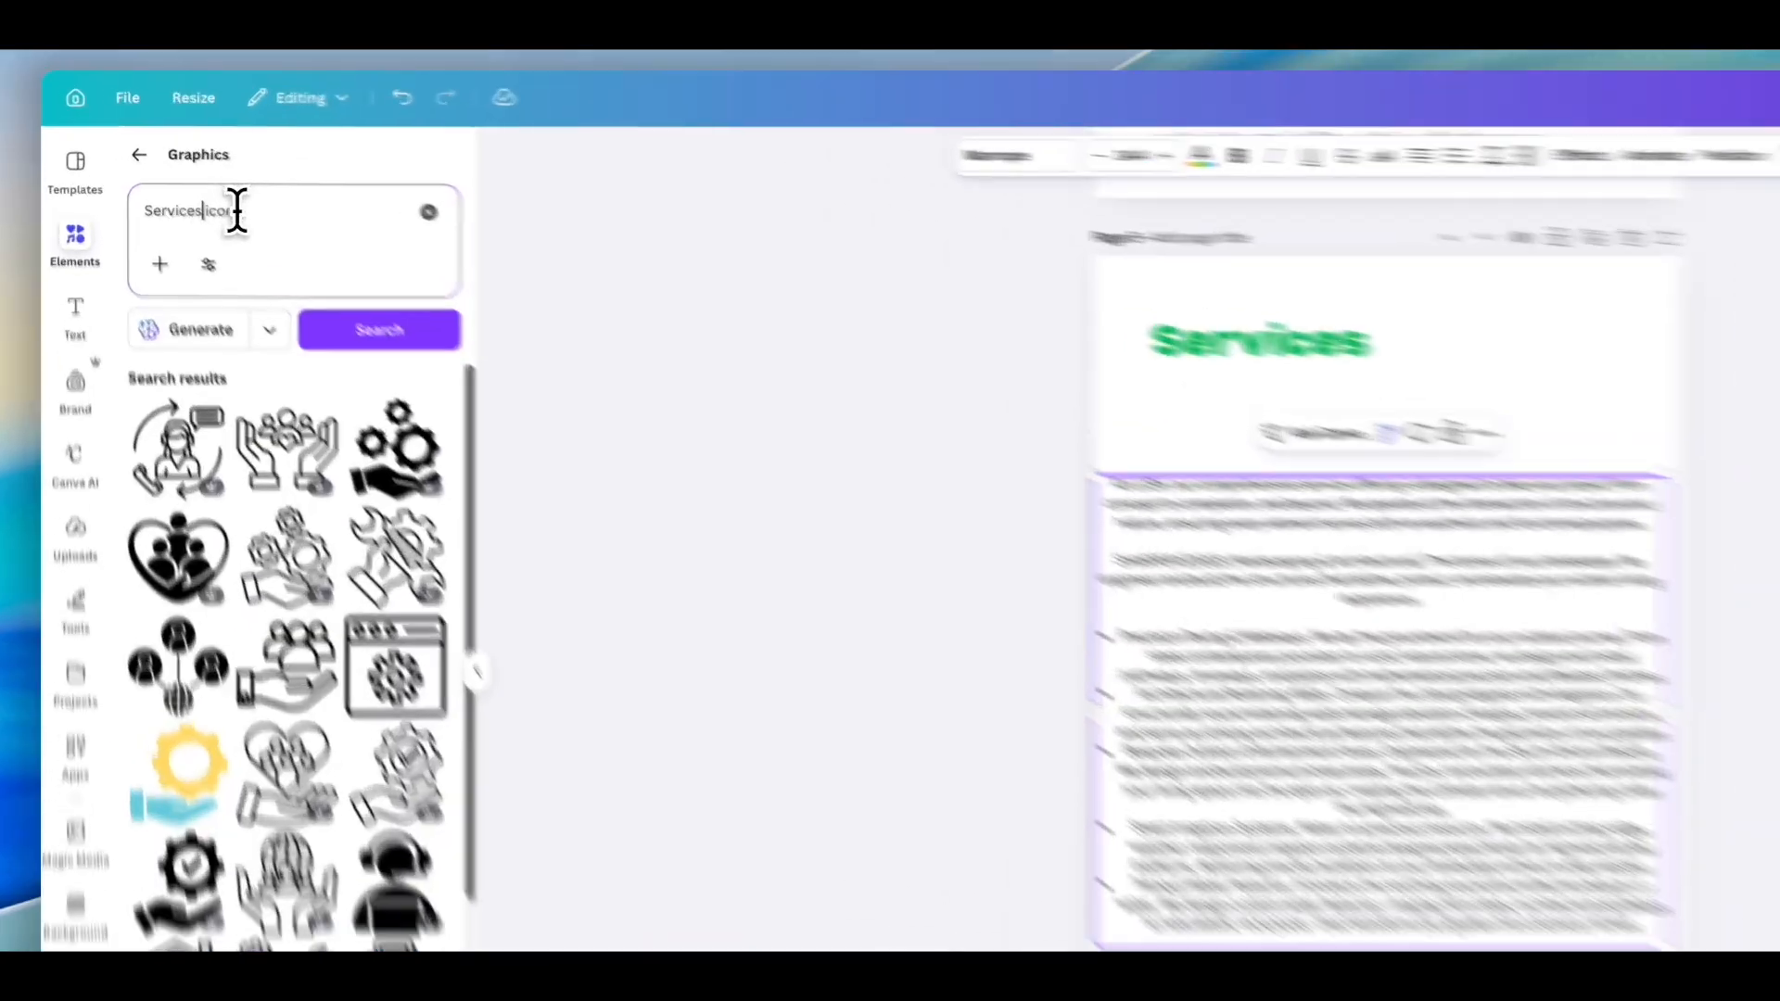
pyautogui.moveTo(194, 175); pyautogui.dragTo(120, 175)
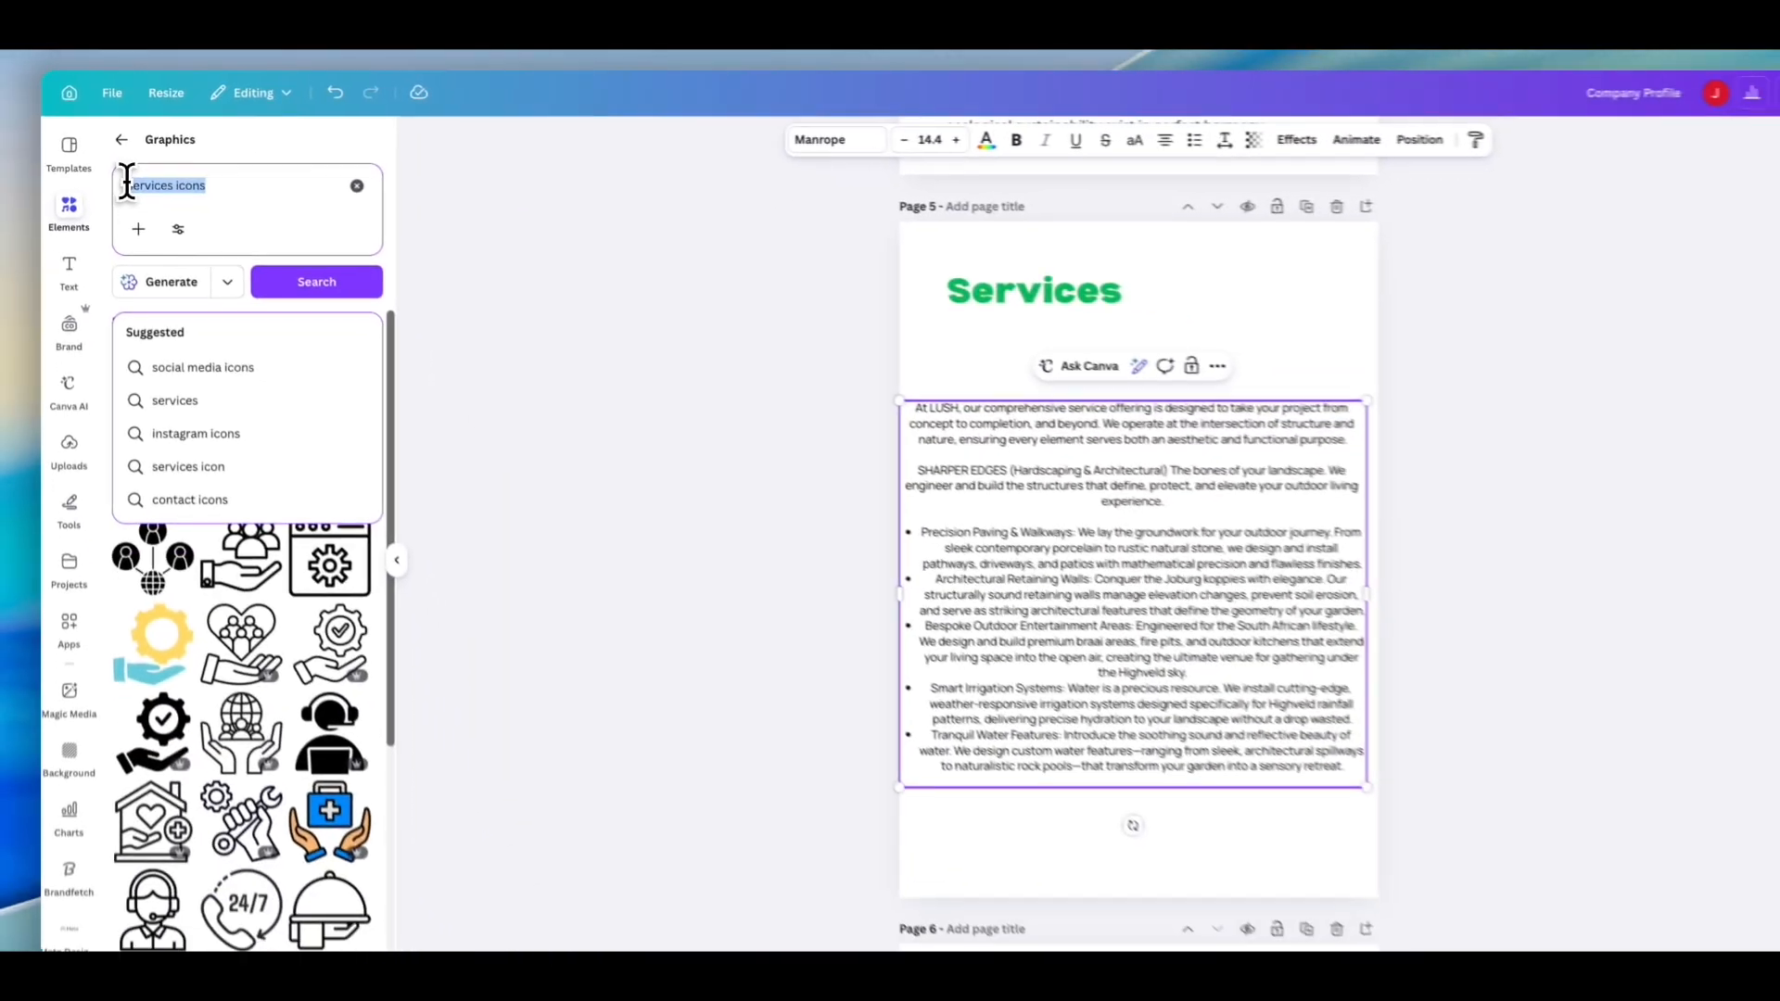
pyautogui.write('G')
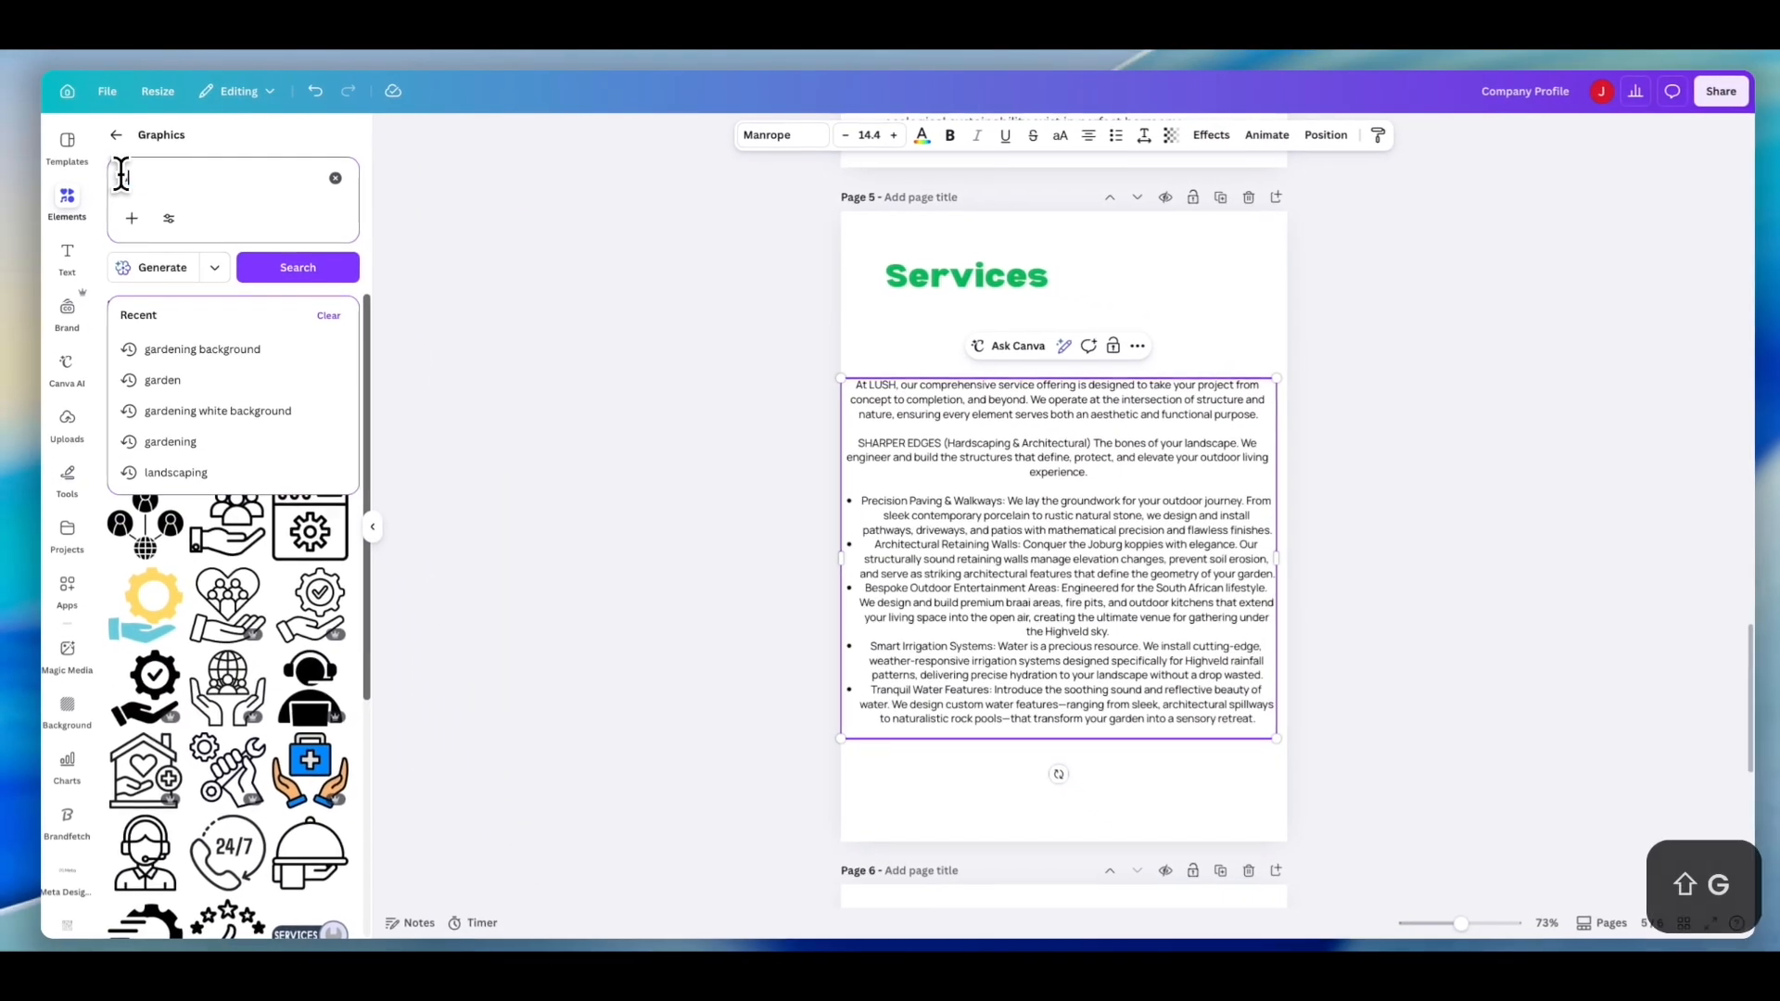
pyautogui.write('ardening icons')
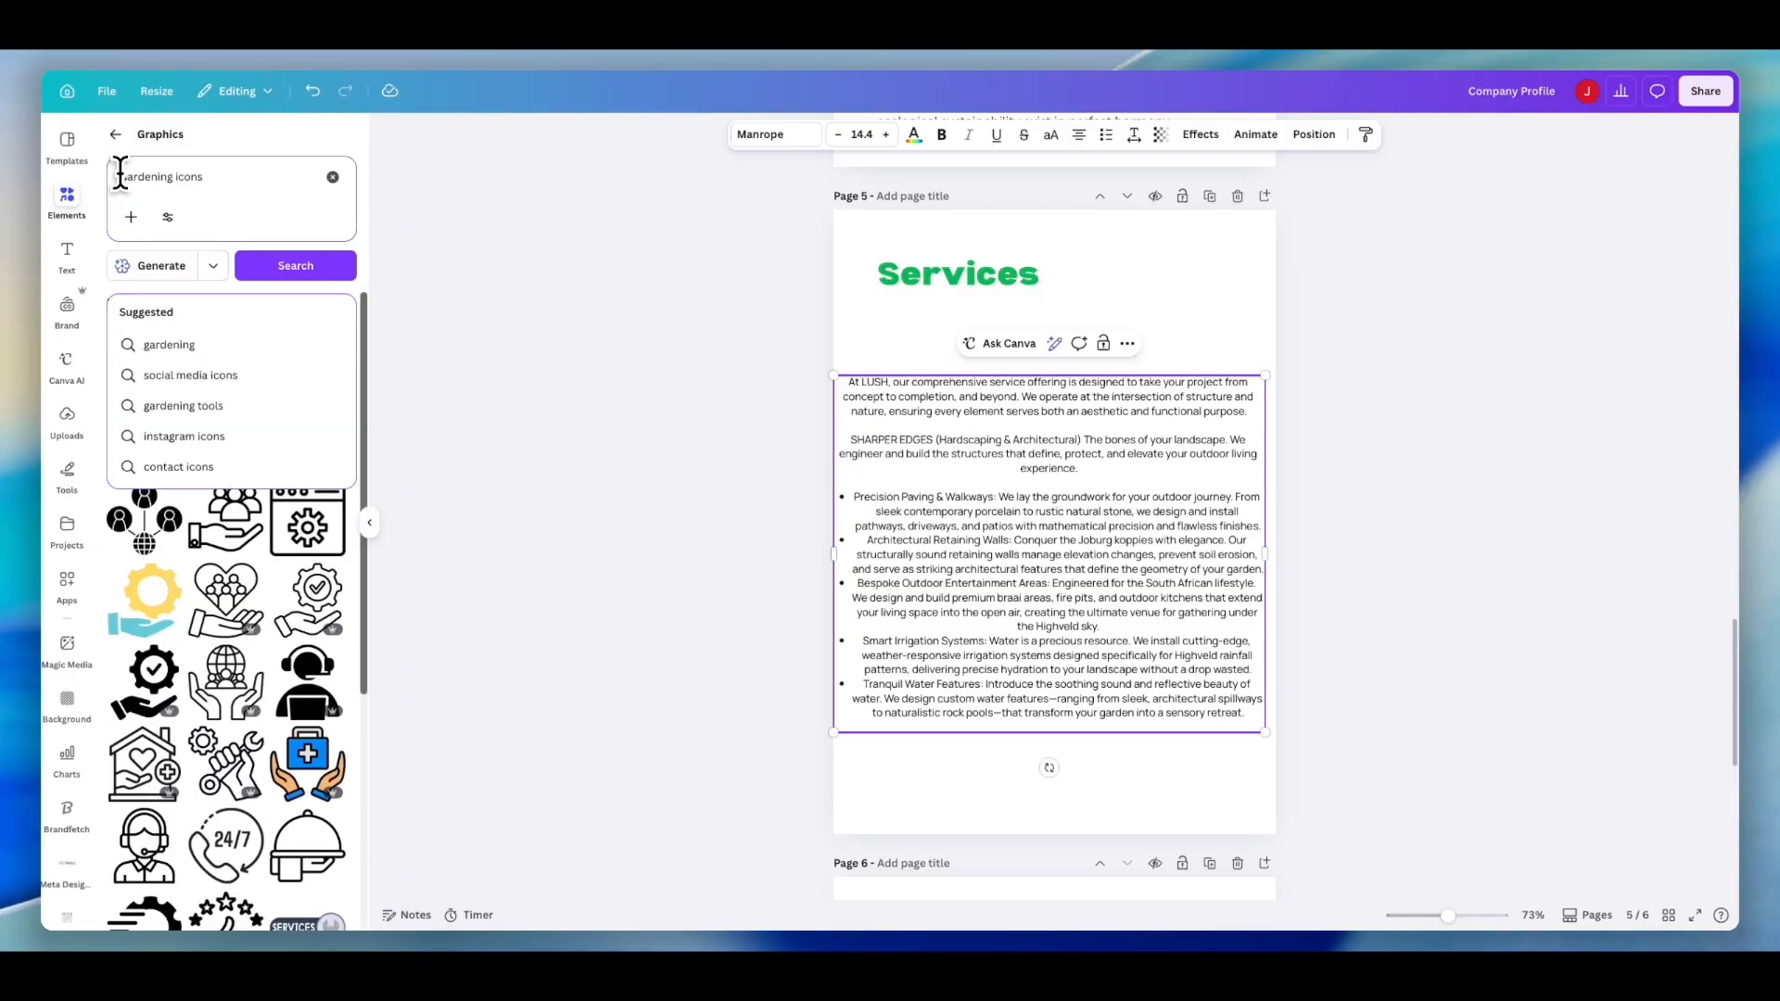
pyautogui.press('Return')
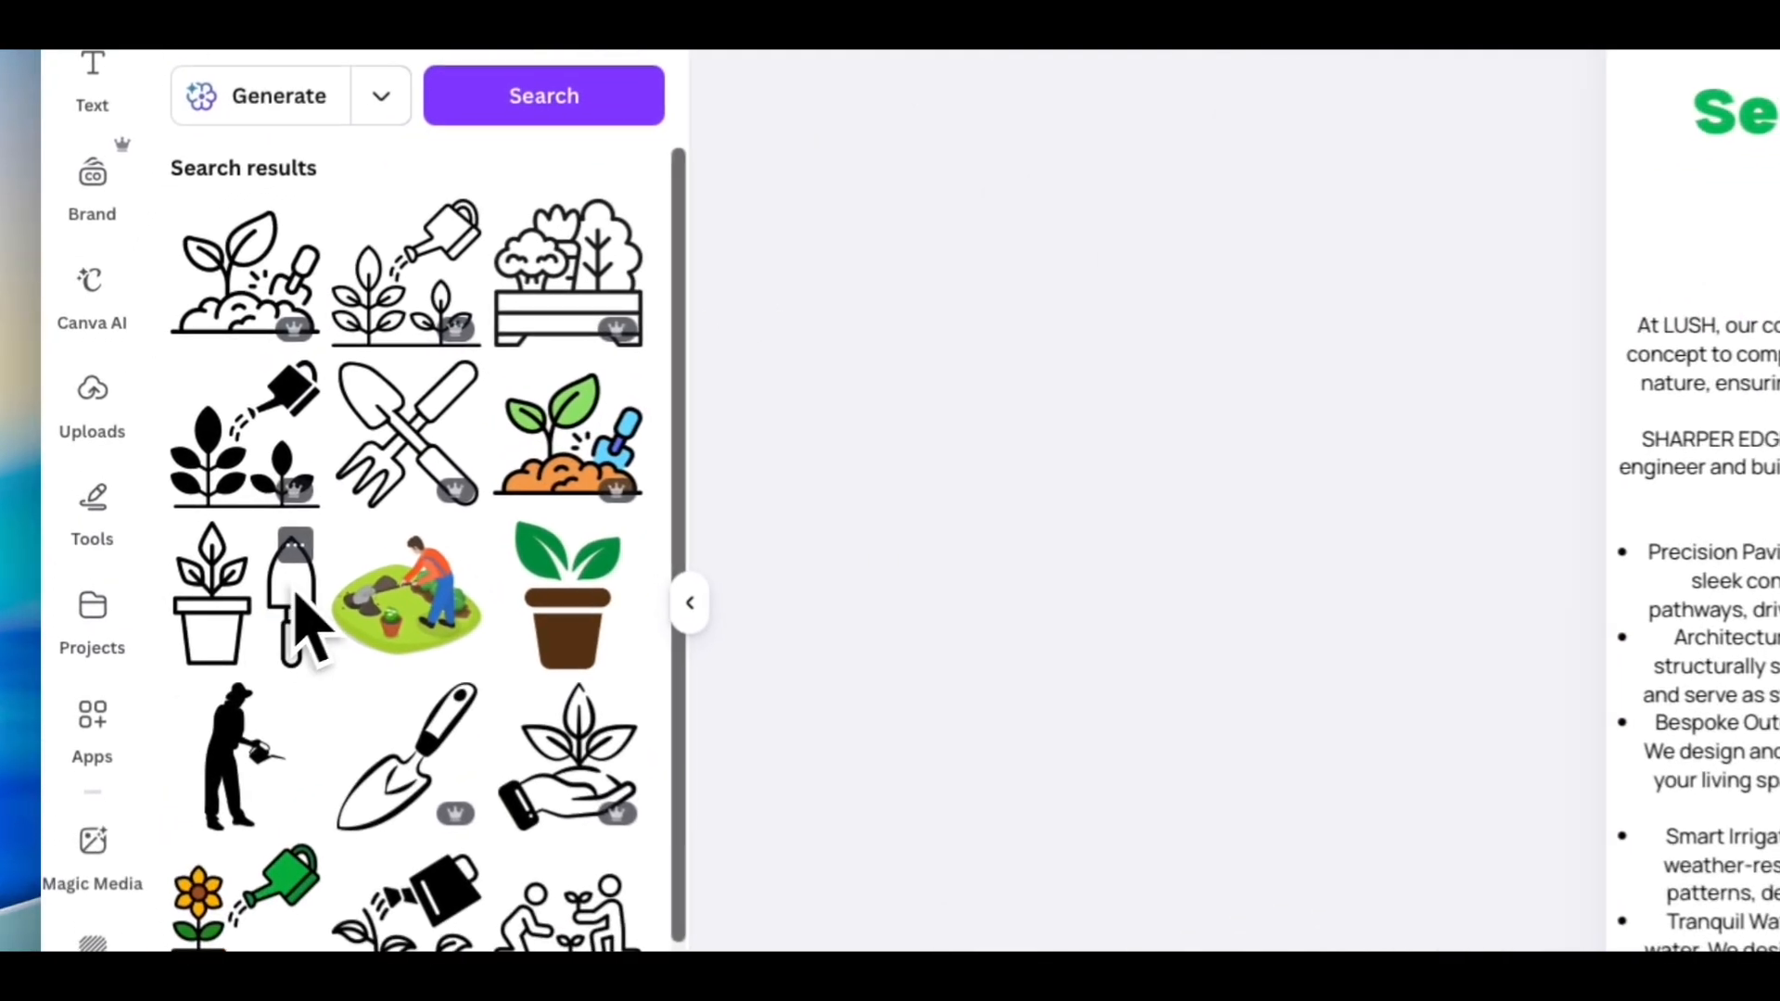
# - Insert the plant pot and trowel icon and shrink it to a small size beneath the Services heading
pyautogui.click(151, 532)
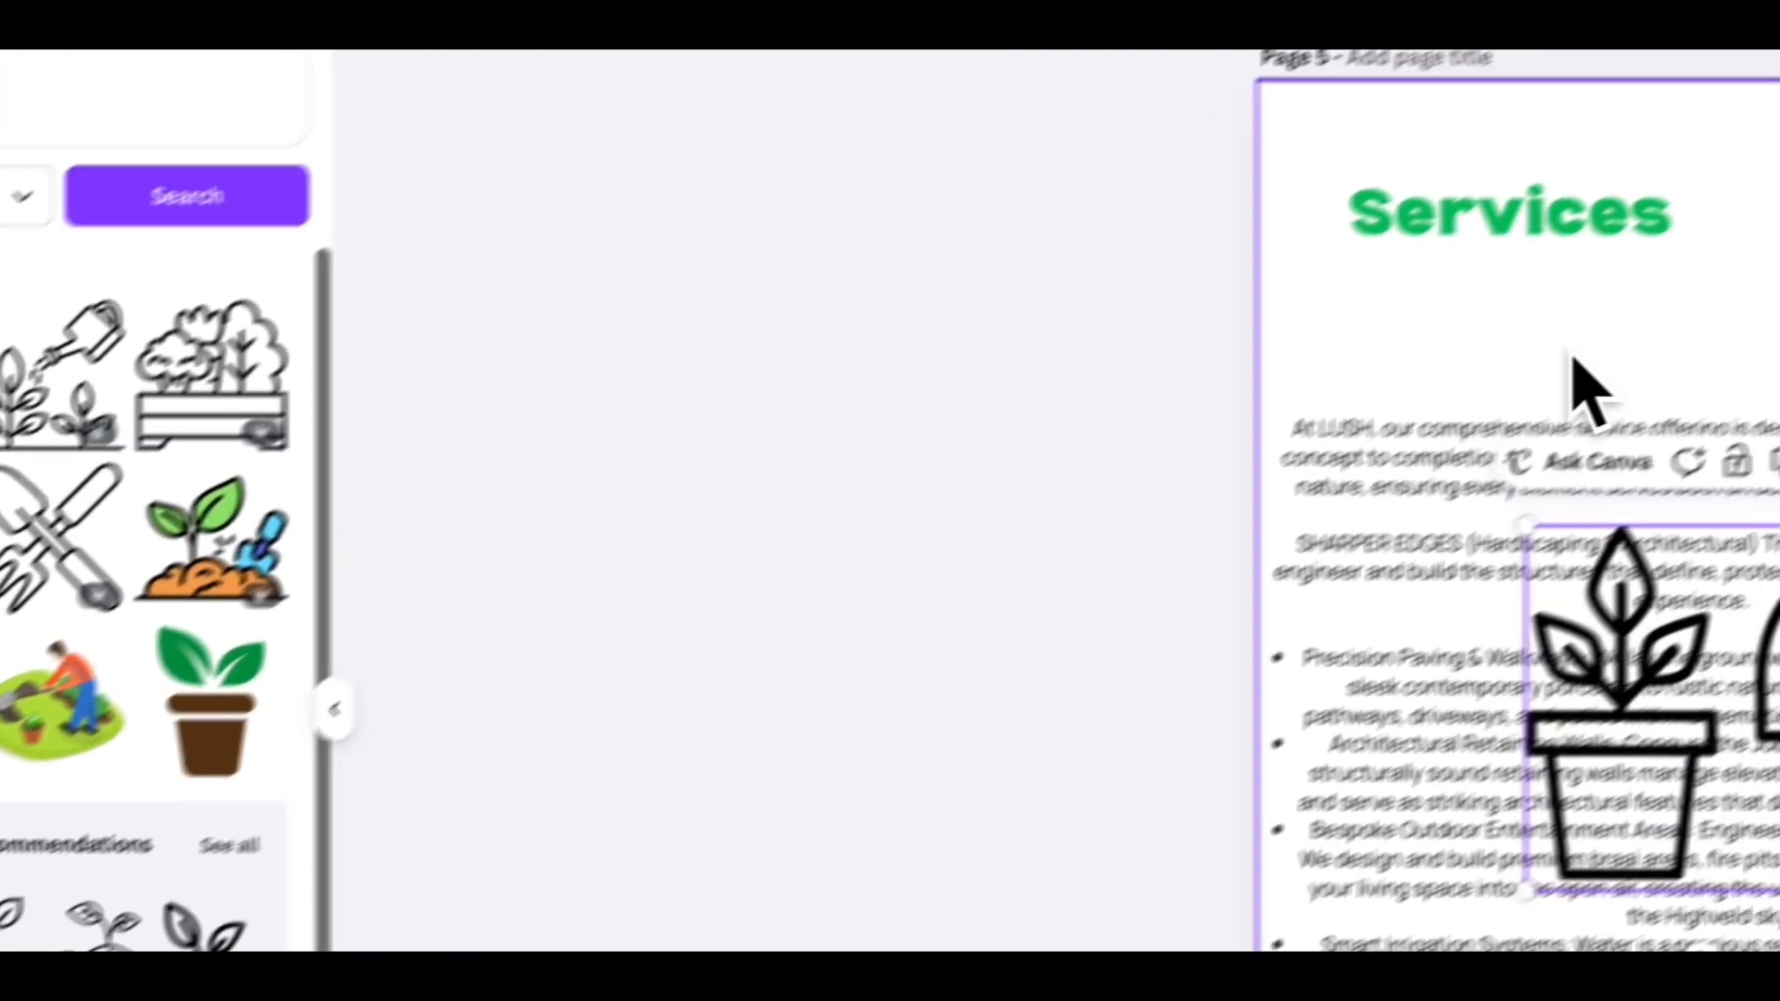
pyautogui.moveTo(1117, 714); pyautogui.dragTo(1008, 397)
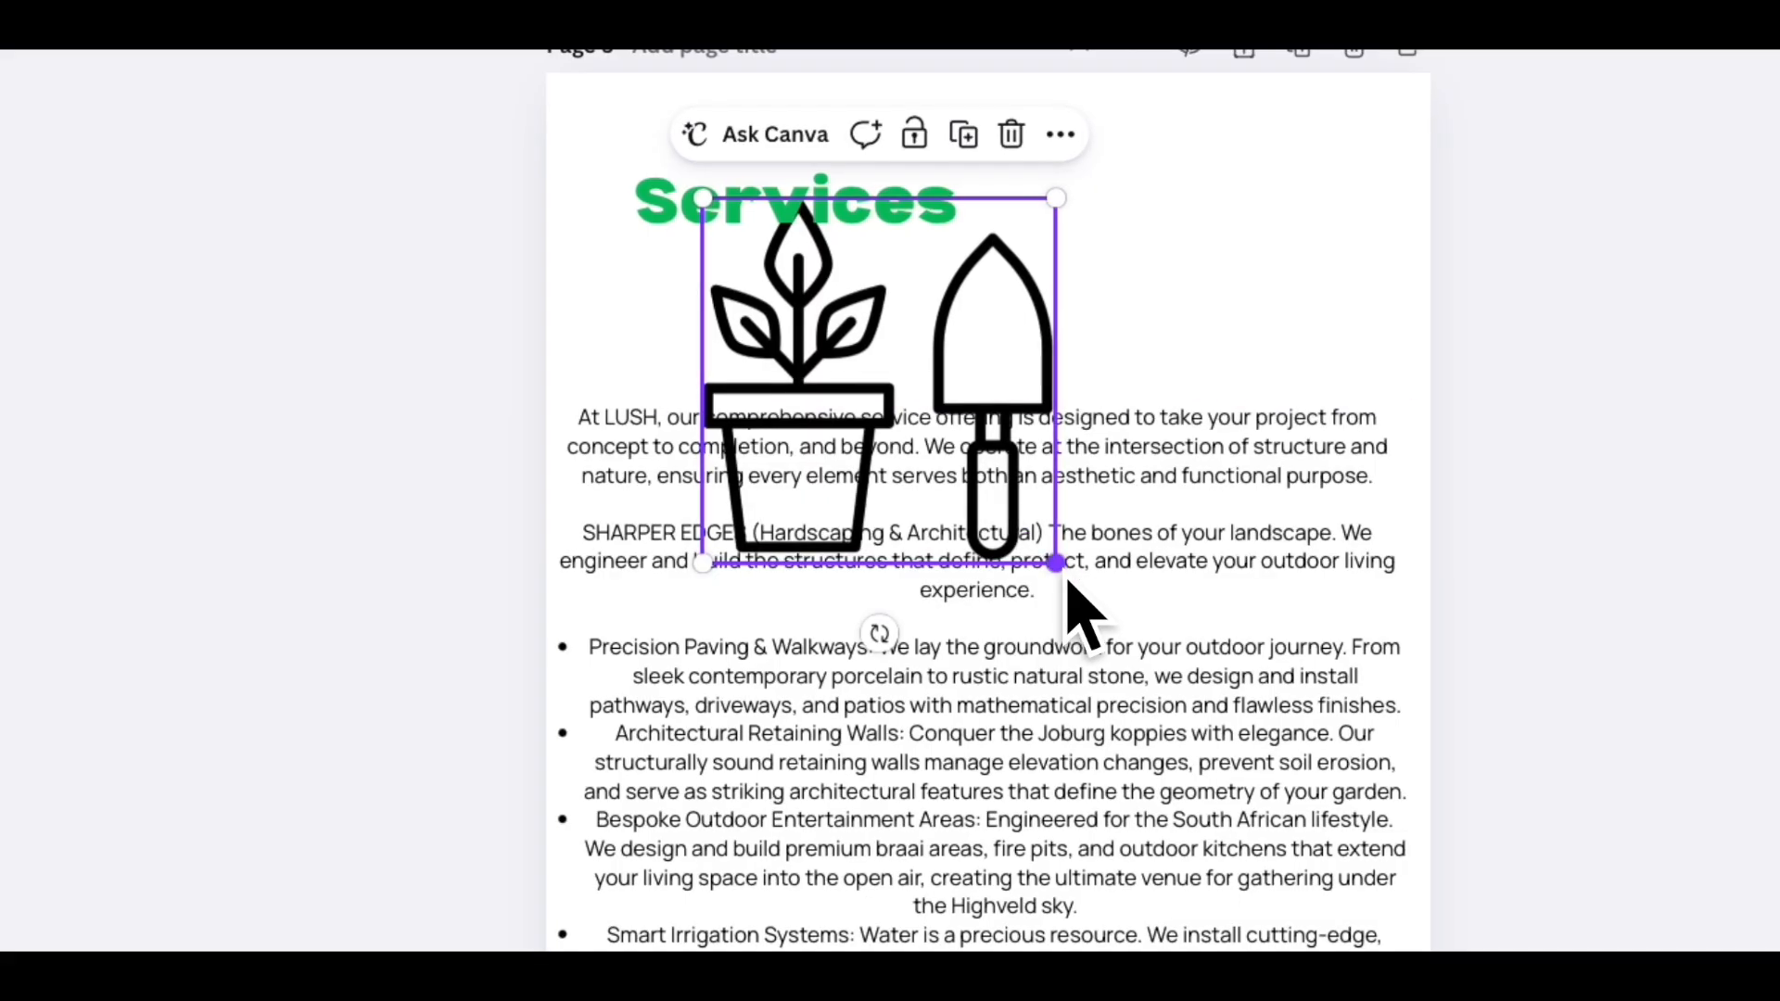
pyautogui.moveTo(1163, 566); pyautogui.dragTo(714, 336)
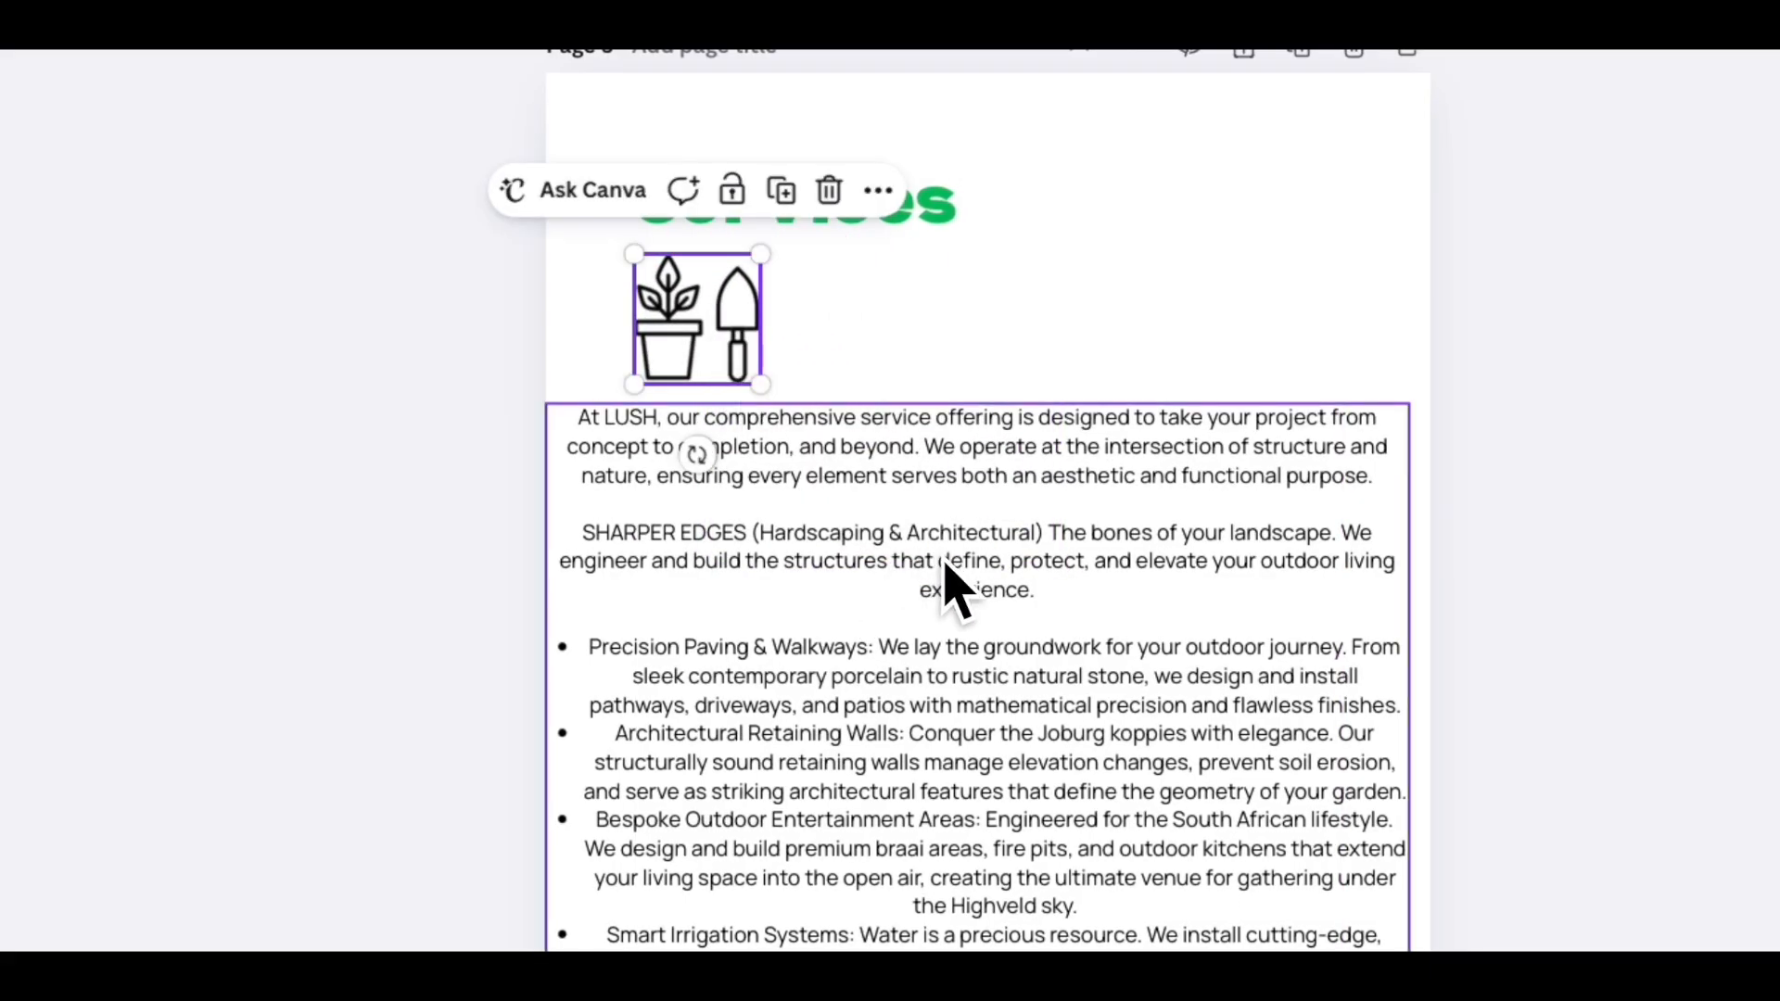
# - Move the Services body text lower and shrink and reposition the icon in the space below the heading
pyautogui.moveTo(939, 557); pyautogui.dragTo(936, 761)
pyautogui.moveTo(698, 283); pyautogui.dragTo(702, 342)
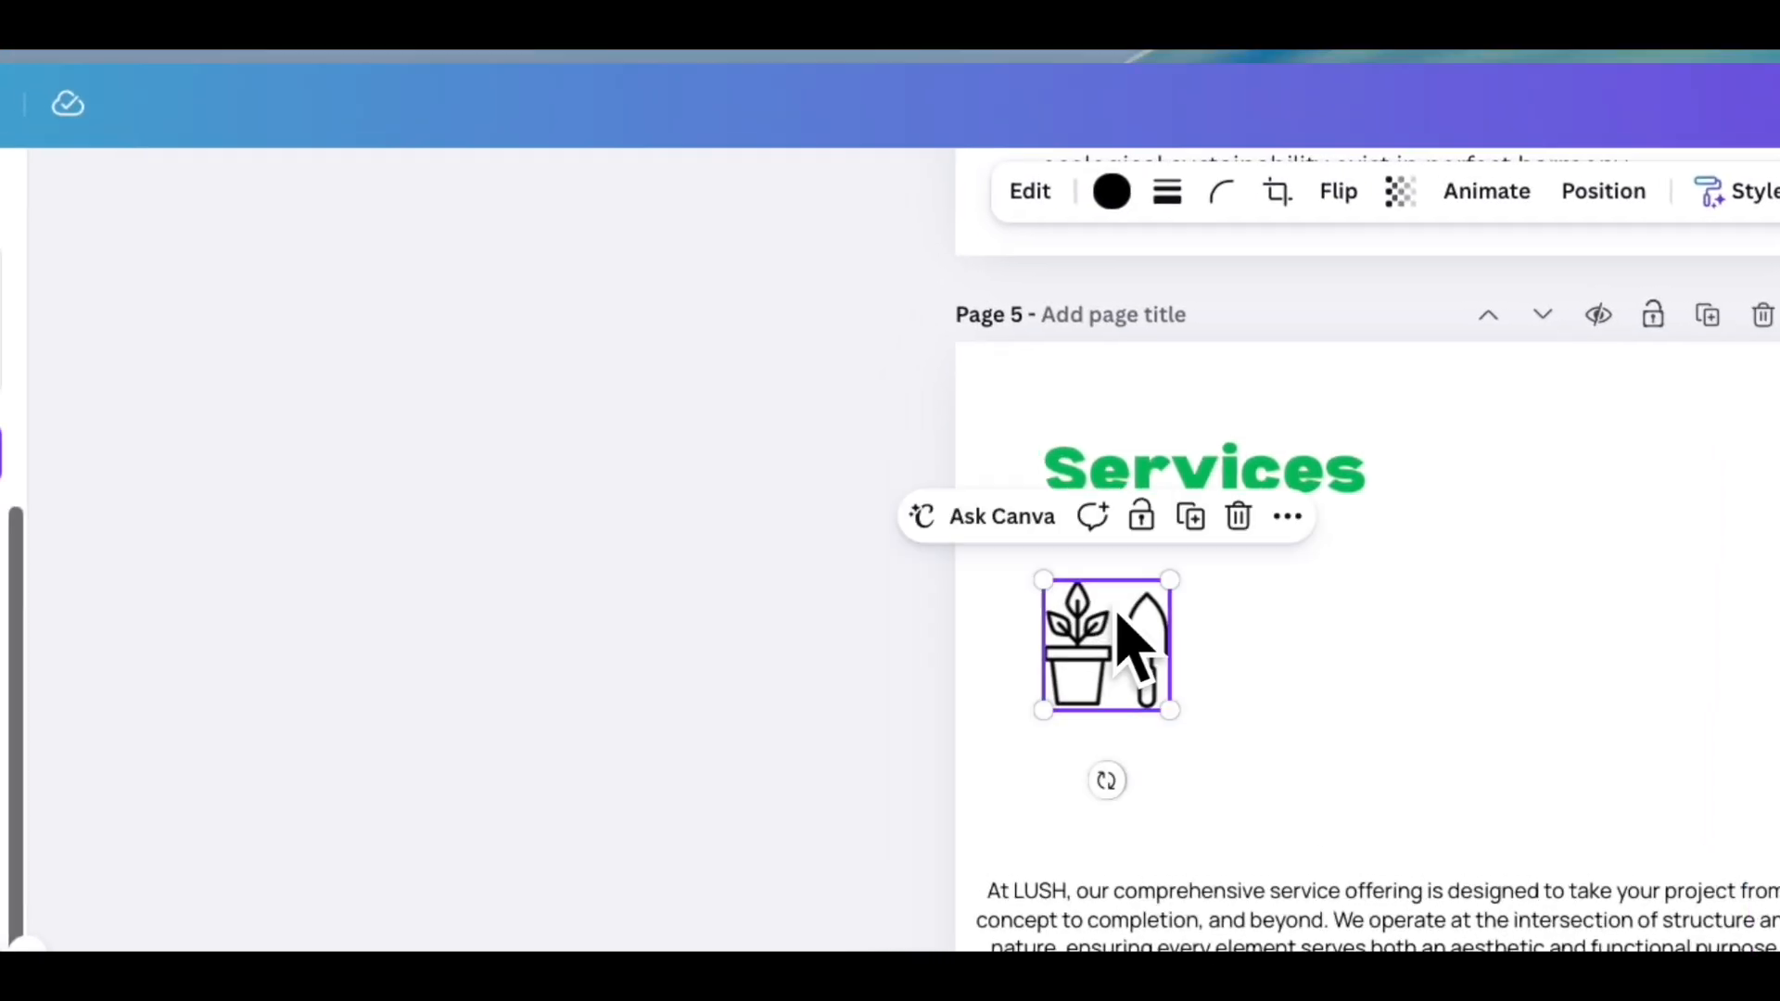
pyautogui.moveTo(1170, 581); pyautogui.dragTo(1142, 612)
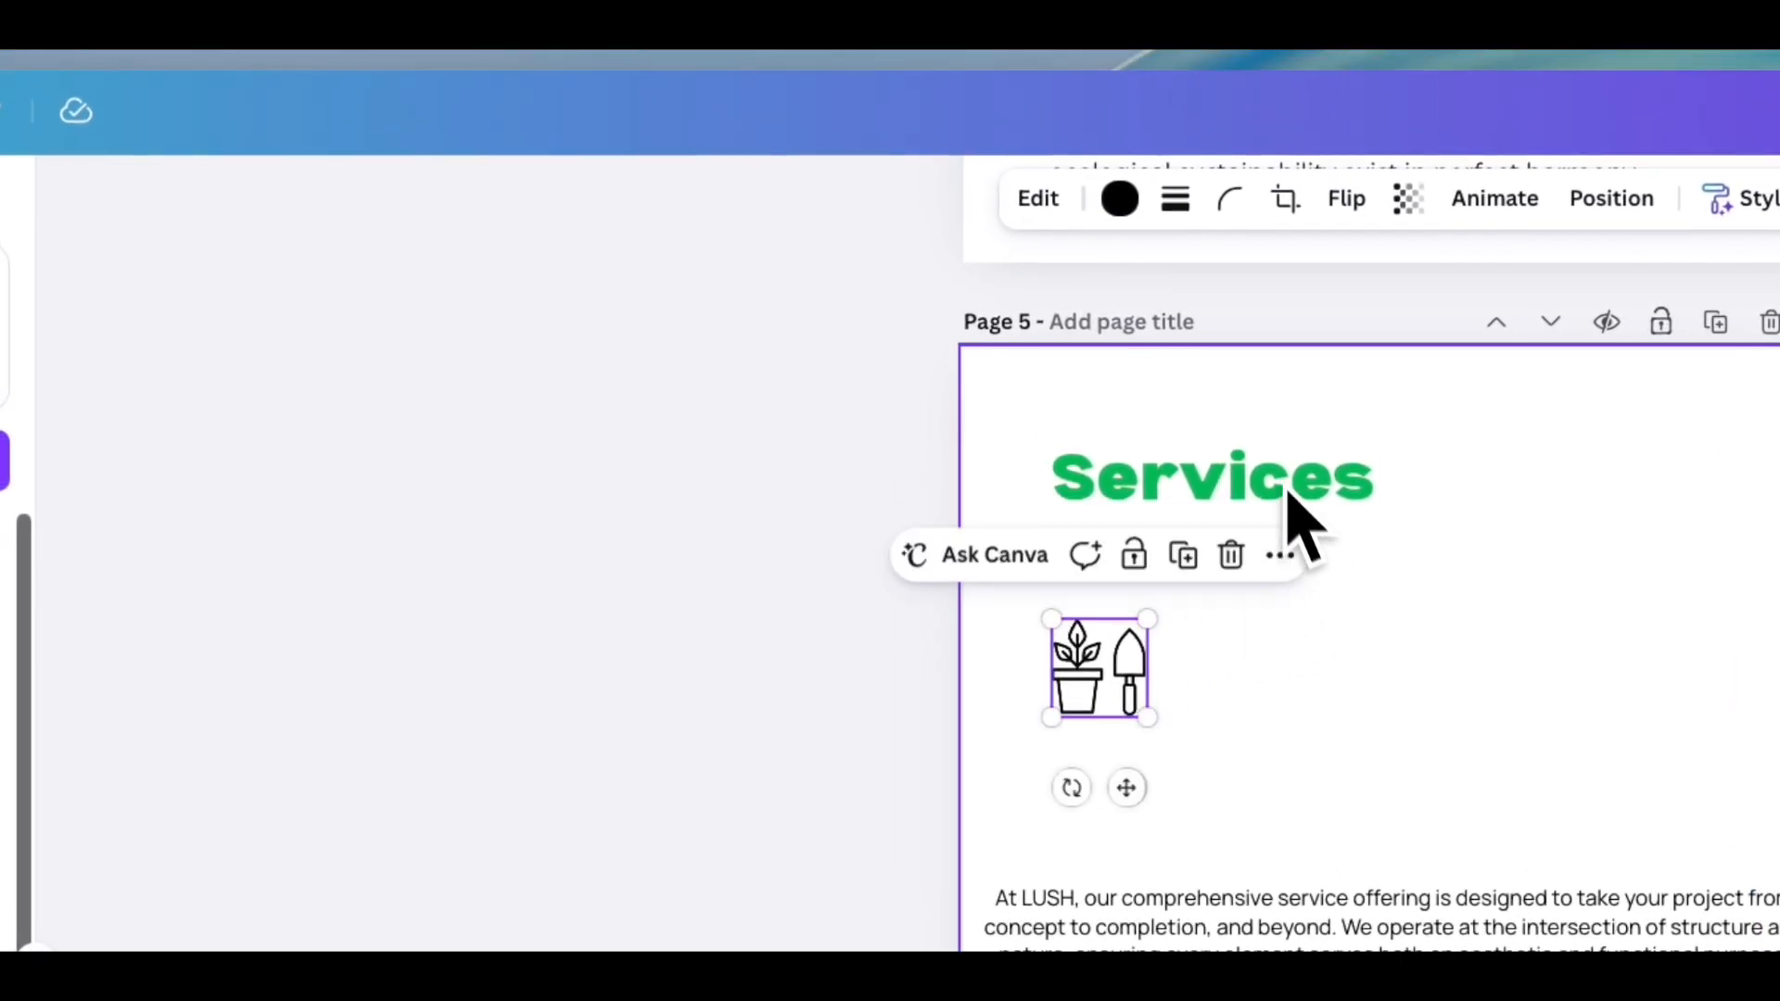
# - Recolour the gardening icon to the tan colour from the photo colours, then deselect it
pyautogui.click(1120, 199)
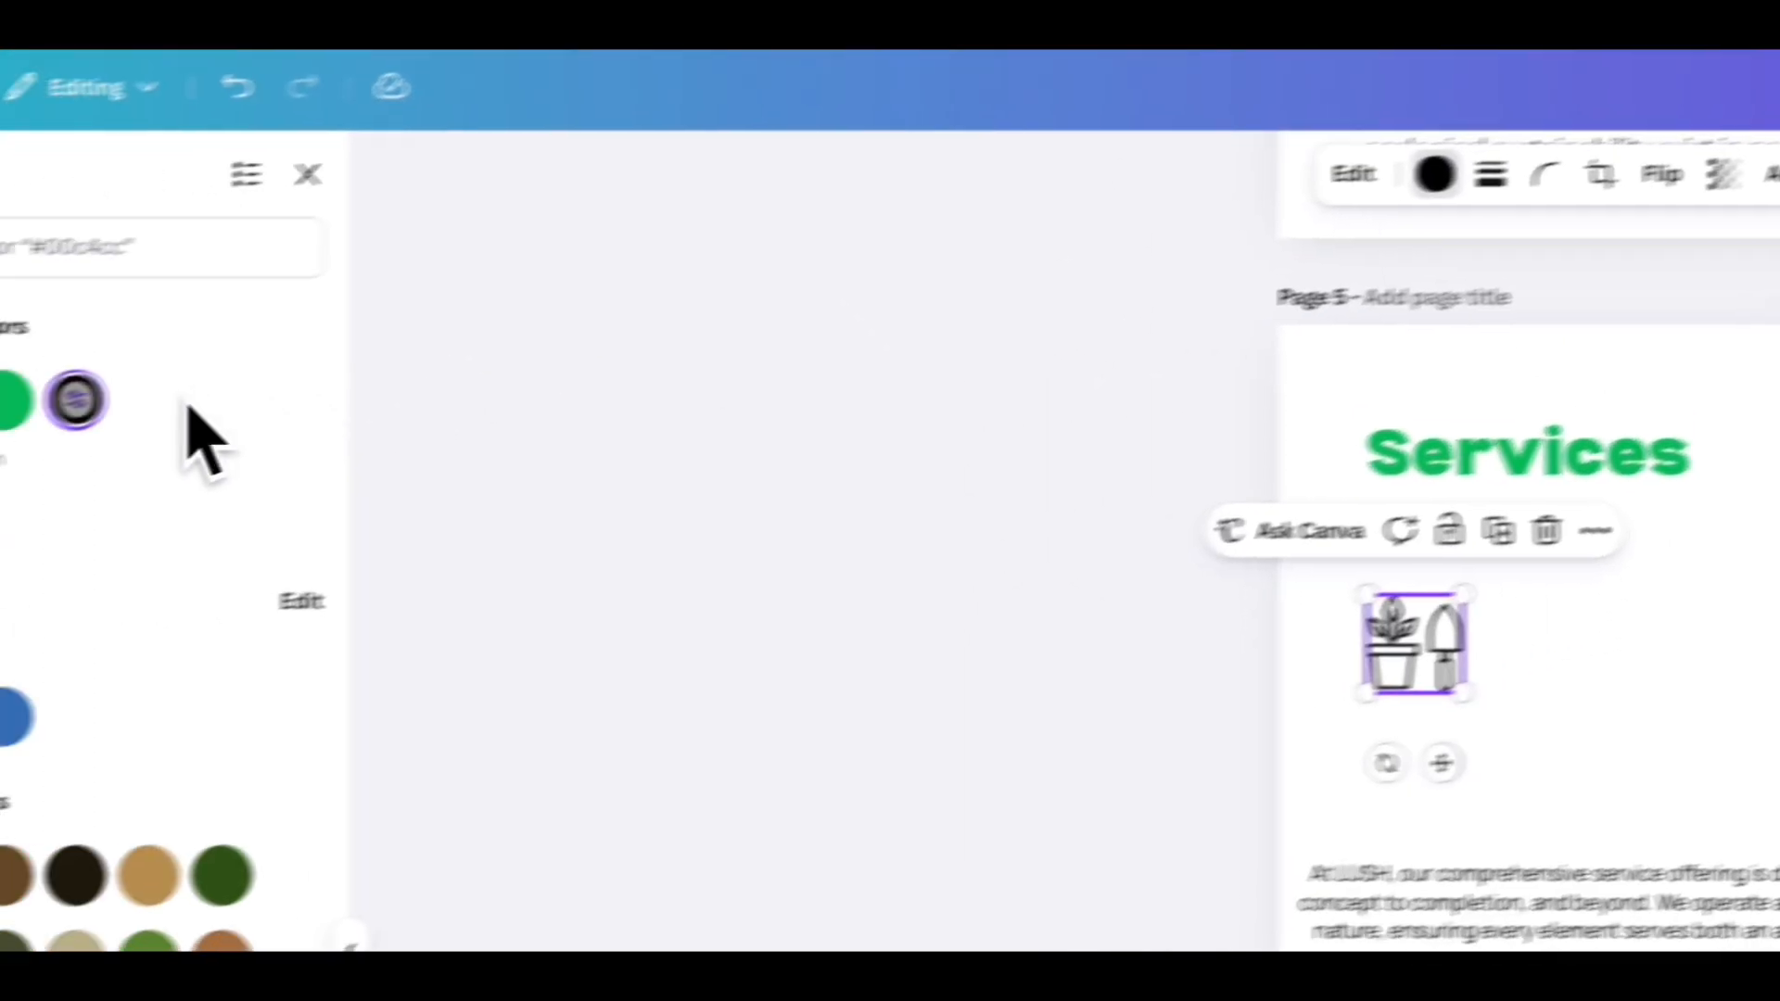
pyautogui.click(275, 375)
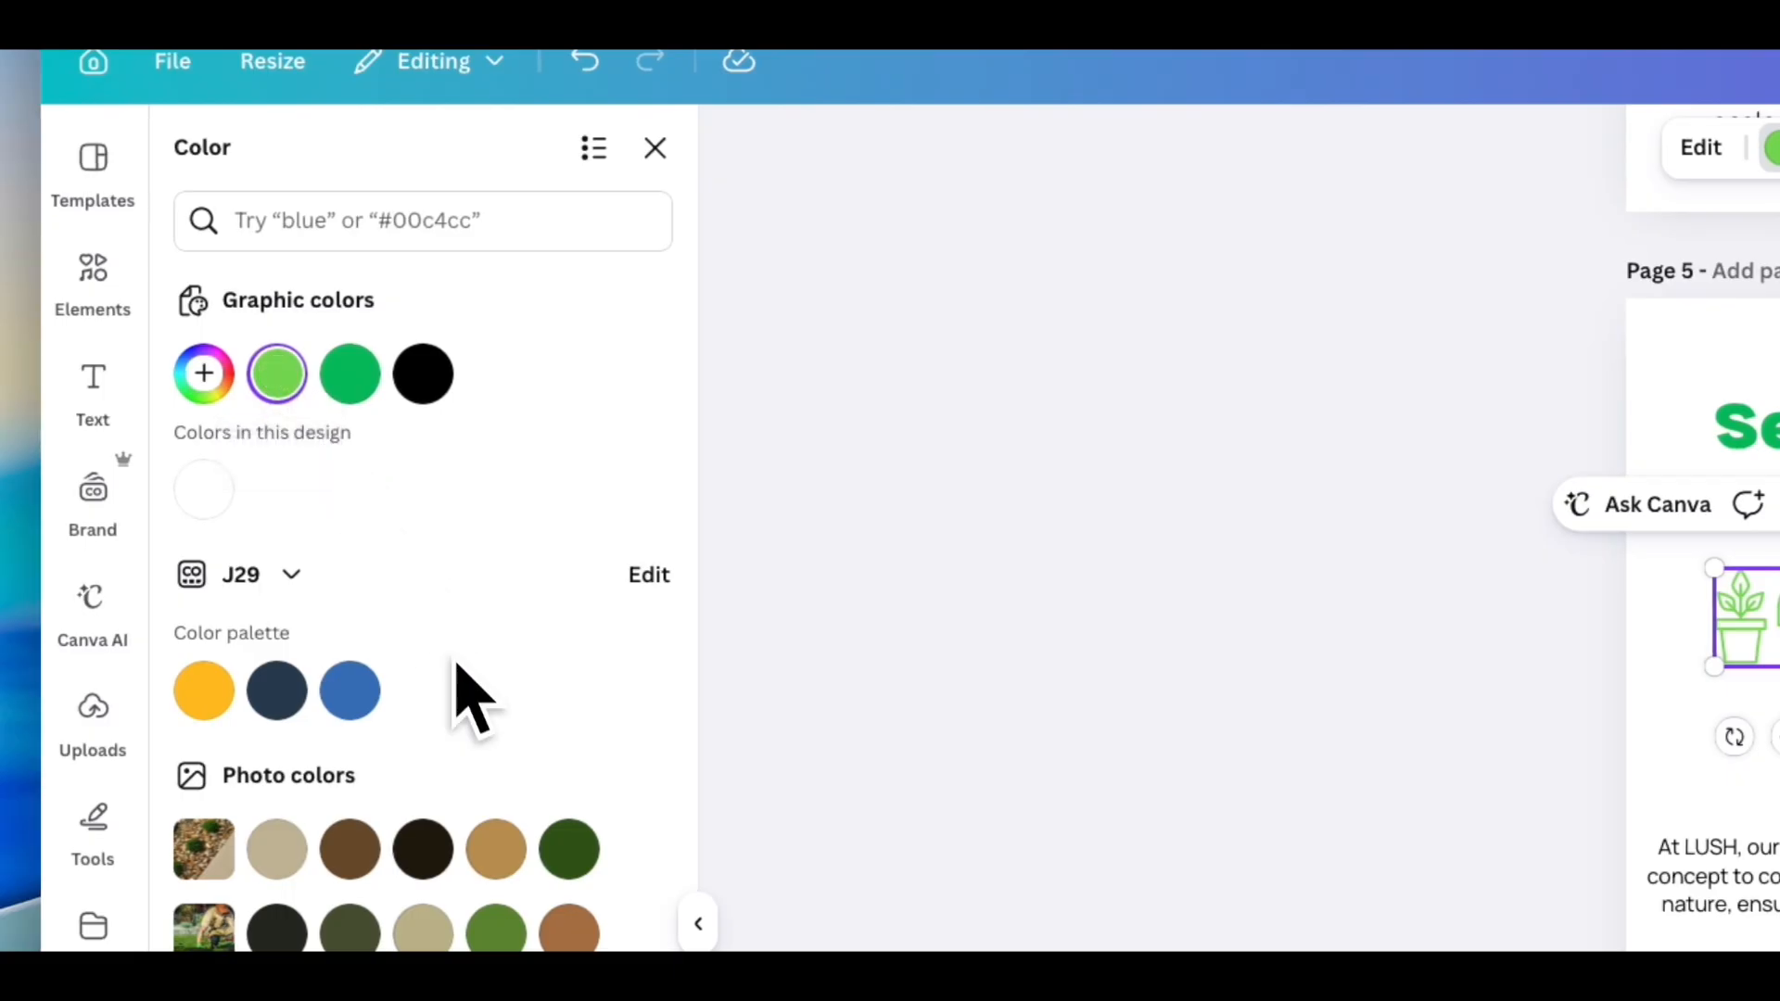
pyautogui.click(496, 849)
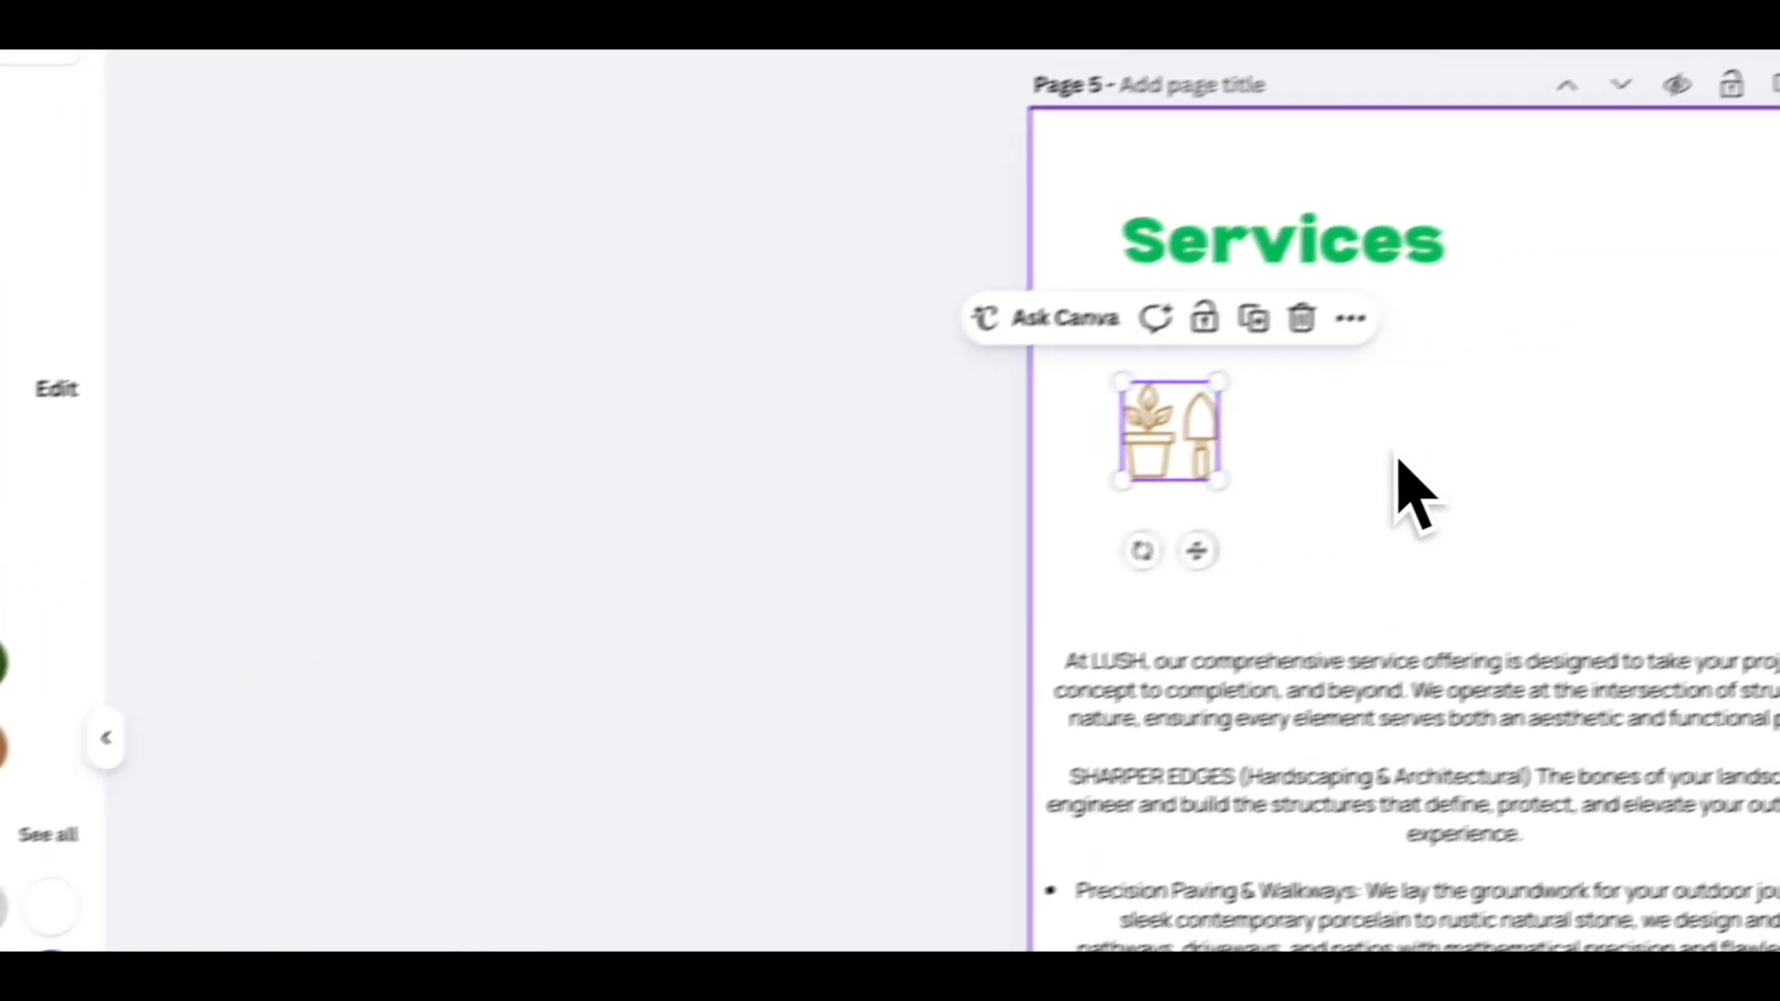
pyautogui.click(1427, 453)
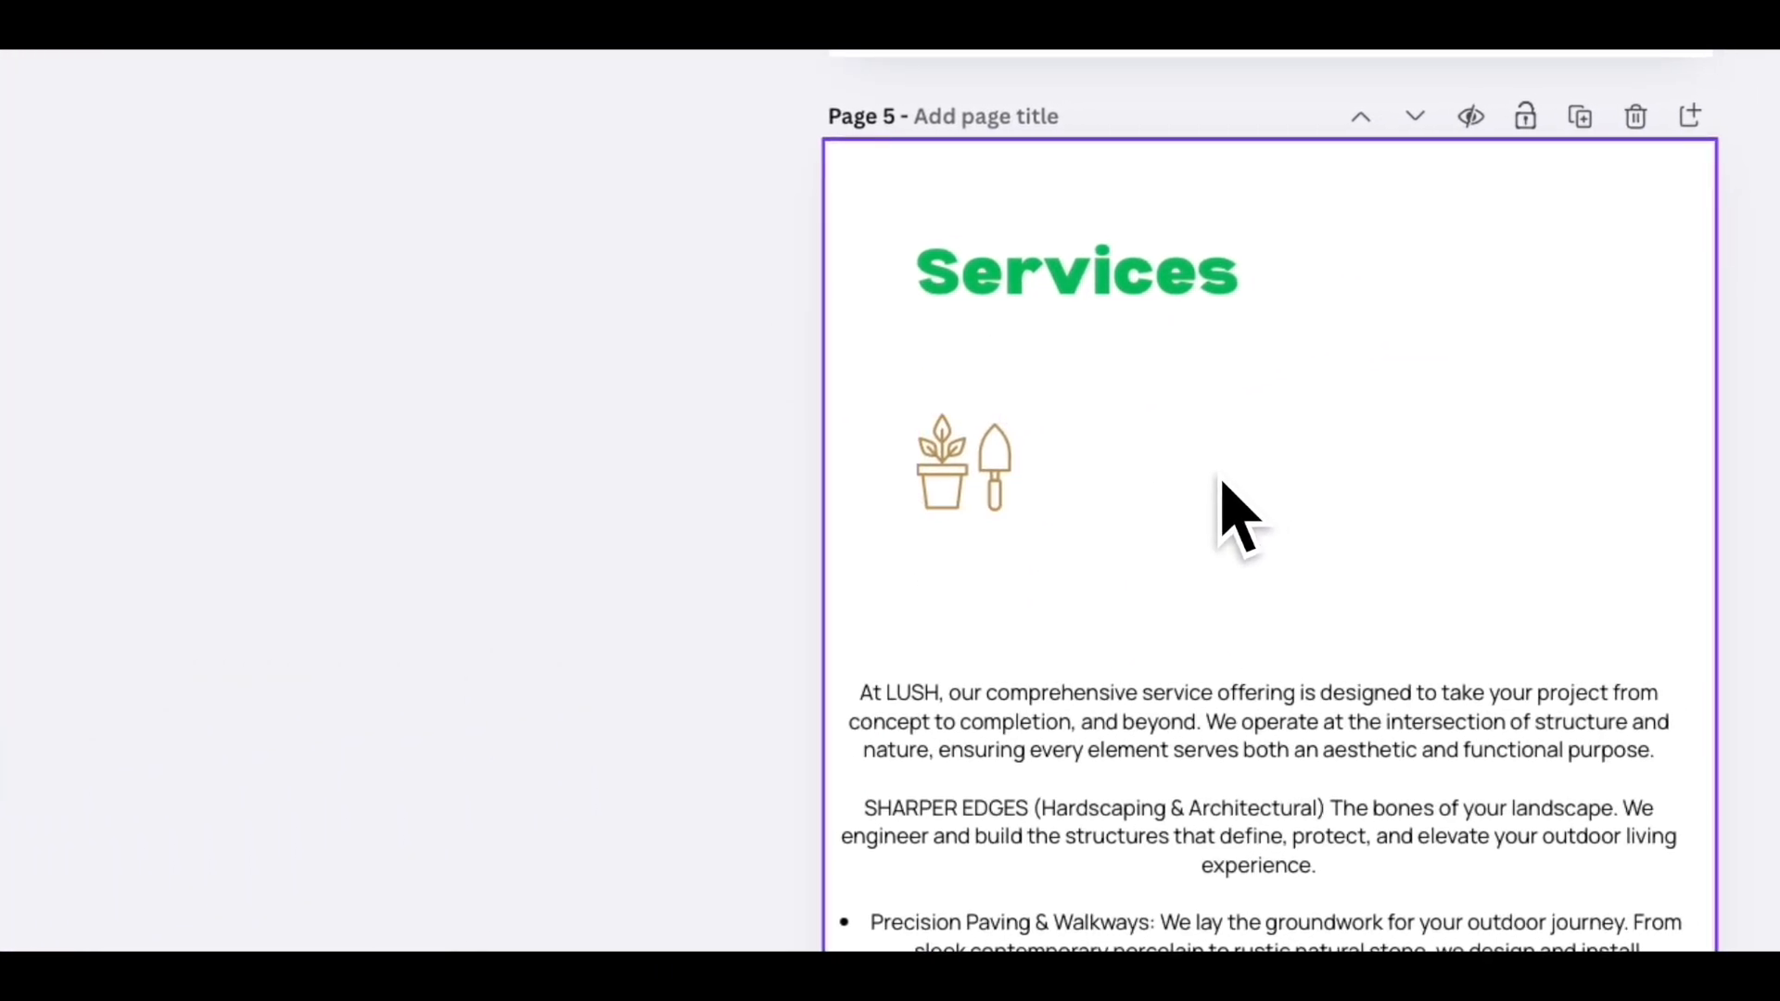
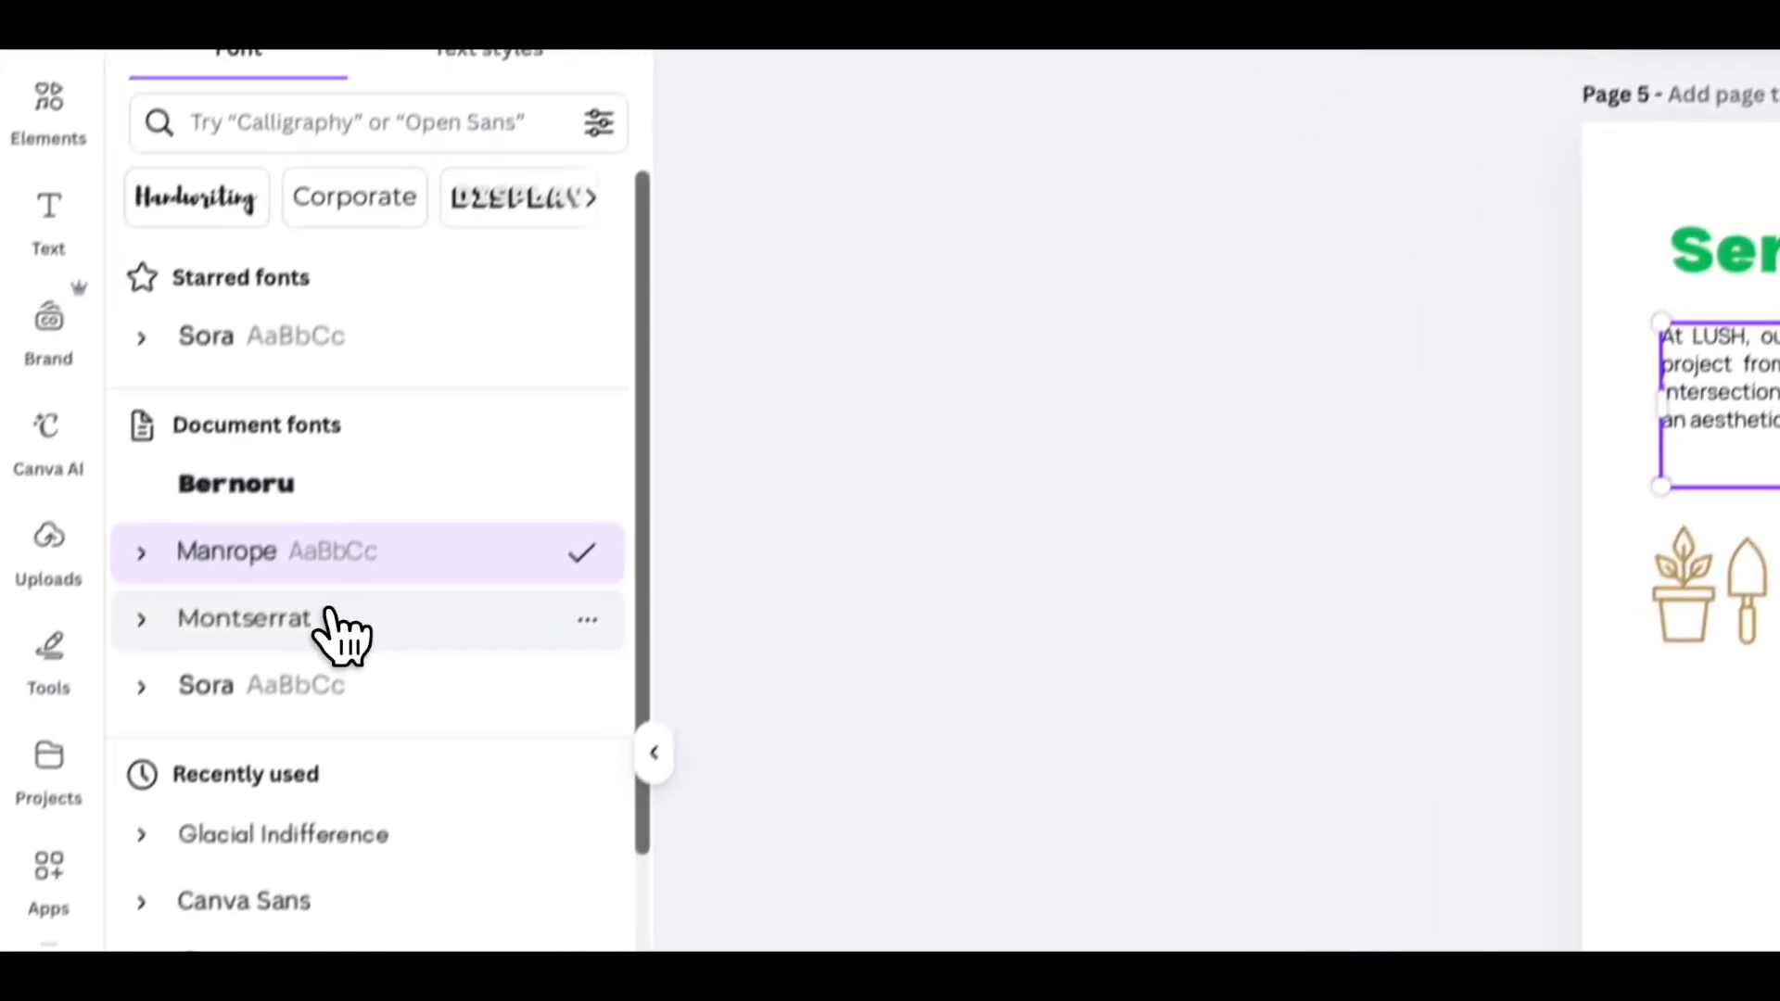
# - Set the service description's font to Montserrat and decrease its font size
pyautogui.click(23, 840)
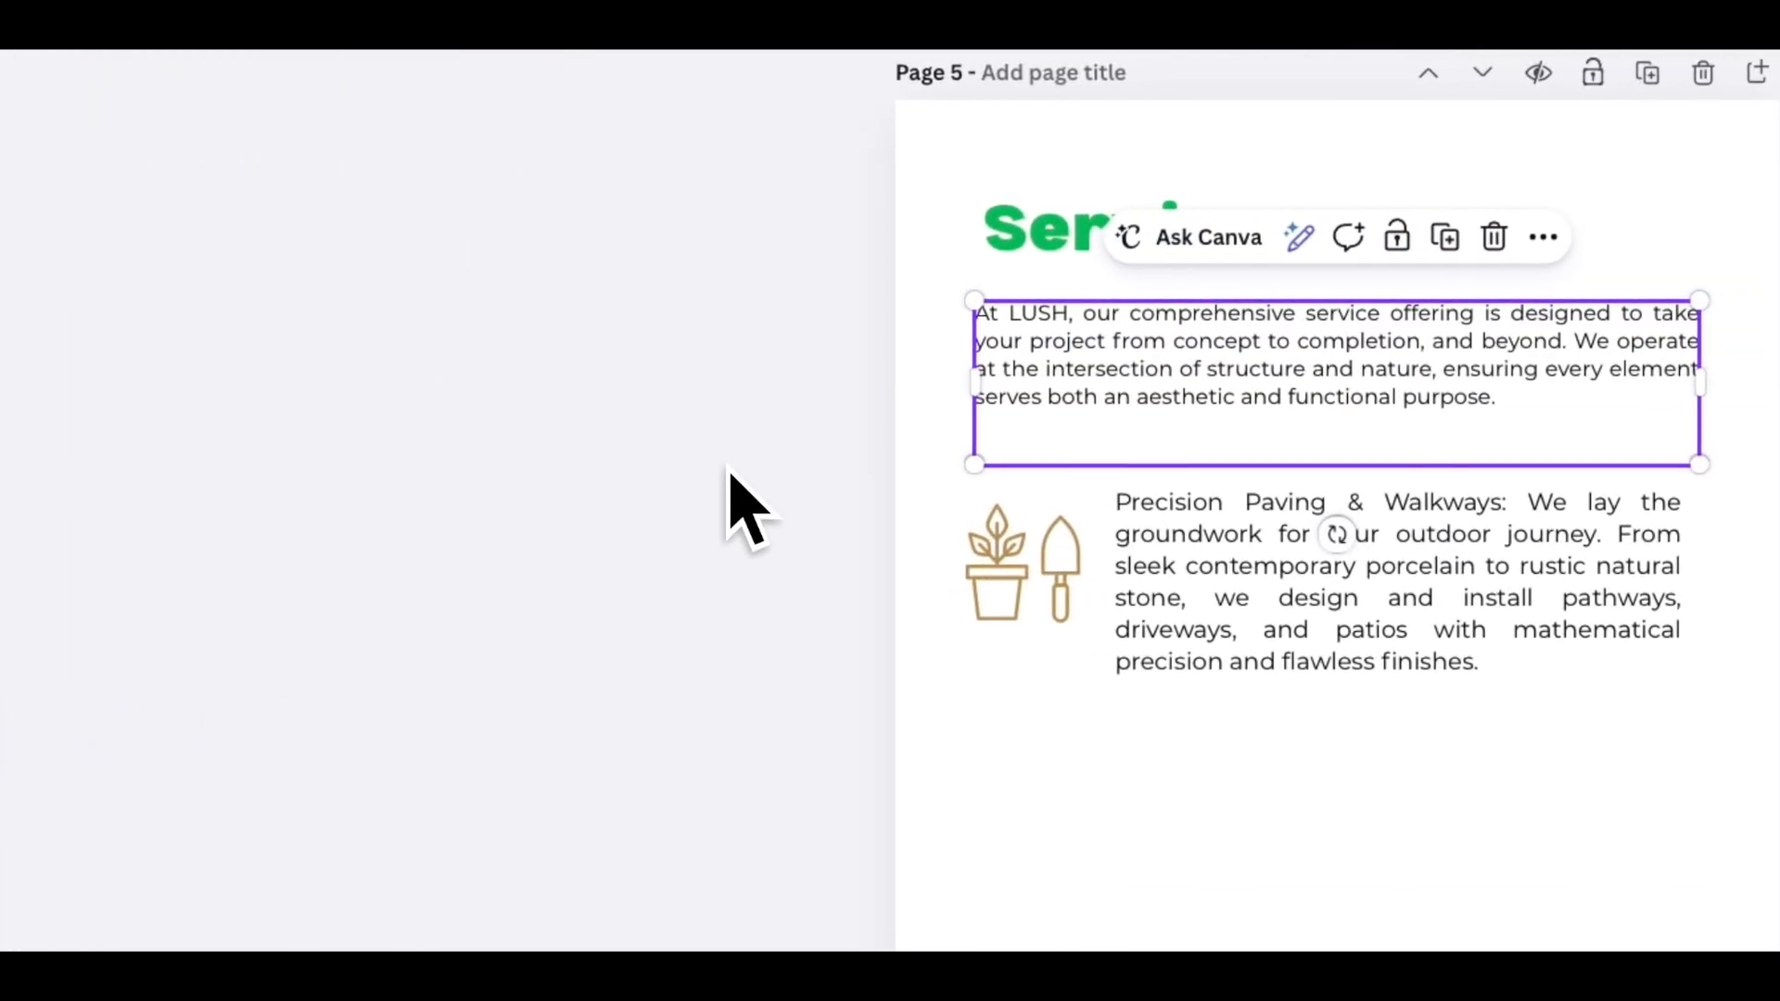
pyautogui.click(1144, 524)
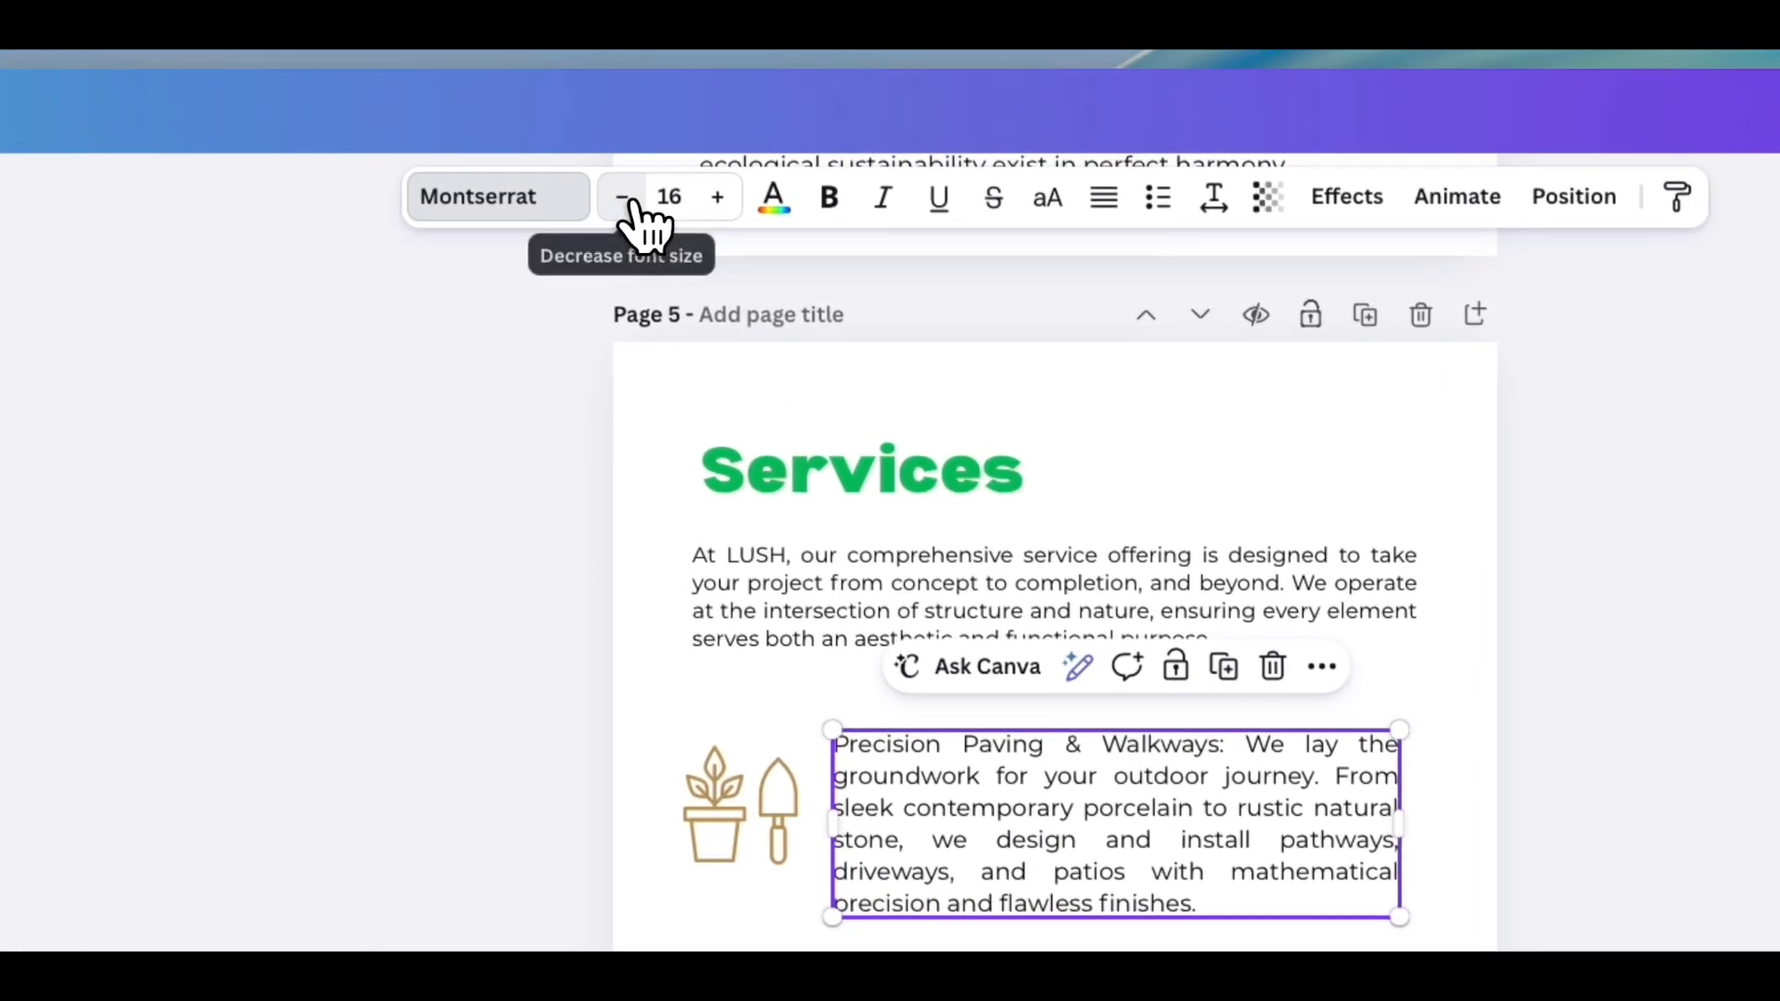
pyautogui.click(586, 182)
pyautogui.click(586, 182)
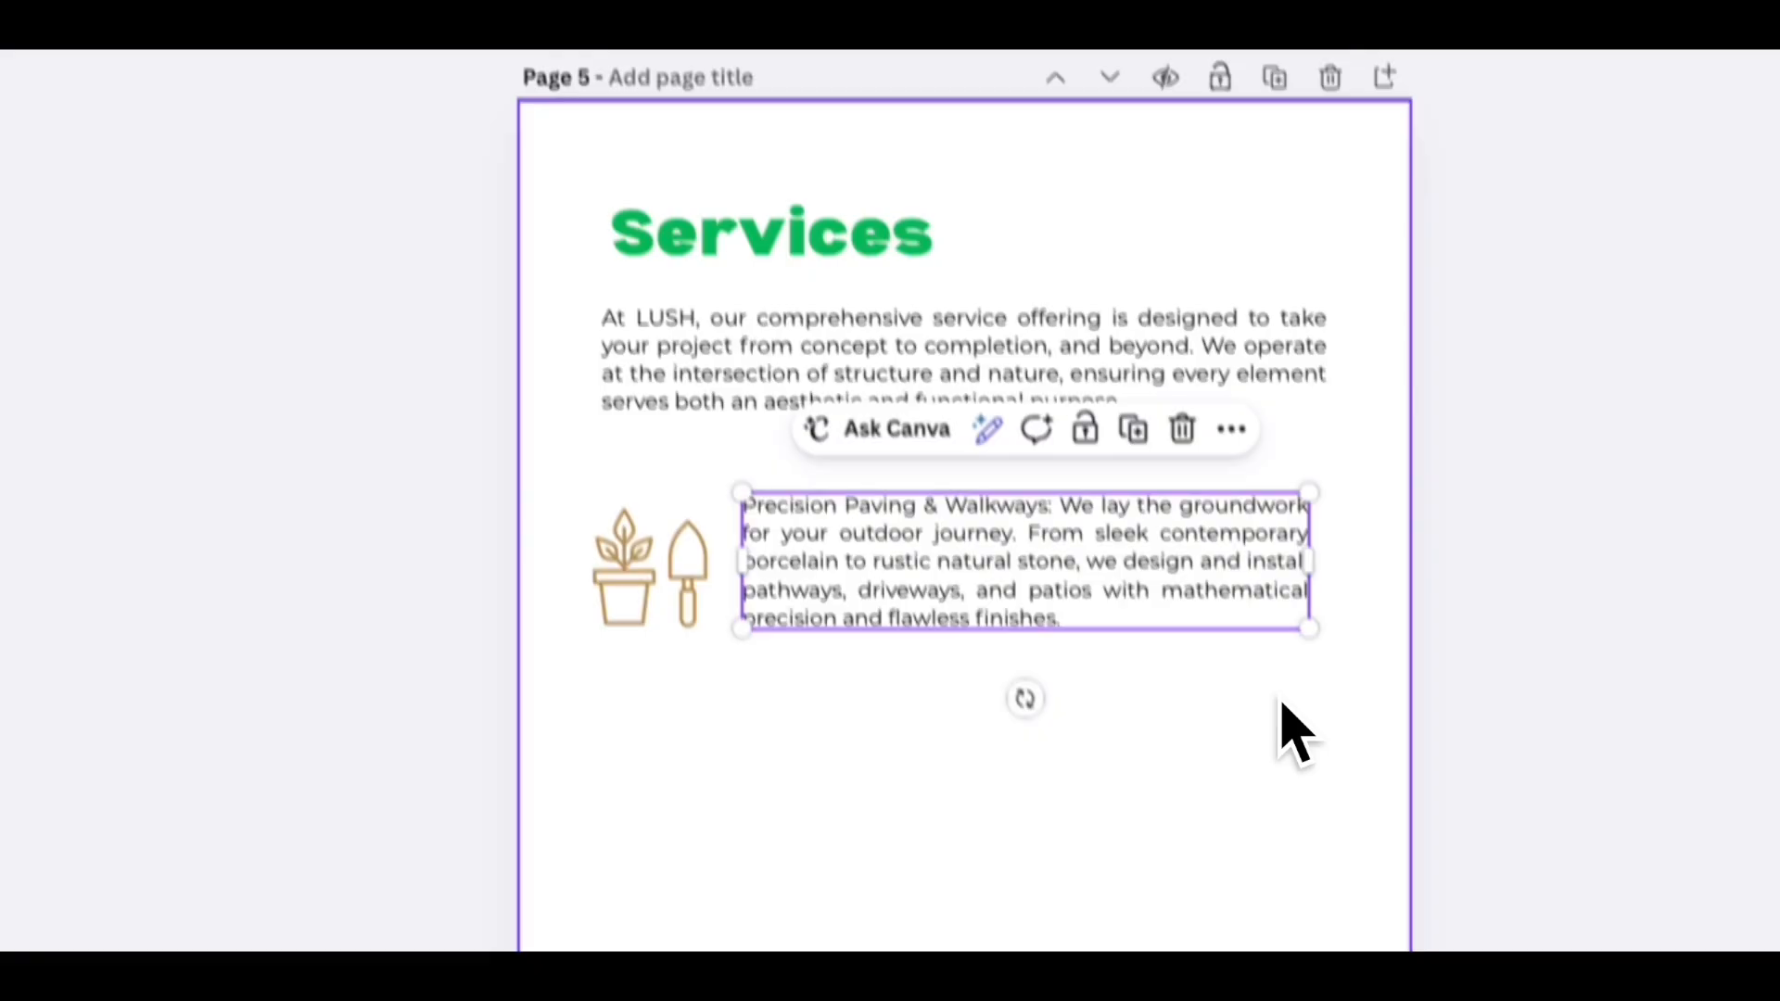
# - Resize the service text box to sit beside the gardening icon and nudge the intro paragraph into alignment
pyautogui.moveTo(1125, 545); pyautogui.dragTo(1123, 557)
pyautogui.moveTo(1094, 484); pyautogui.dragTo(1094, 484)
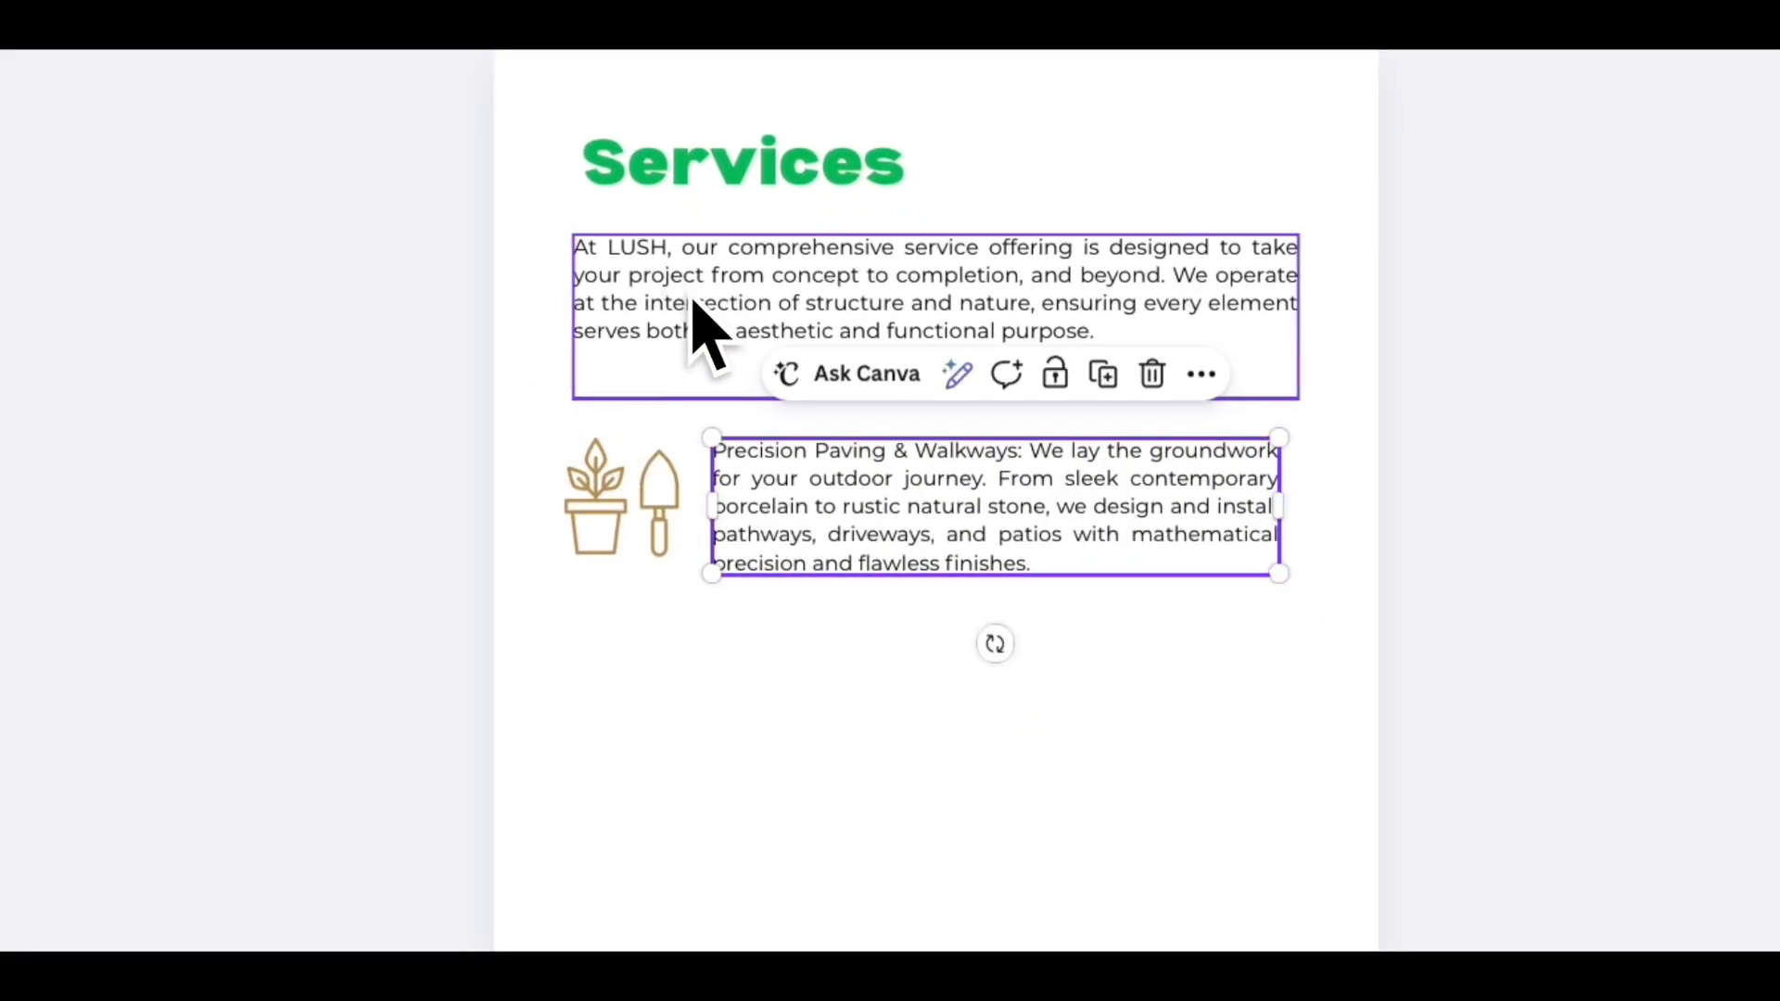
pyautogui.moveTo(683, 310); pyautogui.dragTo(695, 298)
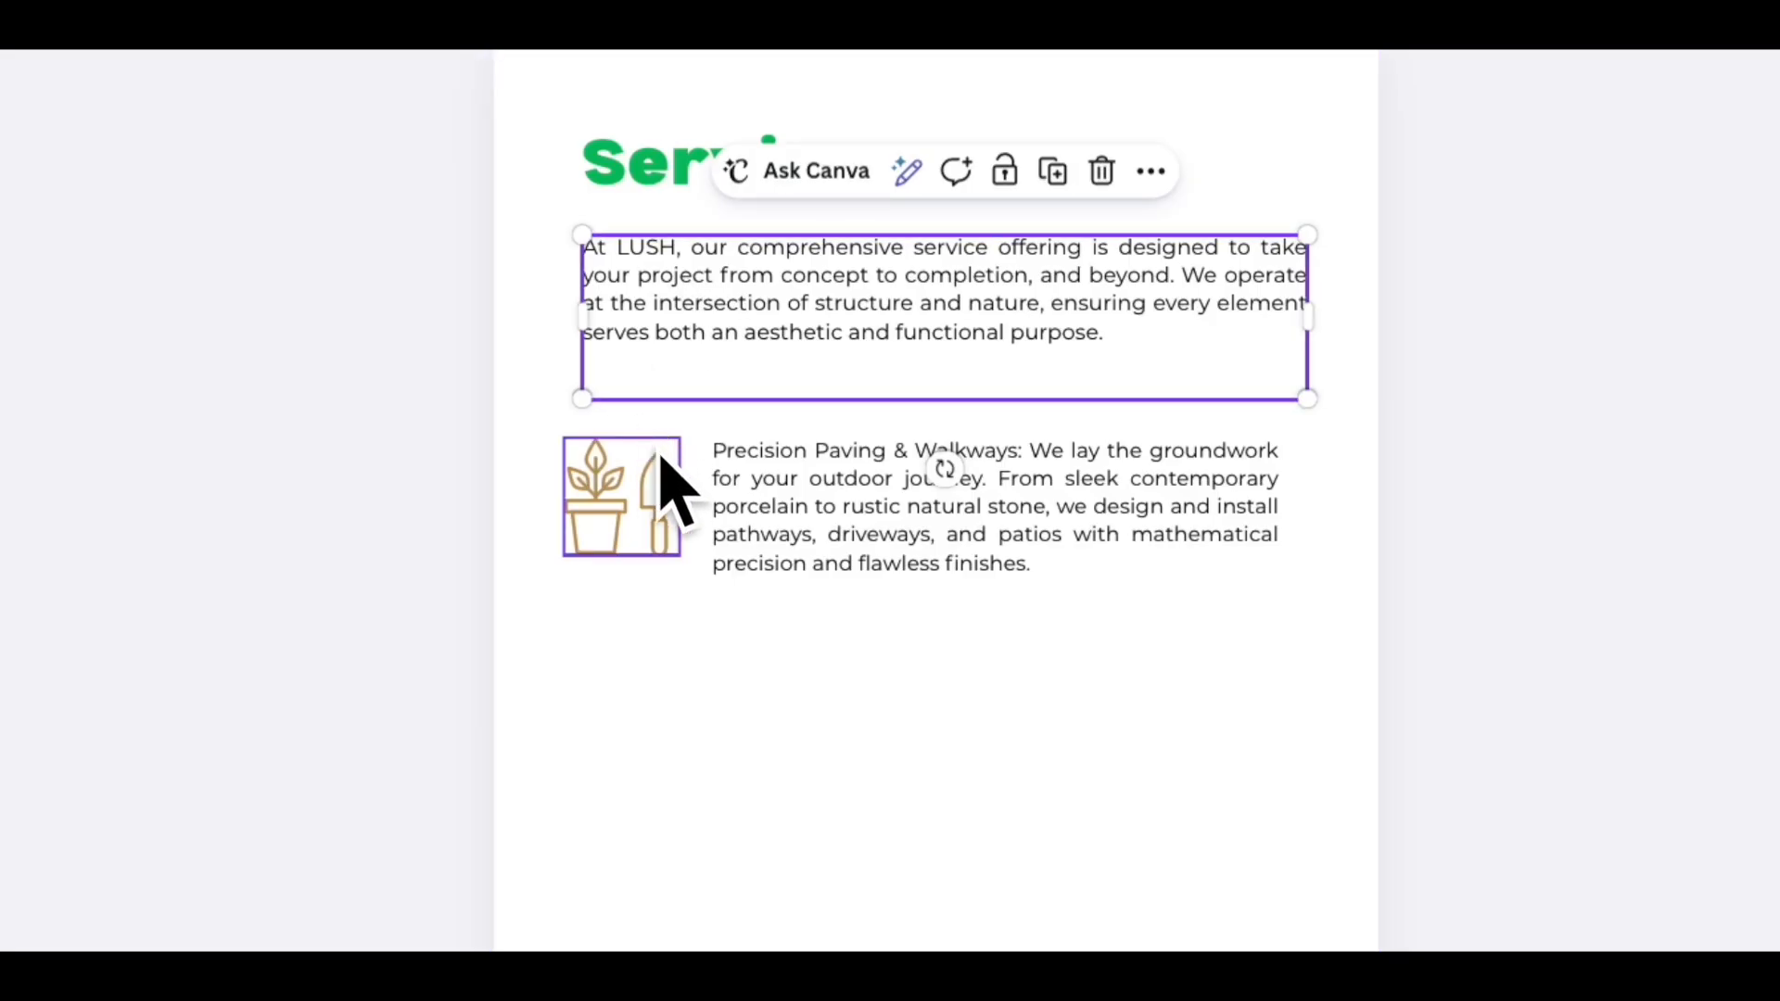
# - Select the icon with its service text, duplicate the pair twice and stack the copies below as three service rows
pyautogui.moveTo(739, 503); pyautogui.dragTo(954, 505)
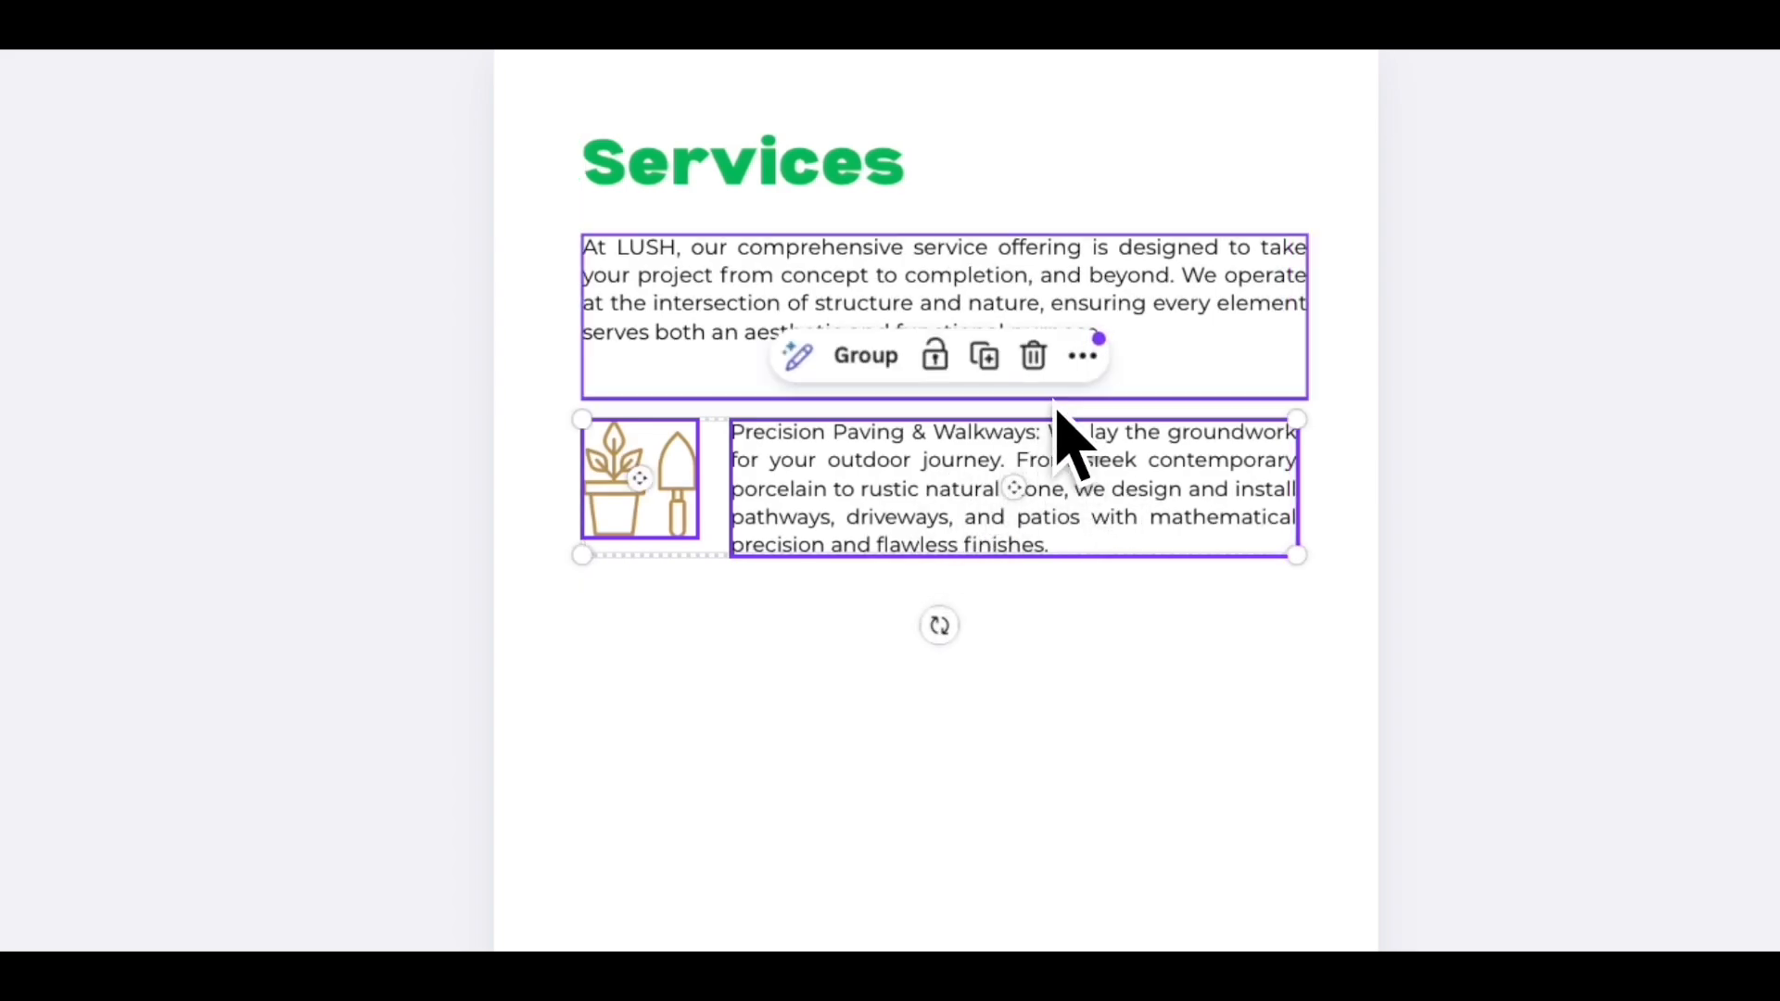
pyautogui.click(987, 360)
pyautogui.moveTo(992, 532); pyautogui.dragTo(973, 657)
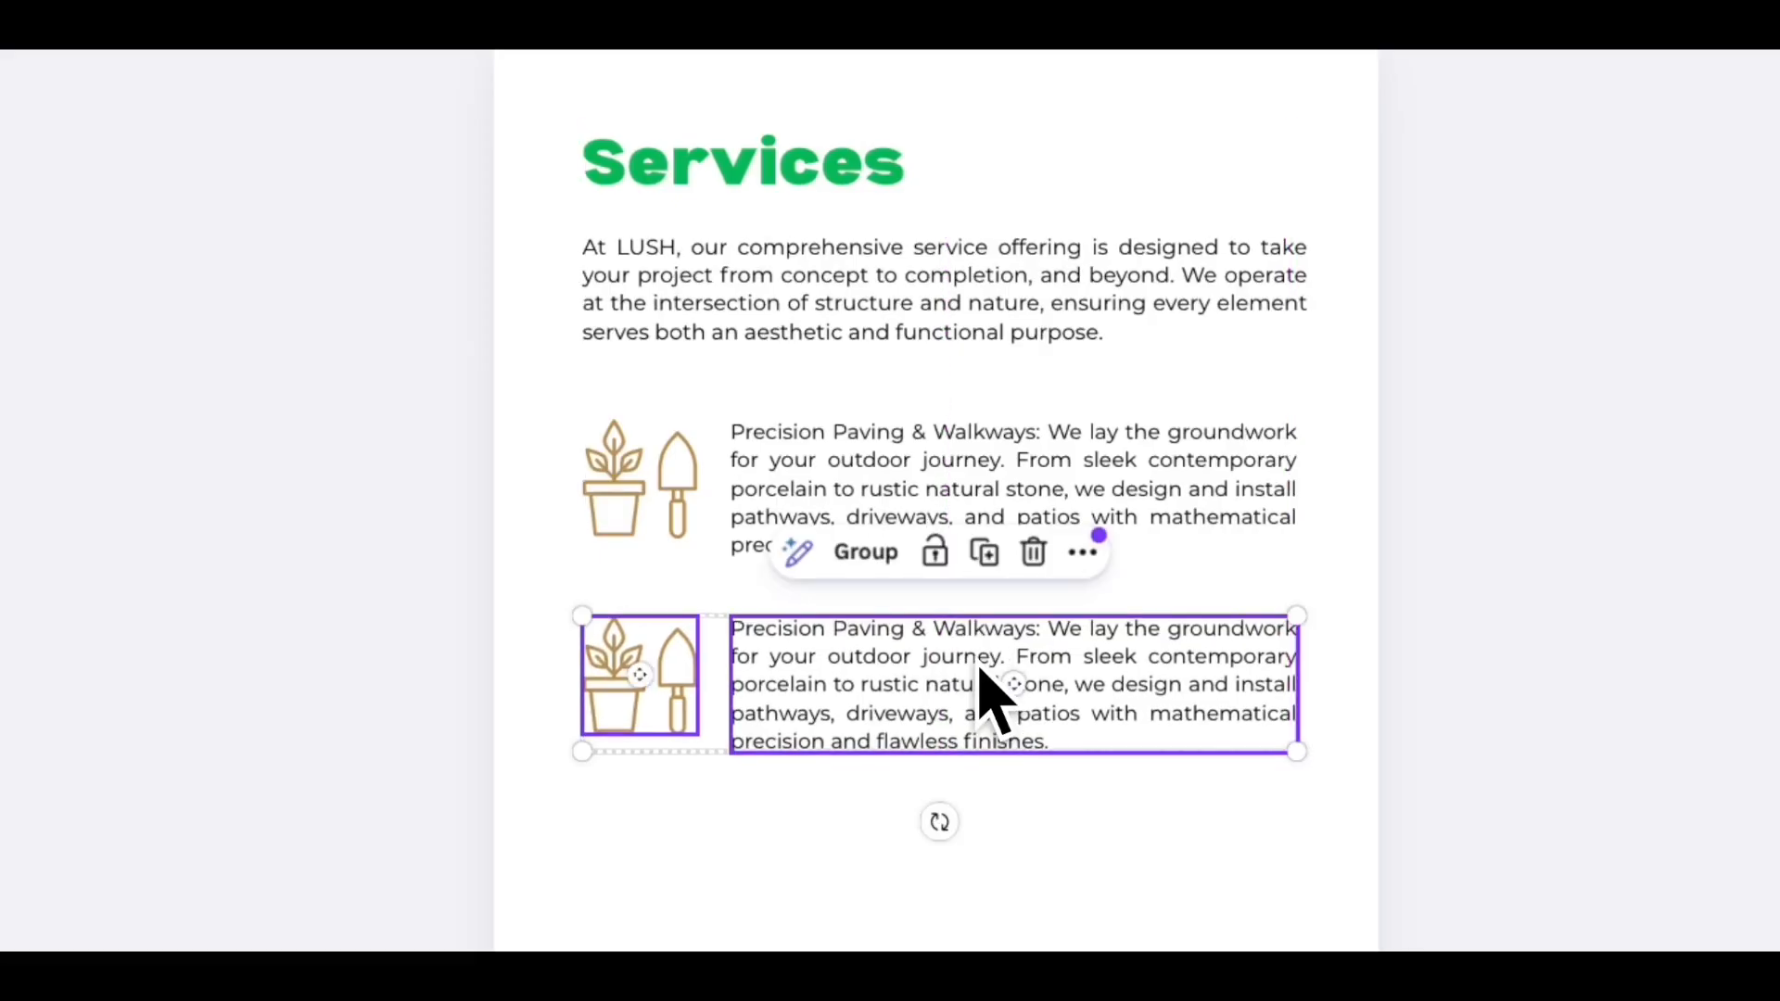
pyautogui.click(985, 548)
pyautogui.click(950, 732)
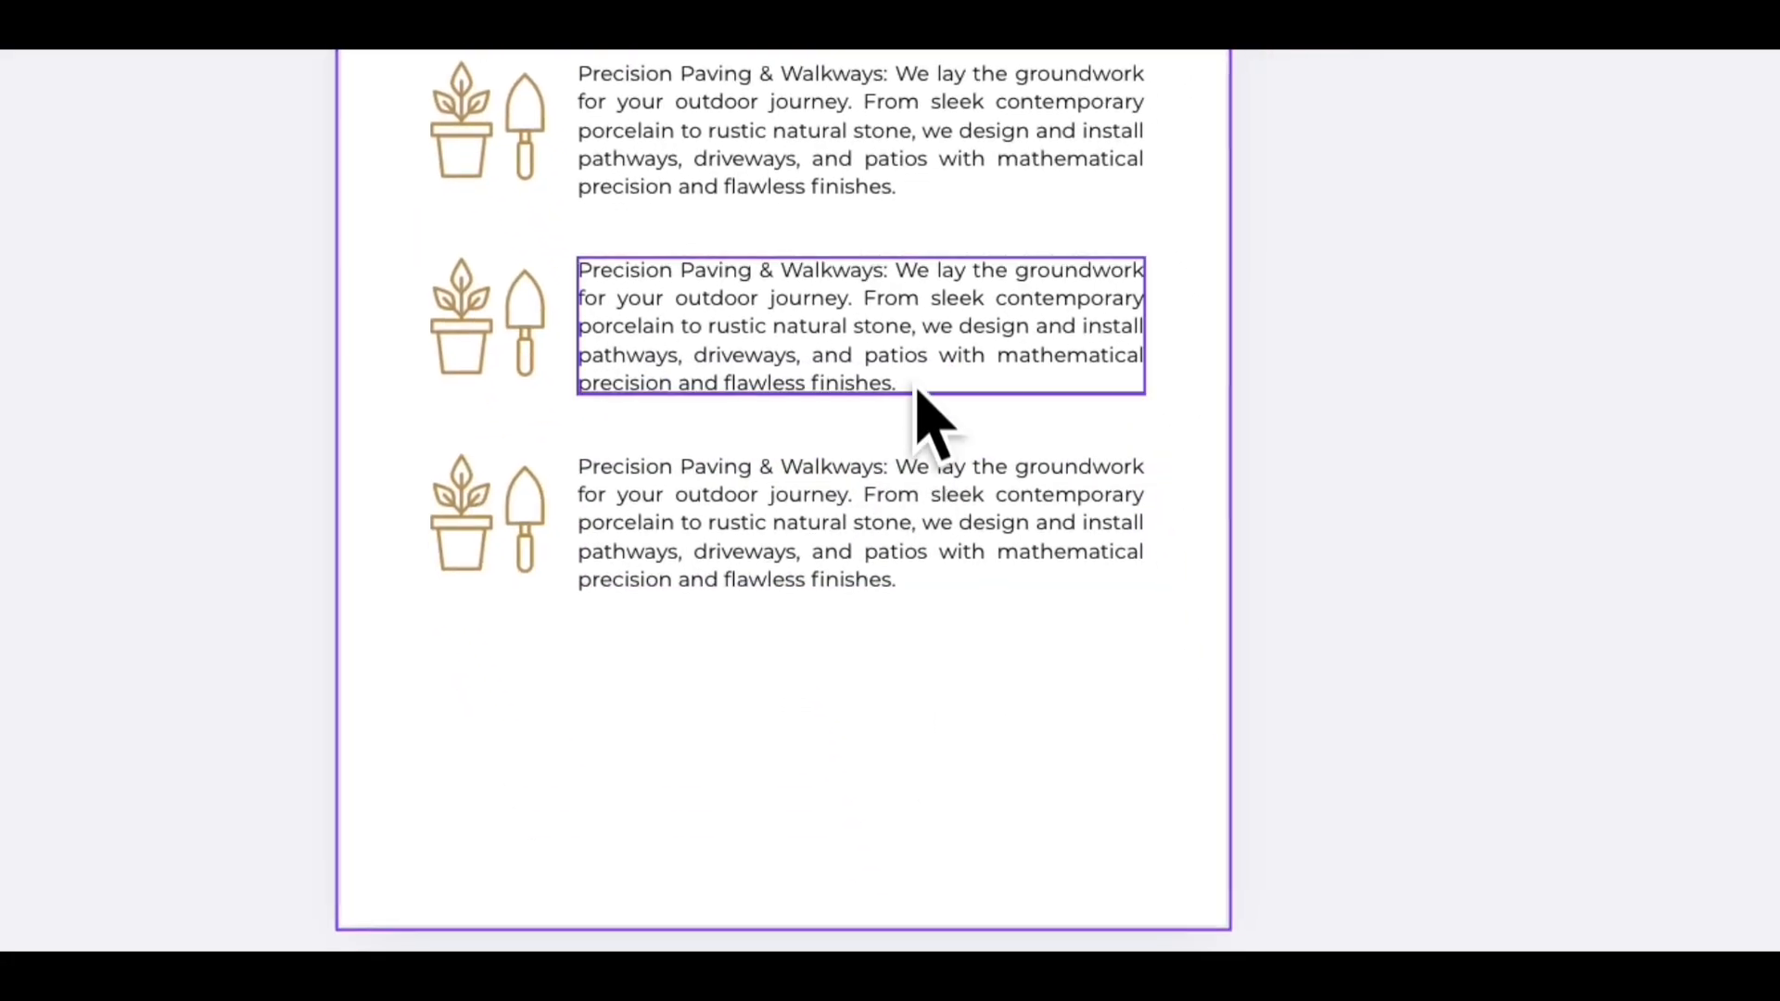
# - Scroll through the pages of the company profile design to review them
pyautogui.scroll(-3, 1145, 487)
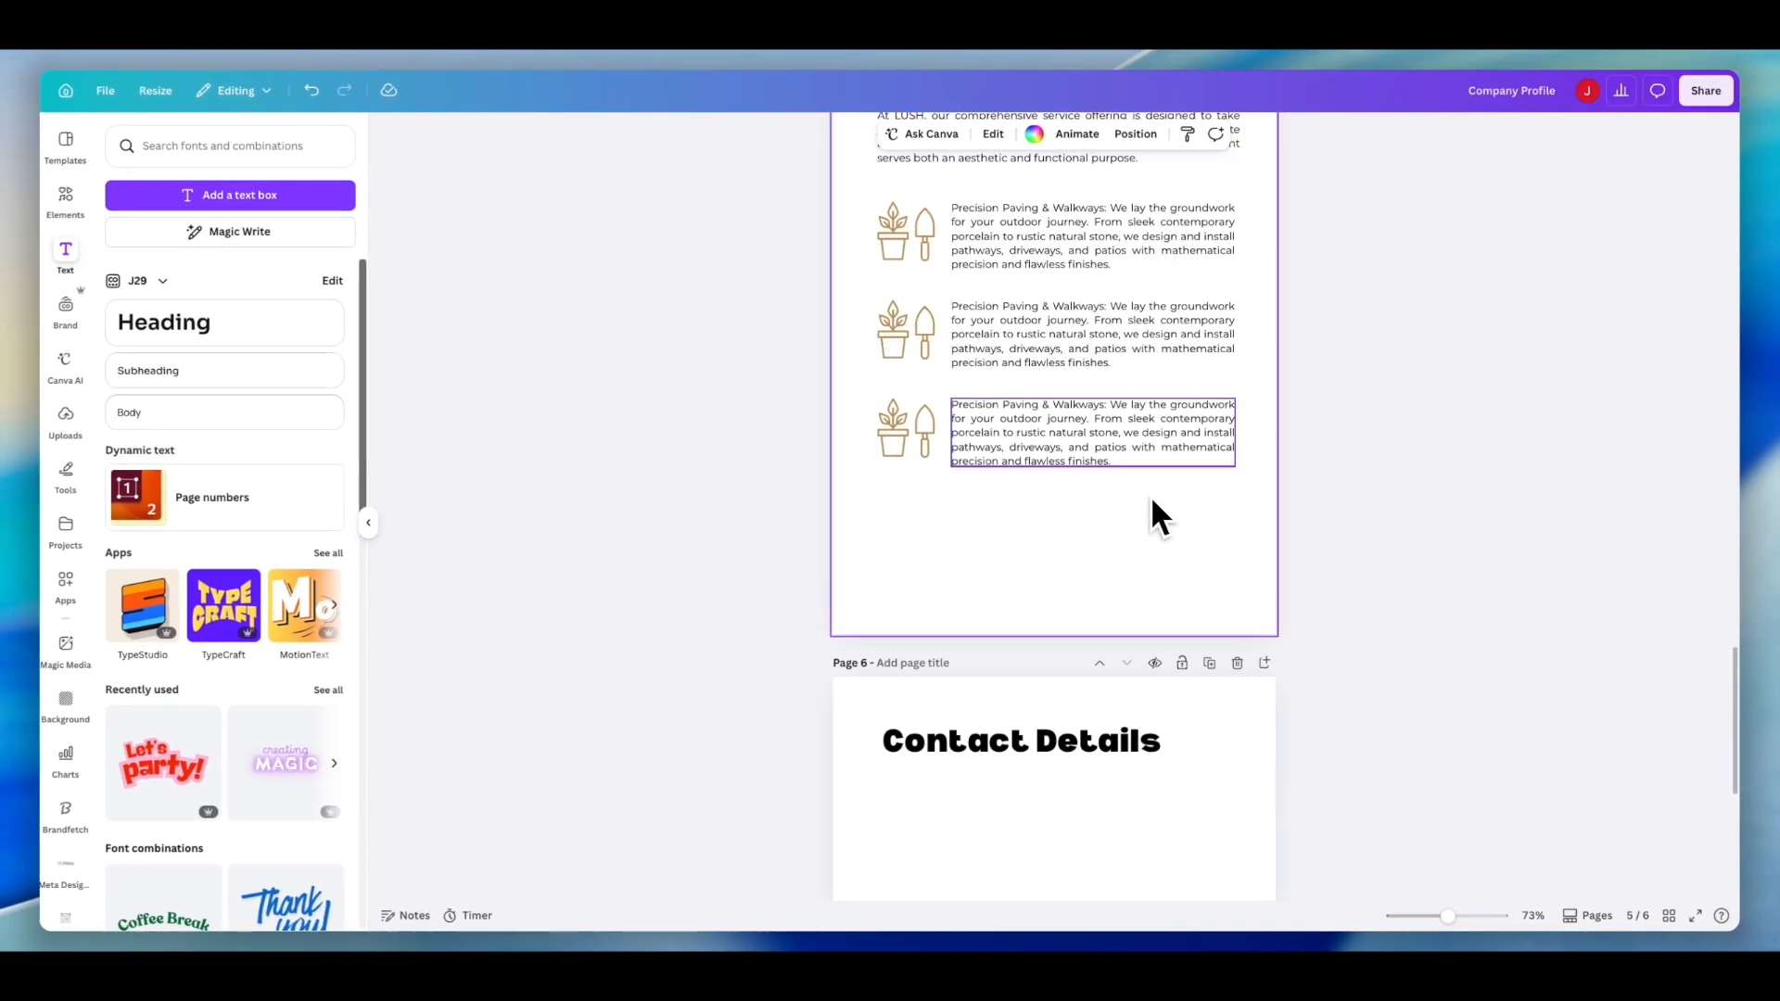
pyautogui.scroll(-5, 1151, 500)
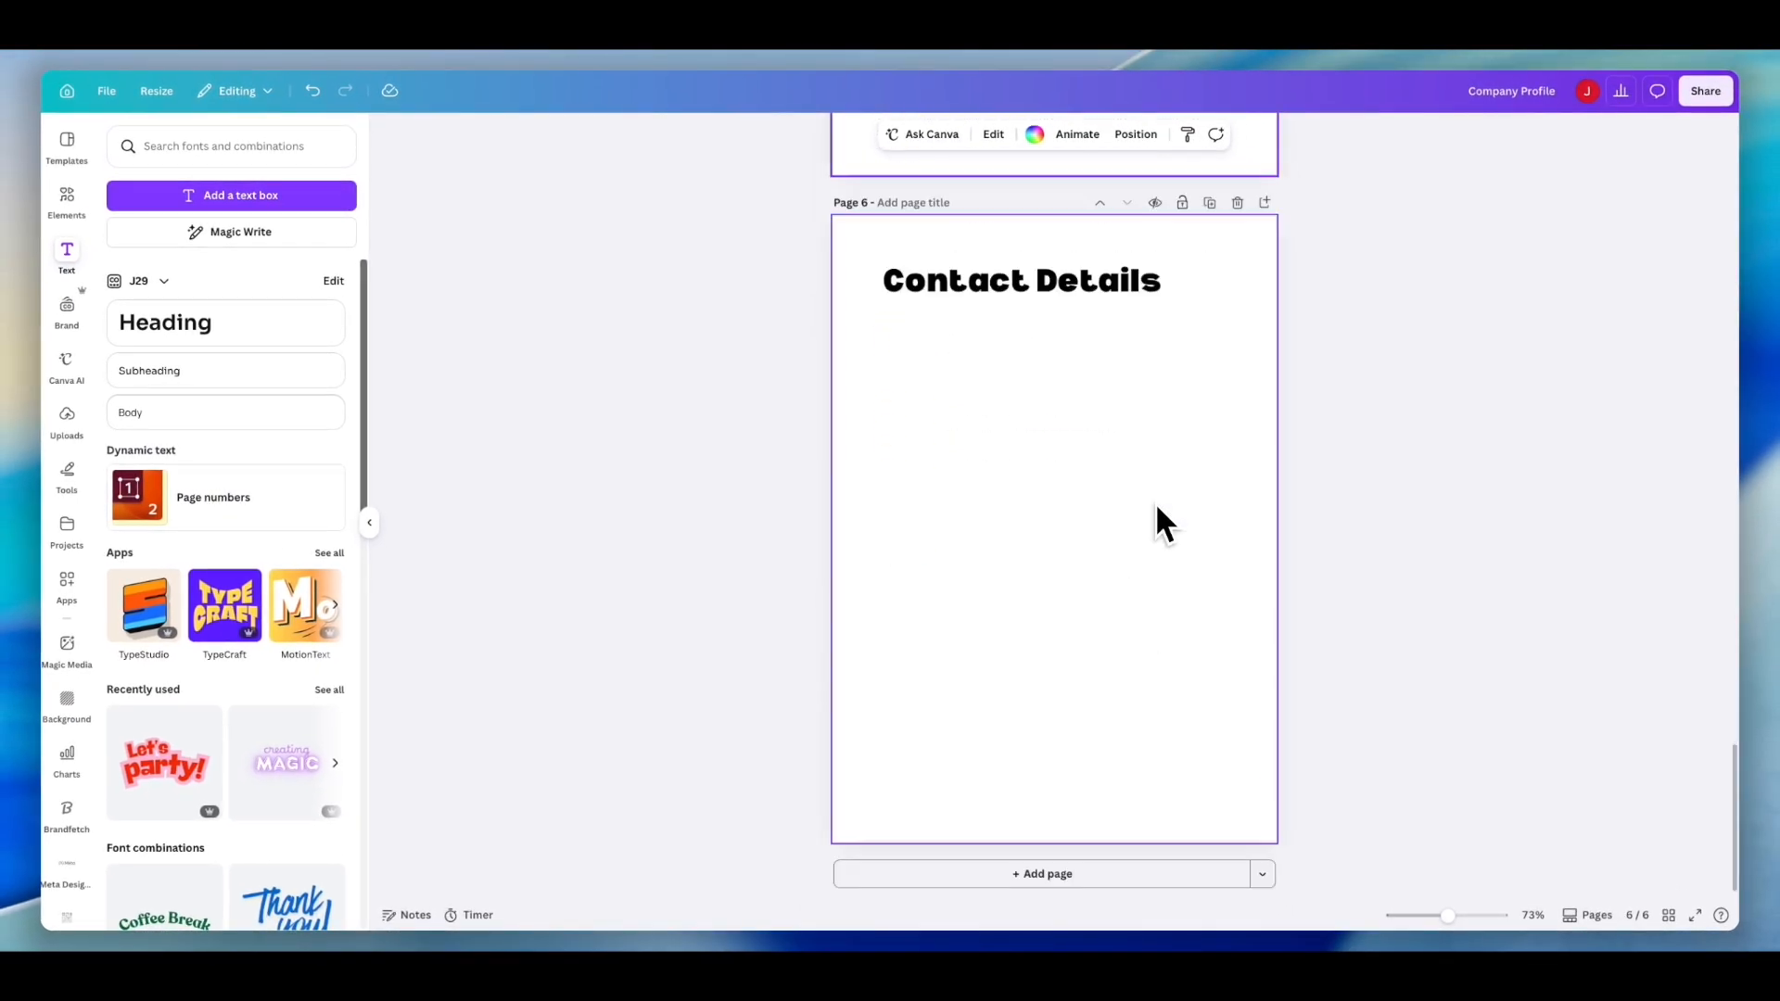
pyautogui.scroll(1, 1155, 502)
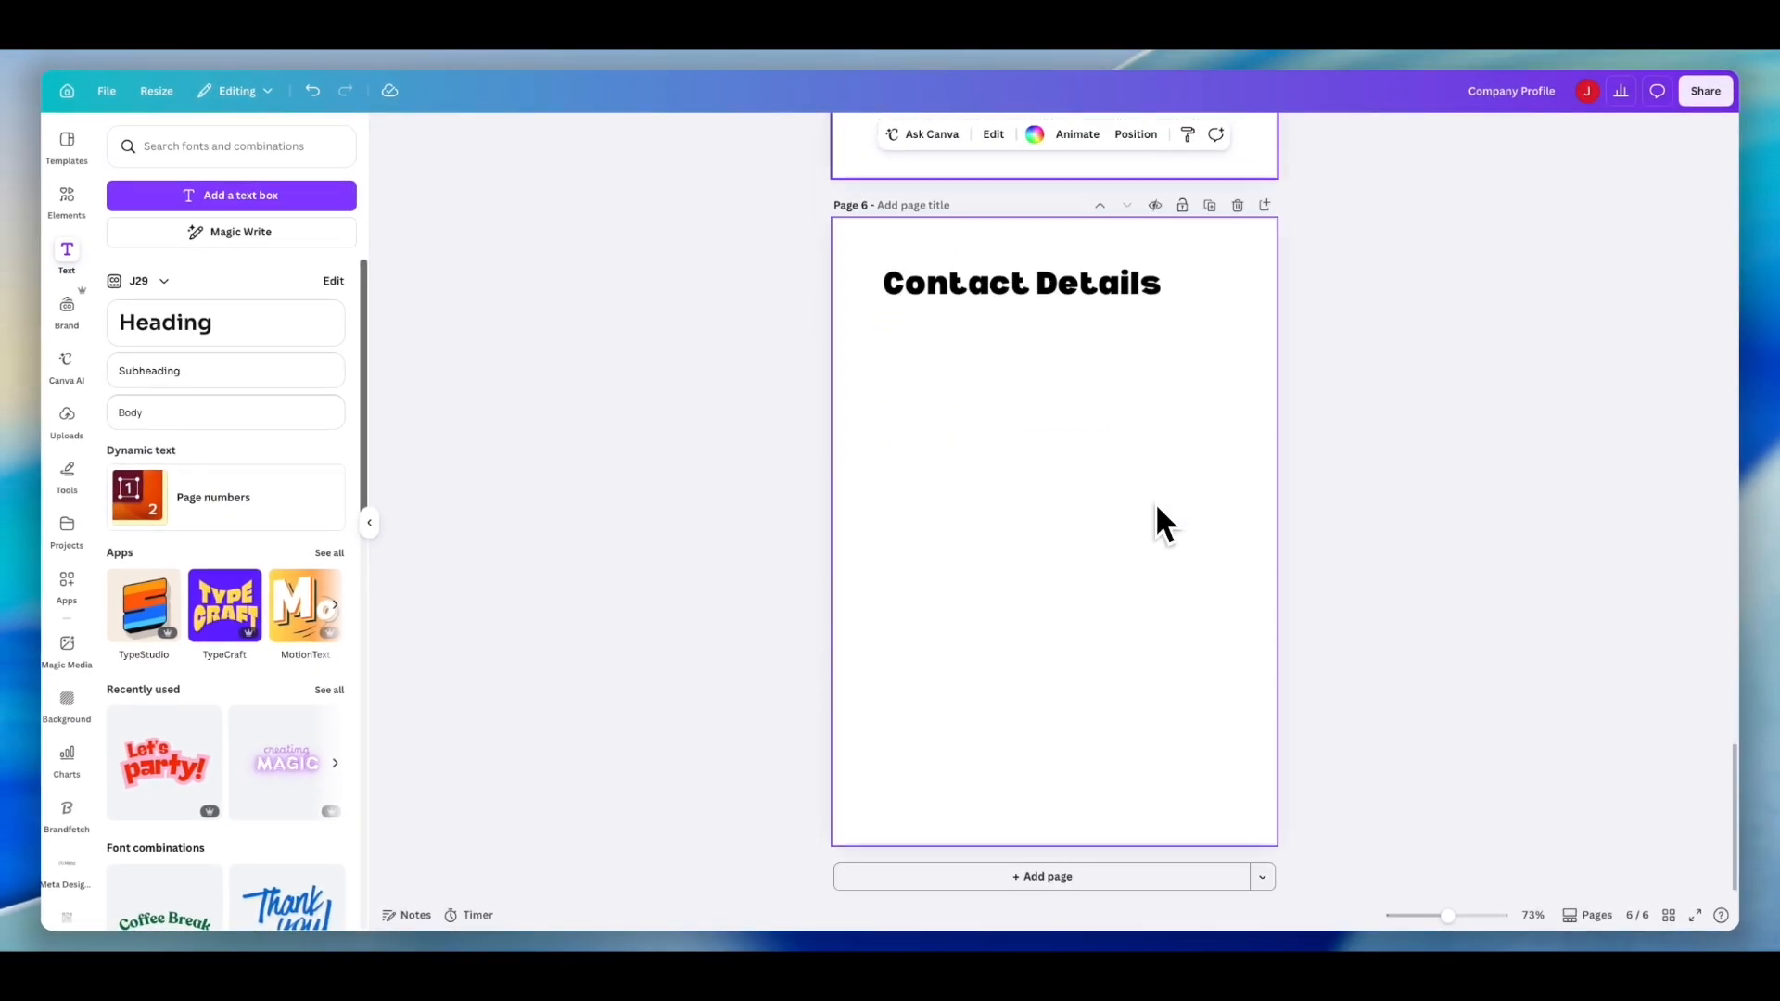
pyautogui.scroll(8, 1157, 508)
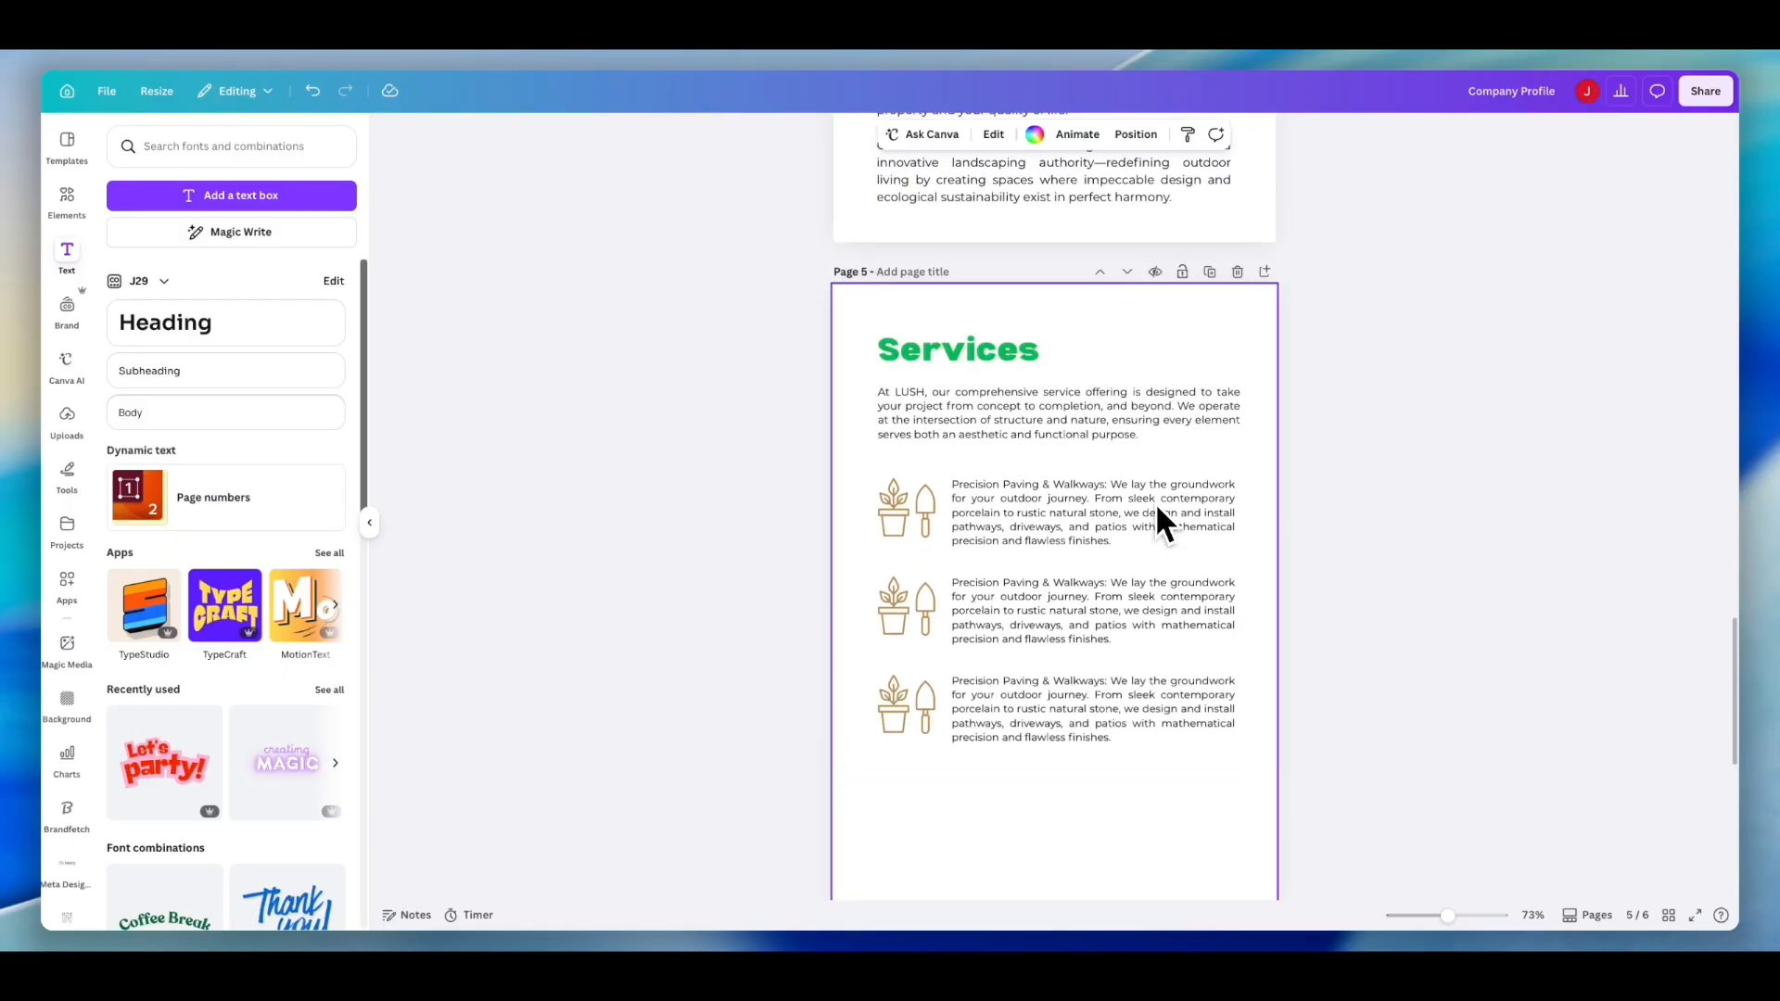
pyautogui.scroll(15, 1157, 508)
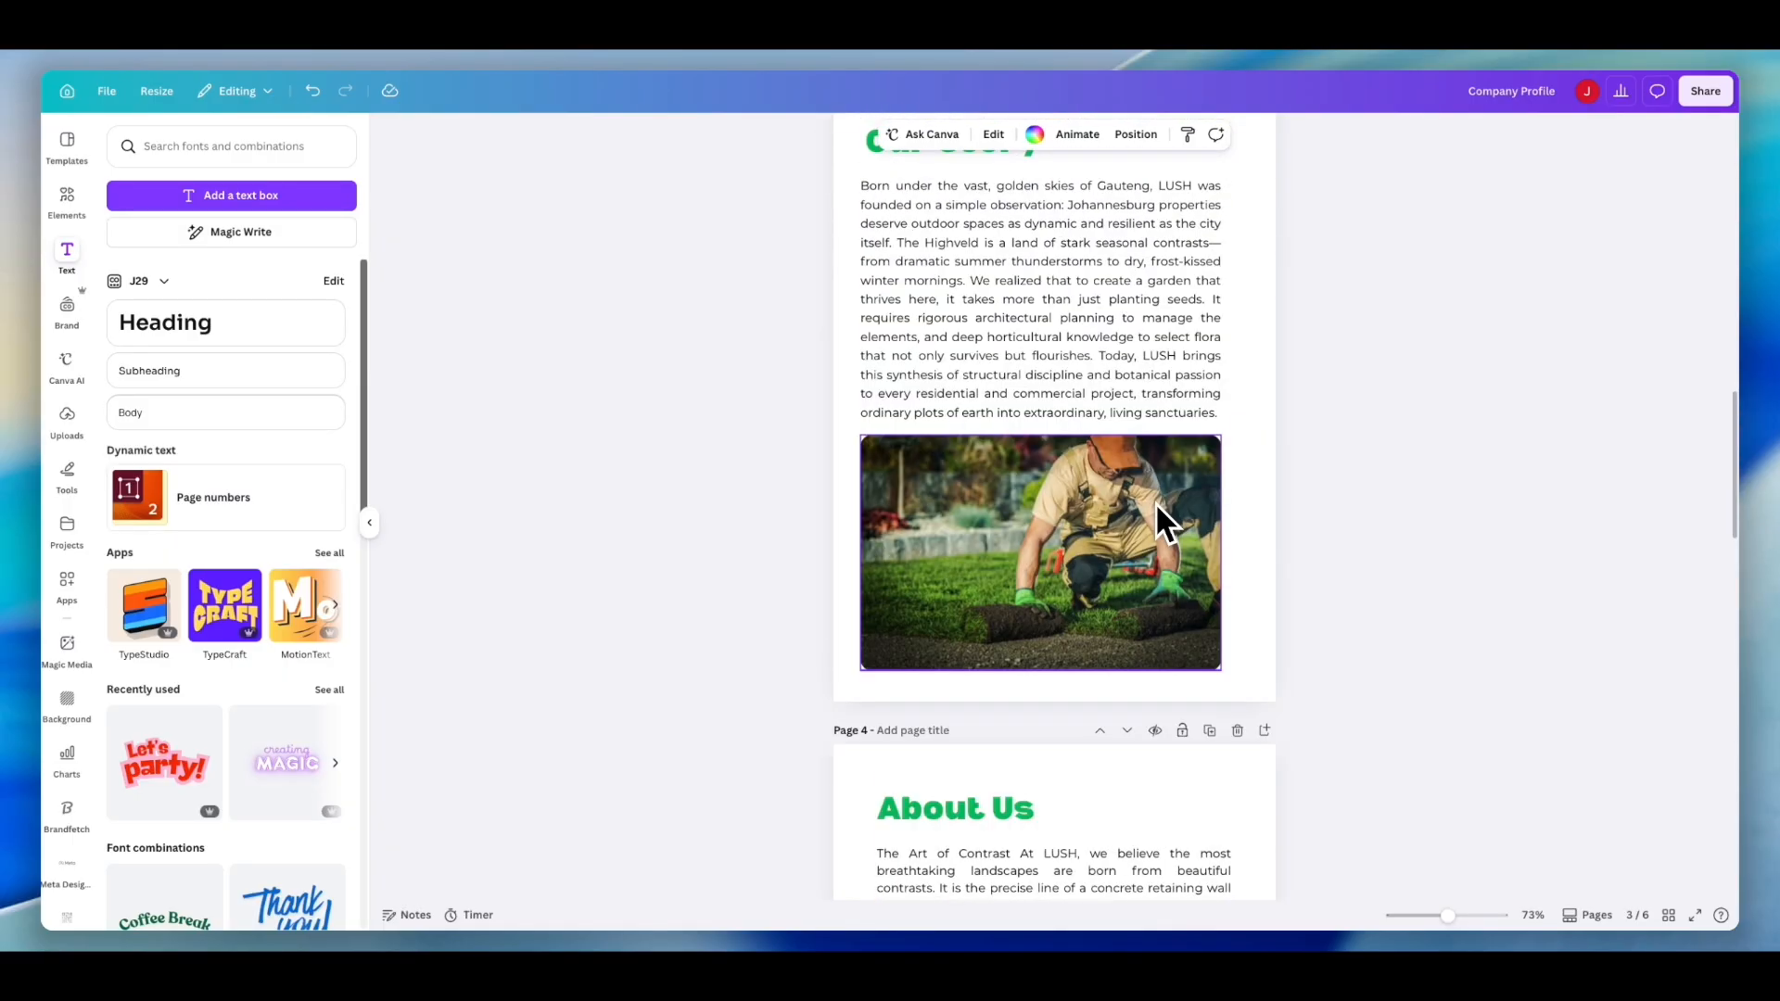
pyautogui.scroll(5, 1157, 508)
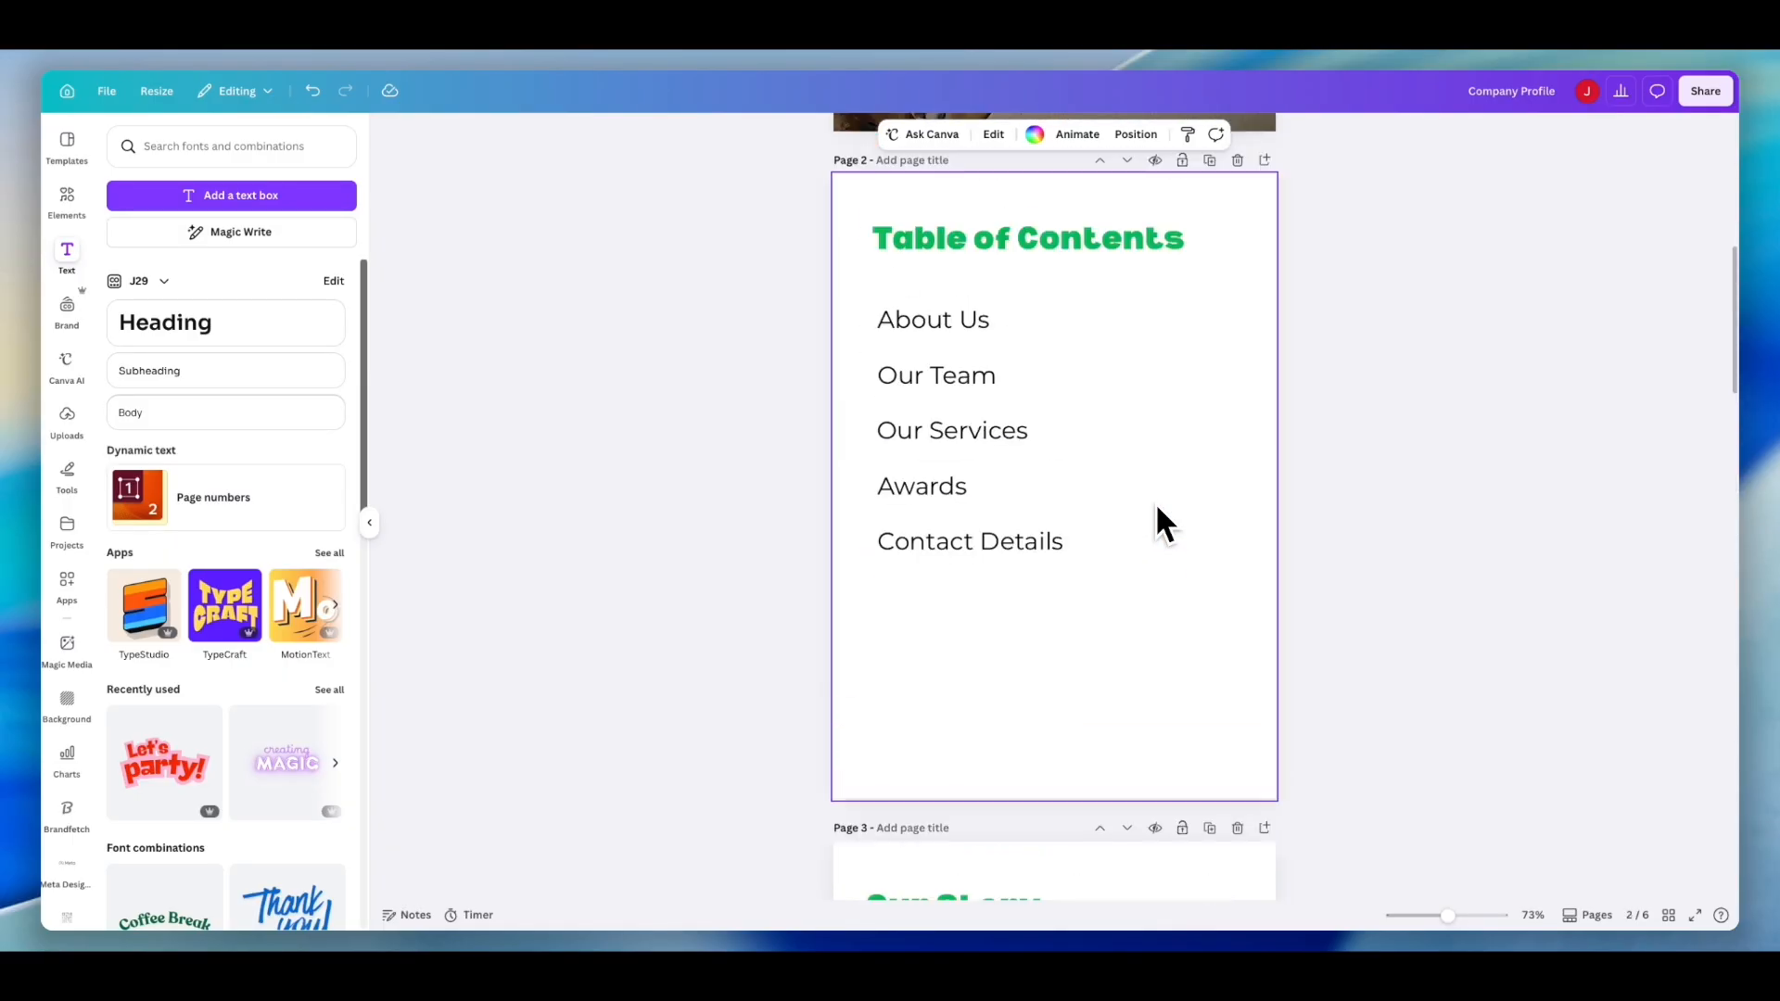
pyautogui.scroll(5, 1157, 508)
pyautogui.scroll(-7, 1157, 508)
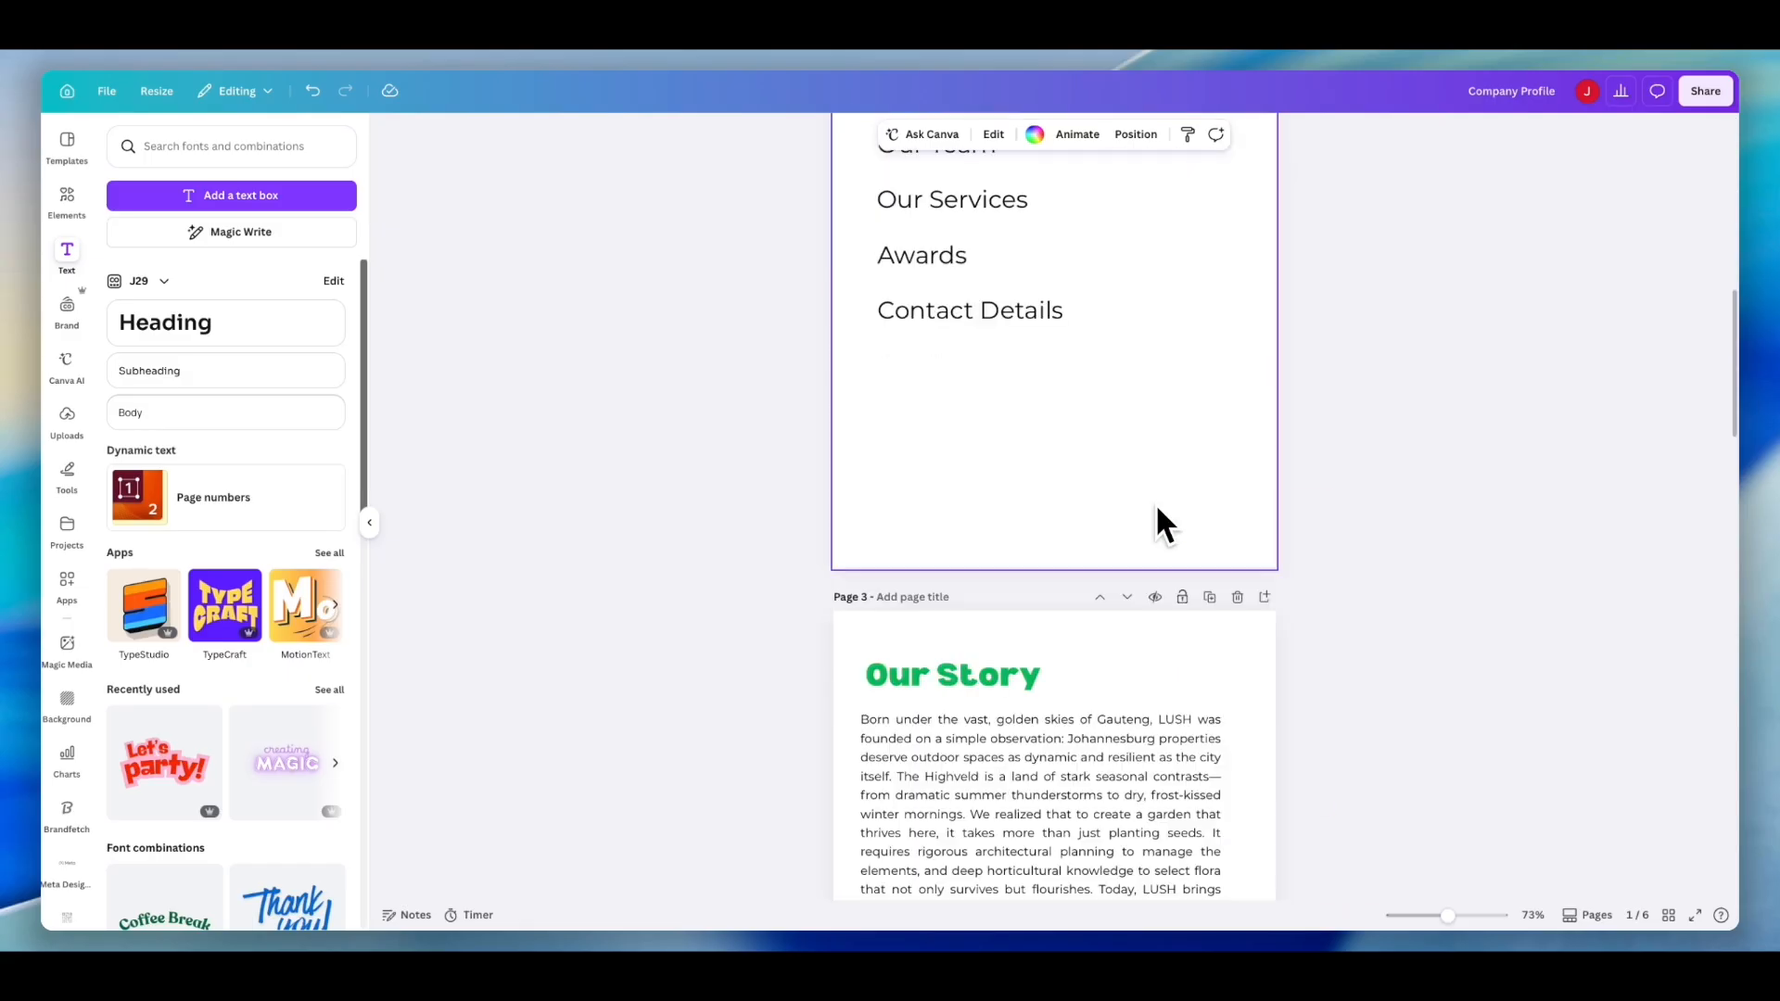
pyautogui.scroll(5, 1157, 508)
pyautogui.scroll(3, 1127, 436)
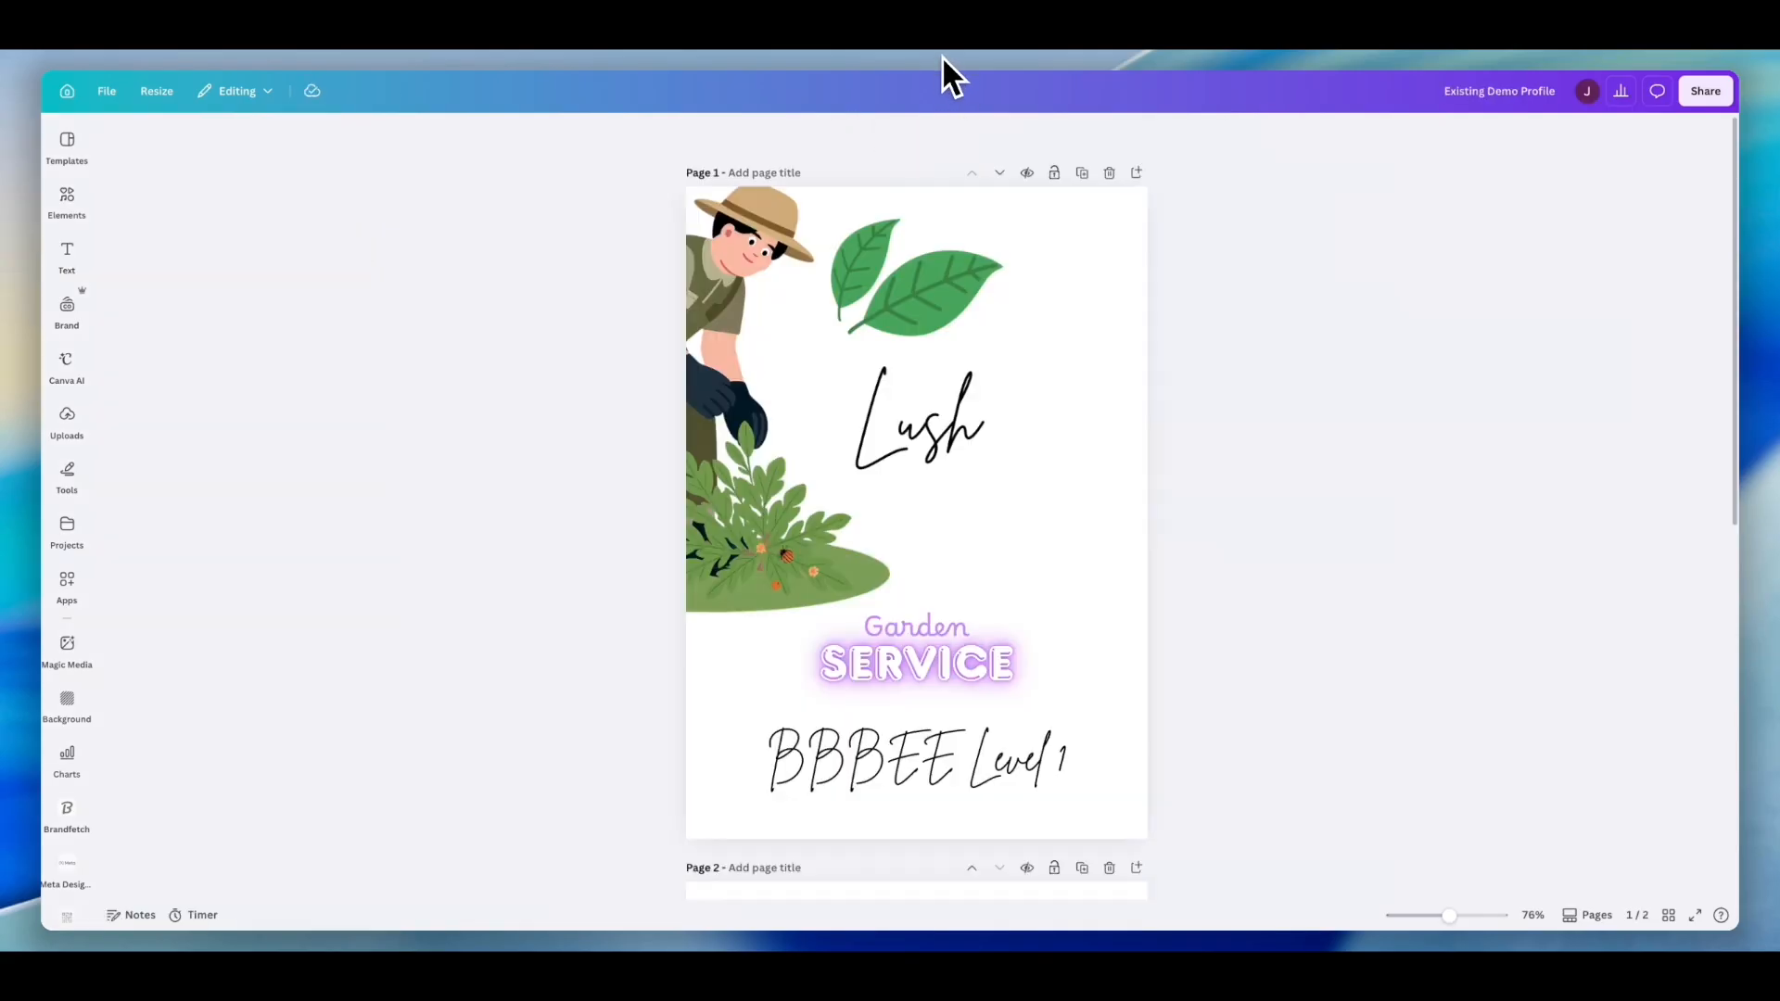
pyautogui.click(1205, 58)
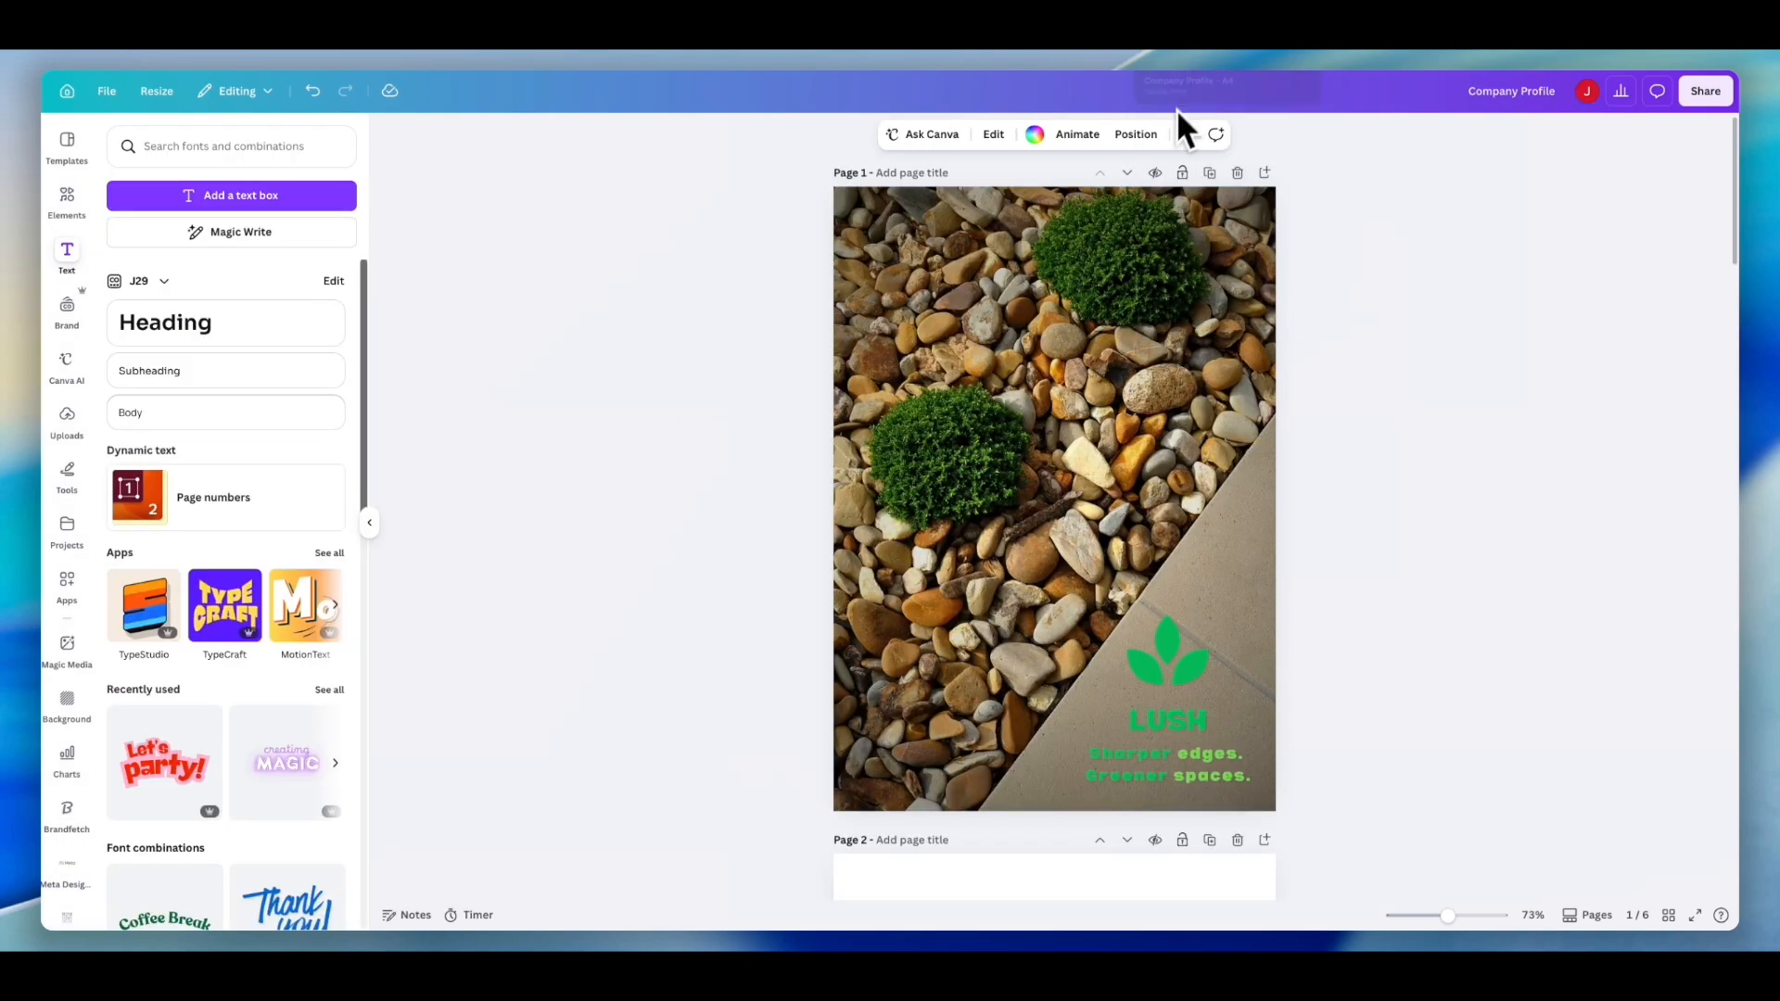
pyautogui.scroll(-3, 1131, 389)
pyautogui.scroll(-4, 1146, 440)
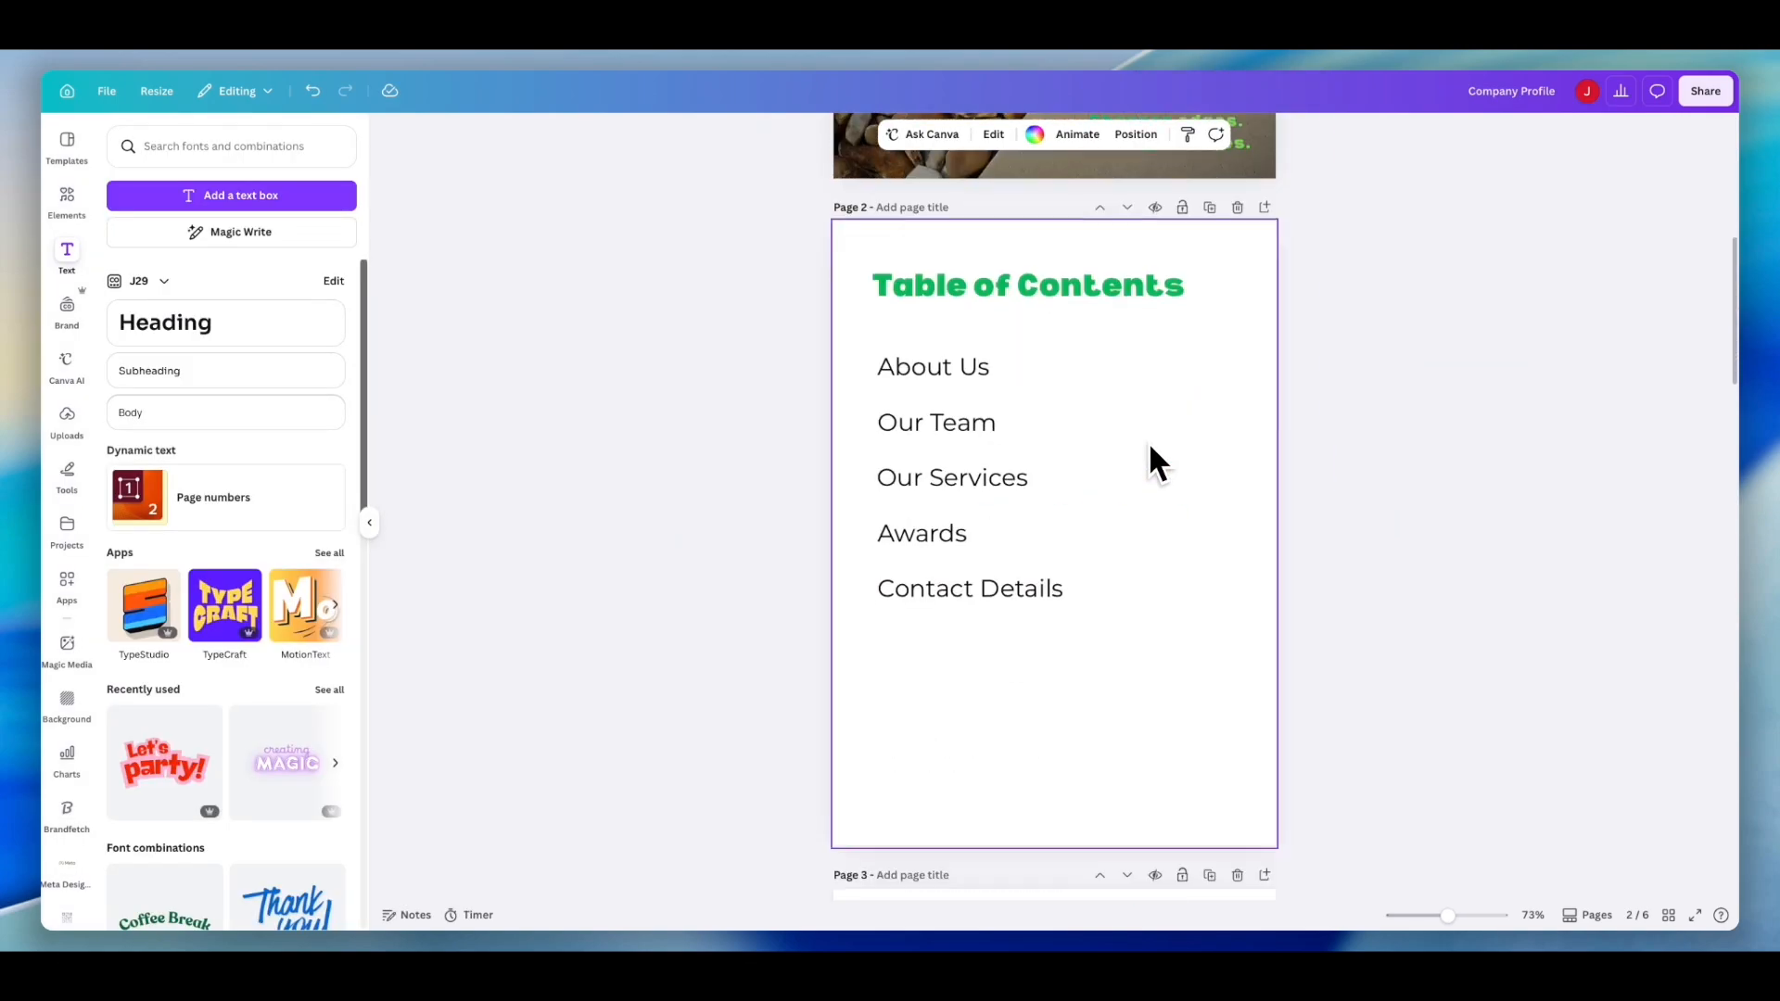
pyautogui.scroll(-5, 1149, 446)
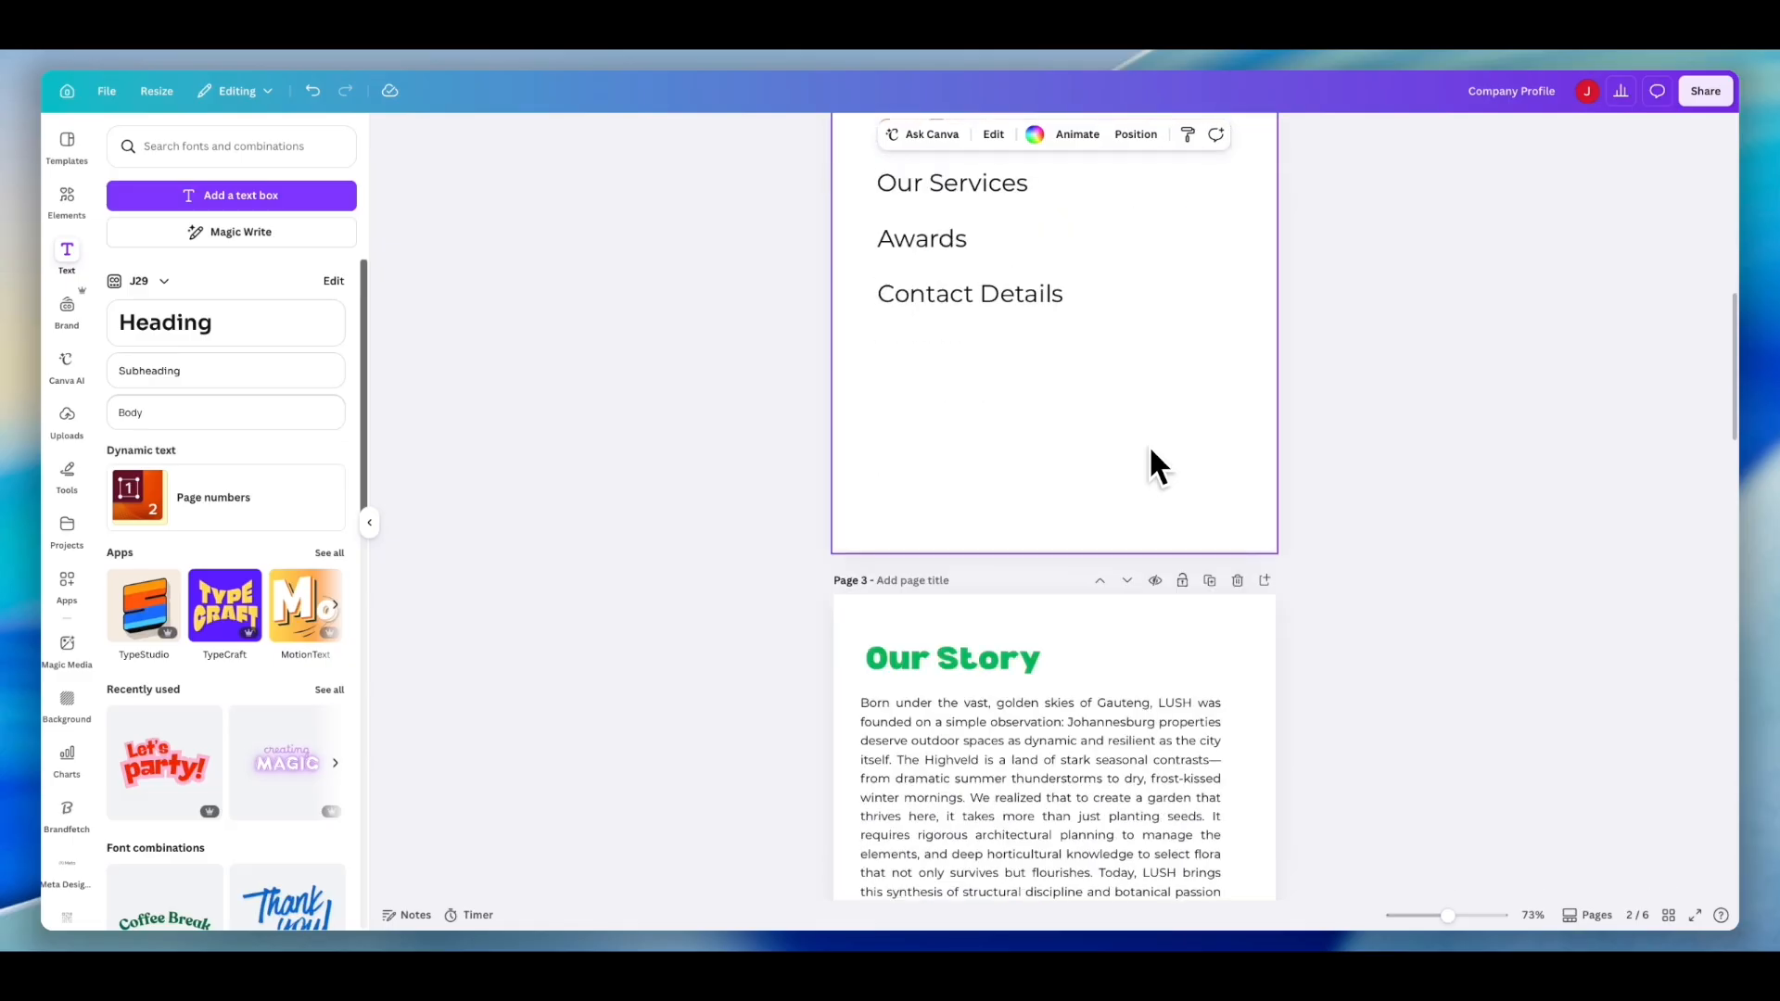
pyautogui.scroll(-3, 1149, 445)
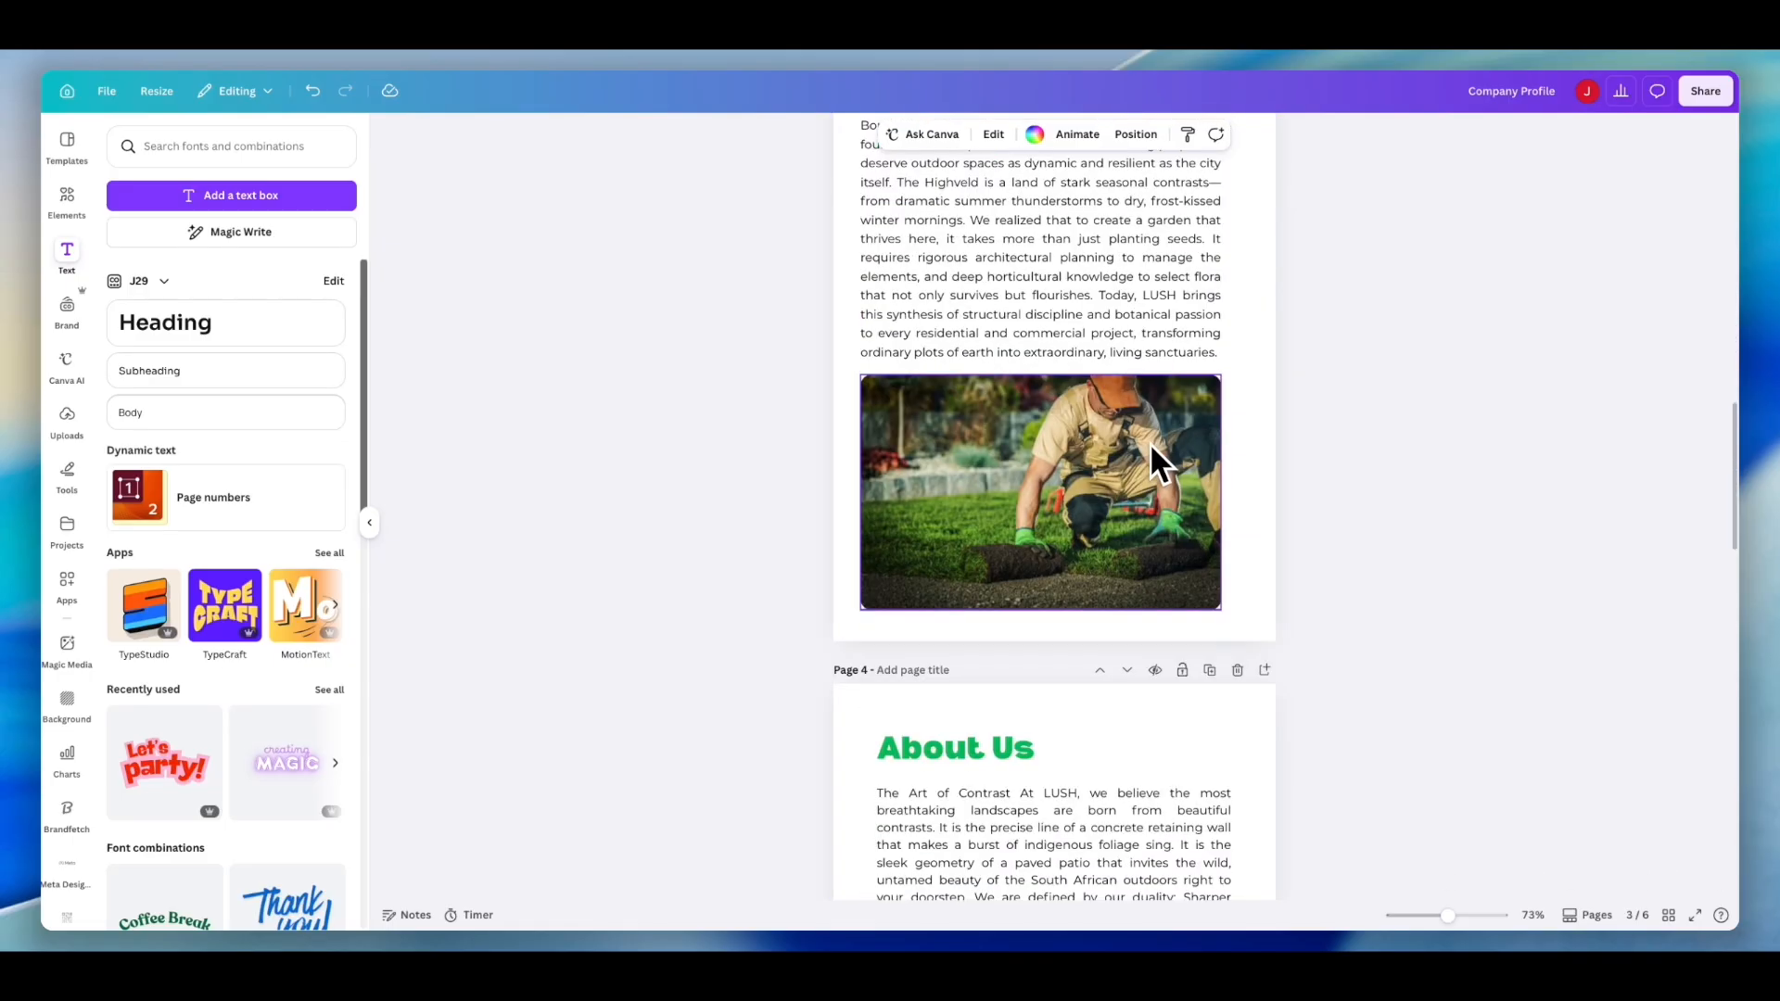
# - Switch to the z.ai chat and open the LUSH Slides Design Brief agent task
pyautogui.click(1506, 57)
pyautogui.click(1362, 197)
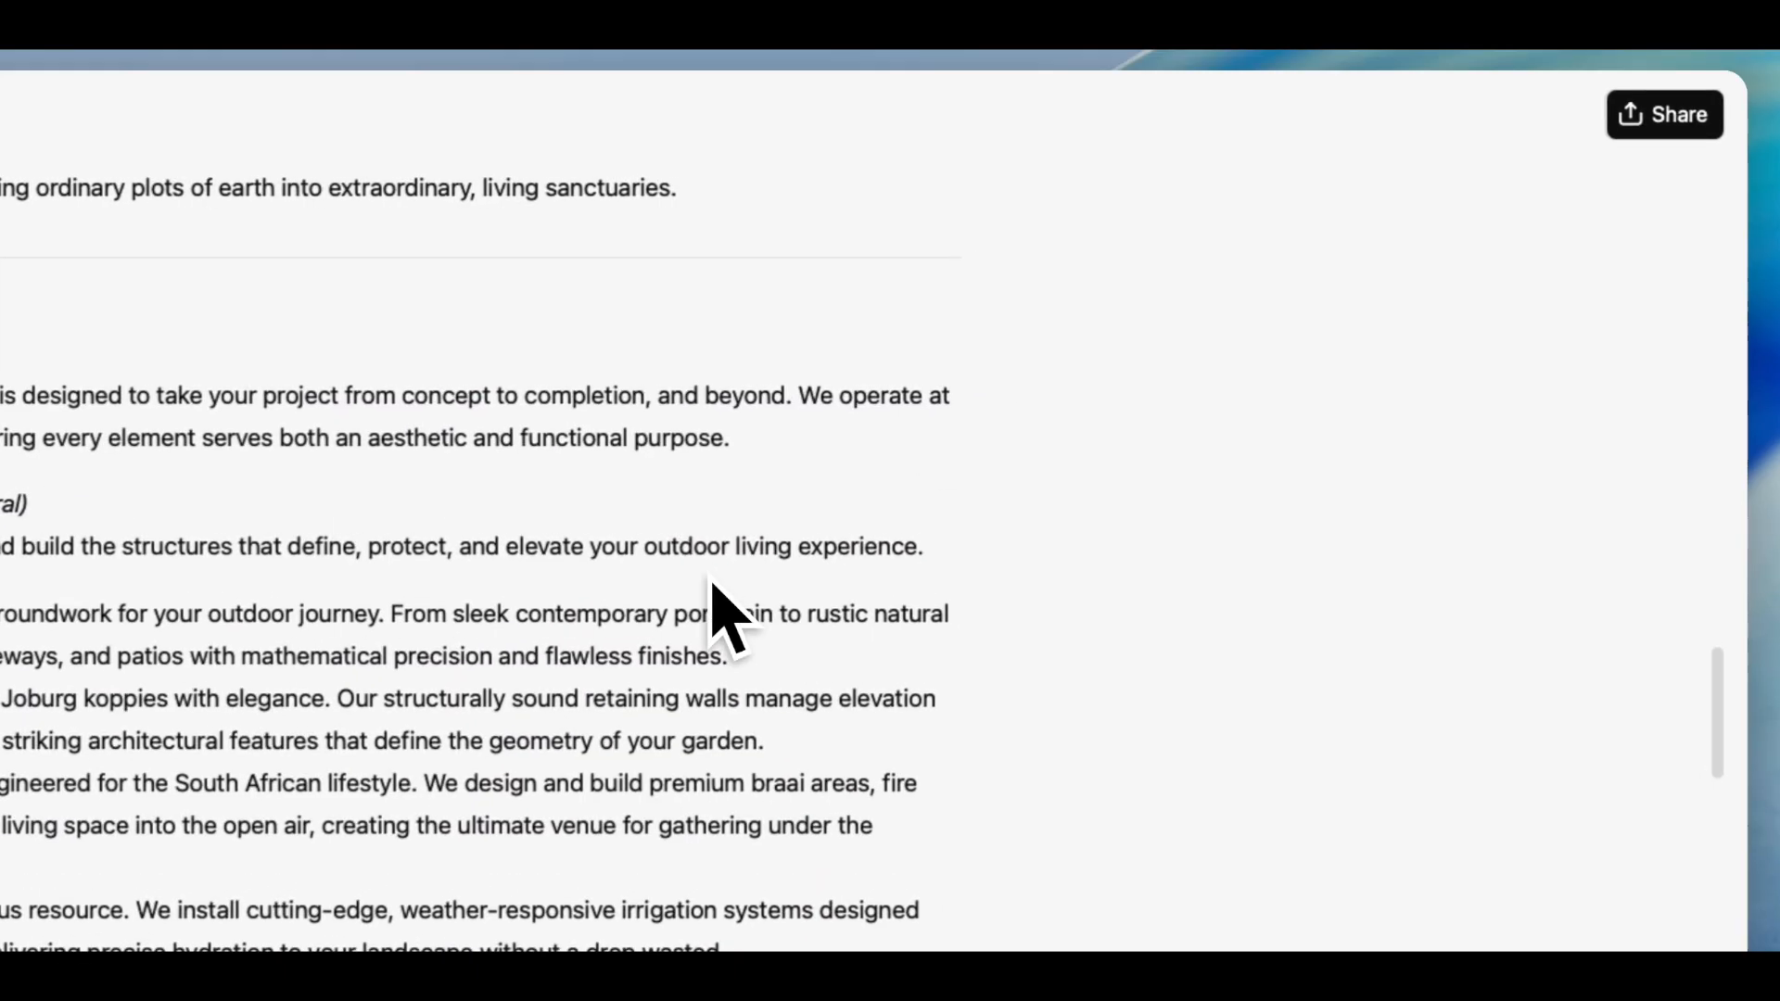
pyautogui.scroll(15, 742, 602)
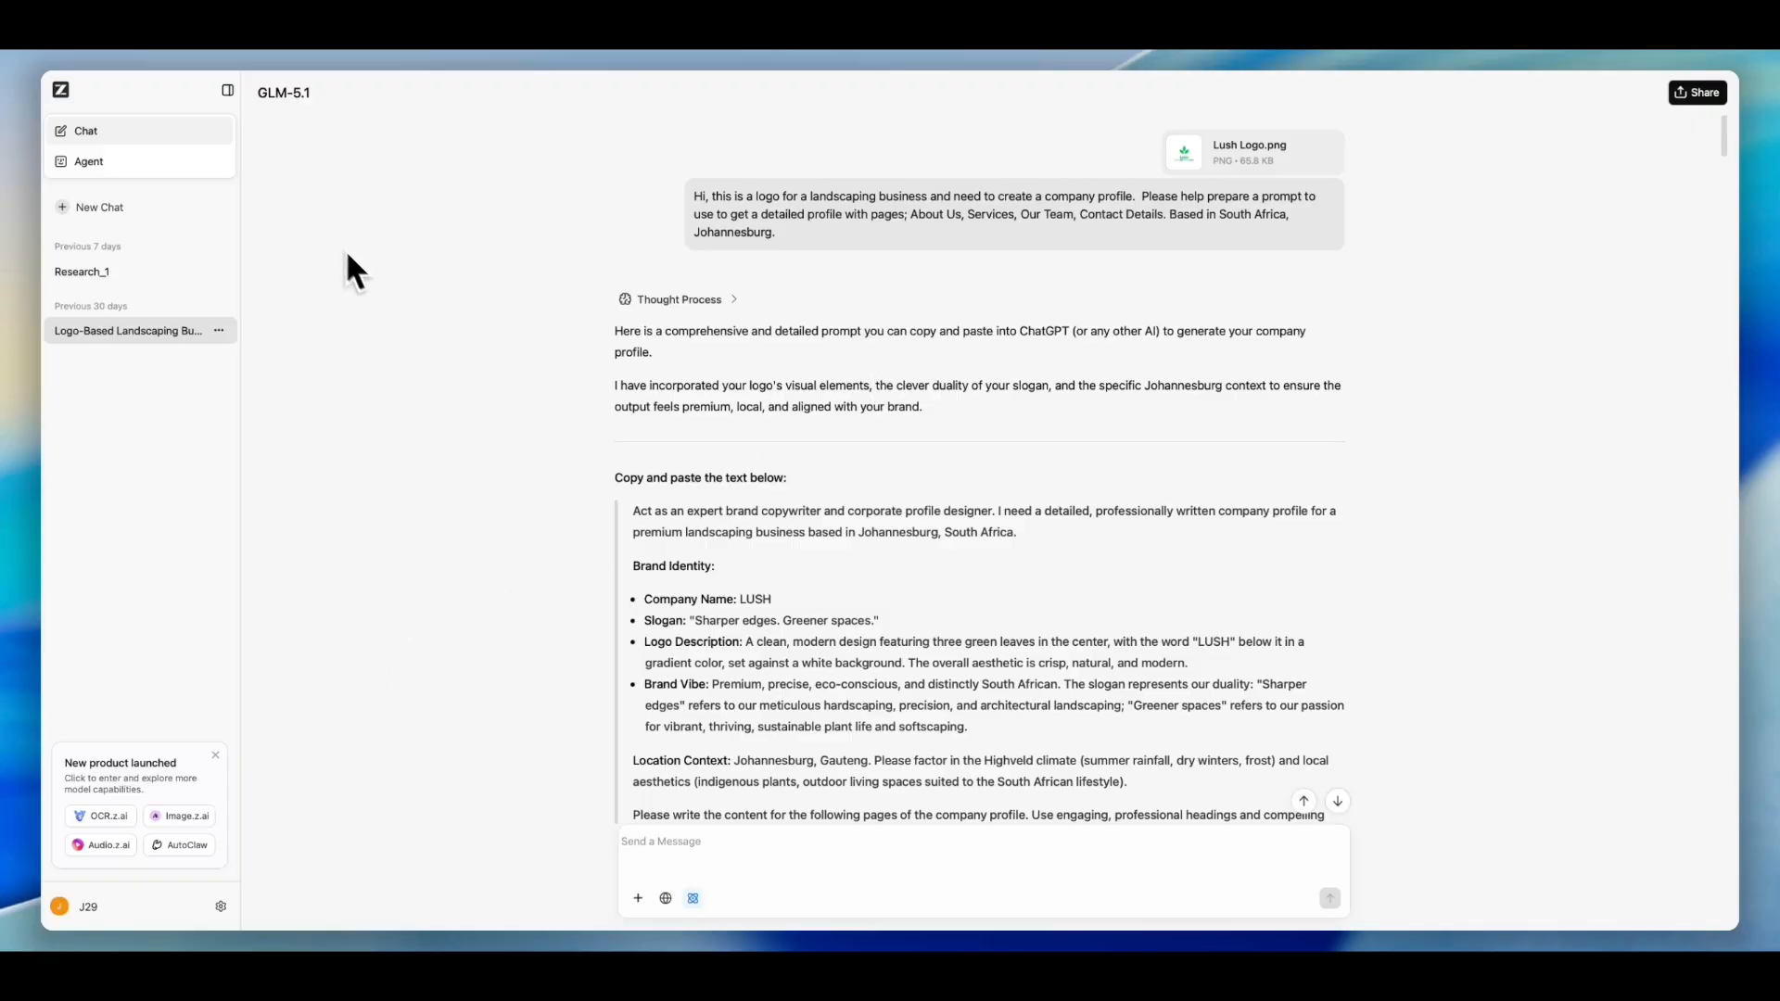
pyautogui.click(186, 168)
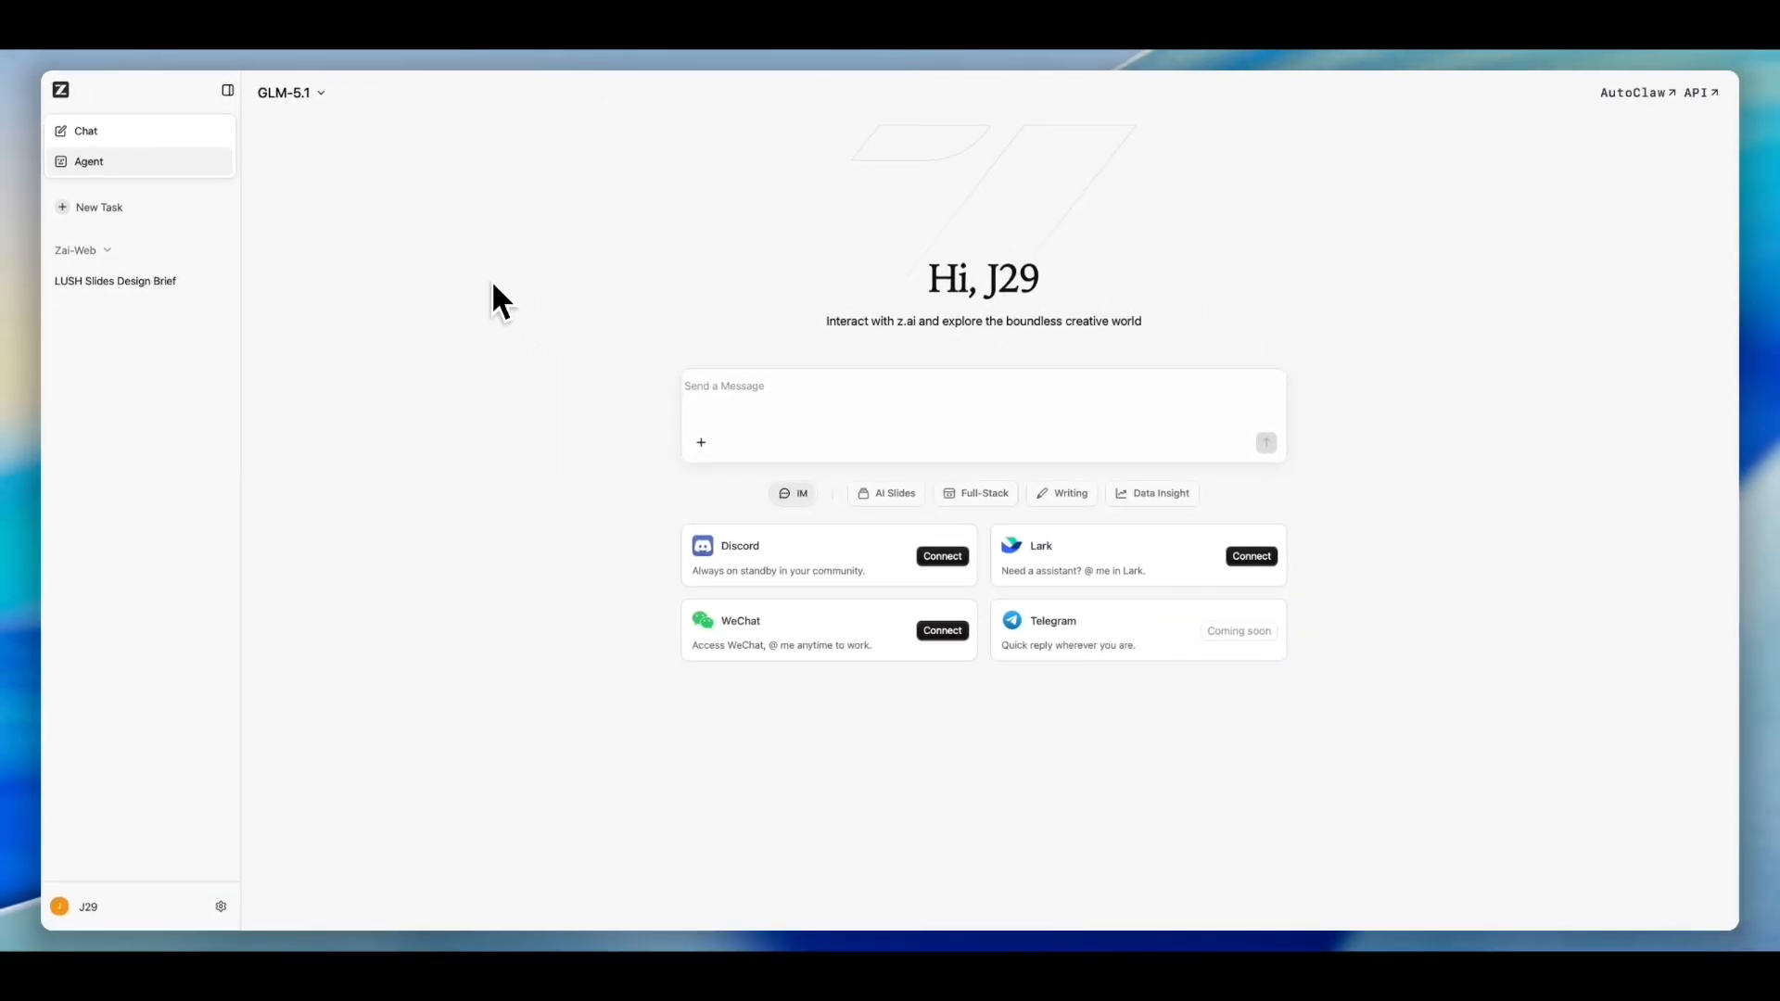
pyautogui.click(122, 286)
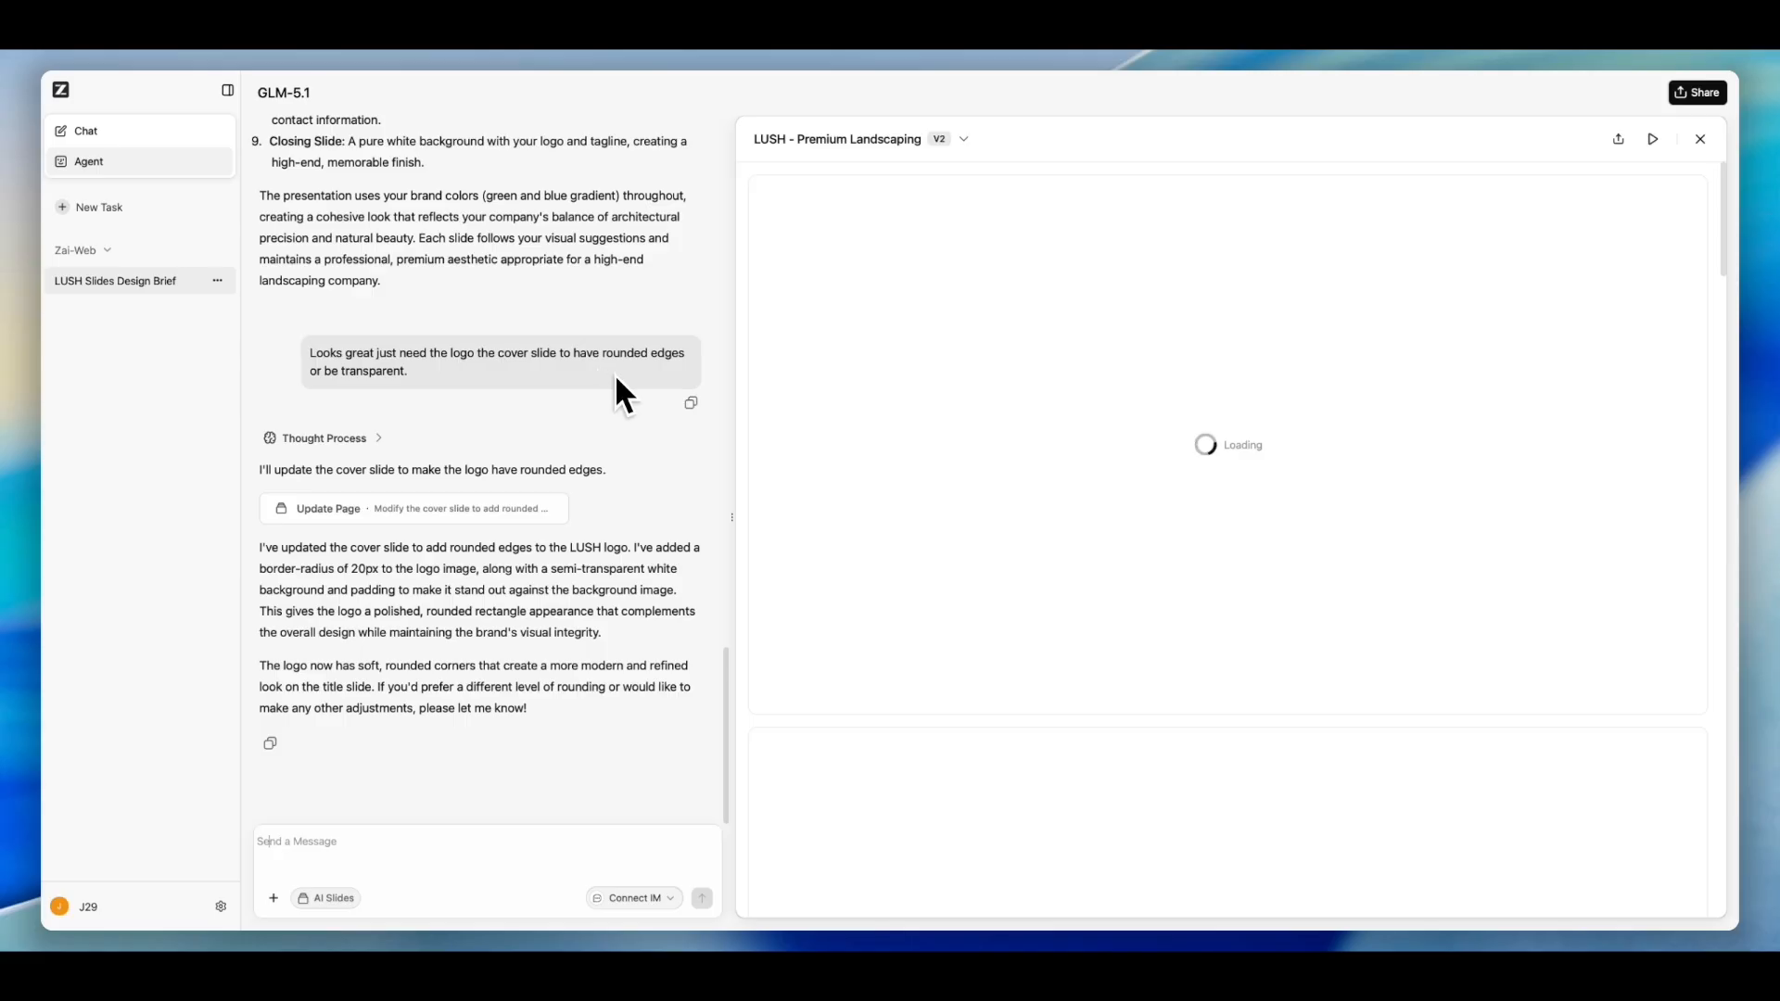
# - Review the title, Art of Contrast and mission slides in the generated presentation preview
pyautogui.scroll(15, 615, 375)
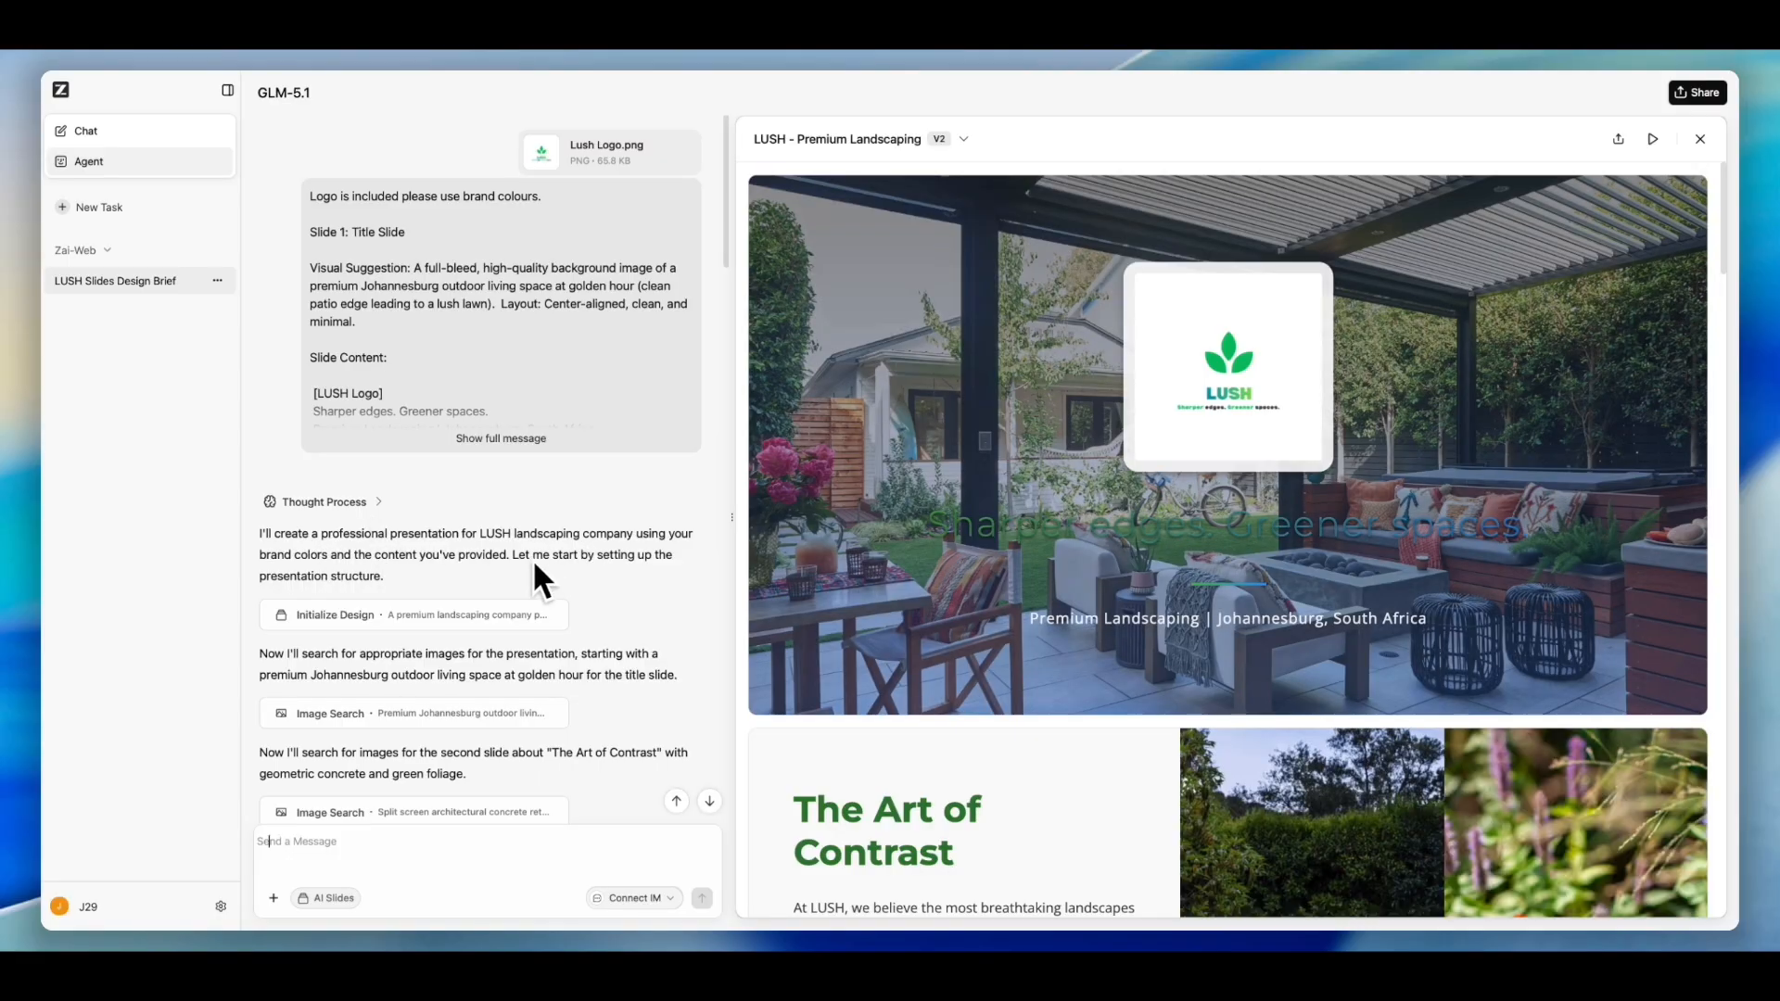
pyautogui.scroll(-1, 473, 573)
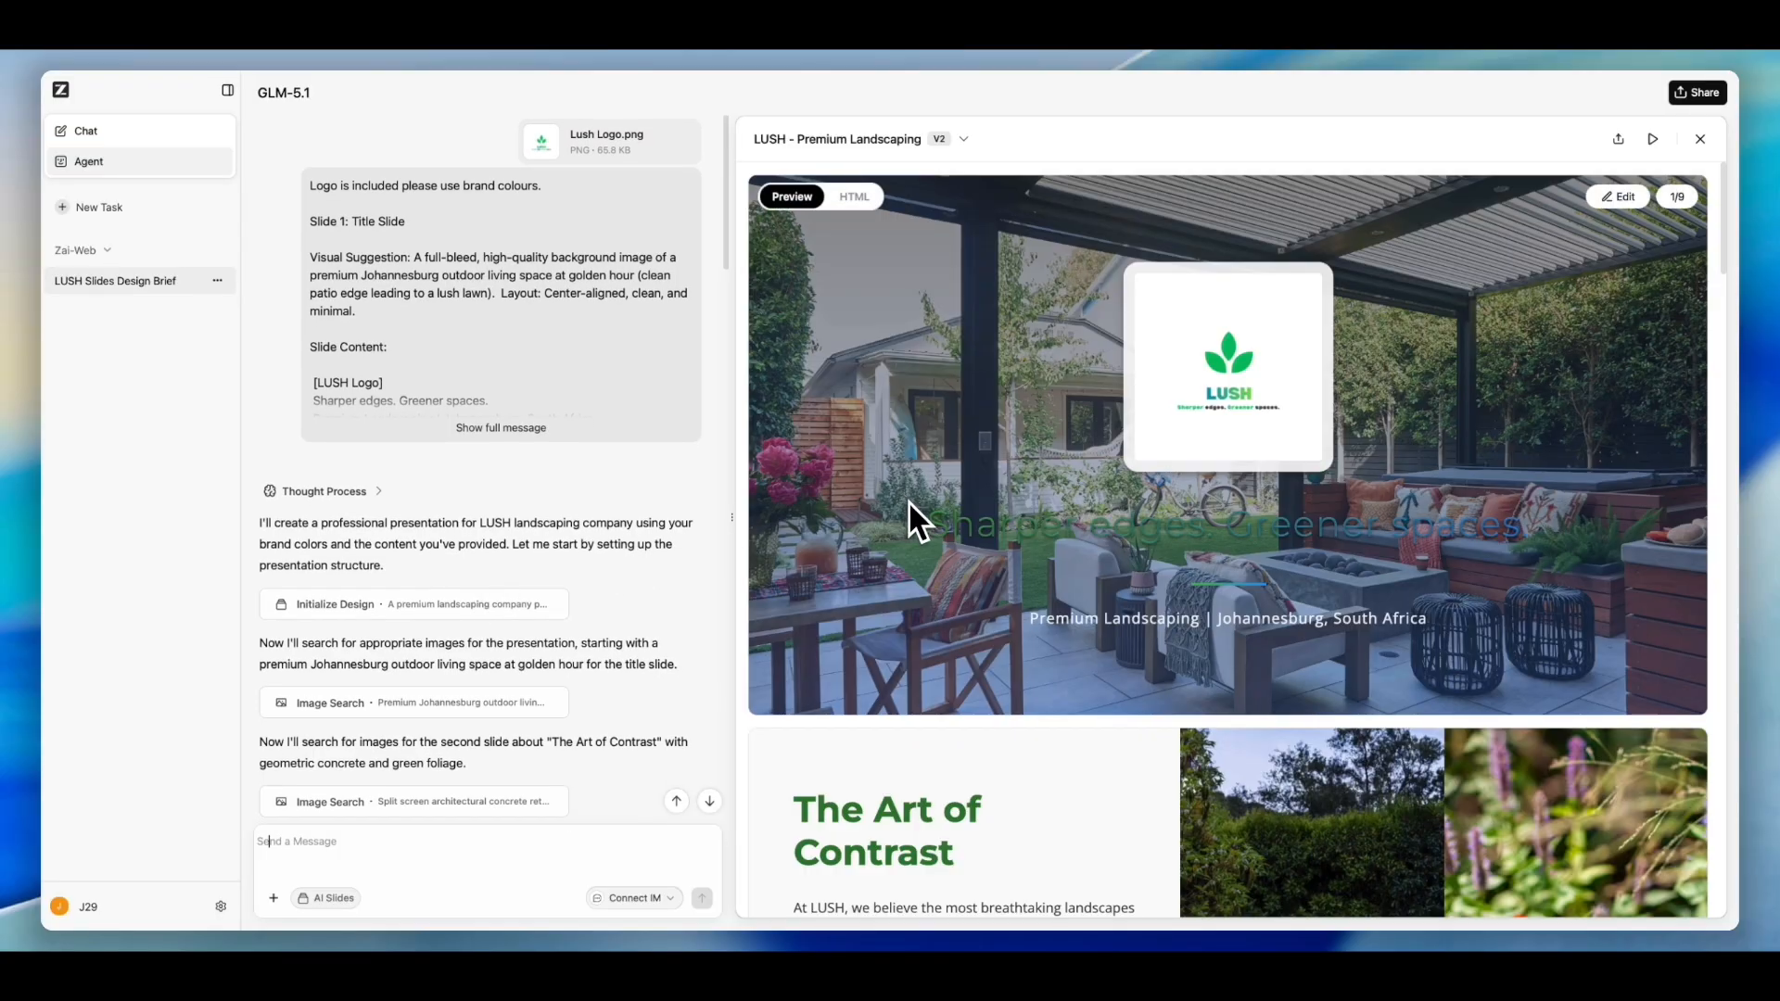
pyautogui.scroll(-1, 909, 502)
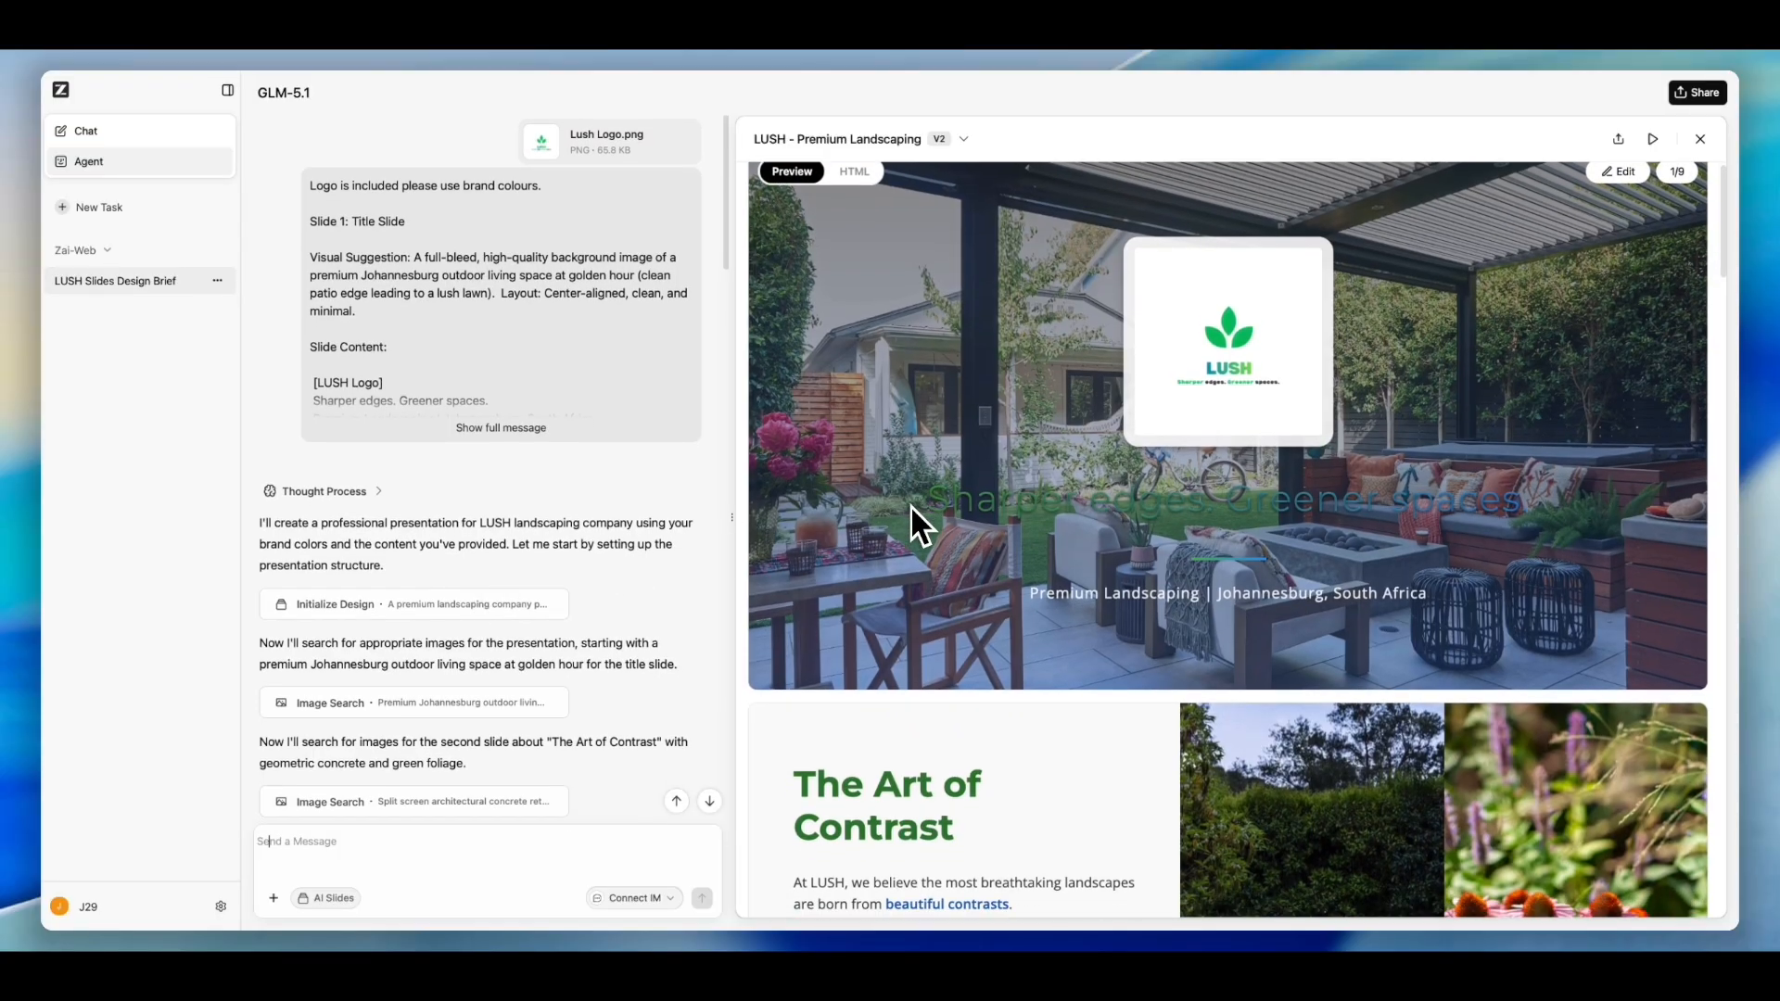
pyautogui.scroll(-3, 910, 504)
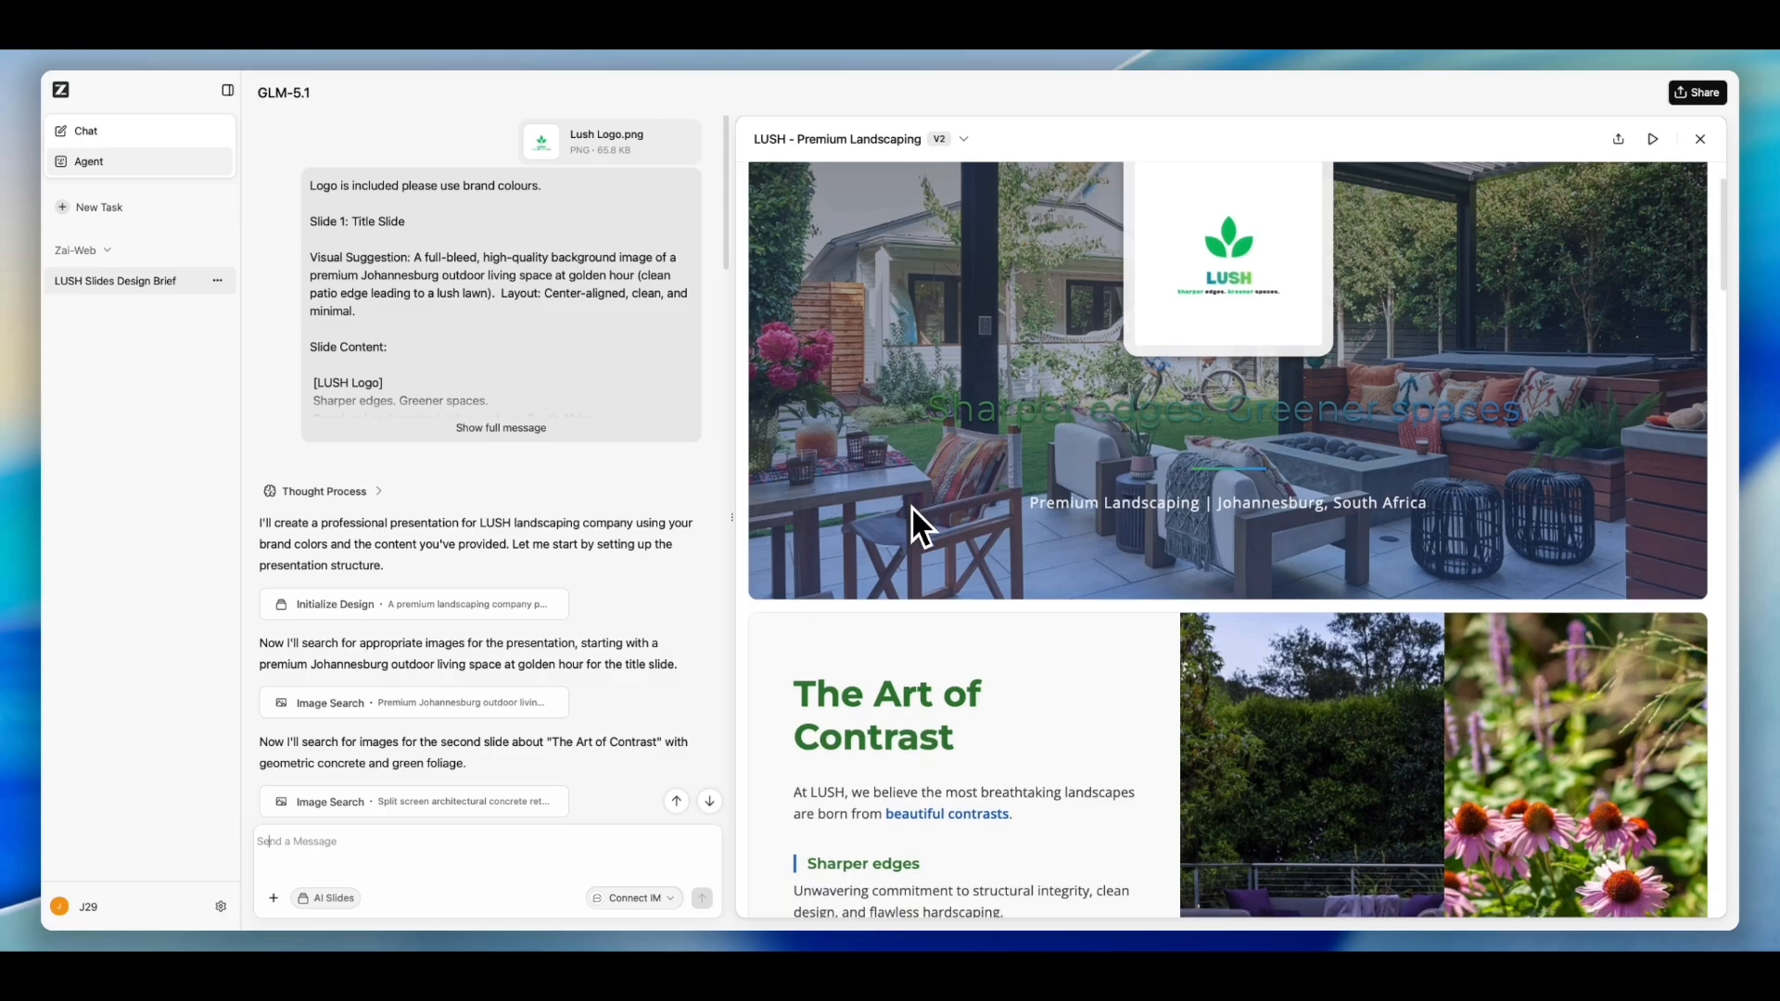
pyautogui.scroll(-2, 911, 506)
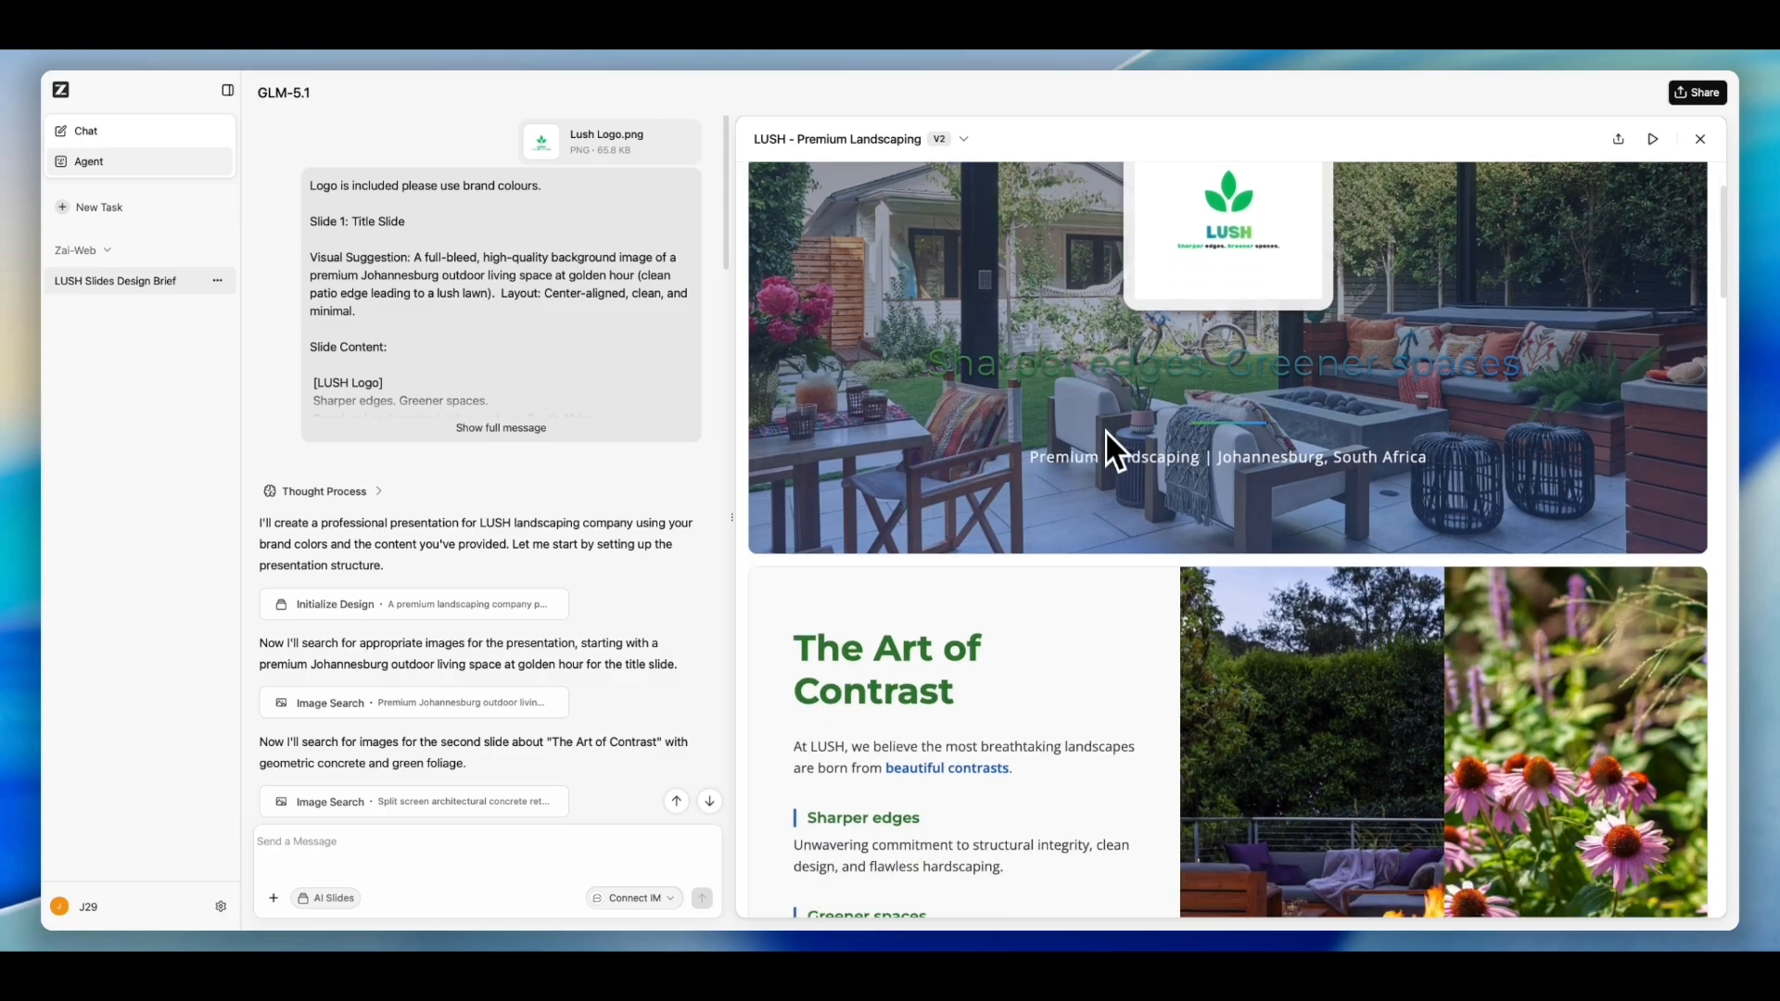
pyautogui.scroll(-10, 1146, 540)
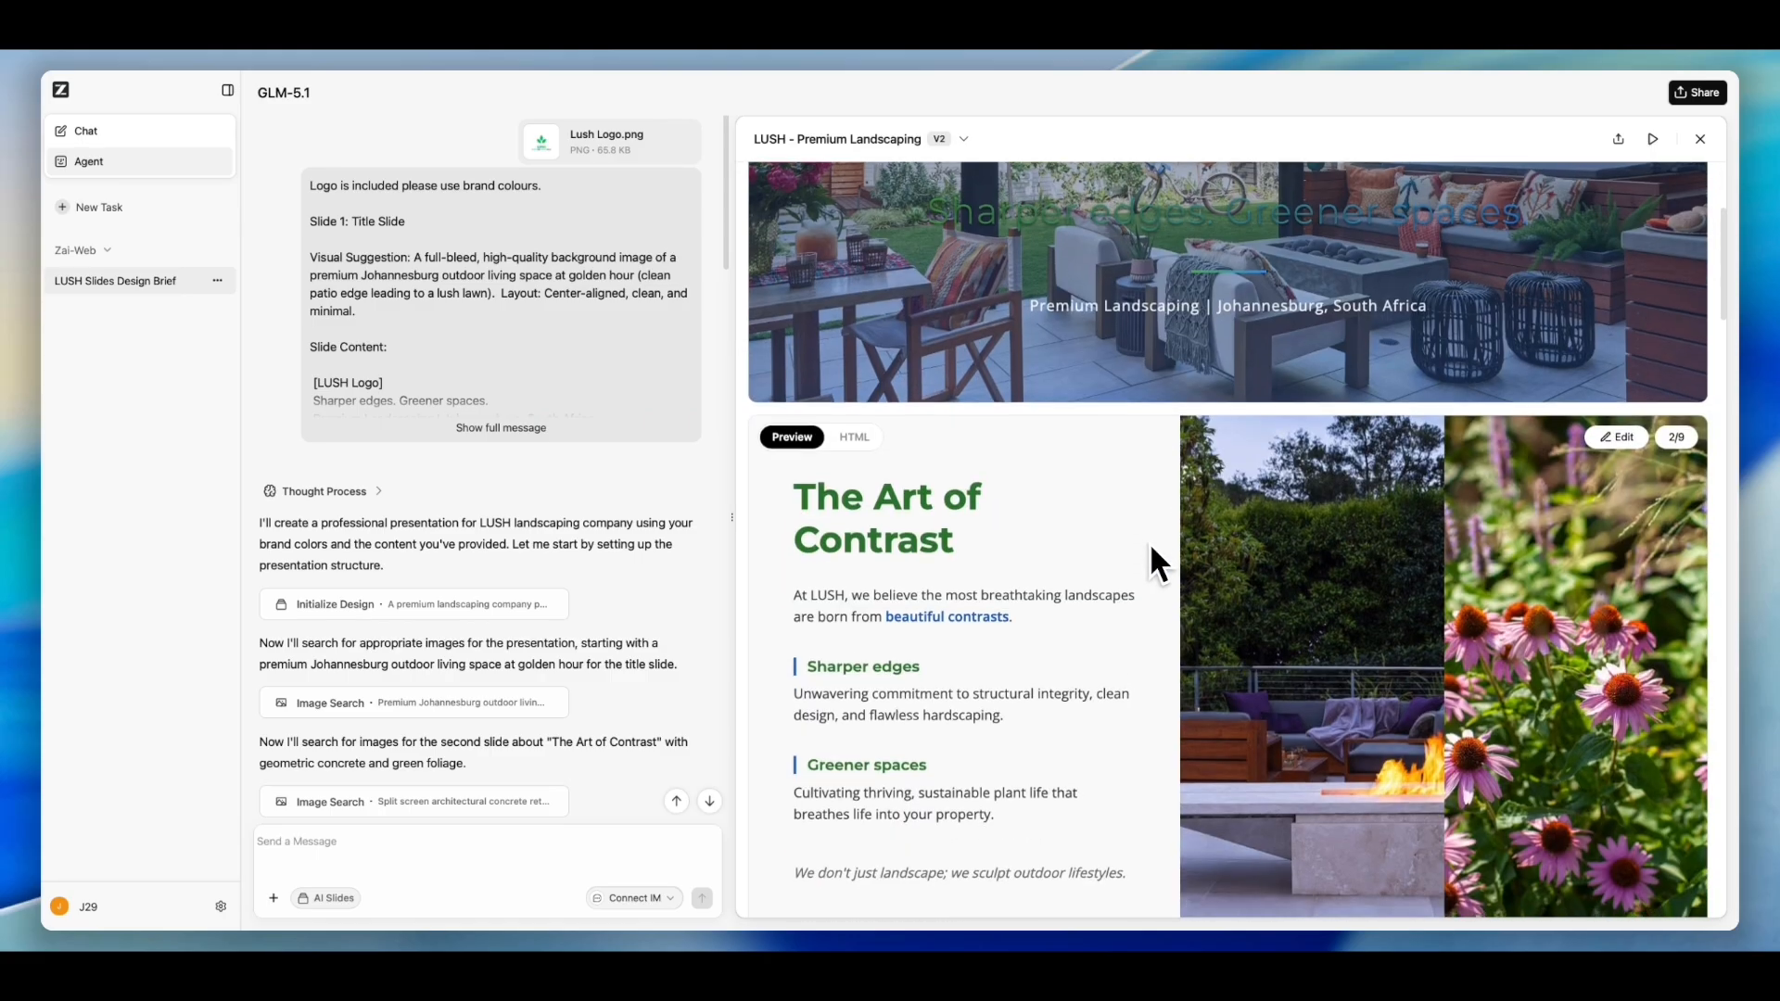
pyautogui.scroll(-15, 1150, 545)
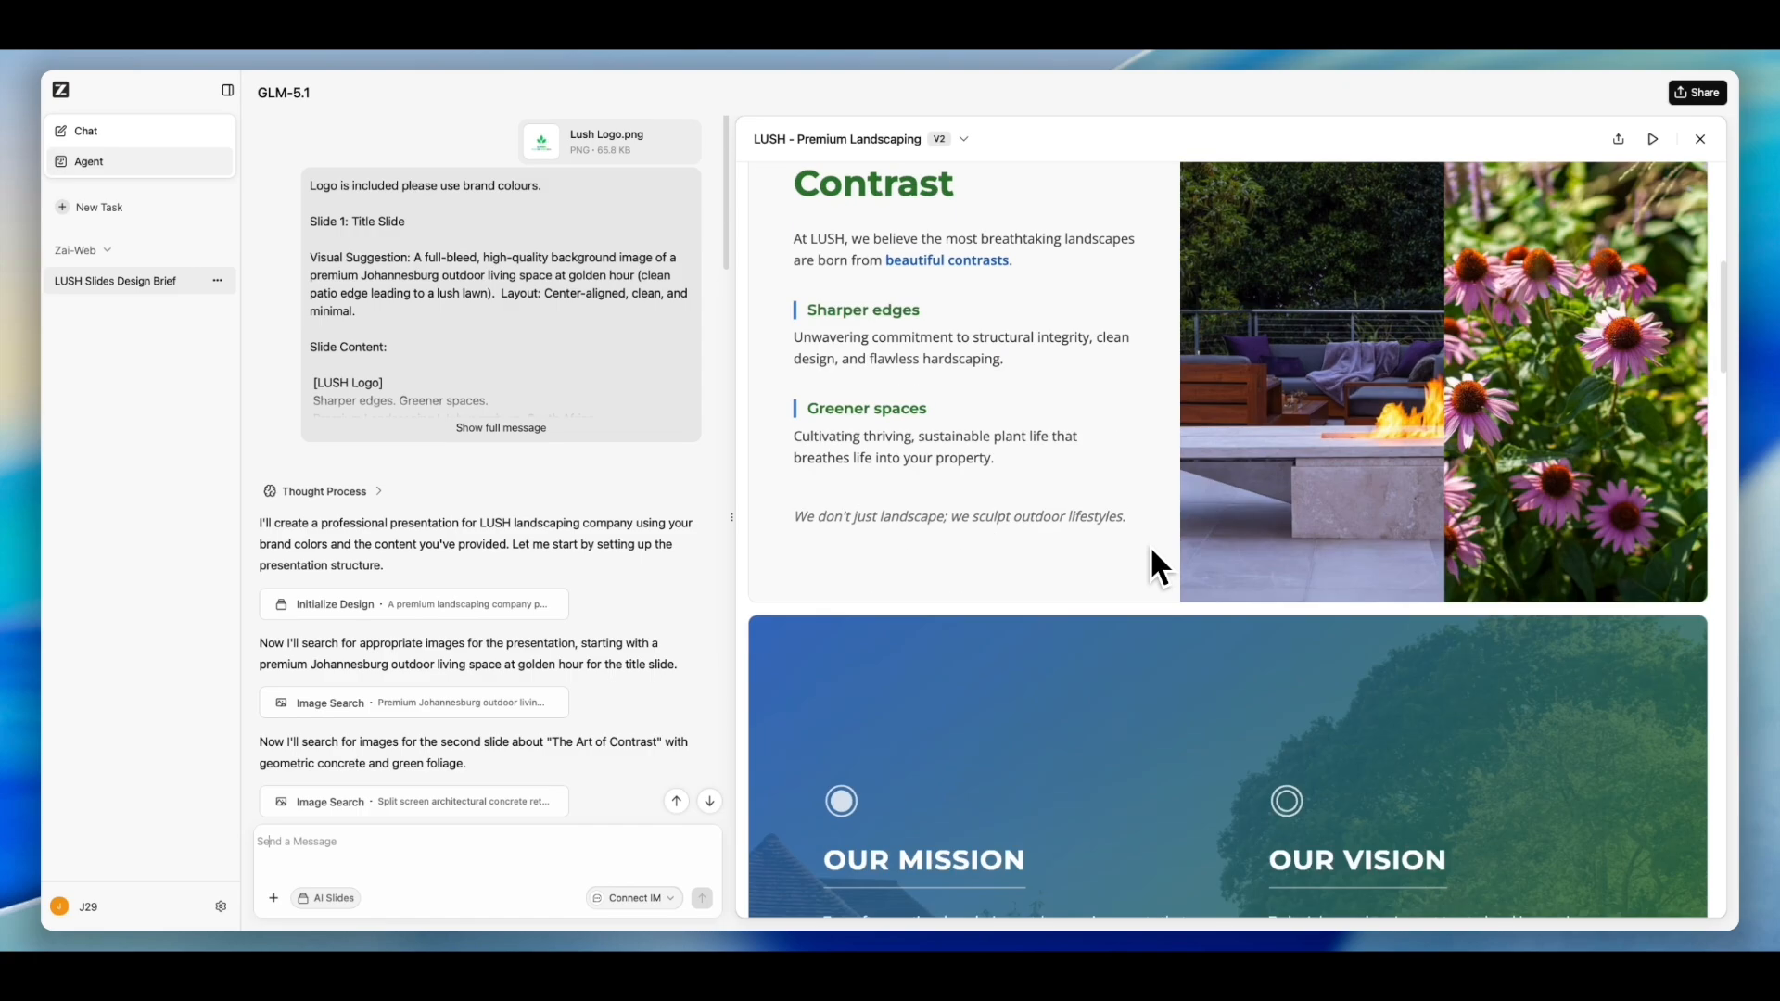
pyautogui.scroll(-5, 1149, 545)
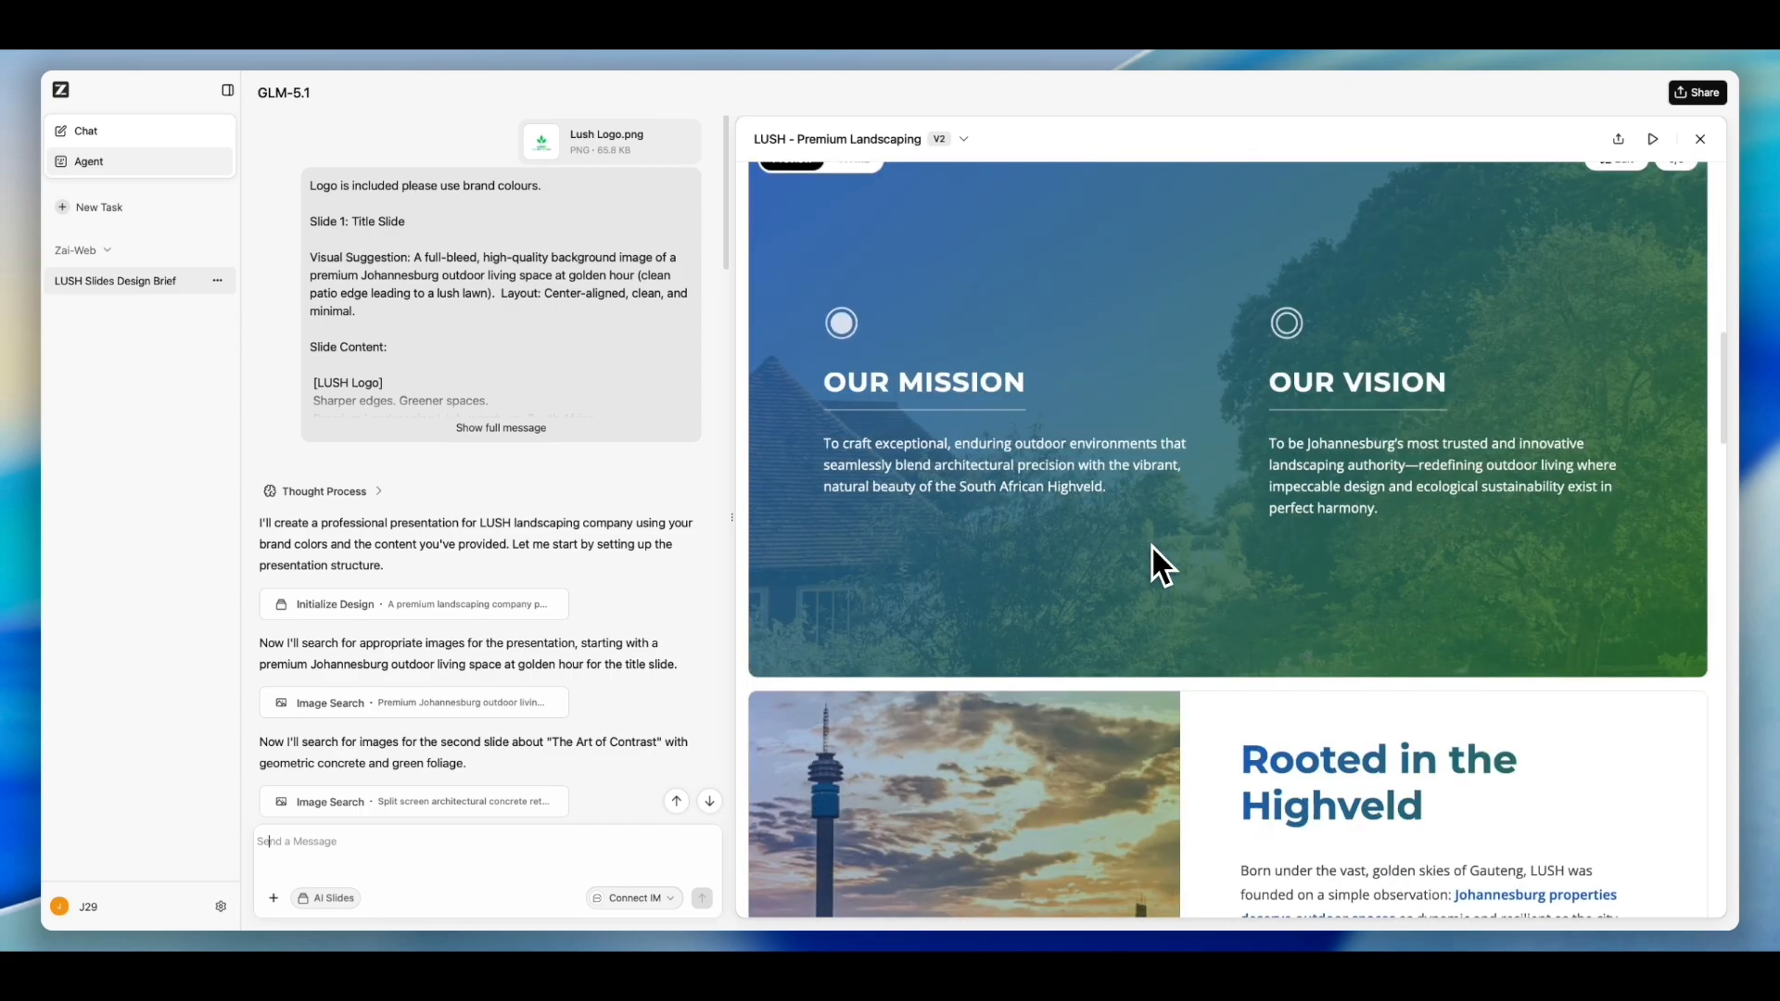
pyautogui.scroll(-8, 1152, 545)
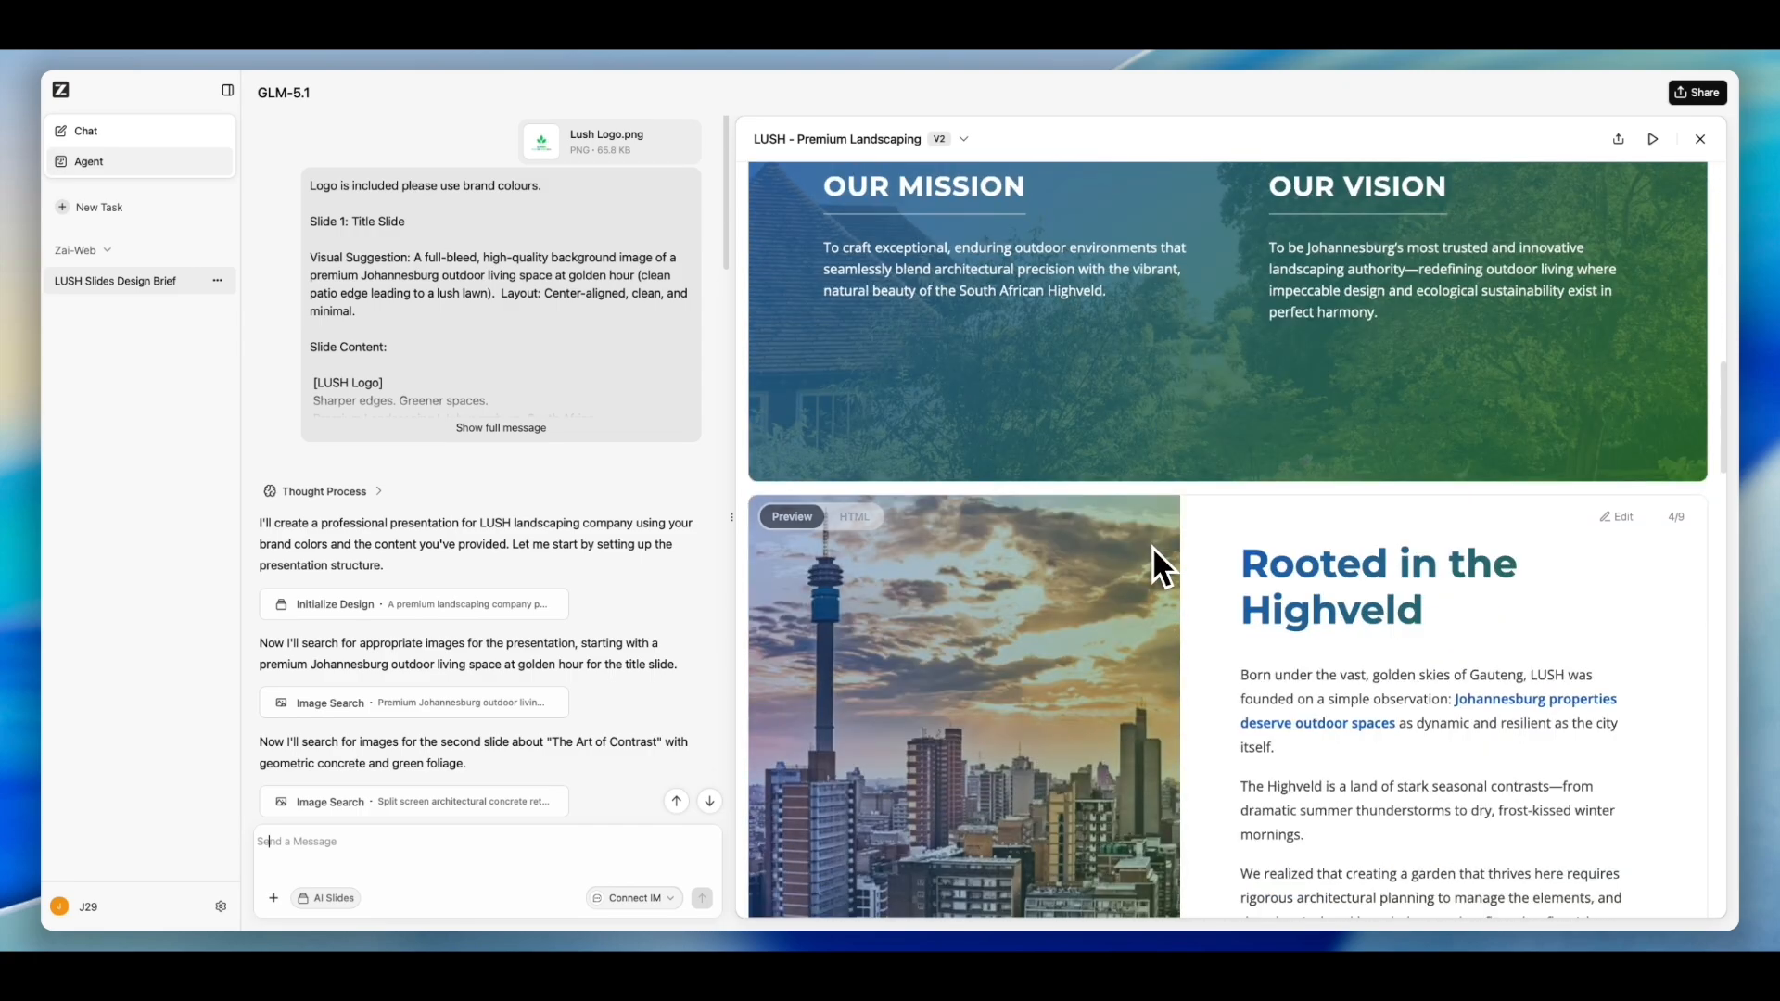
# - Examine the Sharper Edges and Greener Spaces service slides and the team slide in the preview
pyautogui.scroll(-18, 1153, 547)
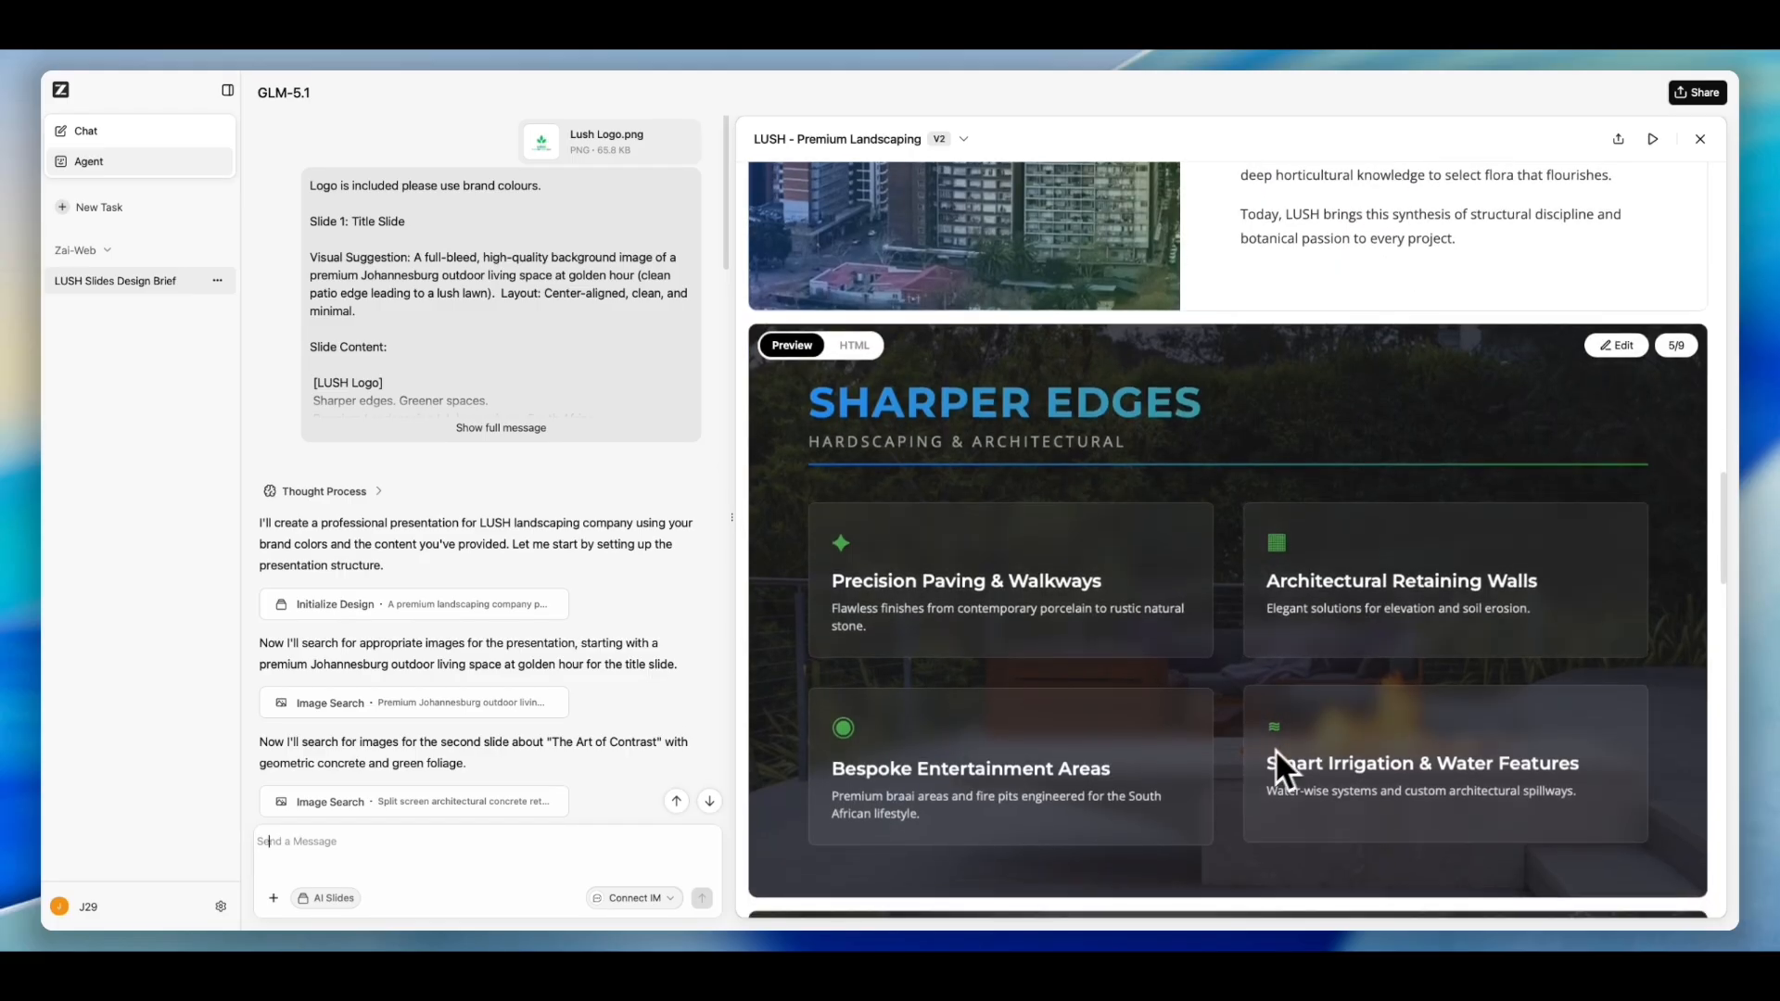
pyautogui.scroll(-3, 1168, 741)
pyautogui.scroll(-6, 1165, 734)
pyautogui.scroll(-1, 1199, 660)
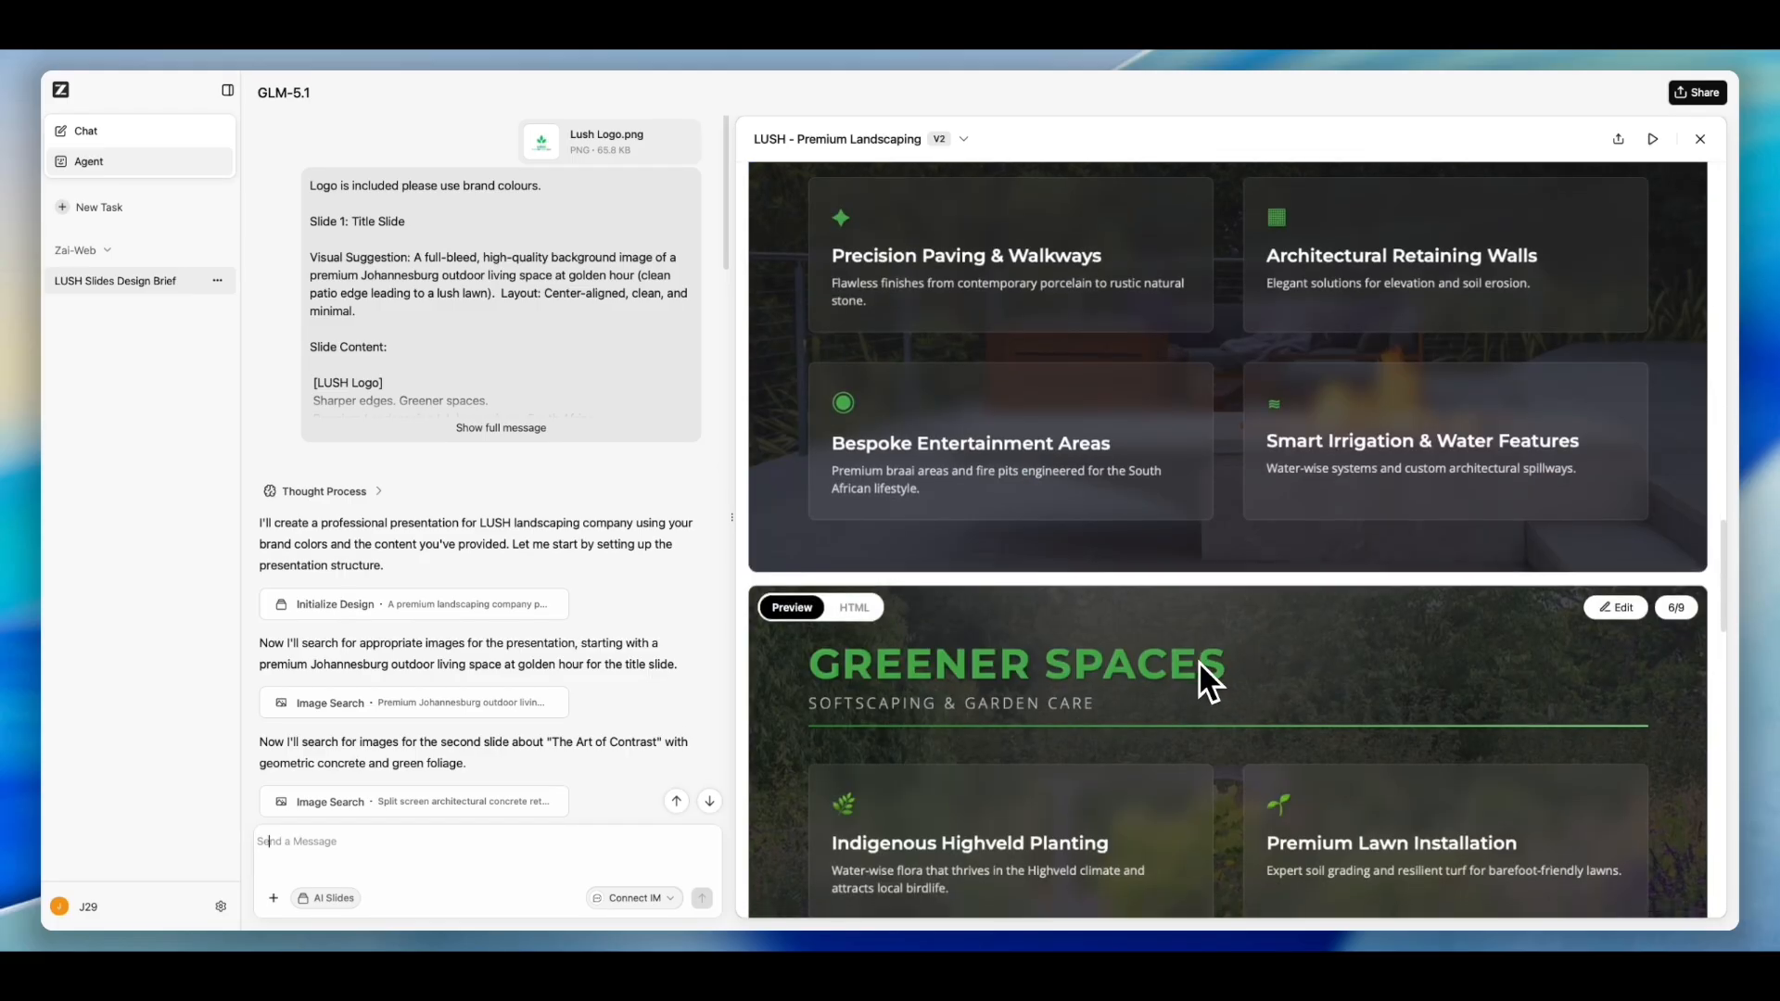
pyautogui.scroll(-2, 1205, 662)
pyautogui.scroll(-5, 1212, 662)
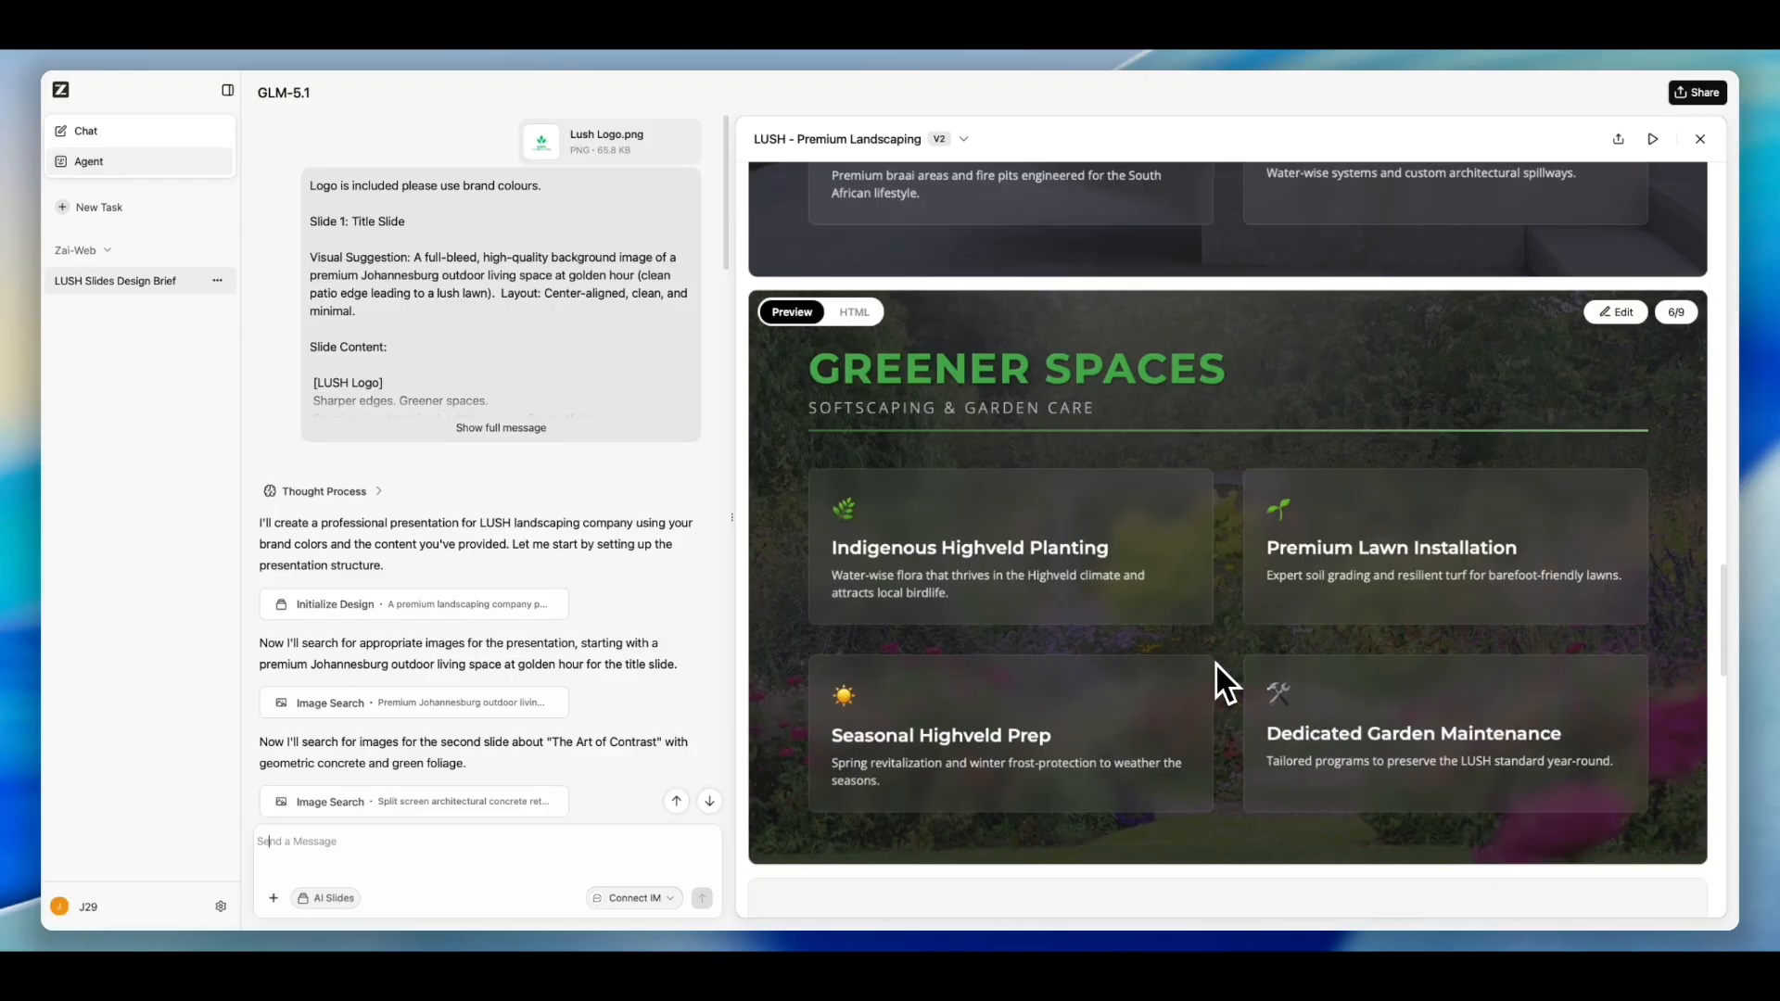
pyautogui.scroll(-4, 1216, 663)
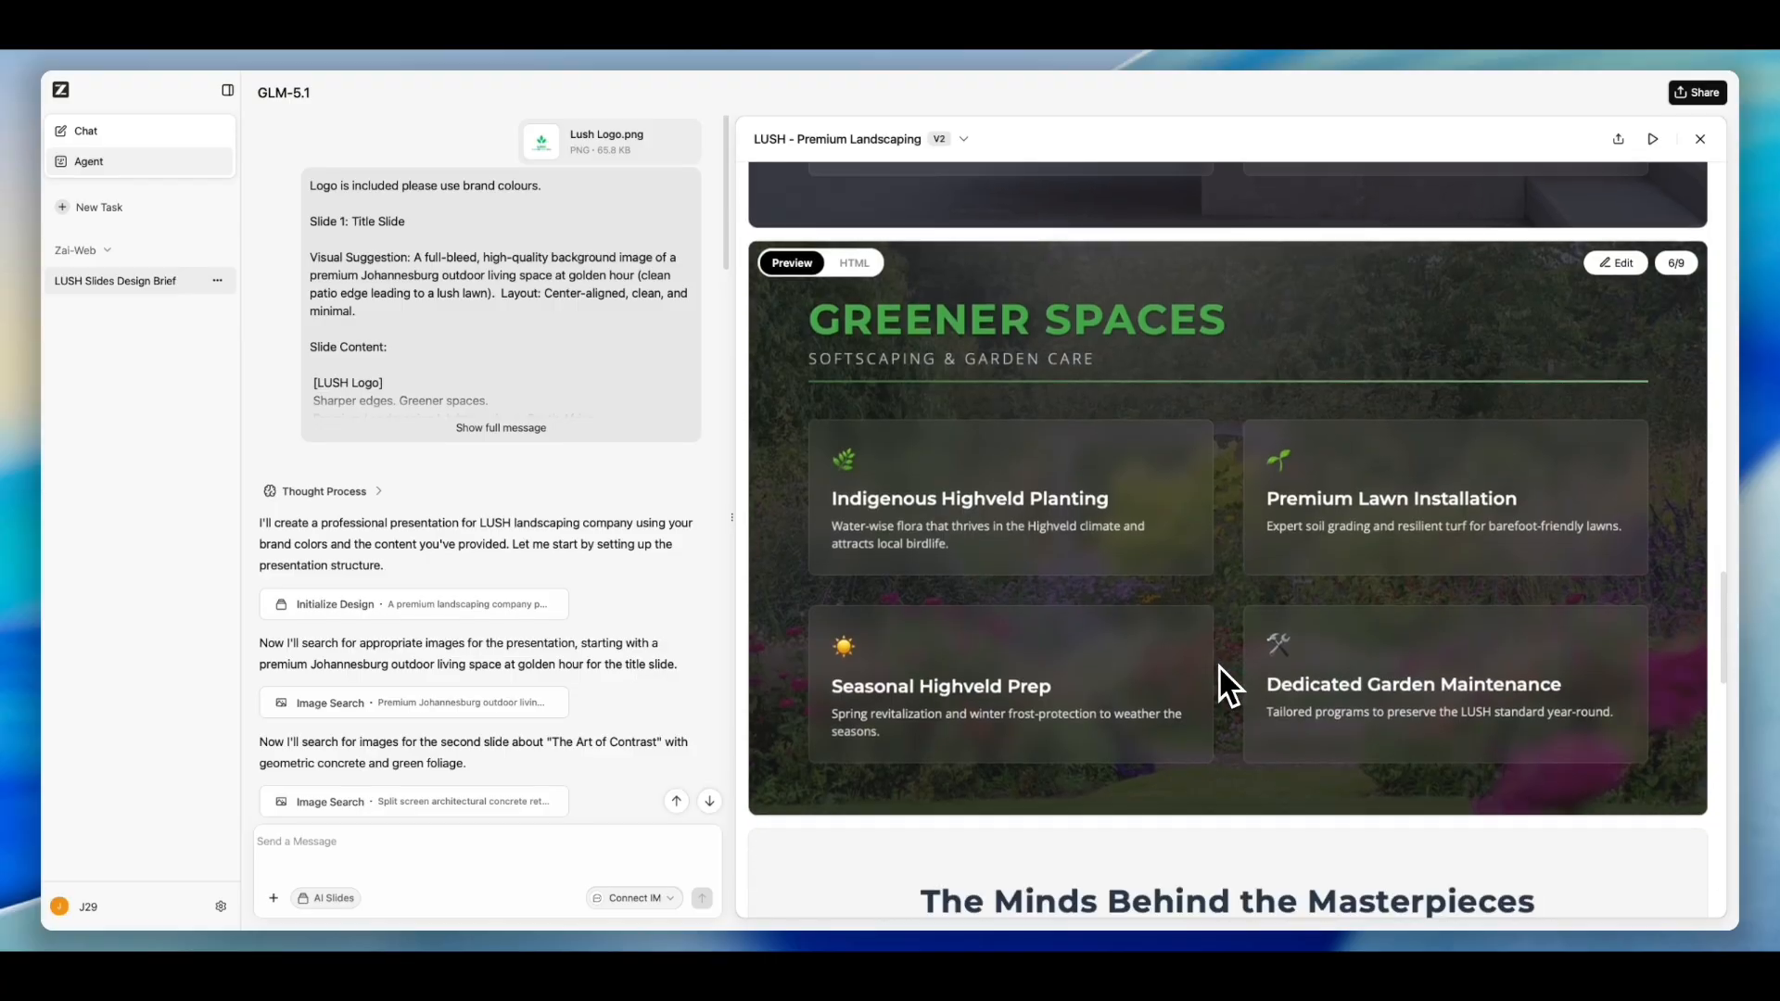
pyautogui.scroll(-2, 1219, 664)
pyautogui.scroll(-6, 1220, 671)
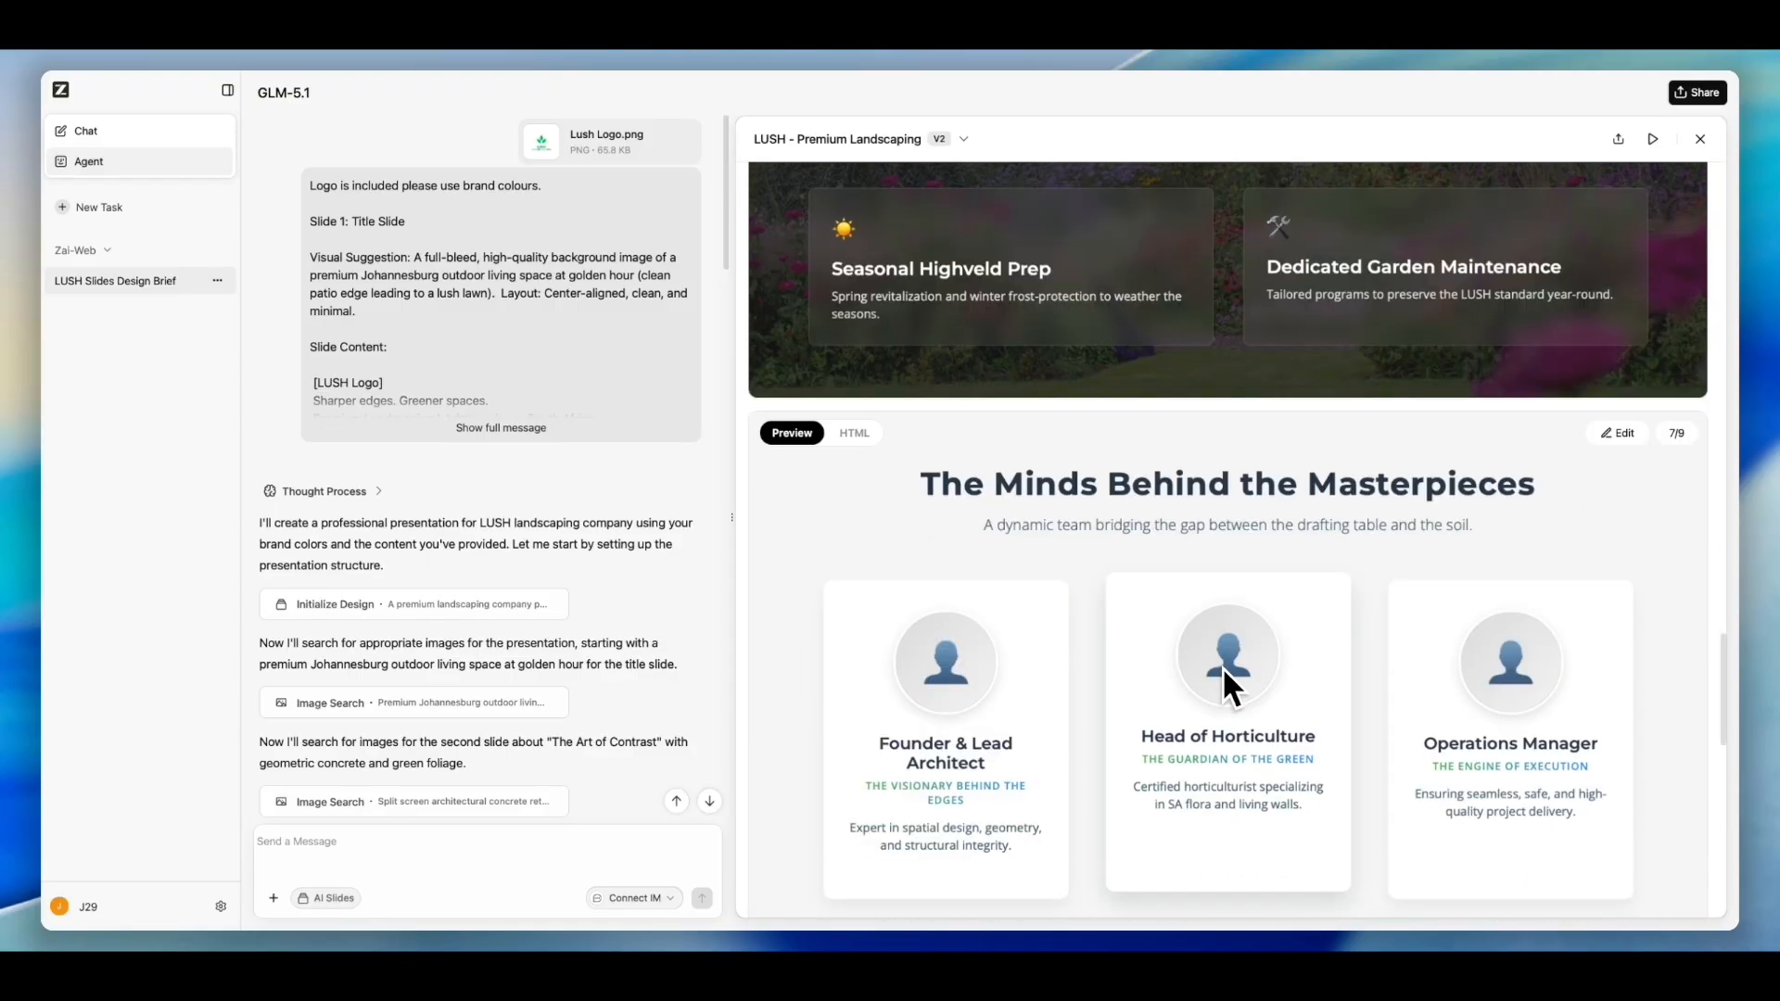
# - Review the contact and thank-you slides at the end of the presentation preview, then scroll back up
pyautogui.scroll(-7, 1224, 672)
pyautogui.scroll(-9, 1225, 668)
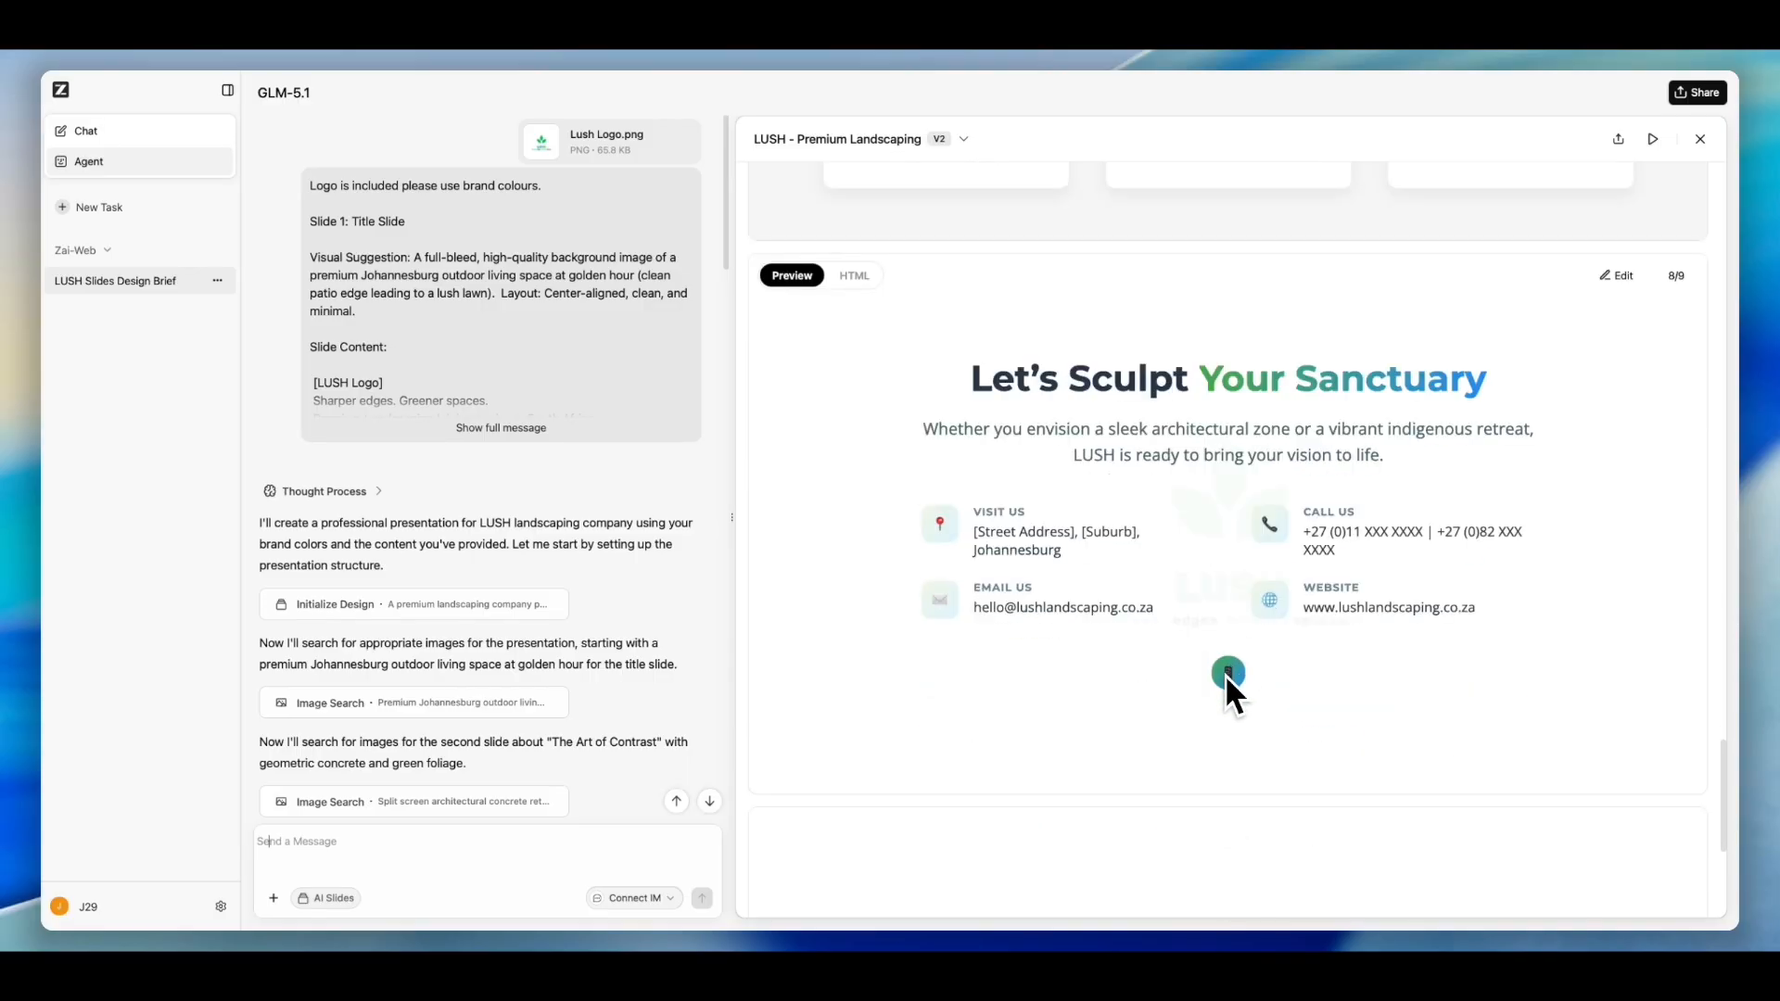
pyautogui.scroll(-8, 1268, 678)
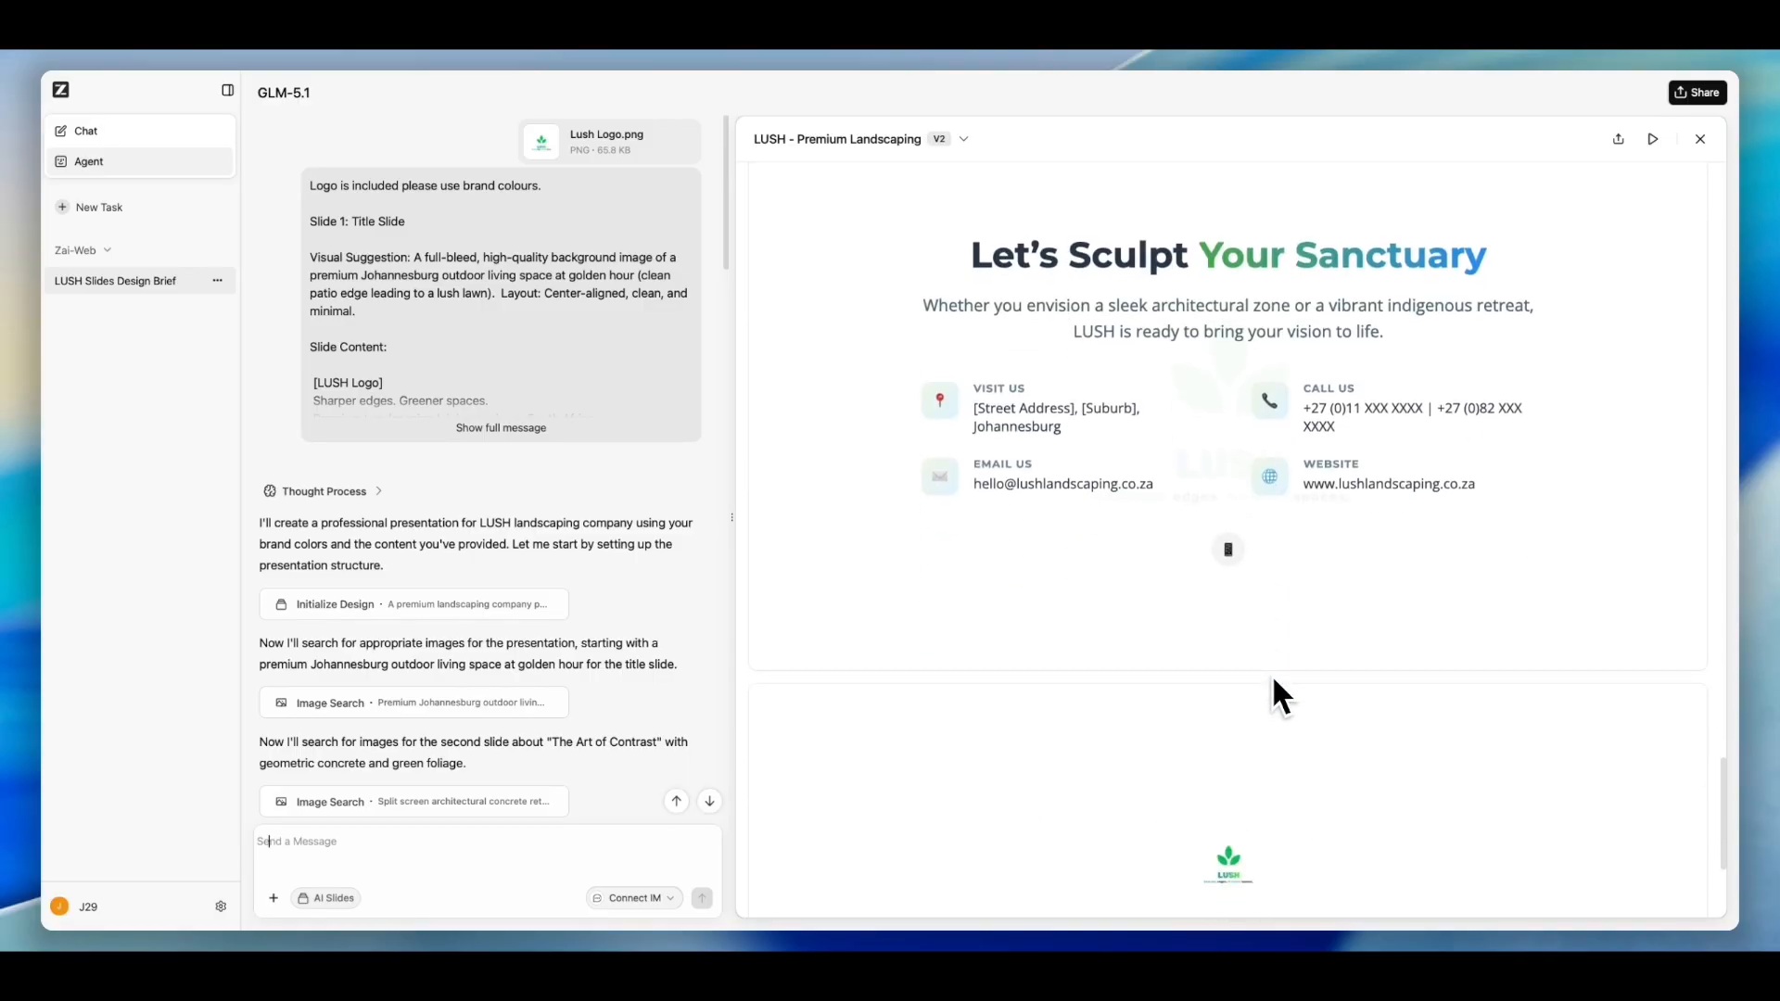
pyautogui.scroll(-1, 1276, 691)
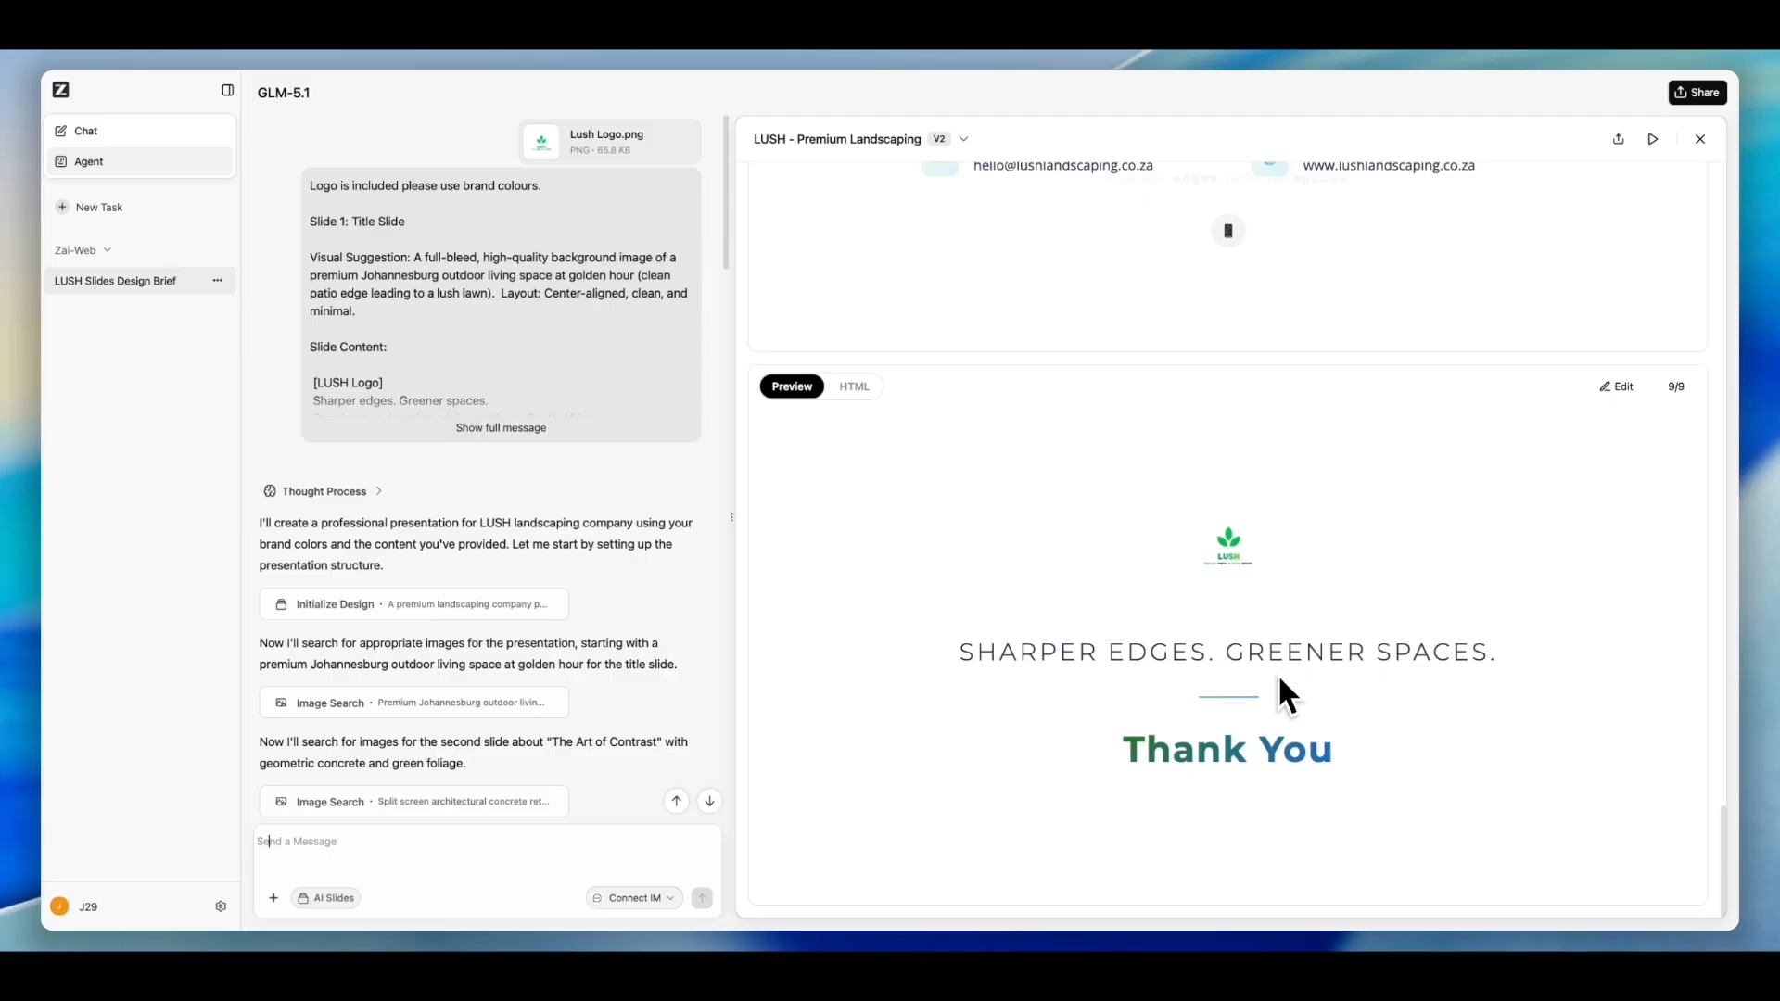
pyautogui.scroll(20, 1280, 673)
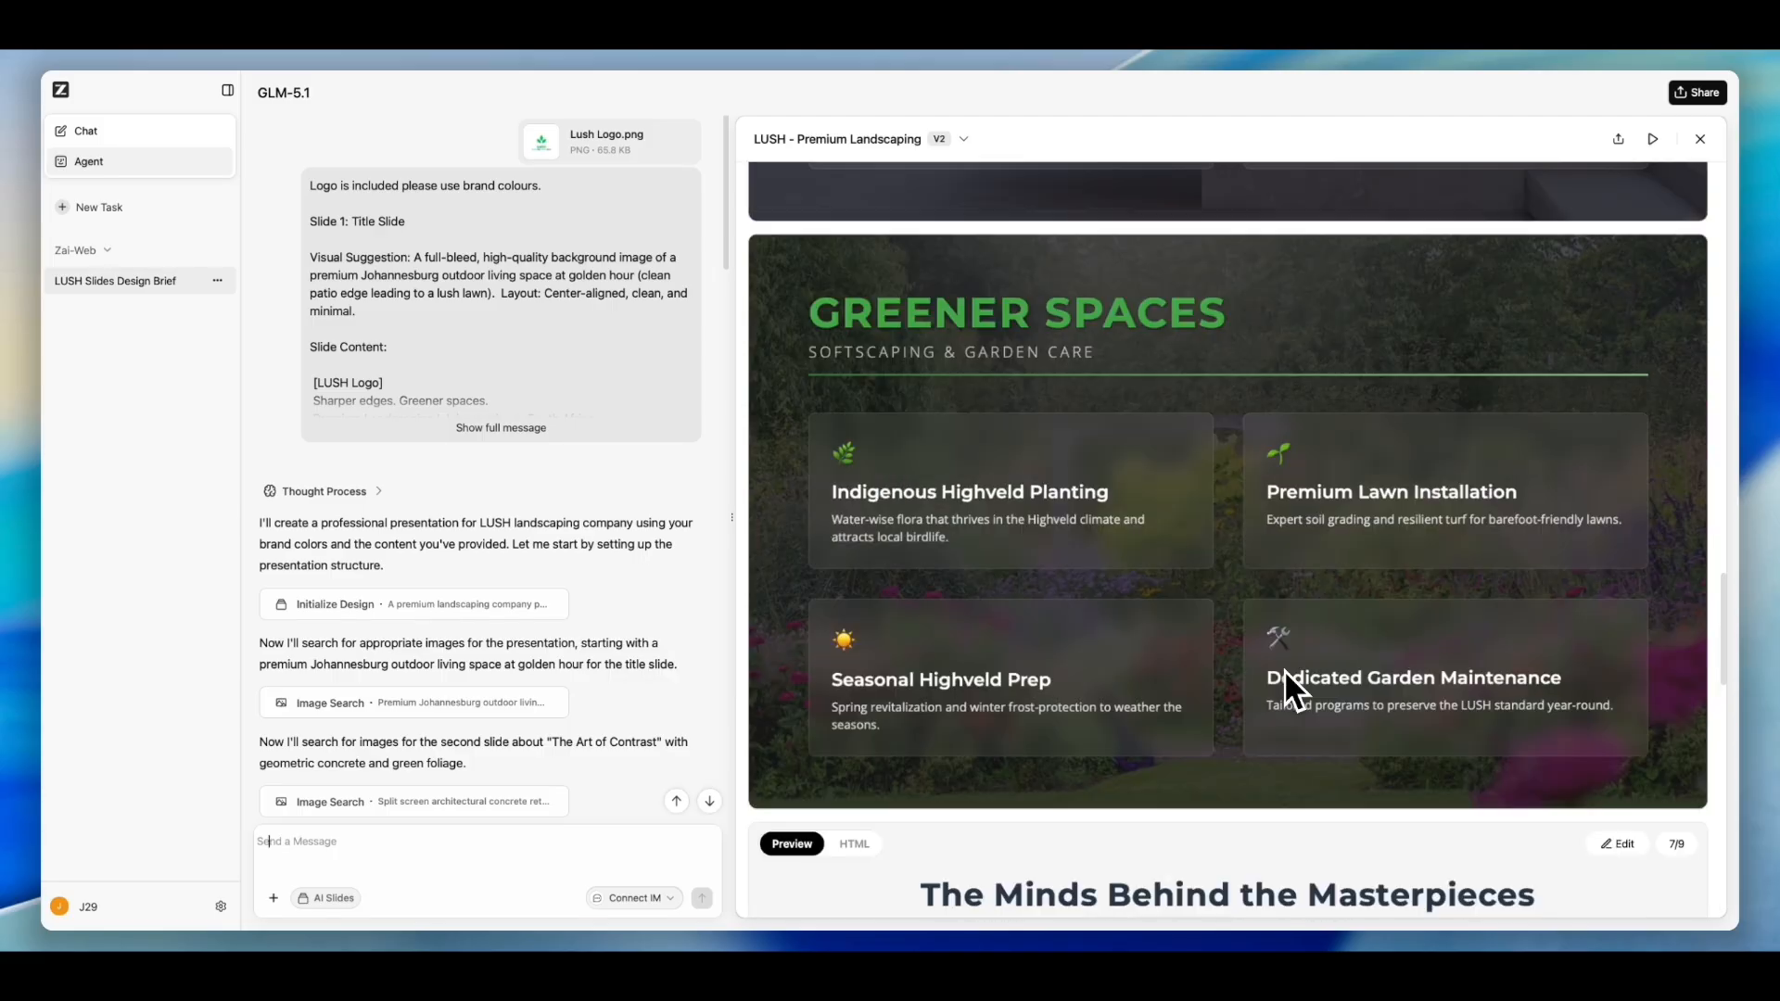
pyautogui.scroll(20, 1285, 681)
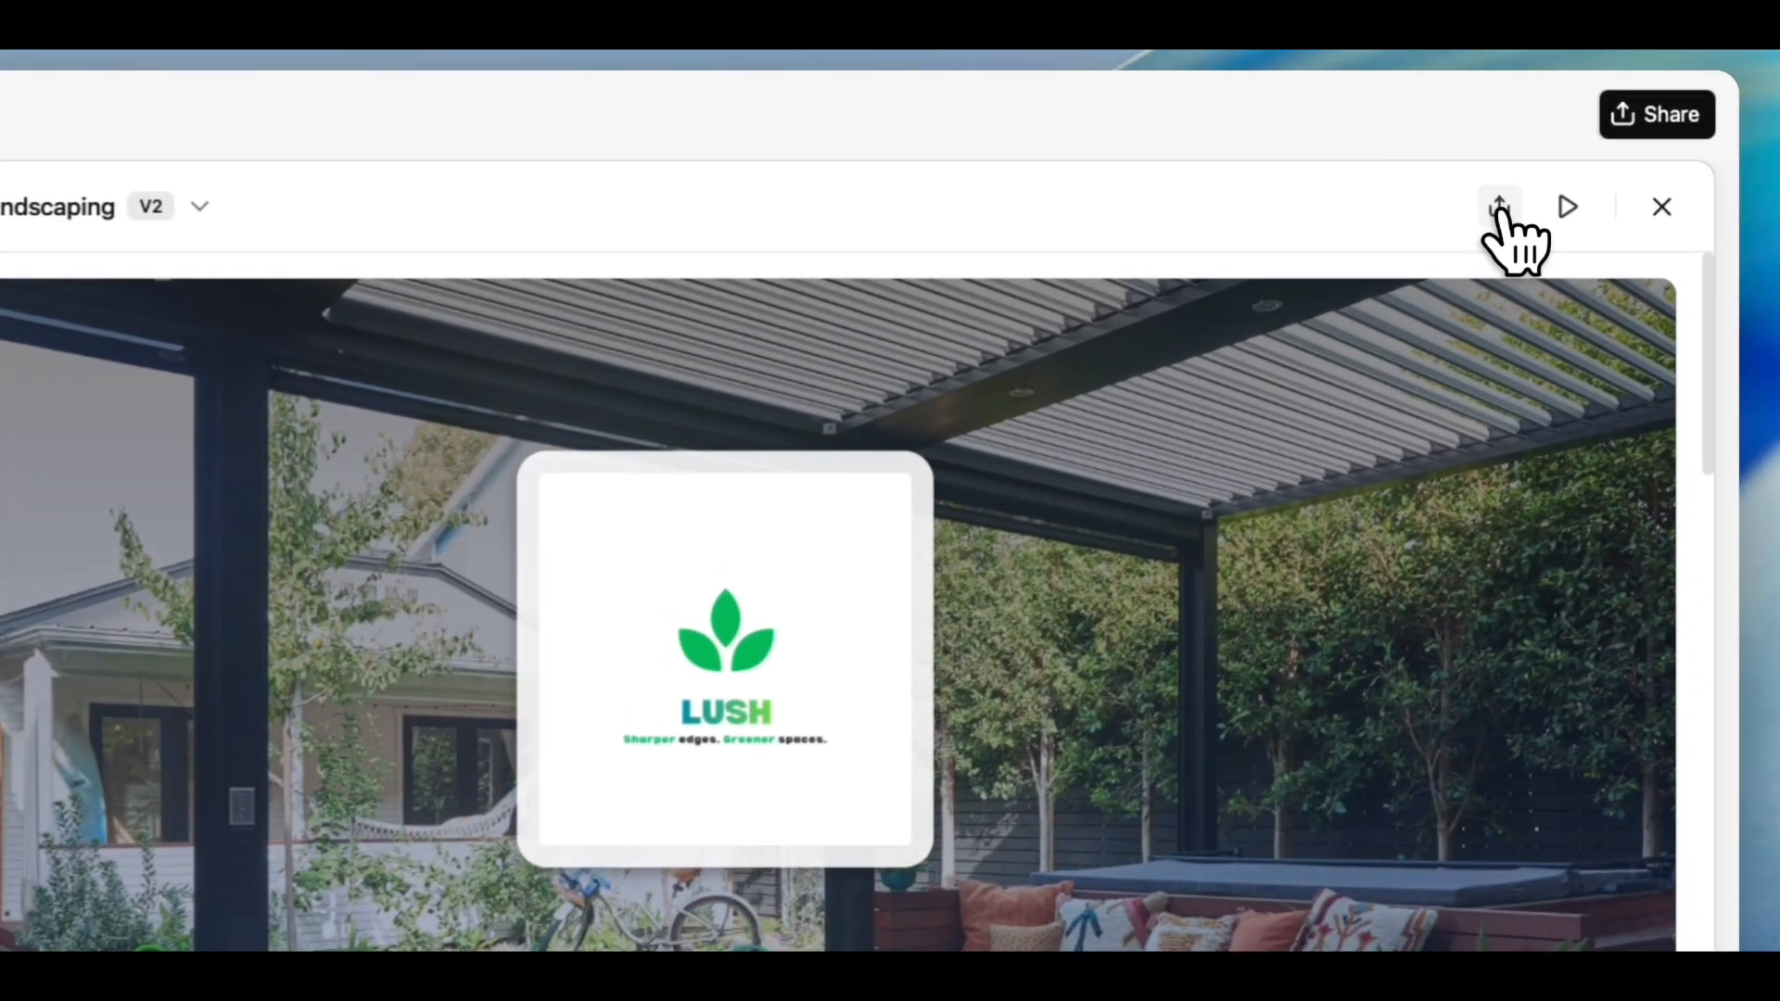
# - Return to the Canva design and review the Our Story, About Us, Services and Contact Details pages
pyautogui.click(1615, 141)
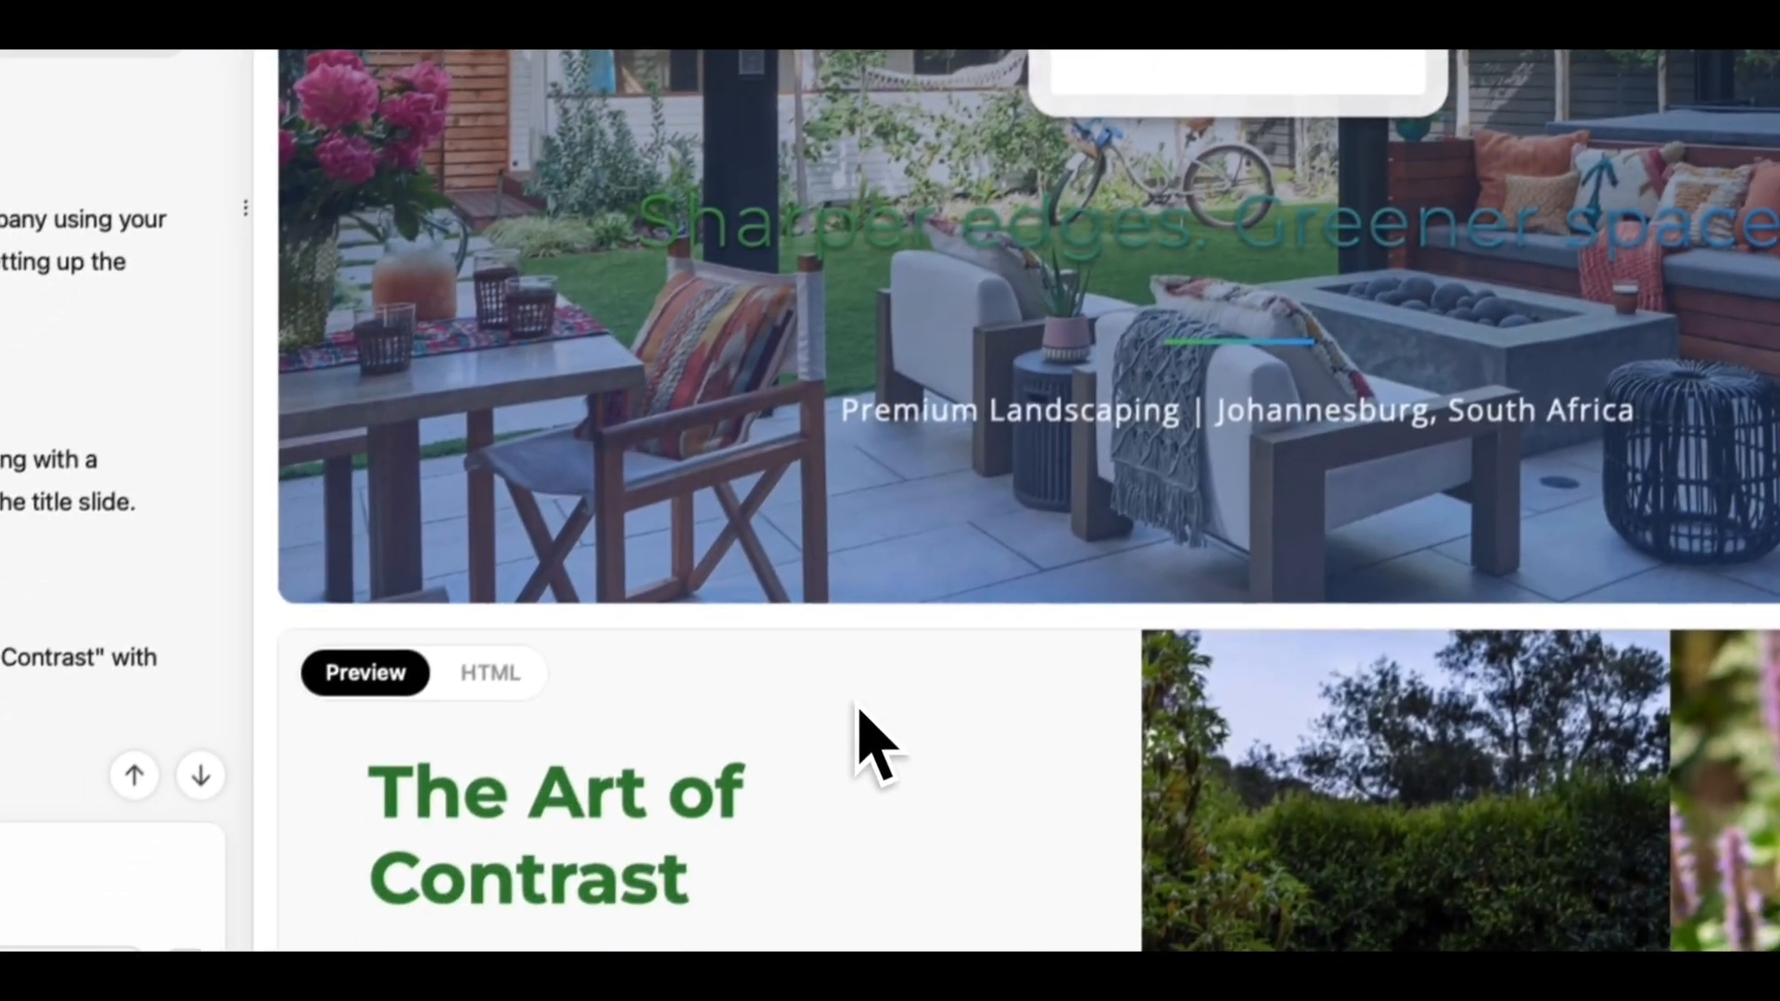
pyautogui.scroll(-3, 873, 360)
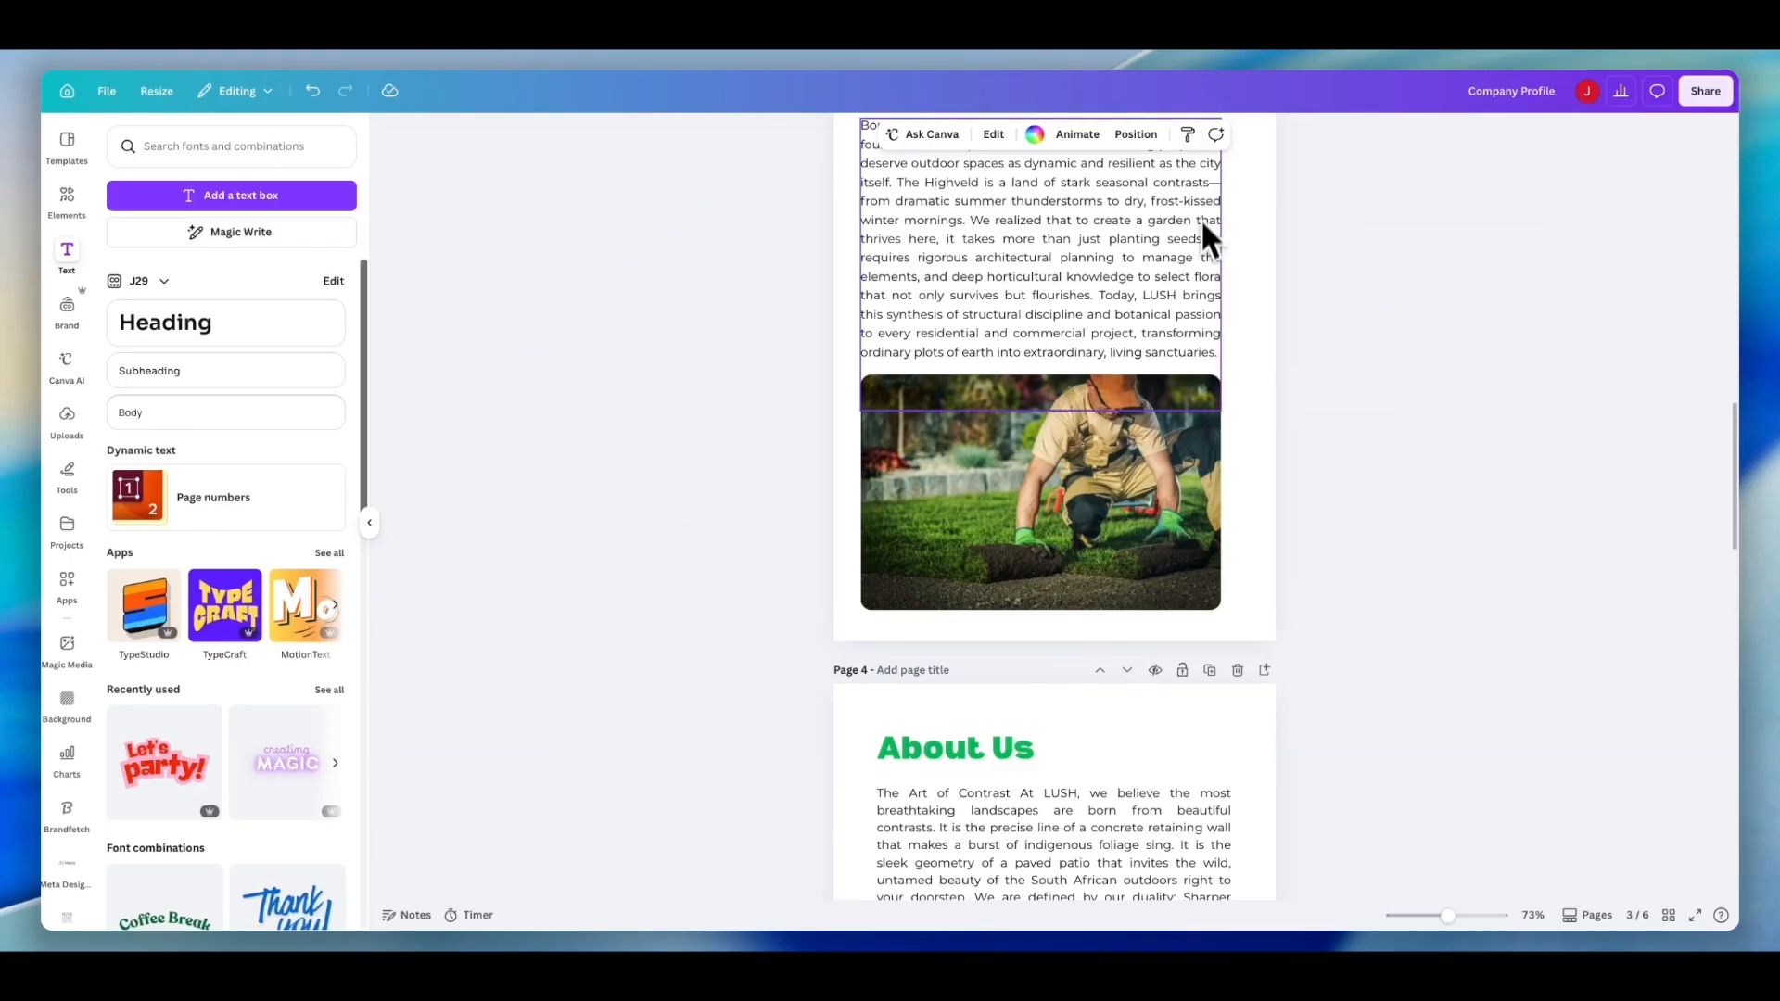
pyautogui.scroll(-6, 1190, 403)
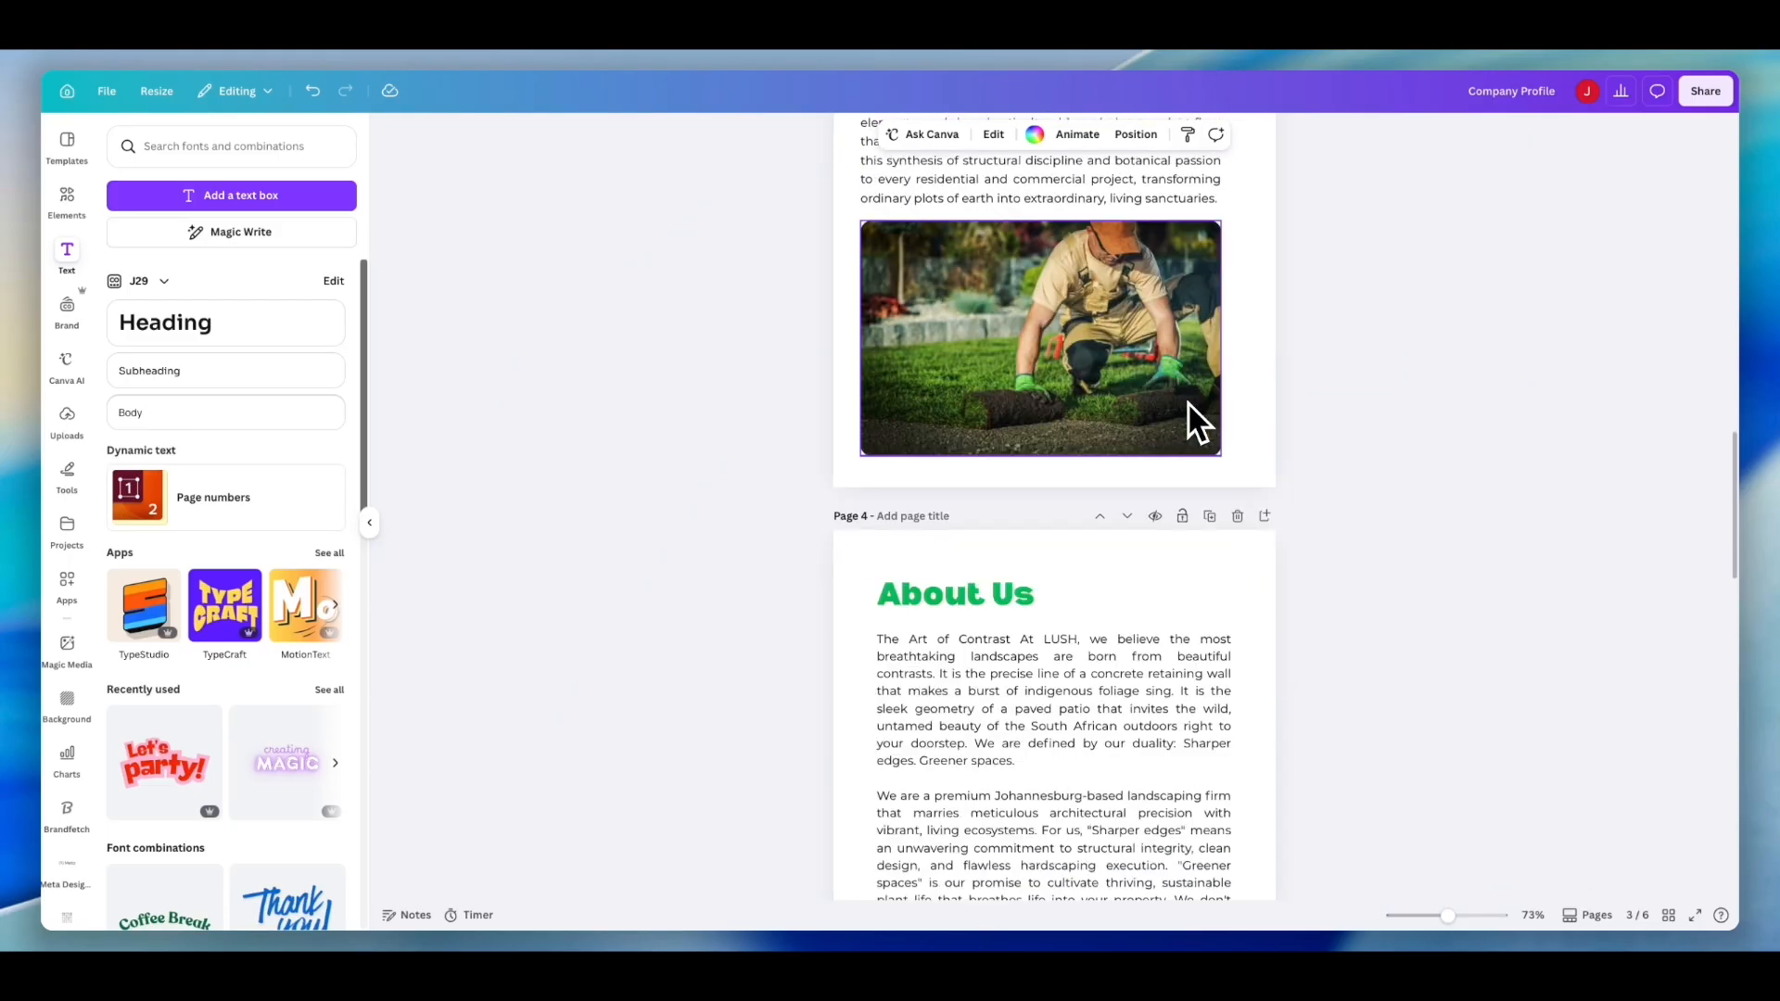
pyautogui.scroll(-5, 1191, 417)
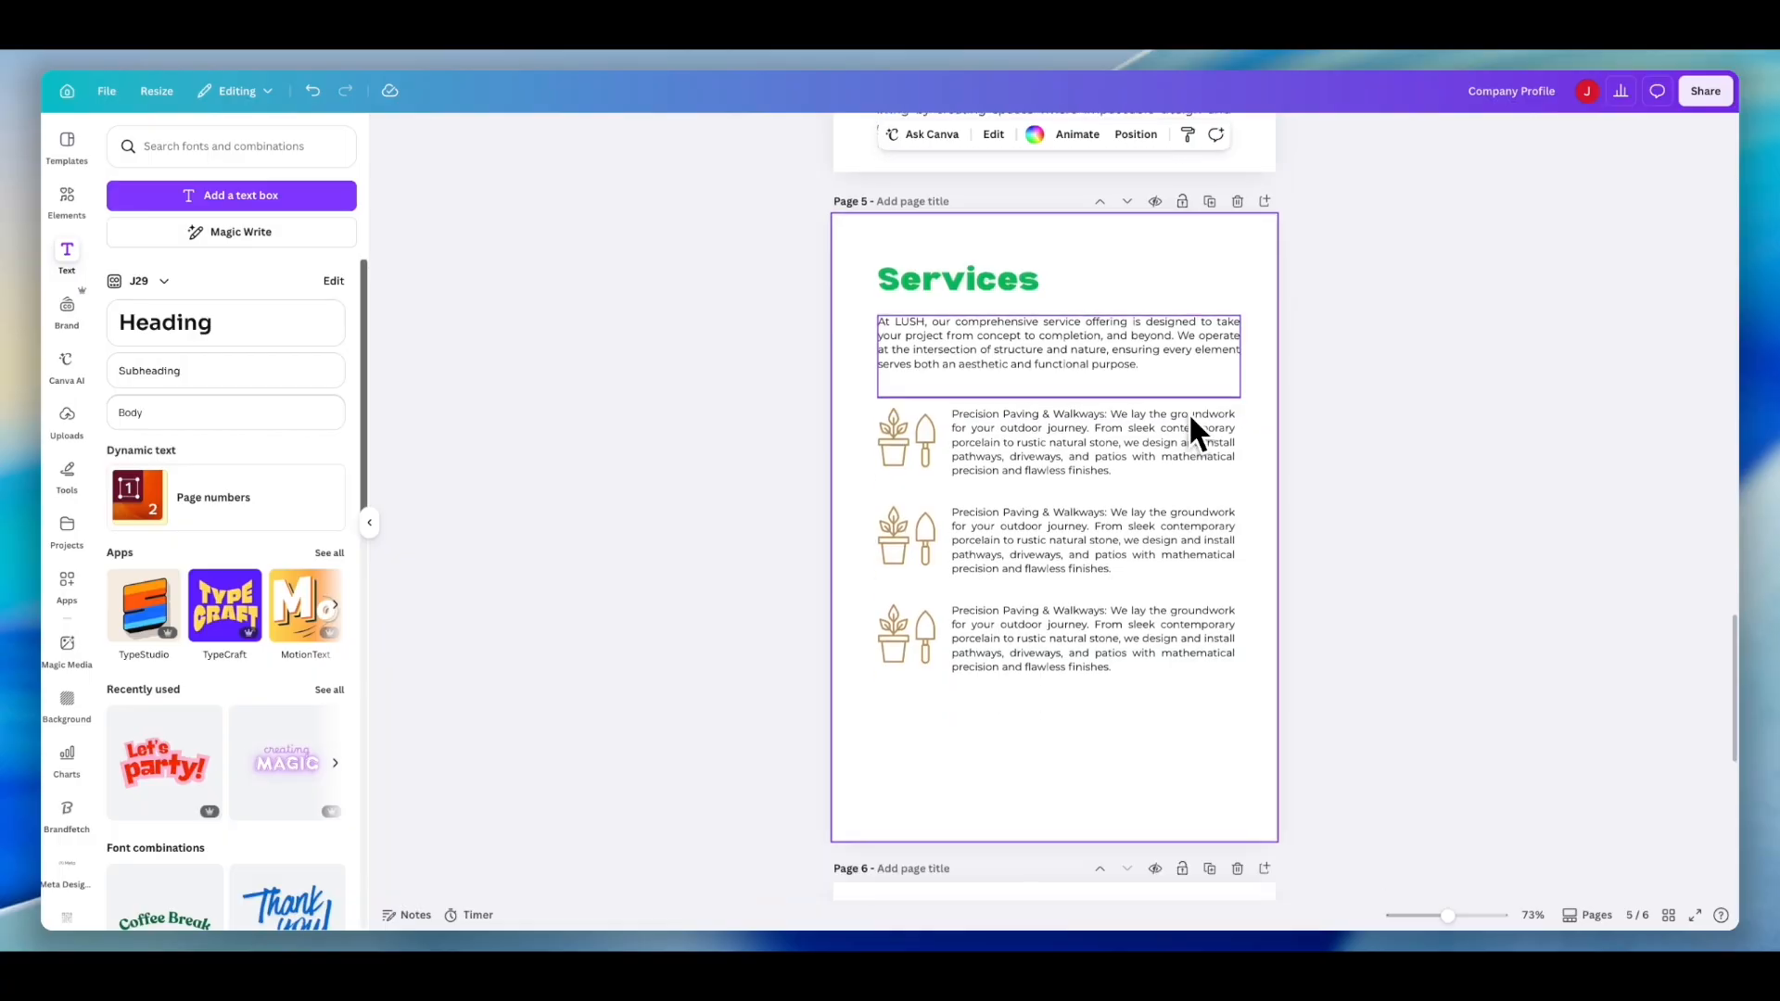
pyautogui.scroll(-3, 1189, 411)
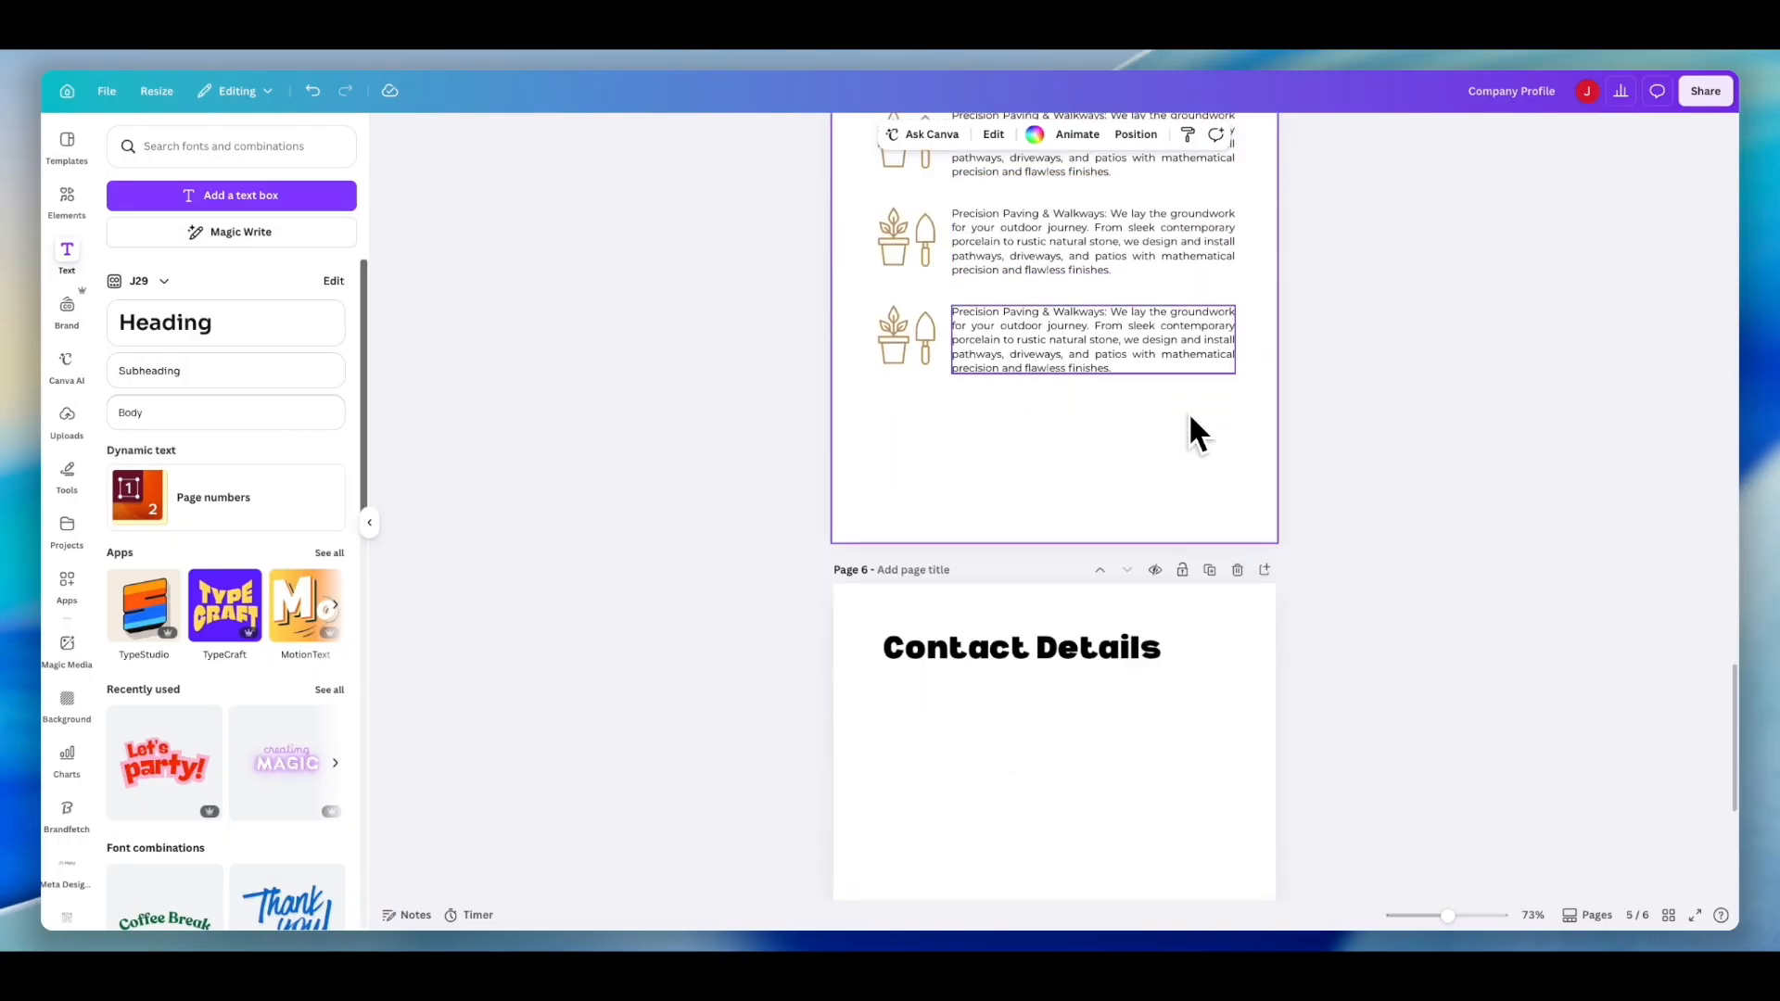
pyautogui.scroll(-2, 1187, 412)
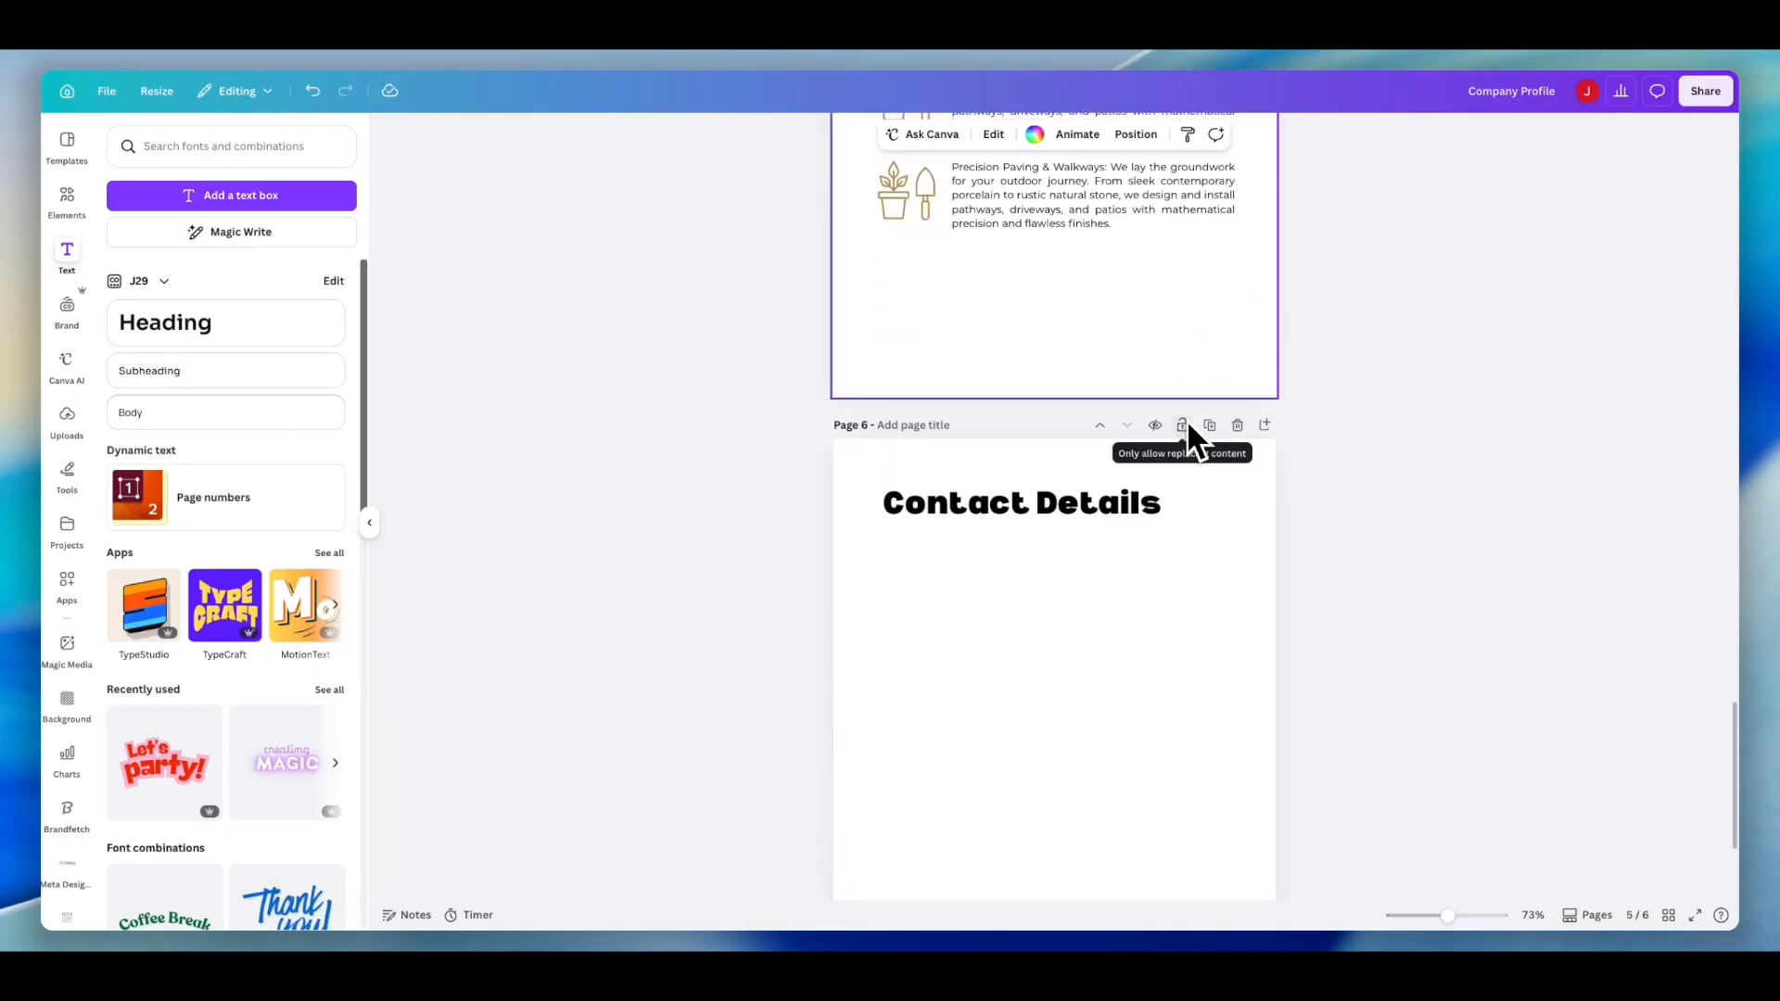
pyautogui.scroll(-1, 1157, 542)
pyautogui.scroll(-1, 1157, 538)
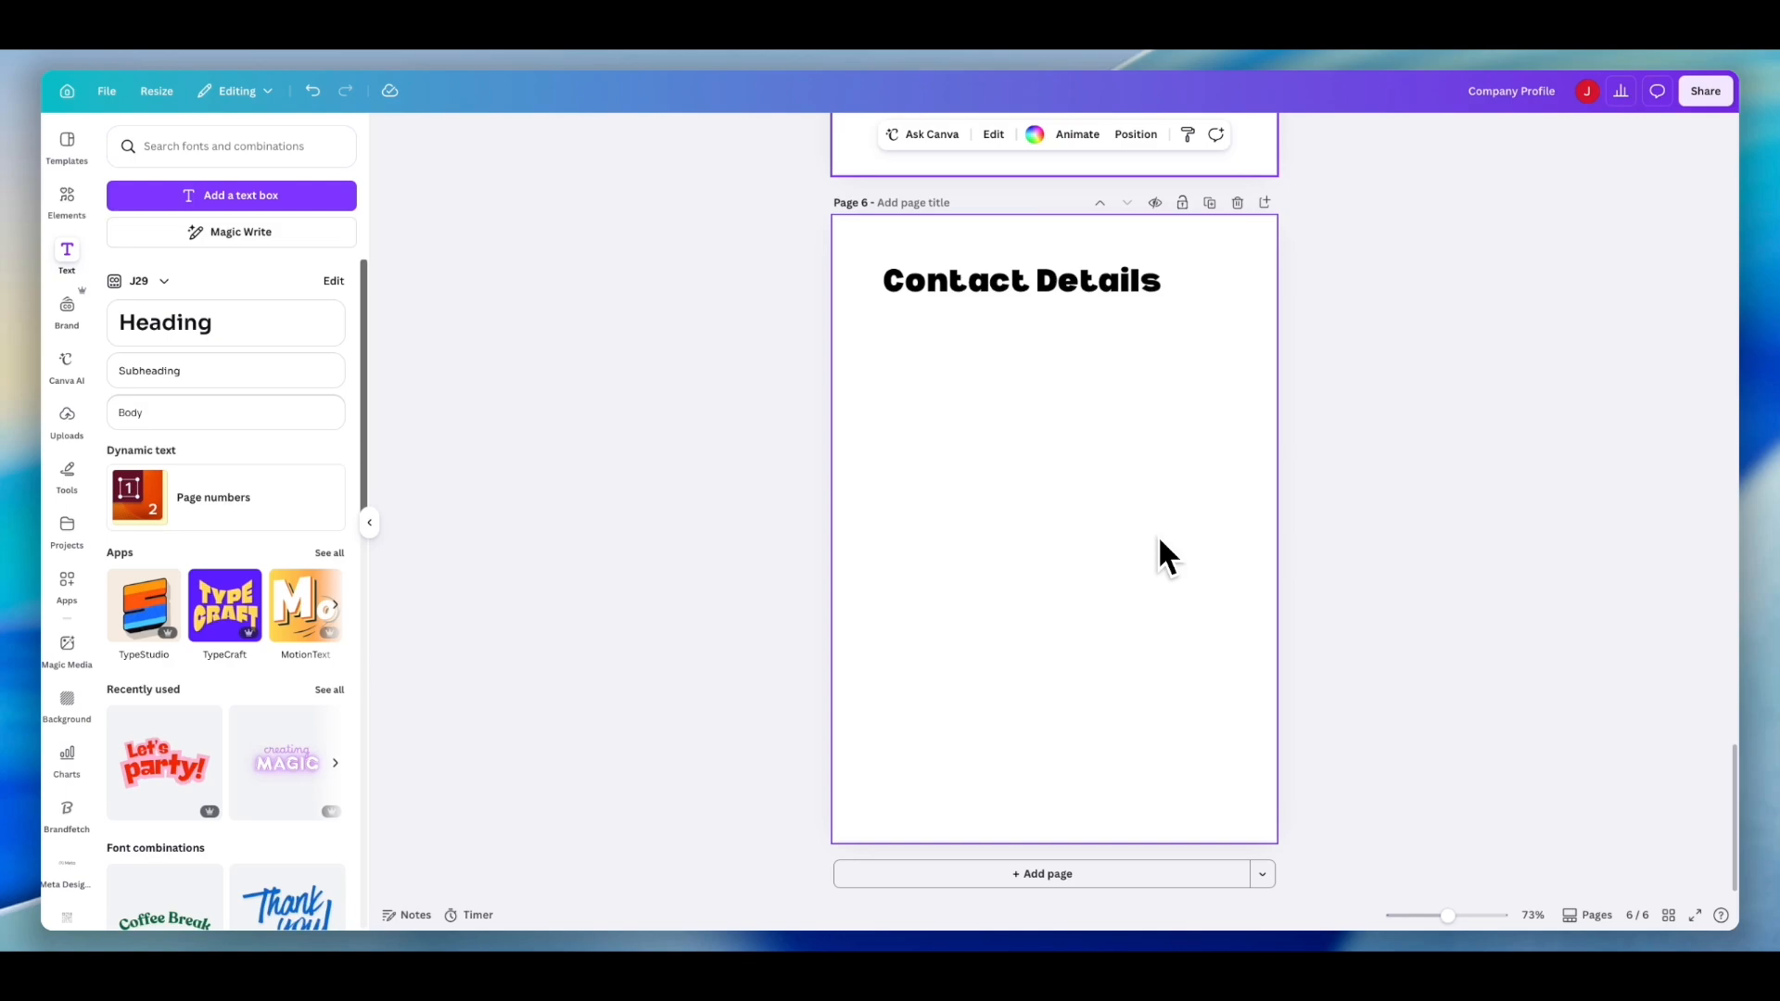
pyautogui.scroll(5, 1158, 538)
pyautogui.scroll(20, 1159, 536)
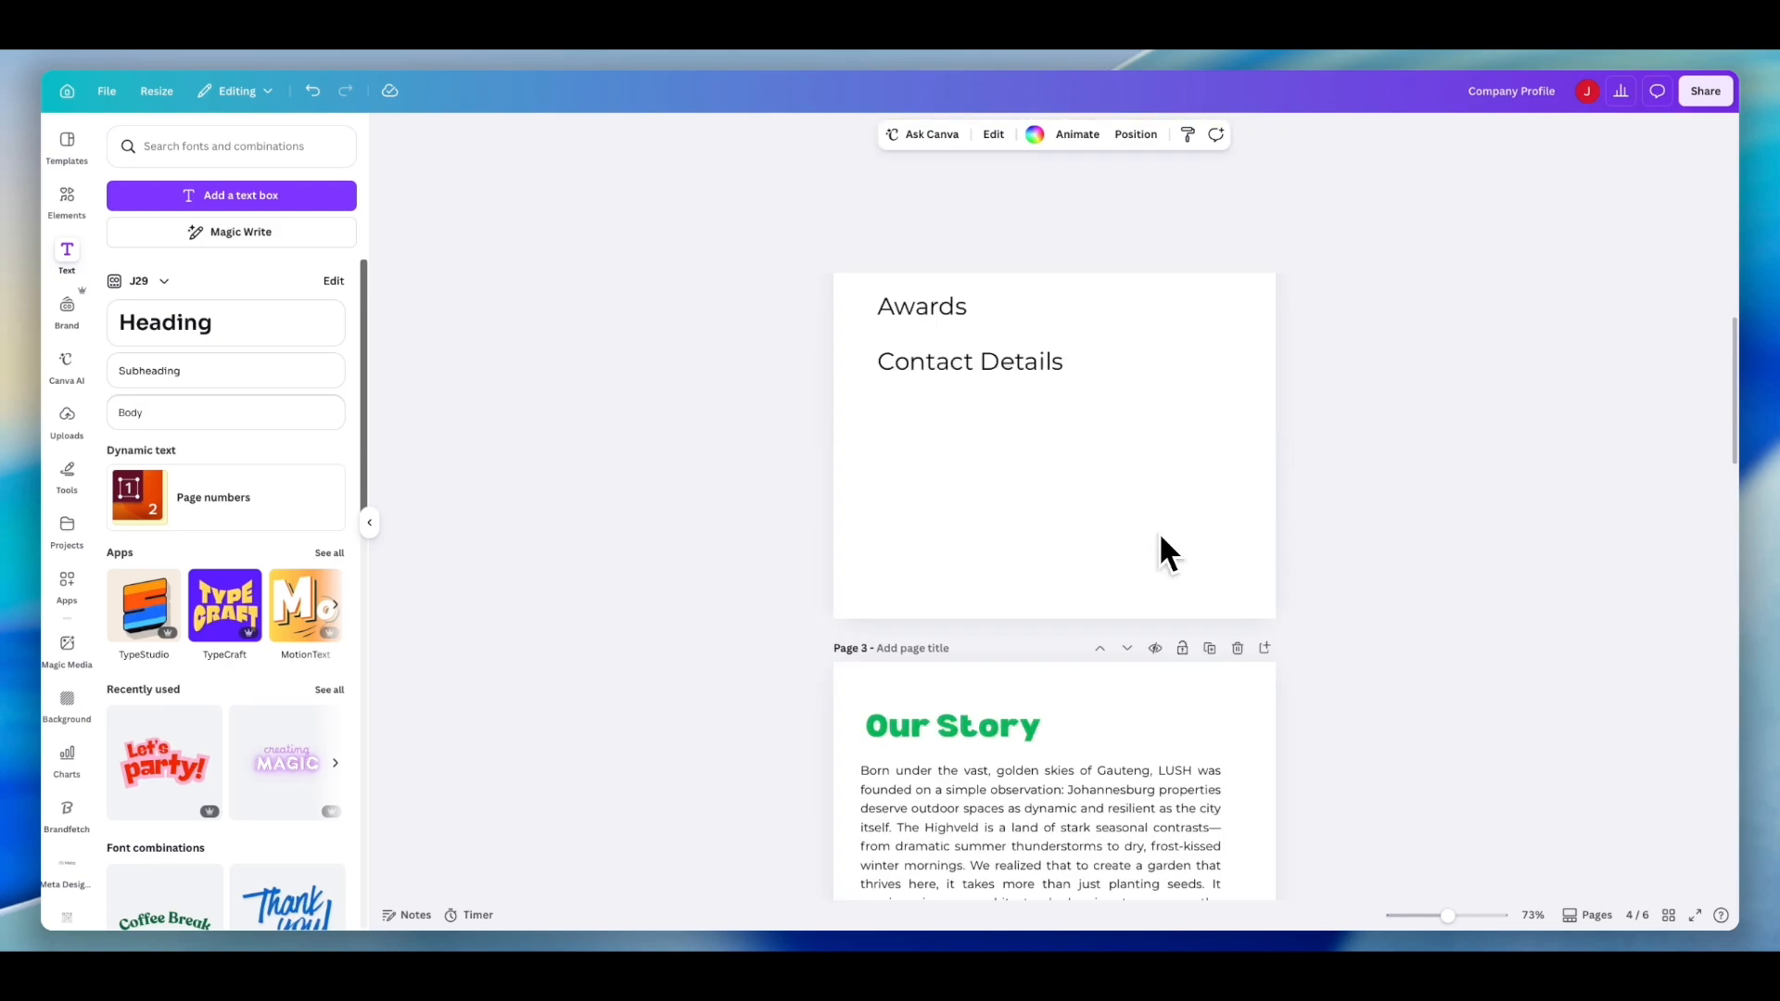